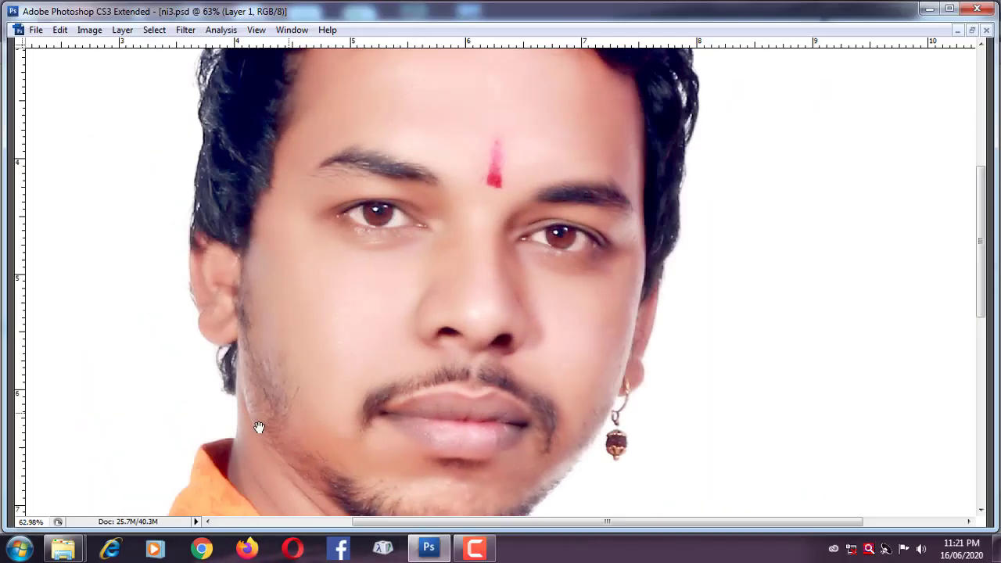
Switch to full-screen view without panels and zoom in on the orange shirt's left shoulder edge.
{"action": "key", "text": "ctrl+minus"}
{"action": "key", "text": "ctrl+minus"}
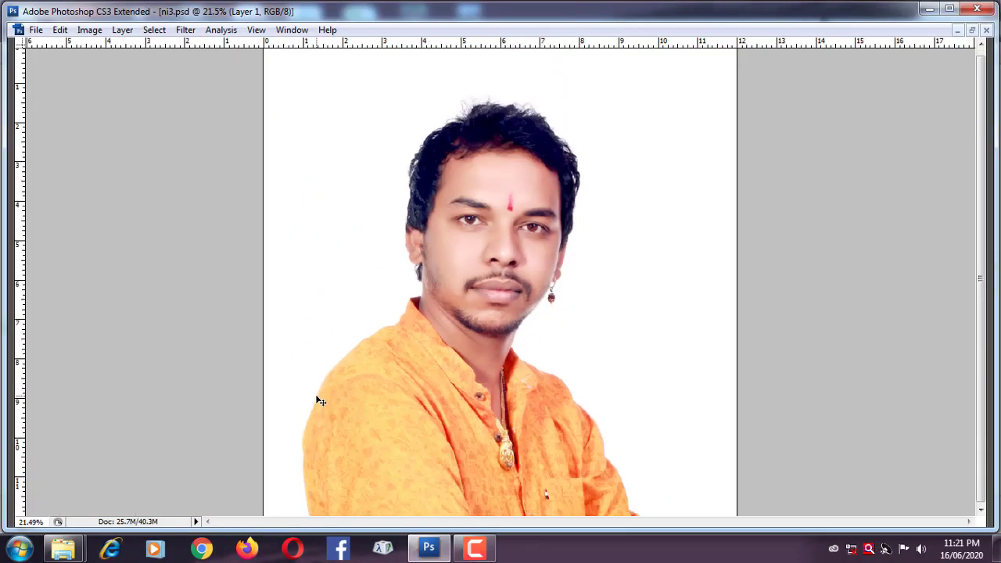
{"action": "key", "text": "f"}
{"action": "key", "text": "ctrl+plus"}
{"action": "scroll", "coordinate": [365, 400], "scroll_direction": "up", "scroll_amount": 1}
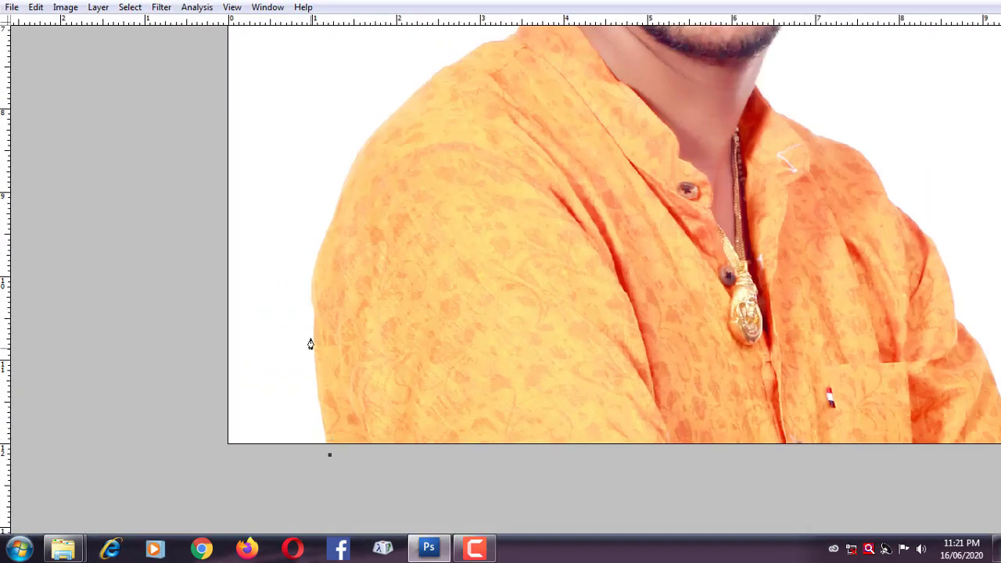
{"action": "scroll", "coordinate": [311, 344], "scroll_direction": "up", "scroll_amount": 1}
Trace the path from the left shoulder up the shirt edge to where the collar meets the neck.
{"action": "left_click_drag", "start_coordinate": [315, 340], "coordinate": [314, 317]}
{"action": "left_click_drag", "start_coordinate": [322, 252], "coordinate": [322, 381]}
{"action": "left_click", "coordinate": [334, 280]}
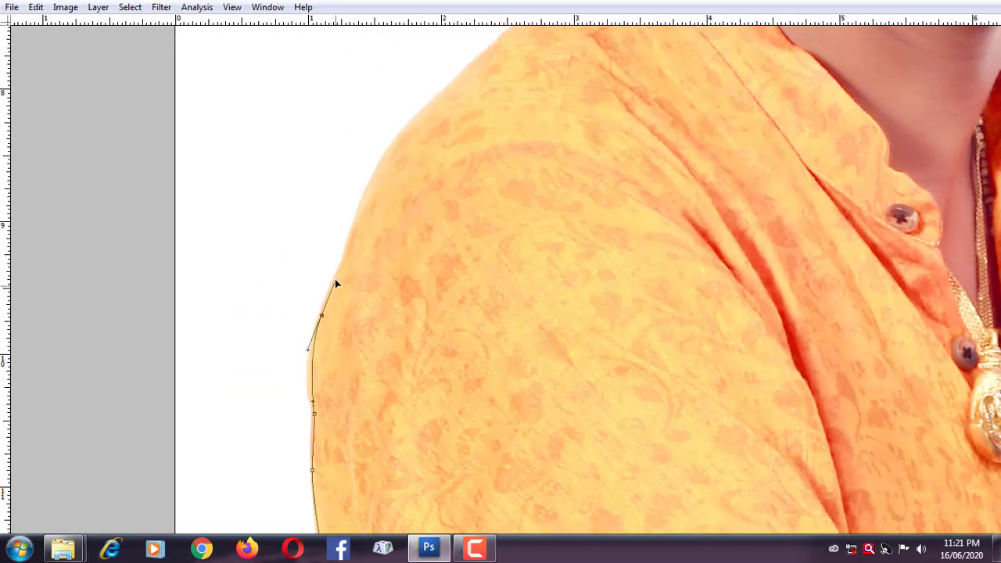
{"action": "left_click_drag", "start_coordinate": [387, 234], "coordinate": [347, 320]}
{"action": "left_click", "coordinate": [346, 320]}
{"action": "left_click_drag", "start_coordinate": [425, 211], "coordinate": [295, 324]}
{"action": "left_click_drag", "start_coordinate": [317, 332], "coordinate": [333, 324]}
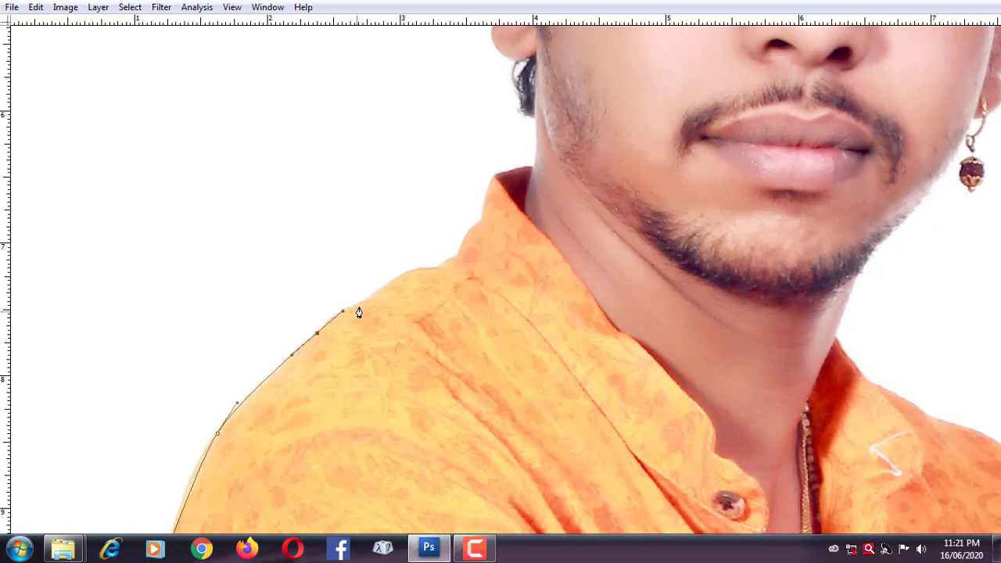
{"action": "scroll", "coordinate": [359, 313], "scroll_direction": "up", "scroll_amount": 1}
{"action": "left_click_drag", "start_coordinate": [373, 291], "coordinate": [387, 286]}
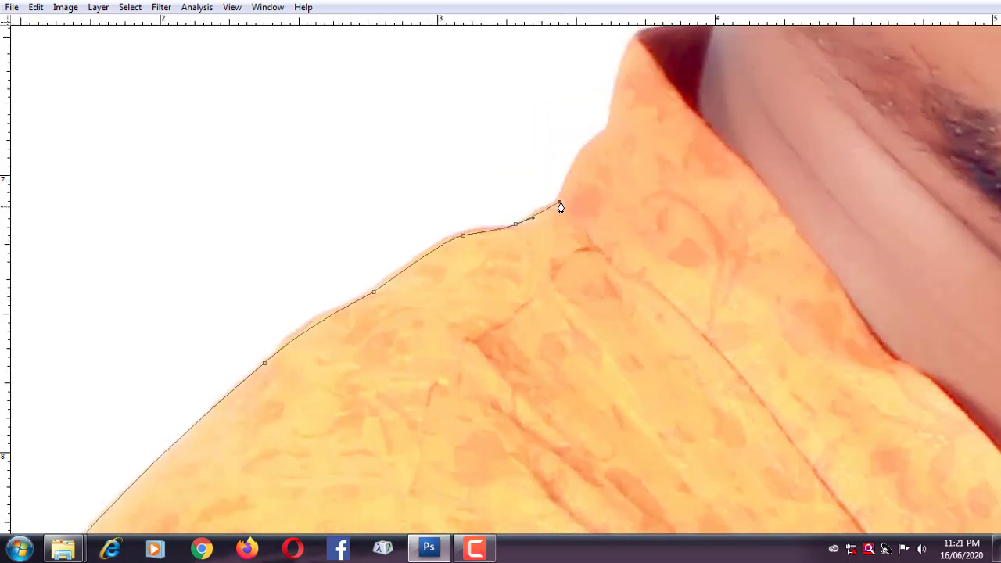
{"action": "left_click_drag", "start_coordinate": [560, 206], "coordinate": [530, 275]}
{"action": "left_click_drag", "start_coordinate": [502, 305], "coordinate": [521, 273]}
{"action": "left_click_drag", "start_coordinate": [547, 180], "coordinate": [562, 295]}
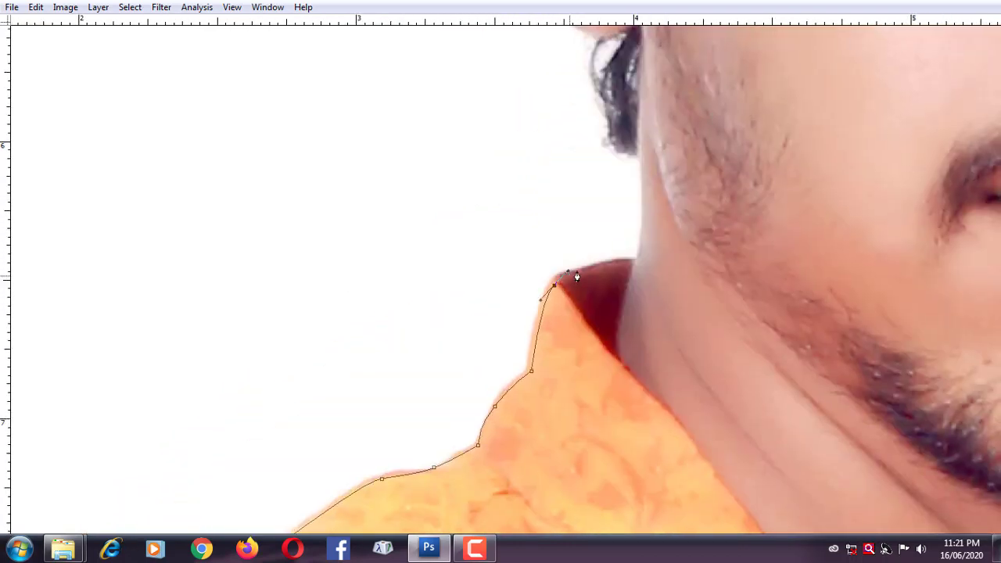
{"action": "left_click", "coordinate": [637, 263]}
Continue the path up the neck, around the back of the ear, and over the crown of the hair.
{"action": "scroll", "coordinate": [643, 291], "scroll_direction": "up", "scroll_amount": 3}
{"action": "scroll", "coordinate": [625, 261], "scroll_direction": "up", "scroll_amount": 2}
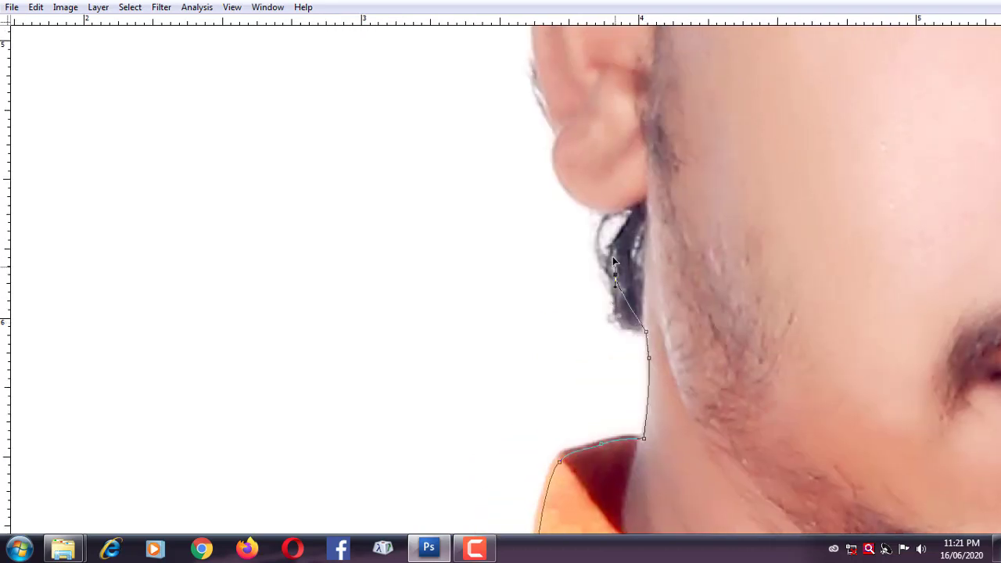
{"action": "left_click", "coordinate": [635, 215]}
{"action": "scroll", "coordinate": [610, 259], "scroll_direction": "up", "scroll_amount": 2}
{"action": "left_click_drag", "start_coordinate": [590, 284], "coordinate": [577, 224]}
{"action": "scroll", "coordinate": [577, 224], "scroll_direction": "up", "scroll_amount": 3}
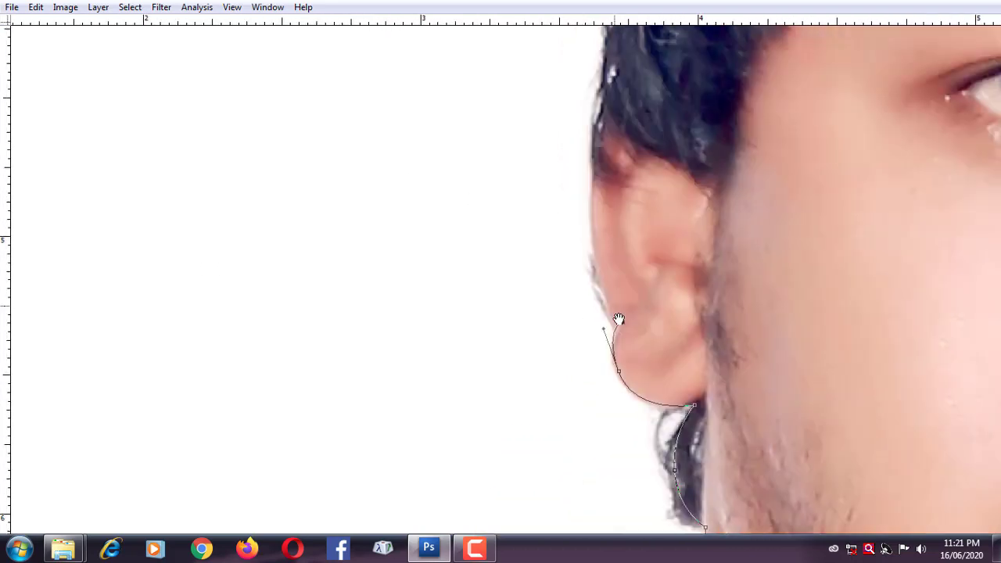
{"action": "scroll", "coordinate": [600, 263], "scroll_direction": "up", "scroll_amount": 1}
{"action": "left_click_drag", "start_coordinate": [599, 263], "coordinate": [599, 218]}
{"action": "scroll", "coordinate": [126, 204], "scroll_direction": "up", "scroll_amount": 4}
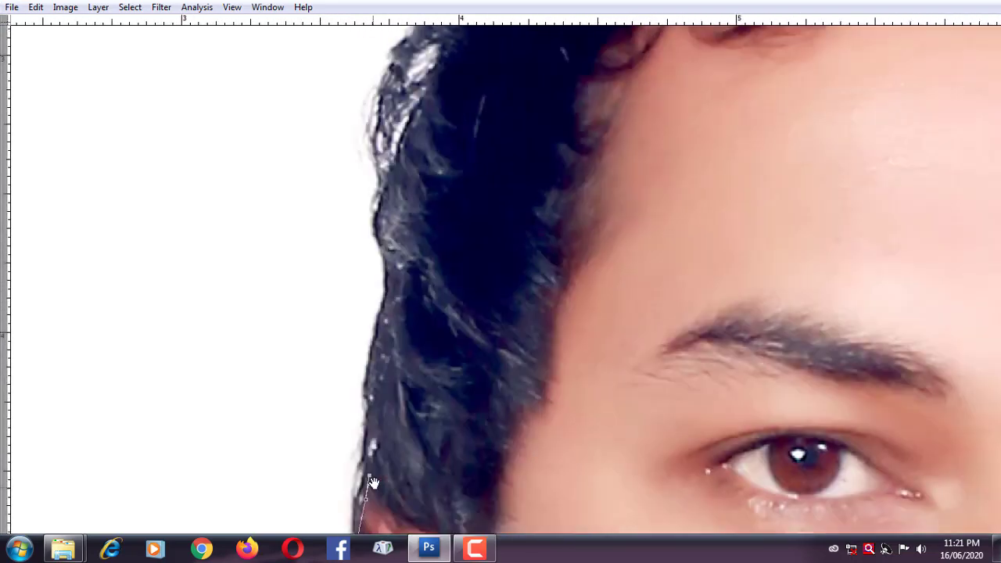
{"action": "left_click", "coordinate": [377, 337]}
{"action": "scroll", "coordinate": [374, 346], "scroll_direction": "up", "scroll_amount": 1}
{"action": "scroll", "coordinate": [374, 346], "scroll_direction": "up", "scroll_amount": 2}
{"action": "left_click", "coordinate": [394, 288]}
{"action": "scroll", "coordinate": [396, 284], "scroll_direction": "up", "scroll_amount": 1}
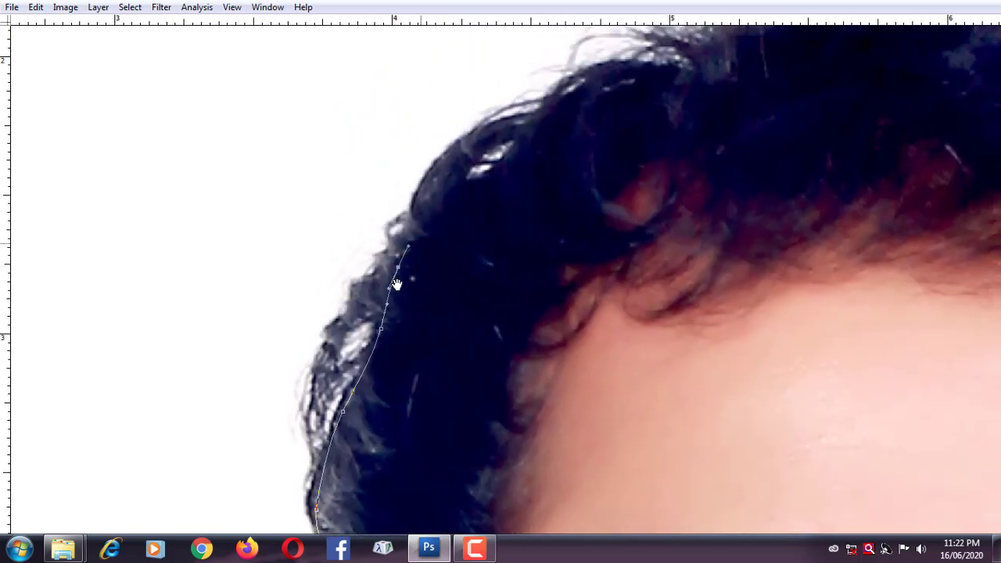
{"action": "scroll", "coordinate": [396, 284], "scroll_direction": "up", "scroll_amount": 2}
{"action": "left_click", "coordinate": [406, 267]}
{"action": "scroll", "coordinate": [531, 214], "scroll_direction": "up", "scroll_amount": 2}
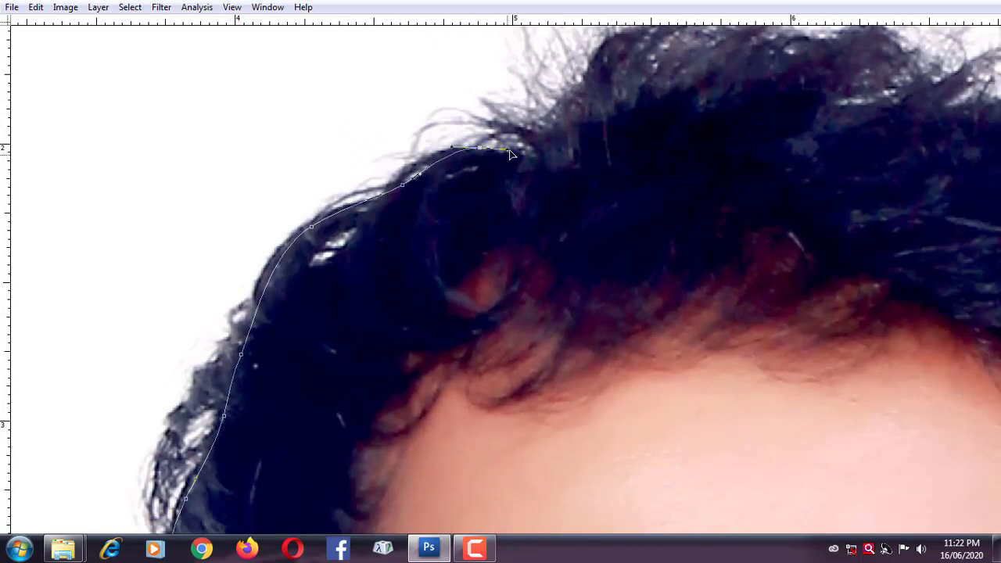
{"action": "left_click", "coordinate": [459, 261]}
{"action": "scroll", "coordinate": [671, 222], "scroll_direction": "up", "scroll_amount": 1}
{"action": "mouse_move", "coordinate": [768, 205]}
{"action": "left_mouse_down"}
{"action": "mouse_move", "coordinate": [800, 245]}
{"action": "mouse_move", "coordinate": [798, 280]}
{"action": "left_mouse_up"}
Carry the path down the right side of the hair toward the ear.
{"action": "scroll", "coordinate": [800, 244], "scroll_direction": "down", "scroll_amount": 1}
{"action": "scroll", "coordinate": [782, 258], "scroll_direction": "right", "scroll_amount": 2}
{"action": "scroll", "coordinate": [774, 282], "scroll_direction": "down", "scroll_amount": 2}
{"action": "scroll", "coordinate": [798, 279], "scroll_direction": "down", "scroll_amount": 2}
{"action": "scroll", "coordinate": [798, 280], "scroll_direction": "right", "scroll_amount": 2}
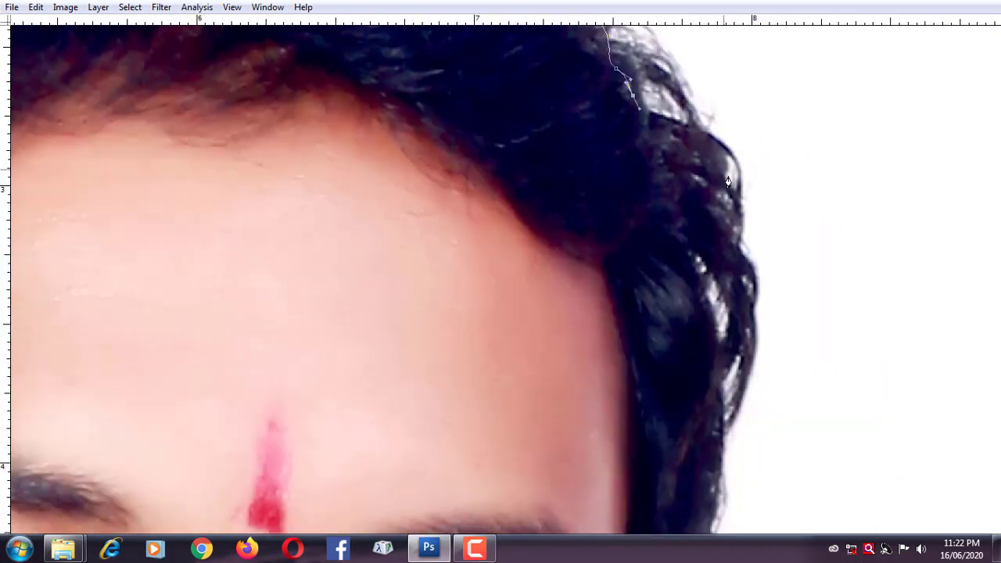
{"action": "left_click", "coordinate": [732, 317]}
{"action": "scroll", "coordinate": [733, 330], "scroll_direction": "down", "scroll_amount": 1}
{"action": "scroll", "coordinate": [704, 350], "scroll_direction": "down", "scroll_amount": 2}
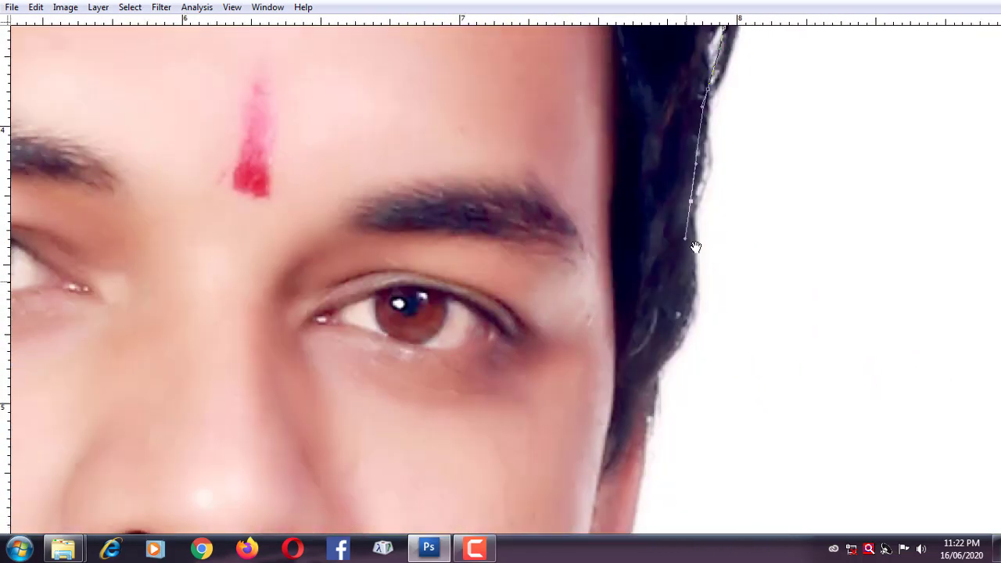
{"action": "left_click", "coordinate": [652, 413]}
{"action": "scroll", "coordinate": [640, 260], "scroll_direction": "down", "scroll_amount": 2}
{"action": "scroll", "coordinate": [610, 339], "scroll_direction": "down", "scroll_amount": 2}
{"action": "scroll", "coordinate": [618, 313], "scroll_direction": "left", "scroll_amount": 1}
{"action": "left_click_drag", "start_coordinate": [634, 244], "coordinate": [628, 257]}
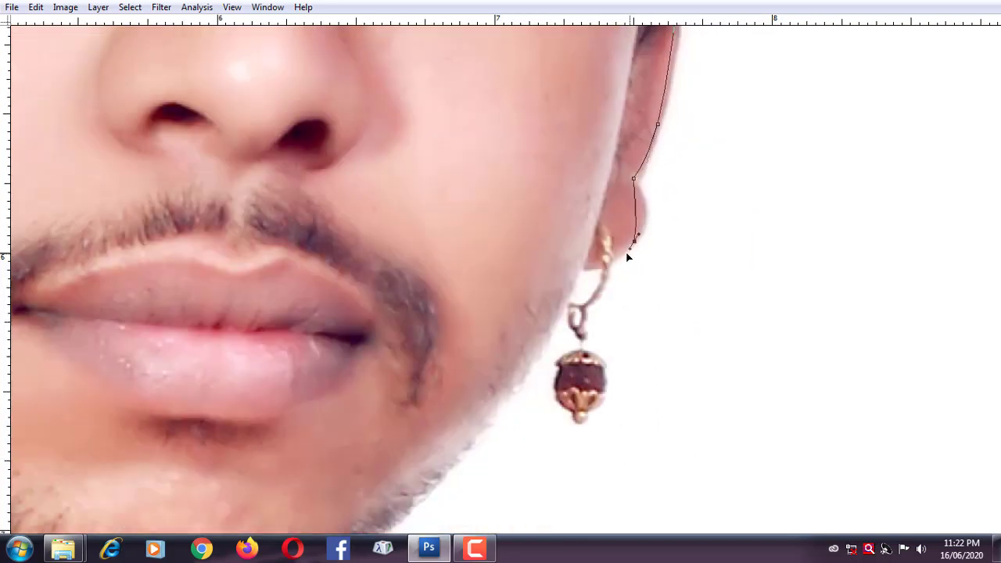
{"action": "scroll", "coordinate": [609, 278], "scroll_direction": "up", "scroll_amount": 2}
Wrap the path around the earring, down the hook, around the bead and back up.
{"action": "left_click", "coordinate": [590, 317]}
{"action": "left_click", "coordinate": [550, 361]}
{"action": "scroll", "coordinate": [550, 360], "scroll_direction": "down", "scroll_amount": 2}
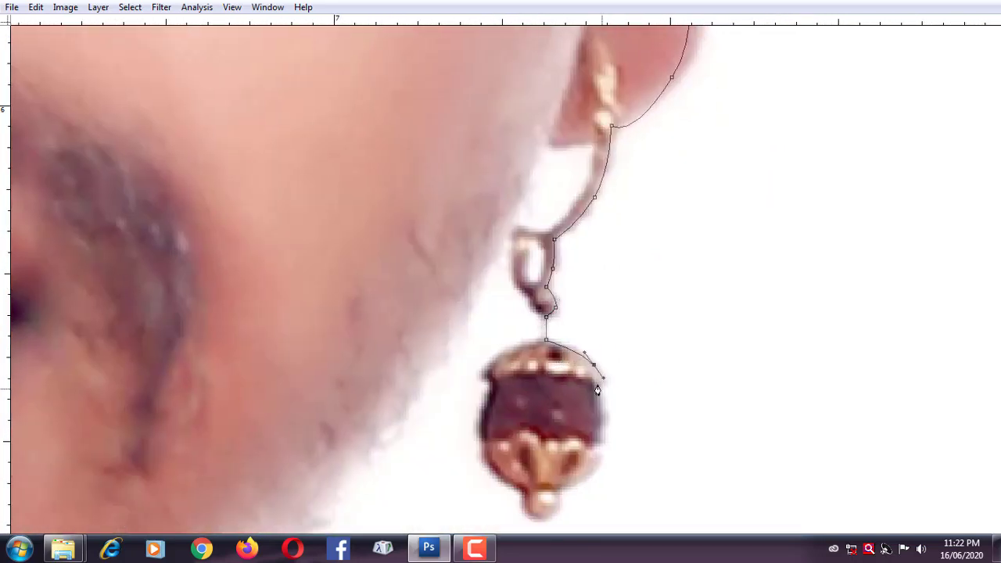
{"action": "scroll", "coordinate": [596, 472], "scroll_direction": "down", "scroll_amount": 2}
{"action": "scroll", "coordinate": [596, 473], "scroll_direction": "left", "scroll_amount": 1}
{"action": "left_click", "coordinate": [631, 344]}
{"action": "left_click_drag", "start_coordinate": [598, 366], "coordinate": [590, 375]}
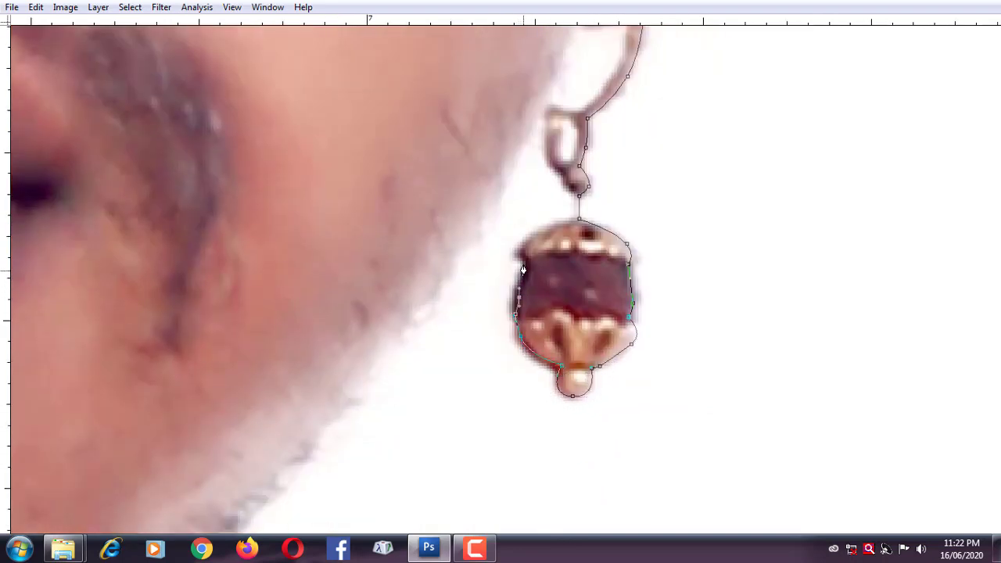
{"action": "scroll", "coordinate": [564, 185], "scroll_direction": "up", "scroll_amount": 2}
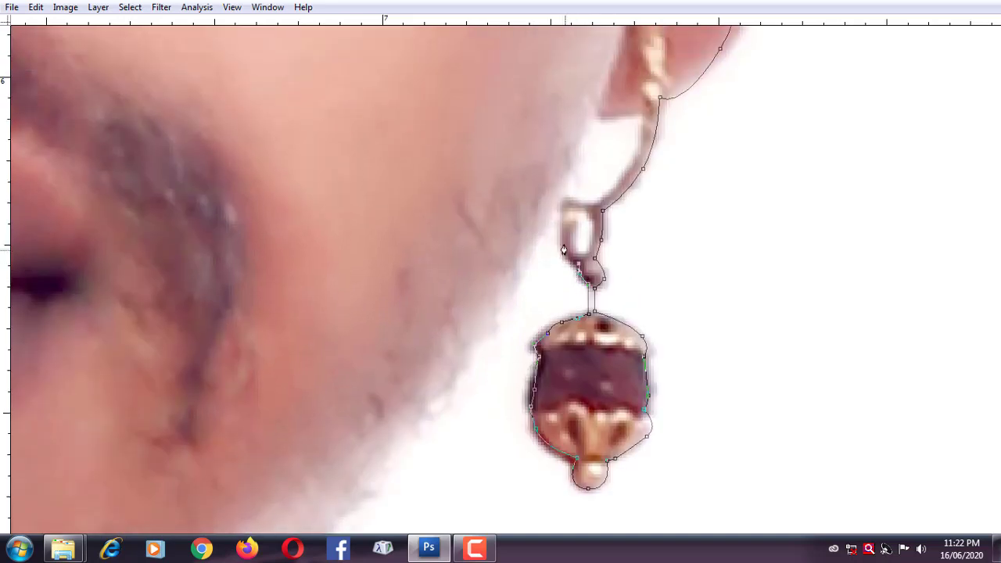
{"action": "scroll", "coordinate": [554, 209], "scroll_direction": "down", "scroll_amount": 1}
{"action": "scroll", "coordinate": [535, 271], "scroll_direction": "down", "scroll_amount": 2}
{"action": "scroll", "coordinate": [535, 271], "scroll_direction": "left", "scroll_amount": 1}
{"action": "mouse_move", "coordinate": [517, 237]}
{"action": "left_mouse_down"}
{"action": "mouse_move", "coordinate": [456, 296]}
{"action": "mouse_move", "coordinate": [449, 319]}
{"action": "mouse_move", "coordinate": [379, 328]}
{"action": "left_mouse_up"}
Trace the path along the jawline and down the neck to the collar.
{"action": "scroll", "coordinate": [437, 344], "scroll_direction": "down", "scroll_amount": 2}
{"action": "scroll", "coordinate": [438, 345], "scroll_direction": "left", "scroll_amount": 1}
{"action": "scroll", "coordinate": [399, 257], "scroll_direction": "down", "scroll_amount": 2}
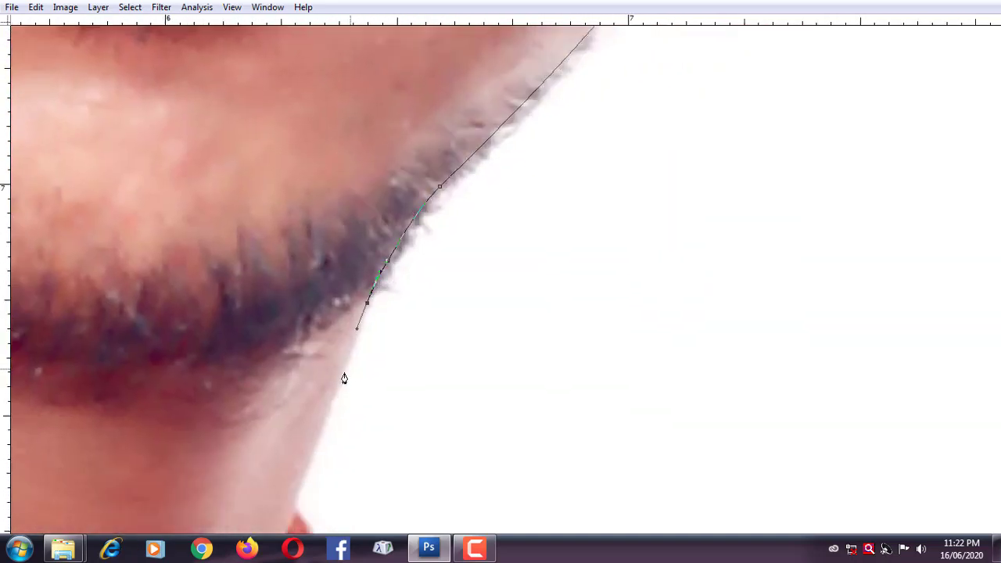
{"action": "scroll", "coordinate": [344, 378], "scroll_direction": "down", "scroll_amount": 2}
{"action": "scroll", "coordinate": [373, 311], "scroll_direction": "down", "scroll_amount": 2}
{"action": "left_click", "coordinate": [359, 261]}
{"action": "scroll", "coordinate": [359, 262], "scroll_direction": "down", "scroll_amount": 2}
{"action": "left_click_drag", "start_coordinate": [376, 179], "coordinate": [437, 246]}
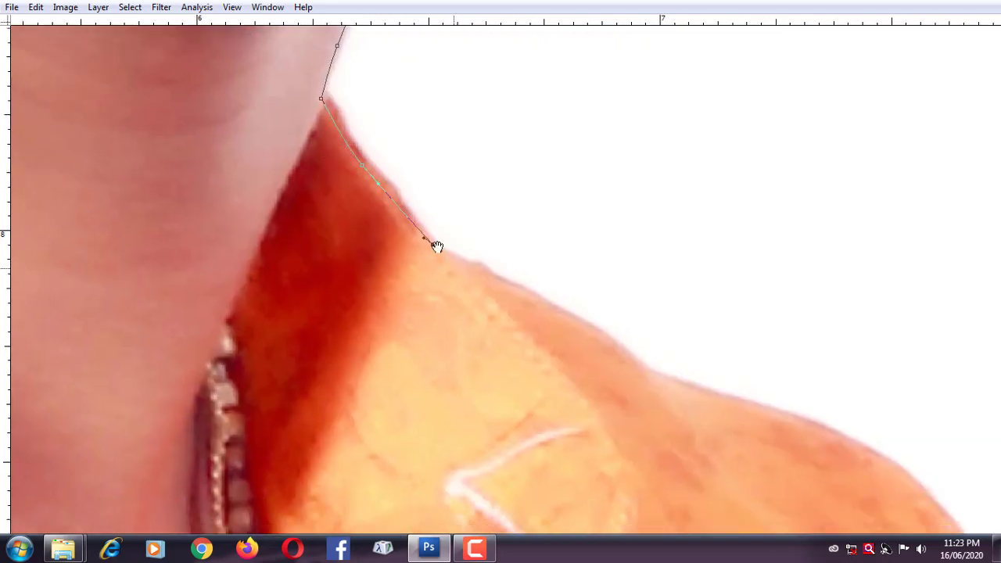
{"action": "scroll", "coordinate": [436, 246], "scroll_direction": "down", "scroll_amount": 2}
{"action": "scroll", "coordinate": [437, 247], "scroll_direction": "right", "scroll_amount": 1}
{"action": "left_click_drag", "start_coordinate": [529, 226], "coordinate": [552, 242]}
Run the path along the right shoulder and arm edge down to the image's bottom.
{"action": "scroll", "coordinate": [584, 320], "scroll_direction": "down", "scroll_amount": 2}
{"action": "scroll", "coordinate": [583, 320], "scroll_direction": "right", "scroll_amount": 2}
{"action": "left_click_drag", "start_coordinate": [513, 196], "coordinate": [530, 203]}
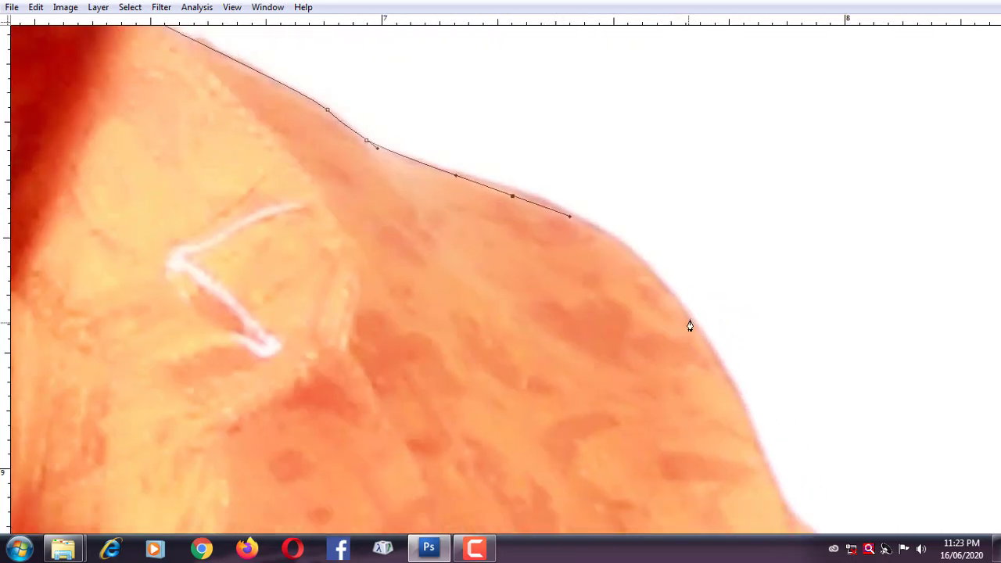
{"action": "left_click_drag", "start_coordinate": [690, 326], "coordinate": [704, 352]}
{"action": "scroll", "coordinate": [704, 352], "scroll_direction": "down", "scroll_amount": 1}
{"action": "scroll", "coordinate": [671, 290], "scroll_direction": "down", "scroll_amount": 2}
{"action": "left_click", "coordinate": [640, 255]}
{"action": "scroll", "coordinate": [756, 353], "scroll_direction": "down", "scroll_amount": 2}
{"action": "mouse_move", "coordinate": [665, 244]}
{"action": "left_mouse_down"}
{"action": "mouse_move", "coordinate": [689, 279]}
{"action": "mouse_move", "coordinate": [744, 436]}
{"action": "left_mouse_up"}
{"action": "scroll", "coordinate": [690, 278], "scroll_direction": "down", "scroll_amount": 2}
{"action": "scroll", "coordinate": [744, 436], "scroll_direction": "down", "scroll_amount": 2}
{"action": "left_click_drag", "start_coordinate": [719, 319], "coordinate": [733, 362]}
{"action": "scroll", "coordinate": [733, 362], "scroll_direction": "down", "scroll_amount": 2}
{"action": "left_click_drag", "start_coordinate": [664, 208], "coordinate": [703, 269]}
{"action": "scroll", "coordinate": [710, 257], "scroll_direction": "down", "scroll_amount": 2}
{"action": "scroll", "coordinate": [703, 268], "scroll_direction": "down", "scroll_amount": 2}
{"action": "left_click_drag", "start_coordinate": [686, 222], "coordinate": [691, 257]}
{"action": "scroll", "coordinate": [691, 256], "scroll_direction": "down", "scroll_amount": 2}
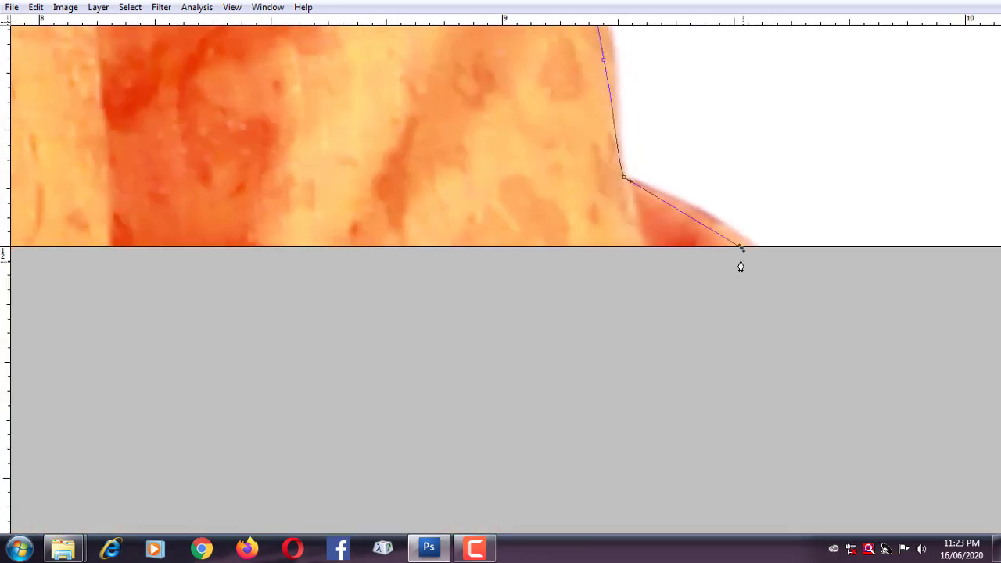
Close the path along the image bottom, make it a selection, and hide Layer 1.
{"action": "key", "text": "ctrl+0"}
{"action": "left_click", "coordinate": [326, 508]}
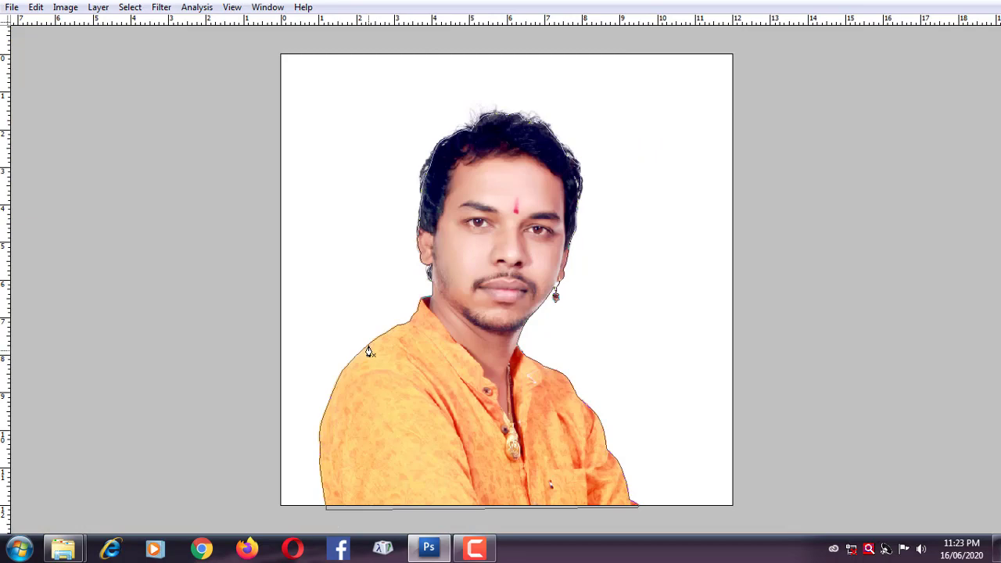
{"action": "key", "text": "Tab"}
{"action": "right_click", "coordinate": [371, 290]}
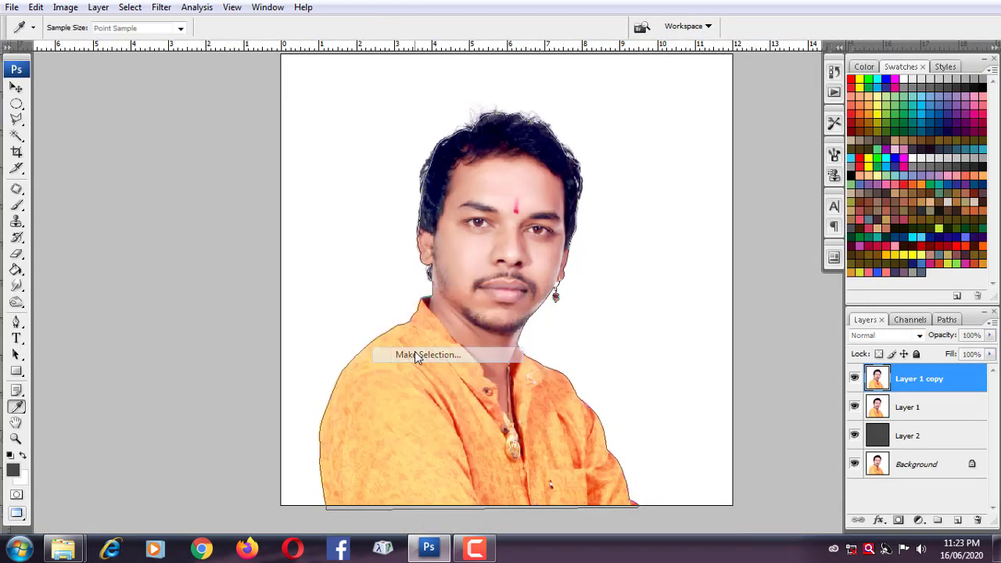
{"action": "left_click", "coordinate": [415, 351]}
{"action": "key", "text": "Return"}
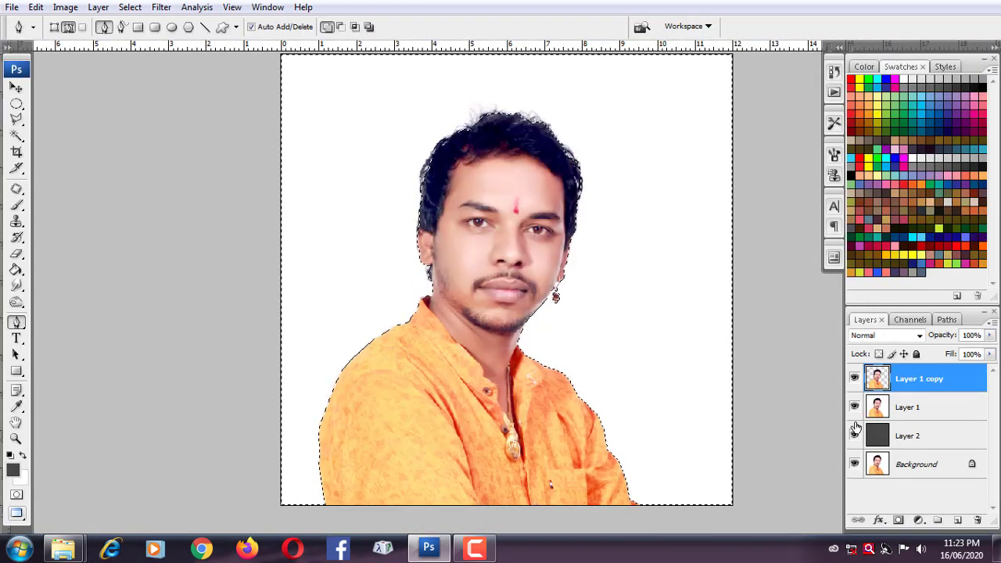
{"action": "left_click", "coordinate": [854, 407]}
{"action": "scroll", "coordinate": [445, 239], "scroll_direction": "up", "scroll_amount": 3}
{"action": "scroll", "coordinate": [445, 238], "scroll_direction": "down", "scroll_amount": 3}
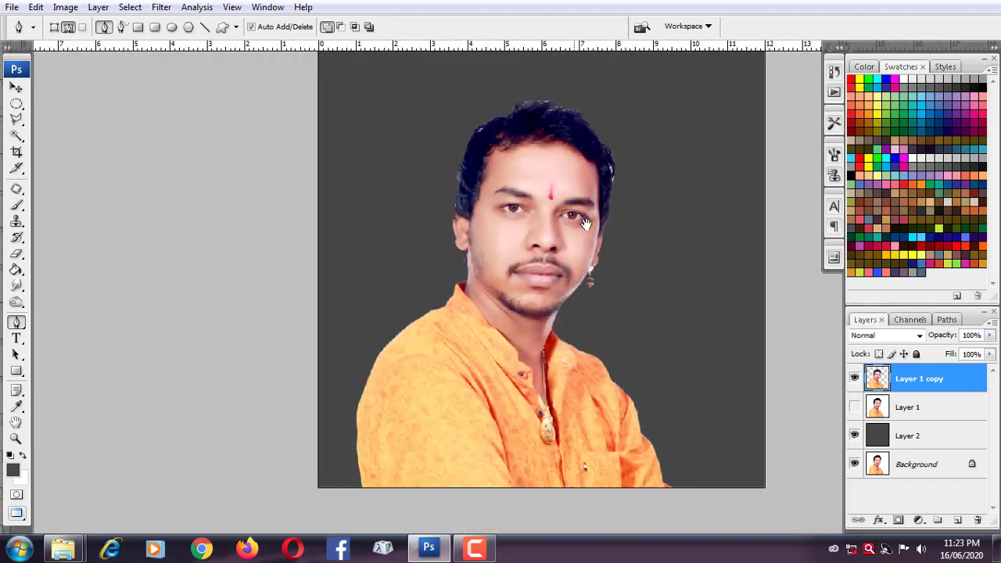
{"action": "scroll", "coordinate": [548, 196], "scroll_direction": "up", "scroll_amount": 2}
Use the Magic Wand to select the white highlights in the hair.
{"action": "key", "text": "w"}
{"action": "scroll", "coordinate": [548, 195], "scroll_direction": "up", "scroll_amount": 1}
{"action": "scroll", "coordinate": [547, 195], "scroll_direction": "up", "scroll_amount": 2}
{"action": "scroll", "coordinate": [524, 234], "scroll_direction": "up", "scroll_amount": 2}
{"action": "left_click", "coordinate": [524, 235]}
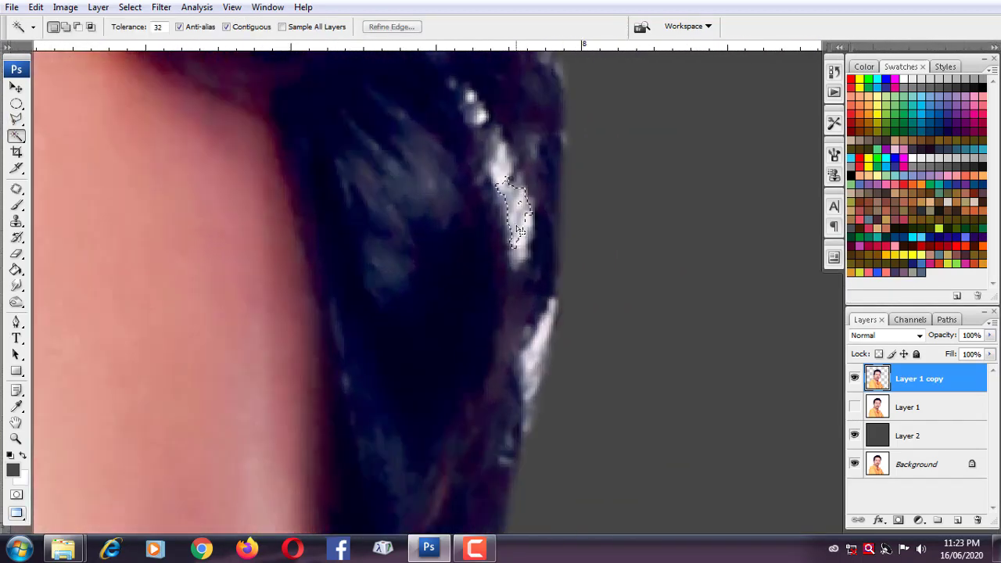
{"action": "left_click", "coordinate": [504, 176], "text": "shift"}
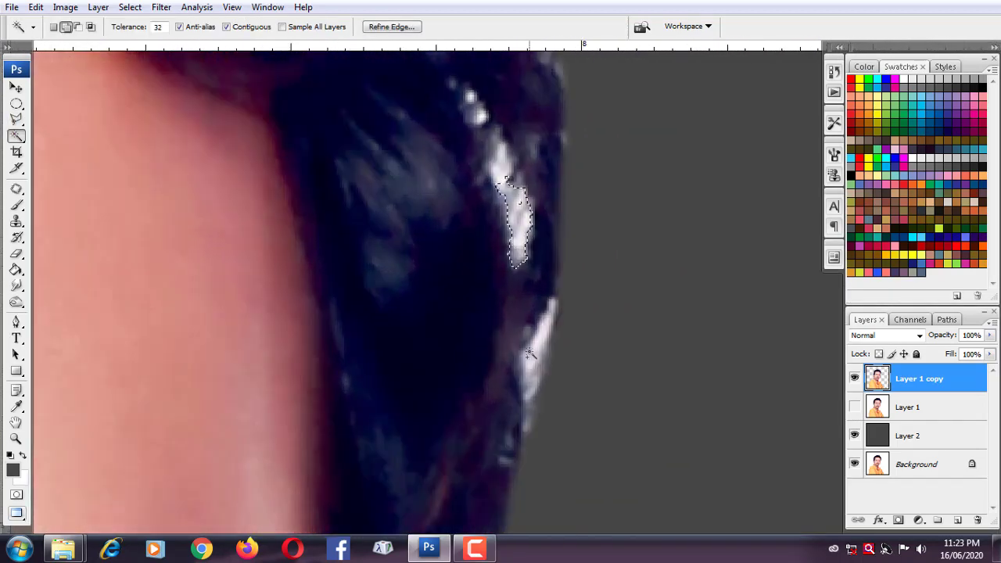
{"action": "left_click", "coordinate": [540, 337], "text": "shift"}
{"action": "left_click", "coordinate": [501, 152]}
{"action": "left_click", "coordinate": [475, 109]}
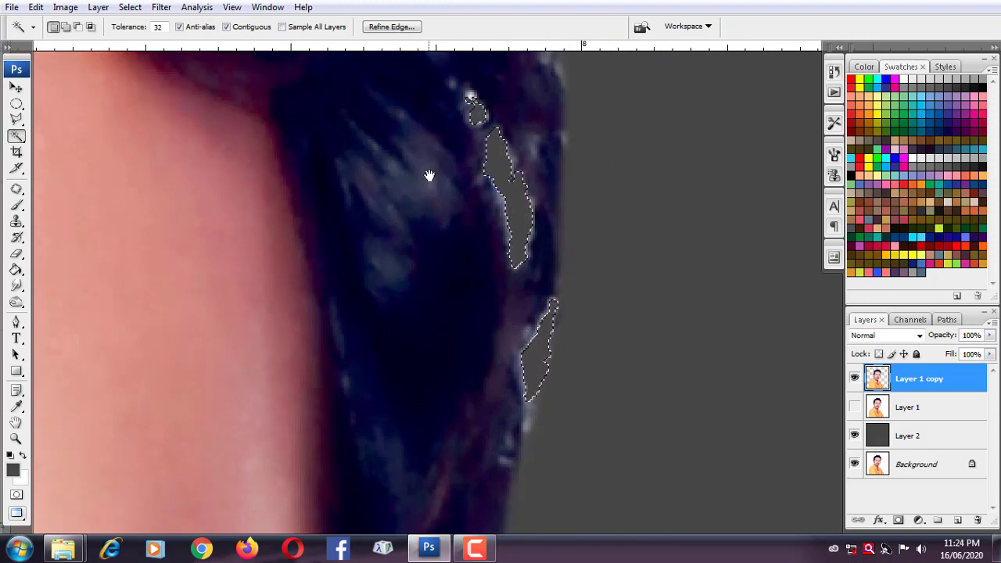
Add more bright specks along the hair edge to the selection.
{"action": "scroll", "coordinate": [579, 357], "scroll_direction": "up", "scroll_amount": 3}
{"action": "scroll", "coordinate": [435, 298], "scroll_direction": "up", "scroll_amount": 2}
{"action": "left_click", "coordinate": [376, 243], "text": "shift"}
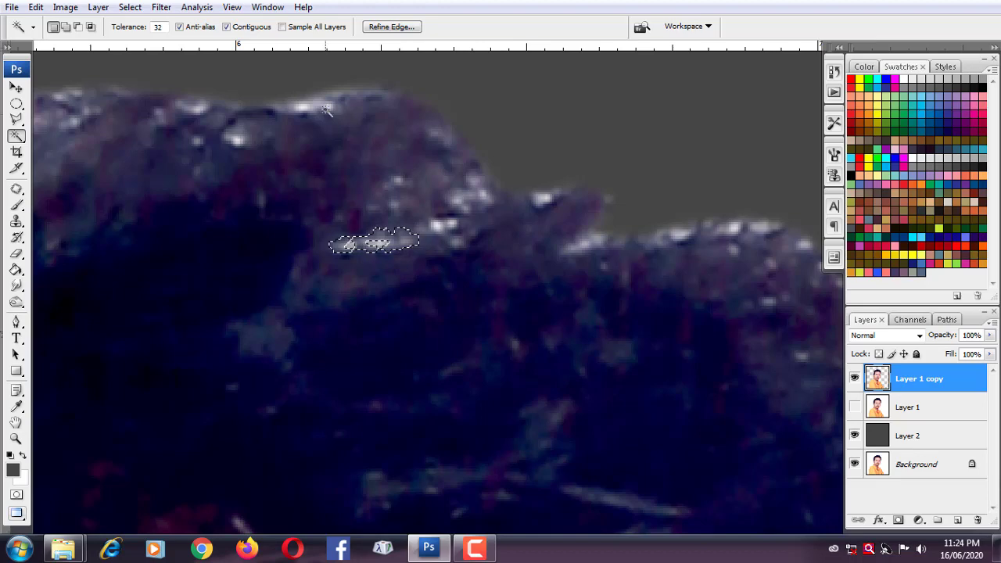
{"action": "left_click", "coordinate": [313, 102], "text": "shift"}
{"action": "left_click", "coordinate": [442, 227], "text": "shift"}
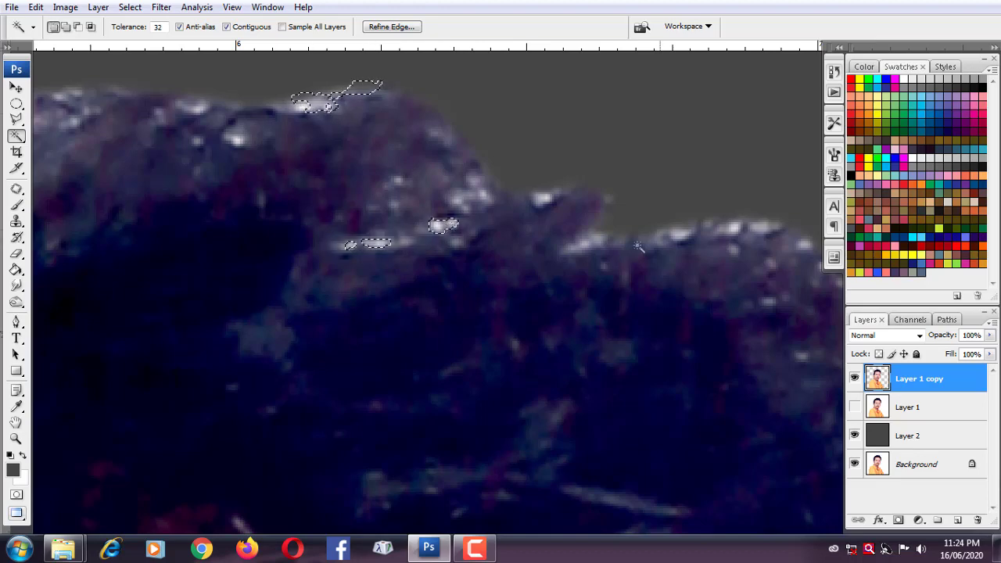
{"action": "left_click", "coordinate": [675, 231], "text": "shift"}
{"action": "left_click", "coordinate": [771, 225], "text": "shift"}
{"action": "scroll", "coordinate": [631, 262], "scroll_direction": "down", "scroll_amount": 2}
{"action": "scroll", "coordinate": [630, 269], "scroll_direction": "down", "scroll_amount": 3}
{"action": "scroll", "coordinate": [303, 371], "scroll_direction": "up", "scroll_amount": 5}
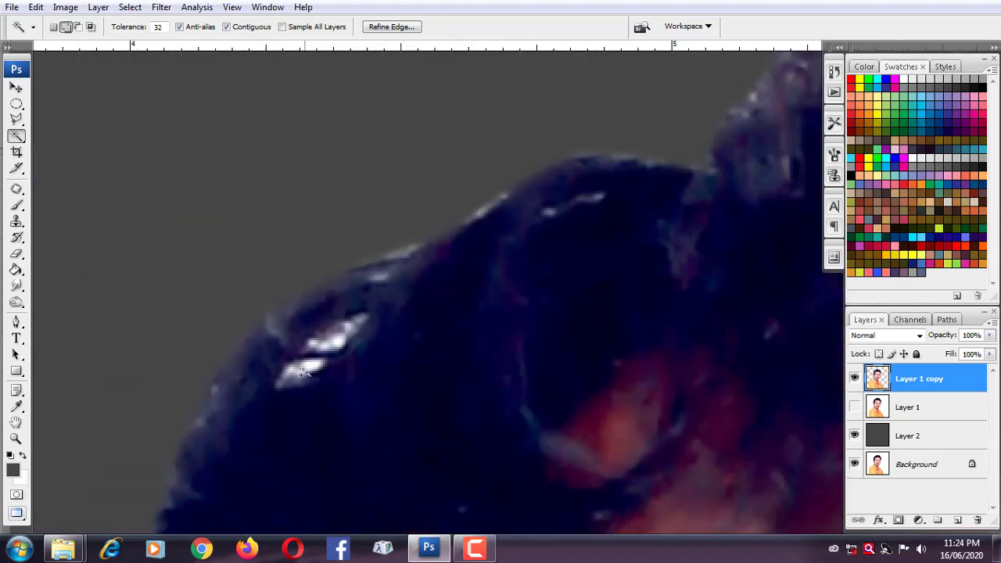
{"action": "scroll", "coordinate": [354, 330], "scroll_direction": "down", "scroll_amount": 2}
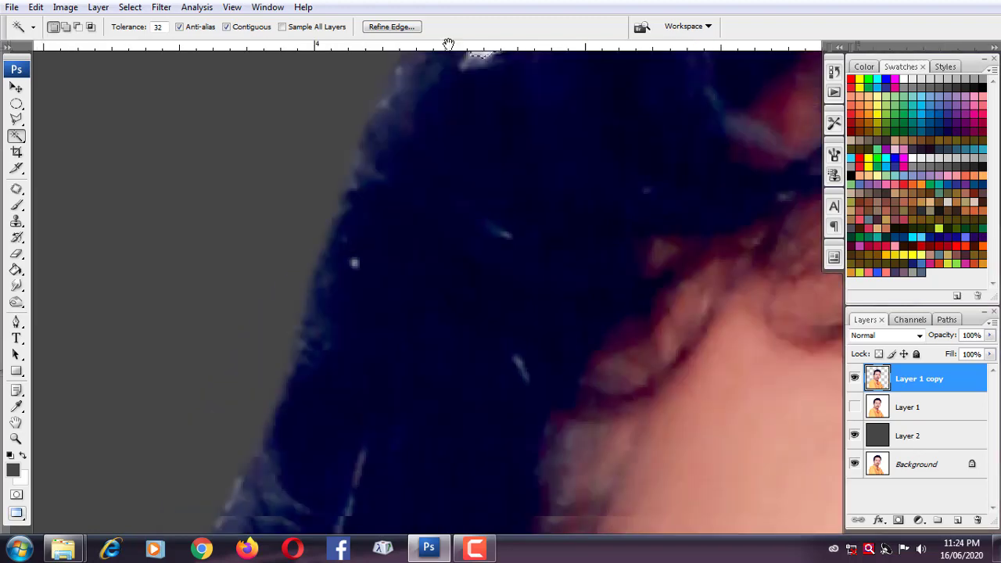
{"action": "scroll", "coordinate": [423, 266], "scroll_direction": "down", "scroll_amount": 1}
{"action": "scroll", "coordinate": [493, 202], "scroll_direction": "down", "scroll_amount": 1}
{"action": "scroll", "coordinate": [493, 202], "scroll_direction": "up", "scroll_amount": 3}
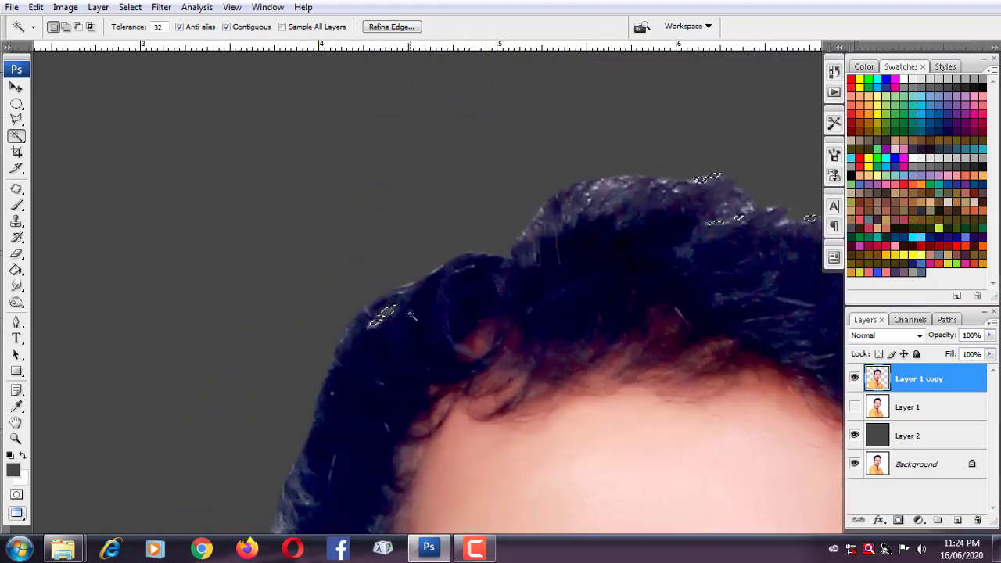
{"action": "scroll", "coordinate": [410, 314], "scroll_direction": "down", "scroll_amount": 3}
Drop the speck selection and switch to the Move tool.
{"action": "key", "text": "v"}
{"action": "scroll", "coordinate": [341, 298], "scroll_direction": "up", "scroll_amount": 2}
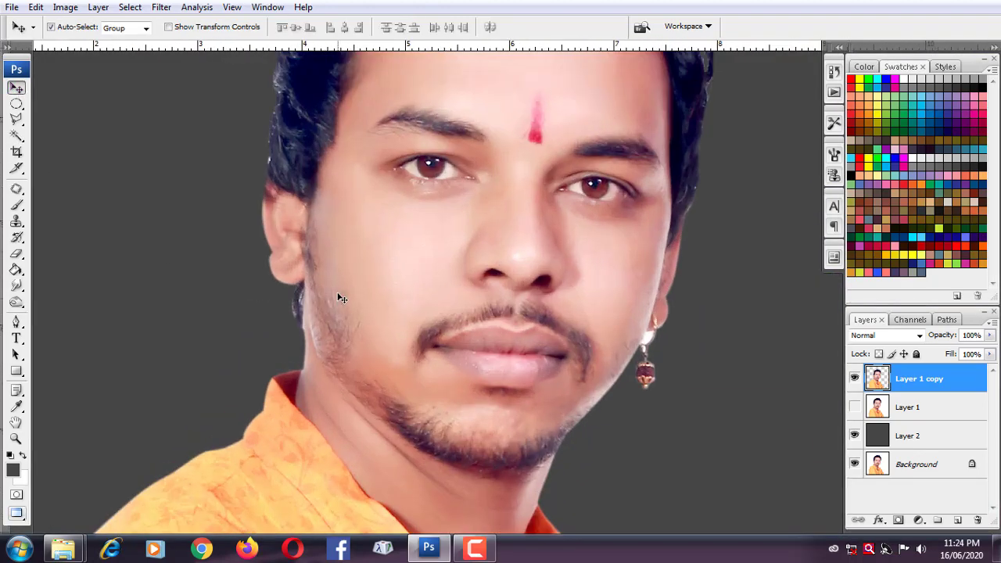
{"action": "scroll", "coordinate": [342, 298], "scroll_direction": "up", "scroll_amount": 2}
Hide the panels so only the portrait image is shown.
{"action": "left_click", "coordinate": [161, 7]}
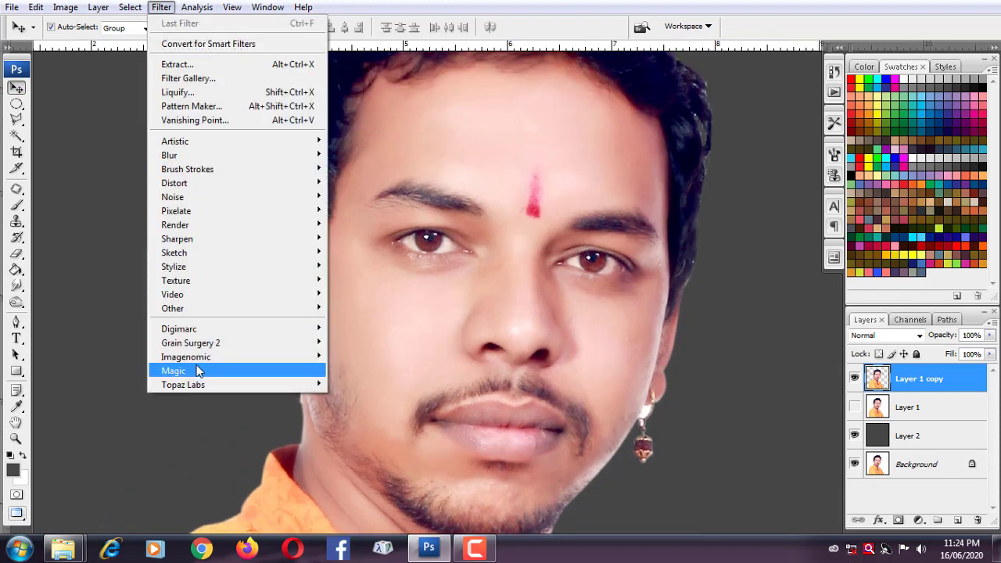
{"action": "left_click", "coordinate": [473, 287]}
{"action": "scroll", "coordinate": [473, 286], "scroll_direction": "down", "scroll_amount": 2}
{"action": "key", "text": "Tab"}
{"action": "scroll", "coordinate": [478, 209], "scroll_direction": "down", "scroll_amount": 2}
{"action": "scroll", "coordinate": [478, 209], "scroll_direction": "up", "scroll_amount": 4}
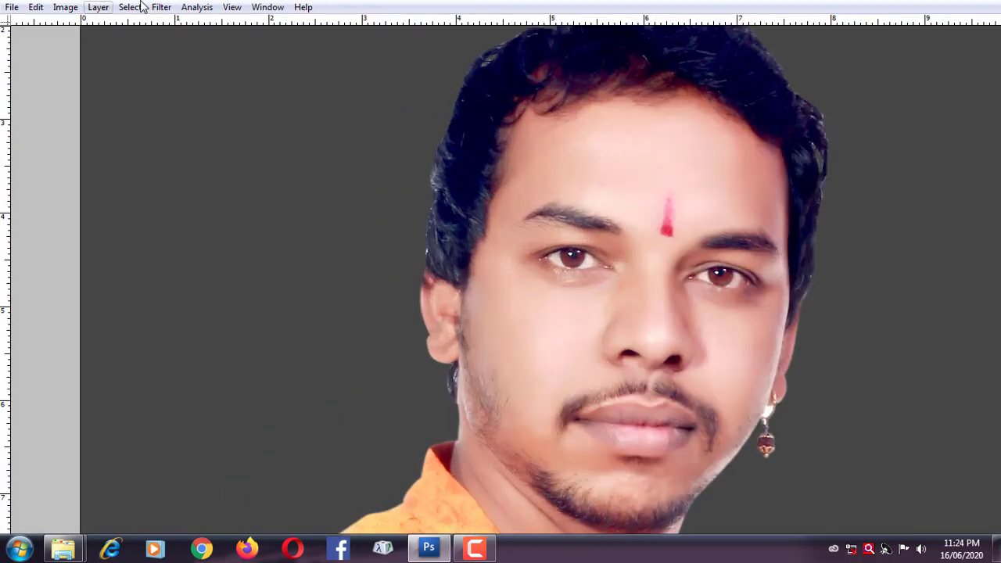
Apply an Unsharp Mask of 78% amount, 5.7 px radius and 0 threshold.
{"action": "left_click", "coordinate": [162, 7]}
{"action": "left_click", "coordinate": [359, 292]}
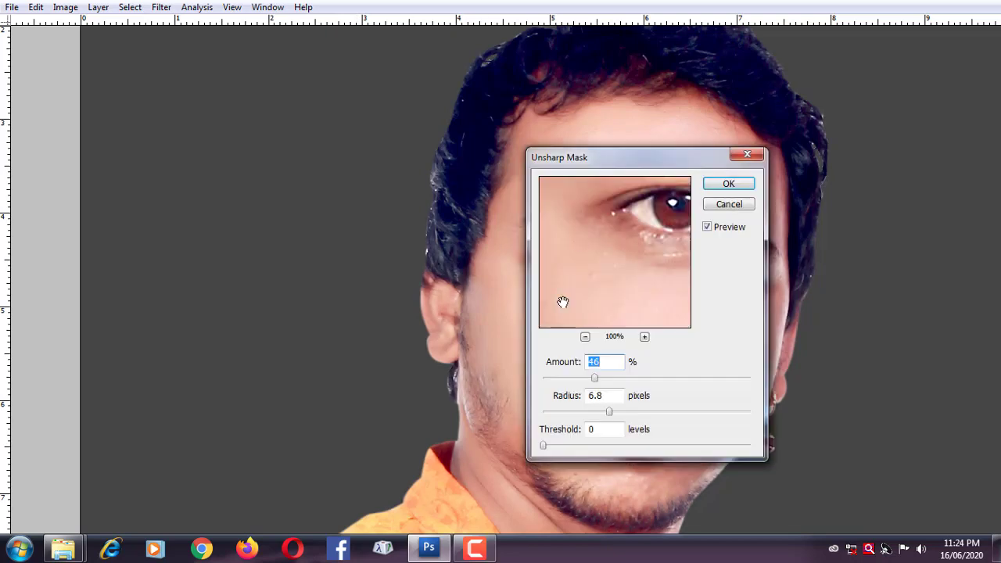
{"action": "left_click", "coordinate": [586, 336]}
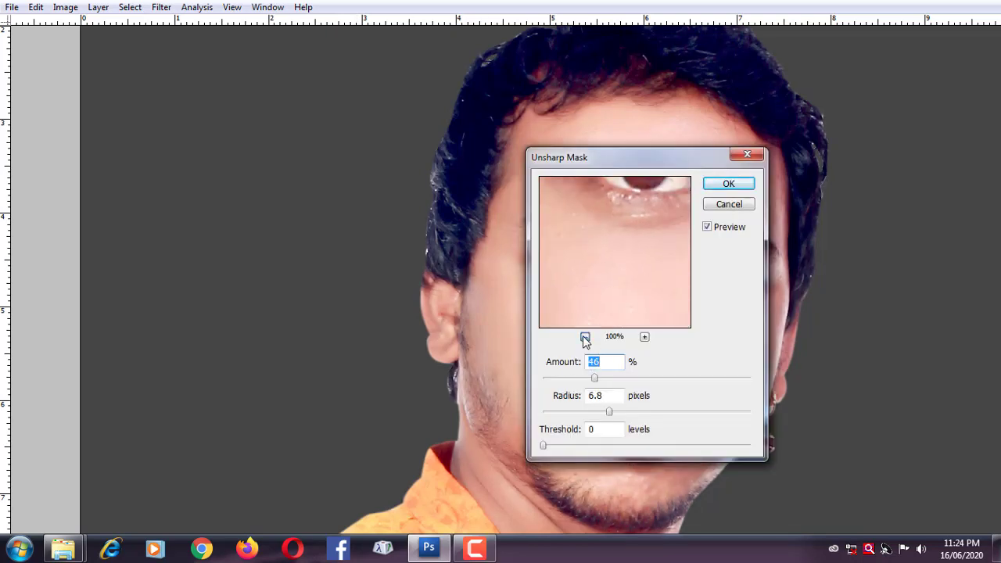
{"action": "left_click", "coordinate": [645, 337]}
{"action": "left_click", "coordinate": [644, 336]}
{"action": "left_click_drag", "start_coordinate": [562, 324], "coordinate": [609, 364]}
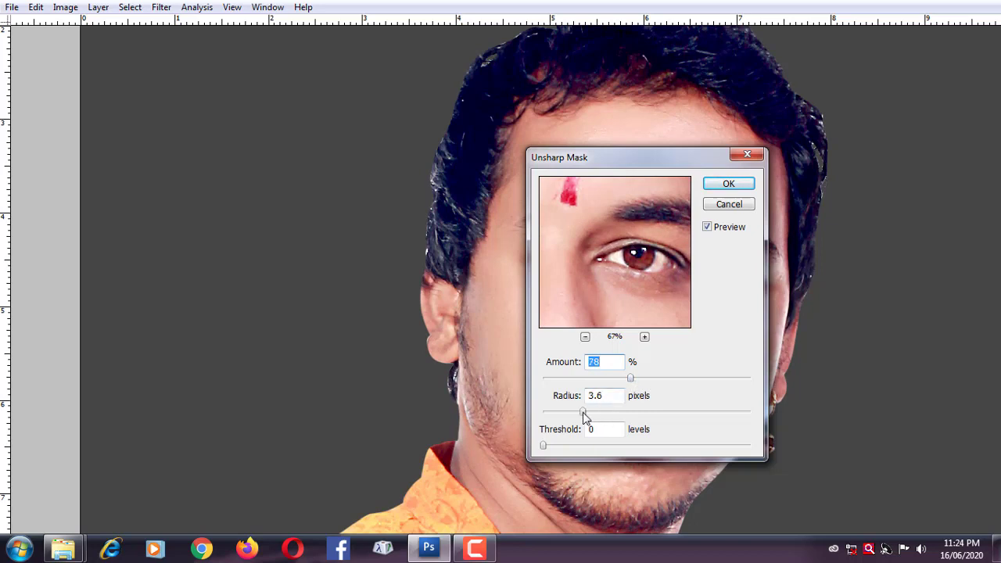
{"action": "left_click_drag", "start_coordinate": [583, 412], "coordinate": [623, 413]}
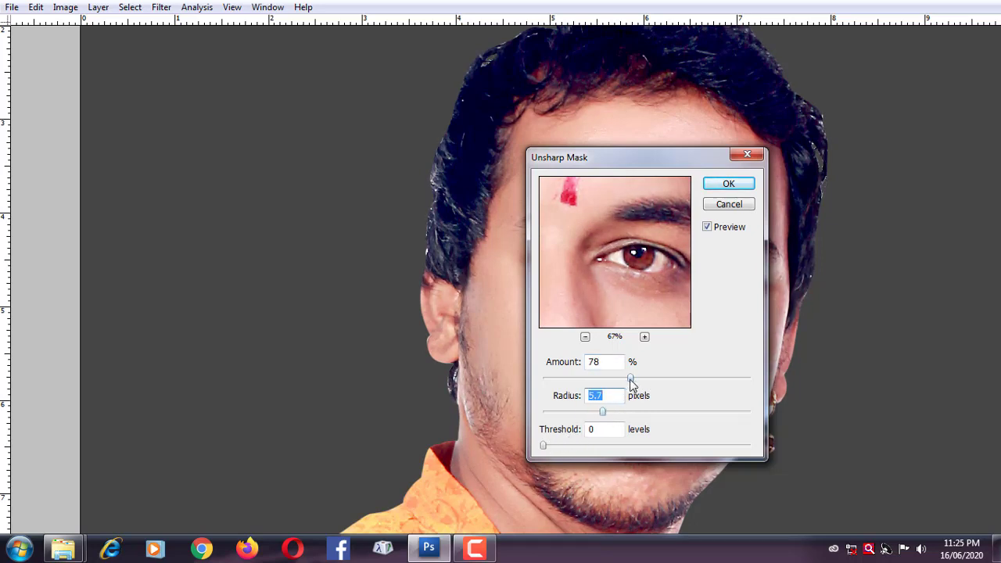
{"action": "left_click", "coordinate": [728, 183]}
{"action": "left_click", "coordinate": [161, 7]}
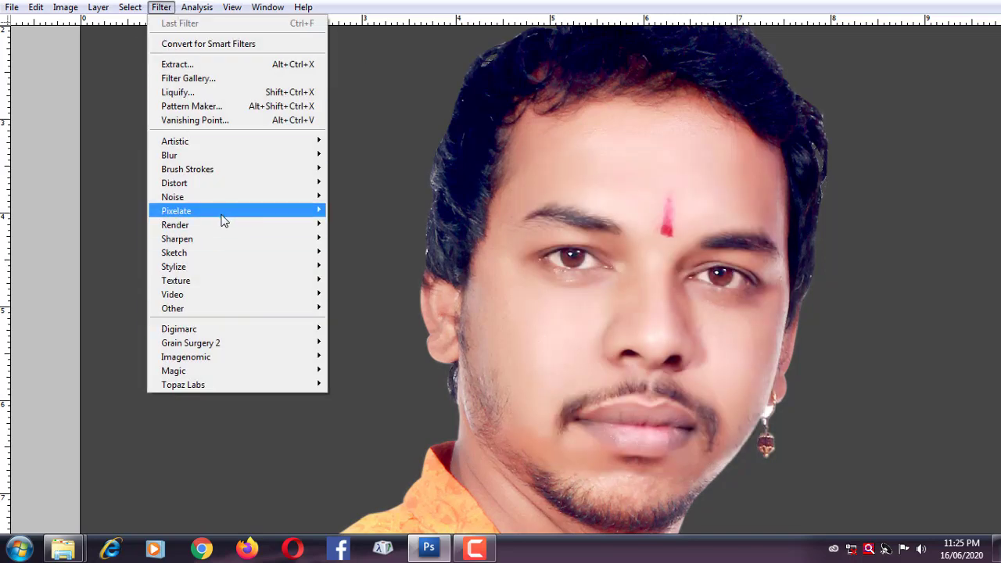
Apply Smart Sharpen at 116% amount, 7.9 px radius, removing Gaussian Blur.
{"action": "left_click", "coordinate": [364, 280]}
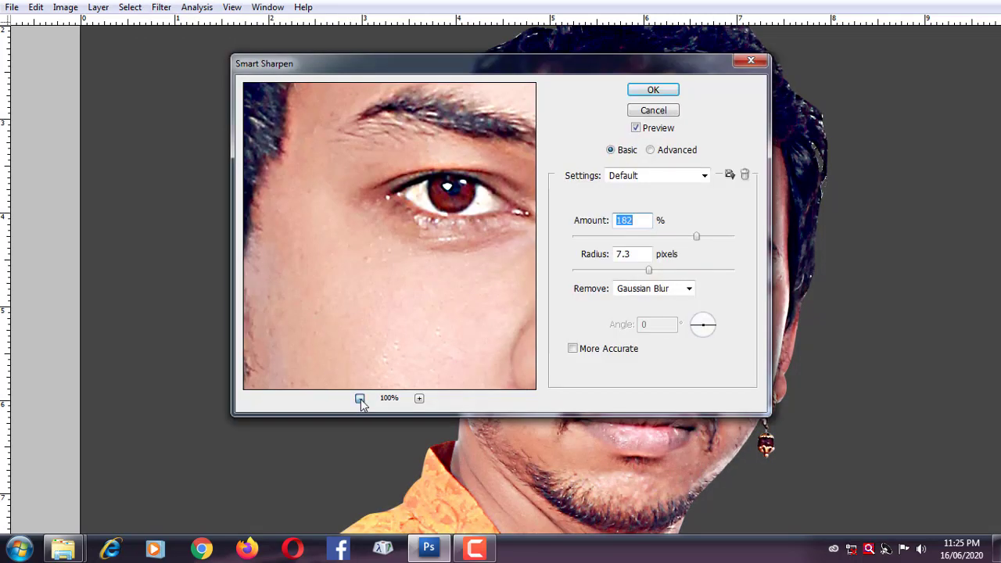
{"action": "left_click", "coordinate": [360, 399]}
{"action": "left_click", "coordinate": [675, 236]}
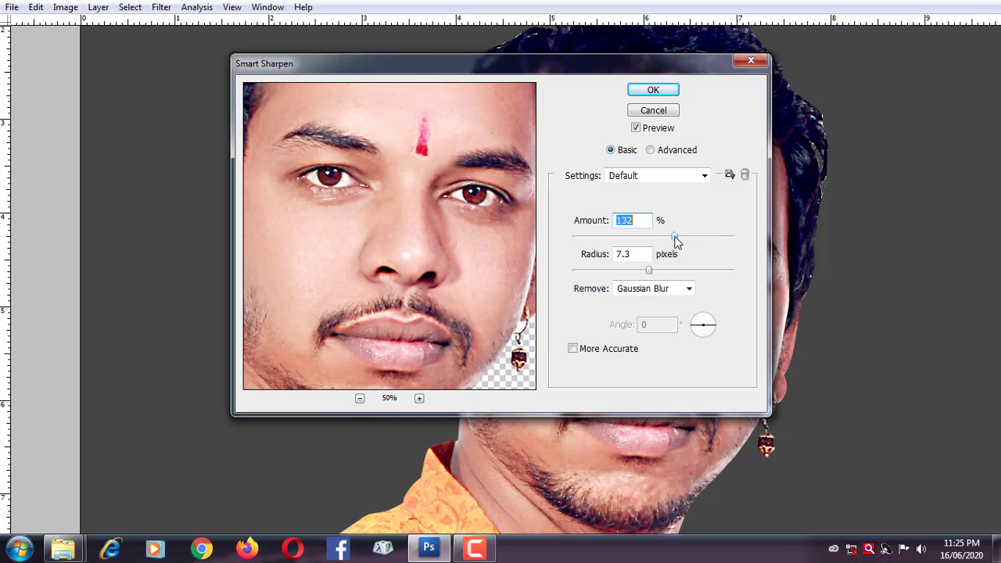
{"action": "left_click", "coordinate": [625, 271]}
{"action": "left_click_drag", "start_coordinate": [632, 274], "coordinate": [656, 278]}
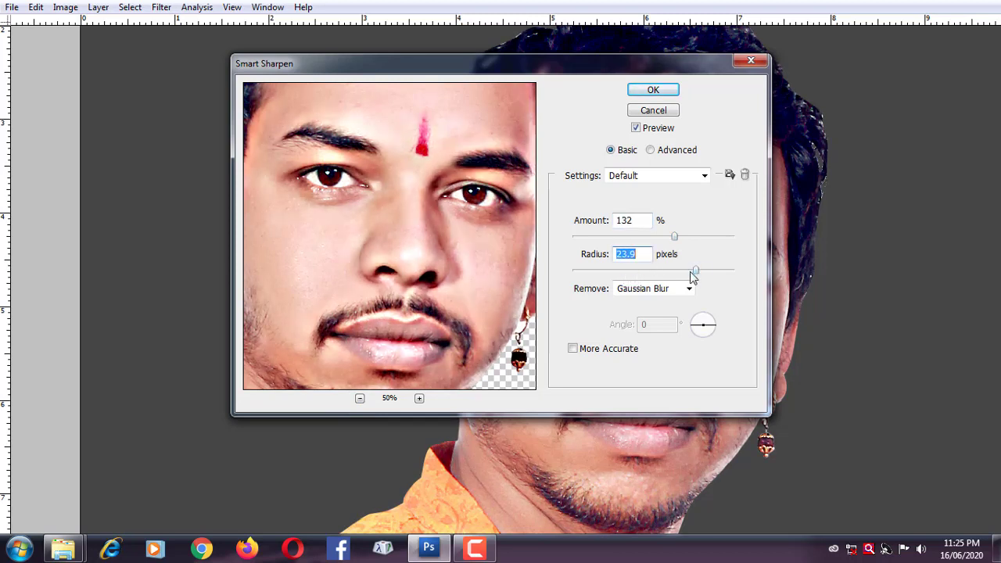
{"action": "left_click", "coordinate": [647, 272]}
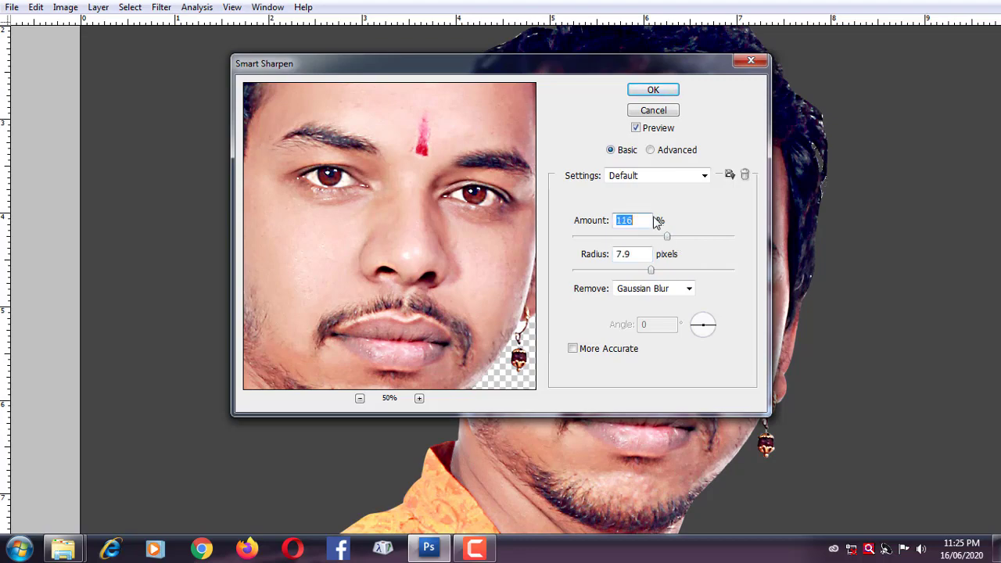
{"action": "left_click", "coordinate": [653, 90]}
Zoom in to inspect the sharpened face, zoom back out and restore the panels.
{"action": "key", "text": "ctrl+plus"}
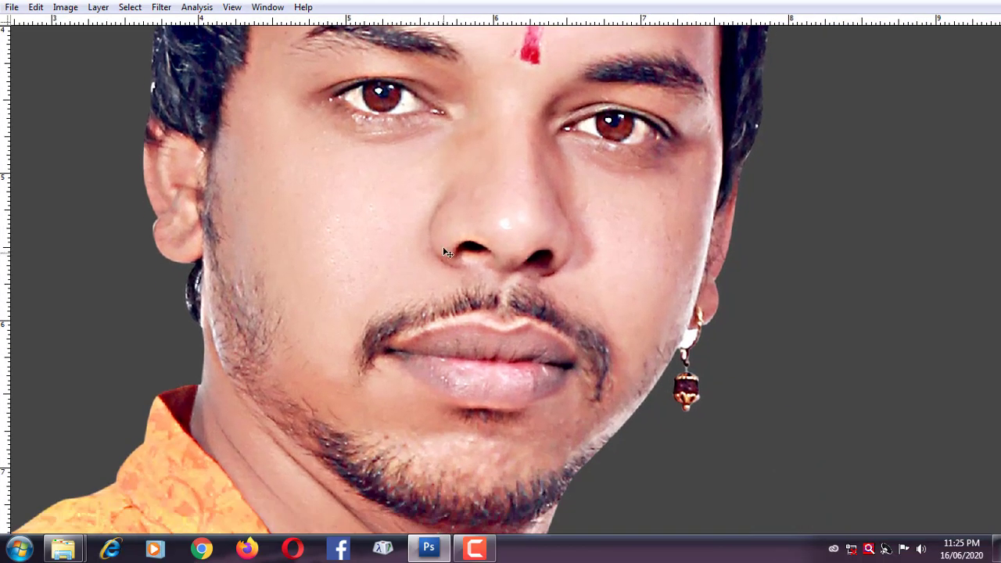
{"action": "key", "text": "ctrl+minus"}
{"action": "key", "text": "Tab"}
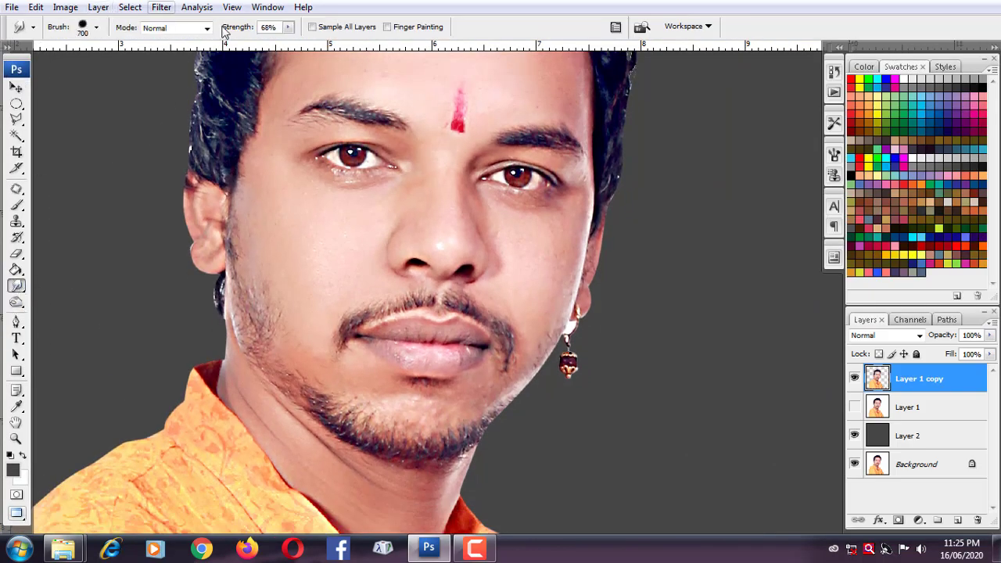
Set Smudge strength to about 50%, zoom into the face and shrink the brush.
{"action": "mouse_move", "coordinate": [288, 28]}
{"action": "left_mouse_down"}
{"action": "mouse_move", "coordinate": [272, 45]}
{"action": "mouse_move", "coordinate": [283, 47]}
{"action": "left_mouse_up"}
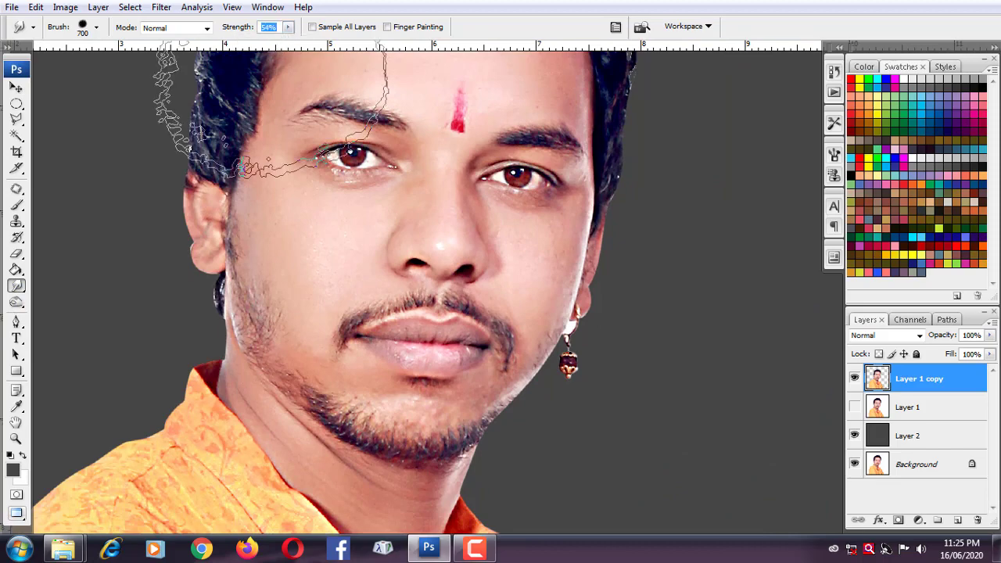
{"action": "key", "text": "Tab"}
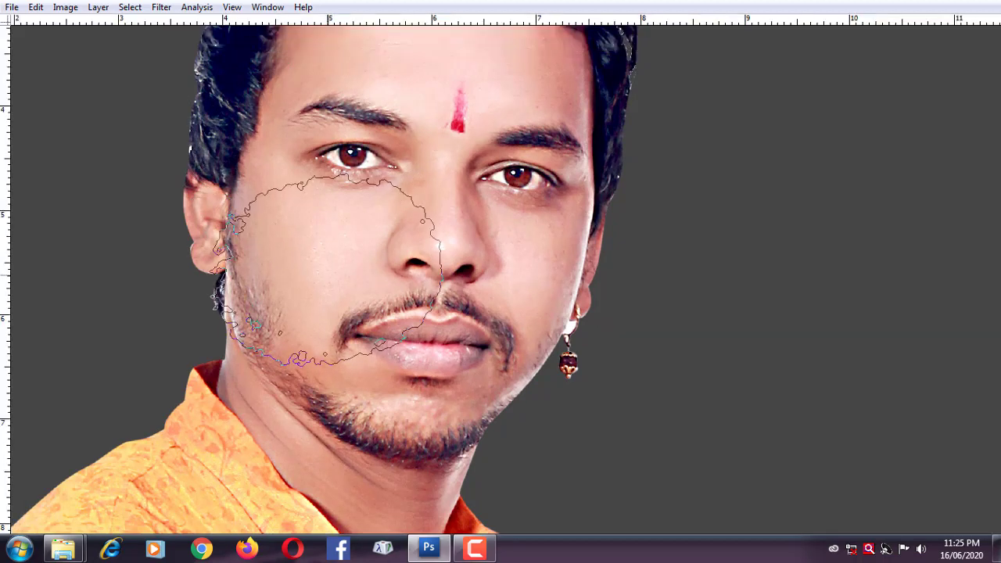
{"action": "scroll", "coordinate": [327, 270], "scroll_direction": "up", "scroll_amount": 1}
{"action": "key", "text": "bracketleft"}
{"action": "key", "text": "bracketleft"}
{"action": "key", "text": "bracketleft"}
{"action": "scroll", "coordinate": [500, 214], "scroll_direction": "up", "scroll_amount": 2}
{"action": "scroll", "coordinate": [500, 214], "scroll_direction": "up", "scroll_amount": 1}
{"action": "key", "text": "bracketleft"}
{"action": "key", "text": "bracketleft"}
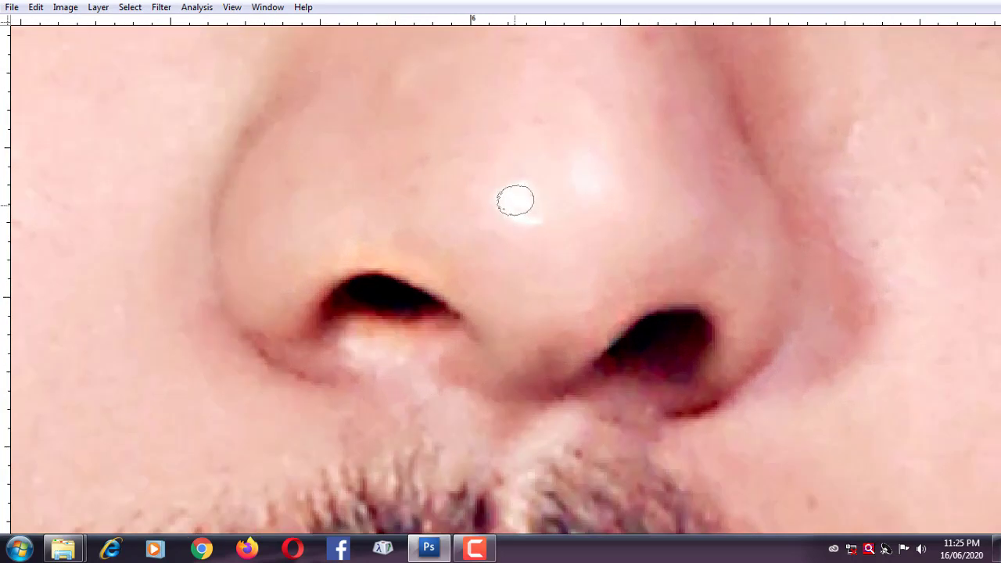
Smudge the nose highlight into soft skin, then zoom out to the whole face.
{"action": "mouse_move", "coordinate": [514, 210]}
{"action": "left_mouse_down"}
{"action": "mouse_move", "coordinate": [478, 208]}
{"action": "mouse_move", "coordinate": [505, 232]}
{"action": "mouse_move", "coordinate": [481, 215]}
{"action": "left_mouse_up"}
{"action": "key", "text": "bracketleft"}
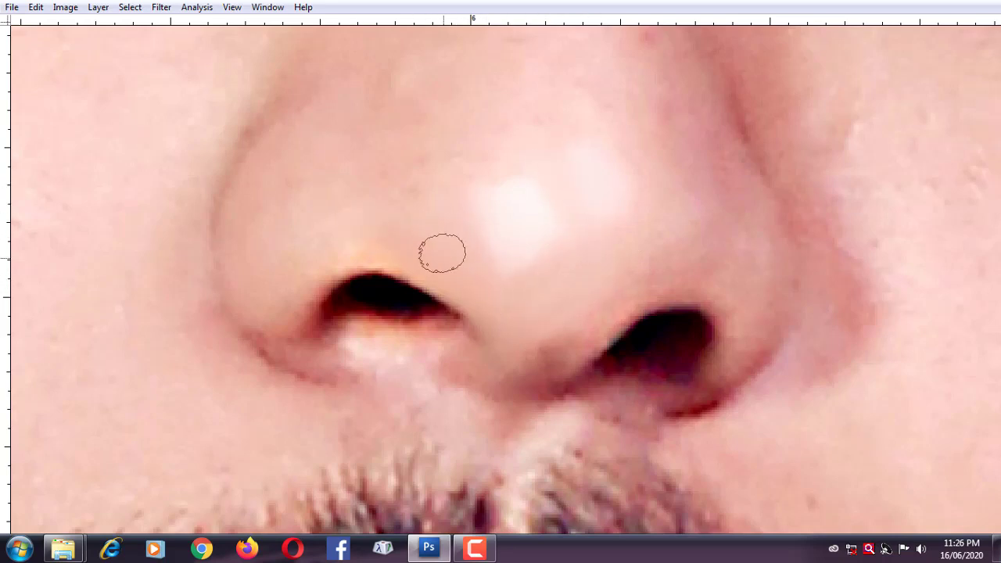
{"action": "scroll", "coordinate": [445, 204], "scroll_direction": "up", "scroll_amount": 2}
{"action": "scroll", "coordinate": [440, 256], "scroll_direction": "down", "scroll_amount": 1}
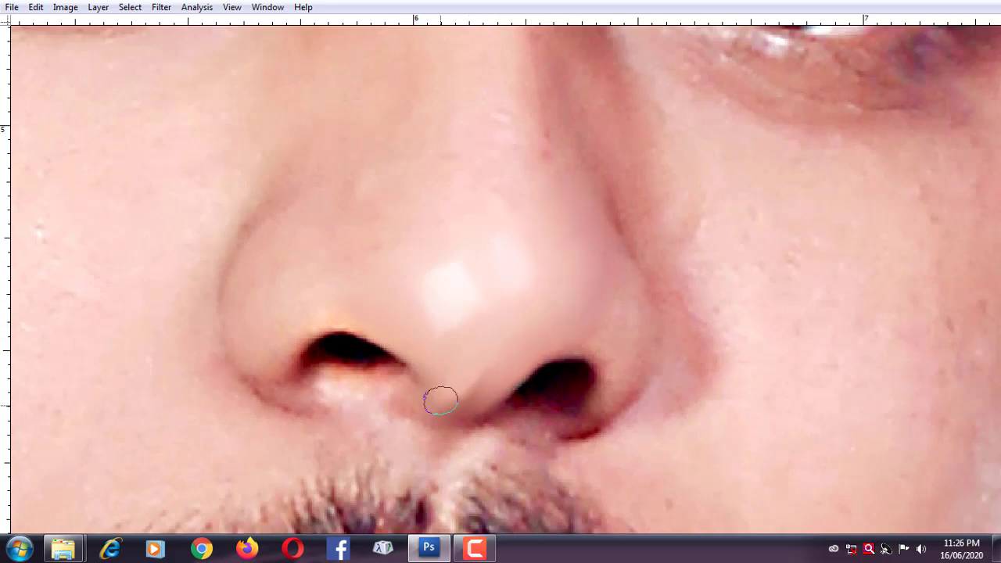
{"action": "scroll", "coordinate": [454, 337], "scroll_direction": "up", "scroll_amount": 1}
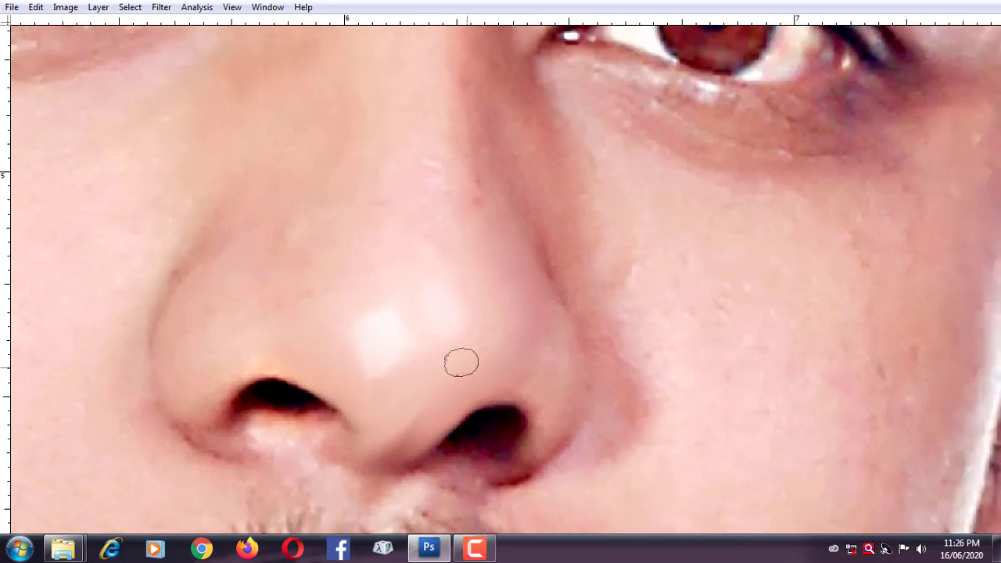
{"action": "scroll", "coordinate": [485, 360], "scroll_direction": "up", "scroll_amount": 2}
{"action": "key", "text": "ctrl+minus"}
{"action": "key", "text": "ctrl+minus"}
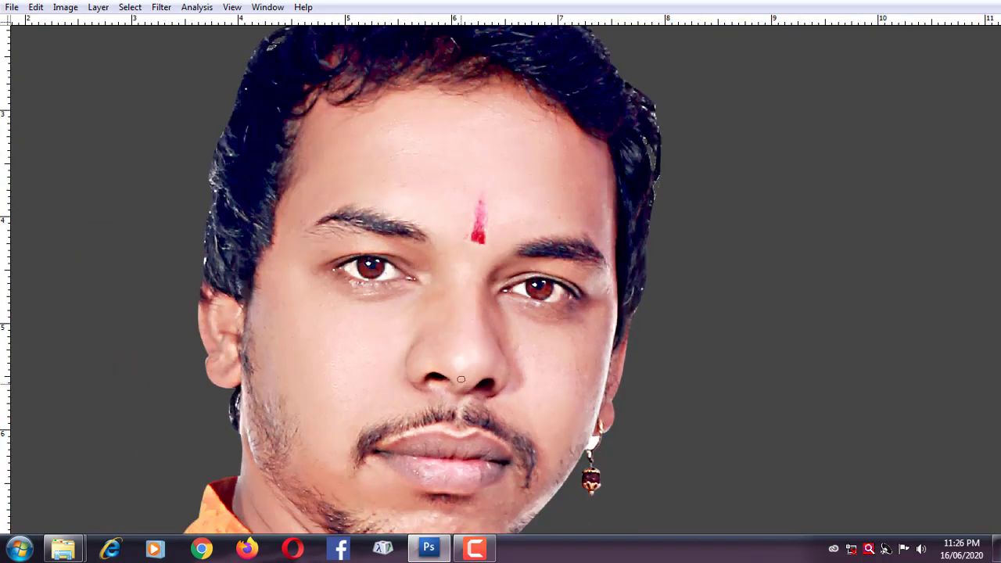
{"action": "key", "text": "ctrl+l"}
Apply Levels with input values 7, 0.74 and 255 to deepen the tones.
{"action": "left_click_drag", "start_coordinate": [819, 303], "coordinate": [841, 309]}
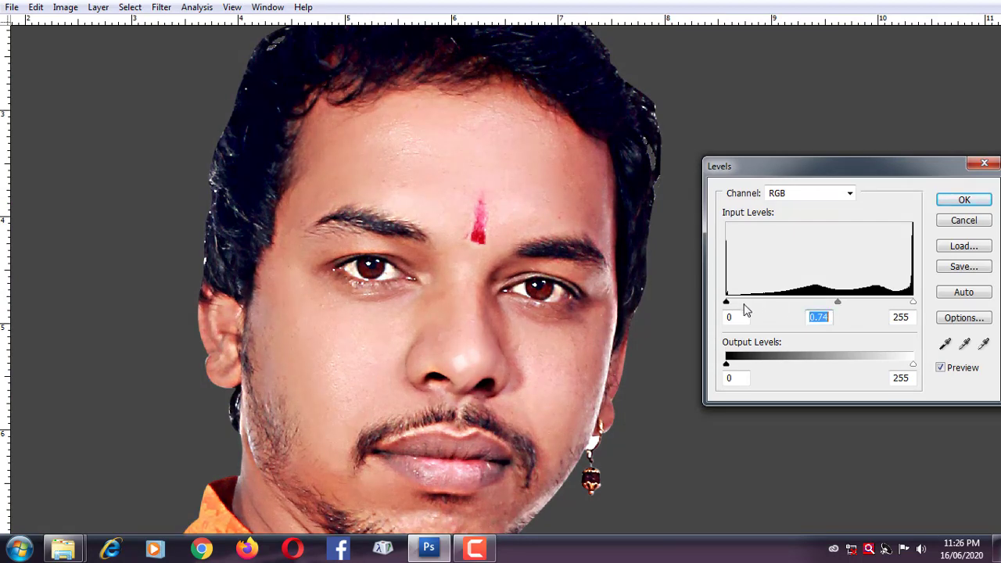
{"action": "left_click_drag", "start_coordinate": [736, 305], "coordinate": [732, 310]}
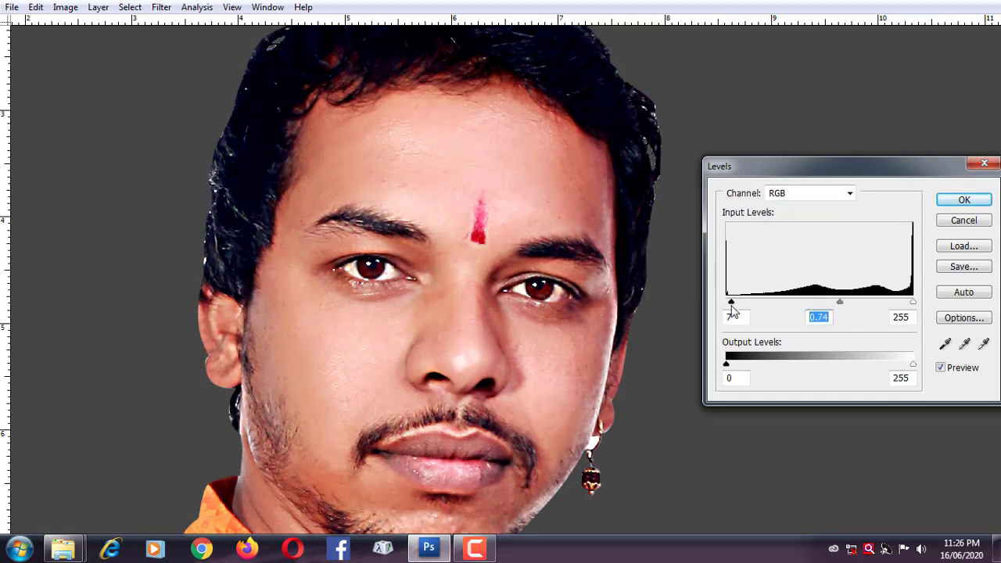
{"action": "left_click", "coordinate": [964, 199]}
{"action": "scroll", "coordinate": [388, 375], "scroll_direction": "up", "scroll_amount": 1}
{"action": "scroll", "coordinate": [407, 359], "scroll_direction": "up", "scroll_amount": 2}
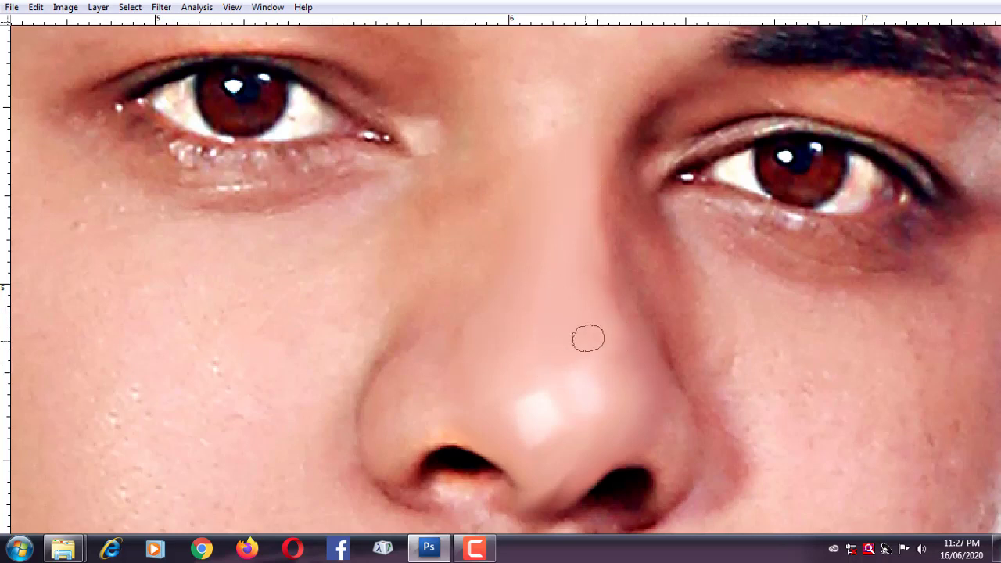
Smudge the crease beside the left nostril, undoing a stray stroke under the nostril.
{"action": "scroll", "coordinate": [637, 425], "scroll_direction": "up", "scroll_amount": 1}
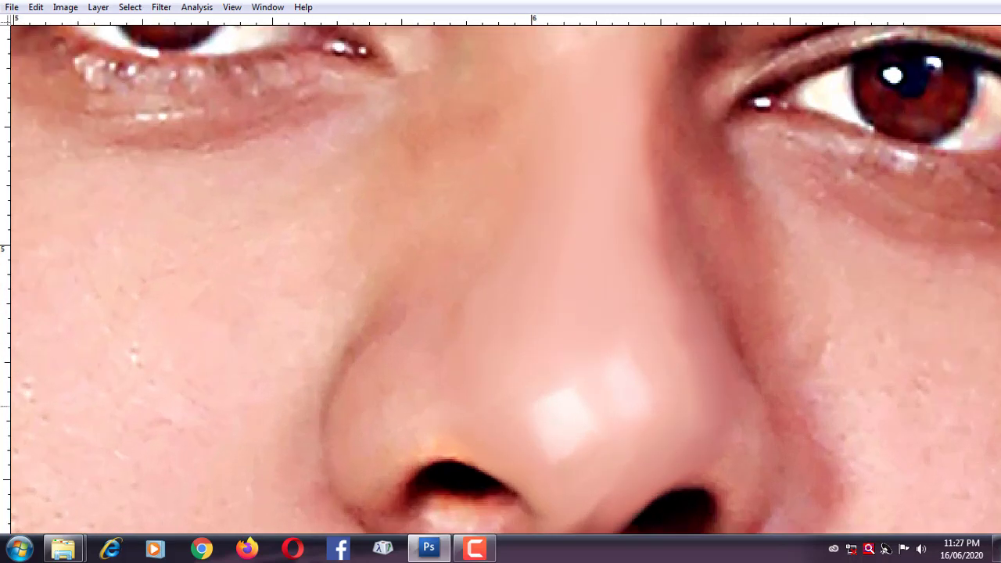
{"action": "scroll", "coordinate": [409, 384], "scroll_direction": "down", "scroll_amount": 1}
{"action": "scroll", "coordinate": [385, 354], "scroll_direction": "up", "scroll_amount": 1}
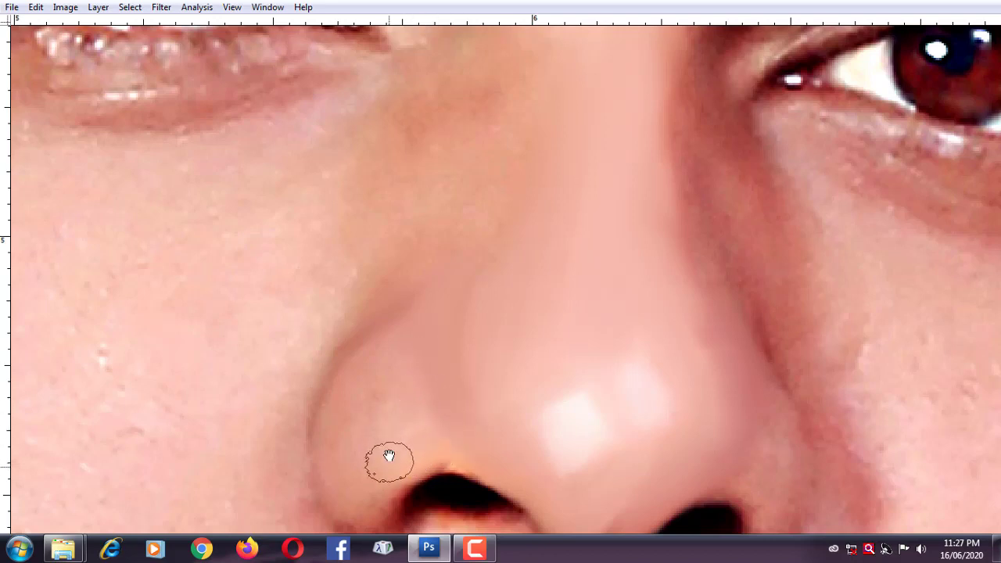
{"action": "scroll", "coordinate": [391, 458], "scroll_direction": "up", "scroll_amount": 1}
{"action": "key", "text": "bracketleft"}
{"action": "key", "text": "bracketleft"}
{"action": "key", "text": "bracketleft"}
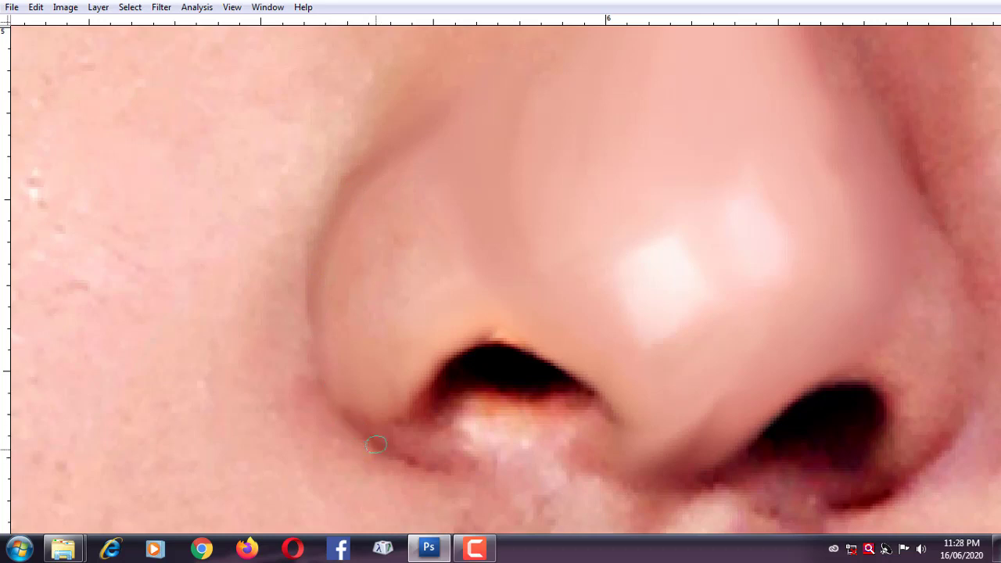
{"action": "left_click_drag", "start_coordinate": [376, 444], "coordinate": [505, 469]}
{"action": "mouse_move", "coordinate": [460, 378]}
{"action": "left_mouse_down"}
{"action": "mouse_move", "coordinate": [511, 383]}
{"action": "mouse_move", "coordinate": [577, 420]}
{"action": "mouse_move", "coordinate": [476, 415]}
{"action": "mouse_move", "coordinate": [467, 449]}
{"action": "left_mouse_up"}
{"action": "key", "text": "ctrl+alt+z"}
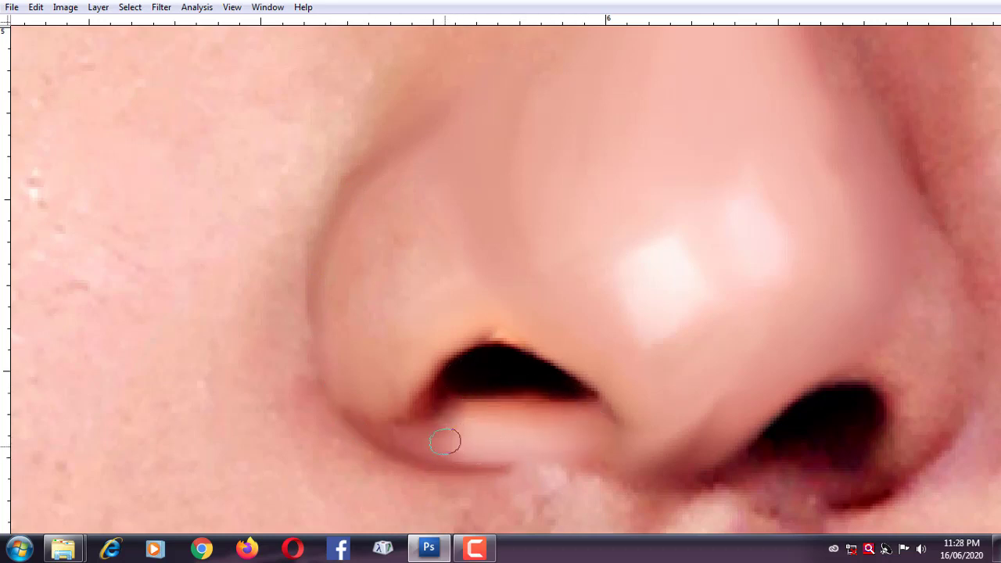
{"action": "key", "text": "ctrl+alt+z"}
{"action": "key", "text": "ctrl+alt+z"}
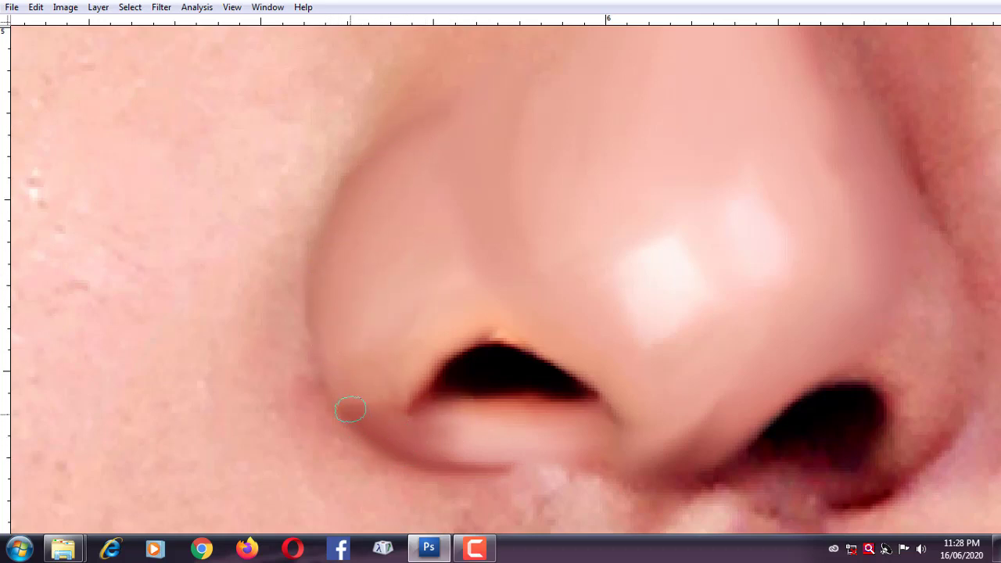
Smooth the left edge of the nose up toward the bridge.
{"action": "left_click_drag", "start_coordinate": [351, 410], "coordinate": [325, 258]}
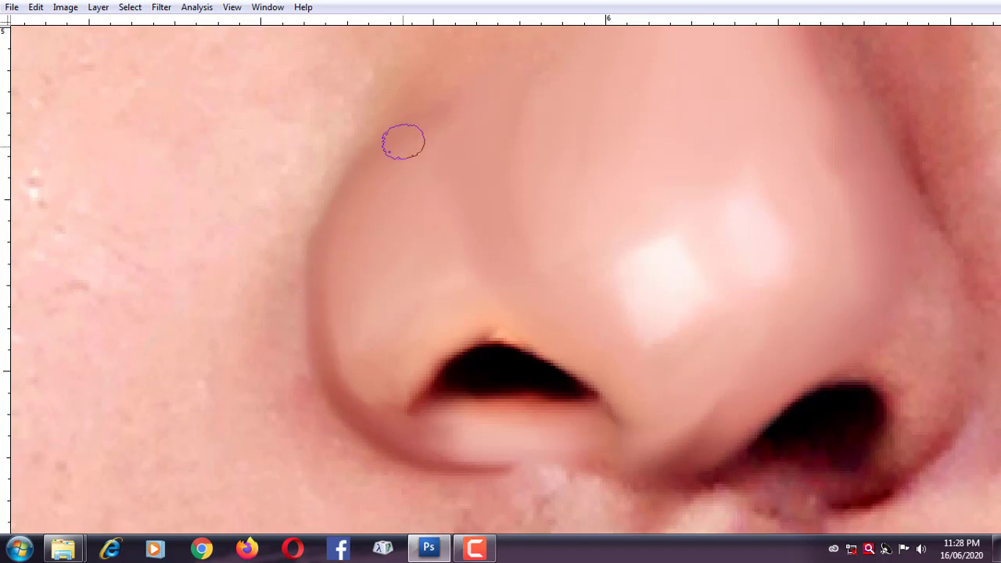
{"action": "key", "text": "bracketright"}
{"action": "key", "text": "bracketright"}
{"action": "key", "text": "bracketright"}
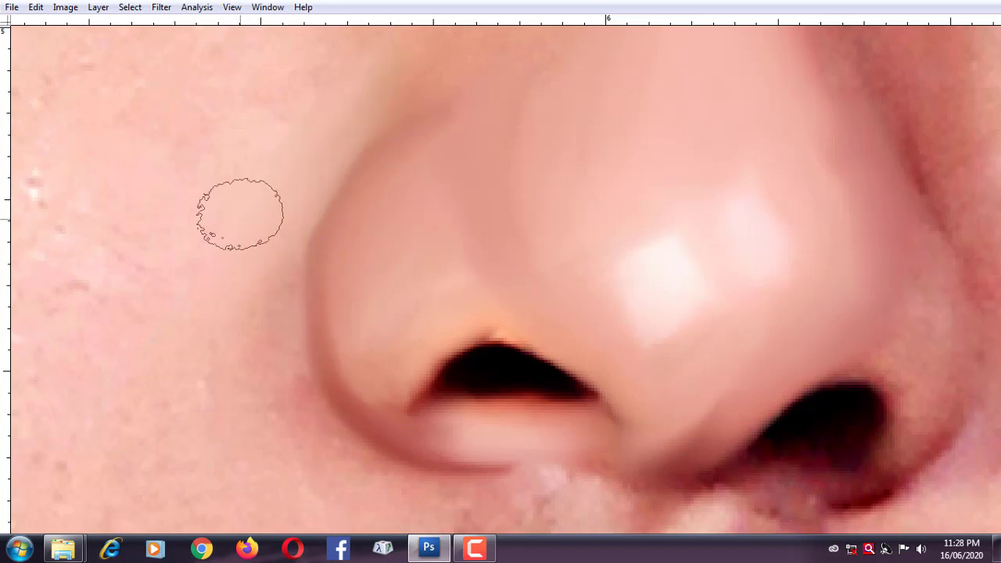
{"action": "scroll", "coordinate": [413, 269], "scroll_direction": "up", "scroll_amount": 5}
{"action": "key", "text": "bracketleft"}
{"action": "key", "text": "bracketleft"}
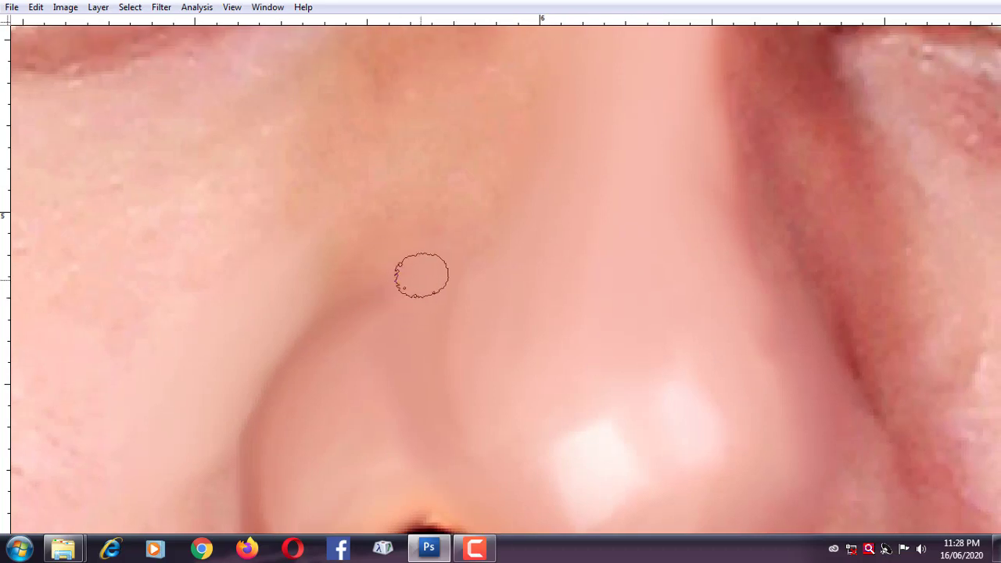
{"action": "key", "text": "bracketright"}
{"action": "key", "text": "bracketright"}
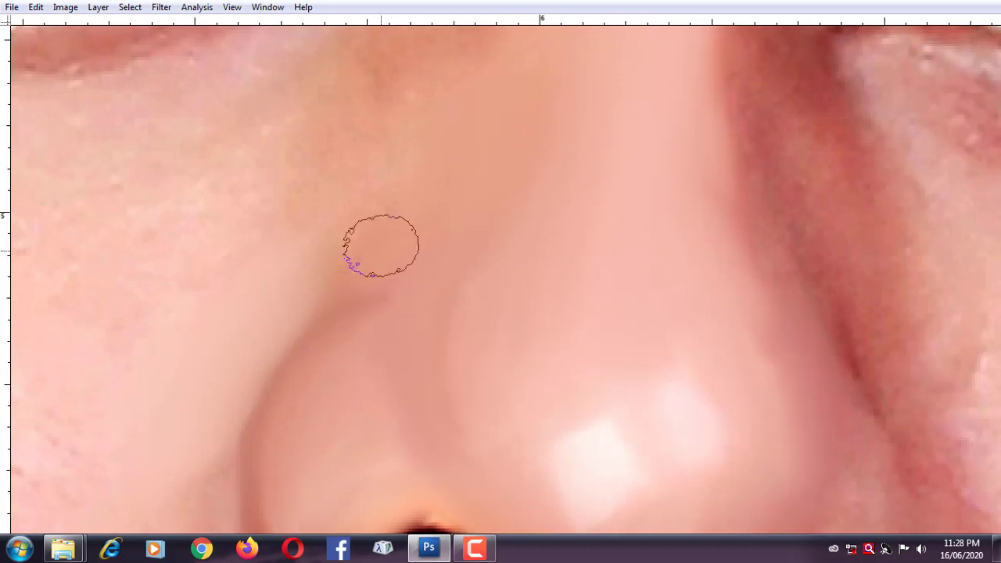
{"action": "scroll", "coordinate": [336, 288], "scroll_direction": "down", "scroll_amount": 2}
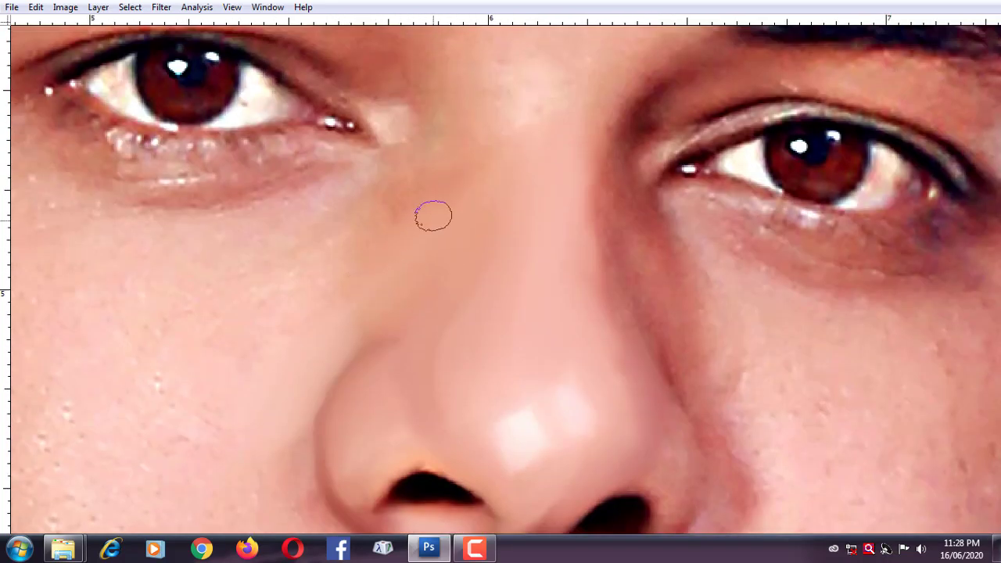
Scroll the view up to the left eye and eyebrow.
{"action": "scroll", "coordinate": [365, 268], "scroll_direction": "up", "scroll_amount": 2}
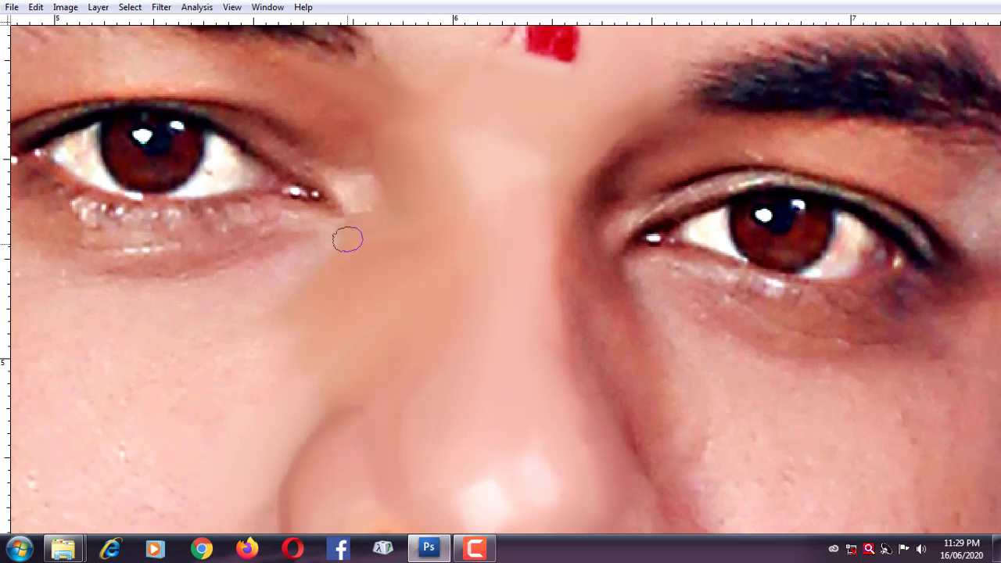
{"action": "scroll", "coordinate": [364, 190], "scroll_direction": "up", "scroll_amount": 1}
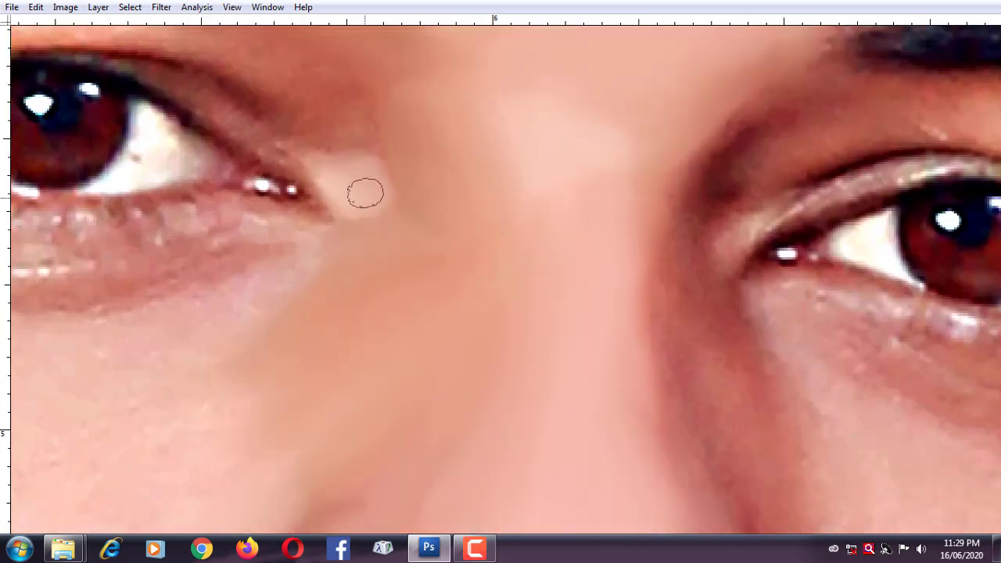
{"action": "scroll", "coordinate": [336, 133], "scroll_direction": "down", "scroll_amount": 2}
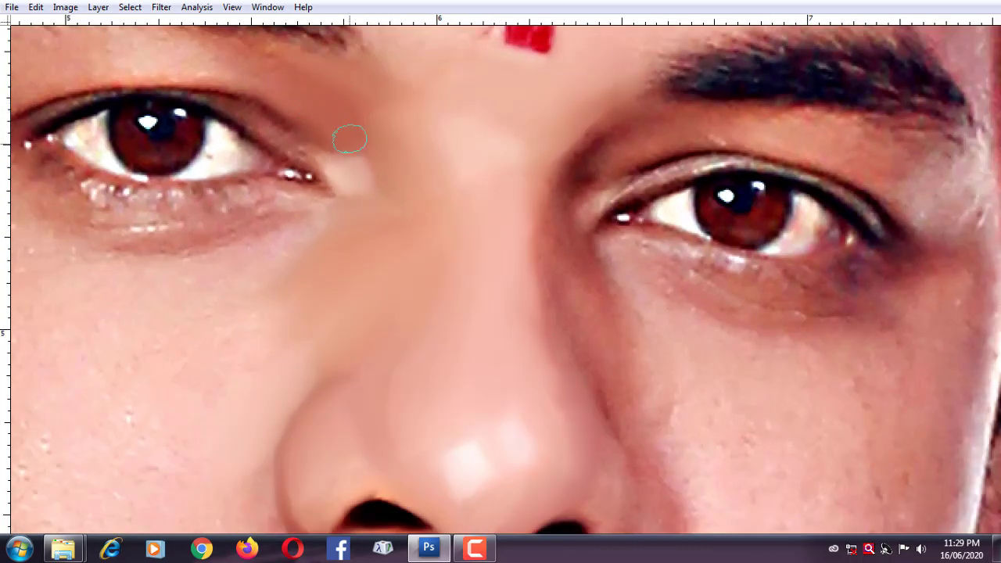
{"action": "scroll", "coordinate": [349, 139], "scroll_direction": "down", "scroll_amount": 1}
{"action": "scroll", "coordinate": [328, 160], "scroll_direction": "up", "scroll_amount": 2}
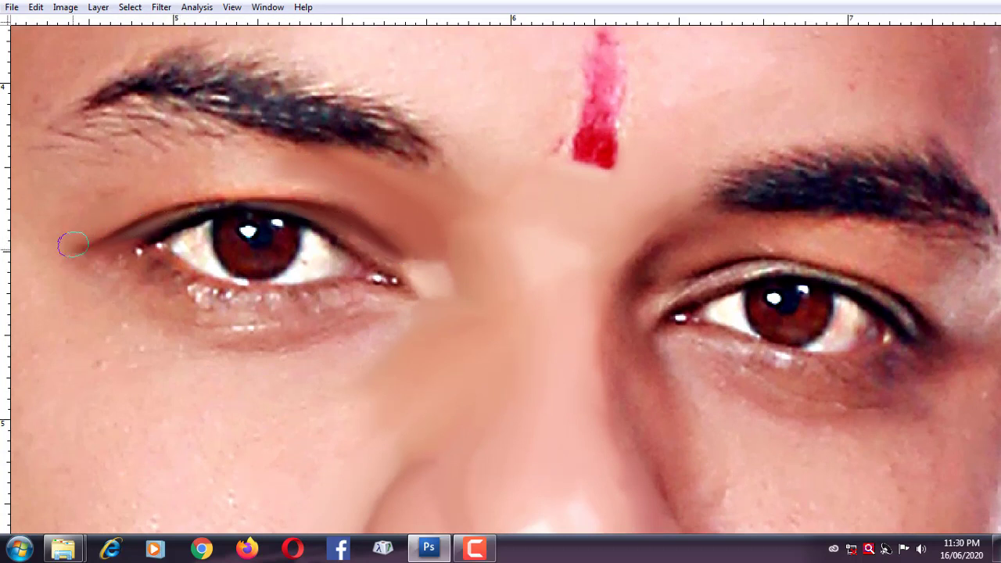
Smooth the skin just under the left eyebrow, resizing the brush with [ and ].
{"action": "key", "text": "bracketright"}
{"action": "key", "text": "bracketright"}
{"action": "key", "text": "bracketright"}
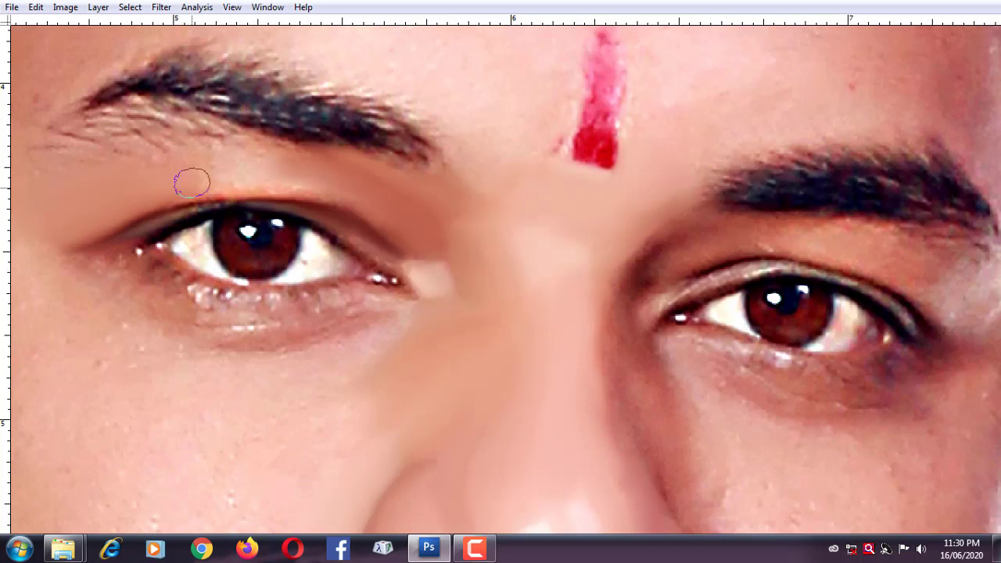
{"action": "key", "text": "bracketleft"}
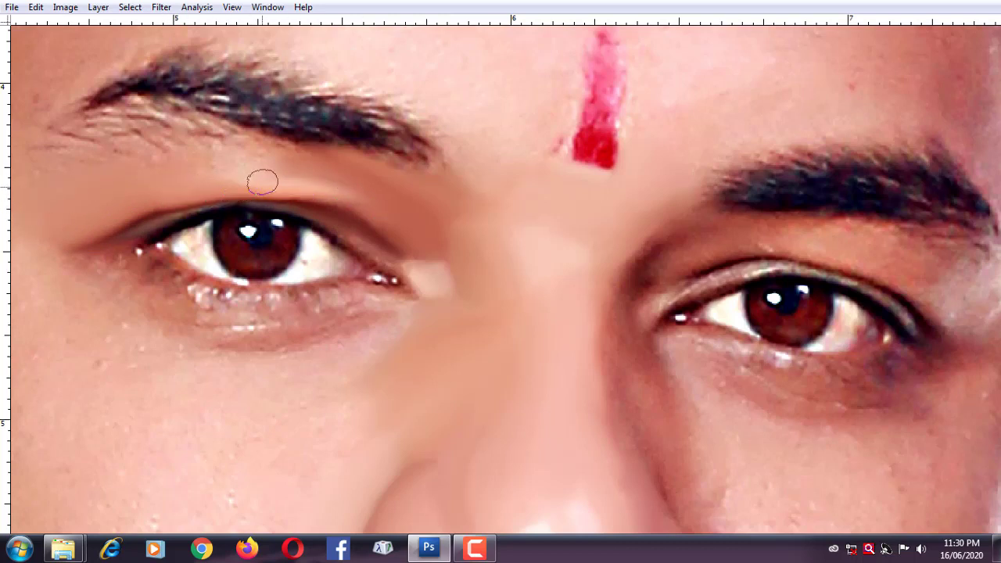
{"action": "key", "text": "bracketleft"}
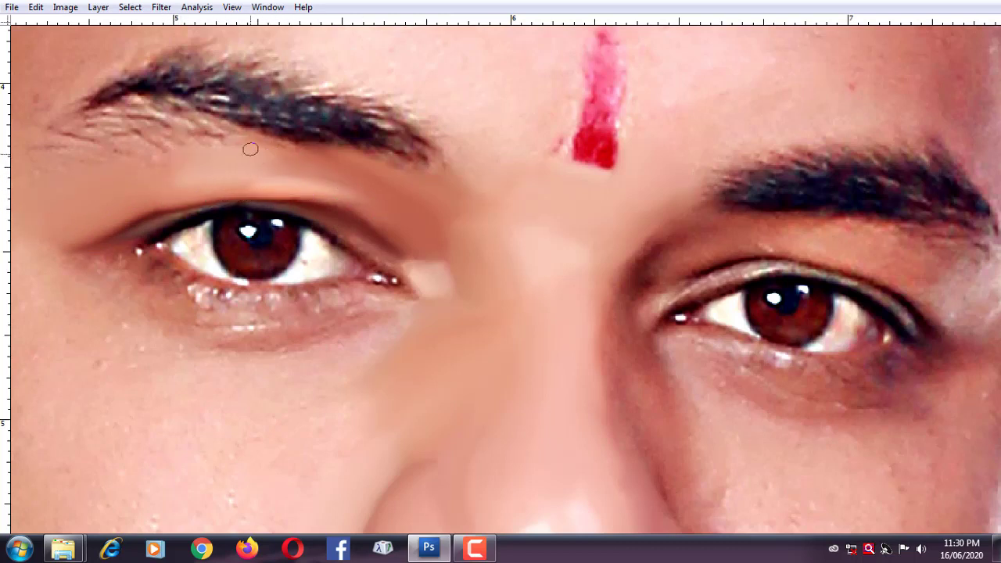
{"action": "left_click_drag", "start_coordinate": [250, 149], "coordinate": [187, 148]}
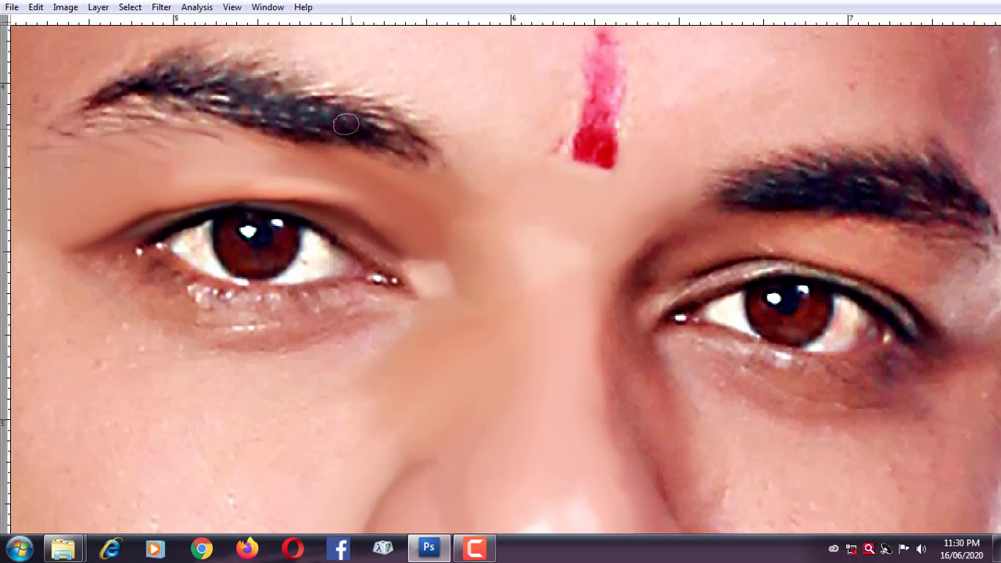
{"action": "key", "text": "bracketright"}
{"action": "key", "text": "bracketright"}
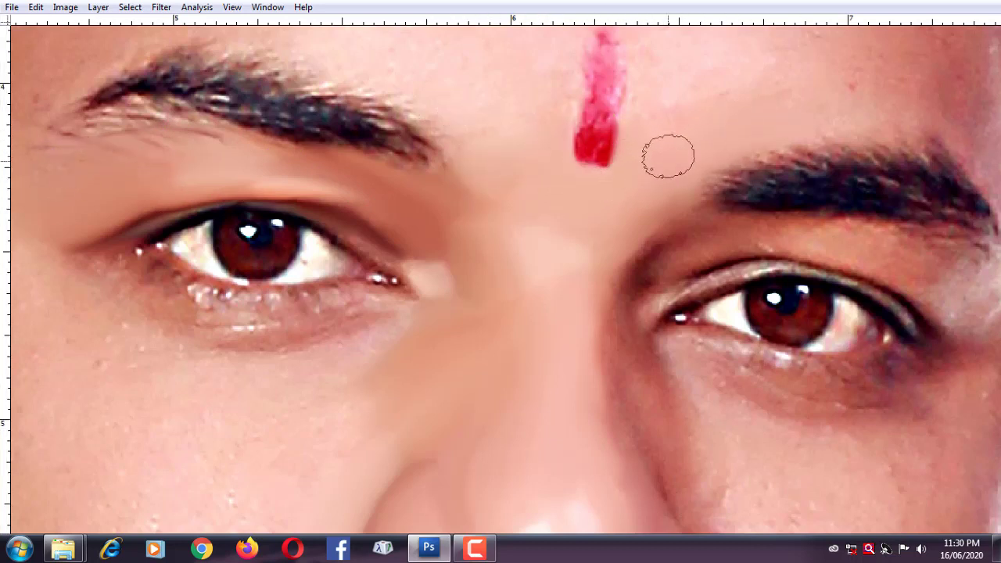
{"action": "scroll", "coordinate": [708, 127], "scroll_direction": "up", "scroll_amount": 2}
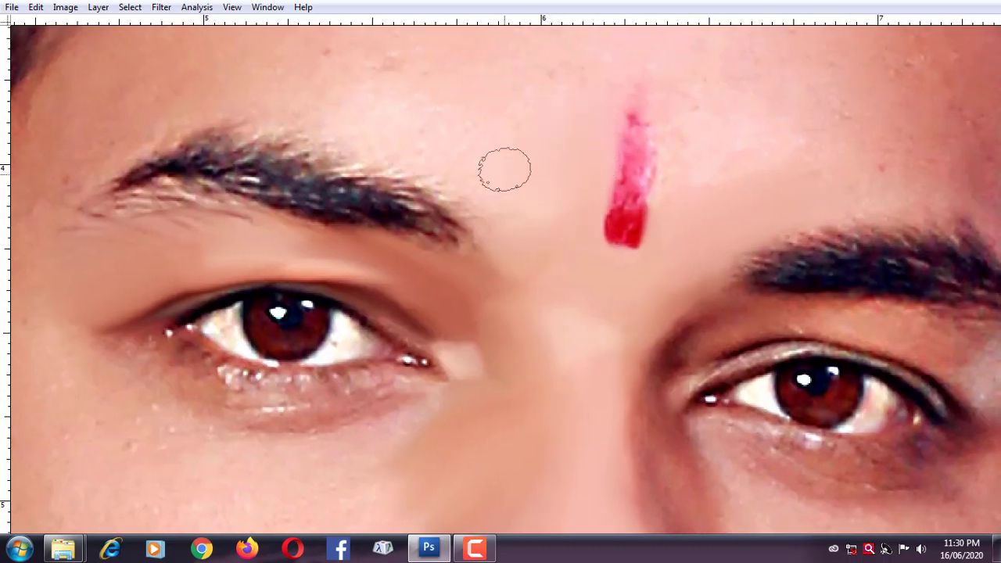
{"action": "scroll", "coordinate": [570, 172], "scroll_direction": "left", "scroll_amount": 2}
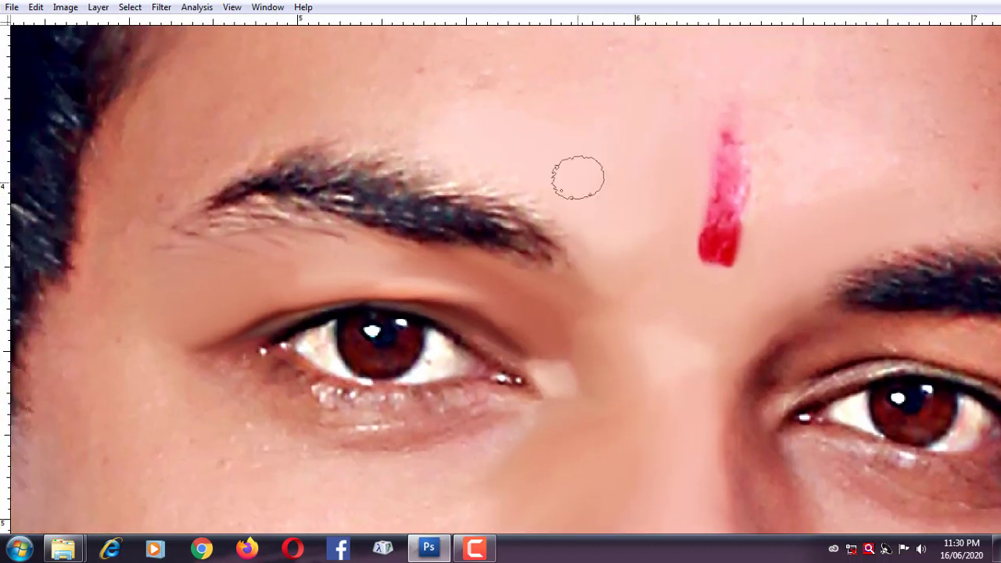
{"action": "key", "text": "bracketleft"}
{"action": "key", "text": "bracketleft"}
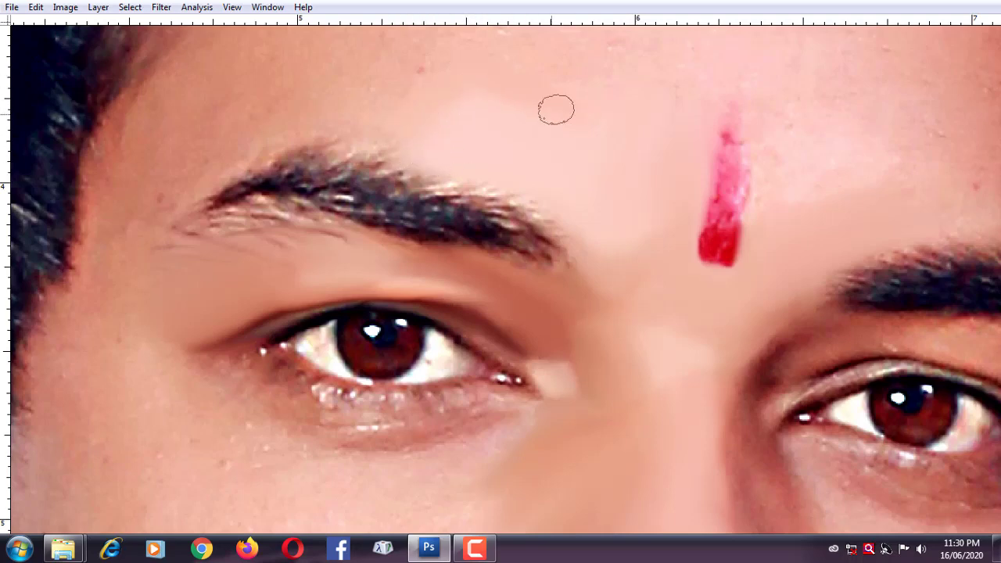
Smooth the forehead skin above the right eyebrow.
{"action": "scroll", "coordinate": [475, 195], "scroll_direction": "up", "scroll_amount": 3}
{"action": "scroll", "coordinate": [475, 195], "scroll_direction": "left", "scroll_amount": 1}
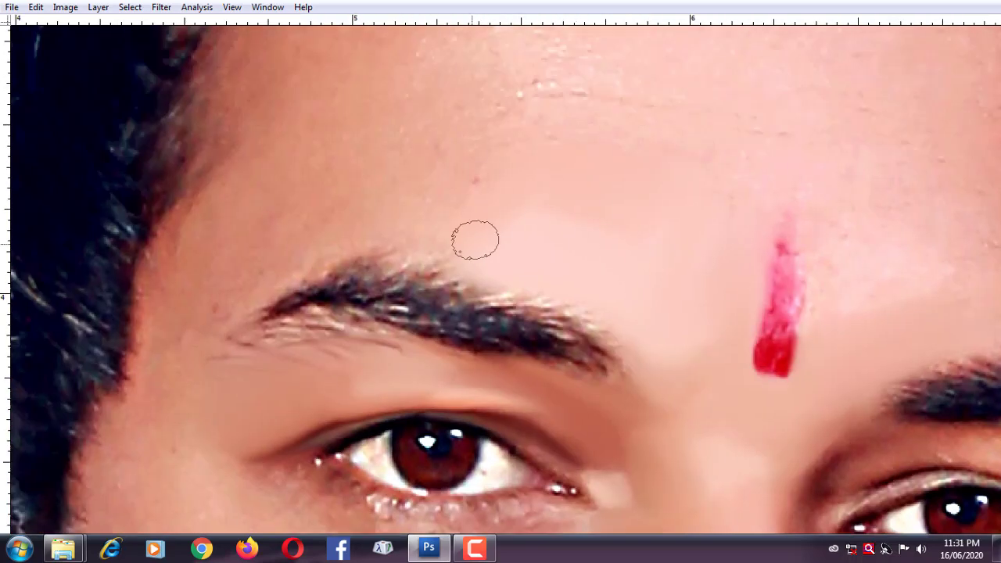
{"action": "scroll", "coordinate": [548, 117], "scroll_direction": "right", "scroll_amount": 3}
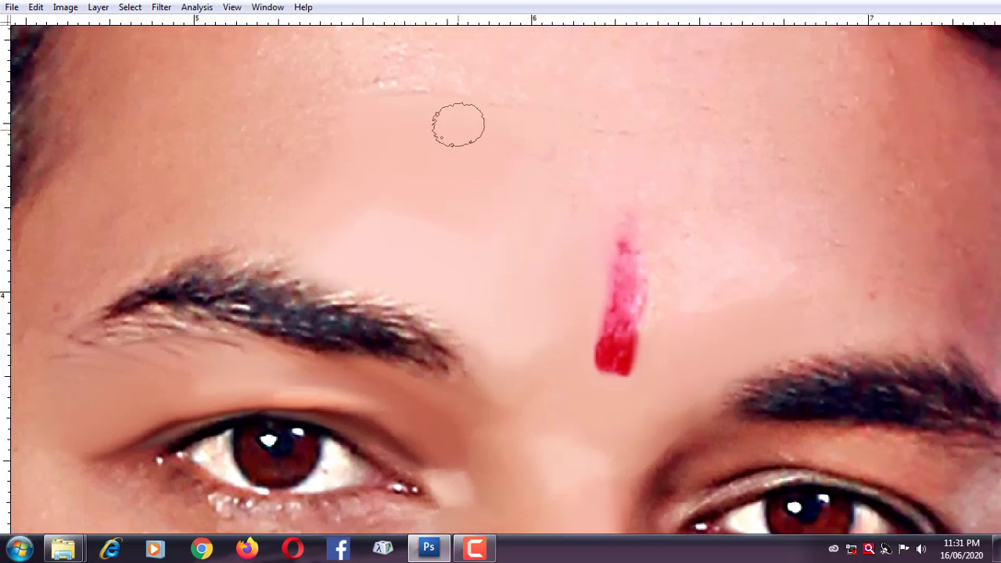
{"action": "key", "text": "bracketleft"}
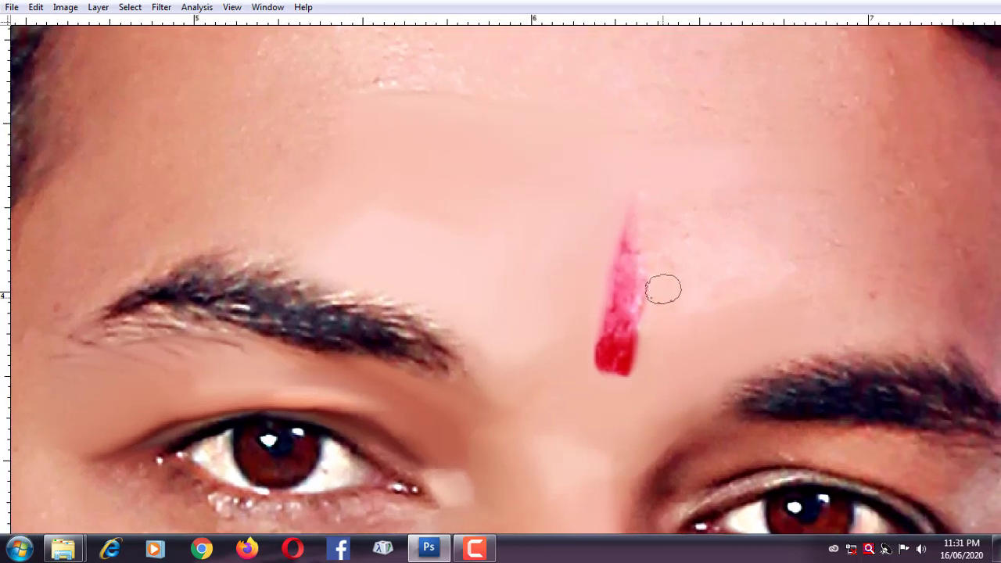
{"action": "key", "text": "bracketright"}
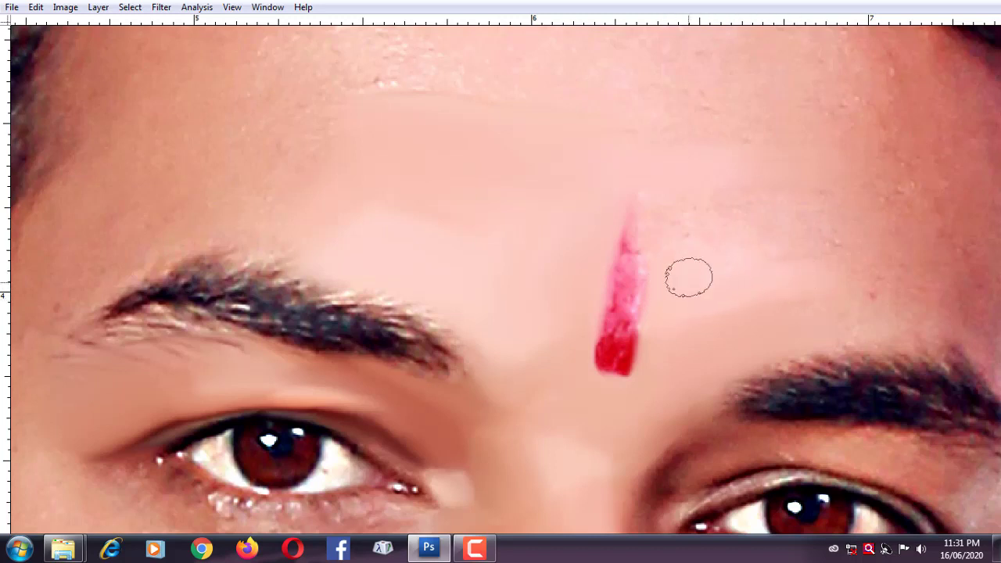
{"action": "key", "text": "bracketleft"}
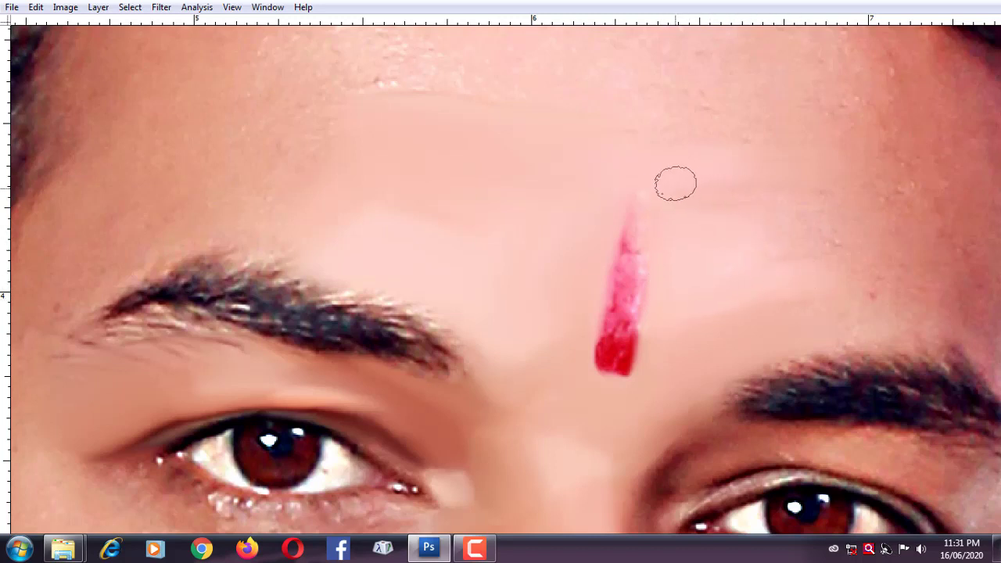
{"action": "key", "text": "bracketleft"}
{"action": "left_click_drag", "start_coordinate": [777, 241], "coordinate": [528, 219]}
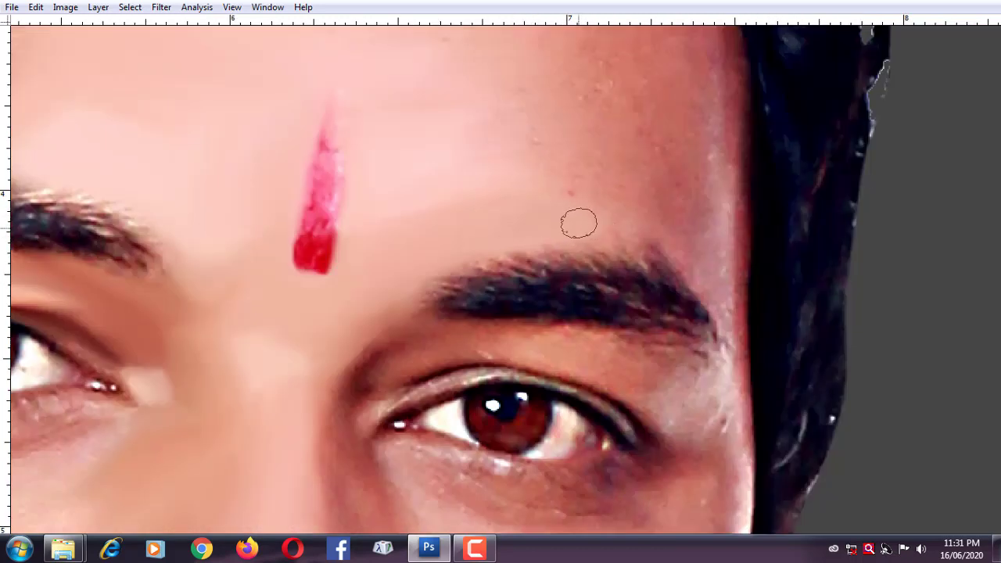
{"action": "key", "text": "bracketright"}
{"action": "key", "text": "bracketright"}
{"action": "key", "text": "bracketright"}
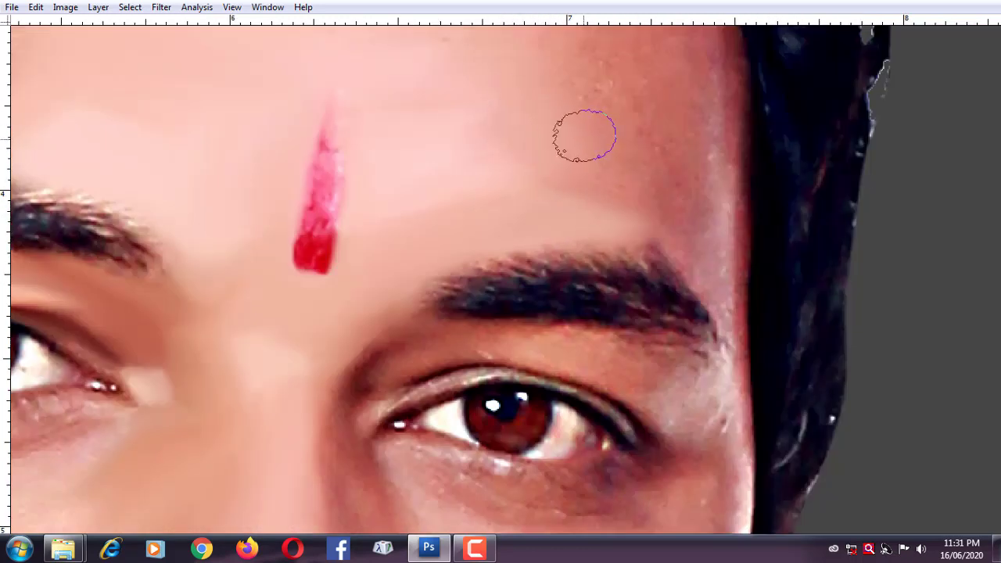
{"action": "left_click_drag", "start_coordinate": [585, 136], "coordinate": [634, 206]}
Smudge the speckled forehead from the center across the left side up to the hairline.
{"action": "scroll", "coordinate": [602, 133], "scroll_direction": "up", "scroll_amount": 3}
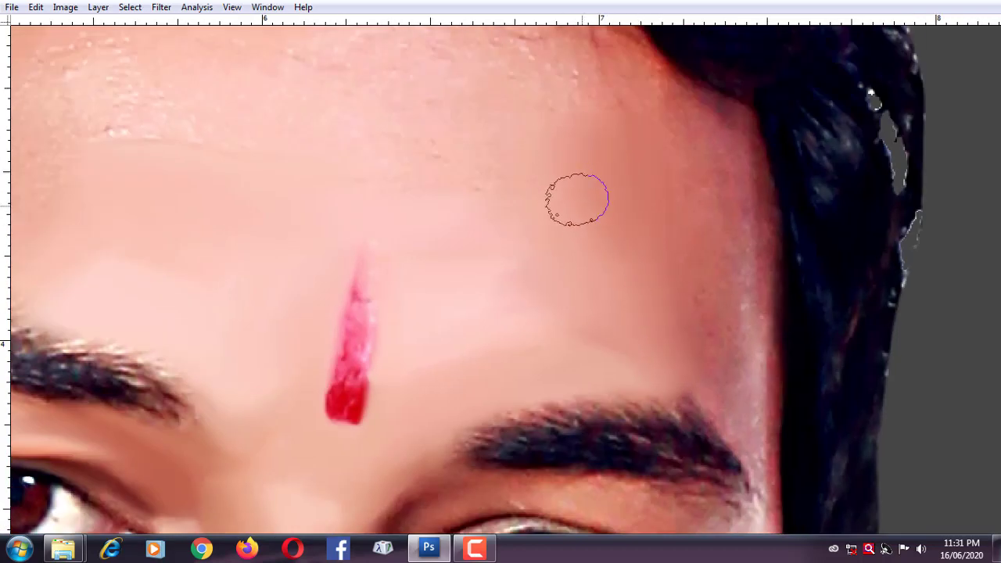
{"action": "scroll", "coordinate": [577, 199], "scroll_direction": "up", "scroll_amount": 2}
{"action": "scroll", "coordinate": [658, 208], "scroll_direction": "up", "scroll_amount": 2}
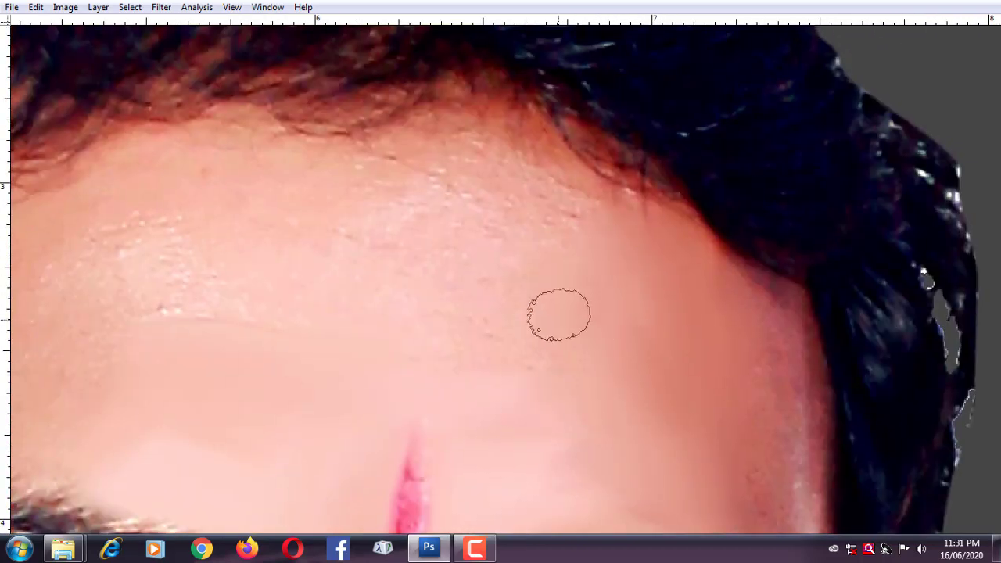
{"action": "left_click_drag", "start_coordinate": [559, 290], "coordinate": [512, 129]}
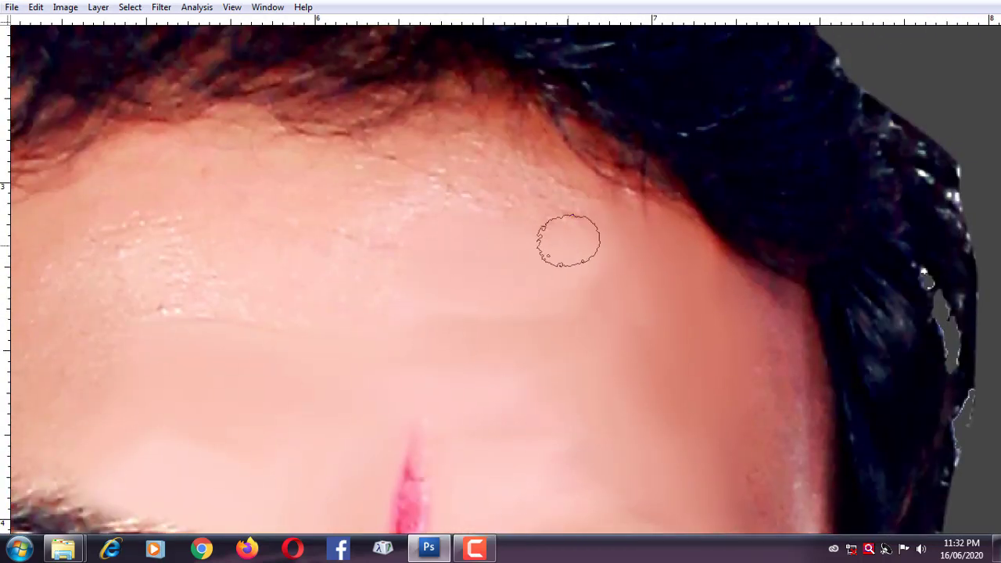
{"action": "mouse_move", "coordinate": [512, 187]}
{"action": "left_mouse_down"}
{"action": "mouse_move", "coordinate": [359, 295]}
{"action": "mouse_move", "coordinate": [516, 246]}
{"action": "left_mouse_up"}
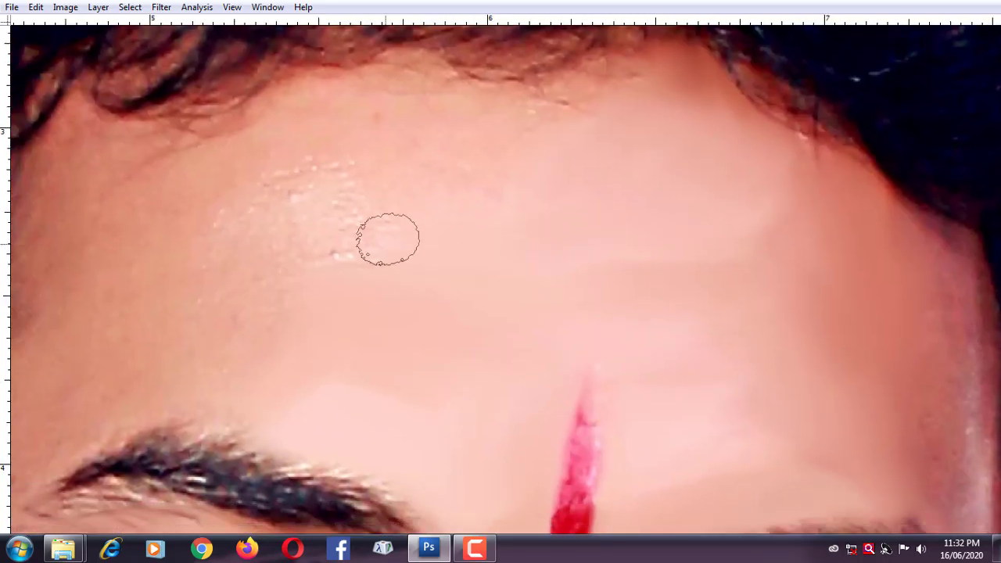
{"action": "mouse_move", "coordinate": [337, 241]}
{"action": "left_mouse_down"}
{"action": "mouse_move", "coordinate": [472, 233]}
{"action": "mouse_move", "coordinate": [424, 246]}
{"action": "mouse_move", "coordinate": [448, 181]}
{"action": "left_mouse_up"}
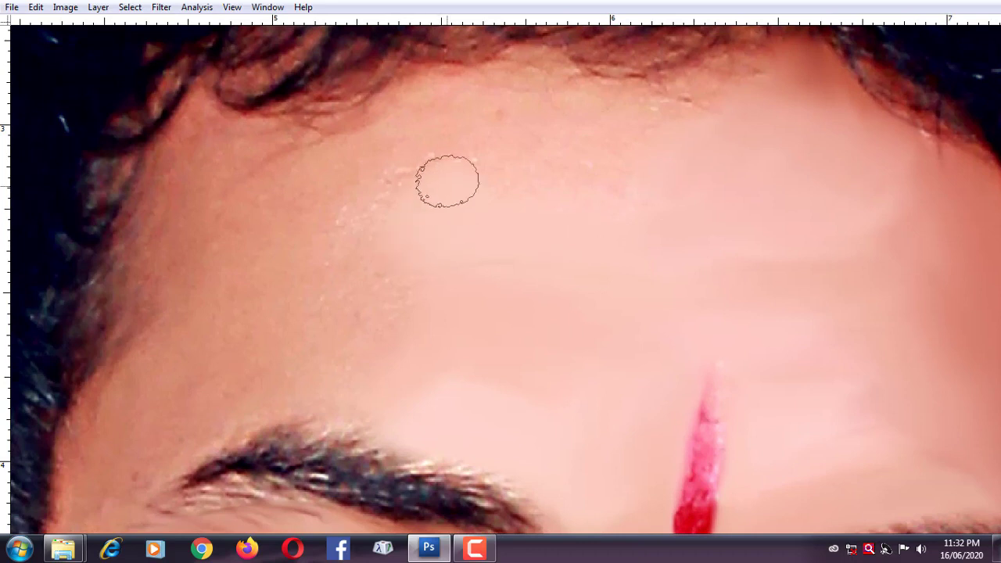
{"action": "mouse_move", "coordinate": [378, 227]}
{"action": "left_mouse_down"}
{"action": "mouse_move", "coordinate": [476, 197]}
{"action": "mouse_move", "coordinate": [487, 208]}
{"action": "mouse_move", "coordinate": [600, 122]}
{"action": "left_mouse_up"}
Smooth the eyelid crease and the outer cheek skin near the hairline.
{"action": "key", "text": "bracketleft"}
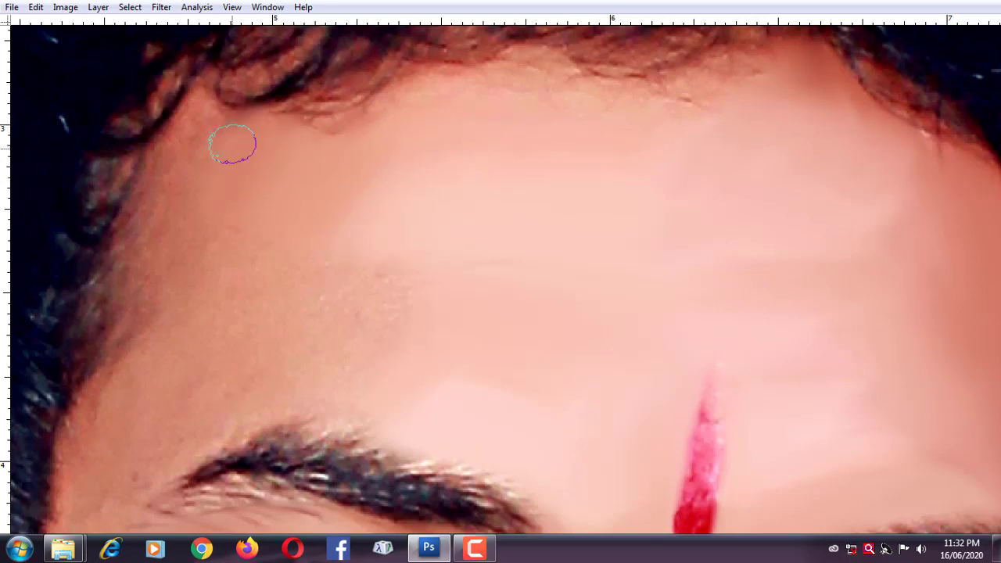
{"action": "key", "text": "bracketright"}
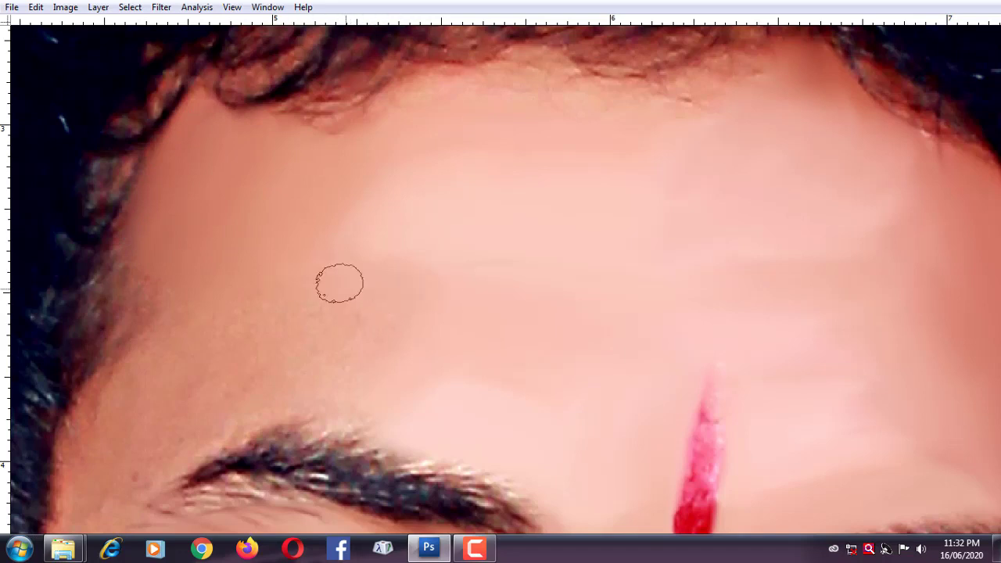
{"action": "key", "text": "bracketright"}
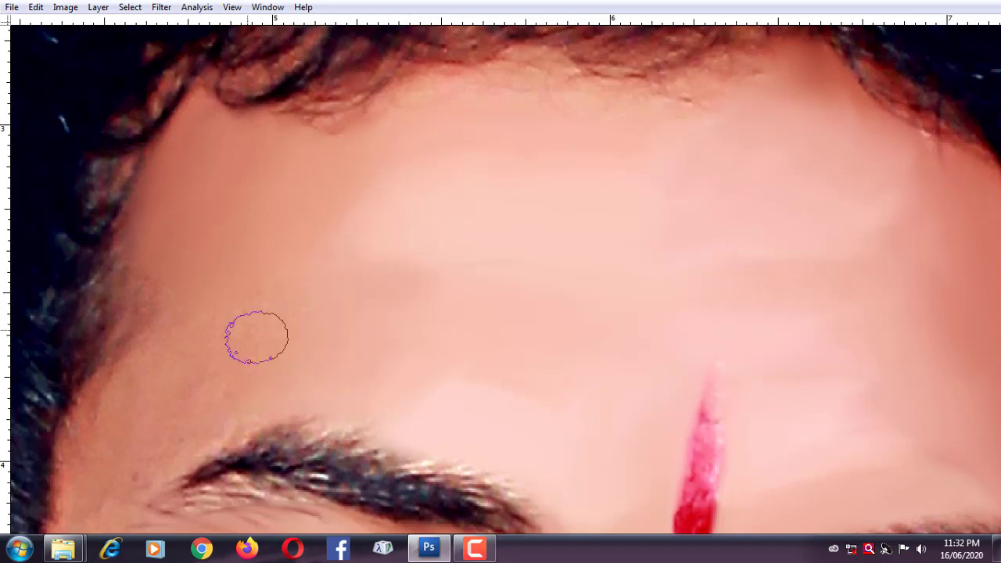
{"action": "mouse_move", "coordinate": [163, 356]}
{"action": "left_mouse_down"}
{"action": "mouse_move", "coordinate": [257, 192]}
{"action": "mouse_move", "coordinate": [277, 188]}
{"action": "left_mouse_up"}
{"action": "scroll", "coordinate": [264, 328], "scroll_direction": "down", "scroll_amount": 2}
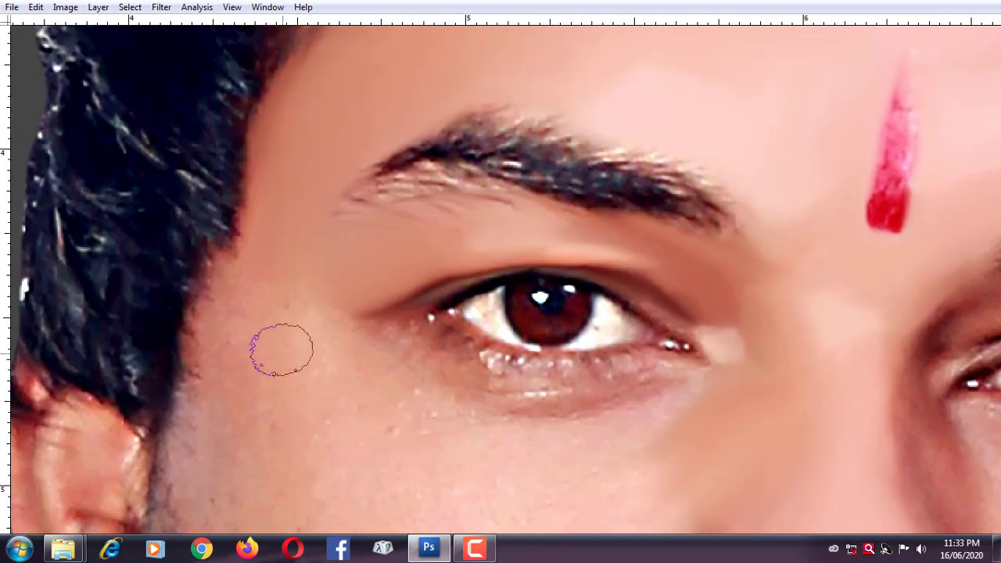
{"action": "scroll", "coordinate": [279, 349], "scroll_direction": "down", "scroll_amount": 2}
{"action": "key", "text": "bracketleft"}
{"action": "key", "text": "bracketleft"}
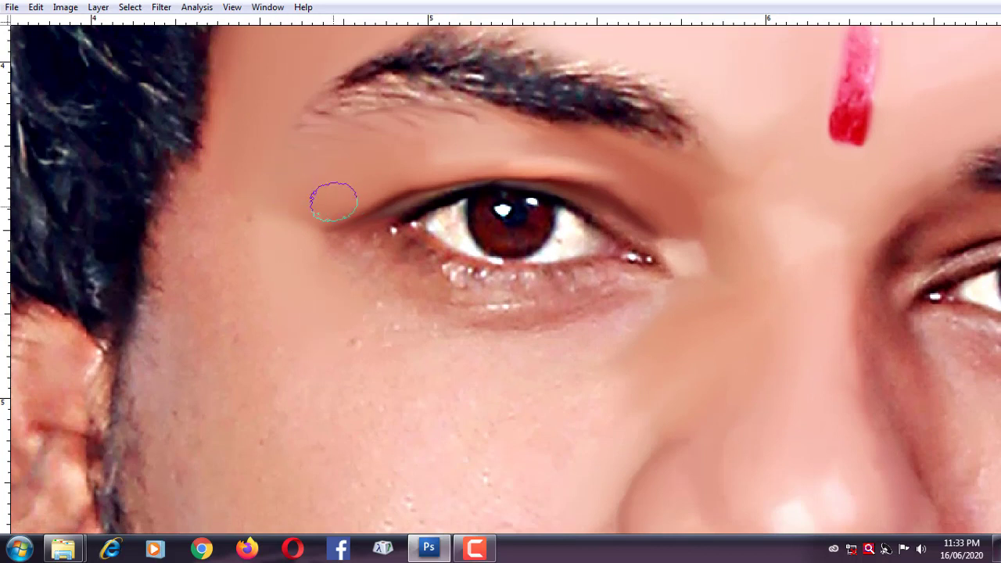
{"action": "left_click_drag", "start_coordinate": [331, 203], "coordinate": [296, 191]}
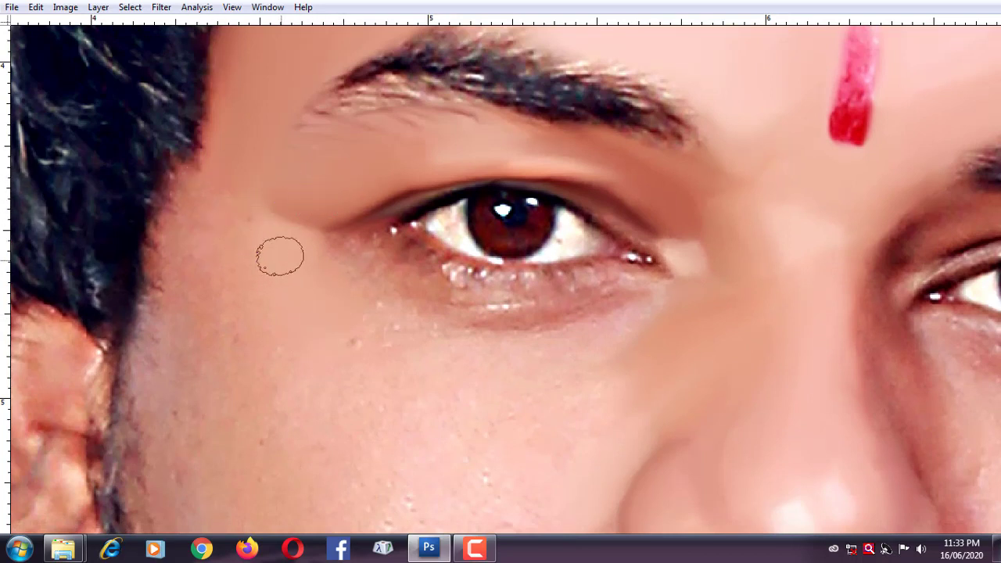
{"action": "left_click_drag", "start_coordinate": [211, 199], "coordinate": [179, 327]}
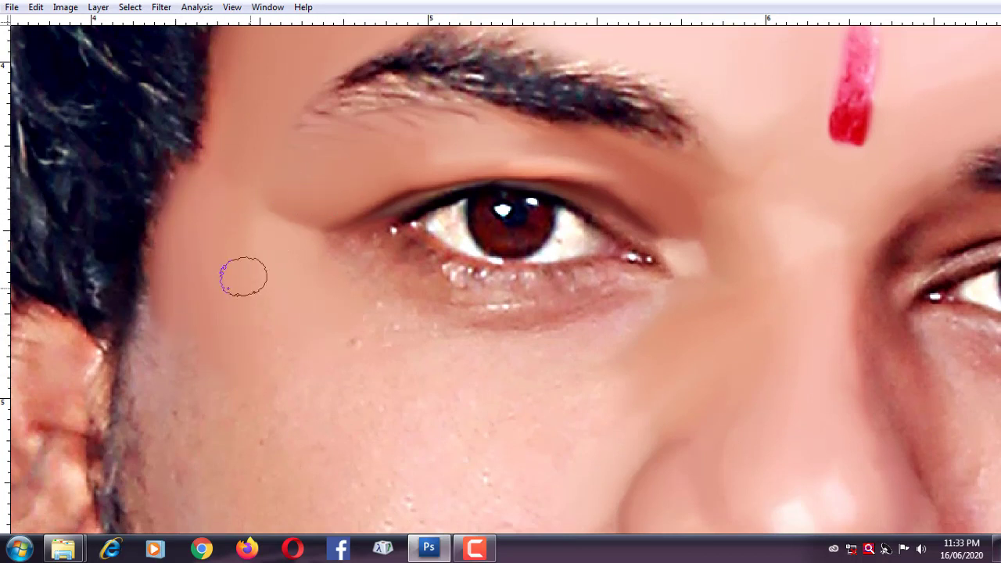
{"action": "left_click_drag", "start_coordinate": [360, 404], "coordinate": [217, 383]}
{"action": "scroll", "coordinate": [470, 310], "scroll_direction": "up", "scroll_amount": 1}
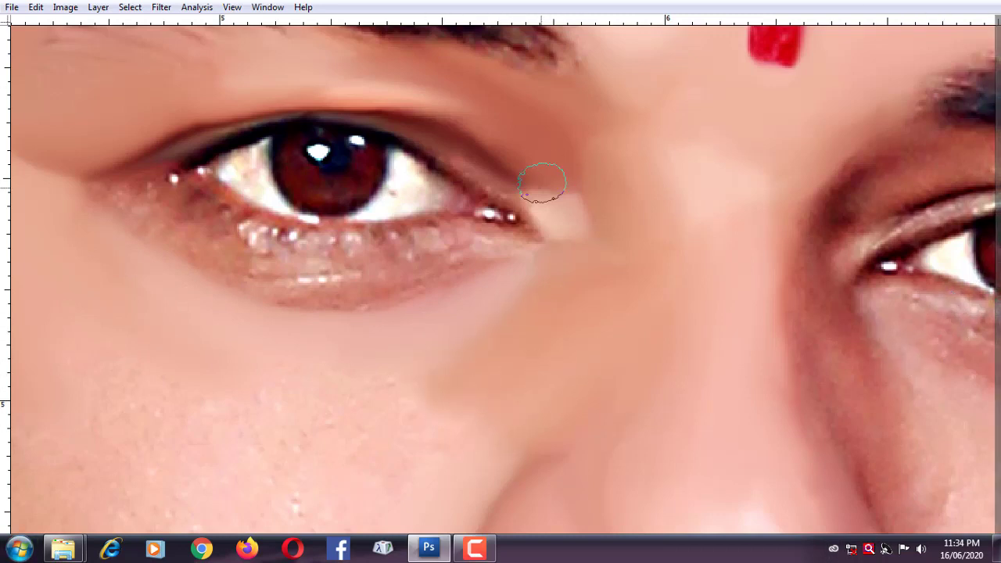
Smudge the lower lash line, outer eye corner and under-eye crease smooth.
{"action": "scroll", "coordinate": [539, 185], "scroll_direction": "up", "scroll_amount": 1}
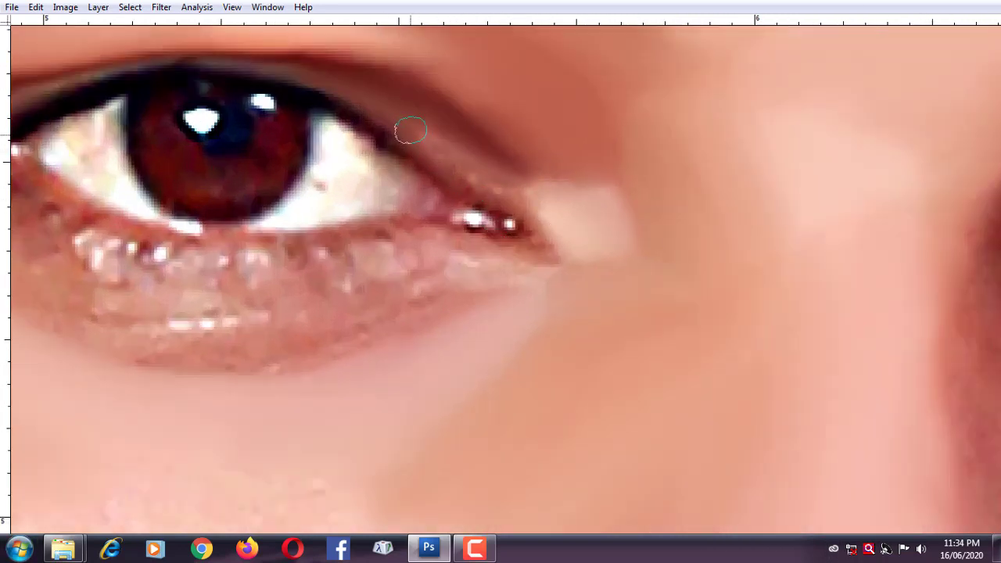
{"action": "left_click_drag", "start_coordinate": [444, 209], "coordinate": [518, 226]}
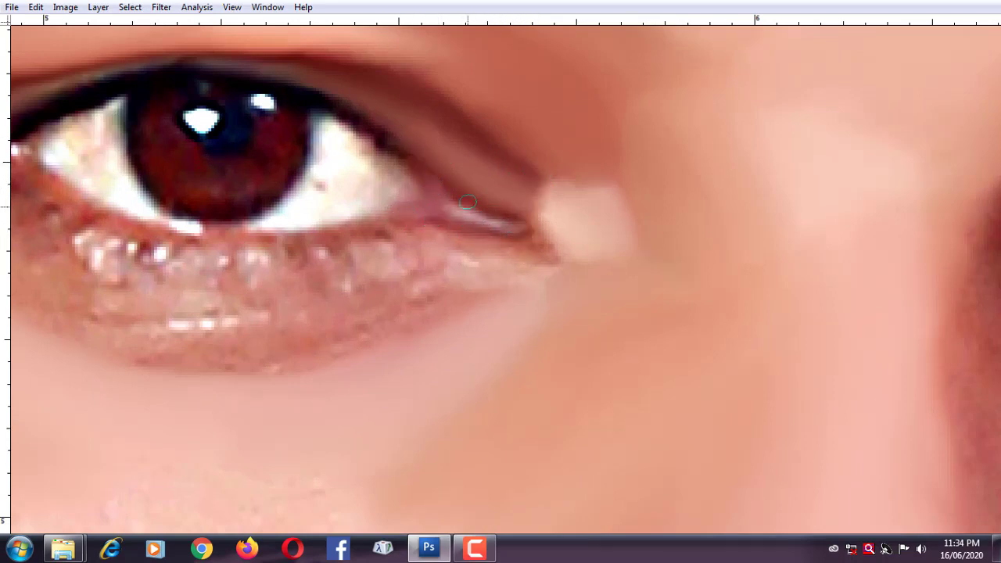
{"action": "left_click_drag", "start_coordinate": [558, 219], "coordinate": [537, 258]}
{"action": "key", "text": "bracketright"}
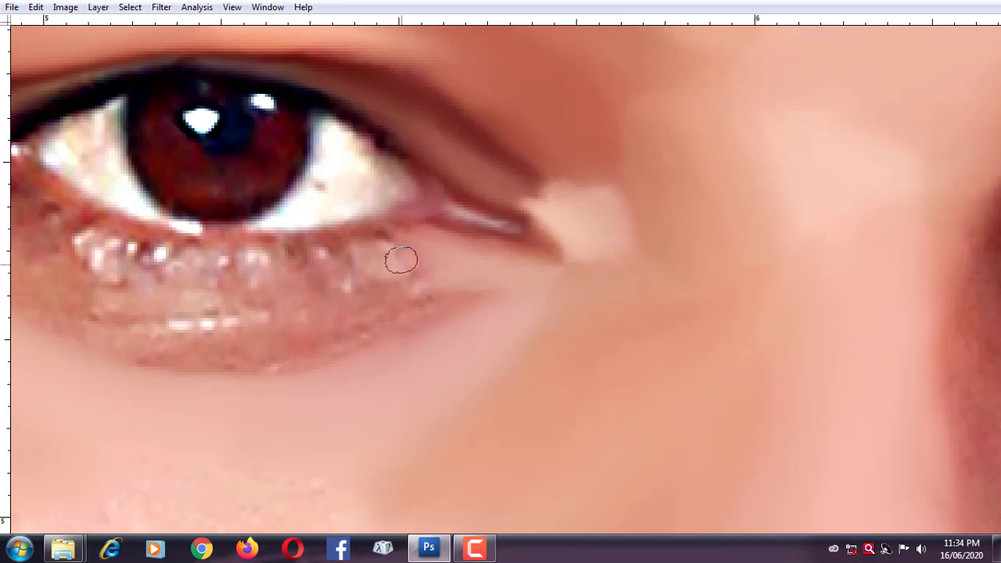
{"action": "mouse_move", "coordinate": [316, 318]}
{"action": "left_mouse_down"}
{"action": "mouse_move", "coordinate": [558, 286]}
{"action": "mouse_move", "coordinate": [402, 295]}
{"action": "left_mouse_up"}
{"action": "key", "text": "bracketleft"}
{"action": "key", "text": "bracketleft"}
{"action": "key", "text": "bracketleft"}
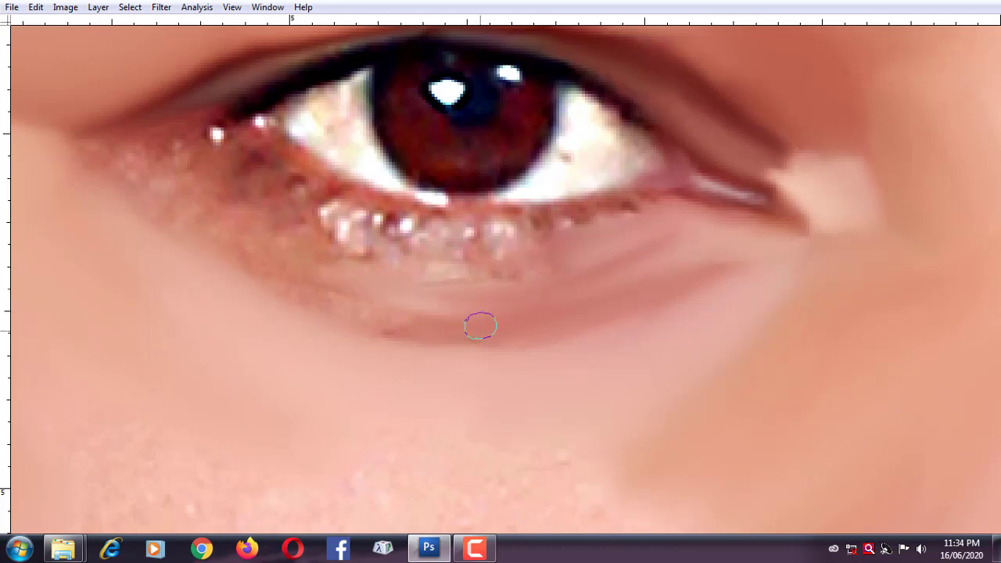
{"action": "mouse_move", "coordinate": [553, 322]}
{"action": "left_mouse_down"}
{"action": "mouse_move", "coordinate": [255, 266]}
{"action": "mouse_move", "coordinate": [131, 162]}
{"action": "left_mouse_up"}
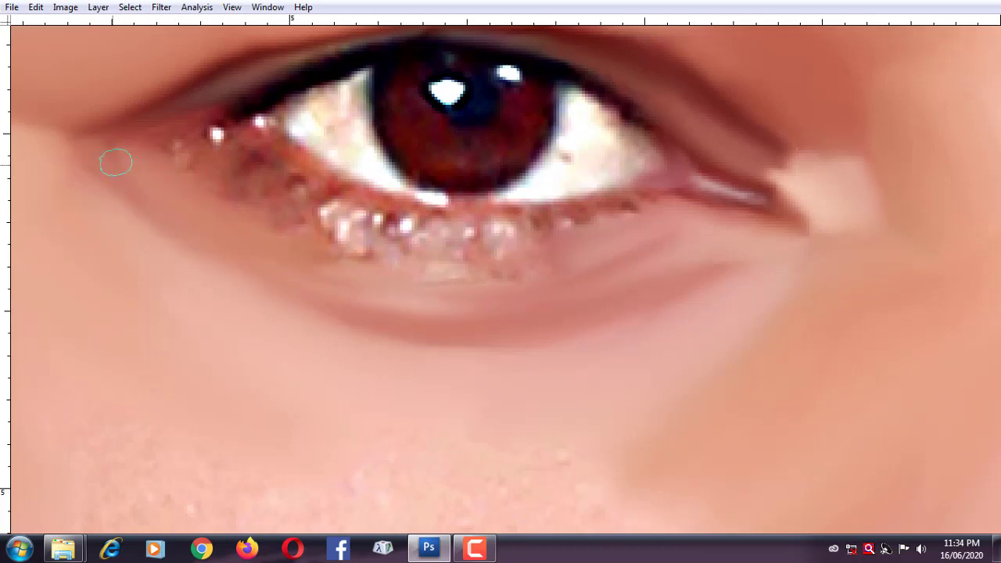
{"action": "mouse_move", "coordinate": [170, 161]}
{"action": "left_mouse_down"}
{"action": "mouse_move", "coordinate": [161, 141]}
{"action": "mouse_move", "coordinate": [264, 206]}
{"action": "mouse_move", "coordinate": [250, 168]}
{"action": "mouse_move", "coordinate": [290, 203]}
{"action": "mouse_move", "coordinate": [376, 228]}
{"action": "mouse_move", "coordinate": [464, 239]}
{"action": "mouse_move", "coordinate": [592, 224]}
{"action": "mouse_move", "coordinate": [436, 240]}
{"action": "mouse_move", "coordinate": [241, 165]}
{"action": "mouse_move", "coordinate": [574, 268]}
{"action": "mouse_move", "coordinate": [470, 263]}
{"action": "left_mouse_up"}
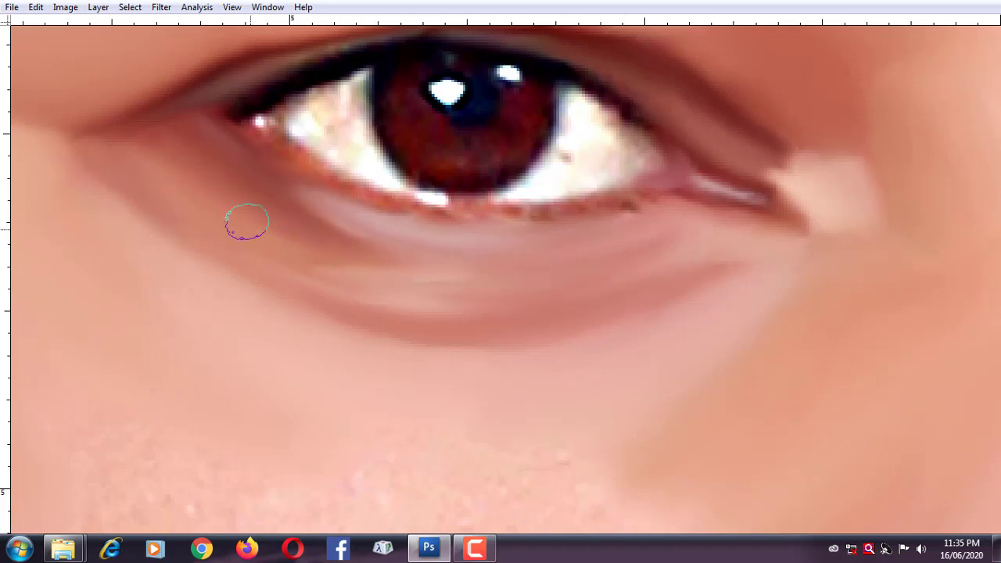
{"action": "mouse_move", "coordinate": [246, 222]}
{"action": "left_mouse_down"}
{"action": "mouse_move", "coordinate": [297, 252]}
{"action": "mouse_move", "coordinate": [476, 254]}
{"action": "left_mouse_up"}
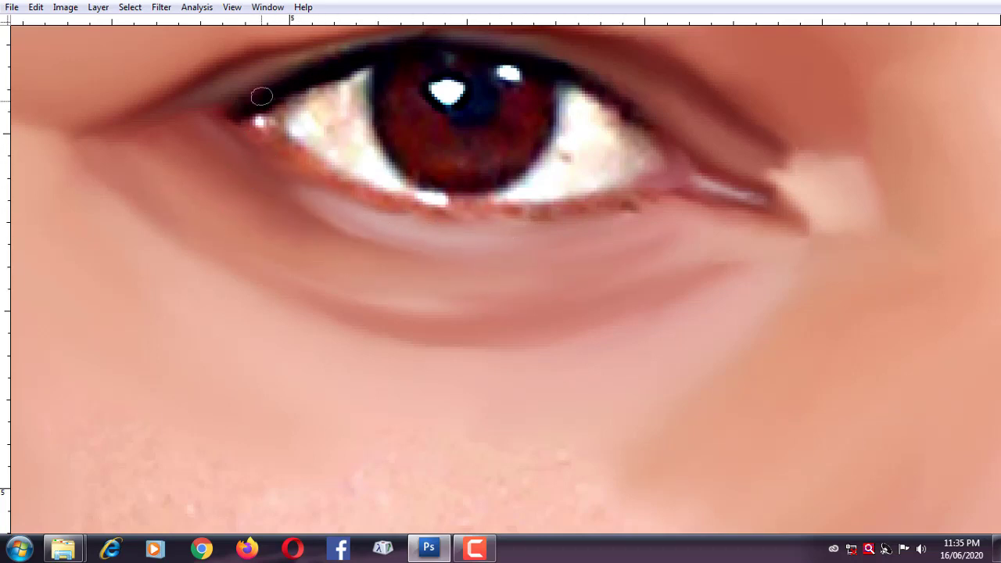
Smooth the upper lash line, lid edge and mottled eye white.
{"action": "left_click_drag", "start_coordinate": [261, 96], "coordinate": [402, 51]}
{"action": "left_click_drag", "start_coordinate": [275, 76], "coordinate": [214, 195]}
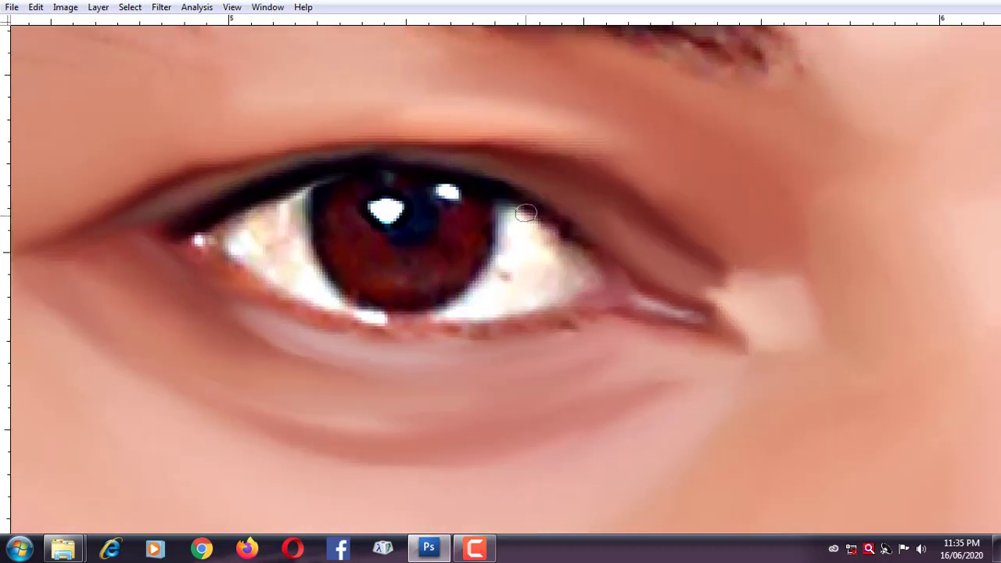
{"action": "left_click_drag", "start_coordinate": [525, 212], "coordinate": [520, 201]}
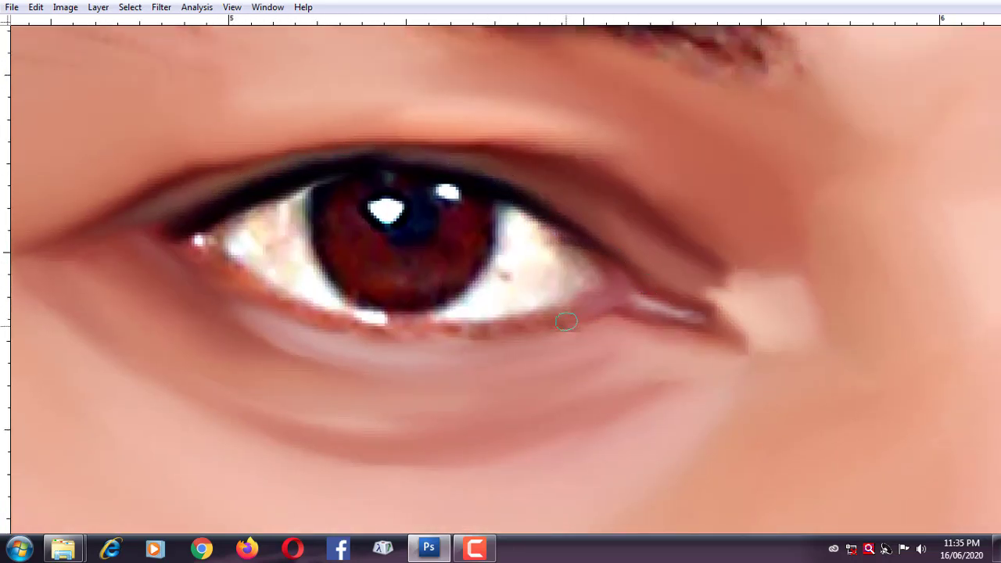
{"action": "mouse_move", "coordinate": [490, 330]}
{"action": "left_mouse_down"}
{"action": "mouse_move", "coordinate": [205, 248]}
{"action": "mouse_move", "coordinate": [258, 290]}
{"action": "left_mouse_up"}
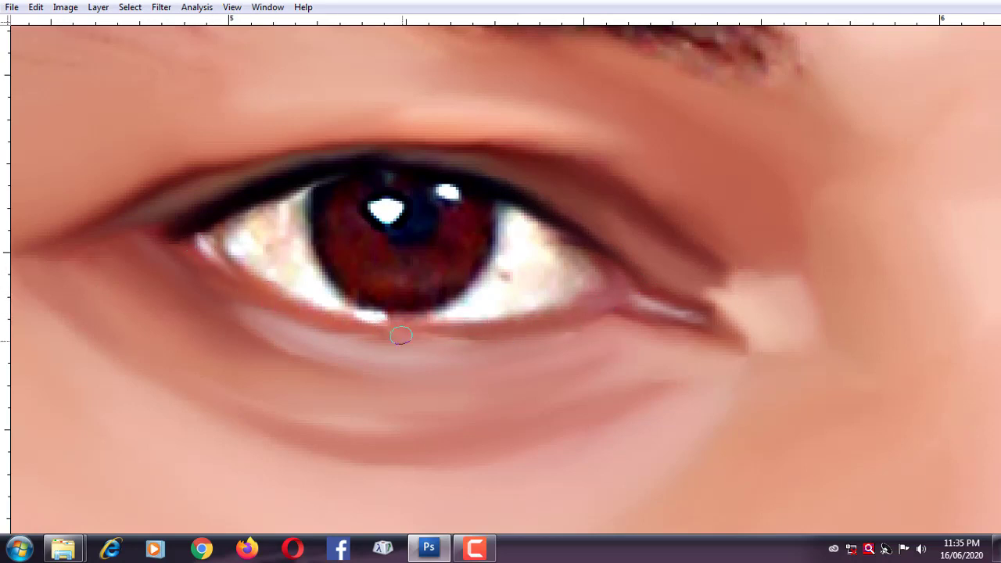
{"action": "mouse_move", "coordinate": [561, 288]}
{"action": "left_mouse_down"}
{"action": "mouse_move", "coordinate": [565, 297]}
{"action": "mouse_move", "coordinate": [548, 239]}
{"action": "mouse_move", "coordinate": [556, 281]}
{"action": "mouse_move", "coordinate": [510, 273]}
{"action": "left_mouse_up"}
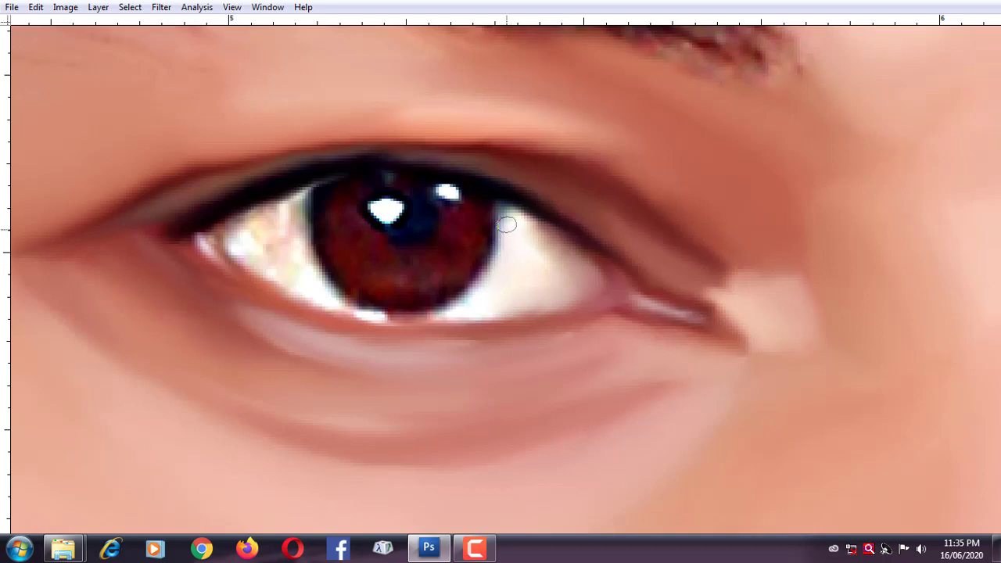
{"action": "left_click_drag", "start_coordinate": [476, 307], "coordinate": [416, 316]}
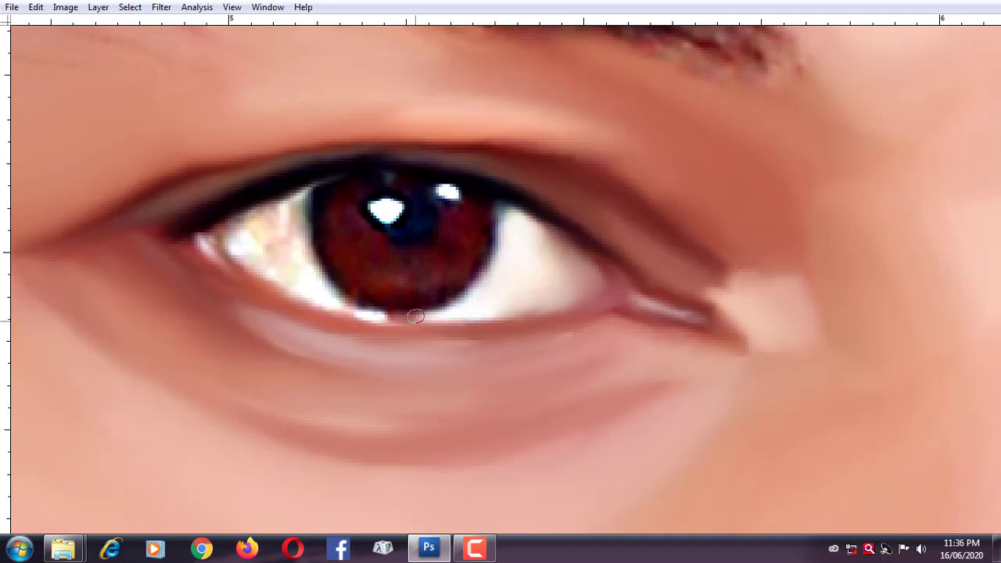
{"action": "mouse_move", "coordinate": [291, 211]}
{"action": "left_mouse_down"}
{"action": "mouse_move", "coordinate": [287, 197]}
{"action": "mouse_move", "coordinate": [298, 201]}
{"action": "mouse_move", "coordinate": [273, 227]}
{"action": "mouse_move", "coordinate": [239, 236]}
{"action": "mouse_move", "coordinate": [278, 272]}
{"action": "mouse_move", "coordinate": [291, 223]}
{"action": "mouse_move", "coordinate": [313, 289]}
{"action": "mouse_move", "coordinate": [455, 320]}
{"action": "mouse_move", "coordinate": [430, 305]}
{"action": "left_mouse_up"}
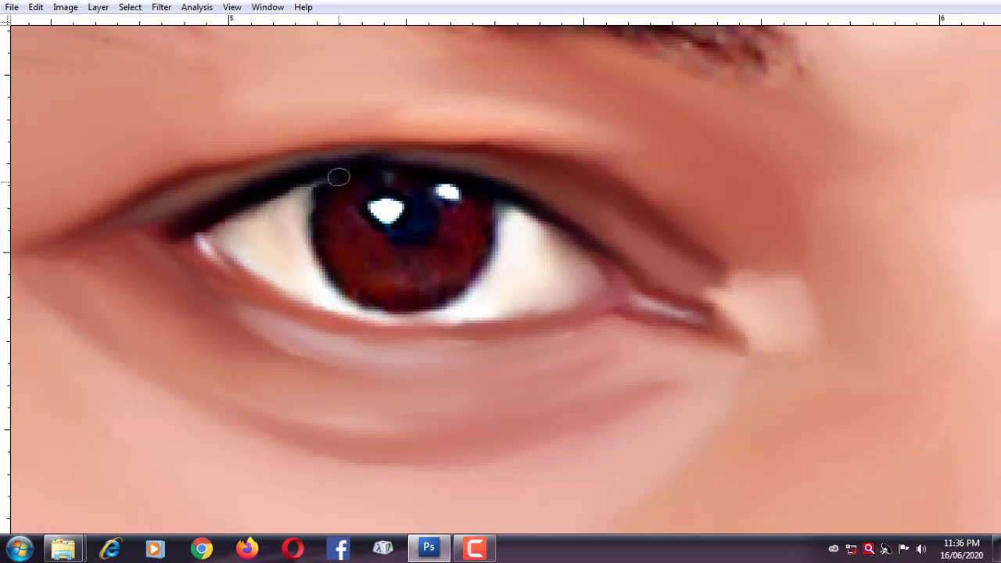
Smudge the edges and top of the iris.
{"action": "mouse_move", "coordinate": [349, 184]}
{"action": "left_mouse_down"}
{"action": "mouse_move", "coordinate": [344, 268]}
{"action": "mouse_move", "coordinate": [333, 243]}
{"action": "mouse_move", "coordinate": [474, 214]}
{"action": "mouse_move", "coordinate": [481, 223]}
{"action": "mouse_move", "coordinate": [442, 297]}
{"action": "mouse_move", "coordinate": [449, 248]}
{"action": "mouse_move", "coordinate": [405, 297]}
{"action": "mouse_move", "coordinate": [386, 293]}
{"action": "left_mouse_up"}
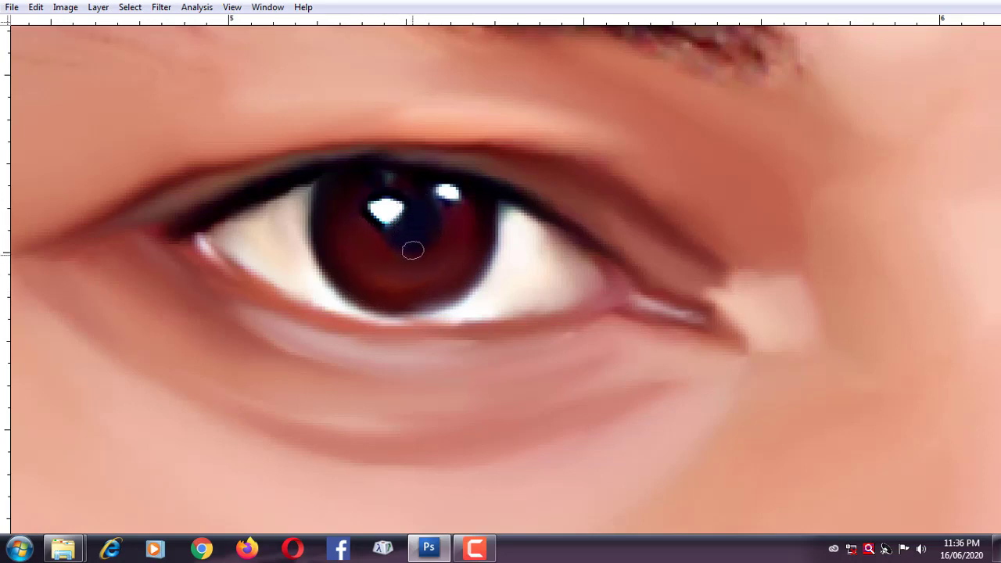
{"action": "mouse_move", "coordinate": [375, 186]}
{"action": "left_mouse_down"}
{"action": "mouse_move", "coordinate": [404, 177]}
{"action": "mouse_move", "coordinate": [387, 209]}
{"action": "mouse_move", "coordinate": [374, 212]}
{"action": "left_mouse_up"}
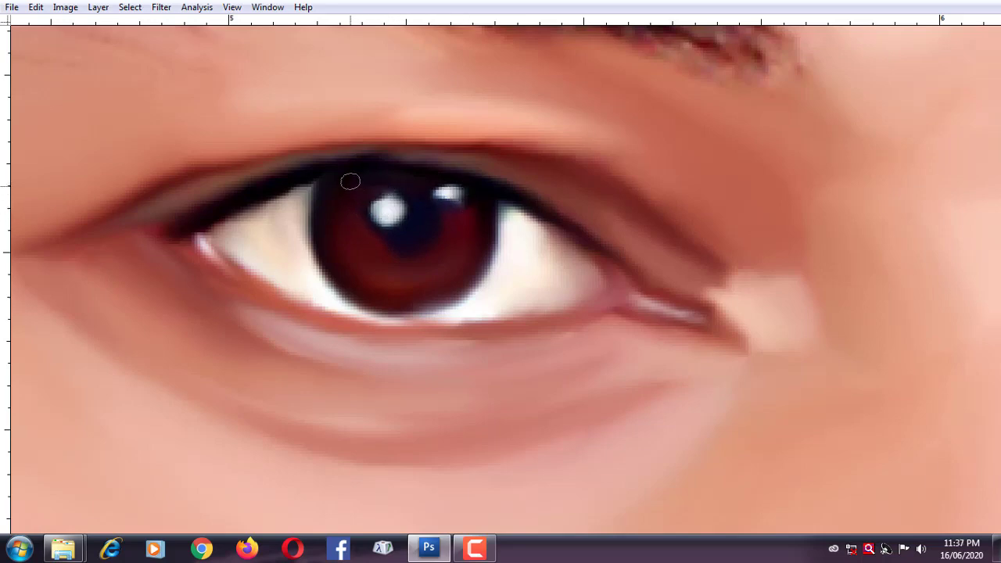
{"action": "scroll", "coordinate": [419, 183], "scroll_direction": "down", "scroll_amount": 5}
{"action": "scroll", "coordinate": [407, 266], "scroll_direction": "up", "scroll_amount": 4}
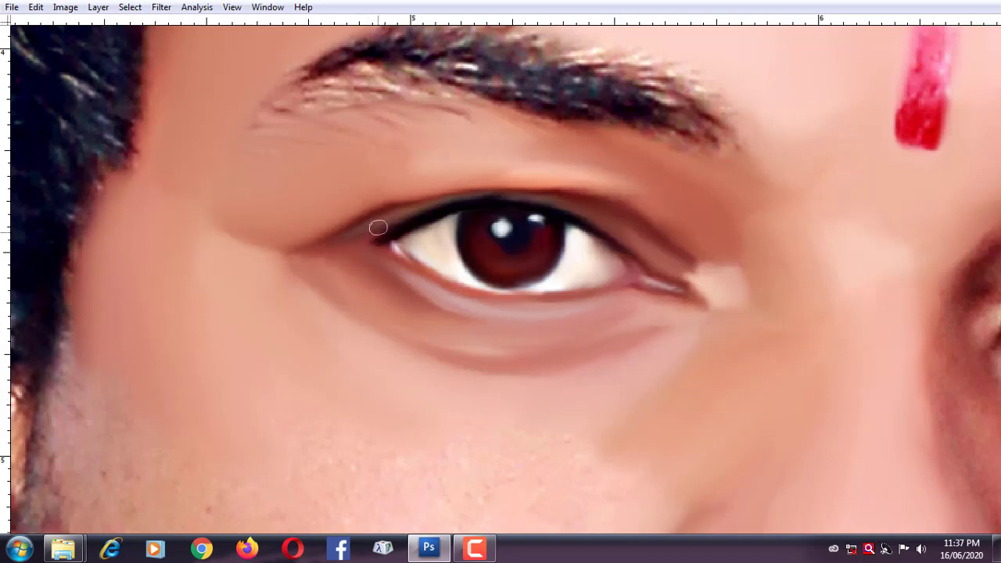
Blend the under-eye shadow band and smooth spots on the cheek below.
{"action": "left_click_drag", "start_coordinate": [409, 308], "coordinate": [504, 357]}
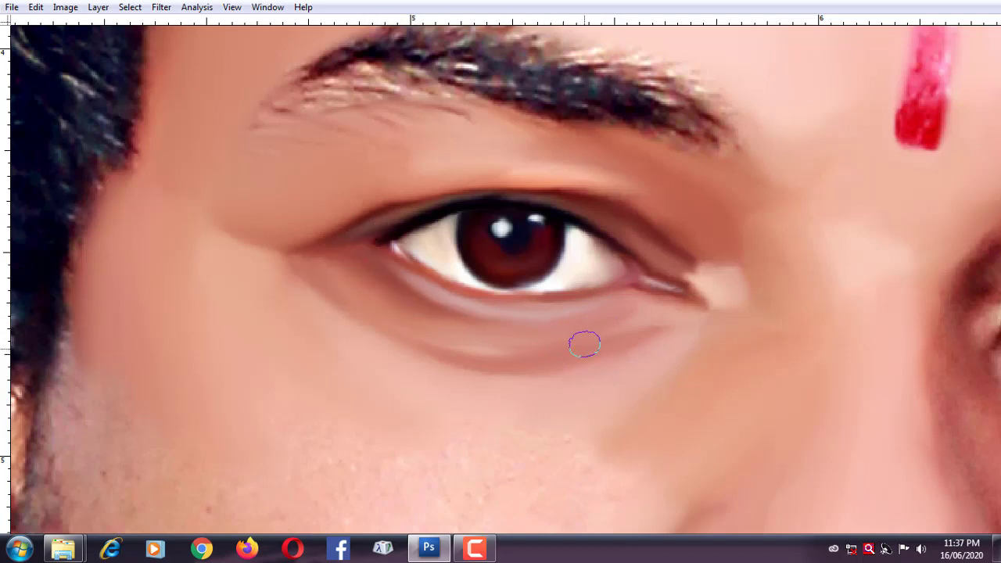
{"action": "left_click_drag", "start_coordinate": [591, 351], "coordinate": [458, 350]}
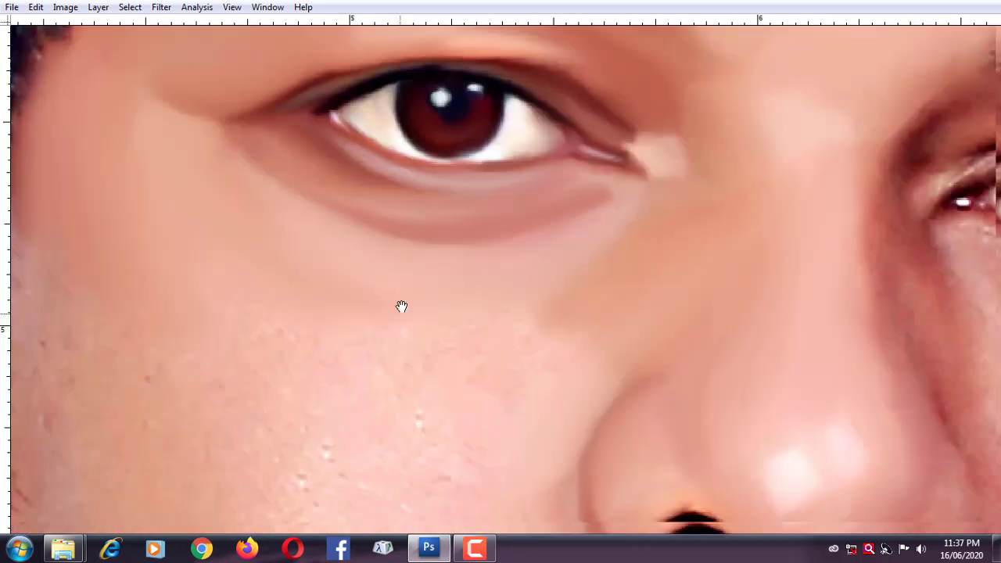
{"action": "left_click_drag", "start_coordinate": [446, 436], "coordinate": [402, 306]}
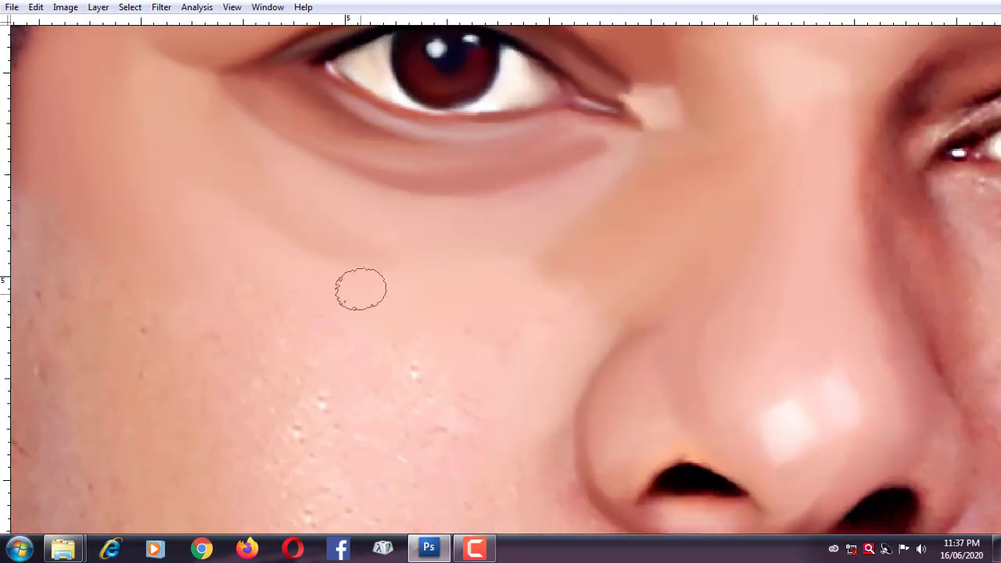
{"action": "left_click_drag", "start_coordinate": [380, 349], "coordinate": [456, 415]}
{"action": "key", "text": "]"}
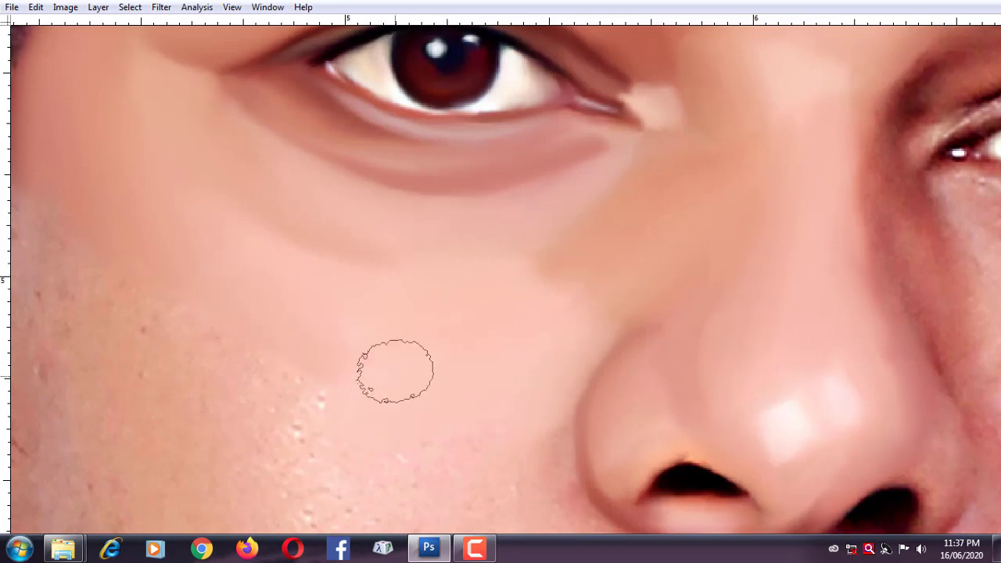
Pan across the ear and cheek down to the mouth and chin.
{"action": "left_click_drag", "start_coordinate": [176, 316], "coordinate": [349, 346]}
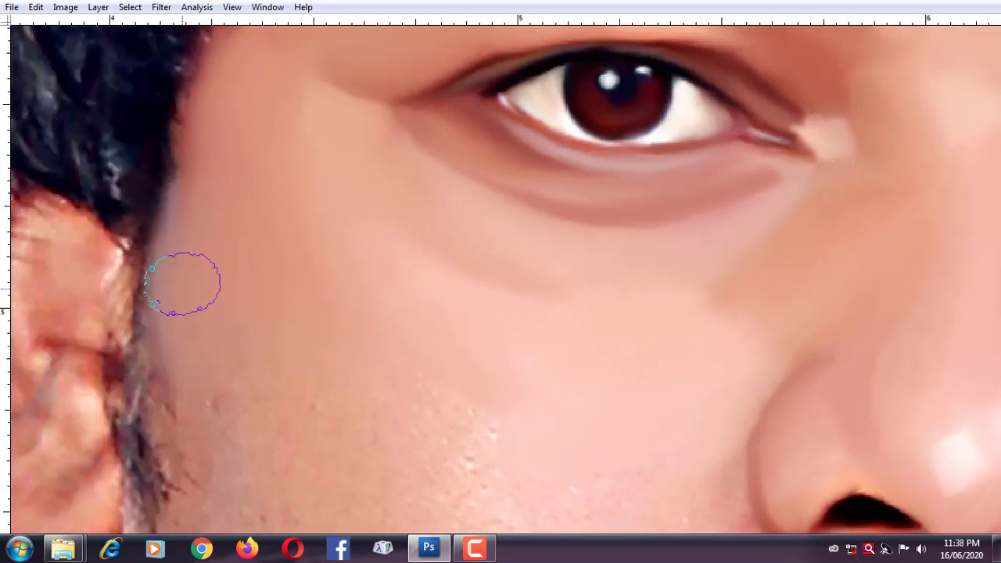
{"action": "left_click_drag", "start_coordinate": [344, 508], "coordinate": [298, 410]}
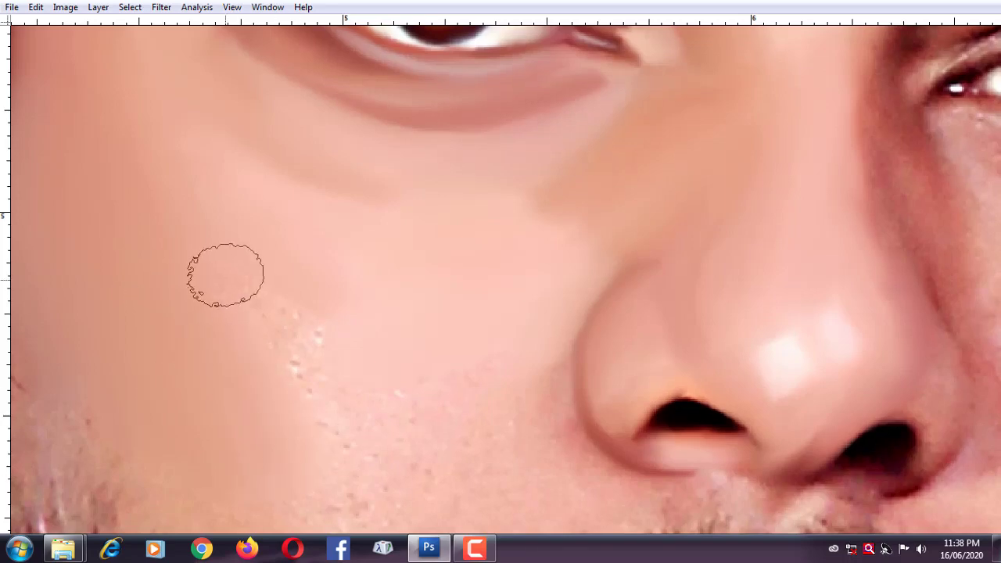
{"action": "left_click_drag", "start_coordinate": [326, 402], "coordinate": [453, 183]}
{"action": "scroll", "coordinate": [305, 281], "scroll_direction": "up", "scroll_amount": 3}
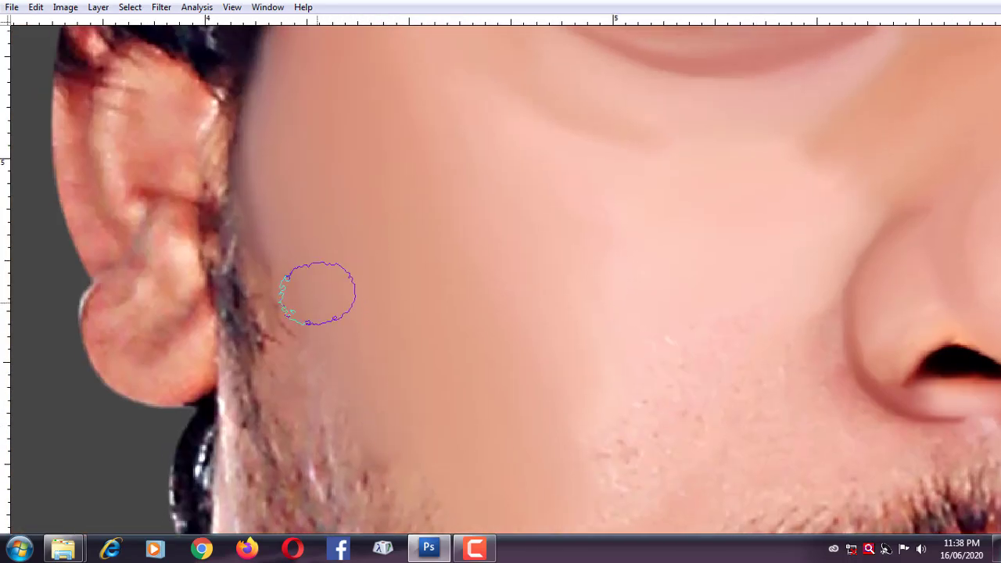
{"action": "scroll", "coordinate": [344, 426], "scroll_direction": "down", "scroll_amount": 3}
{"action": "scroll", "coordinate": [391, 360], "scroll_direction": "right", "scroll_amount": 2}
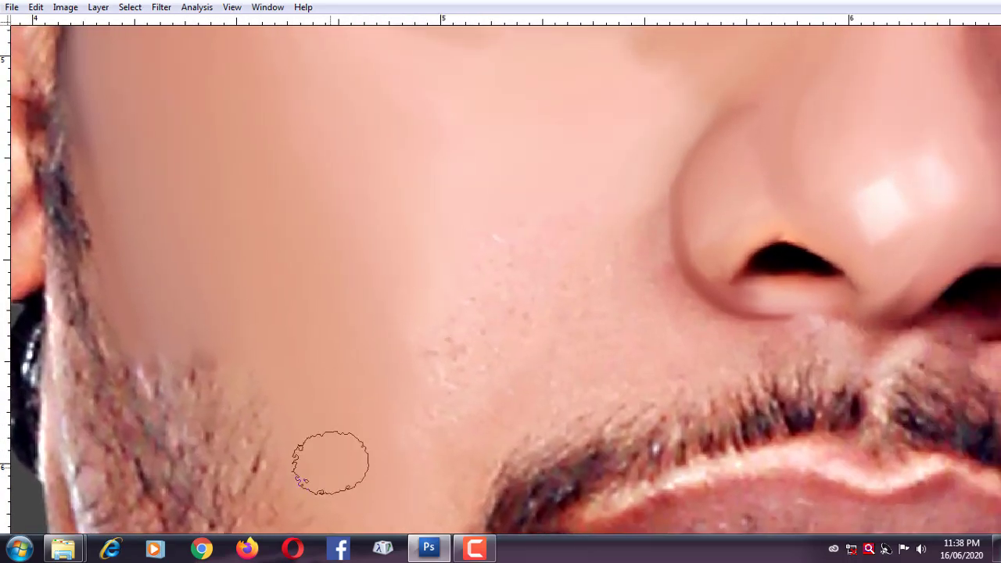
{"action": "scroll", "coordinate": [422, 376], "scroll_direction": "up", "scroll_amount": 3}
{"action": "scroll", "coordinate": [360, 274], "scroll_direction": "right", "scroll_amount": 5}
Smudge the right-hand eye's eyelid crease, upper lid and brow-bone skin smooth.
{"action": "scroll", "coordinate": [481, 149], "scroll_direction": "up", "scroll_amount": 1, "text": "alt"}
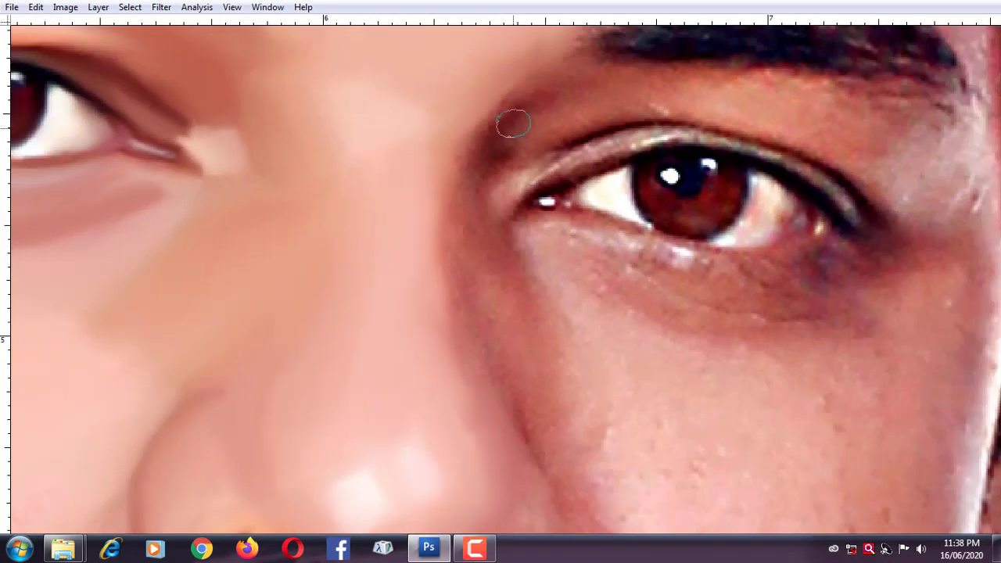
{"action": "mouse_move", "coordinate": [511, 123]}
{"action": "left_mouse_down"}
{"action": "mouse_move", "coordinate": [543, 105]}
{"action": "mouse_move", "coordinate": [525, 116]}
{"action": "mouse_move", "coordinate": [593, 125]}
{"action": "mouse_move", "coordinate": [519, 139]}
{"action": "mouse_move", "coordinate": [691, 114]}
{"action": "left_mouse_up"}
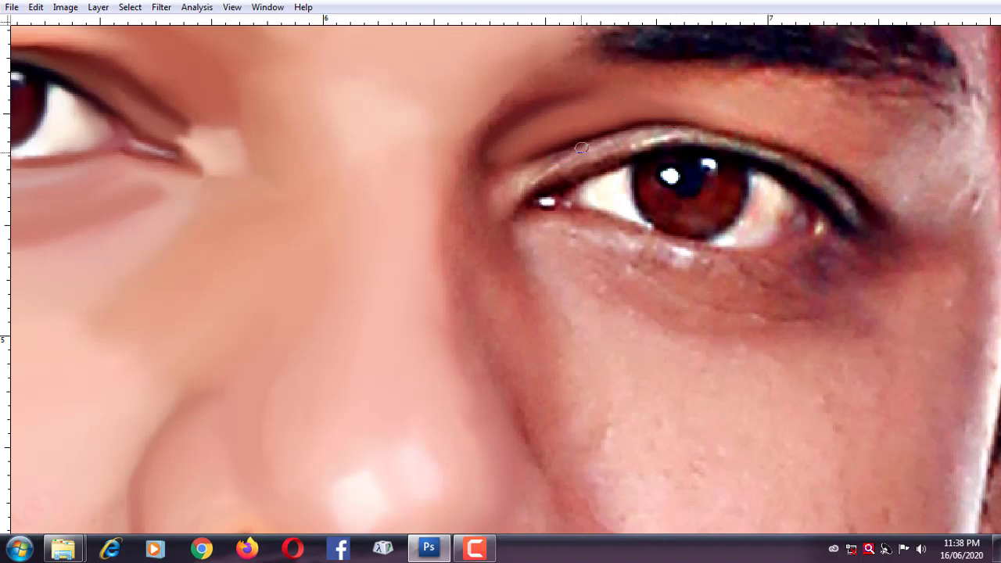
{"action": "mouse_move", "coordinate": [581, 148]}
{"action": "left_mouse_down"}
{"action": "mouse_move", "coordinate": [695, 132]}
{"action": "mouse_move", "coordinate": [533, 175]}
{"action": "left_mouse_up"}
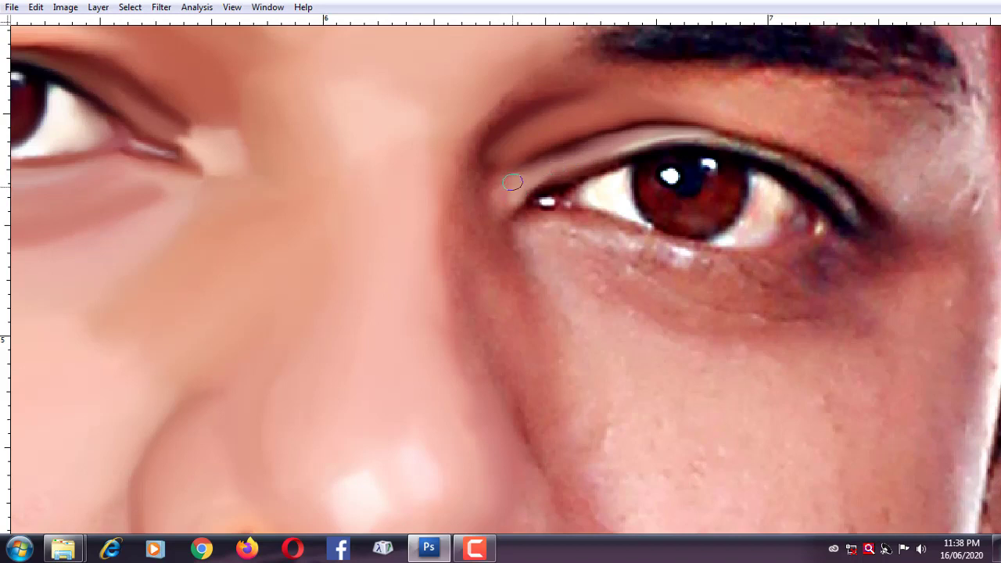
{"action": "mouse_move", "coordinate": [489, 130]}
{"action": "left_mouse_down"}
{"action": "mouse_move", "coordinate": [554, 74]}
{"action": "mouse_move", "coordinate": [587, 89]}
{"action": "mouse_move", "coordinate": [564, 99]}
{"action": "mouse_move", "coordinate": [563, 111]}
{"action": "left_mouse_up"}
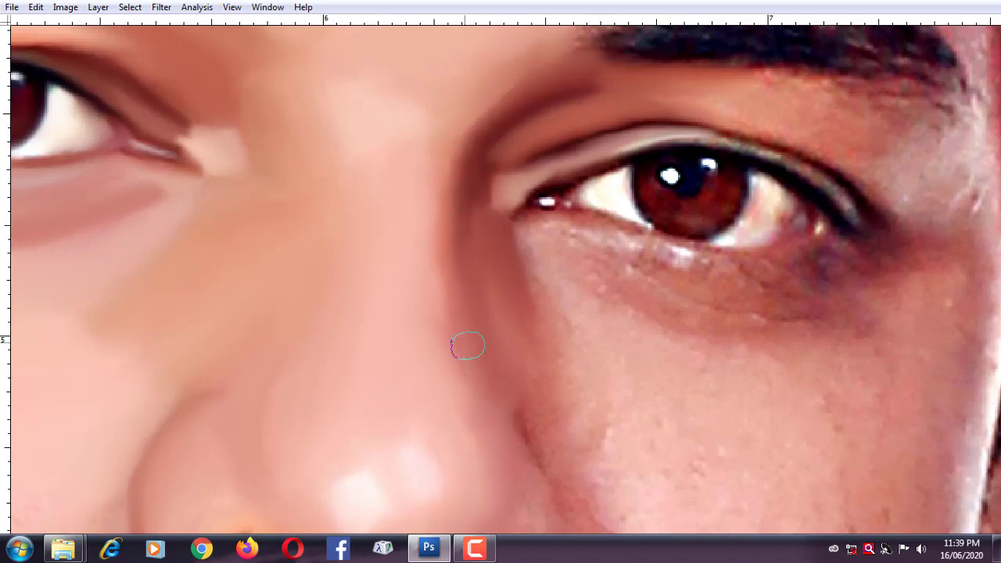
Blend the right nostril rim, nose edge and the crease beside the nostril.
{"action": "left_click_drag", "start_coordinate": [473, 411], "coordinate": [418, 230]}
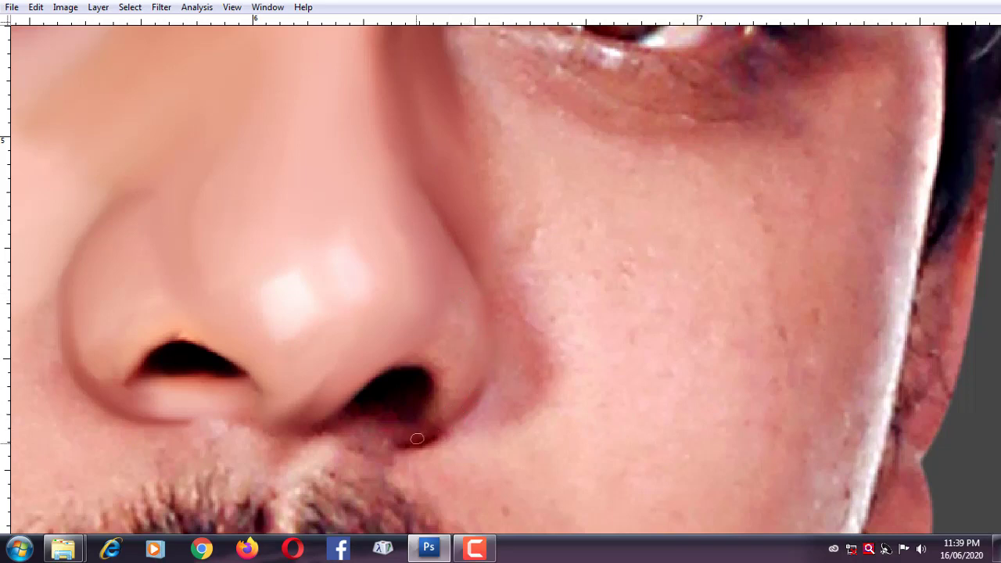
{"action": "mouse_move", "coordinate": [423, 423]}
{"action": "left_mouse_down"}
{"action": "mouse_move", "coordinate": [409, 393]}
{"action": "mouse_move", "coordinate": [389, 423]}
{"action": "mouse_move", "coordinate": [338, 435]}
{"action": "mouse_move", "coordinate": [378, 427]}
{"action": "mouse_move", "coordinate": [347, 419]}
{"action": "left_mouse_up"}
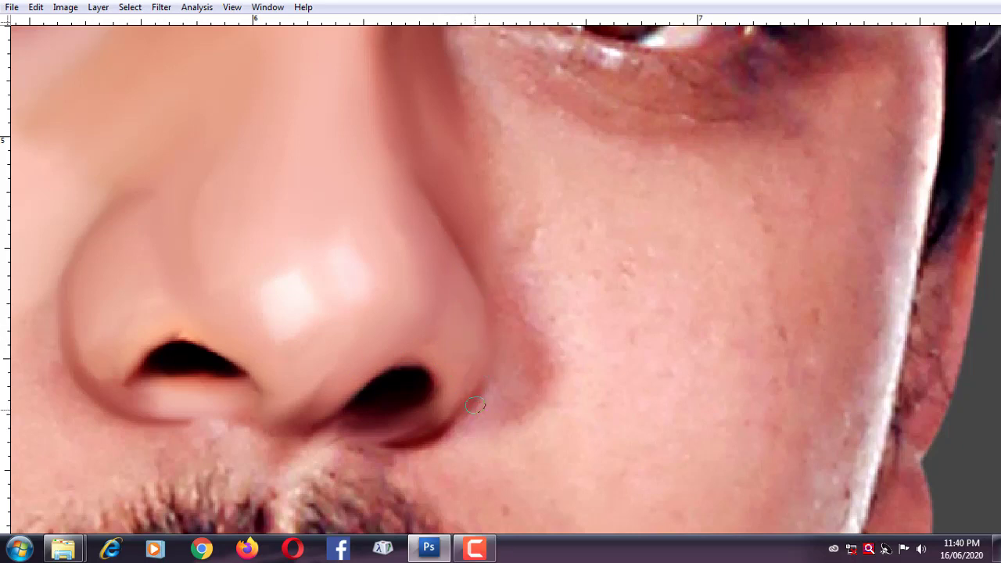
{"action": "left_click_drag", "start_coordinate": [462, 415], "coordinate": [495, 316]}
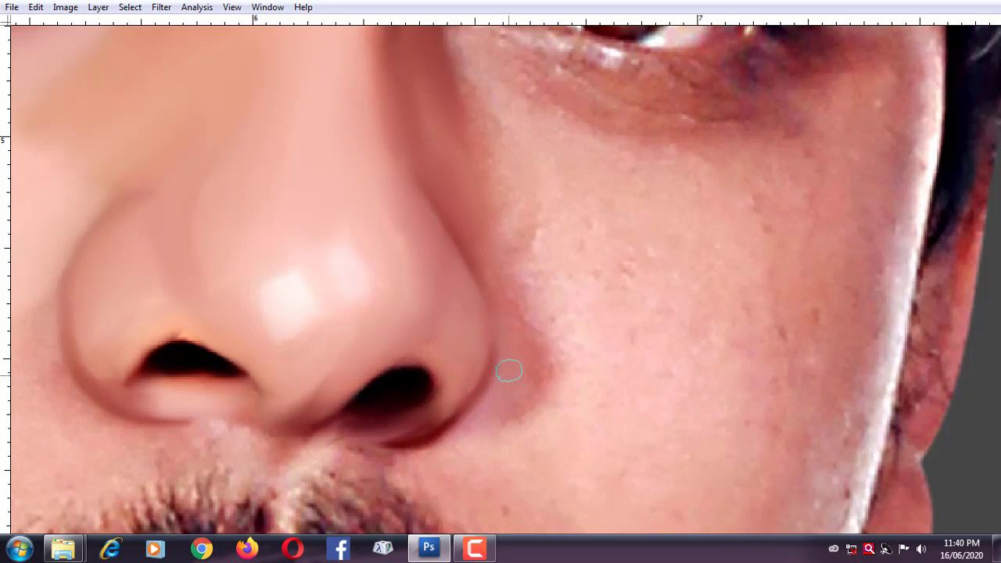
{"action": "mouse_move", "coordinate": [508, 370]}
{"action": "left_mouse_down"}
{"action": "mouse_move", "coordinate": [454, 443]}
{"action": "mouse_move", "coordinate": [516, 402]}
{"action": "mouse_move", "coordinate": [528, 347]}
{"action": "mouse_move", "coordinate": [496, 209]}
{"action": "left_mouse_up"}
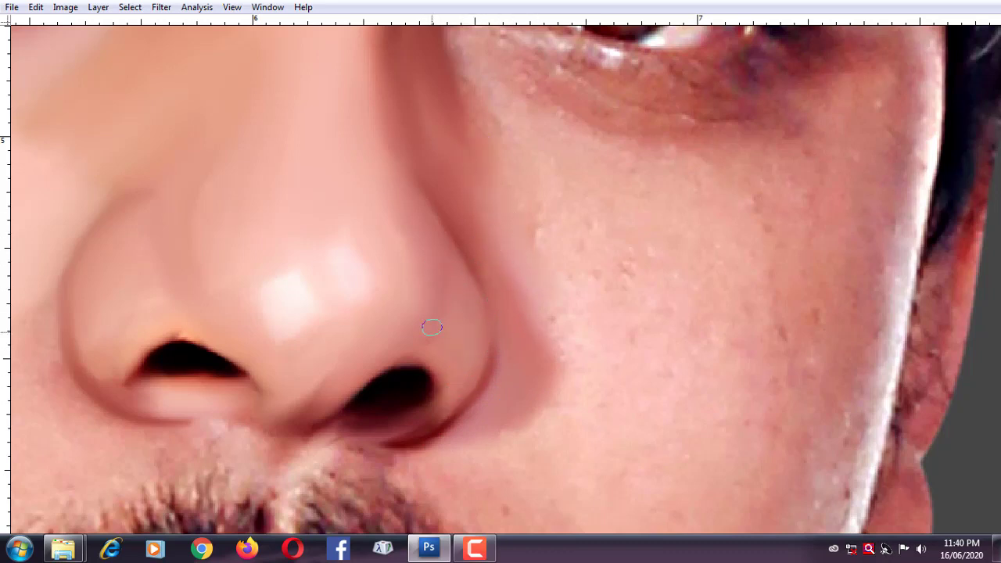
{"action": "scroll", "coordinate": [381, 361], "scroll_direction": "up", "scroll_amount": 2}
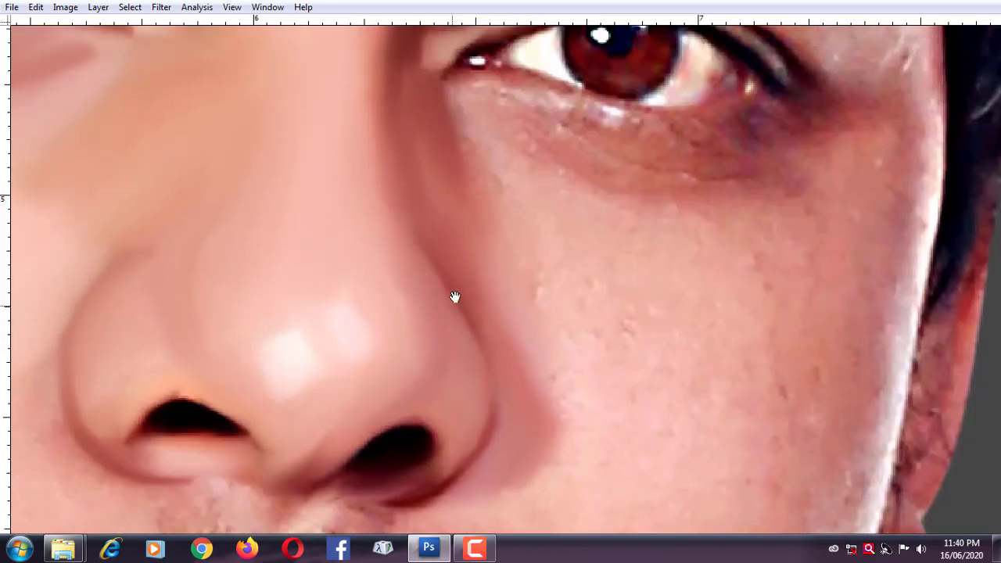
Blend the dark patches and light streaks under the right-hand eye into smooth skin.
{"action": "left_click_drag", "start_coordinate": [455, 297], "coordinate": [487, 395]}
{"action": "left_click_drag", "start_coordinate": [638, 221], "coordinate": [685, 248]}
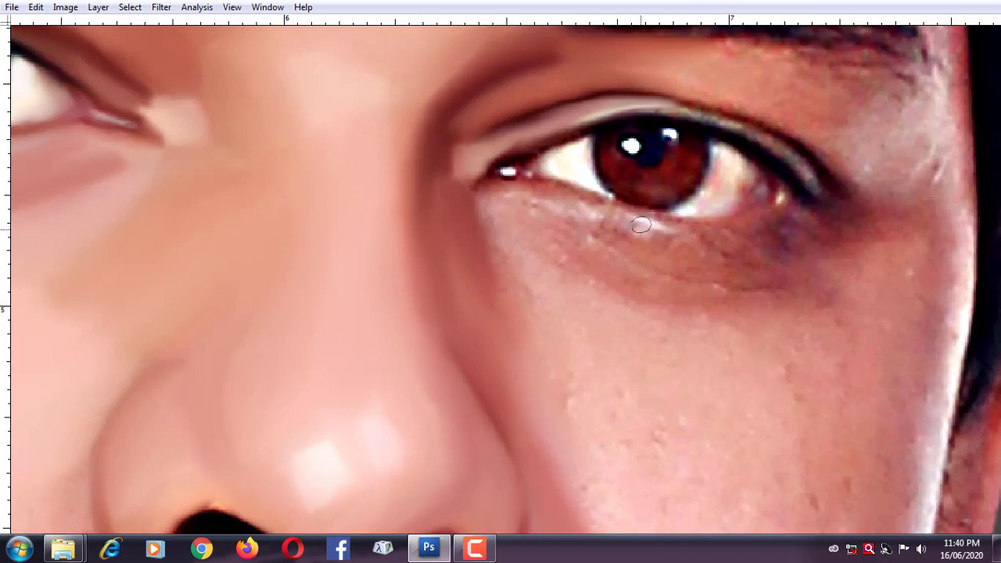
{"action": "left_click_drag", "start_coordinate": [604, 217], "coordinate": [513, 188]}
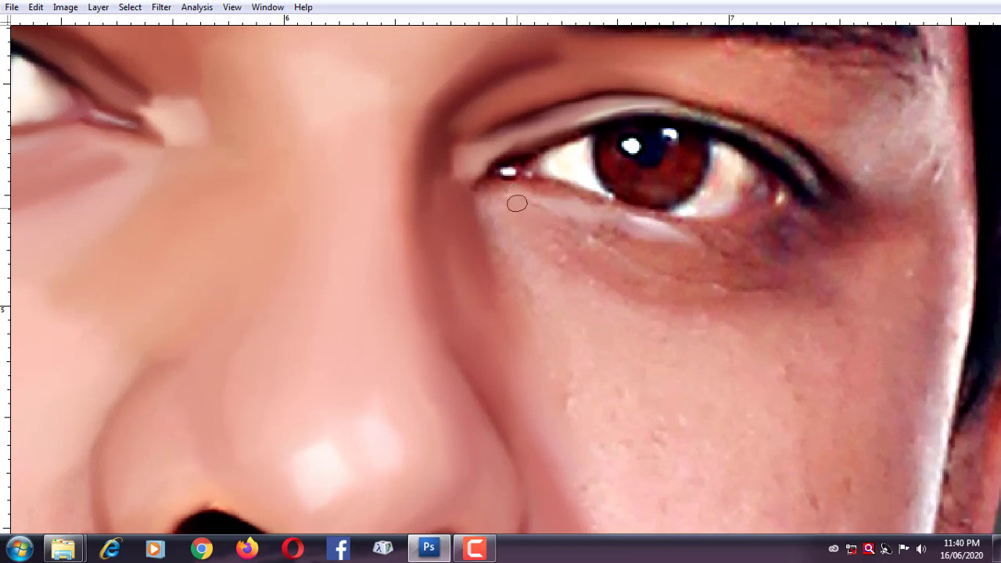
{"action": "left_click_drag", "start_coordinate": [654, 255], "coordinate": [783, 278]}
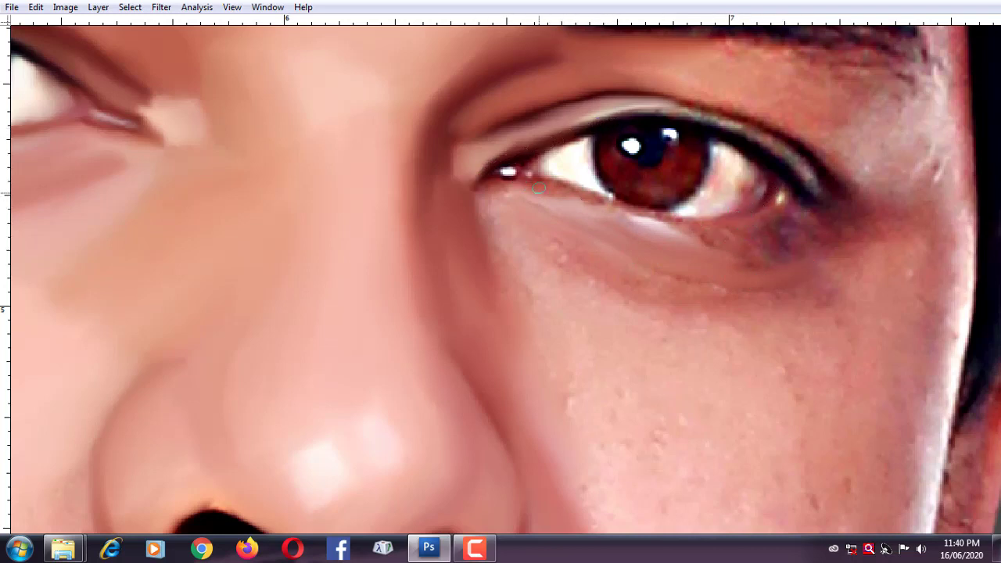
{"action": "left_click_drag", "start_coordinate": [482, 178], "coordinate": [616, 206]}
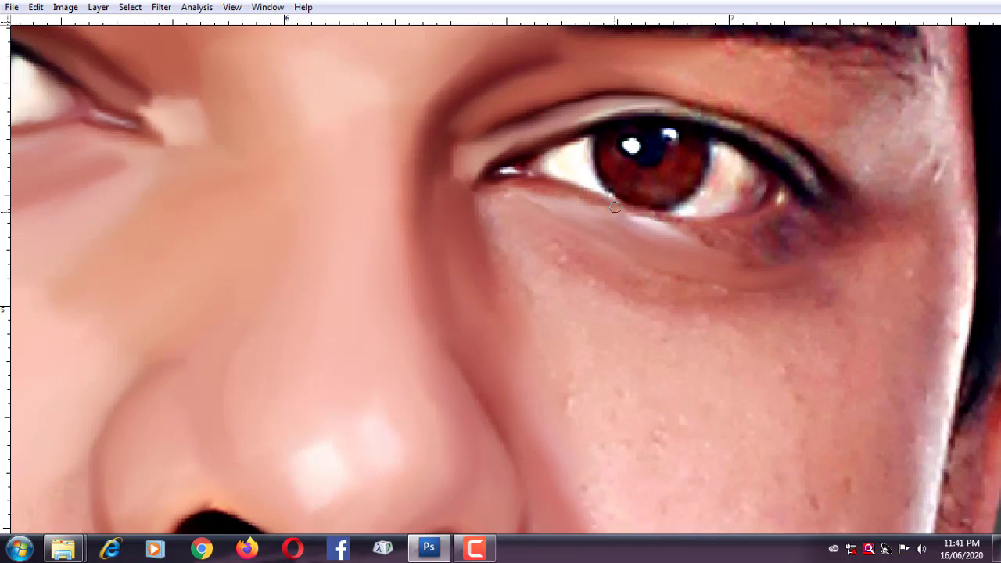
{"action": "mouse_move", "coordinate": [688, 235]}
{"action": "left_mouse_down"}
{"action": "mouse_move", "coordinate": [793, 207]}
{"action": "mouse_move", "coordinate": [756, 230]}
{"action": "mouse_move", "coordinate": [804, 215]}
{"action": "left_mouse_up"}
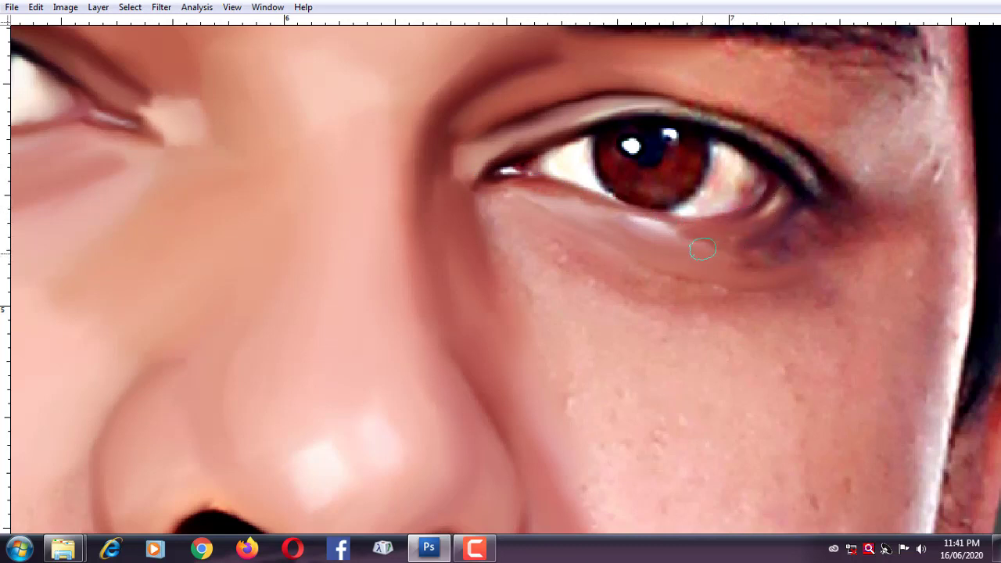
{"action": "mouse_move", "coordinate": [703, 249]}
{"action": "left_mouse_down"}
{"action": "mouse_move", "coordinate": [707, 241]}
{"action": "mouse_move", "coordinate": [688, 233]}
{"action": "mouse_move", "coordinate": [741, 235]}
{"action": "mouse_move", "coordinate": [502, 188]}
{"action": "left_mouse_up"}
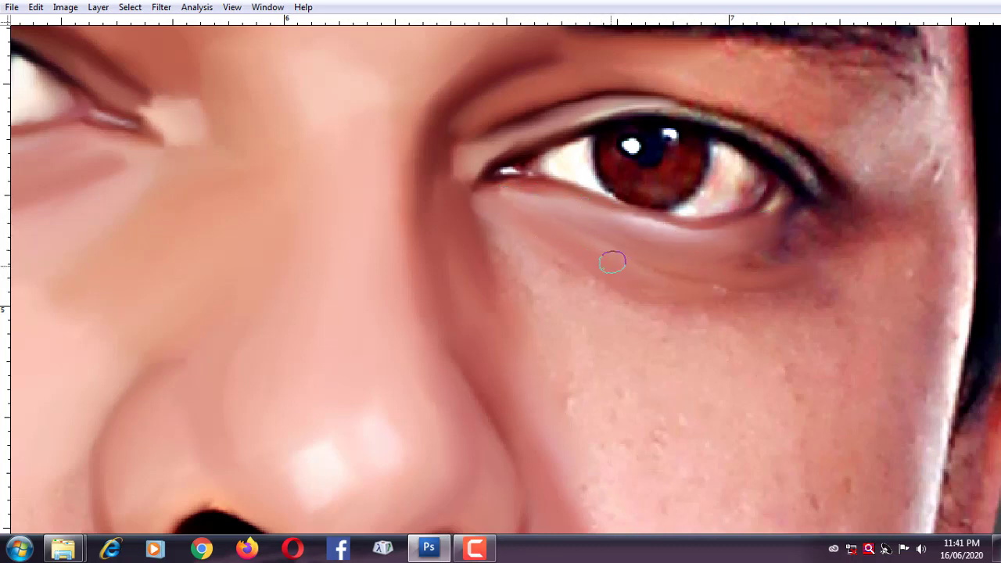
{"action": "mouse_move", "coordinate": [760, 268]}
{"action": "left_mouse_down"}
{"action": "mouse_move", "coordinate": [749, 248]}
{"action": "mouse_move", "coordinate": [792, 212]}
{"action": "mouse_move", "coordinate": [787, 201]}
{"action": "mouse_move", "coordinate": [764, 246]}
{"action": "mouse_move", "coordinate": [820, 240]}
{"action": "left_mouse_up"}
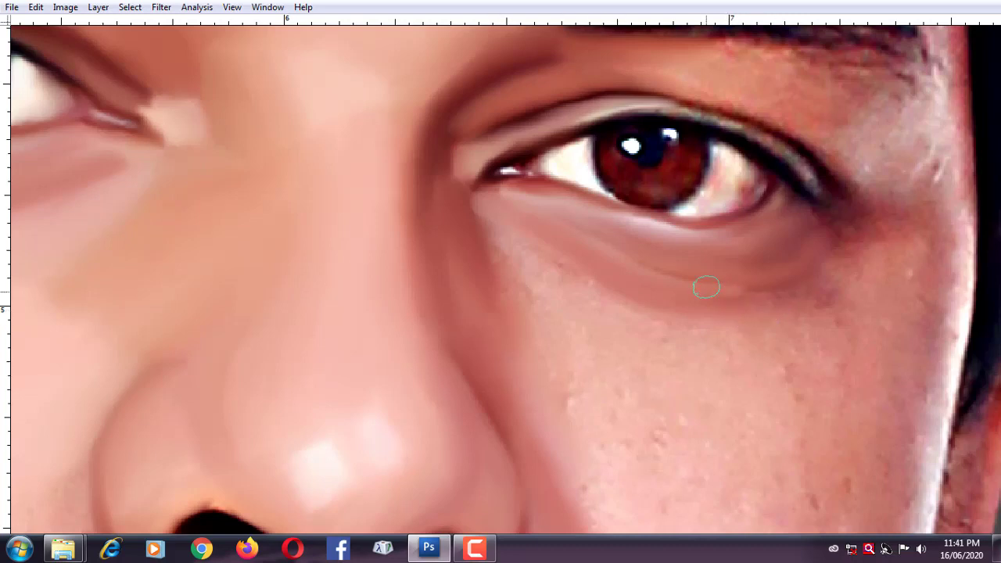
Refine the outer eye corner, upper lid line and outer lash line.
{"action": "left_click_drag", "start_coordinate": [819, 167], "coordinate": [782, 133]}
{"action": "mouse_move", "coordinate": [671, 99]}
{"action": "left_mouse_down"}
{"action": "mouse_move", "coordinate": [813, 161]}
{"action": "mouse_move", "coordinate": [770, 127]}
{"action": "mouse_move", "coordinate": [700, 114]}
{"action": "mouse_move", "coordinate": [751, 123]}
{"action": "mouse_move", "coordinate": [828, 197]}
{"action": "left_mouse_up"}
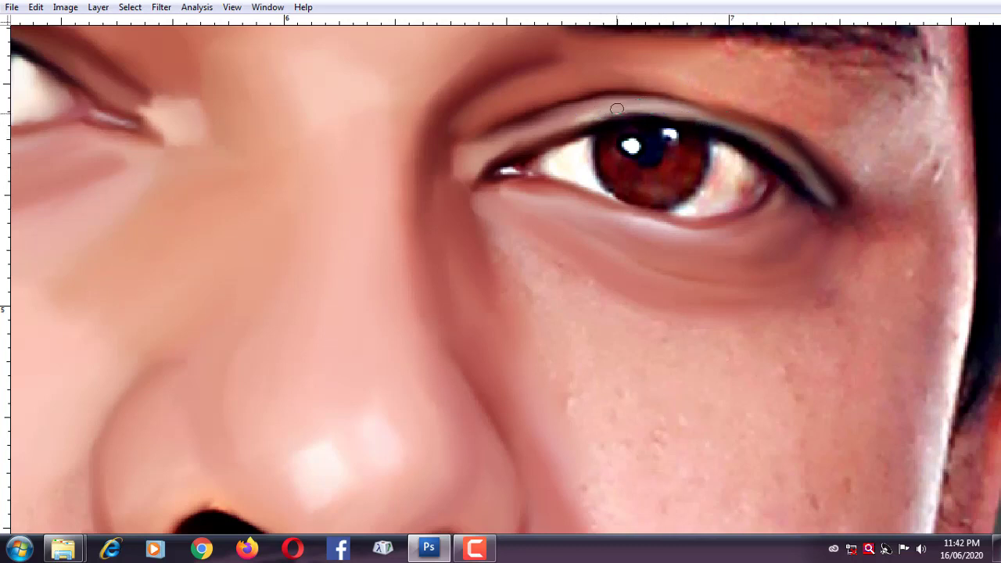
{"action": "mouse_move", "coordinate": [867, 175]}
{"action": "left_mouse_down"}
{"action": "mouse_move", "coordinate": [885, 175]}
{"action": "mouse_move", "coordinate": [883, 192]}
{"action": "mouse_move", "coordinate": [860, 206]}
{"action": "mouse_move", "coordinate": [916, 183]}
{"action": "mouse_move", "coordinate": [930, 161]}
{"action": "mouse_move", "coordinate": [935, 195]}
{"action": "mouse_move", "coordinate": [913, 177]}
{"action": "mouse_move", "coordinate": [876, 199]}
{"action": "mouse_move", "coordinate": [877, 233]}
{"action": "mouse_move", "coordinate": [808, 224]}
{"action": "mouse_move", "coordinate": [790, 178]}
{"action": "left_mouse_up"}
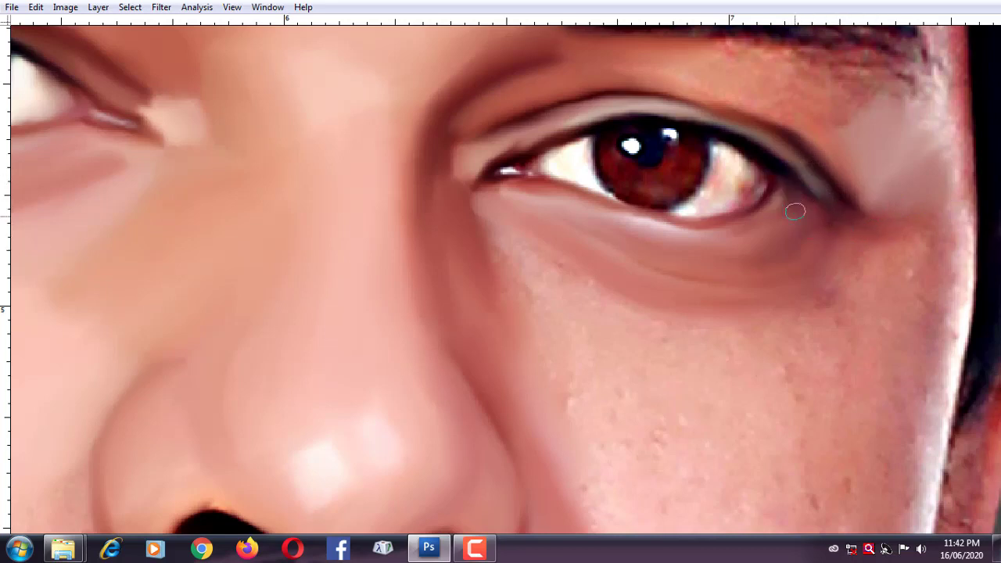
{"action": "mouse_move", "coordinate": [812, 220]}
{"action": "left_mouse_down"}
{"action": "mouse_move", "coordinate": [920, 226]}
{"action": "mouse_move", "coordinate": [919, 381]}
{"action": "mouse_move", "coordinate": [902, 261]}
{"action": "mouse_move", "coordinate": [832, 302]}
{"action": "mouse_move", "coordinate": [889, 326]}
{"action": "mouse_move", "coordinate": [829, 331]}
{"action": "mouse_move", "coordinate": [837, 352]}
{"action": "mouse_move", "coordinate": [827, 306]}
{"action": "mouse_move", "coordinate": [704, 357]}
{"action": "mouse_move", "coordinate": [727, 342]}
{"action": "mouse_move", "coordinate": [733, 380]}
{"action": "mouse_move", "coordinate": [805, 352]}
{"action": "mouse_move", "coordinate": [696, 373]}
{"action": "mouse_move", "coordinate": [736, 371]}
{"action": "mouse_move", "coordinate": [731, 345]}
{"action": "left_mouse_up"}
Resize the smudge brush and smooth the skin pores on the cheek.
{"action": "key", "text": "bracketleft"}
{"action": "key", "text": "bracketleft"}
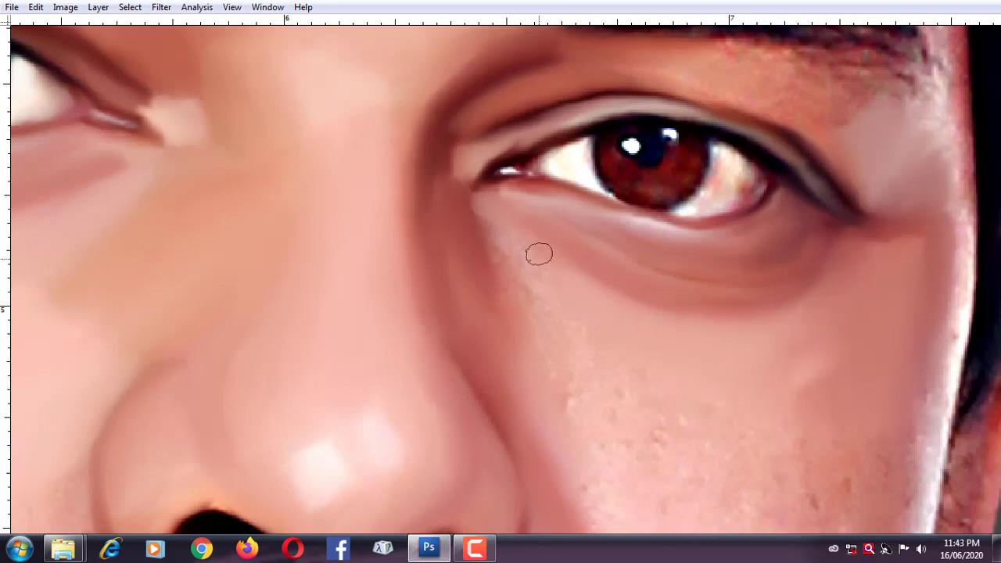
{"action": "key", "text": "bracketleft"}
{"action": "key", "text": "bracketright"}
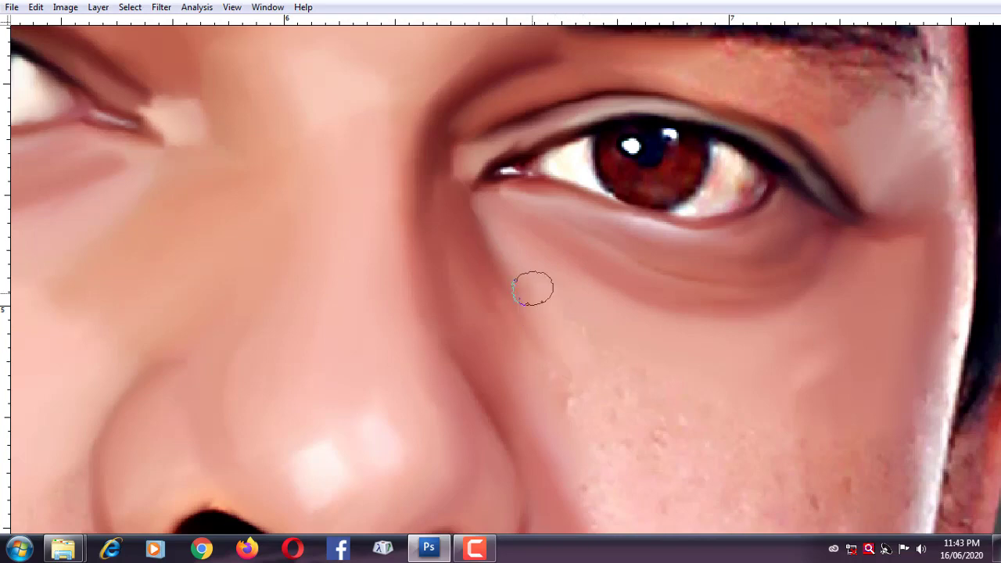
{"action": "left_click_drag", "start_coordinate": [529, 287], "coordinate": [584, 396]}
With a larger brush, blend skin around the eyebrow's outer end, face edge and upper lid.
{"action": "key", "text": "bracketright"}
{"action": "key", "text": "bracketright"}
{"action": "scroll", "coordinate": [633, 389], "scroll_direction": "down", "scroll_amount": 1}
{"action": "scroll", "coordinate": [599, 337], "scroll_direction": "down", "scroll_amount": 2}
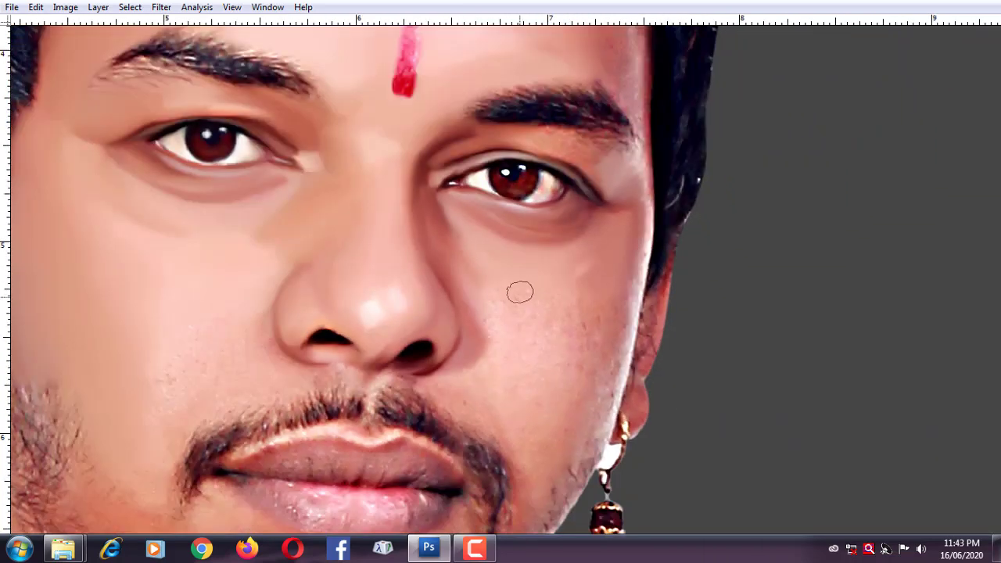
{"action": "scroll", "coordinate": [519, 290], "scroll_direction": "up", "scroll_amount": 1}
{"action": "scroll", "coordinate": [506, 274], "scroll_direction": "down", "scroll_amount": 1}
{"action": "scroll", "coordinate": [531, 180], "scroll_direction": "up", "scroll_amount": 2}
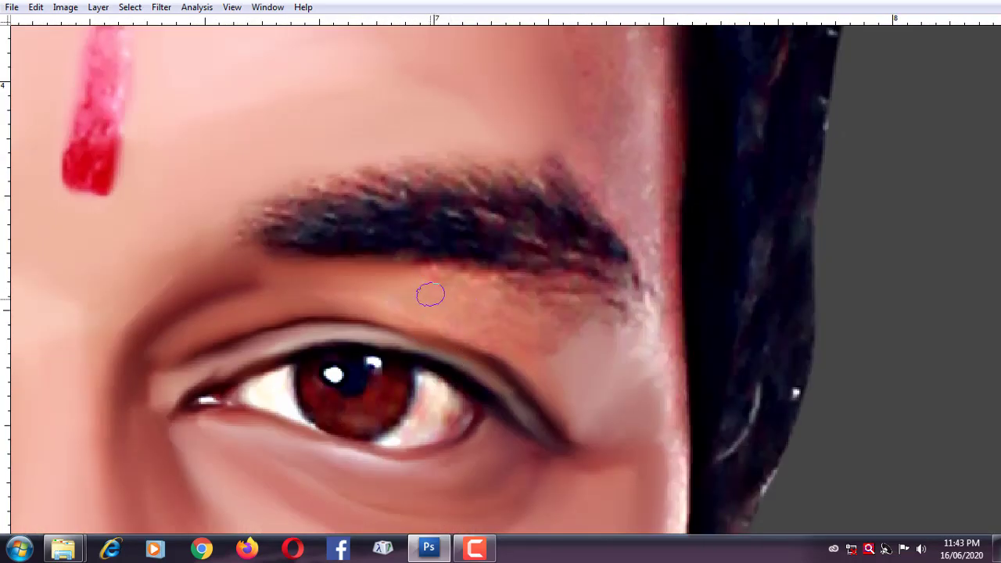
{"action": "left_click_drag", "start_coordinate": [524, 290], "coordinate": [634, 325]}
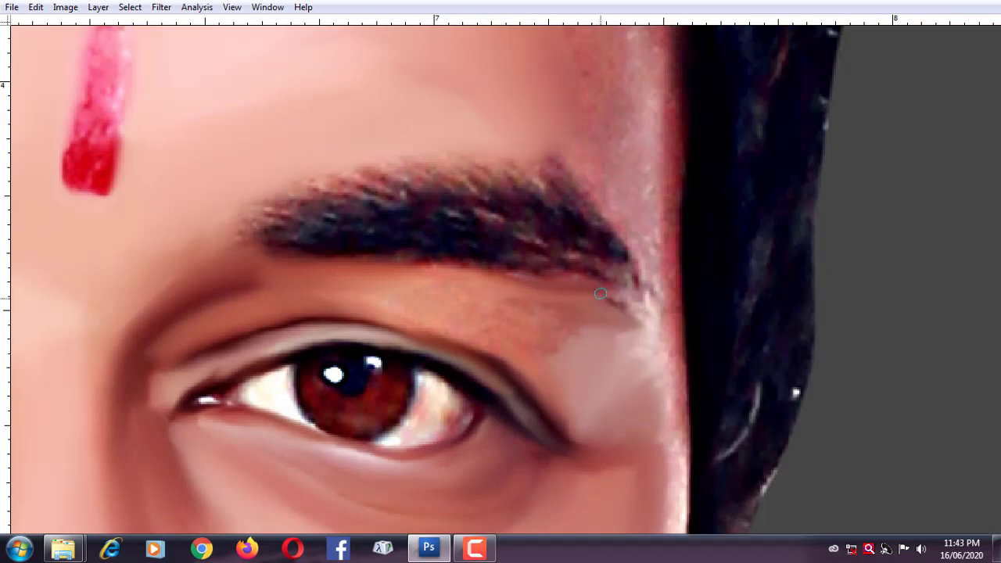
{"action": "left_click_drag", "start_coordinate": [600, 293], "coordinate": [626, 268]}
{"action": "mouse_move", "coordinate": [633, 308]}
{"action": "left_mouse_down"}
{"action": "mouse_move", "coordinate": [650, 335]}
{"action": "mouse_move", "coordinate": [624, 376]}
{"action": "mouse_move", "coordinate": [629, 415]}
{"action": "mouse_move", "coordinate": [671, 386]}
{"action": "left_mouse_up"}
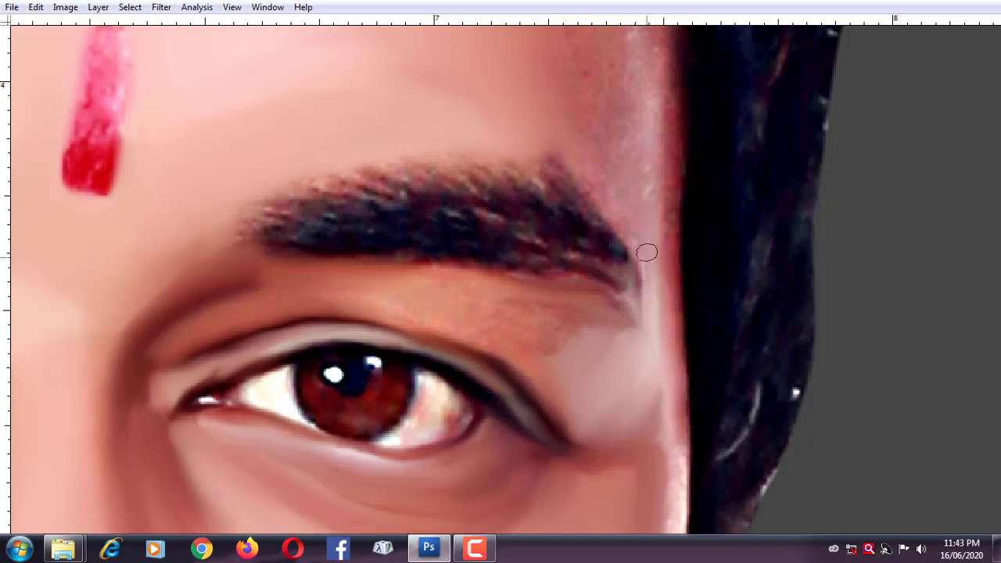
{"action": "mouse_move", "coordinate": [647, 252]}
{"action": "left_mouse_down"}
{"action": "mouse_move", "coordinate": [665, 273]}
{"action": "mouse_move", "coordinate": [673, 196]}
{"action": "mouse_move", "coordinate": [638, 145]}
{"action": "left_mouse_up"}
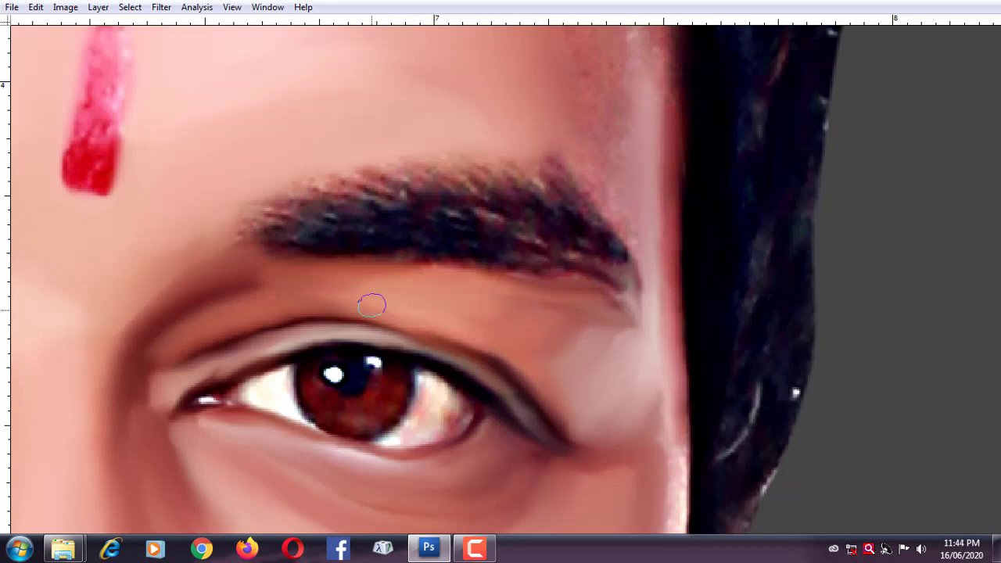
{"action": "left_click_drag", "start_coordinate": [412, 311], "coordinate": [368, 306]}
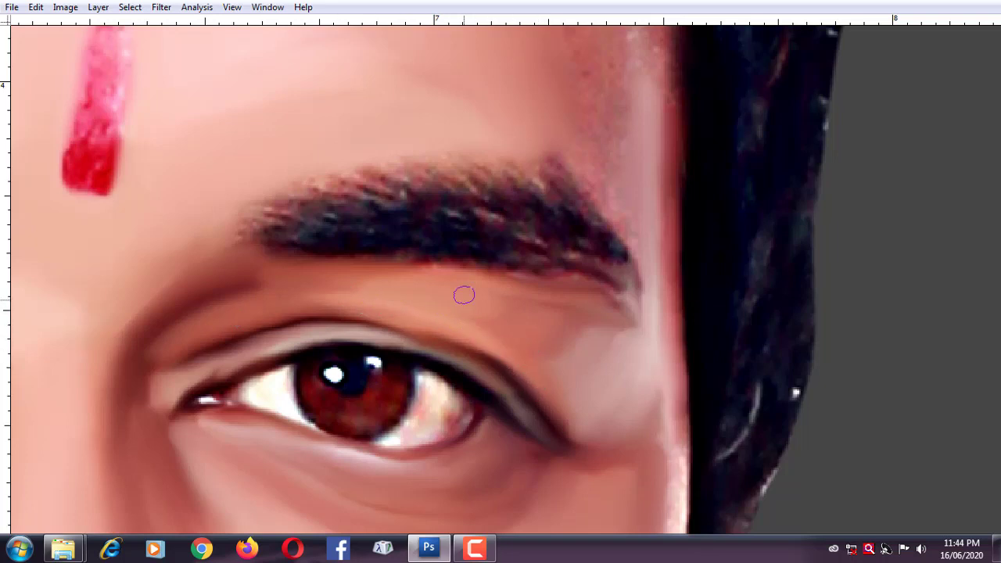
Pan down to the jaw and smooth the skin along the jaw edge.
{"action": "scroll", "coordinate": [407, 302], "scroll_direction": "down", "scroll_amount": 3}
{"action": "scroll", "coordinate": [407, 302], "scroll_direction": "right", "scroll_amount": 3}
{"action": "scroll", "coordinate": [525, 351], "scroll_direction": "down", "scroll_amount": 3}
{"action": "scroll", "coordinate": [525, 351], "scroll_direction": "right", "scroll_amount": 3}
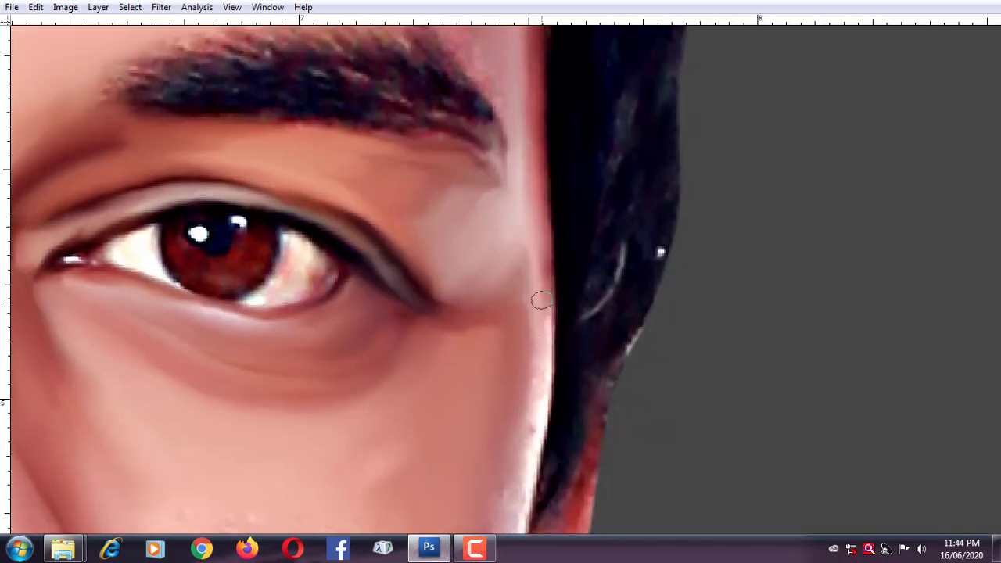
{"action": "scroll", "coordinate": [520, 423], "scroll_direction": "down", "scroll_amount": 2}
{"action": "scroll", "coordinate": [520, 423], "scroll_direction": "right", "scroll_amount": 1}
{"action": "mouse_move", "coordinate": [506, 414]}
{"action": "left_mouse_down"}
{"action": "mouse_move", "coordinate": [521, 357]}
{"action": "mouse_move", "coordinate": [492, 454]}
{"action": "mouse_move", "coordinate": [464, 501]}
{"action": "left_mouse_up"}
Move to the cheek and smear away the small brown spot.
{"action": "scroll", "coordinate": [465, 500], "scroll_direction": "down", "scroll_amount": 4}
{"action": "scroll", "coordinate": [465, 501], "scroll_direction": "left", "scroll_amount": 1}
{"action": "scroll", "coordinate": [503, 291], "scroll_direction": "down", "scroll_amount": 3}
{"action": "scroll", "coordinate": [503, 290], "scroll_direction": "left", "scroll_amount": 1}
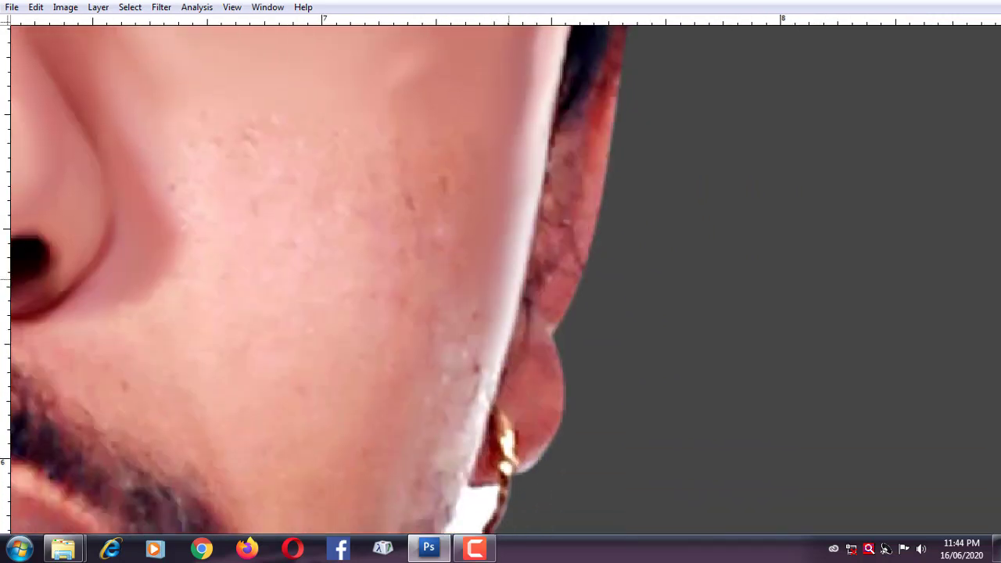
{"action": "scroll", "coordinate": [473, 267], "scroll_direction": "down", "scroll_amount": 3}
{"action": "scroll", "coordinate": [469, 270], "scroll_direction": "down", "scroll_amount": 3}
{"action": "scroll", "coordinate": [469, 270], "scroll_direction": "left", "scroll_amount": 1}
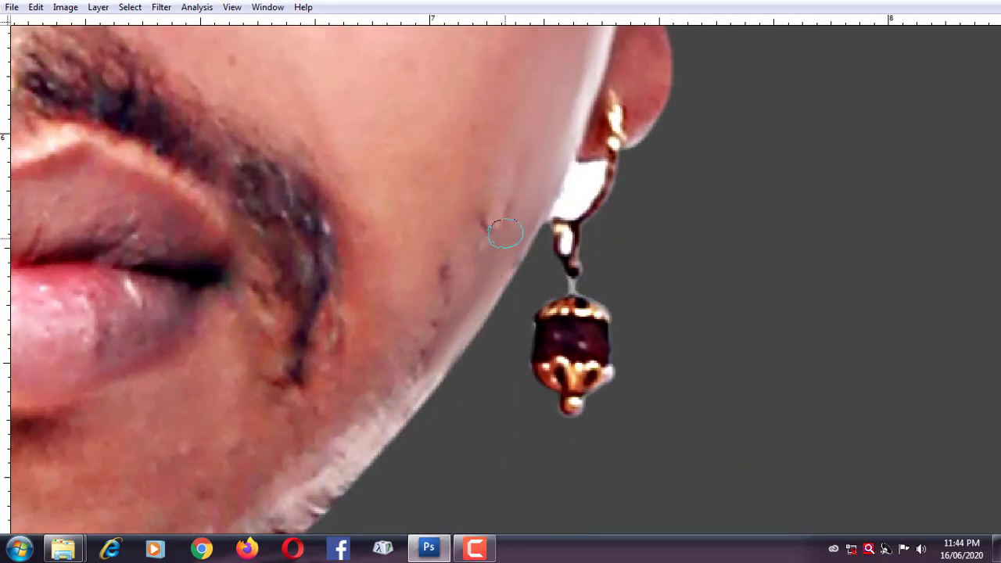
{"action": "scroll", "coordinate": [457, 286], "scroll_direction": "down", "scroll_amount": 2}
{"action": "scroll", "coordinate": [457, 286], "scroll_direction": "left", "scroll_amount": 2}
{"action": "scroll", "coordinate": [510, 252], "scroll_direction": "left", "scroll_amount": 2}
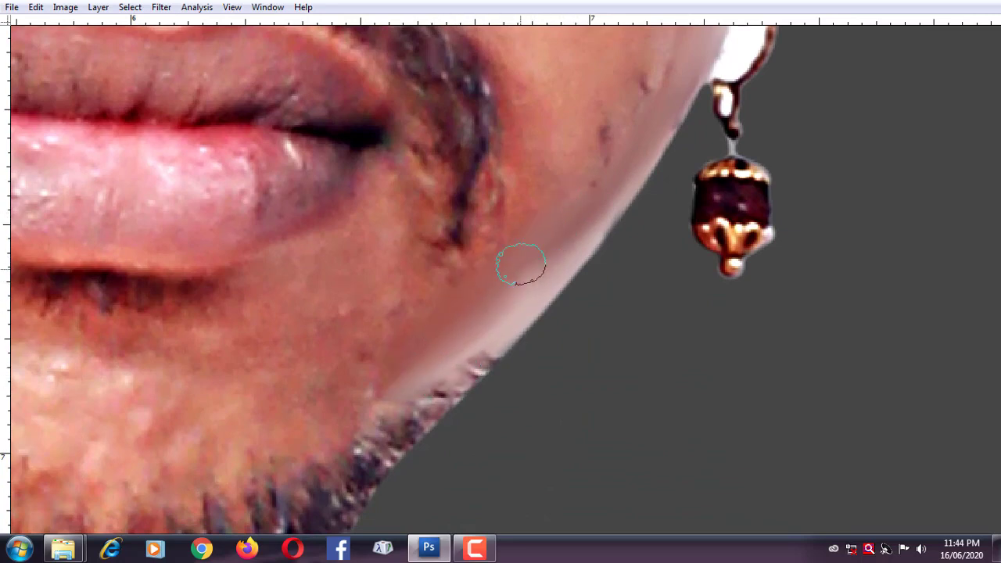
{"action": "scroll", "coordinate": [461, 404], "scroll_direction": "up", "scroll_amount": 3}
{"action": "scroll", "coordinate": [461, 403], "scroll_direction": "right", "scroll_amount": 1}
{"action": "scroll", "coordinate": [485, 384], "scroll_direction": "up", "scroll_amount": 3}
{"action": "scroll", "coordinate": [485, 384], "scroll_direction": "right", "scroll_amount": 1}
{"action": "scroll", "coordinate": [556, 328], "scroll_direction": "up", "scroll_amount": 3}
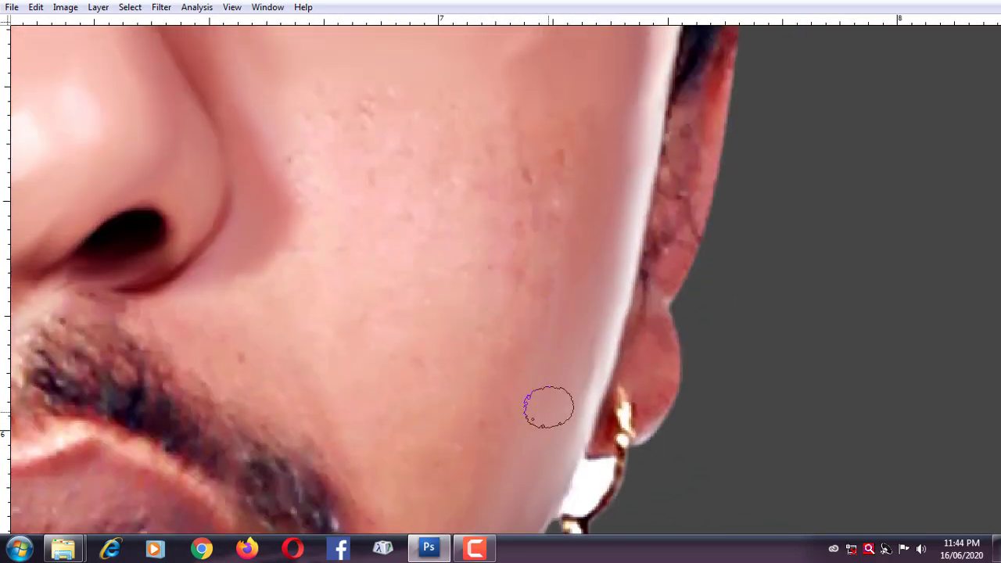
{"action": "scroll", "coordinate": [521, 353], "scroll_direction": "down", "scroll_amount": 2}
{"action": "left_click", "coordinate": [522, 318]}
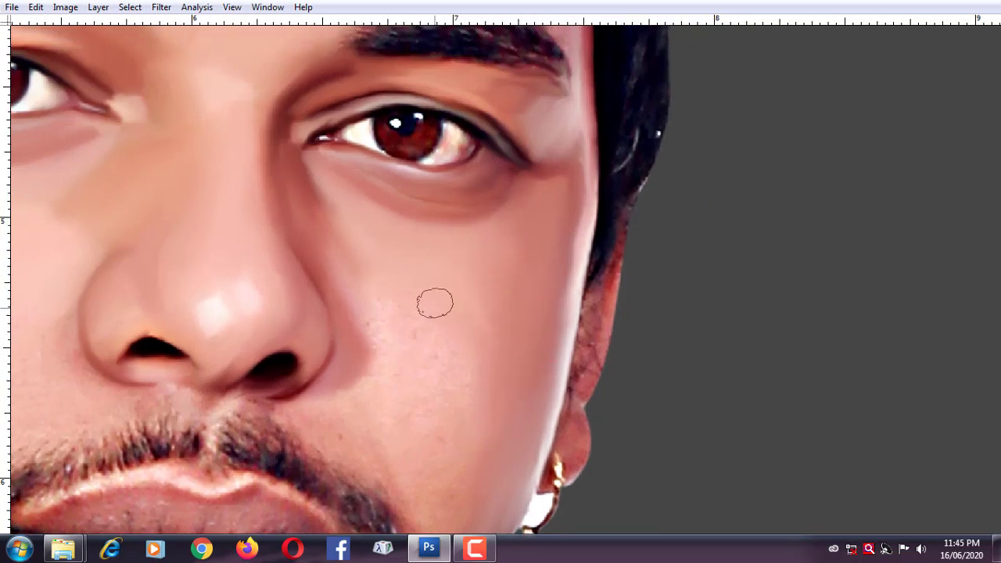
{"action": "scroll", "coordinate": [477, 368], "scroll_direction": "down", "scroll_amount": 3}
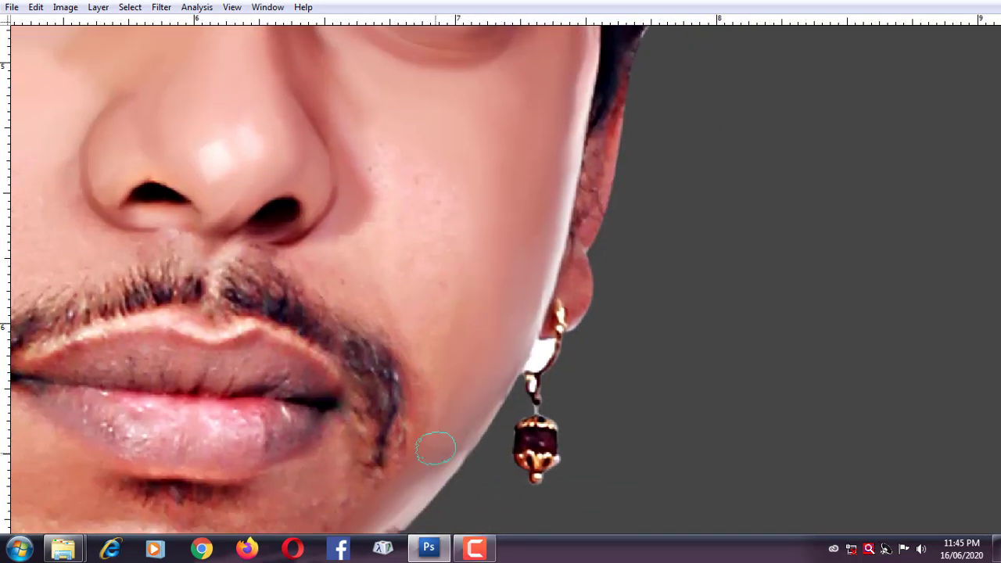
{"action": "scroll", "coordinate": [469, 344], "scroll_direction": "down", "scroll_amount": 2}
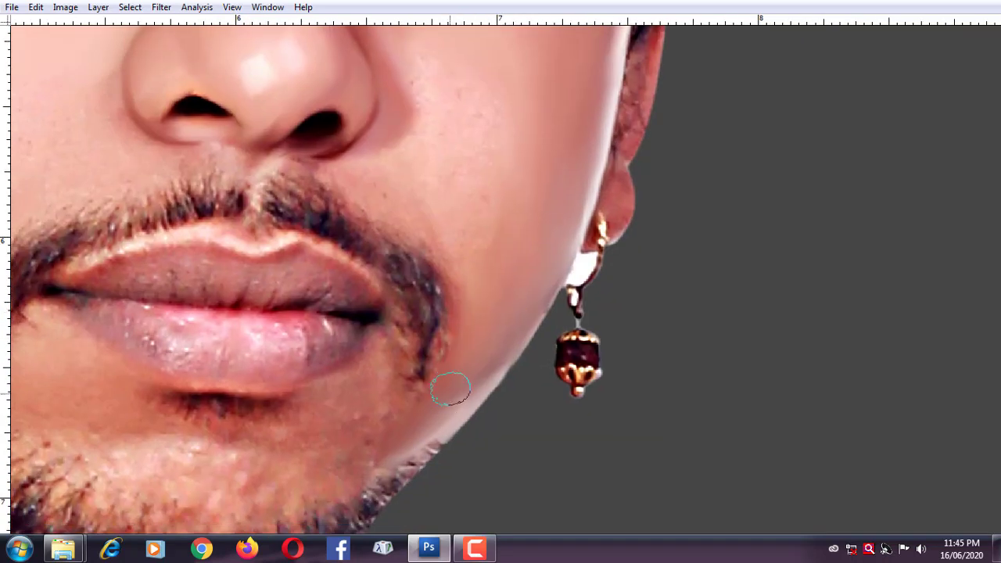
{"action": "scroll", "coordinate": [348, 394], "scroll_direction": "up", "scroll_amount": 1}
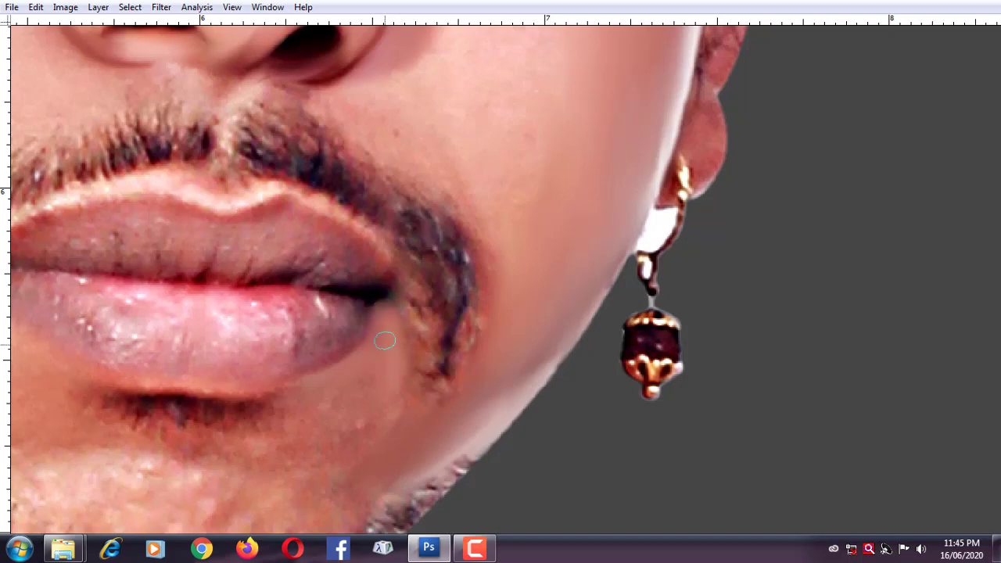
Cover the dark lip-corner shadow with skin tone.
{"action": "scroll", "coordinate": [235, 387], "scroll_direction": "up", "scroll_amount": 1}
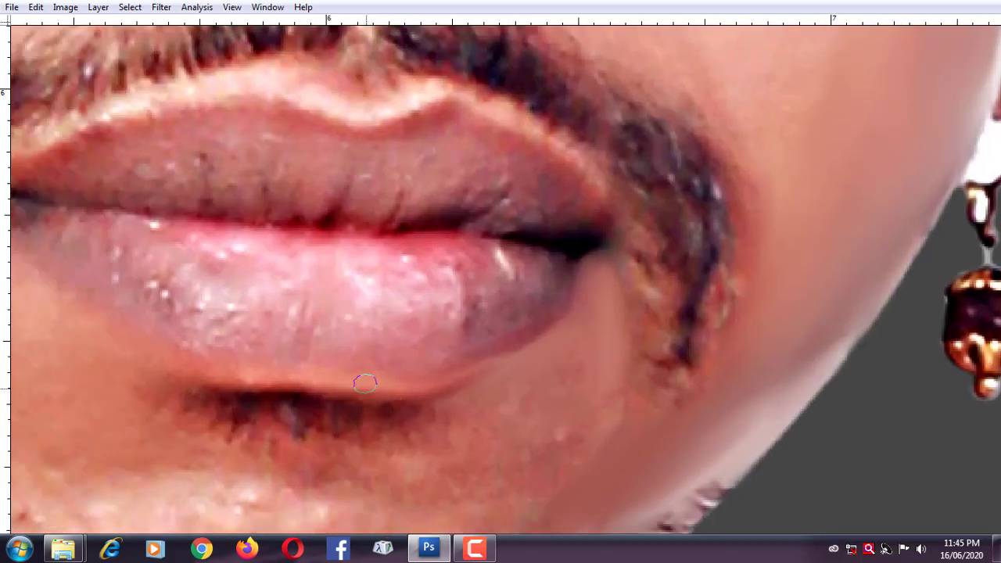
{"action": "scroll", "coordinate": [364, 380], "scroll_direction": "up", "scroll_amount": 1}
{"action": "left_click_drag", "start_coordinate": [281, 370], "coordinate": [282, 353]}
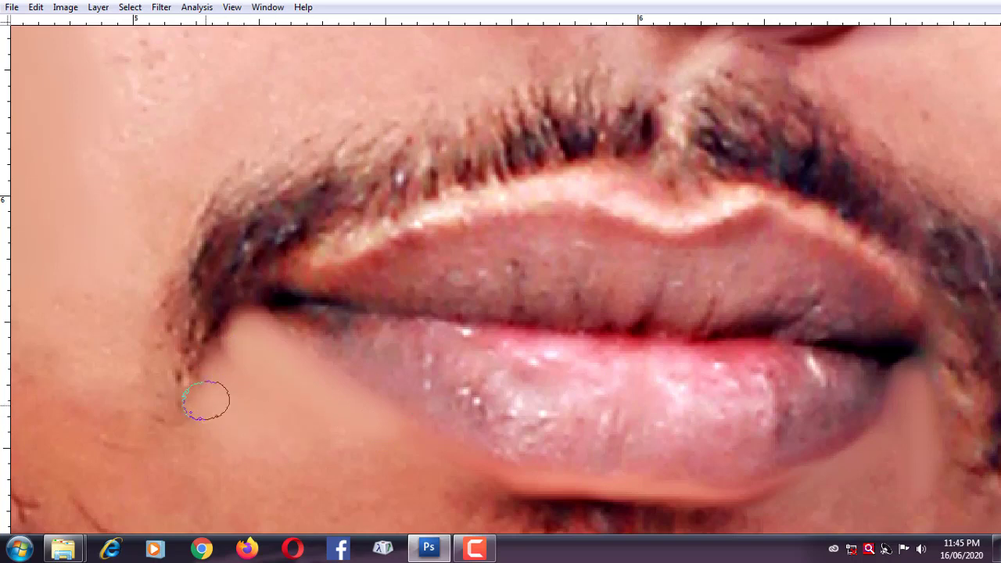
{"action": "left_click_drag", "start_coordinate": [407, 472], "coordinate": [277, 344]}
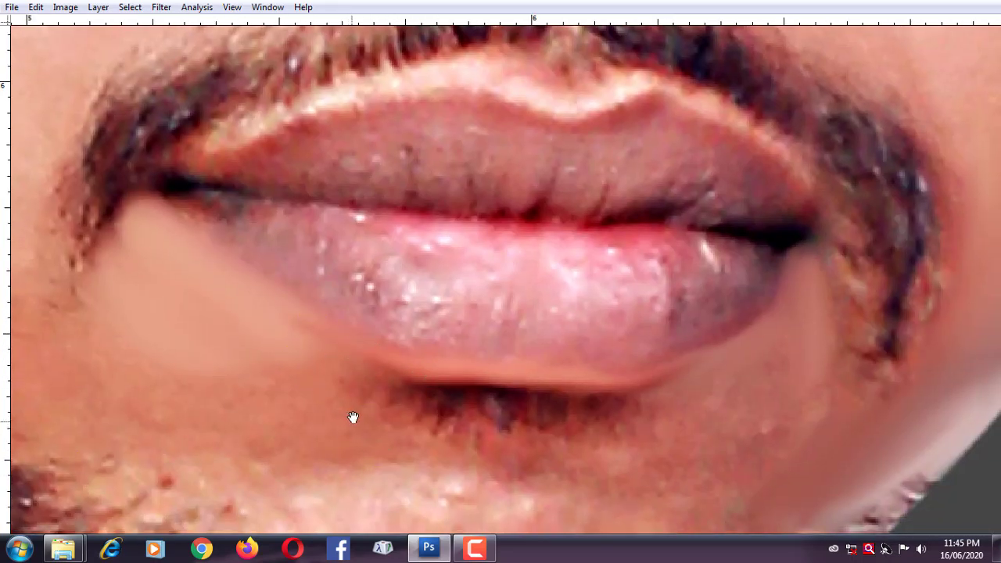
{"action": "left_click_drag", "start_coordinate": [353, 417], "coordinate": [470, 439]}
{"action": "left_click_drag", "start_coordinate": [366, 410], "coordinate": [217, 372]}
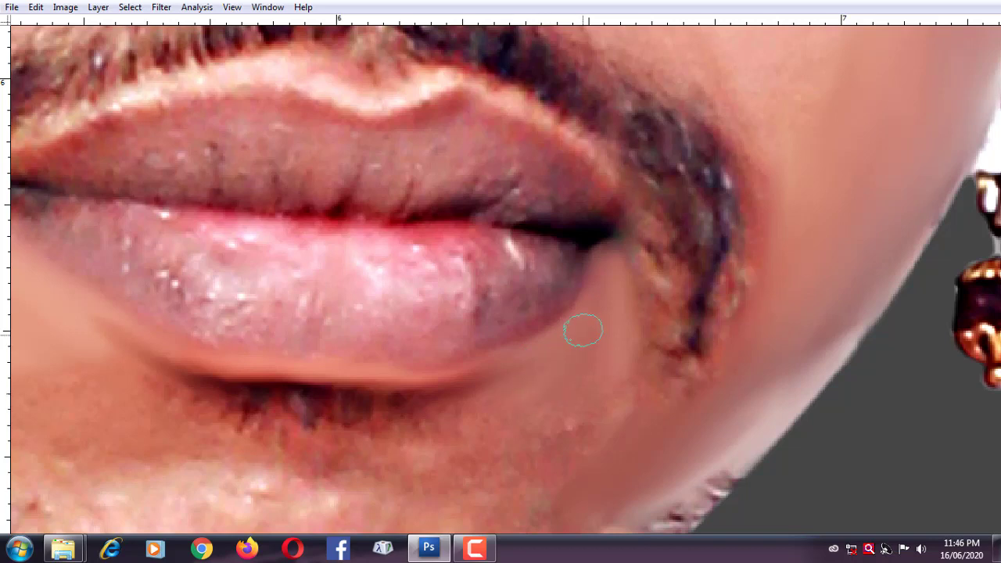
Smooth the skin below the lip corner and the beard-tip speck and stubble.
{"action": "mouse_move", "coordinate": [632, 276]}
{"action": "left_mouse_down"}
{"action": "mouse_move", "coordinate": [645, 334]}
{"action": "mouse_move", "coordinate": [648, 262]}
{"action": "left_mouse_up"}
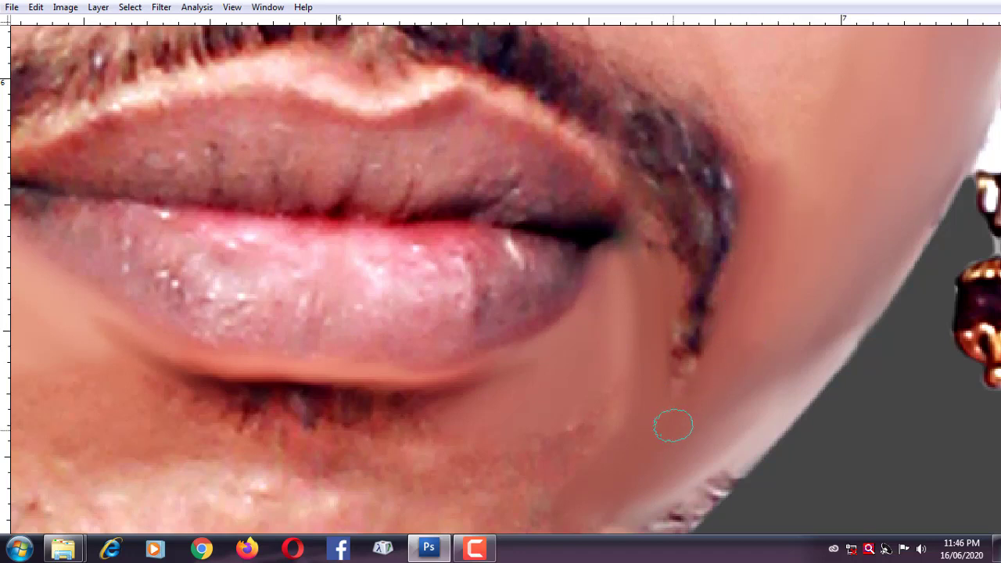
{"action": "left_click_drag", "start_coordinate": [673, 423], "coordinate": [670, 250]}
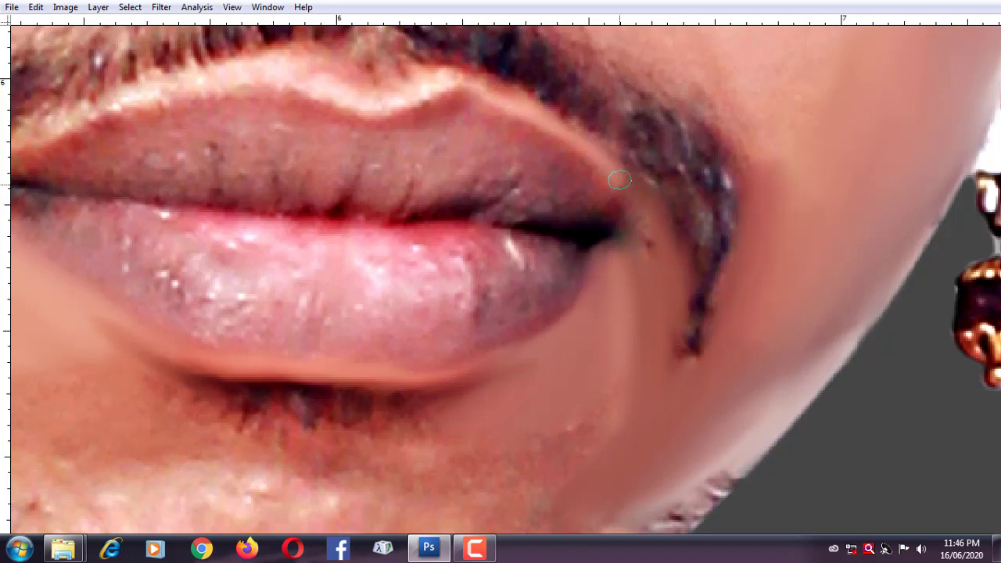
{"action": "left_click_drag", "start_coordinate": [619, 180], "coordinate": [576, 152]}
{"action": "left_click_drag", "start_coordinate": [605, 190], "coordinate": [675, 315]}
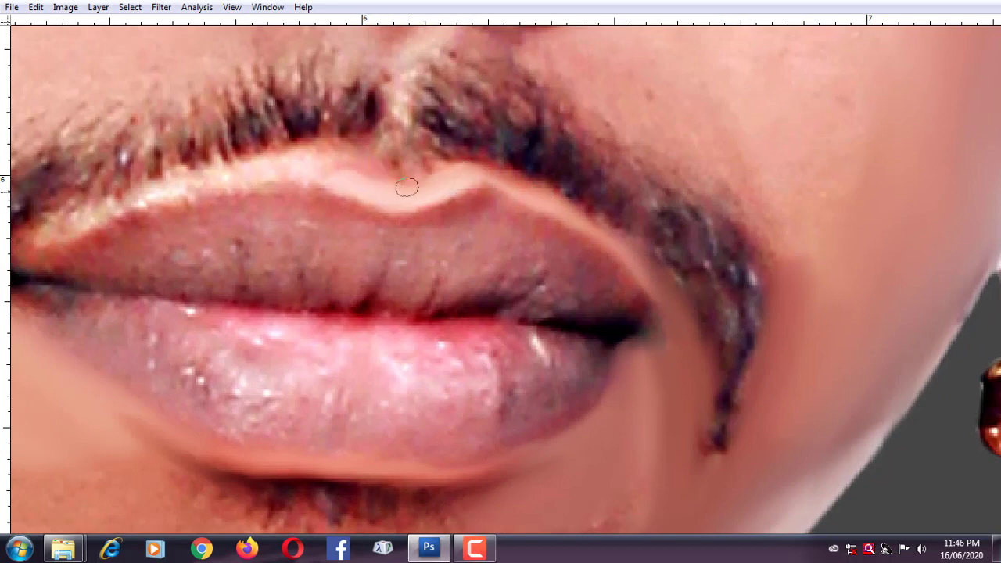
{"action": "left_click_drag", "start_coordinate": [351, 152], "coordinate": [445, 191]}
{"action": "mouse_move", "coordinate": [336, 208]}
{"action": "left_mouse_down"}
{"action": "mouse_move", "coordinate": [399, 242]}
{"action": "mouse_move", "coordinate": [493, 224]}
{"action": "left_mouse_up"}
With a larger brush, blend the stubble and shadow streaks under the lower lip toward the beard.
{"action": "key", "text": "bracketright"}
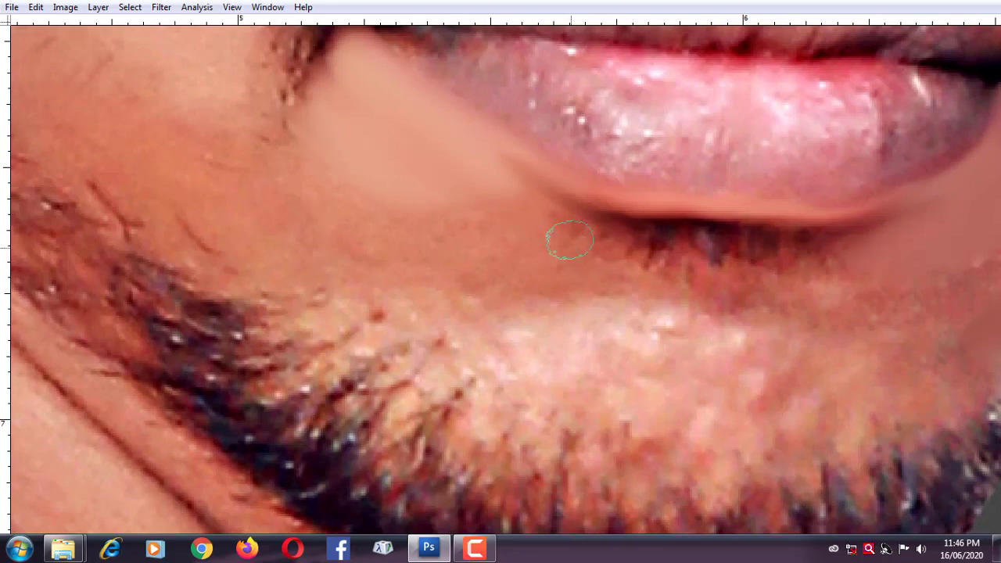
{"action": "mouse_move", "coordinate": [654, 241]}
{"action": "left_mouse_down"}
{"action": "mouse_move", "coordinate": [715, 240]}
{"action": "mouse_move", "coordinate": [769, 281]}
{"action": "mouse_move", "coordinate": [814, 258]}
{"action": "mouse_move", "coordinate": [823, 233]}
{"action": "left_mouse_up"}
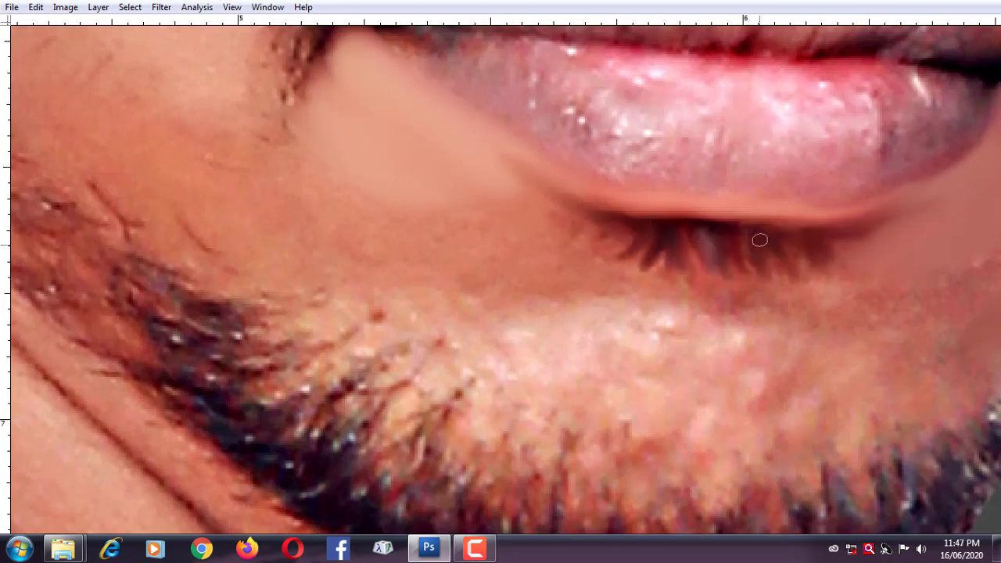
{"action": "key", "text": "bracketright"}
{"action": "key", "text": "bracketright"}
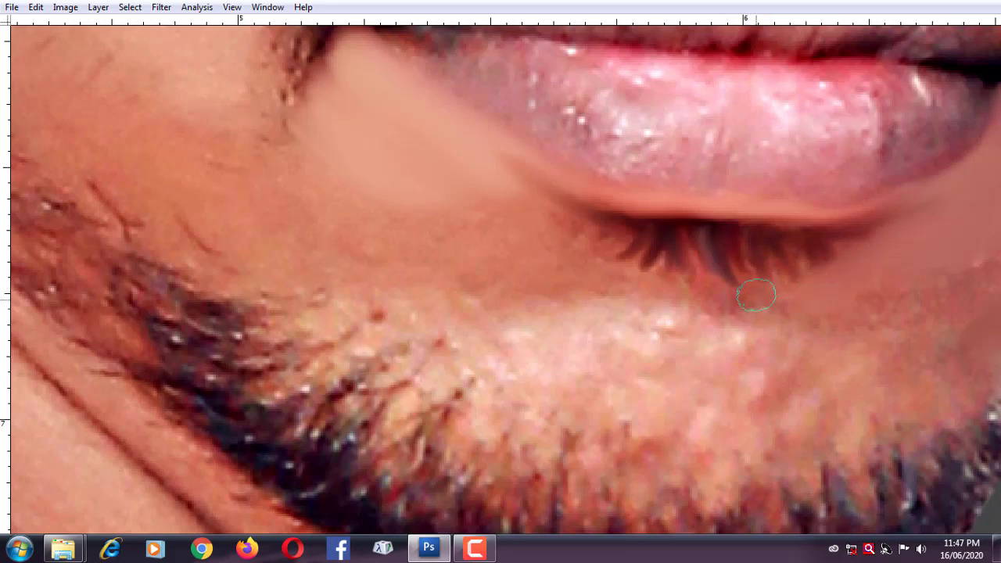
{"action": "left_click_drag", "start_coordinate": [665, 288], "coordinate": [864, 314]}
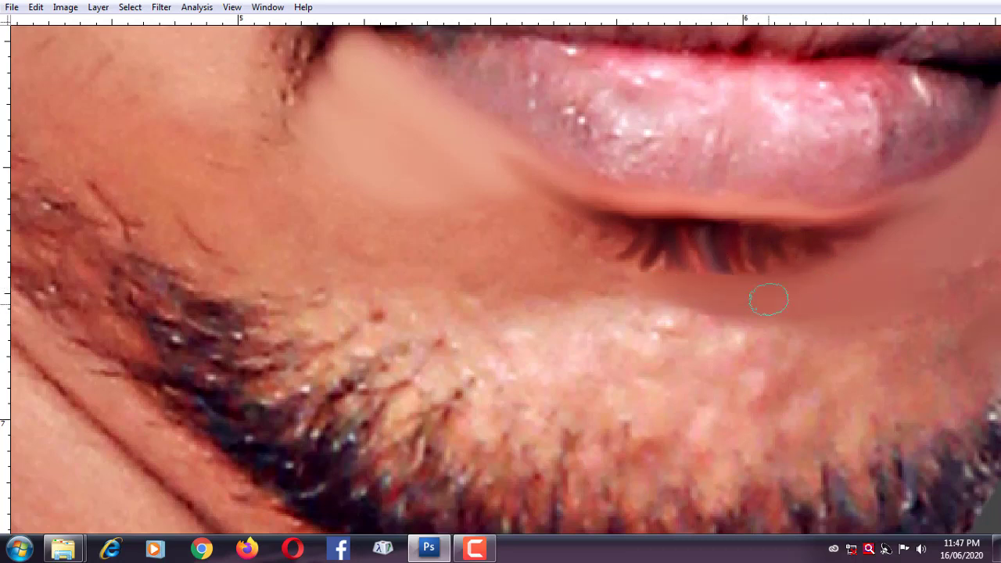
{"action": "left_click_drag", "start_coordinate": [509, 293], "coordinate": [528, 211]}
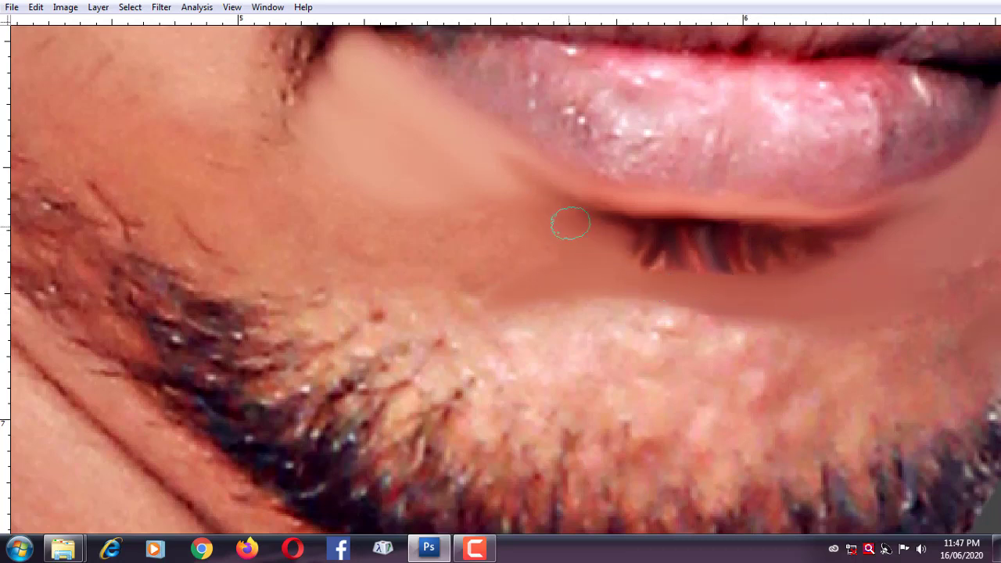
{"action": "left_click_drag", "start_coordinate": [434, 271], "coordinate": [355, 219]}
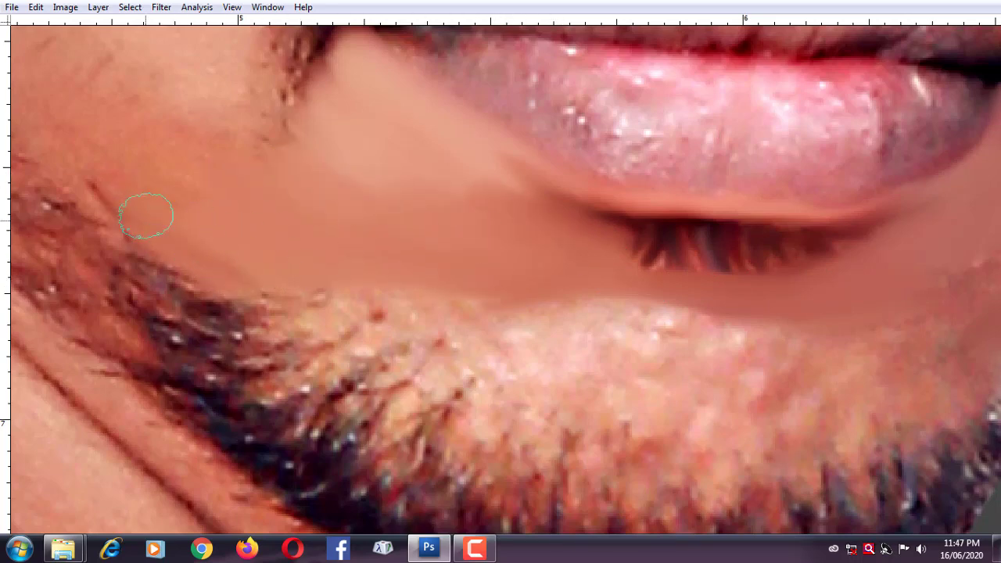
{"action": "left_click_drag", "start_coordinate": [145, 215], "coordinate": [259, 297]}
{"action": "key", "text": "ctrl+minus"}
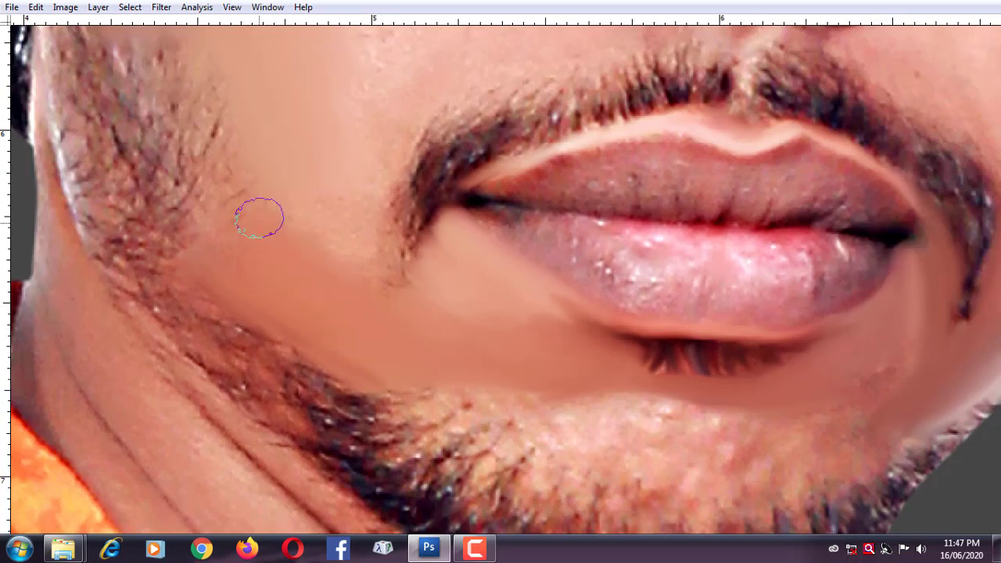
Smooth the cheek by the beard, the pores left of the nose, and the lower cheek.
{"action": "mouse_move", "coordinate": [215, 234]}
{"action": "left_mouse_down"}
{"action": "mouse_move", "coordinate": [308, 180]}
{"action": "mouse_move", "coordinate": [242, 240]}
{"action": "left_mouse_up"}
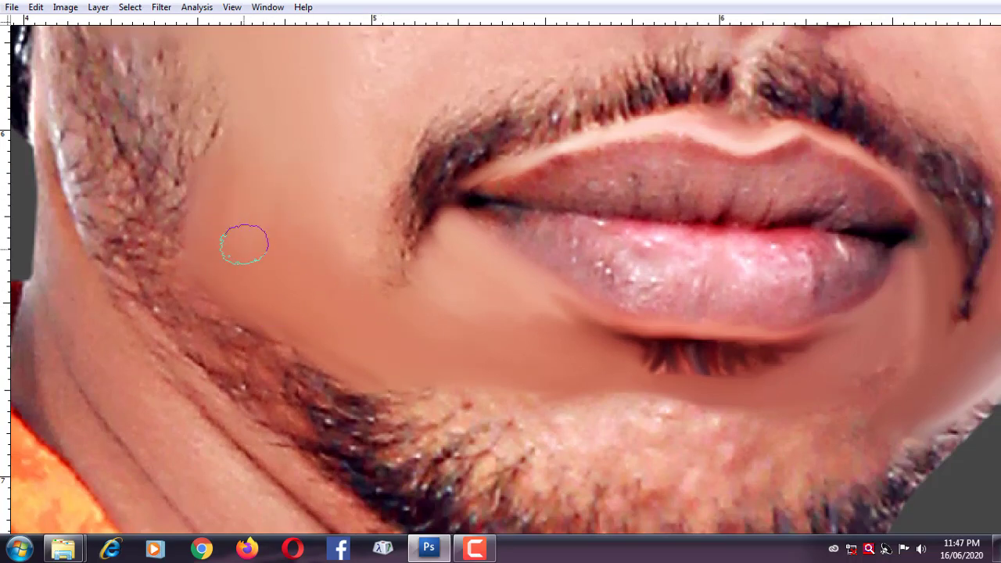
{"action": "left_click_drag", "start_coordinate": [329, 110], "coordinate": [344, 278]}
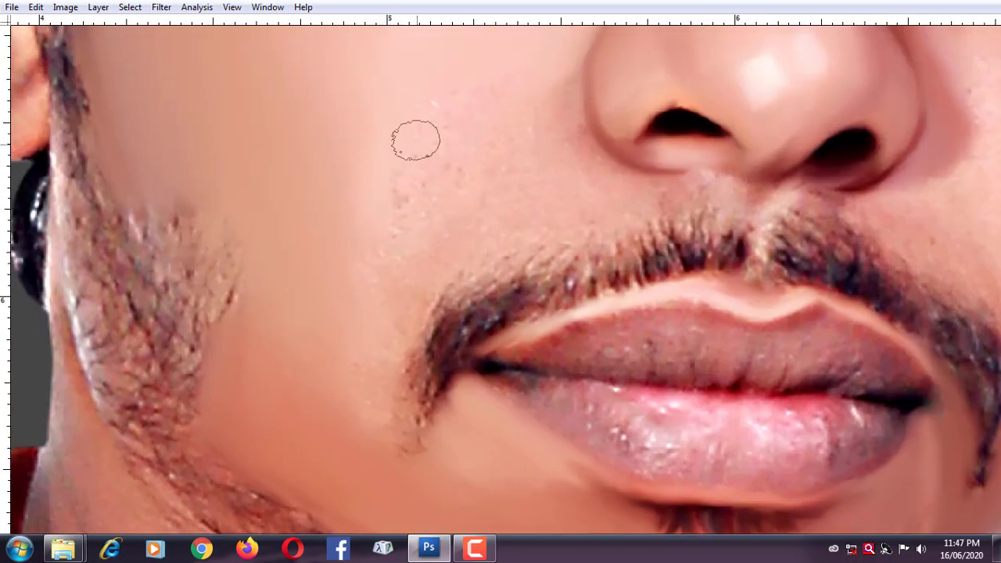
{"action": "left_click_drag", "start_coordinate": [451, 150], "coordinate": [443, 69]}
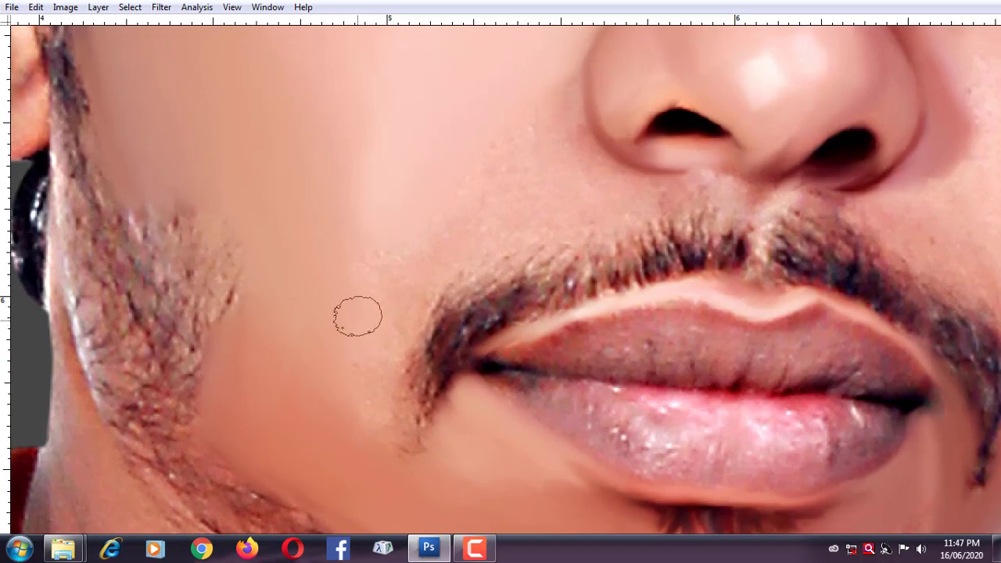
{"action": "left_click_drag", "start_coordinate": [374, 425], "coordinate": [344, 398]}
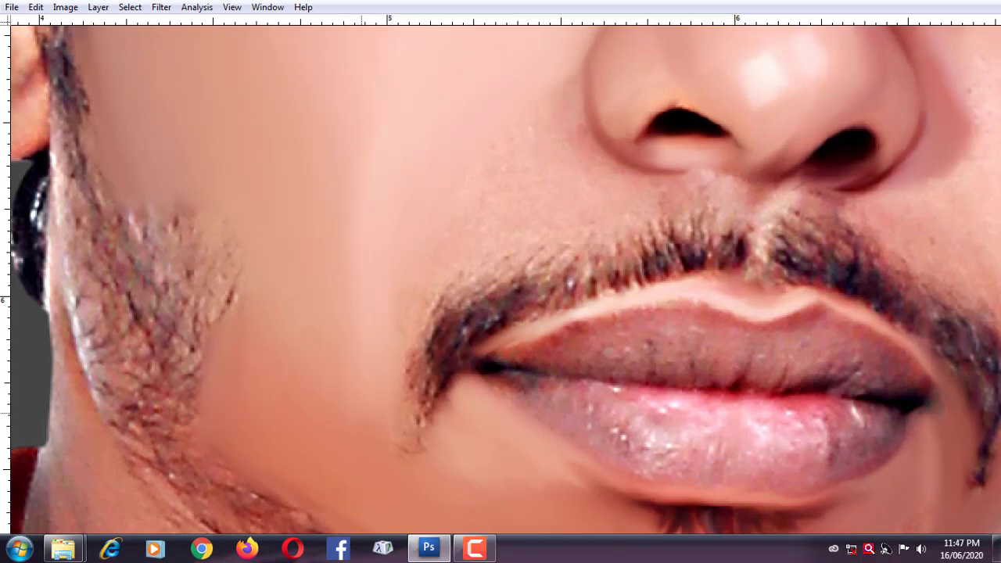
{"action": "scroll", "coordinate": [287, 420], "scroll_direction": "down", "scroll_amount": 2}
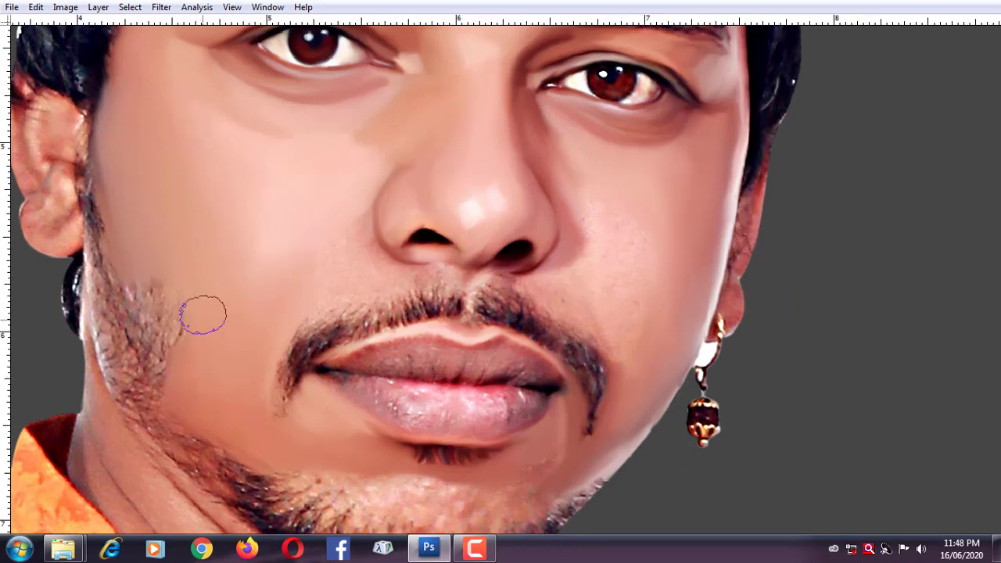
{"action": "left_click_drag", "start_coordinate": [201, 313], "coordinate": [181, 288]}
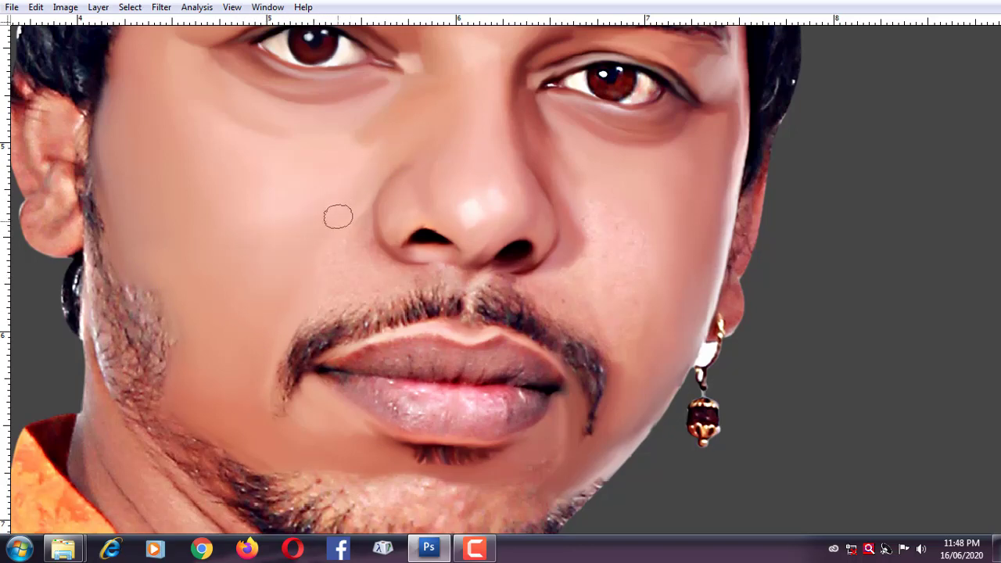
{"action": "scroll", "coordinate": [340, 215], "scroll_direction": "up", "scroll_amount": 1}
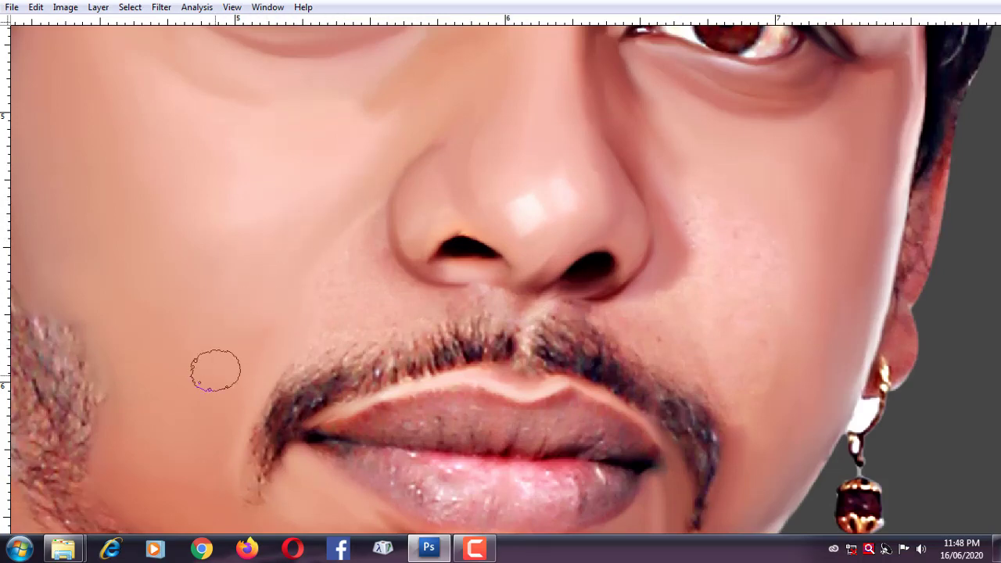
Shrink the brush and blend the crease from the moustache edge up toward the nostril.
{"action": "scroll", "coordinate": [336, 195], "scroll_direction": "up", "scroll_amount": 1}
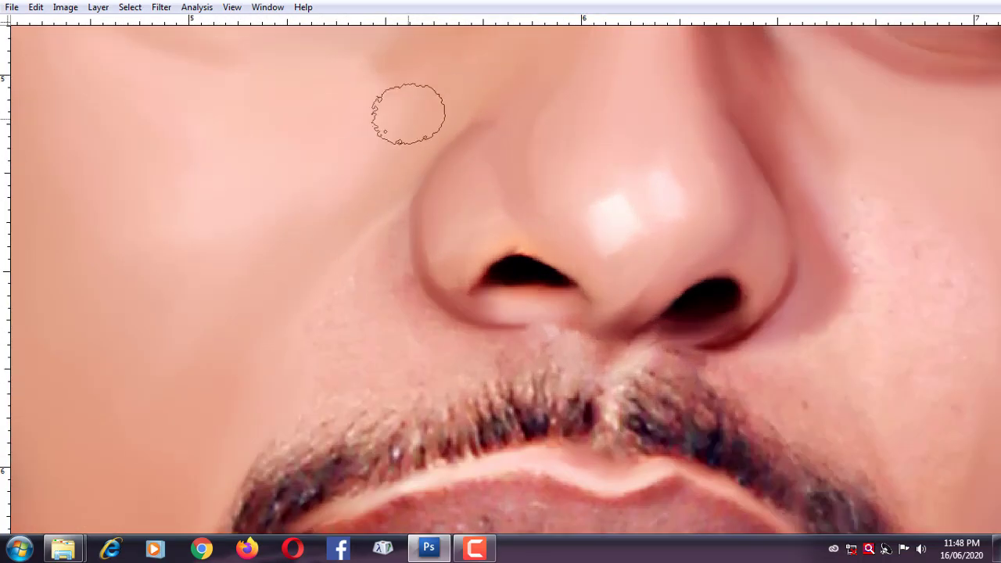
{"action": "scroll", "coordinate": [408, 113], "scroll_direction": "down", "scroll_amount": 2}
{"action": "scroll", "coordinate": [409, 113], "scroll_direction": "left", "scroll_amount": 2}
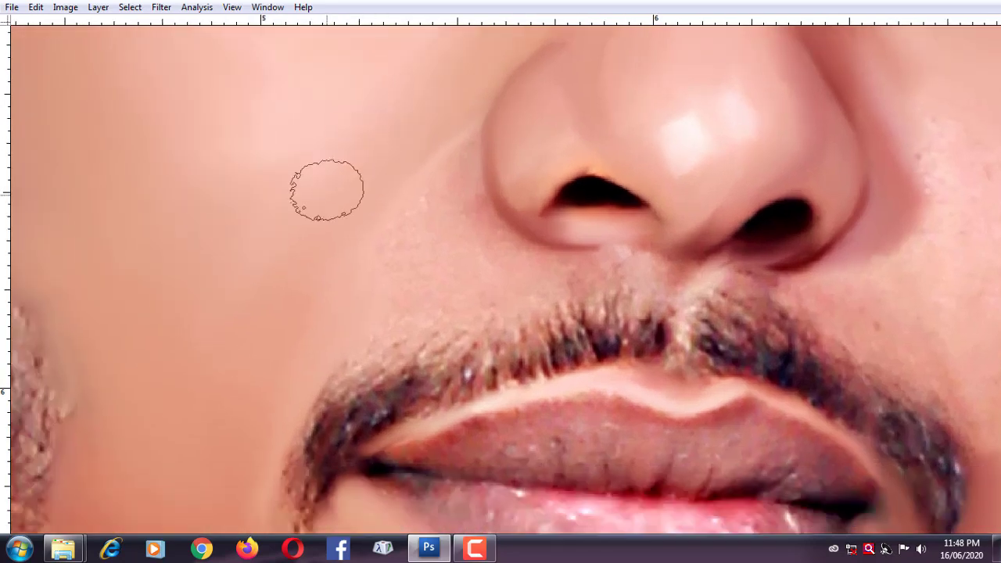
{"action": "scroll", "coordinate": [327, 191], "scroll_direction": "down", "scroll_amount": 1}
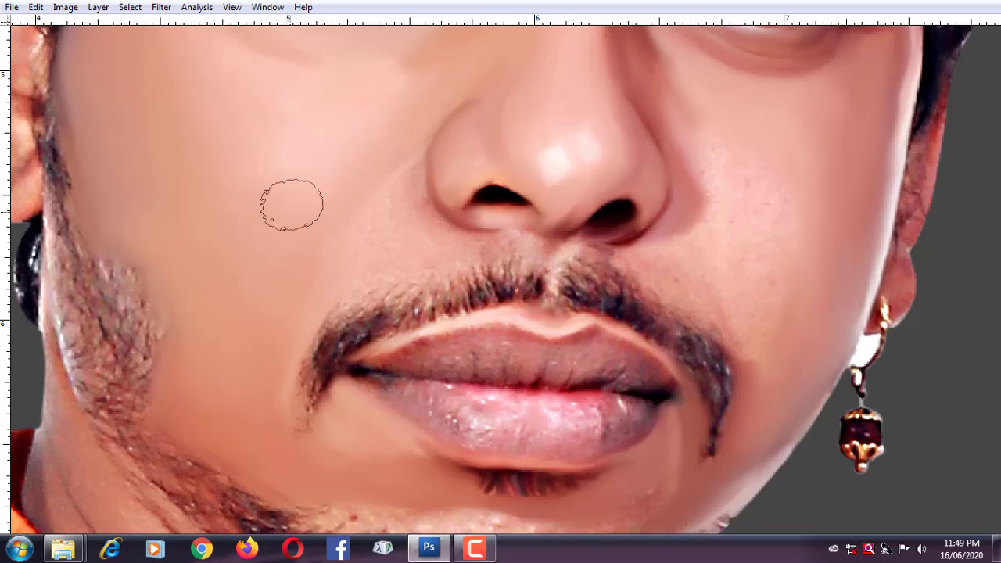
{"action": "scroll", "coordinate": [291, 139], "scroll_direction": "up", "scroll_amount": 3}
{"action": "scroll", "coordinate": [290, 139], "scroll_direction": "right", "scroll_amount": 2}
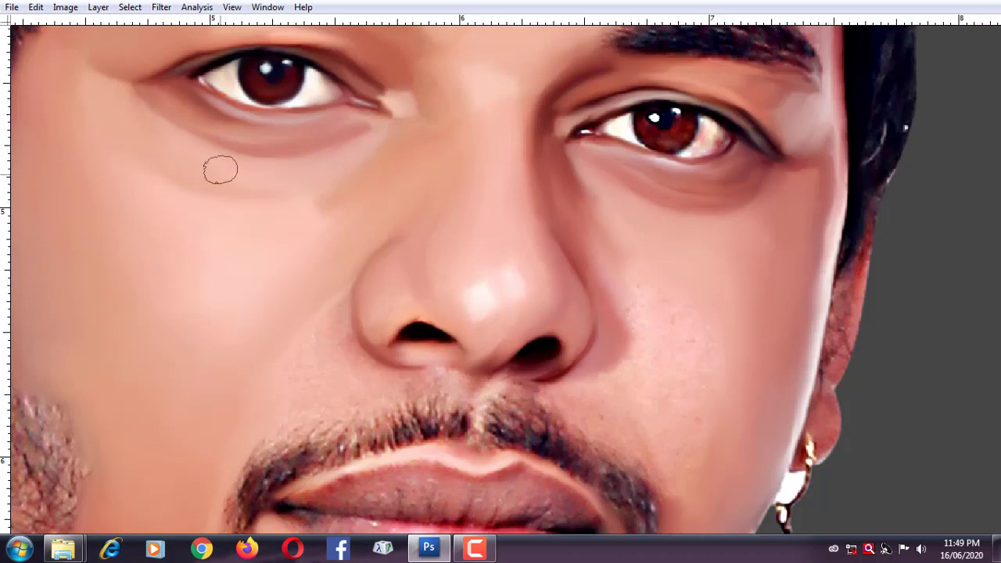
{"action": "scroll", "coordinate": [353, 187], "scroll_direction": "down", "scroll_amount": 3}
{"action": "scroll", "coordinate": [279, 251], "scroll_direction": "up", "scroll_amount": 3}
{"action": "scroll", "coordinate": [336, 212], "scroll_direction": "up", "scroll_amount": 2}
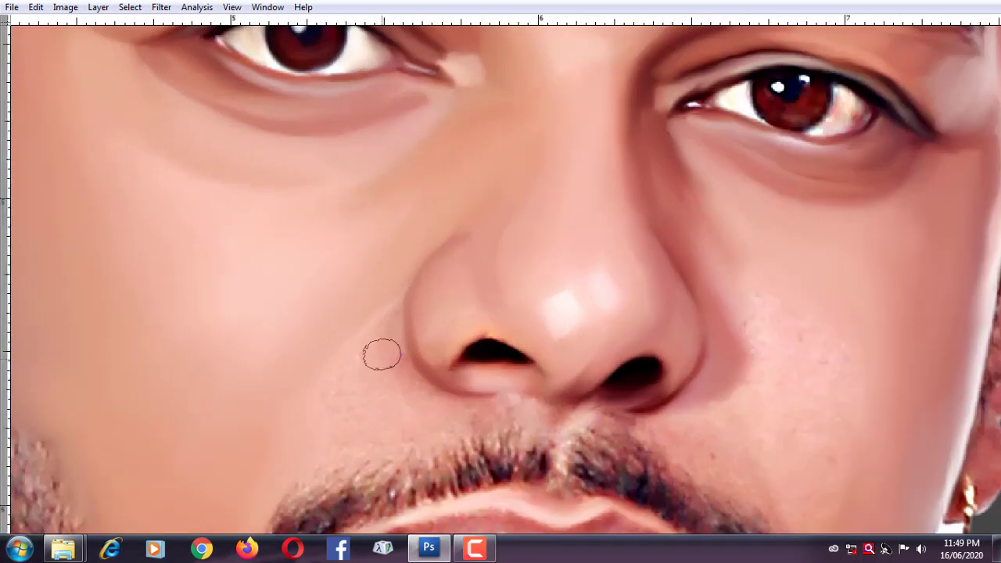
{"action": "key", "text": "bracketleft"}
{"action": "key", "text": "bracketleft"}
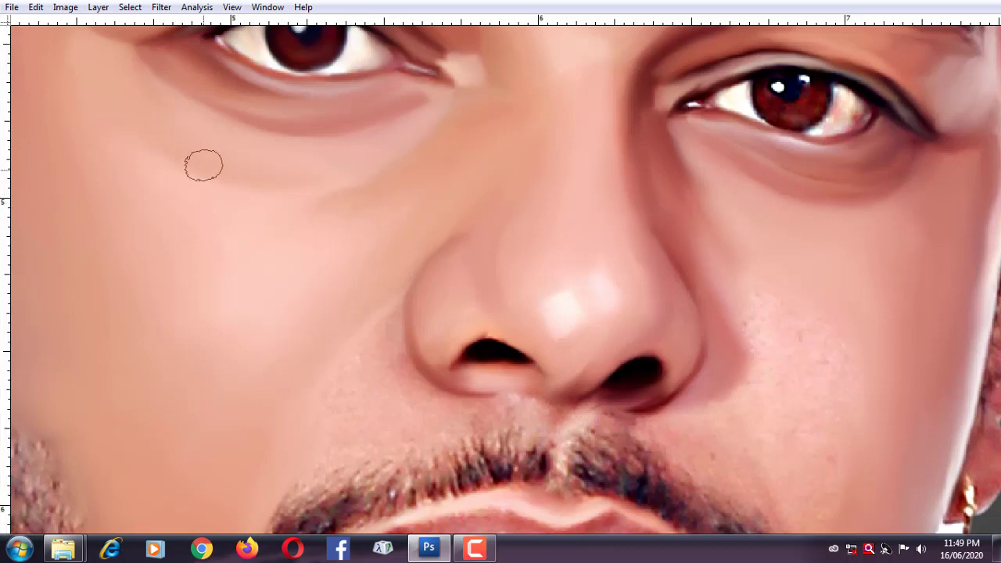
{"action": "scroll", "coordinate": [274, 230], "scroll_direction": "down", "scroll_amount": 2}
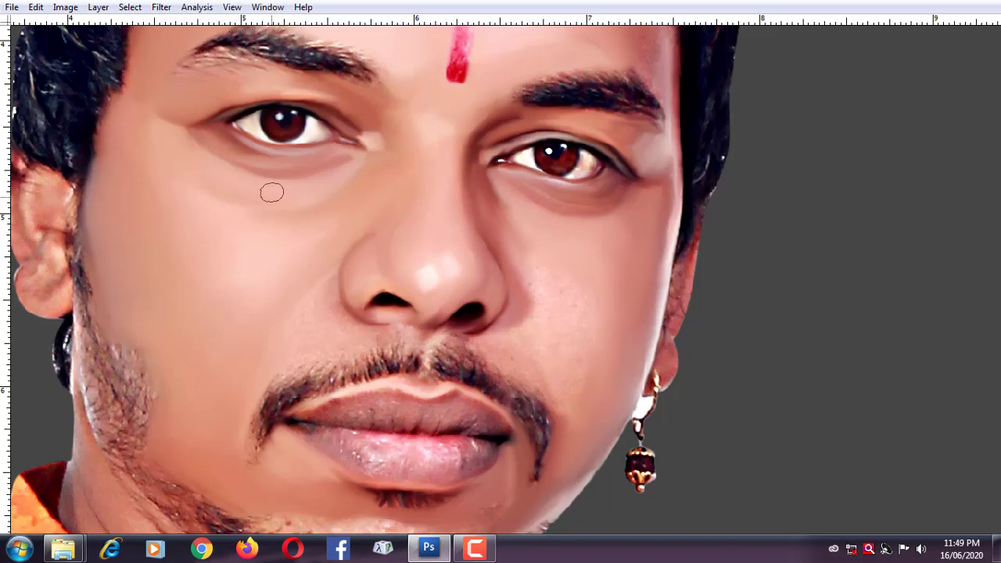
{"action": "scroll", "coordinate": [272, 192], "scroll_direction": "up", "scroll_amount": 2}
{"action": "scroll", "coordinate": [503, 253], "scroll_direction": "down", "scroll_amount": 2}
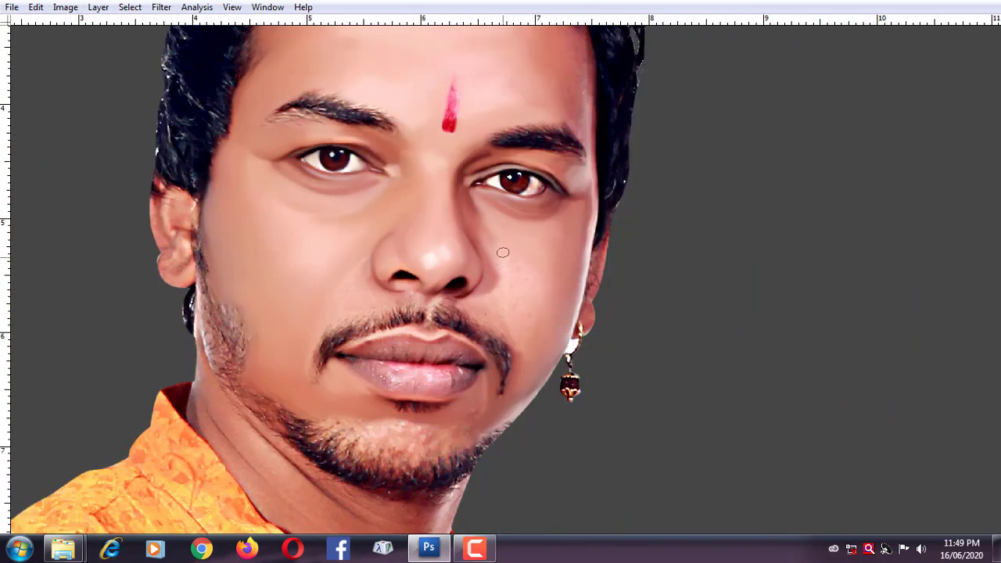
{"action": "scroll", "coordinate": [478, 240], "scroll_direction": "up", "scroll_amount": 1}
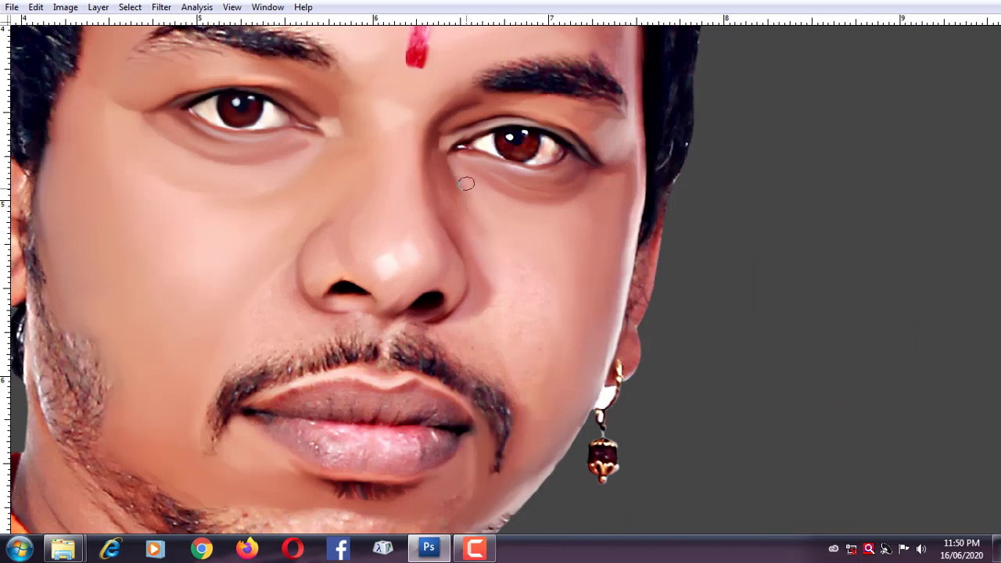
{"action": "scroll", "coordinate": [485, 211], "scroll_direction": "up", "scroll_amount": 1}
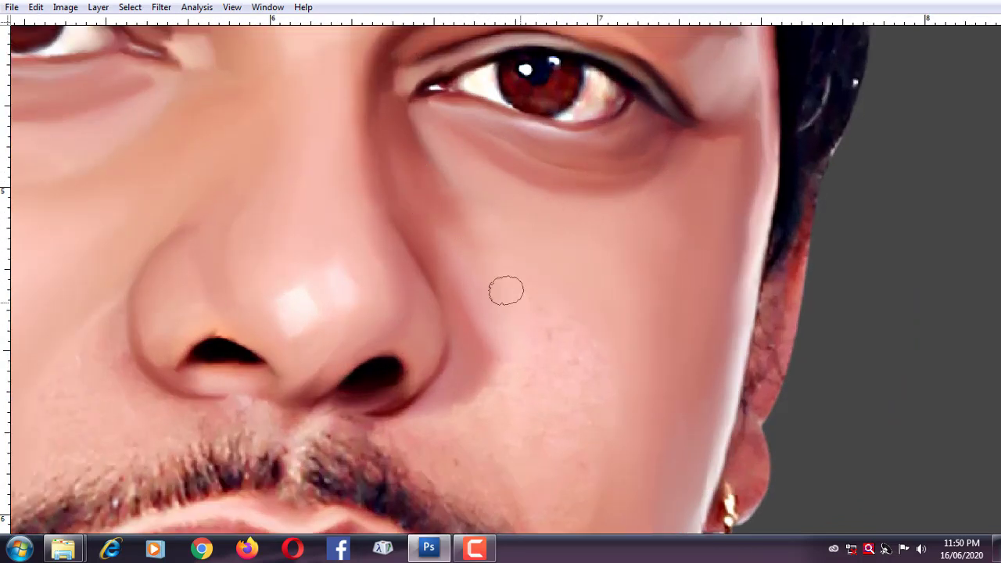
{"action": "scroll", "coordinate": [520, 281], "scroll_direction": "down", "scroll_amount": 3}
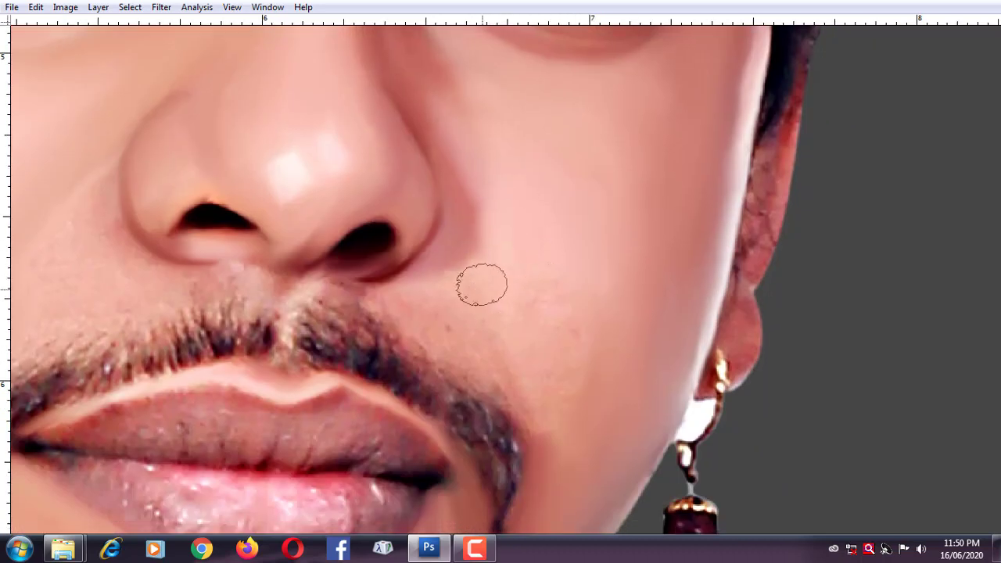
{"action": "key", "text": "bracketleft"}
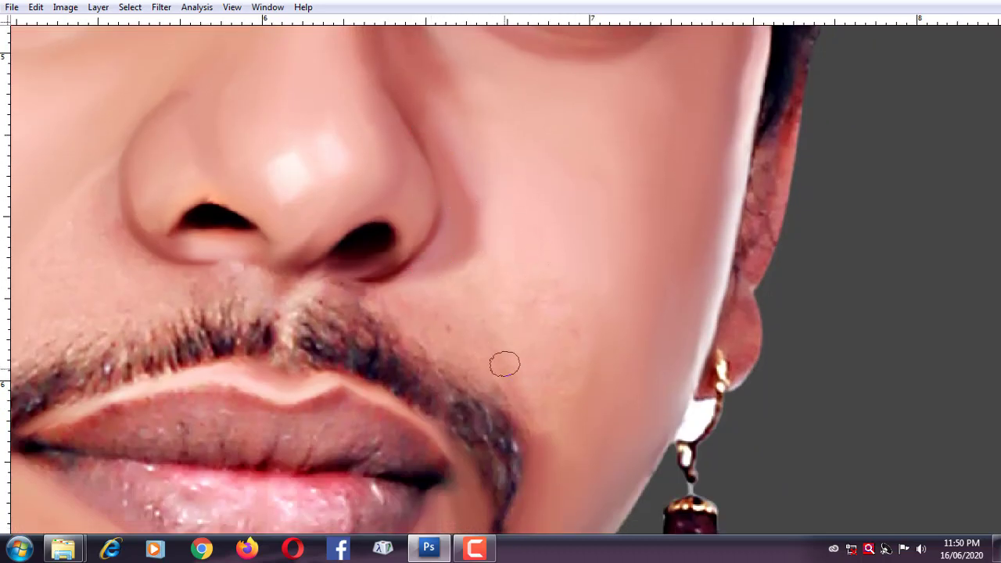
{"action": "key", "text": "bracketleft"}
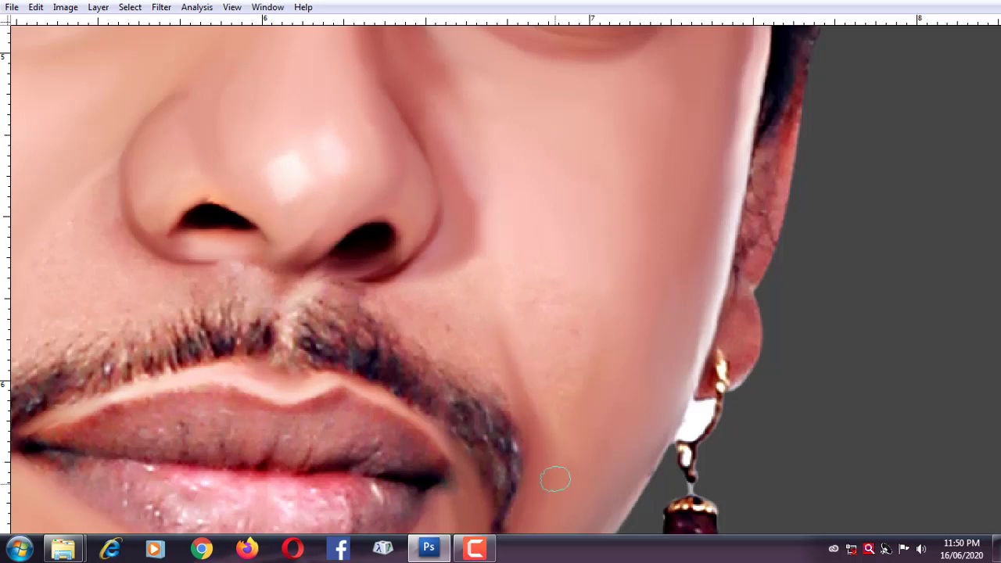
{"action": "left_click_drag", "start_coordinate": [520, 407], "coordinate": [487, 274]}
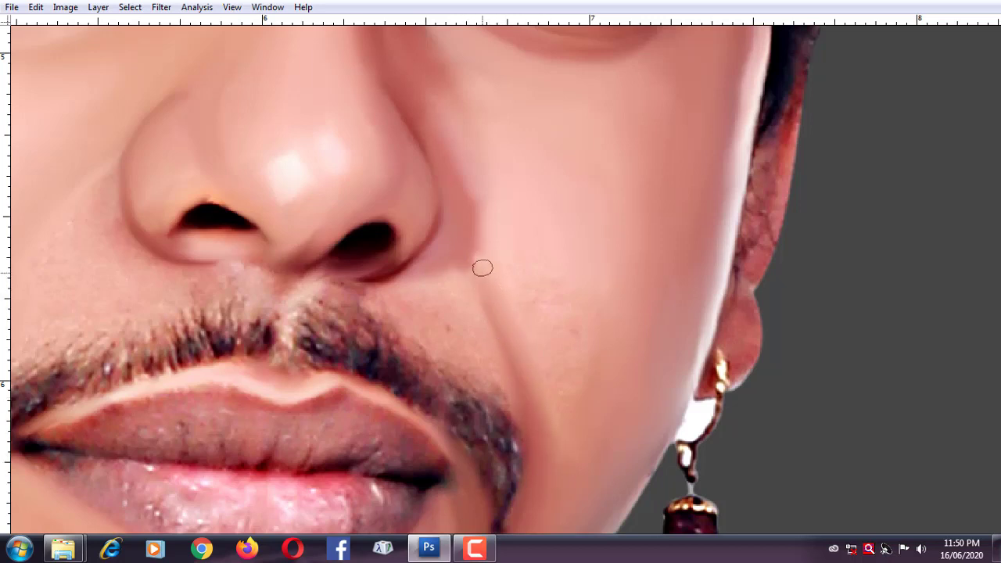
Zoom out to the whole face and show the hidden tool panels again.
{"action": "key", "text": "bracketright"}
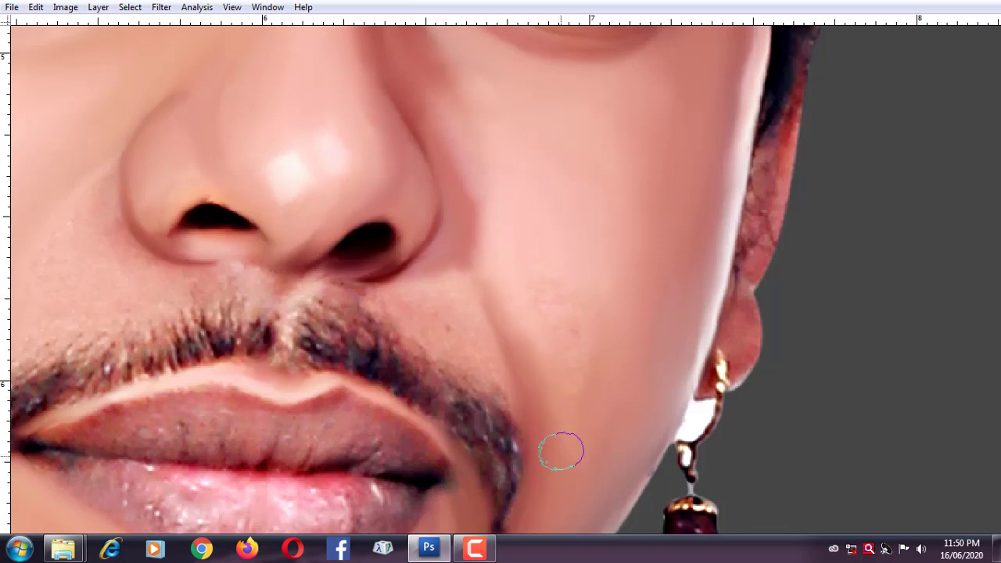
{"action": "key", "text": "ctrl+0"}
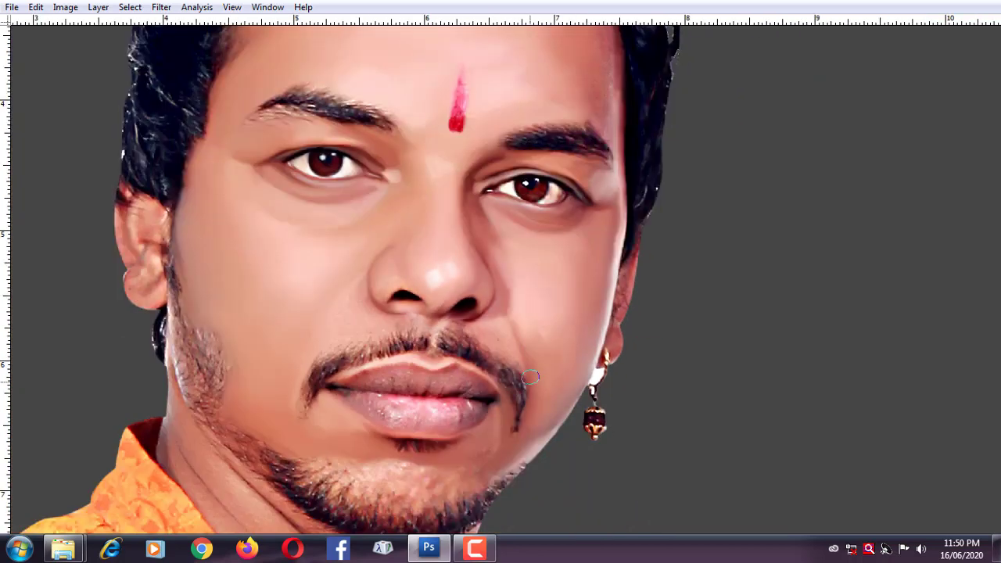
{"action": "scroll", "coordinate": [532, 319], "scroll_direction": "up", "scroll_amount": 3}
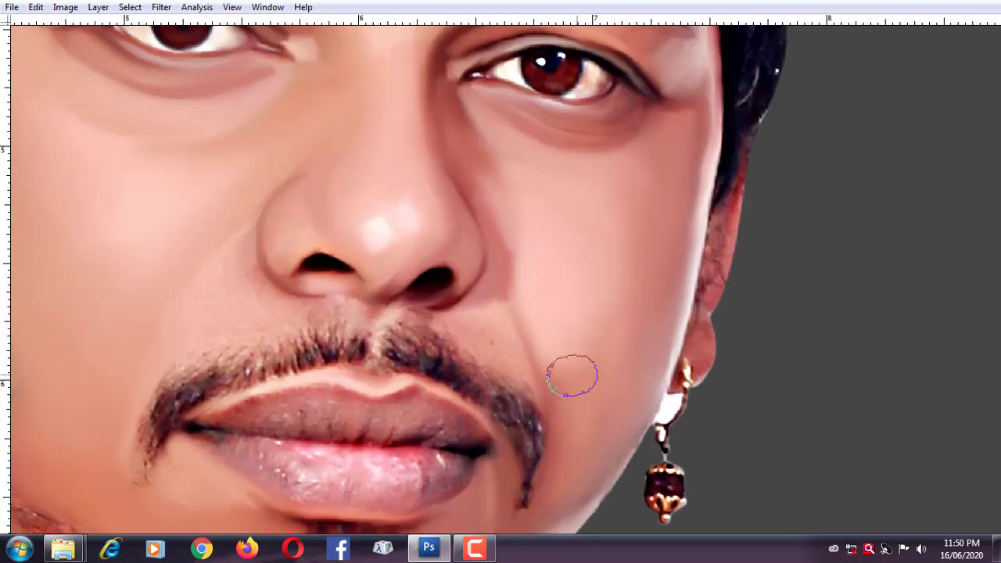
{"action": "key", "text": "Tab"}
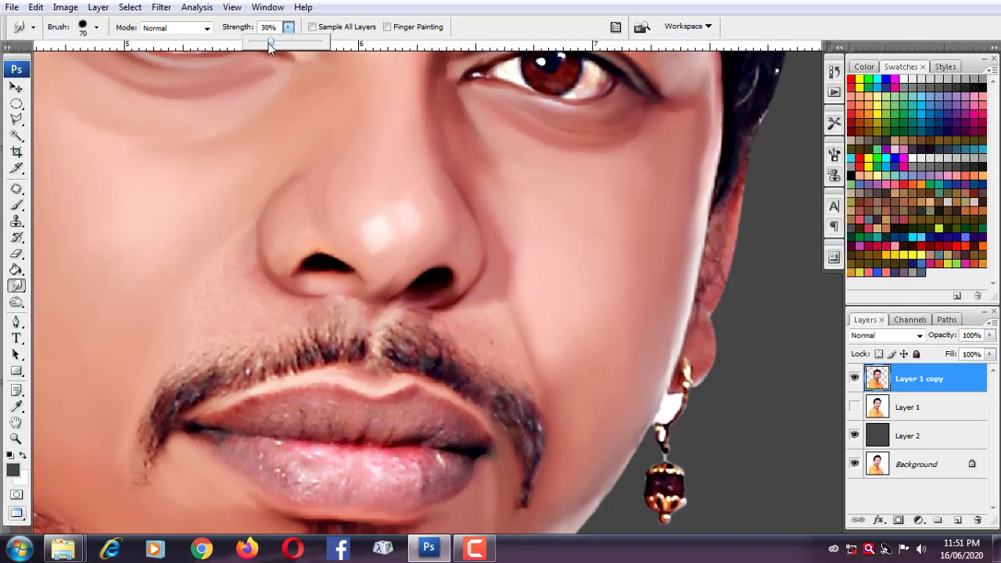
Smudge a streak through the moustache centre with a size-20 brush; set strength to 69%.
{"action": "key", "text": "bracketleft"}
{"action": "key", "text": "bracketleft"}
{"action": "scroll", "coordinate": [547, 313], "scroll_direction": "up", "scroll_amount": 1}
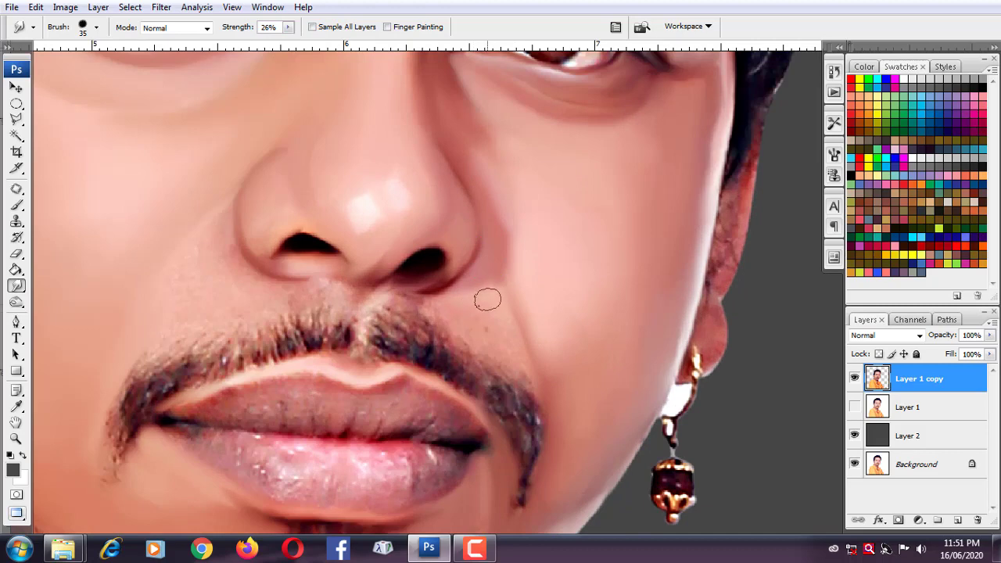
{"action": "key", "text": "bracketleft"}
{"action": "scroll", "coordinate": [460, 314], "scroll_direction": "up", "scroll_amount": 1}
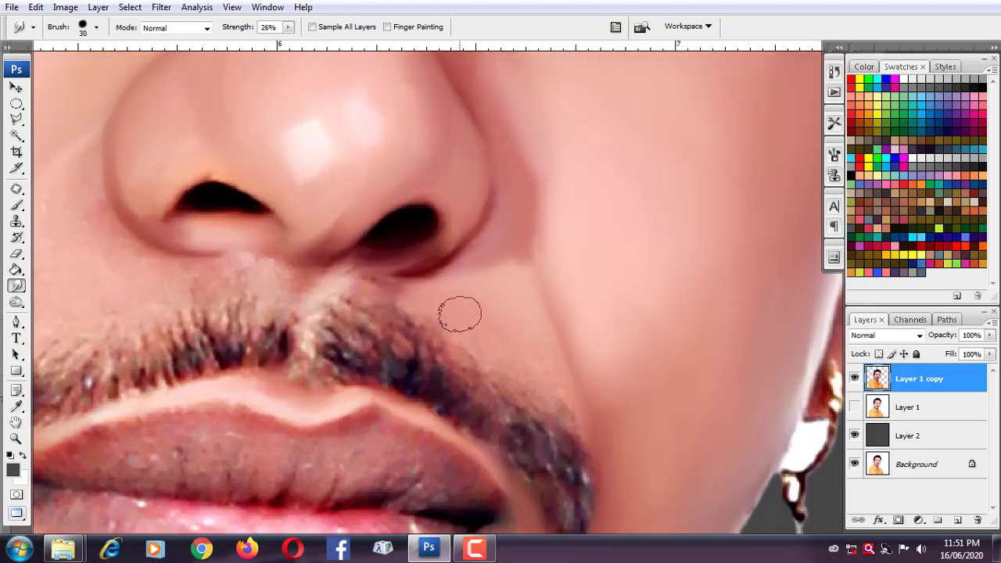
{"action": "key", "text": "bracketleft"}
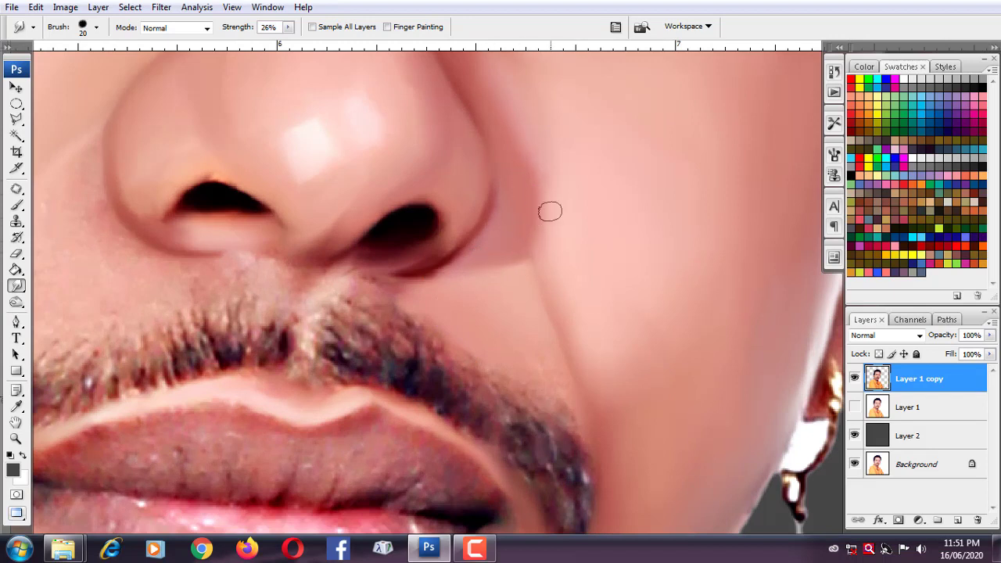
{"action": "key", "text": "bracketright"}
{"action": "key", "text": "bracketleft"}
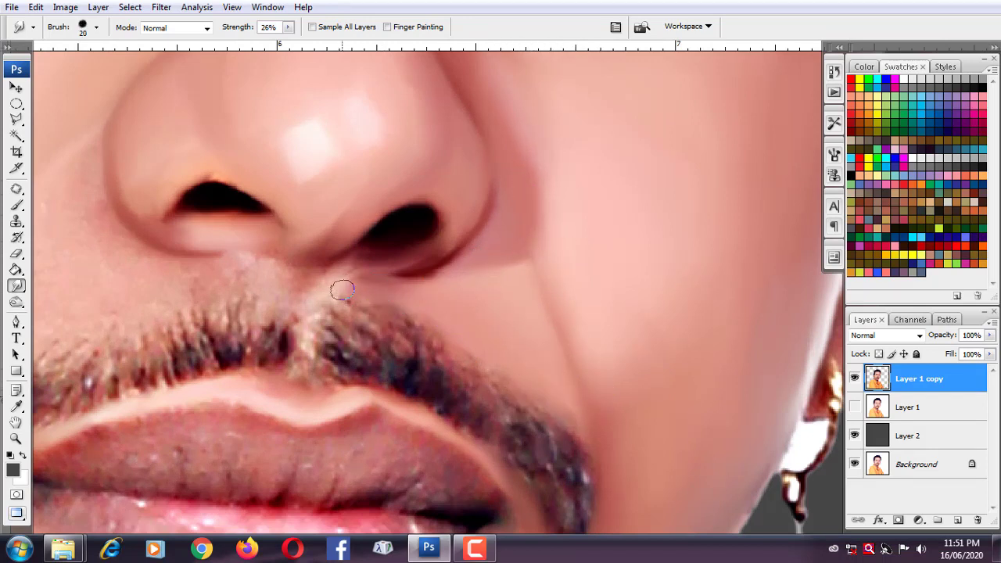
{"action": "left_click_drag", "start_coordinate": [344, 265], "coordinate": [318, 386]}
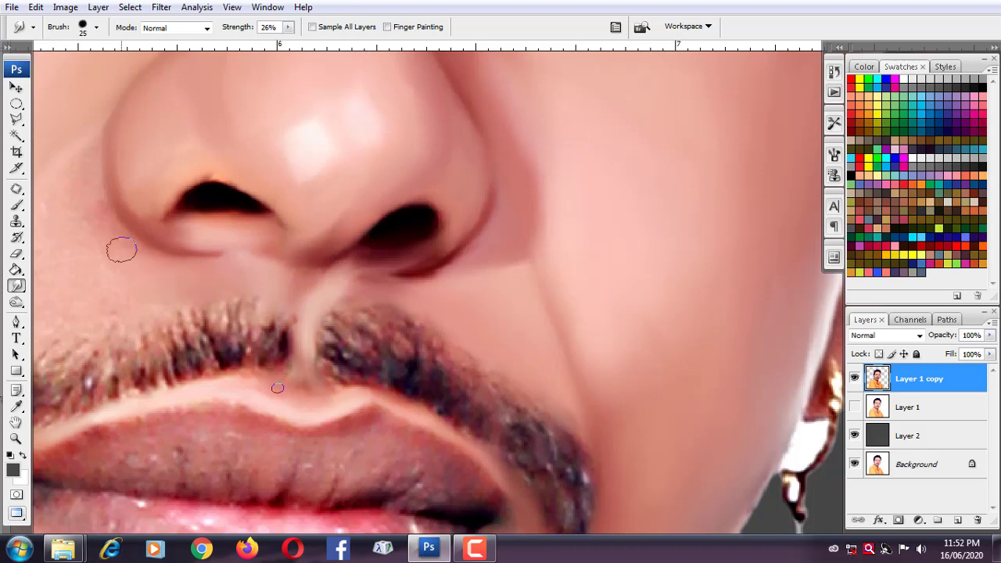
{"action": "left_click", "coordinate": [288, 27]}
{"action": "left_click", "coordinate": [192, 311]}
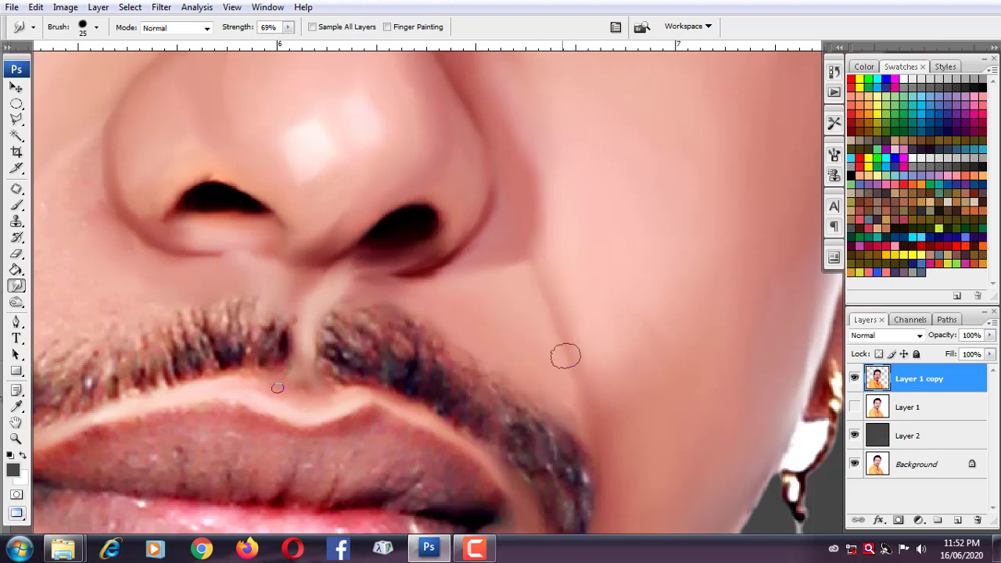
Enlarge the brush and smooth the skin along the nose crease.
{"action": "scroll", "coordinate": [492, 219], "scroll_direction": "left", "scroll_amount": 5}
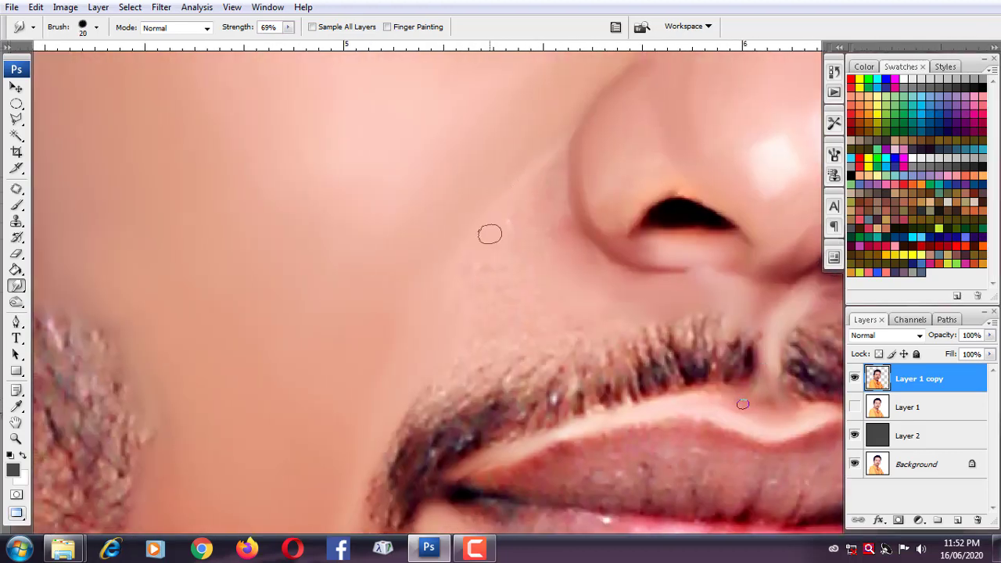
{"action": "key", "text": "bracketright"}
{"action": "scroll", "coordinate": [558, 142], "scroll_direction": "down", "scroll_amount": 1}
{"action": "scroll", "coordinate": [548, 156], "scroll_direction": "down", "scroll_amount": 1}
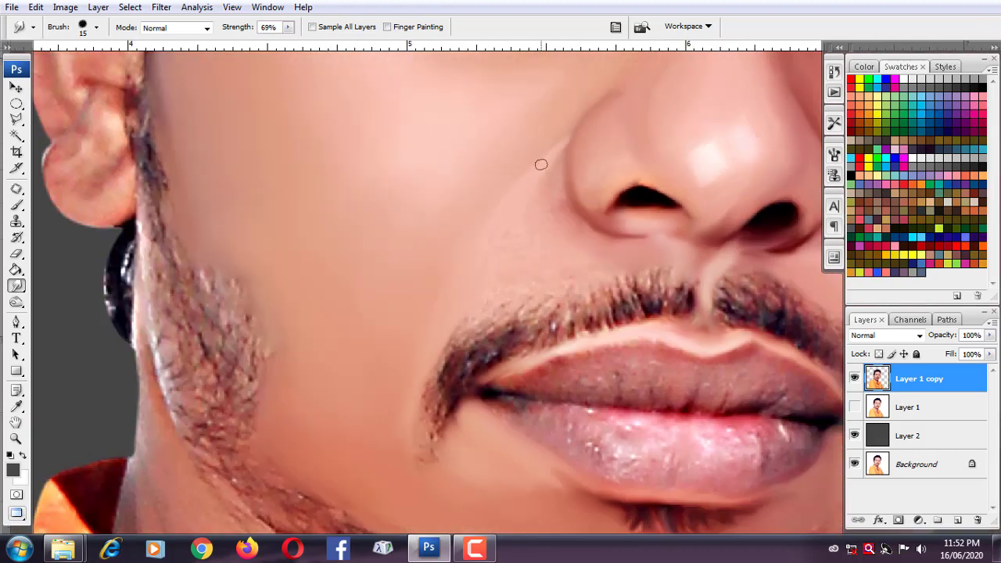
{"action": "key", "text": "bracketright"}
{"action": "scroll", "coordinate": [561, 153], "scroll_direction": "up", "scroll_amount": 1}
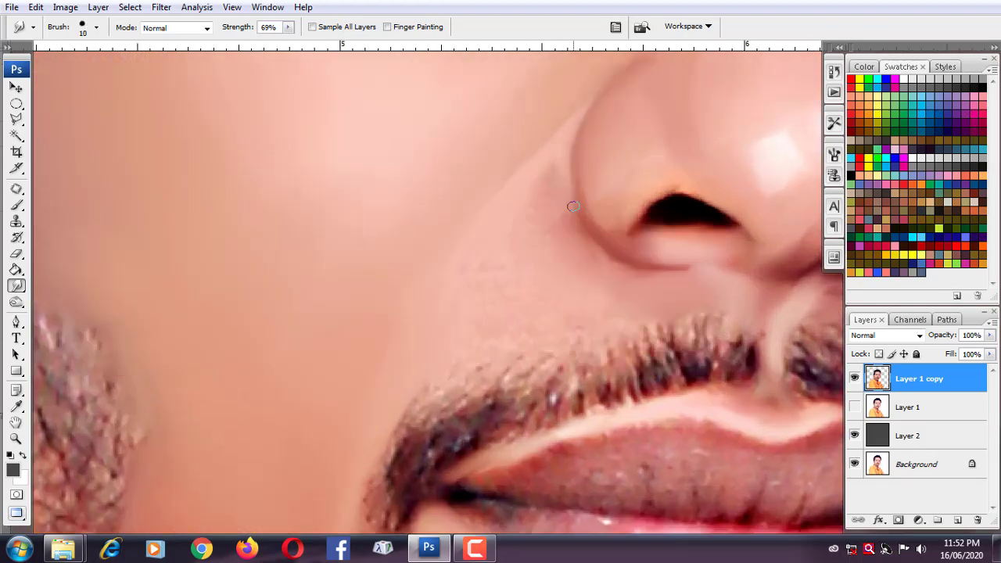
{"action": "key", "text": "bracketright"}
{"action": "mouse_move", "coordinate": [566, 134]}
{"action": "left_mouse_down"}
{"action": "mouse_move", "coordinate": [561, 195]}
{"action": "mouse_move", "coordinate": [517, 231]}
{"action": "left_mouse_up"}
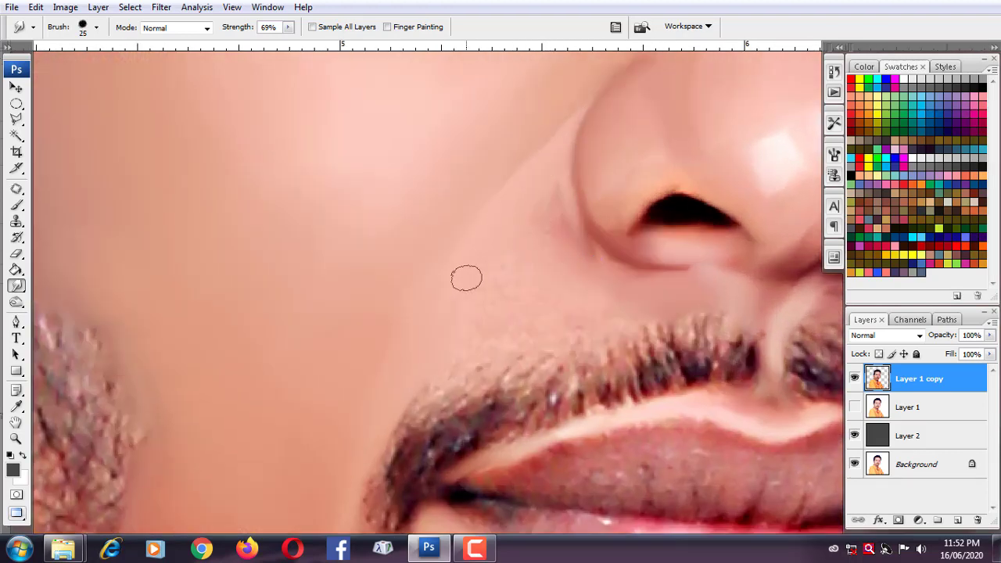
{"action": "key", "text": "bracketright"}
{"action": "left_click_drag", "start_coordinate": [545, 186], "coordinate": [554, 277]}
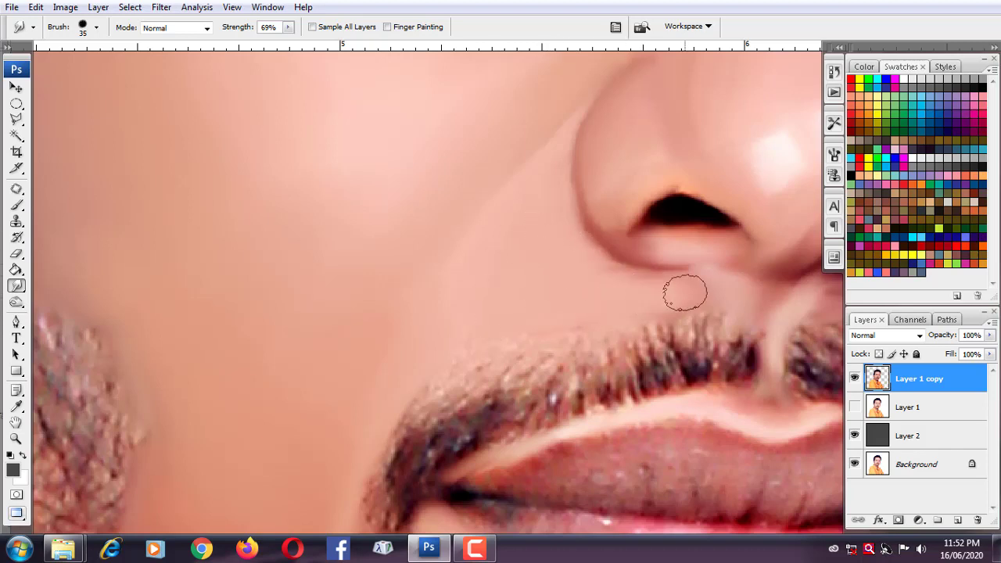
Resize the brush and bring the mouth corner and lips into view.
{"action": "key", "text": "bracketleft"}
{"action": "key", "text": "bracketleft"}
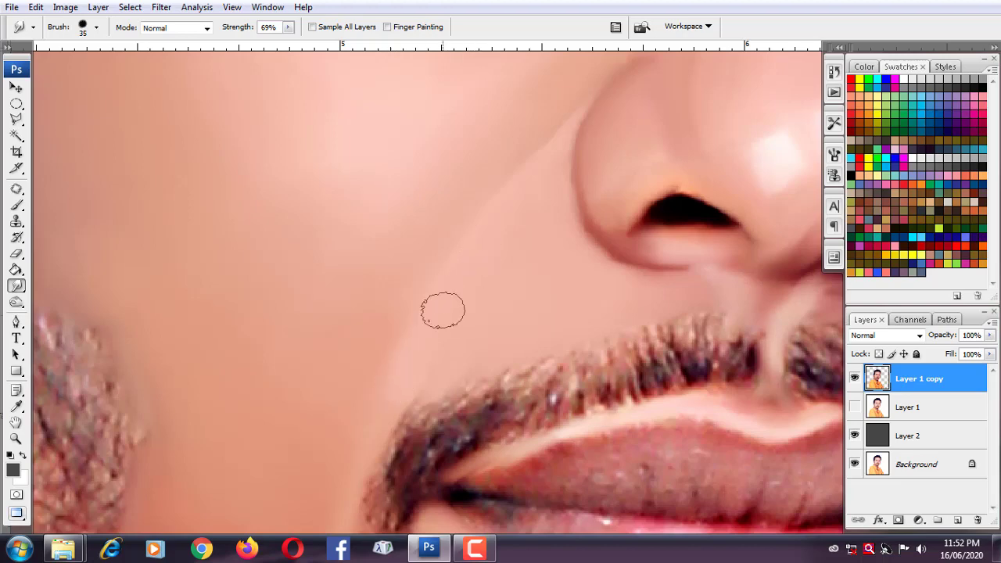
{"action": "key", "text": "bracketleft"}
{"action": "left_click_drag", "start_coordinate": [416, 349], "coordinate": [447, 193]}
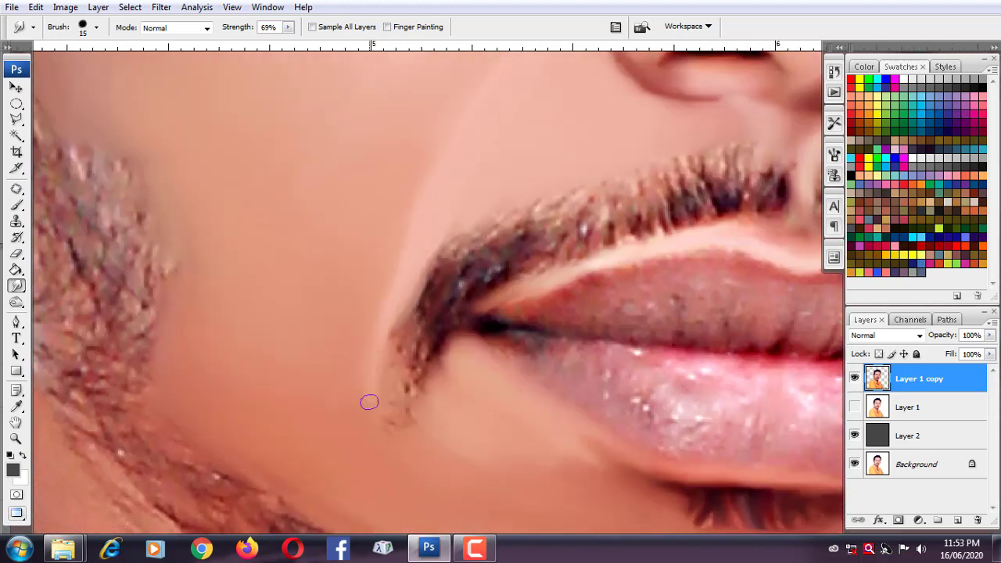
{"action": "scroll", "coordinate": [369, 402], "scroll_direction": "down", "scroll_amount": 2}
{"action": "key", "text": "bracketright"}
Set Smudge strength to 50% and size the brush for the area between the eyes.
{"action": "scroll", "coordinate": [358, 380], "scroll_direction": "right", "scroll_amount": 5}
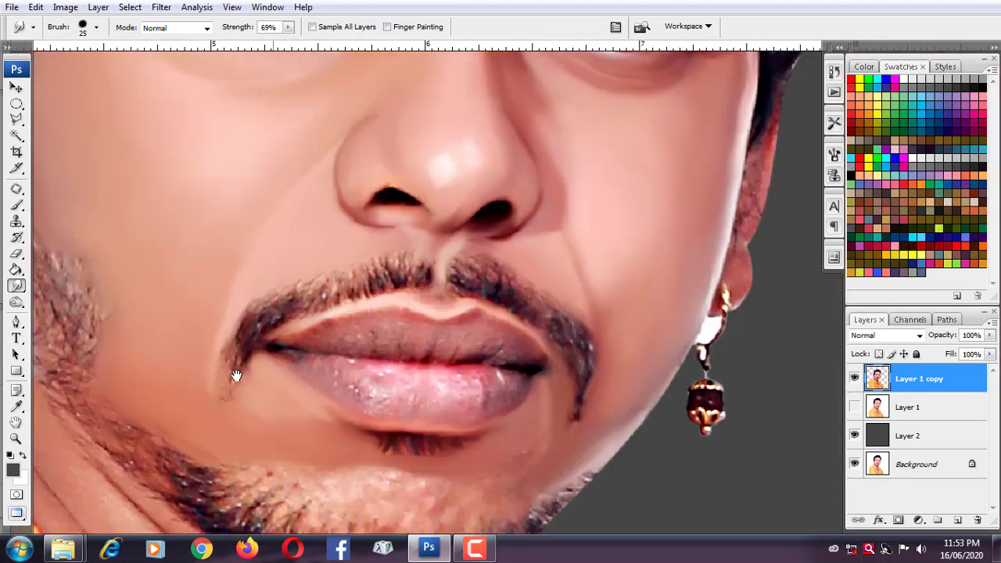
{"action": "scroll", "coordinate": [235, 376], "scroll_direction": "up", "scroll_amount": 5}
{"action": "scroll", "coordinate": [447, 384], "scroll_direction": "up", "scroll_amount": 3}
{"action": "scroll", "coordinate": [353, 240], "scroll_direction": "up", "scroll_amount": 2}
{"action": "key", "text": "bracketright"}
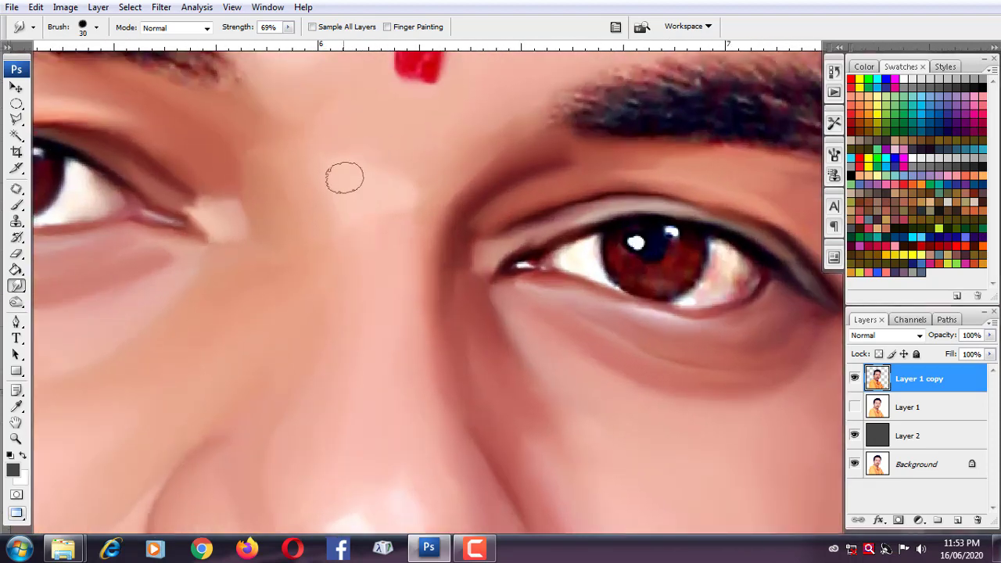
{"action": "scroll", "coordinate": [360, 227], "scroll_direction": "left", "scroll_amount": 3}
{"action": "key", "text": "bracketleft"}
{"action": "scroll", "coordinate": [384, 268], "scroll_direction": "up", "scroll_amount": 2}
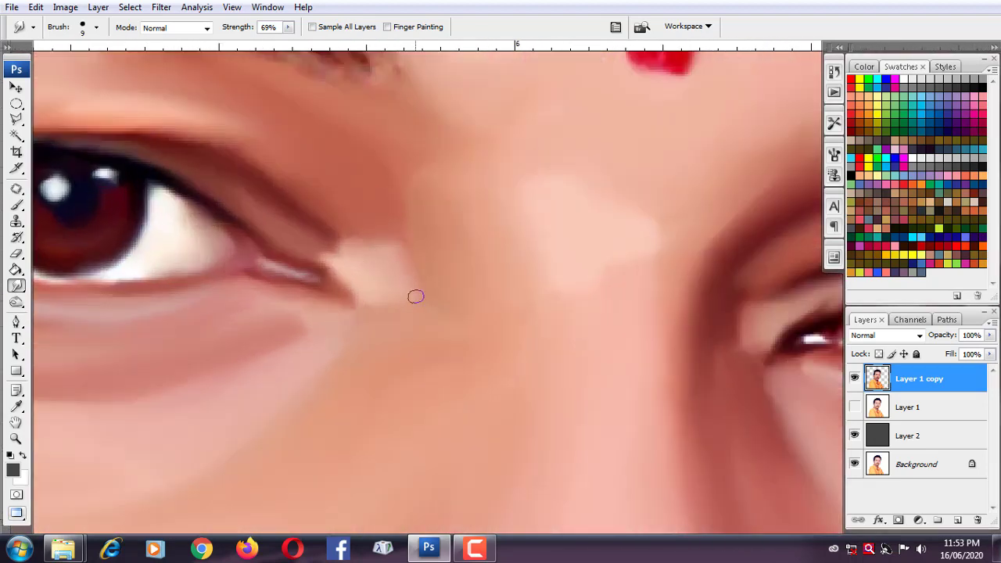
{"action": "scroll", "coordinate": [400, 284], "scroll_direction": "down", "scroll_amount": 3}
{"action": "scroll", "coordinate": [313, 234], "scroll_direction": "up", "scroll_amount": 3}
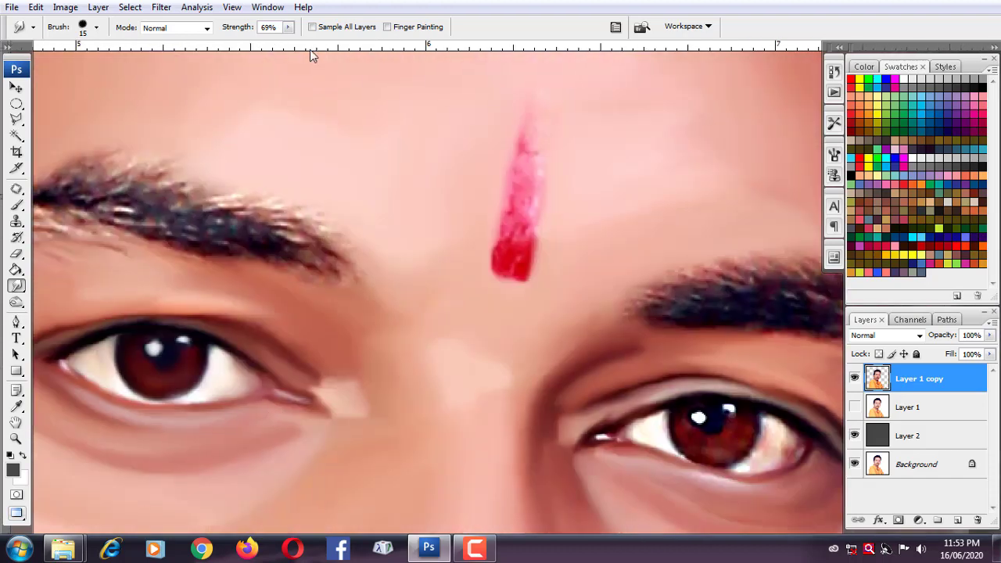
{"action": "key", "text": "5"}
{"action": "key", "text": "bracketright"}
Smudge along the forehead edge with a slightly larger brush.
{"action": "scroll", "coordinate": [376, 465], "scroll_direction": "down", "scroll_amount": 2}
{"action": "scroll", "coordinate": [377, 465], "scroll_direction": "down", "scroll_amount": 5}
{"action": "scroll", "coordinate": [330, 470], "scroll_direction": "up", "scroll_amount": 5}
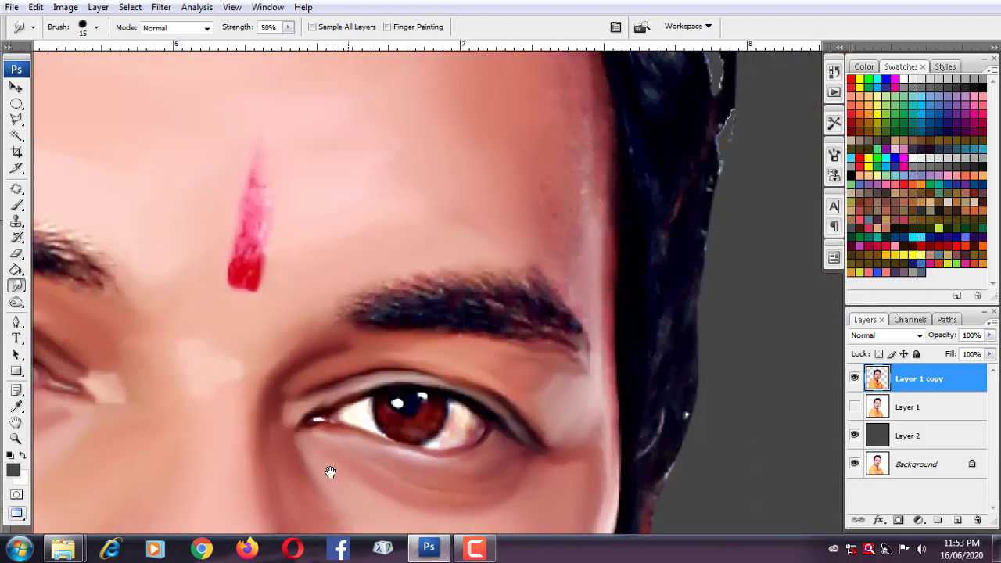
{"action": "scroll", "coordinate": [509, 242], "scroll_direction": "up", "scroll_amount": 2}
{"action": "key", "text": "bracketright"}
{"action": "key", "text": "bracketright"}
{"action": "key", "text": "bracketright"}
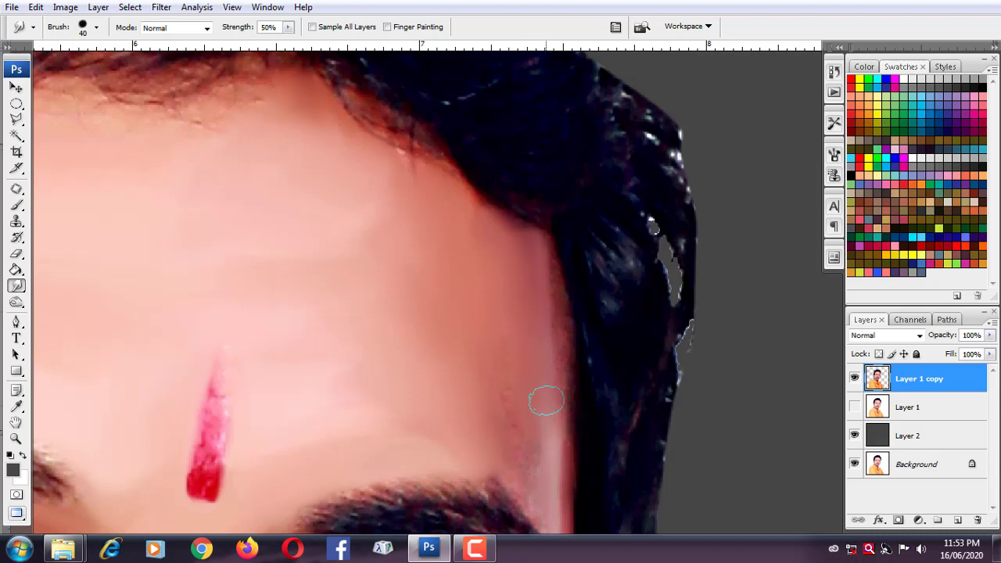
{"action": "key", "text": "bracketright"}
{"action": "scroll", "coordinate": [497, 262], "scroll_direction": "down", "scroll_amount": 3}
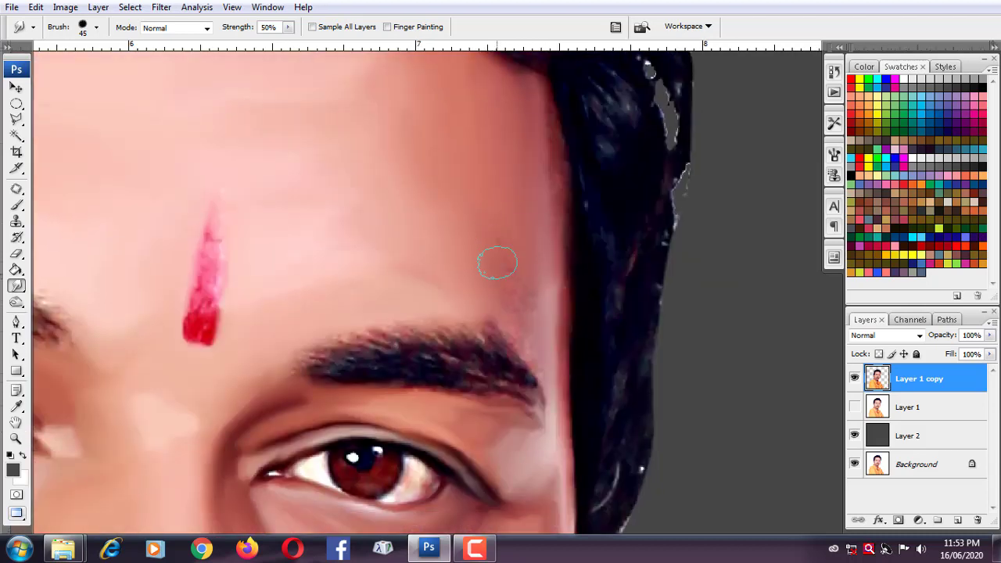
{"action": "left_click_drag", "start_coordinate": [487, 220], "coordinate": [478, 213]}
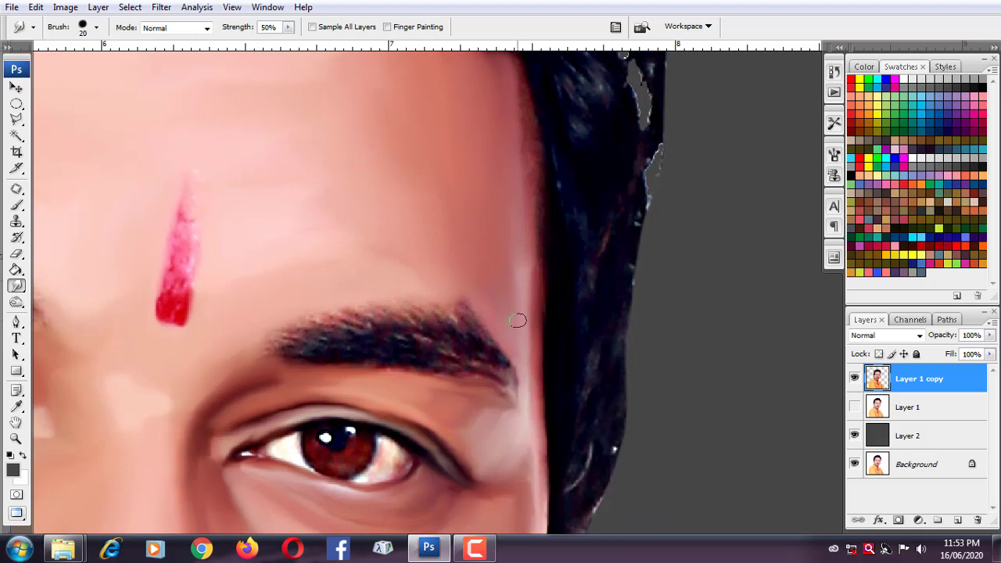
Blend the dip in the hairline into the forehead skin.
{"action": "scroll", "coordinate": [533, 232], "scroll_direction": "up", "scroll_amount": 3}
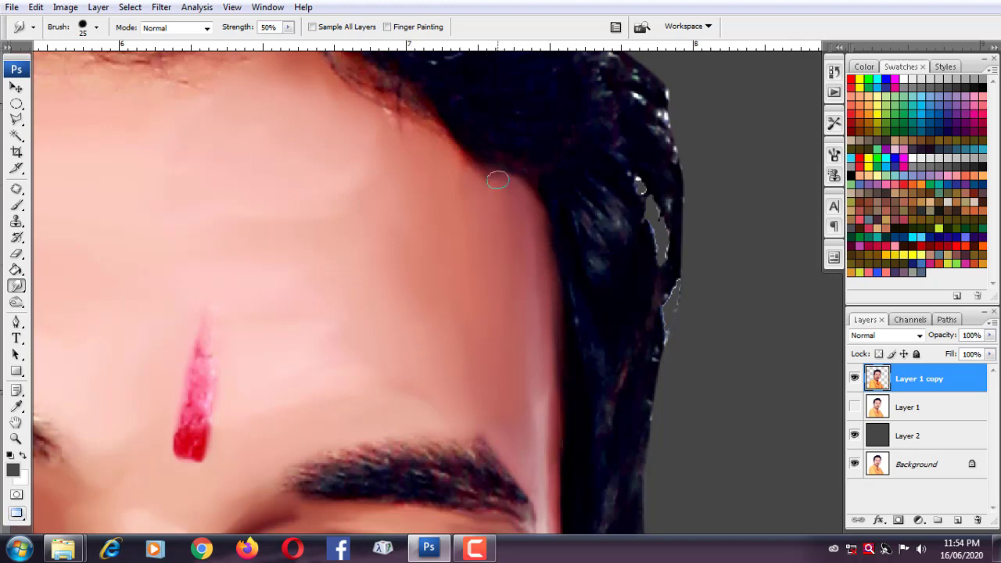
{"action": "scroll", "coordinate": [469, 234], "scroll_direction": "up", "scroll_amount": 4}
{"action": "scroll", "coordinate": [454, 266], "scroll_direction": "left", "scroll_amount": 4}
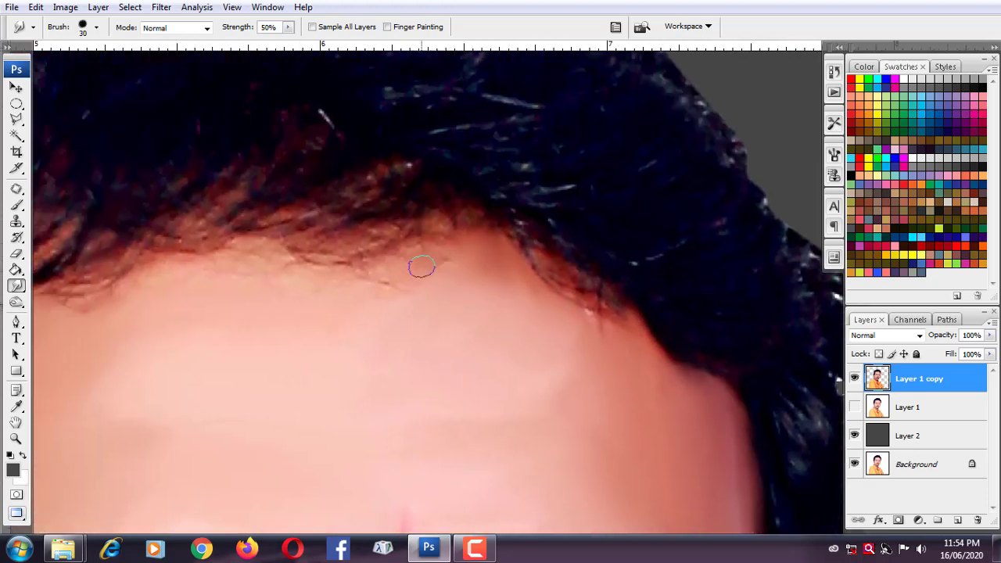
{"action": "mouse_move", "coordinate": [422, 268]}
{"action": "left_mouse_down"}
{"action": "mouse_move", "coordinate": [438, 235]}
{"action": "mouse_move", "coordinate": [481, 227]}
{"action": "mouse_move", "coordinate": [446, 257]}
{"action": "mouse_move", "coordinate": [481, 235]}
{"action": "left_mouse_up"}
Enlarge the smudge brush and pan left across the brow.
{"action": "key", "text": "bracketright"}
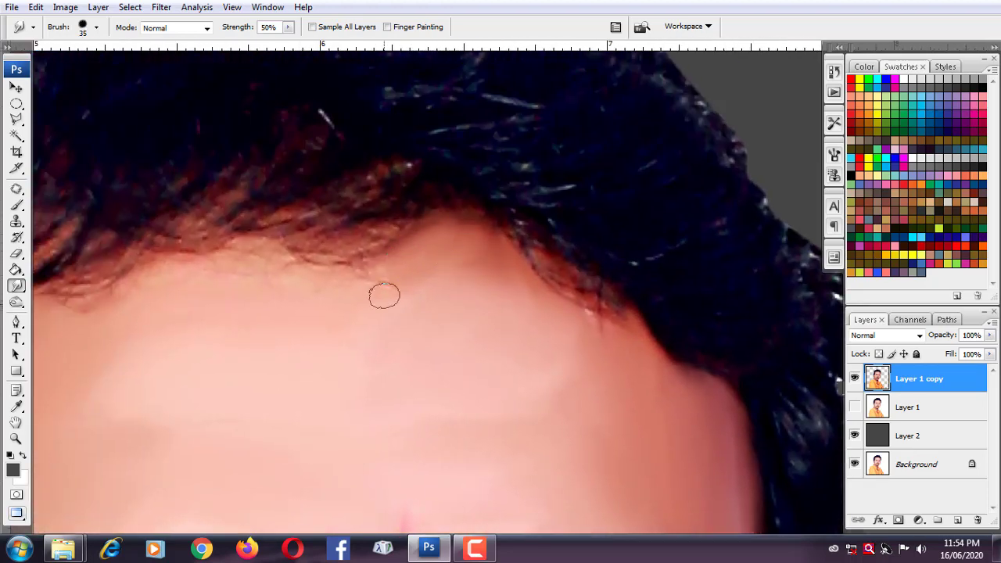
{"action": "key", "text": "bracketright"}
{"action": "scroll", "coordinate": [376, 305], "scroll_direction": "up", "scroll_amount": 1}
{"action": "scroll", "coordinate": [376, 305], "scroll_direction": "left", "scroll_amount": 3}
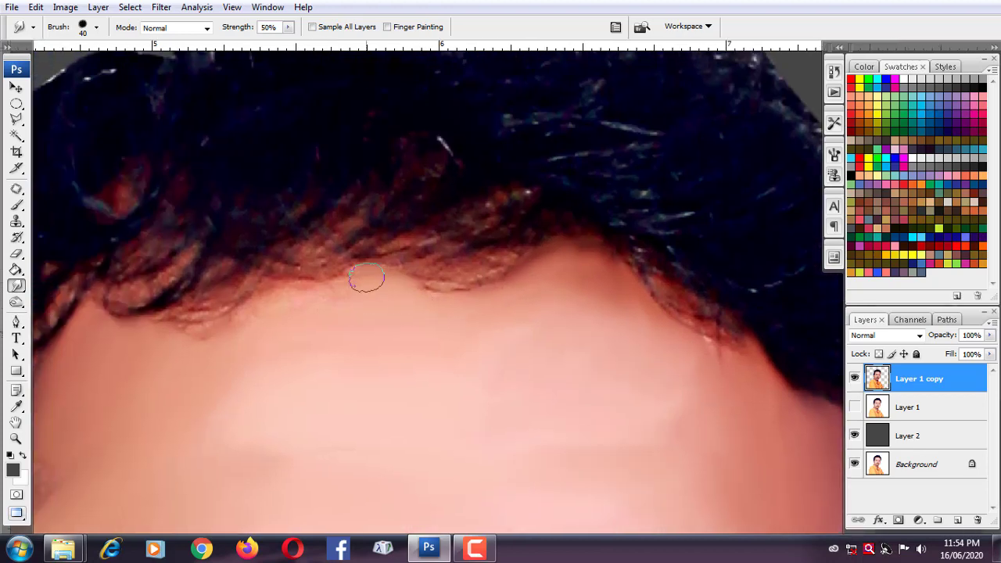
{"action": "scroll", "coordinate": [313, 305], "scroll_direction": "down", "scroll_amount": 1}
{"action": "scroll", "coordinate": [312, 305], "scroll_direction": "left", "scroll_amount": 3}
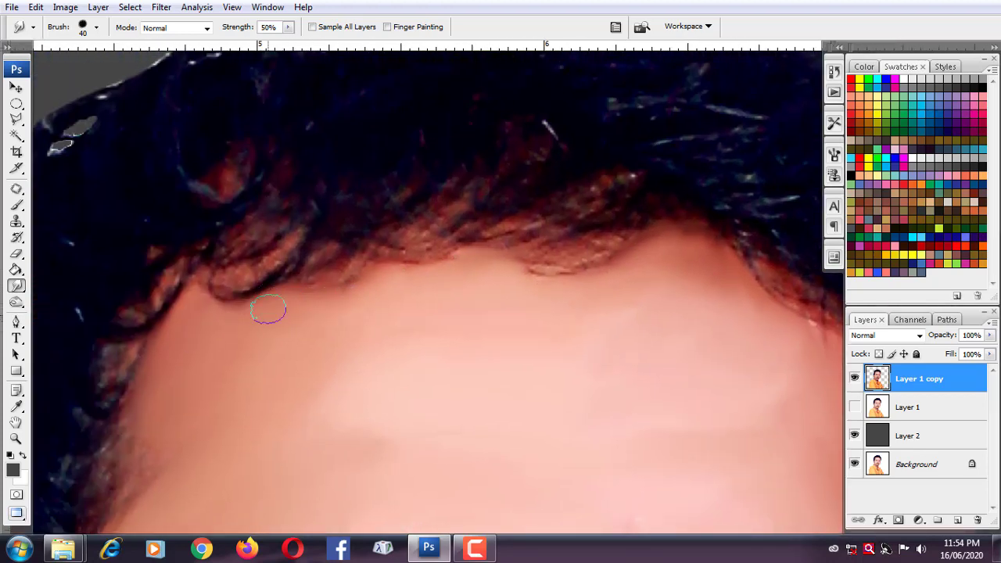
{"action": "scroll", "coordinate": [268, 310], "scroll_direction": "down", "scroll_amount": 2}
{"action": "scroll", "coordinate": [268, 310], "scroll_direction": "left", "scroll_amount": 3}
{"action": "scroll", "coordinate": [253, 295], "scroll_direction": "down", "scroll_amount": 2}
Resize the brush and bring the eye below the eyebrow into view.
{"action": "key", "text": "bracketleft"}
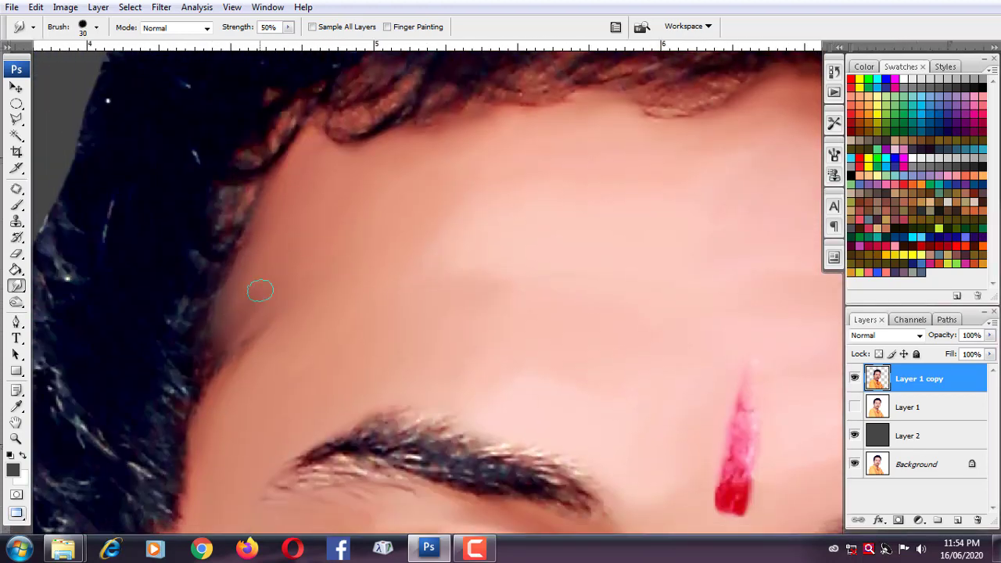
{"action": "scroll", "coordinate": [168, 420], "scroll_direction": "down", "scroll_amount": 3}
{"action": "scroll", "coordinate": [167, 420], "scroll_direction": "left", "scroll_amount": 2}
{"action": "left_click_drag", "start_coordinate": [758, 405], "coordinate": [601, 319]}
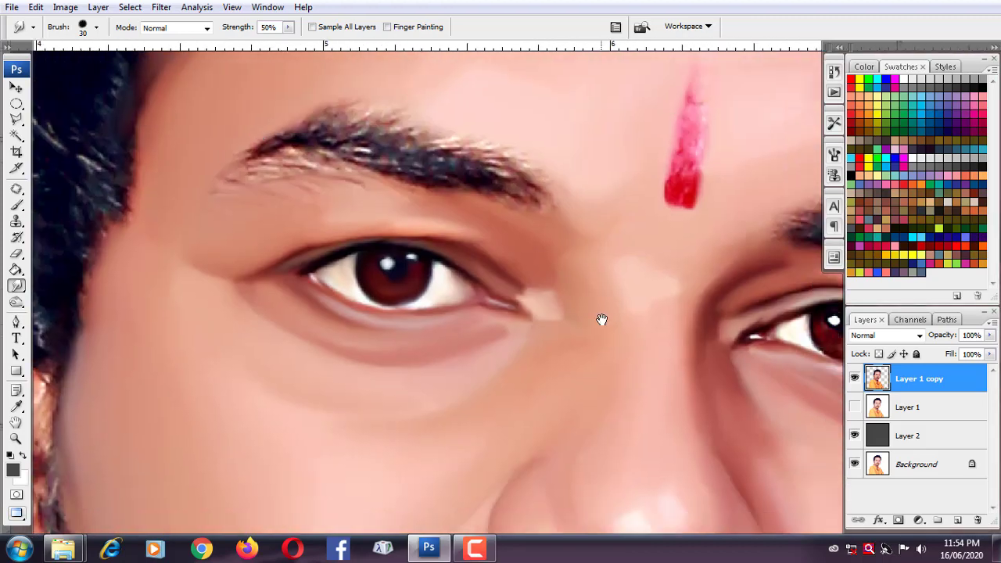
{"action": "scroll", "coordinate": [602, 319], "scroll_direction": "down", "scroll_amount": 4}
{"action": "scroll", "coordinate": [476, 165], "scroll_direction": "right", "scroll_amount": 2}
{"action": "scroll", "coordinate": [476, 165], "scroll_direction": "down", "scroll_amount": 3}
{"action": "key", "text": "bracketright"}
Raise Smudge strength to 73% and hide the side panels.
{"action": "left_click_drag", "start_coordinate": [288, 27], "coordinate": [306, 63]}
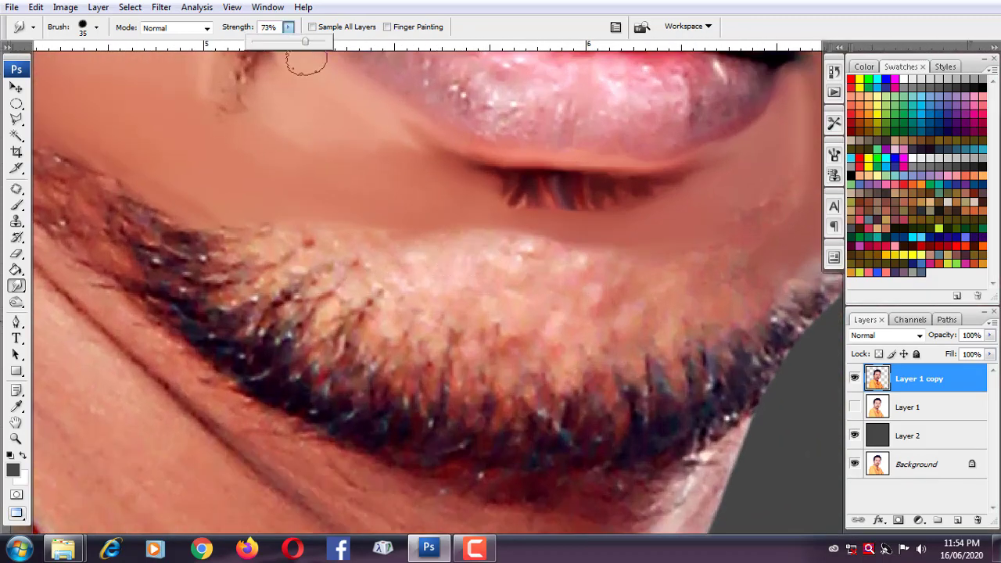
{"action": "left_click", "coordinate": [436, 268]}
{"action": "key", "text": "Tab"}
Smear the beard below the lower lip and the jaw edge smooth.
{"action": "scroll", "coordinate": [454, 264], "scroll_direction": "up", "scroll_amount": 1}
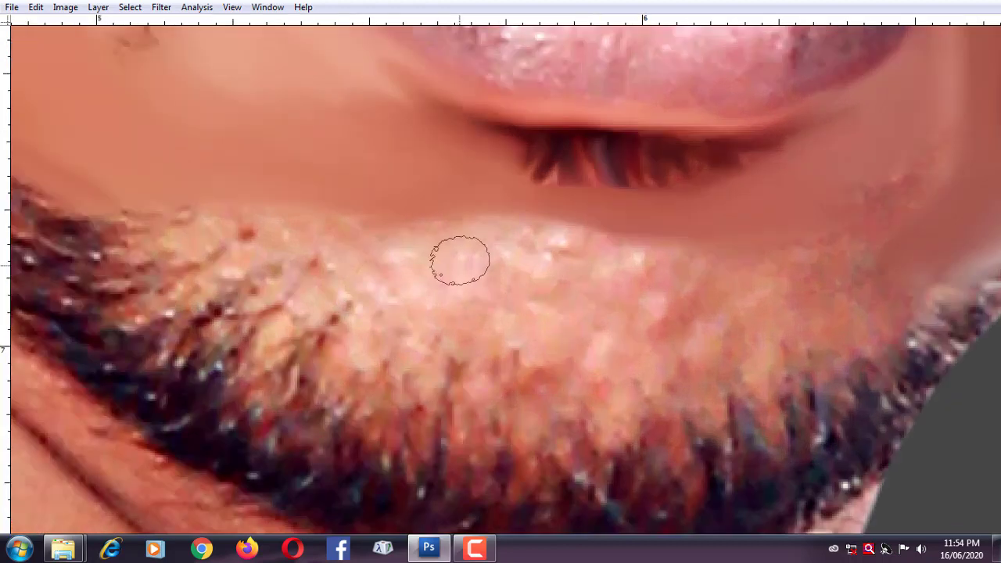
{"action": "mouse_move", "coordinate": [458, 261]}
{"action": "left_mouse_down"}
{"action": "mouse_move", "coordinate": [649, 264]}
{"action": "mouse_move", "coordinate": [395, 256]}
{"action": "left_mouse_up"}
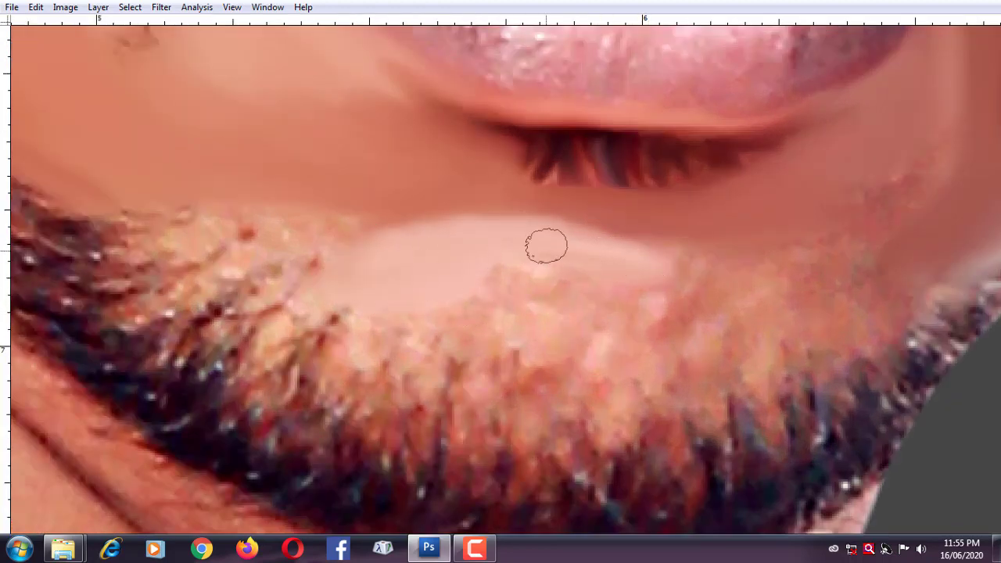
{"action": "scroll", "coordinate": [647, 286], "scroll_direction": "down", "scroll_amount": 1}
{"action": "scroll", "coordinate": [331, 300], "scroll_direction": "up", "scroll_amount": 1}
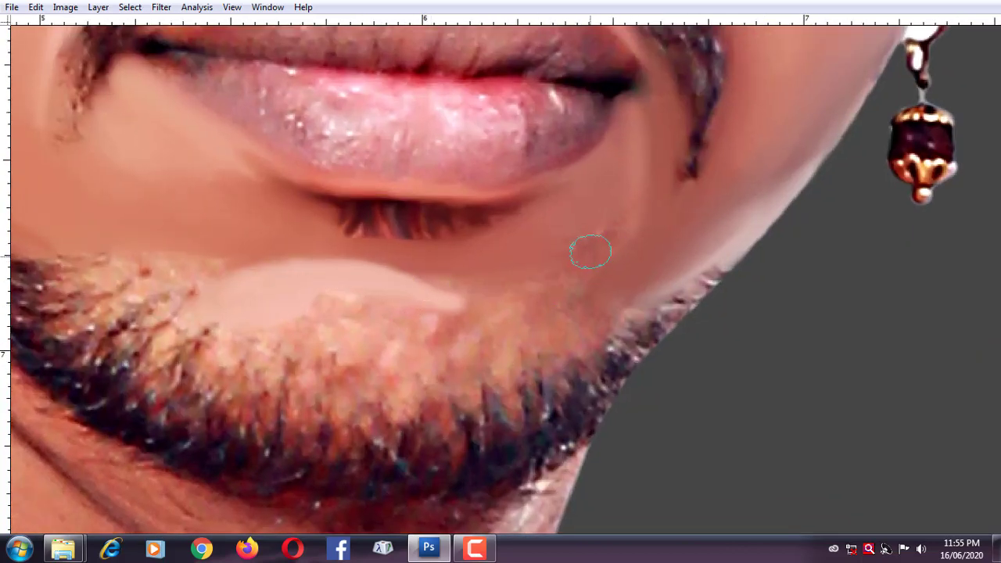
{"action": "left_click_drag", "start_coordinate": [619, 219], "coordinate": [611, 233]}
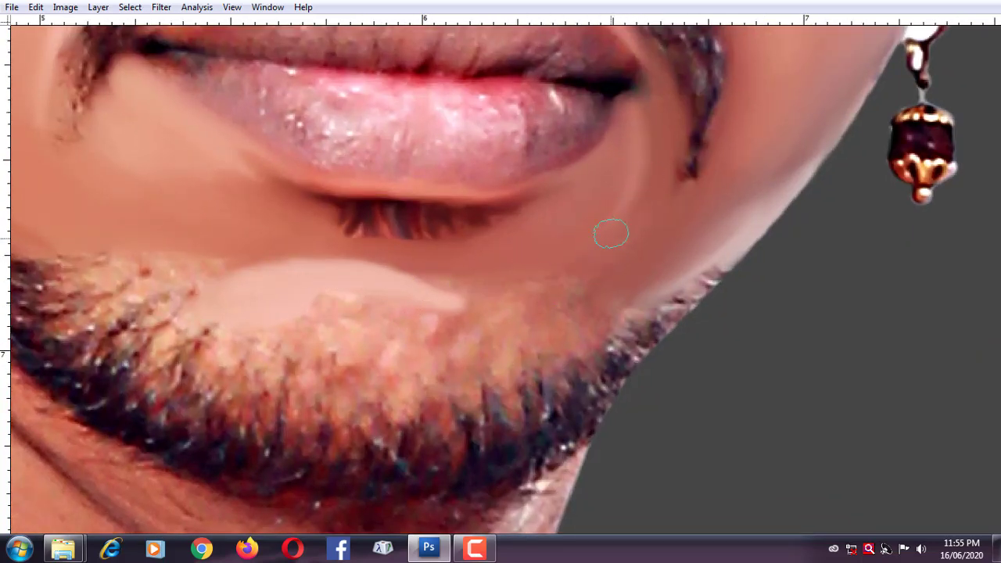
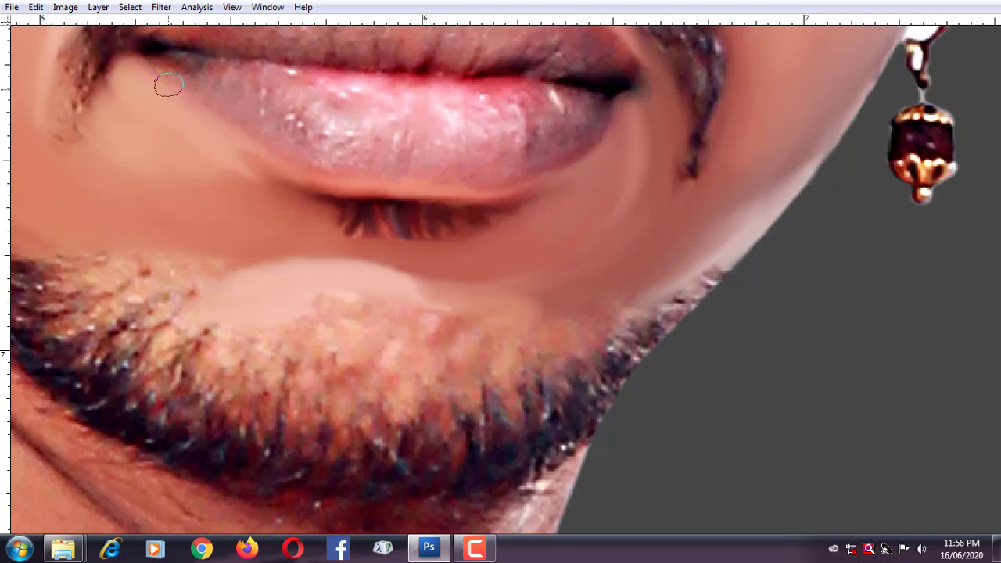
Blend the beard's upper edge and the reddish spot below the lower lip into smooth skin.
{"action": "key", "text": "Tab"}
{"action": "key", "text": "Tab"}
{"action": "mouse_move", "coordinate": [458, 322]}
{"action": "left_mouse_down"}
{"action": "mouse_move", "coordinate": [318, 302]}
{"action": "mouse_move", "coordinate": [286, 324]}
{"action": "mouse_move", "coordinate": [440, 340]}
{"action": "mouse_move", "coordinate": [533, 334]}
{"action": "mouse_move", "coordinate": [517, 296]}
{"action": "left_mouse_up"}
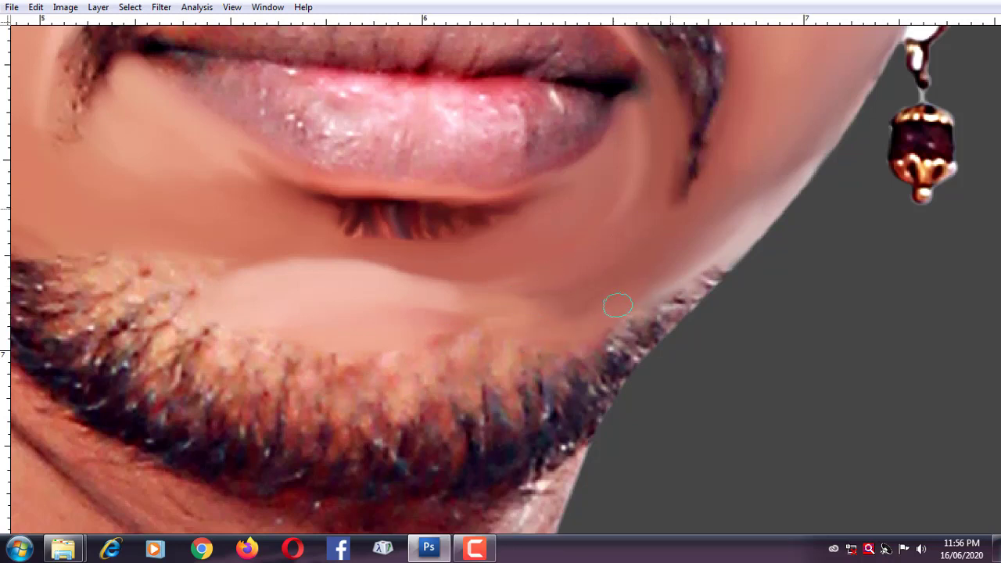
{"action": "mouse_move", "coordinate": [479, 335]}
{"action": "left_mouse_down"}
{"action": "mouse_move", "coordinate": [454, 351]}
{"action": "mouse_move", "coordinate": [425, 330]}
{"action": "mouse_move", "coordinate": [414, 375]}
{"action": "mouse_move", "coordinate": [361, 366]}
{"action": "mouse_move", "coordinate": [365, 315]}
{"action": "mouse_move", "coordinate": [326, 280]}
{"action": "left_mouse_up"}
{"action": "scroll", "coordinate": [361, 366], "scroll_direction": "left", "scroll_amount": 2}
{"action": "scroll", "coordinate": [569, 342], "scroll_direction": "left", "scroll_amount": 2}
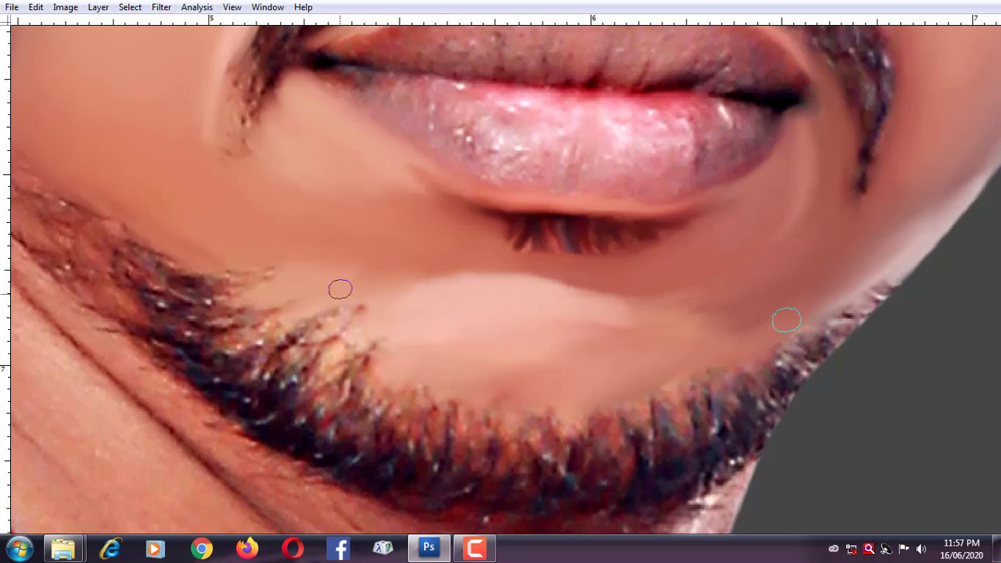
{"action": "scroll", "coordinate": [340, 289], "scroll_direction": "down", "scroll_amount": 3}
{"action": "scroll", "coordinate": [509, 129], "scroll_direction": "up", "scroll_amount": 2}
{"action": "scroll", "coordinate": [399, 228], "scroll_direction": "up", "scroll_amount": 1}
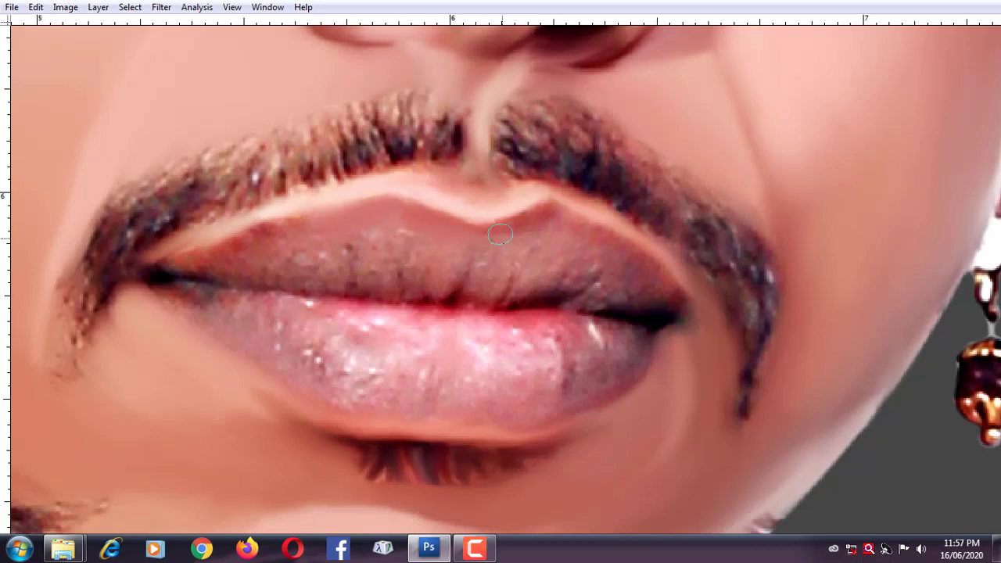
Smooth the centre and right side of the upper lip, softening its dark central crease.
{"action": "left_click_drag", "start_coordinate": [607, 246], "coordinate": [510, 208]}
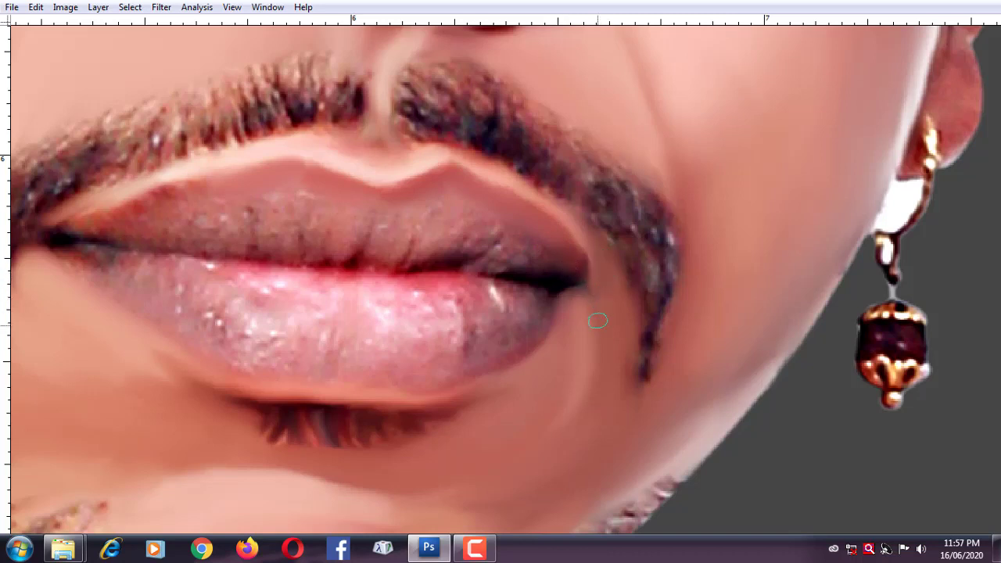
{"action": "scroll", "coordinate": [548, 250], "scroll_direction": "up", "scroll_amount": 1}
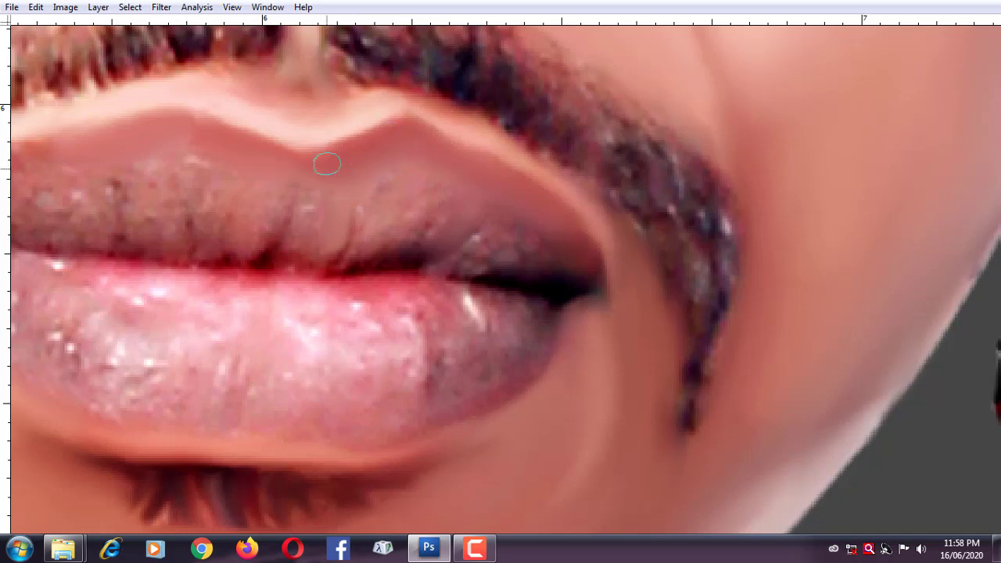
{"action": "left_click_drag", "start_coordinate": [327, 163], "coordinate": [344, 267]}
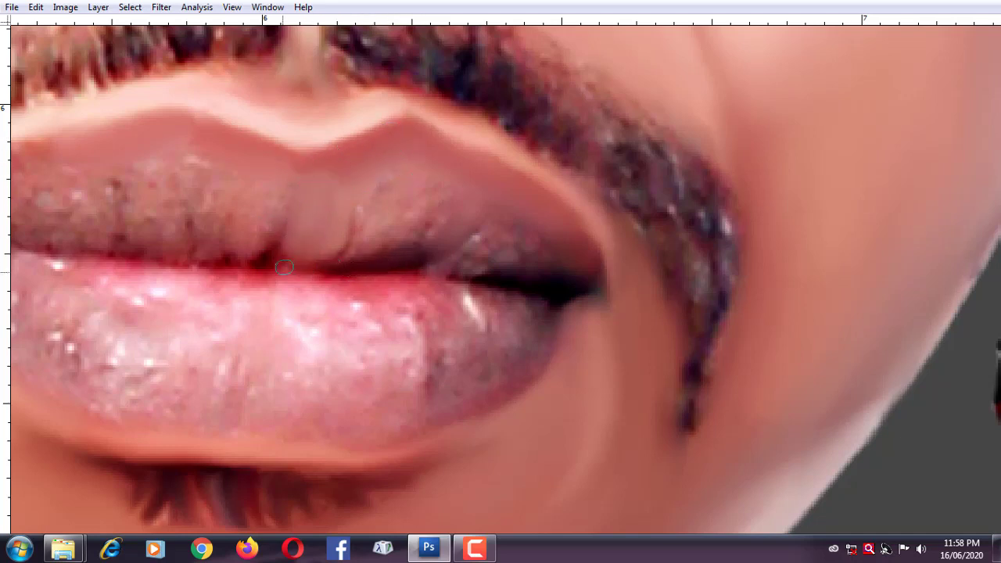
{"action": "left_click_drag", "start_coordinate": [341, 232], "coordinate": [328, 262]}
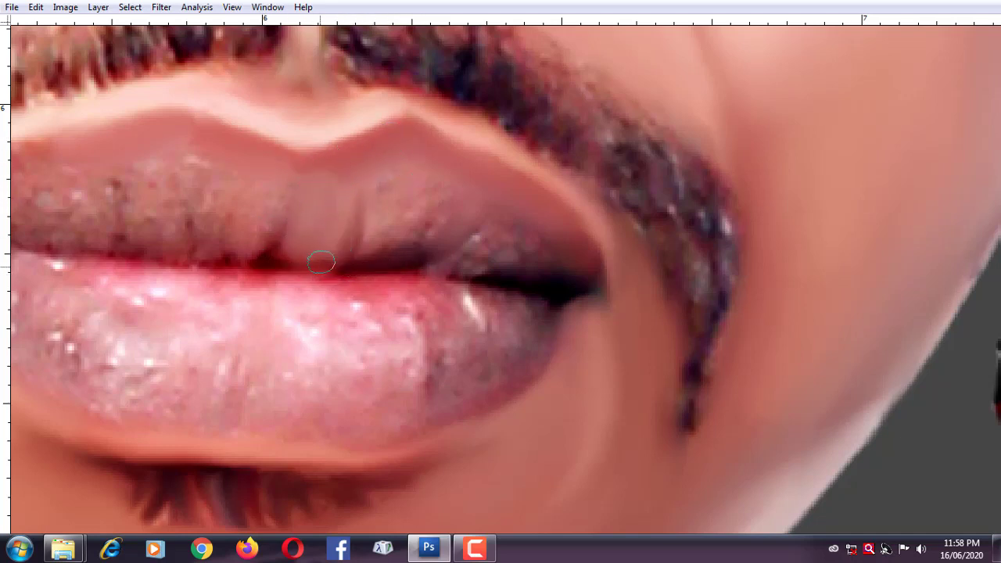
{"action": "left_click_drag", "start_coordinate": [386, 222], "coordinate": [450, 180]}
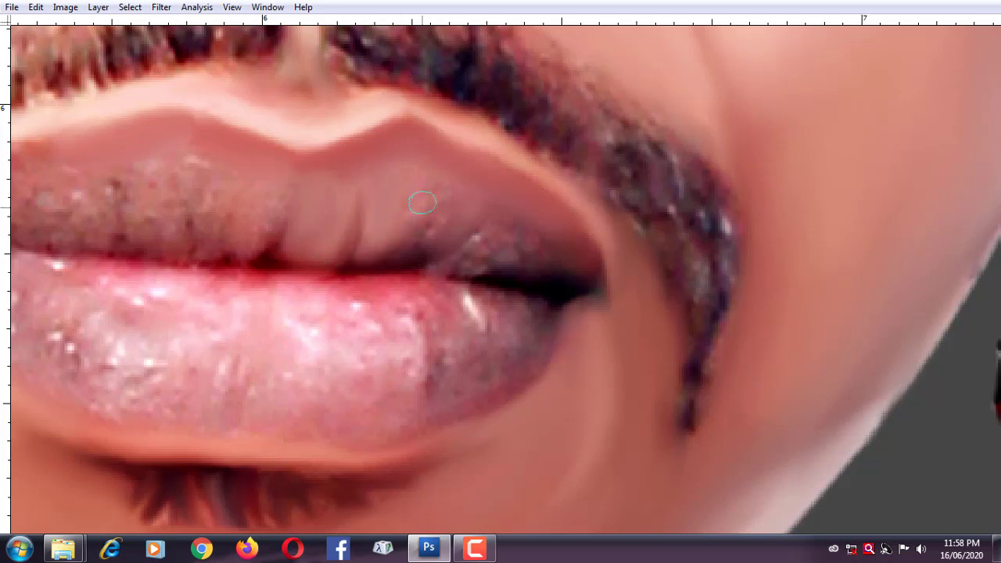
{"action": "mouse_move", "coordinate": [469, 230]}
{"action": "left_mouse_down"}
{"action": "mouse_move", "coordinate": [425, 264]}
{"action": "mouse_move", "coordinate": [468, 257]}
{"action": "mouse_move", "coordinate": [509, 217]}
{"action": "mouse_move", "coordinate": [506, 246]}
{"action": "mouse_move", "coordinate": [554, 246]}
{"action": "mouse_move", "coordinate": [522, 272]}
{"action": "mouse_move", "coordinate": [427, 264]}
{"action": "mouse_move", "coordinate": [505, 280]}
{"action": "mouse_move", "coordinate": [421, 262]}
{"action": "left_mouse_up"}
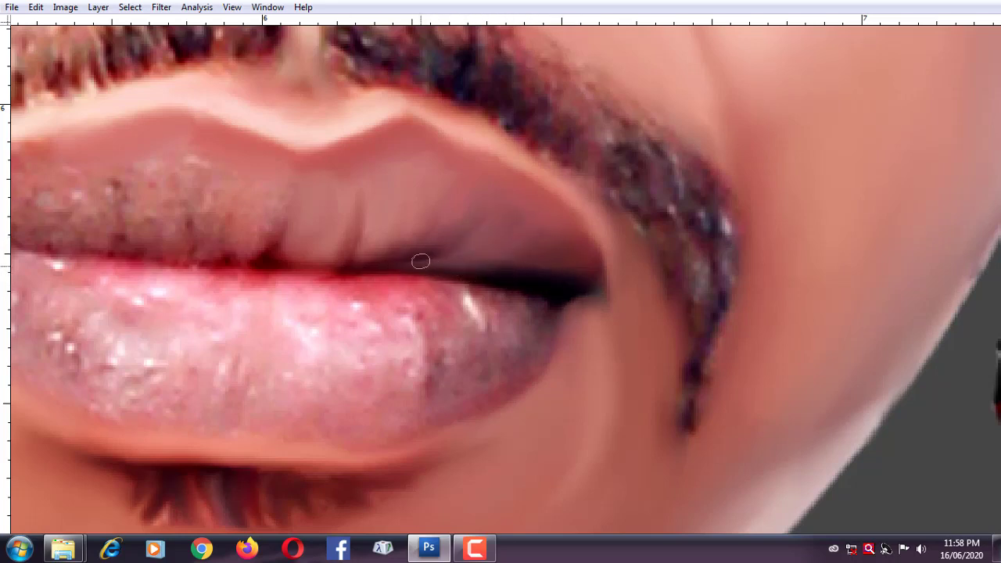
Smudge the left half and middle of the upper lip near the lip line, adjusting brush size.
{"action": "left_click_drag", "start_coordinate": [265, 259], "coordinate": [352, 290]}
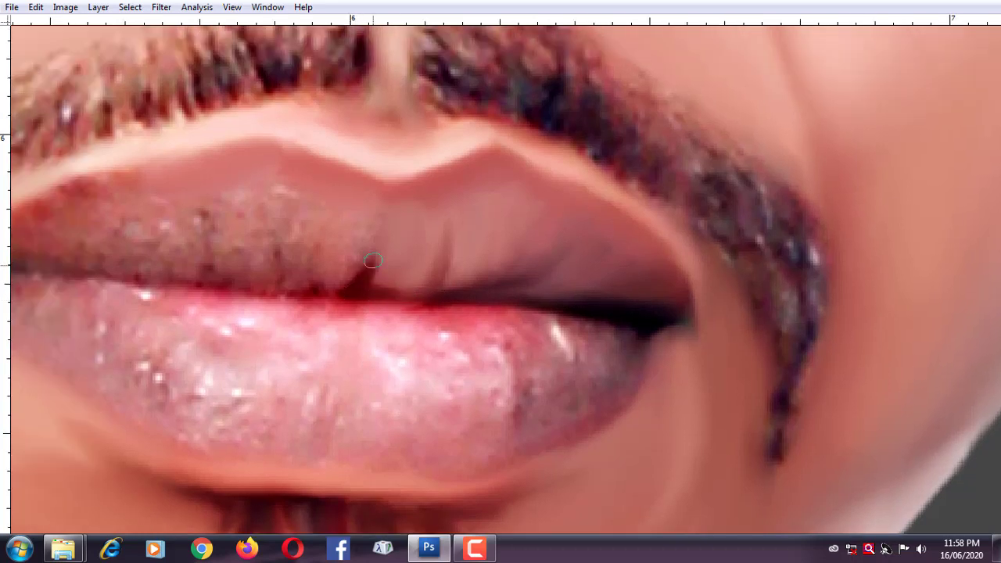
{"action": "key", "text": "]"}
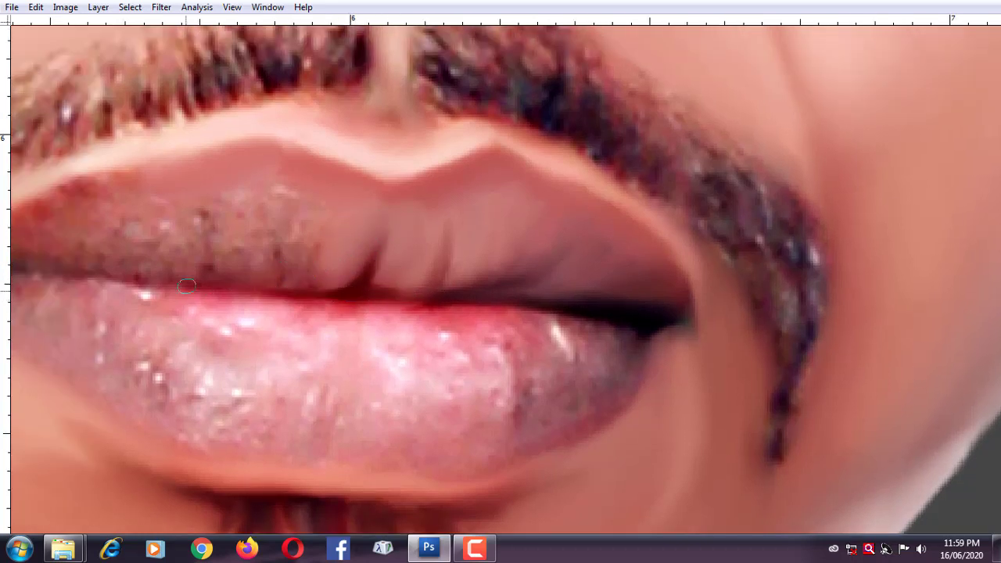
{"action": "left_click_drag", "start_coordinate": [374, 318], "coordinate": [647, 339]}
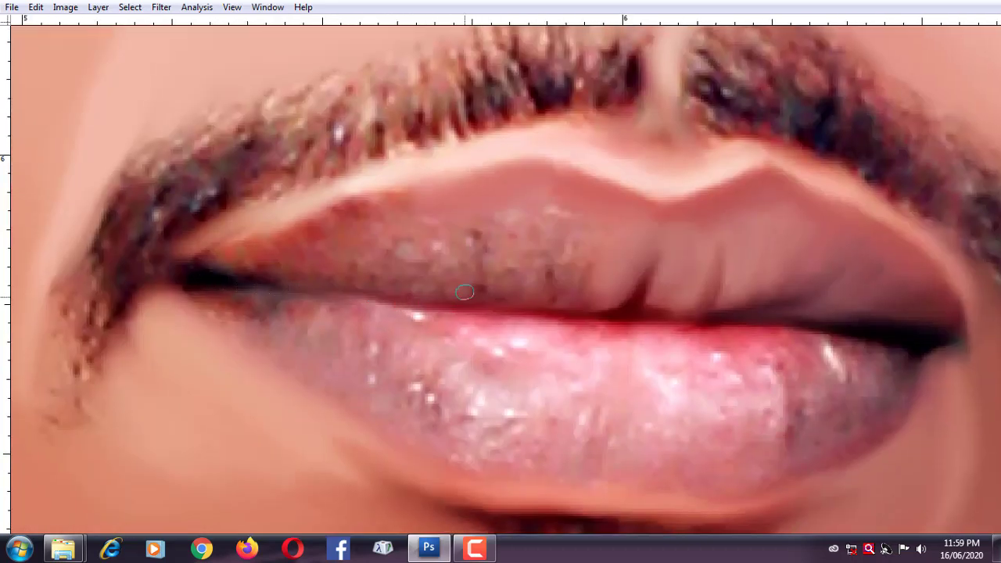
{"action": "mouse_move", "coordinate": [502, 292]}
{"action": "left_mouse_down"}
{"action": "mouse_move", "coordinate": [559, 280]}
{"action": "mouse_move", "coordinate": [612, 237]}
{"action": "mouse_move", "coordinate": [559, 224]}
{"action": "left_mouse_up"}
{"action": "key", "text": "bracketleft"}
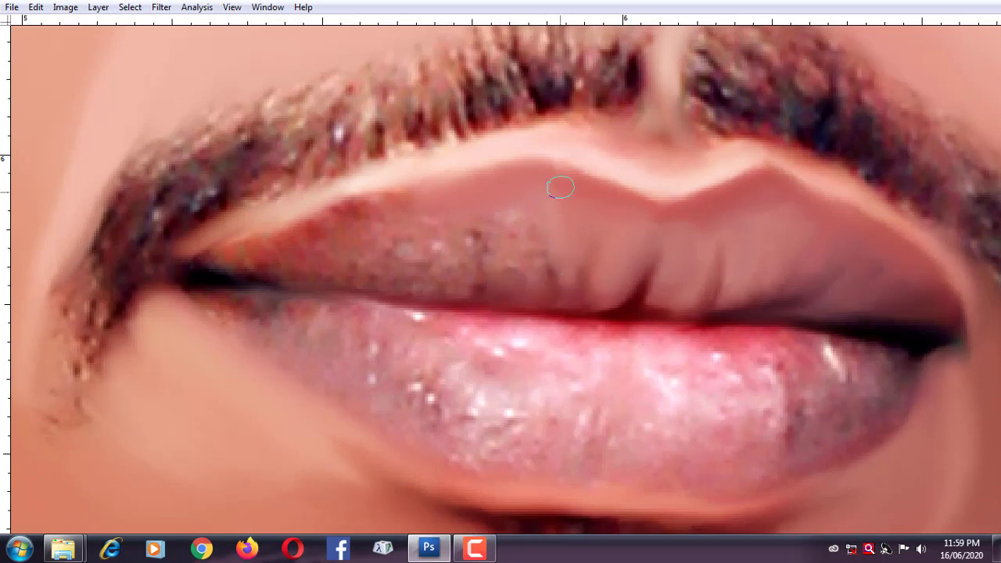
{"action": "mouse_move", "coordinate": [322, 224]}
{"action": "left_mouse_down"}
{"action": "mouse_move", "coordinate": [207, 261]}
{"action": "mouse_move", "coordinate": [267, 271]}
{"action": "mouse_move", "coordinate": [375, 207]}
{"action": "mouse_move", "coordinate": [402, 201]}
{"action": "mouse_move", "coordinate": [410, 210]}
{"action": "mouse_move", "coordinate": [436, 179]}
{"action": "mouse_move", "coordinate": [347, 216]}
{"action": "mouse_move", "coordinate": [405, 168]}
{"action": "mouse_move", "coordinate": [336, 250]}
{"action": "mouse_move", "coordinate": [493, 234]}
{"action": "mouse_move", "coordinate": [523, 249]}
{"action": "mouse_move", "coordinate": [482, 237]}
{"action": "mouse_move", "coordinate": [492, 230]}
{"action": "mouse_move", "coordinate": [463, 249]}
{"action": "mouse_move", "coordinate": [474, 274]}
{"action": "mouse_move", "coordinate": [469, 250]}
{"action": "left_mouse_up"}
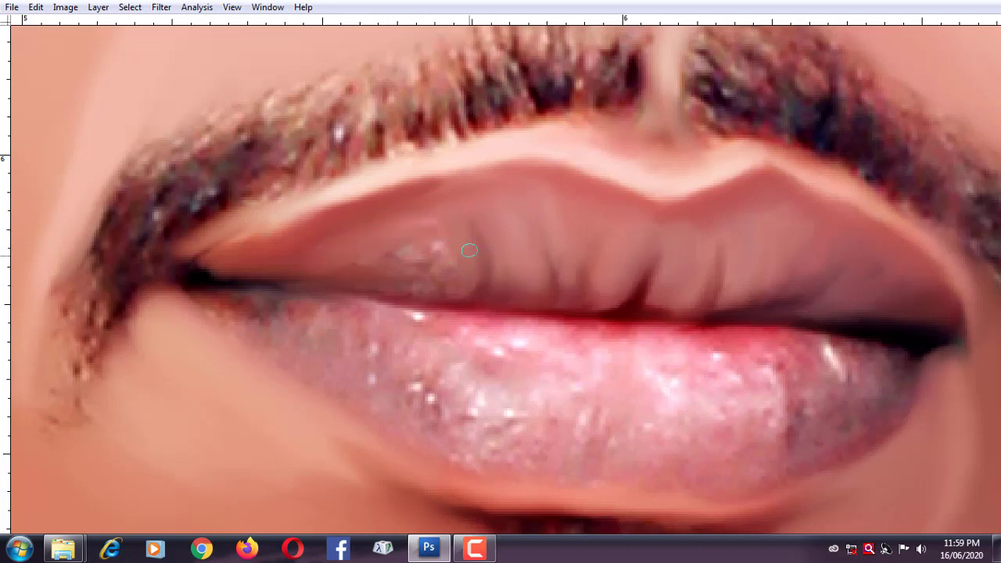
{"action": "left_click_drag", "start_coordinate": [416, 226], "coordinate": [463, 288]}
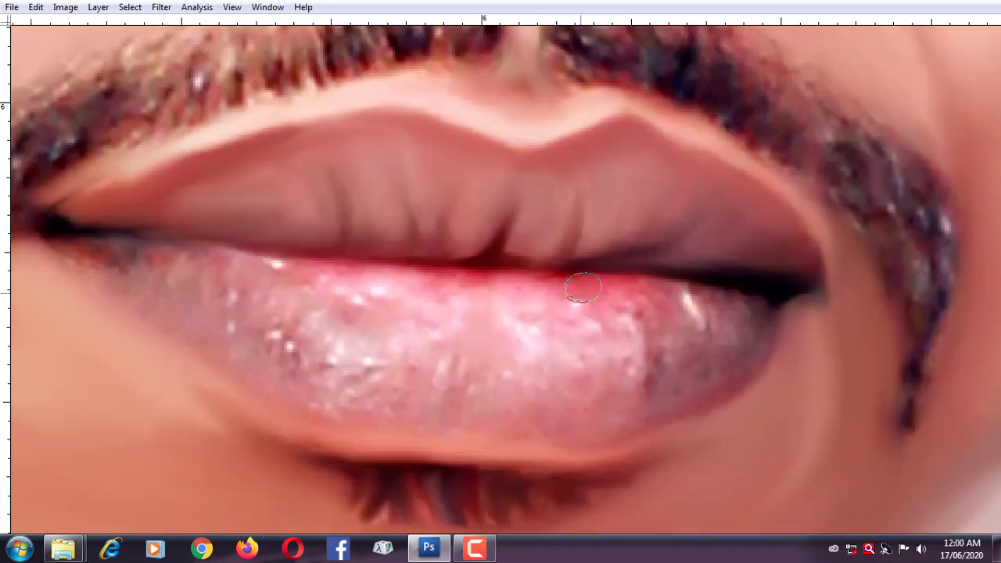
Smooth away the glitter across the lower lip, from the left corner to the right side.
{"action": "mouse_move", "coordinate": [583, 288]}
{"action": "left_mouse_down"}
{"action": "mouse_move", "coordinate": [530, 286]}
{"action": "mouse_move", "coordinate": [634, 290]}
{"action": "mouse_move", "coordinate": [297, 274]}
{"action": "mouse_move", "coordinate": [568, 284]}
{"action": "left_mouse_up"}
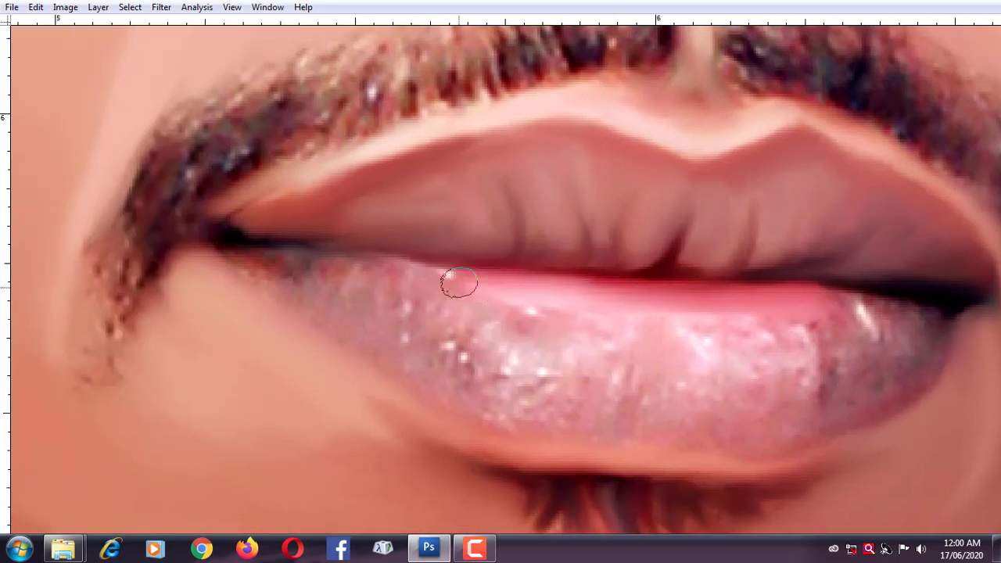
{"action": "mouse_move", "coordinate": [459, 279]}
{"action": "left_mouse_down"}
{"action": "mouse_move", "coordinate": [358, 263]}
{"action": "mouse_move", "coordinate": [364, 292]}
{"action": "left_mouse_up"}
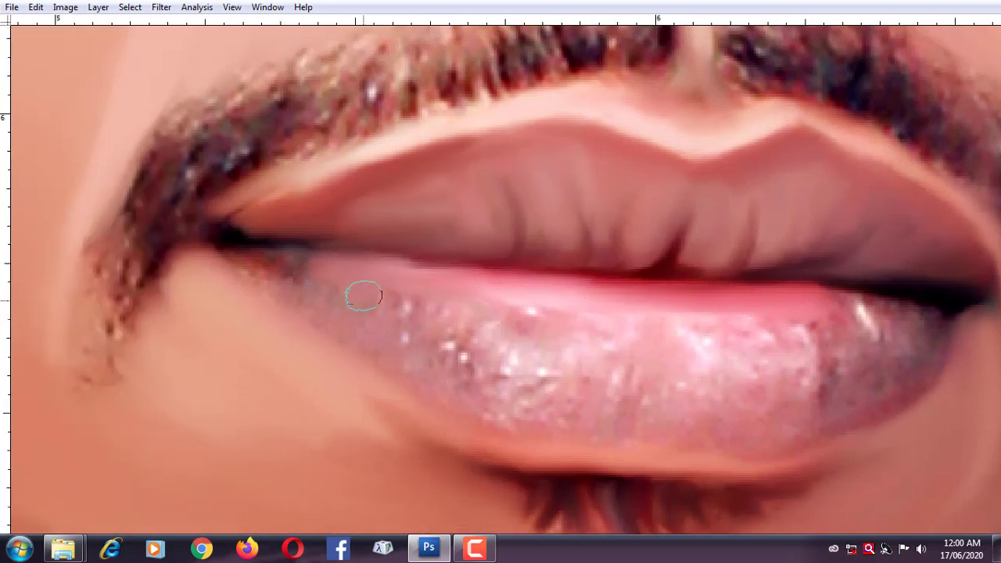
{"action": "mouse_move", "coordinate": [427, 335]}
{"action": "left_mouse_down"}
{"action": "mouse_move", "coordinate": [375, 286]}
{"action": "mouse_move", "coordinate": [478, 389]}
{"action": "mouse_move", "coordinate": [367, 339]}
{"action": "left_mouse_up"}
{"action": "mouse_move", "coordinate": [316, 298]}
{"action": "left_mouse_down"}
{"action": "mouse_move", "coordinate": [287, 277]}
{"action": "mouse_move", "coordinate": [313, 273]}
{"action": "mouse_move", "coordinate": [297, 262]}
{"action": "mouse_move", "coordinate": [411, 284]}
{"action": "left_mouse_up"}
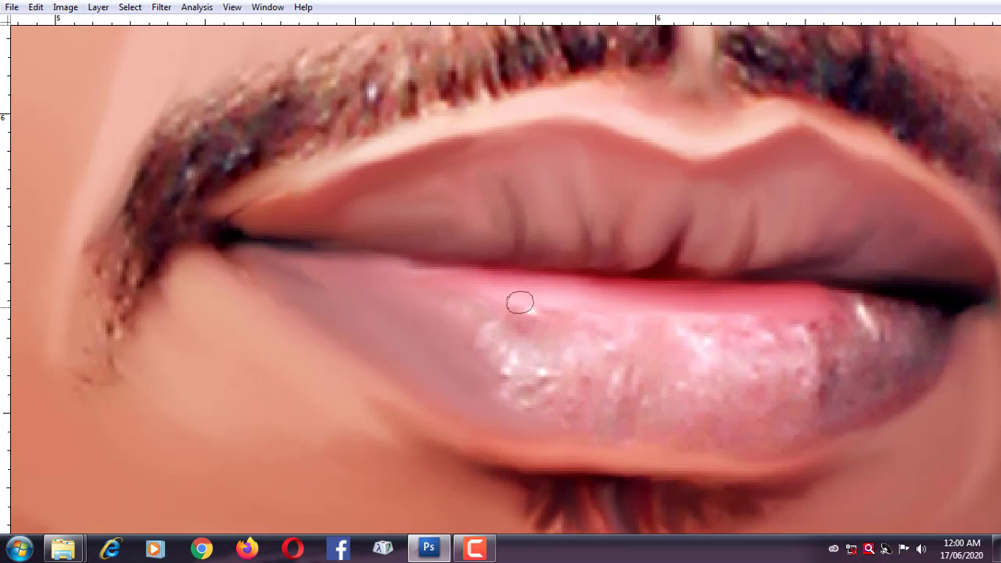
{"action": "mouse_move", "coordinate": [521, 302]}
{"action": "left_mouse_down"}
{"action": "mouse_move", "coordinate": [635, 328]}
{"action": "mouse_move", "coordinate": [577, 353]}
{"action": "mouse_move", "coordinate": [686, 347]}
{"action": "mouse_move", "coordinate": [686, 387]}
{"action": "mouse_move", "coordinate": [787, 362]}
{"action": "mouse_move", "coordinate": [746, 312]}
{"action": "mouse_move", "coordinate": [711, 320]}
{"action": "left_mouse_up"}
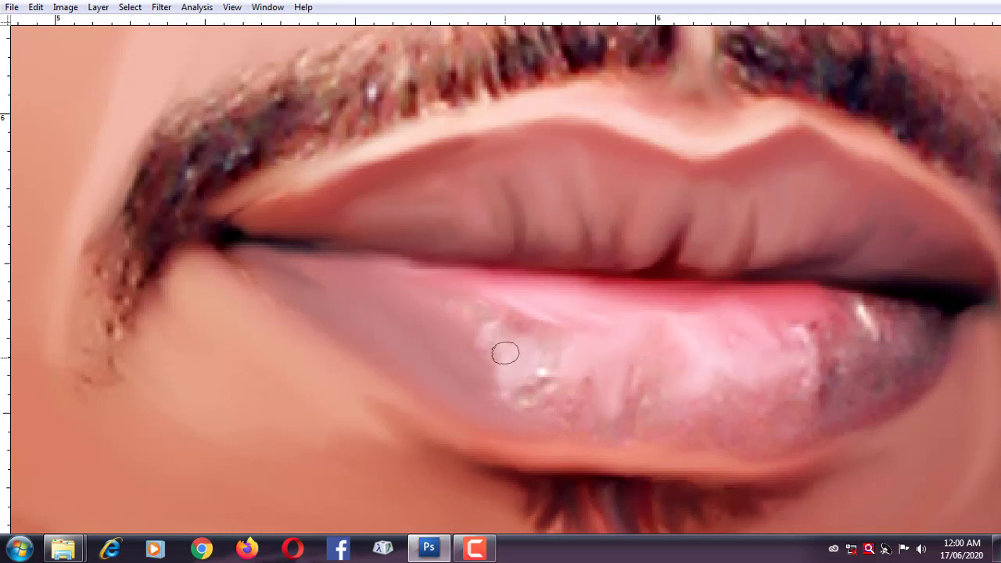
{"action": "left_click_drag", "start_coordinate": [505, 353], "coordinate": [543, 389]}
{"action": "mouse_move", "coordinate": [412, 307]}
{"action": "left_mouse_down"}
{"action": "mouse_move", "coordinate": [485, 311]}
{"action": "mouse_move", "coordinate": [655, 362]}
{"action": "mouse_move", "coordinate": [640, 400]}
{"action": "mouse_move", "coordinate": [701, 409]}
{"action": "mouse_move", "coordinate": [783, 402]}
{"action": "left_mouse_up"}
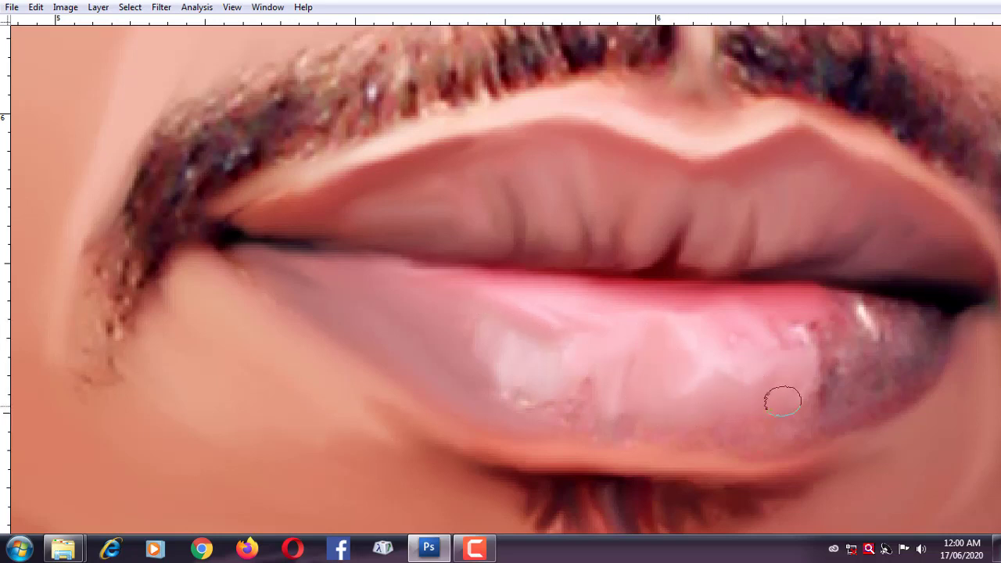
{"action": "mouse_move", "coordinate": [809, 337]}
{"action": "left_mouse_down"}
{"action": "mouse_move", "coordinate": [776, 303]}
{"action": "mouse_move", "coordinate": [834, 317]}
{"action": "mouse_move", "coordinate": [876, 305]}
{"action": "mouse_move", "coordinate": [904, 313]}
{"action": "mouse_move", "coordinate": [930, 351]}
{"action": "mouse_move", "coordinate": [916, 380]}
{"action": "mouse_move", "coordinate": [838, 423]}
{"action": "mouse_move", "coordinate": [869, 406]}
{"action": "mouse_move", "coordinate": [838, 409]}
{"action": "mouse_move", "coordinate": [899, 333]}
{"action": "mouse_move", "coordinate": [870, 370]}
{"action": "mouse_move", "coordinate": [845, 381]}
{"action": "mouse_move", "coordinate": [856, 402]}
{"action": "mouse_move", "coordinate": [738, 435]}
{"action": "mouse_move", "coordinate": [766, 440]}
{"action": "mouse_move", "coordinate": [646, 446]}
{"action": "mouse_move", "coordinate": [623, 405]}
{"action": "left_mouse_up"}
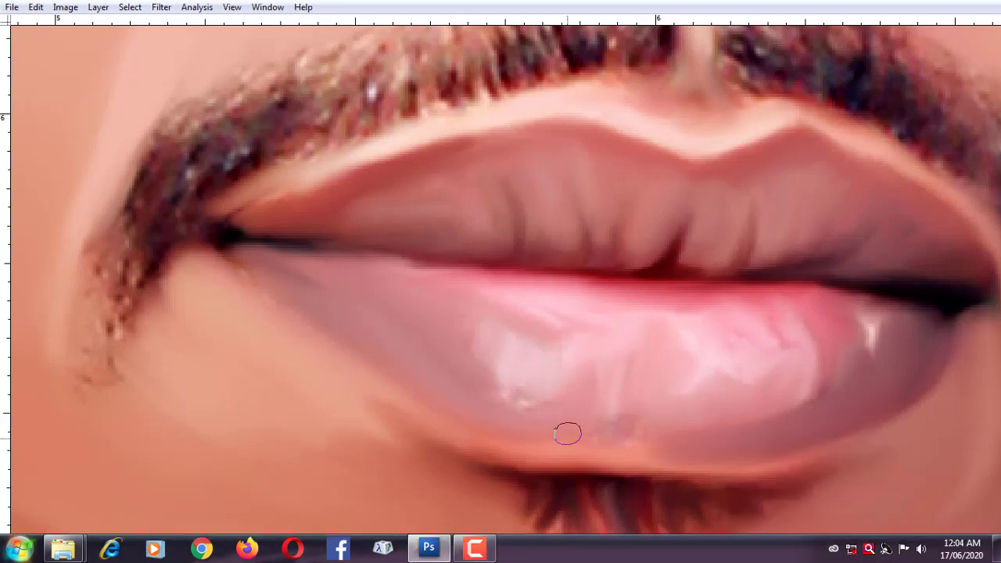
Soften the lower lip's bottom edge and spread its white highlights into glossy streaks.
{"action": "left_click_drag", "start_coordinate": [652, 436], "coordinate": [693, 465]}
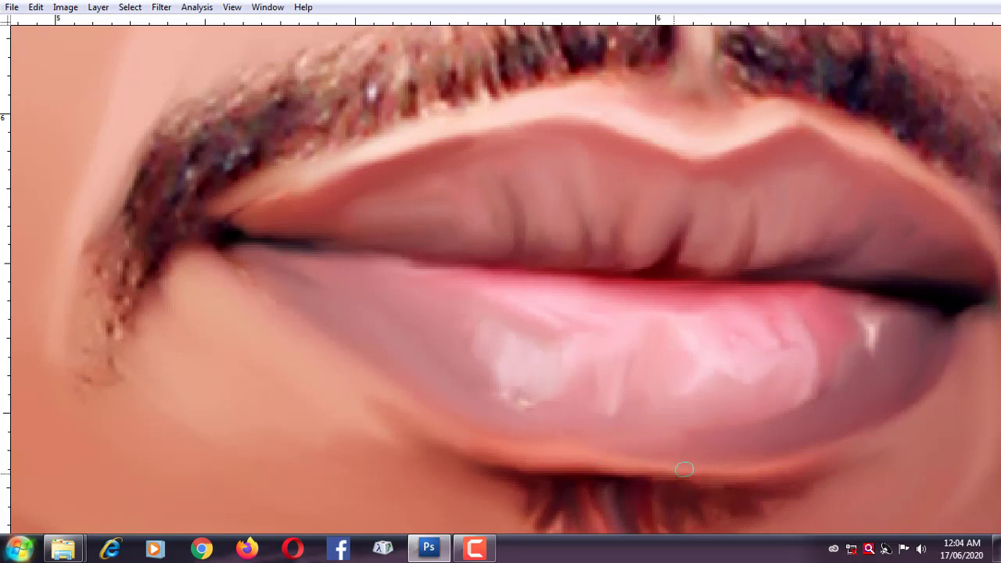
{"action": "left_click_drag", "start_coordinate": [604, 459], "coordinate": [643, 463]}
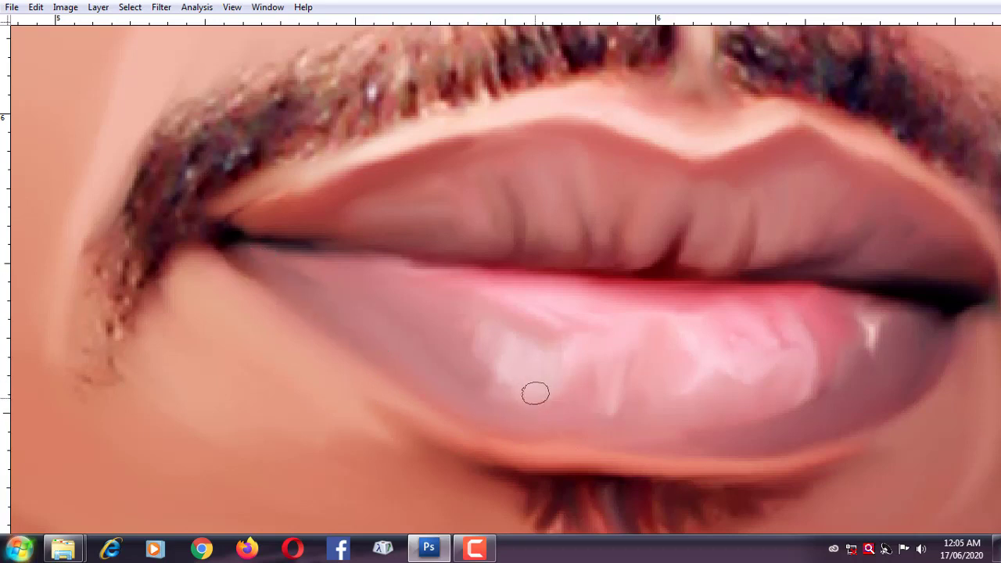
{"action": "left_click_drag", "start_coordinate": [491, 346], "coordinate": [511, 398]}
{"action": "left_click_drag", "start_coordinate": [615, 358], "coordinate": [606, 341]}
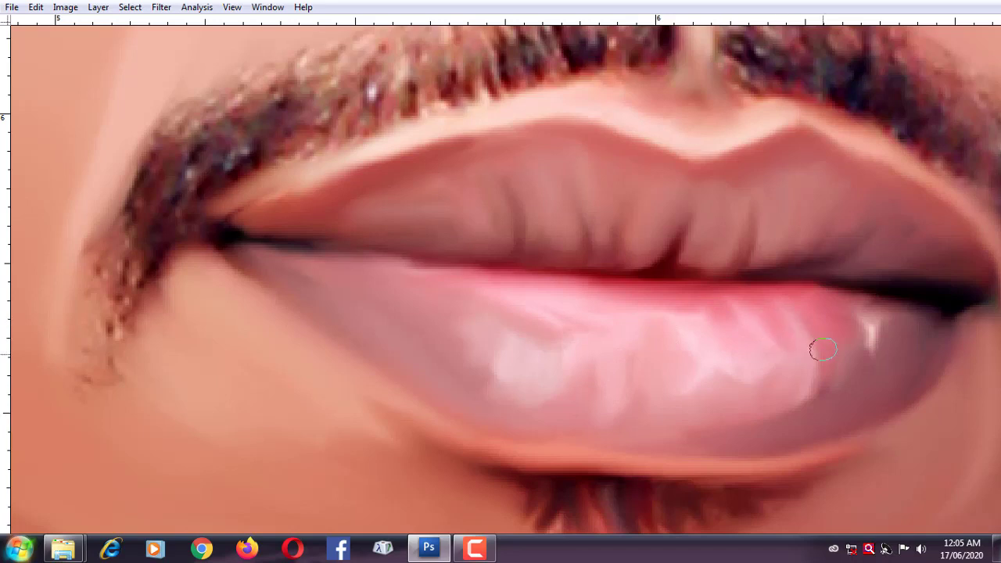
{"action": "mouse_move", "coordinate": [823, 350]}
{"action": "left_mouse_down"}
{"action": "mouse_move", "coordinate": [834, 409]}
{"action": "mouse_move", "coordinate": [777, 420]}
{"action": "mouse_move", "coordinate": [812, 411]}
{"action": "left_mouse_up"}
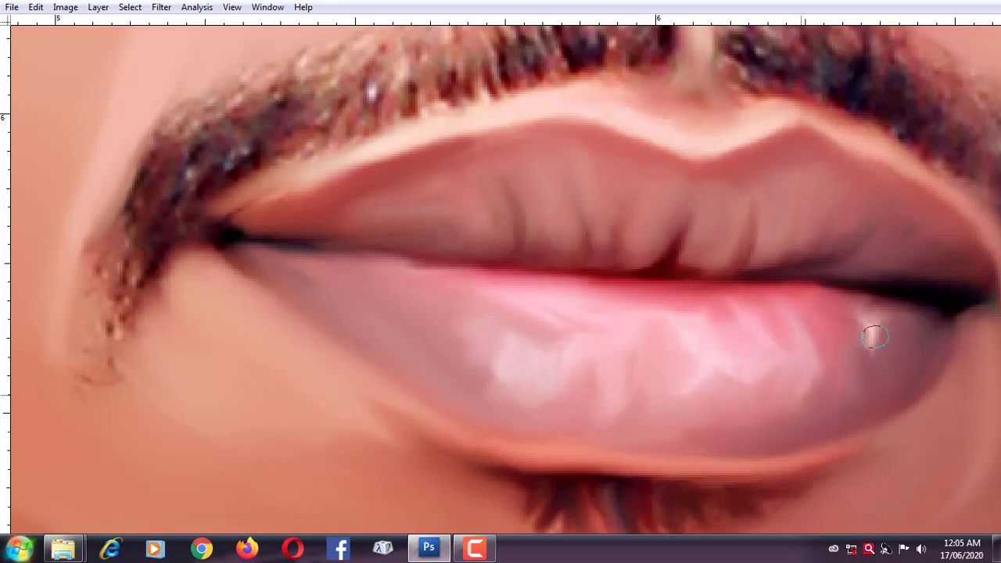
{"action": "mouse_move", "coordinate": [876, 337]}
{"action": "left_mouse_down"}
{"action": "mouse_move", "coordinate": [871, 328]}
{"action": "mouse_move", "coordinate": [887, 370]}
{"action": "mouse_move", "coordinate": [860, 342]}
{"action": "mouse_move", "coordinate": [899, 323]}
{"action": "left_mouse_up"}
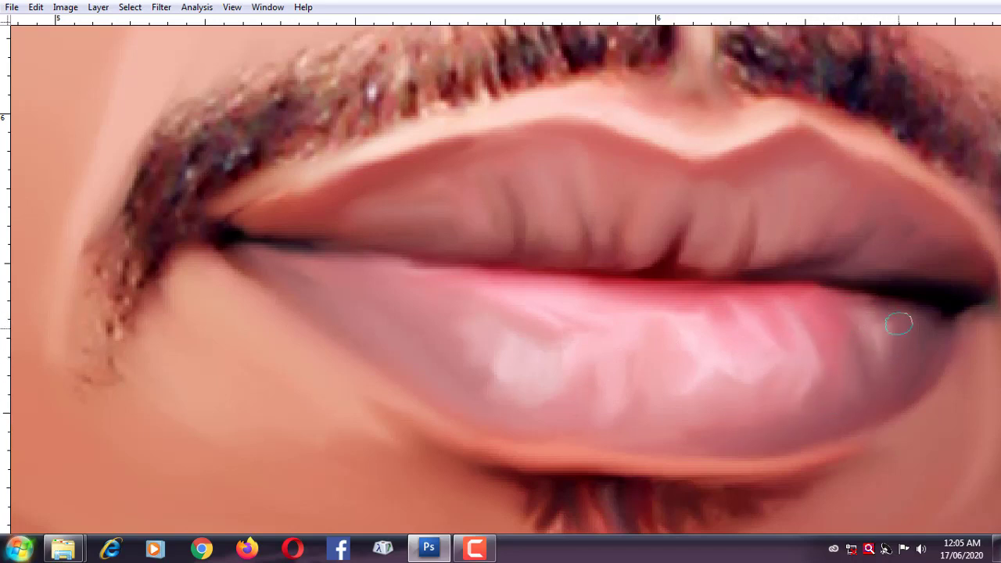
Smooth the neck skin below the beard and soften the dark beard tips along the neck edge.
{"action": "key", "text": "ctrl+minus"}
{"action": "key", "text": "ctrl+minus"}
{"action": "scroll", "coordinate": [476, 284], "scroll_direction": "down", "scroll_amount": 3}
{"action": "scroll", "coordinate": [481, 283], "scroll_direction": "down", "scroll_amount": 3}
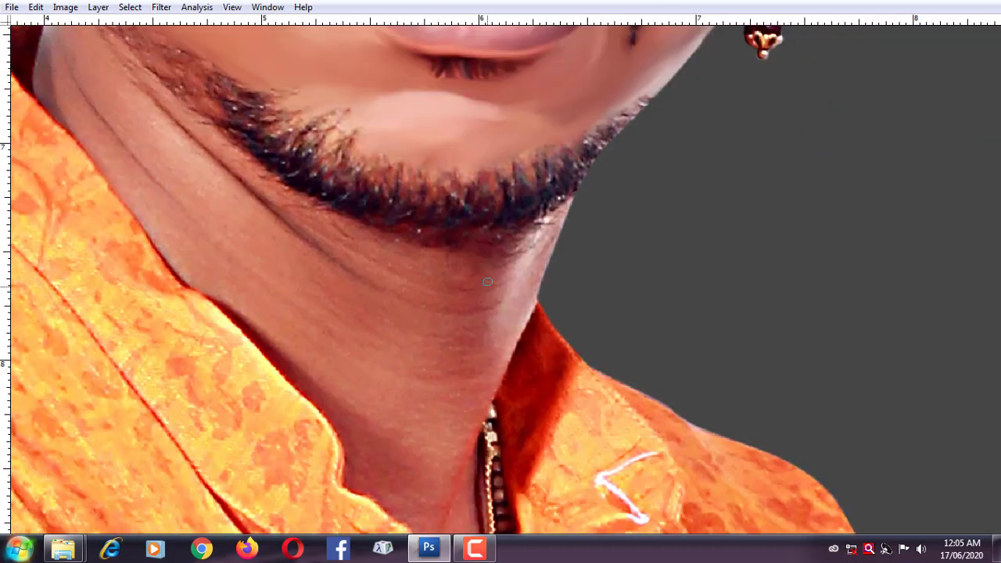
{"action": "key", "text": "ctrl+plus"}
{"action": "mouse_move", "coordinate": [548, 207]}
{"action": "left_mouse_down"}
{"action": "mouse_move", "coordinate": [539, 255]}
{"action": "mouse_move", "coordinate": [492, 330]}
{"action": "left_mouse_up"}
{"action": "mouse_move", "coordinate": [563, 232]}
{"action": "left_mouse_down"}
{"action": "mouse_move", "coordinate": [529, 347]}
{"action": "mouse_move", "coordinate": [493, 412]}
{"action": "left_mouse_up"}
{"action": "mouse_move", "coordinate": [547, 226]}
{"action": "left_mouse_down"}
{"action": "mouse_move", "coordinate": [528, 368]}
{"action": "mouse_move", "coordinate": [550, 346]}
{"action": "mouse_move", "coordinate": [537, 320]}
{"action": "mouse_move", "coordinate": [617, 264]}
{"action": "left_mouse_up"}
{"action": "mouse_move", "coordinate": [572, 332]}
{"action": "left_mouse_down"}
{"action": "mouse_move", "coordinate": [518, 344]}
{"action": "mouse_move", "coordinate": [522, 326]}
{"action": "left_mouse_up"}
{"action": "mouse_move", "coordinate": [494, 370]}
{"action": "left_mouse_down"}
{"action": "mouse_move", "coordinate": [558, 319]}
{"action": "mouse_move", "coordinate": [505, 352]}
{"action": "mouse_move", "coordinate": [435, 340]}
{"action": "left_mouse_up"}
{"action": "left_click_drag", "start_coordinate": [497, 386], "coordinate": [394, 380]}
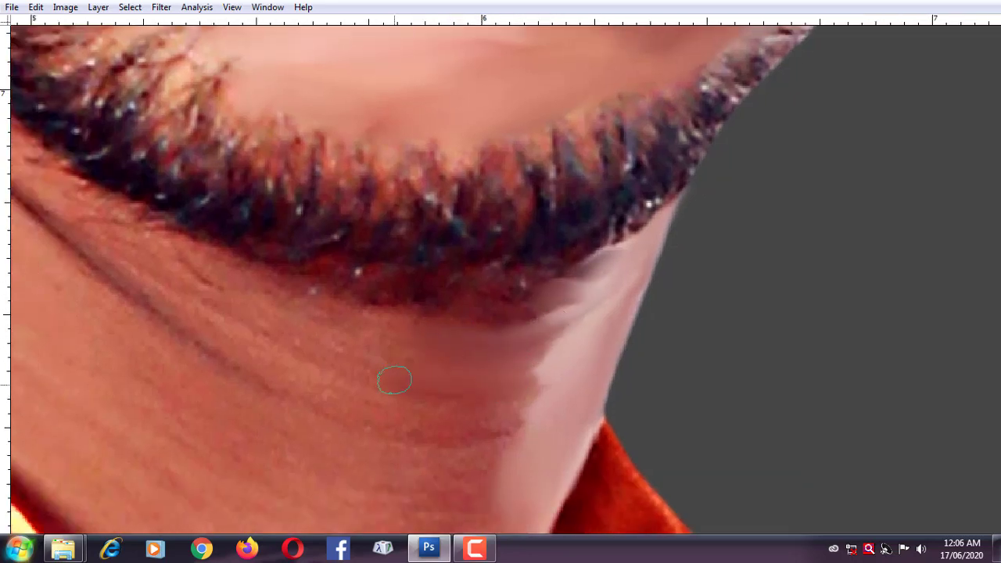
{"action": "mouse_move", "coordinate": [475, 421]}
{"action": "left_mouse_down"}
{"action": "mouse_move", "coordinate": [501, 418]}
{"action": "mouse_move", "coordinate": [370, 423]}
{"action": "left_mouse_up"}
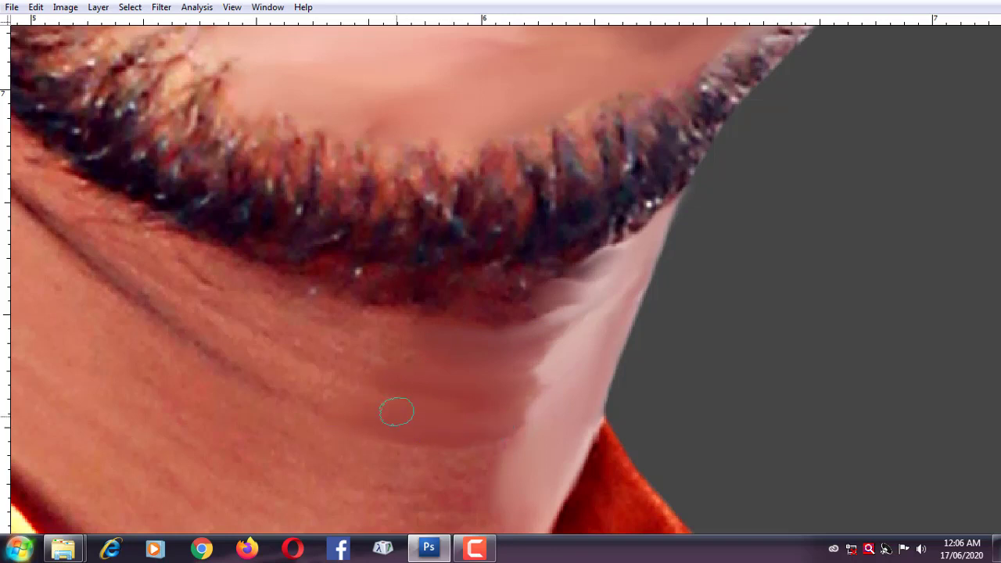
Even out the speckled skin band on the lower neck above the collar.
{"action": "scroll", "coordinate": [442, 365], "scroll_direction": "down", "scroll_amount": 2}
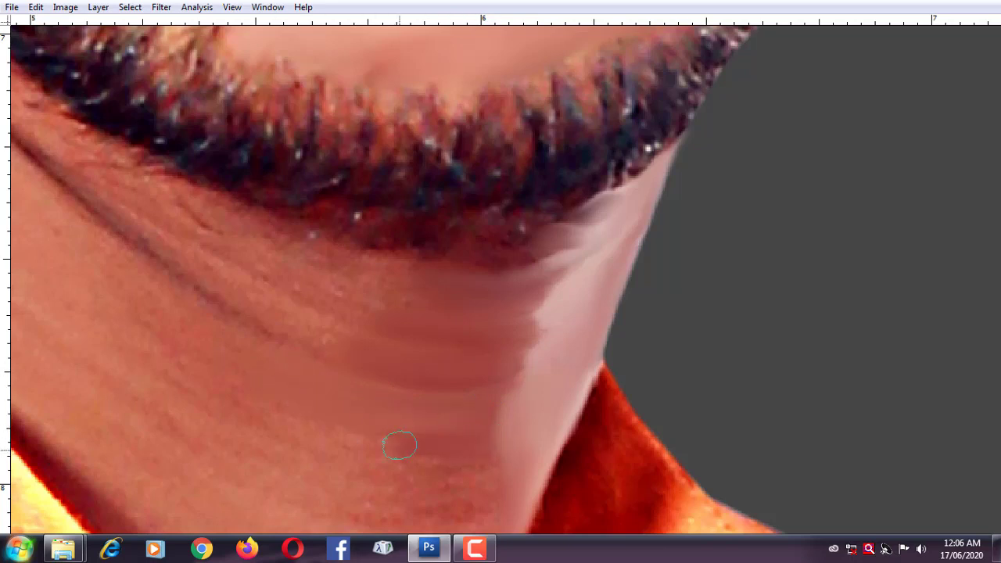
{"action": "scroll", "coordinate": [504, 391], "scroll_direction": "down", "scroll_amount": 3}
{"action": "mouse_move", "coordinate": [502, 378]}
{"action": "left_mouse_down"}
{"action": "mouse_move", "coordinate": [409, 393]}
{"action": "mouse_move", "coordinate": [425, 409]}
{"action": "mouse_move", "coordinate": [512, 431]}
{"action": "mouse_move", "coordinate": [289, 400]}
{"action": "left_mouse_up"}
{"action": "scroll", "coordinate": [469, 347], "scroll_direction": "down", "scroll_amount": 3}
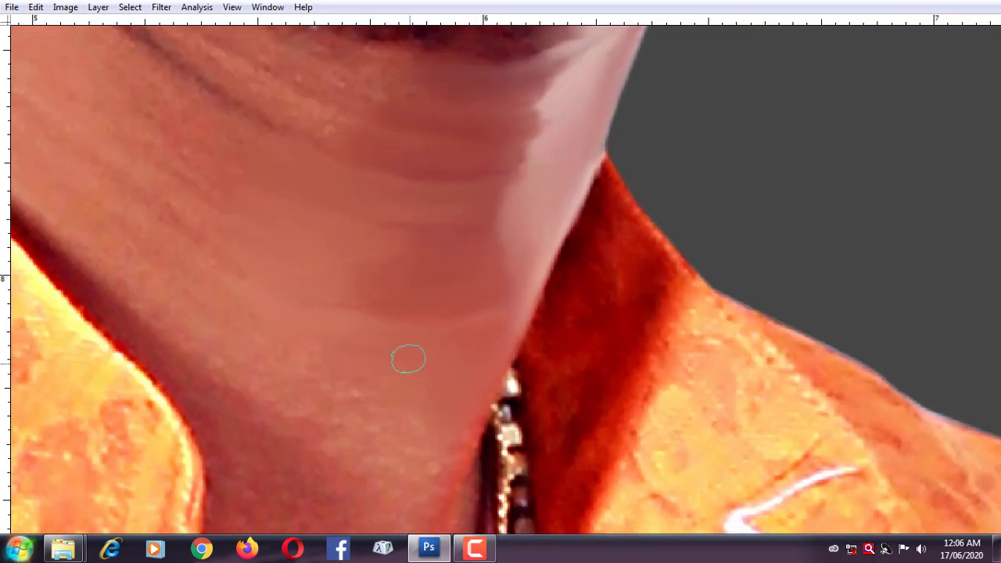
{"action": "mouse_move", "coordinate": [404, 357]}
{"action": "left_mouse_down"}
{"action": "mouse_move", "coordinate": [358, 373]}
{"action": "mouse_move", "coordinate": [342, 420]}
{"action": "mouse_move", "coordinate": [256, 322]}
{"action": "left_mouse_up"}
{"action": "scroll", "coordinate": [456, 415], "scroll_direction": "down", "scroll_amount": 3}
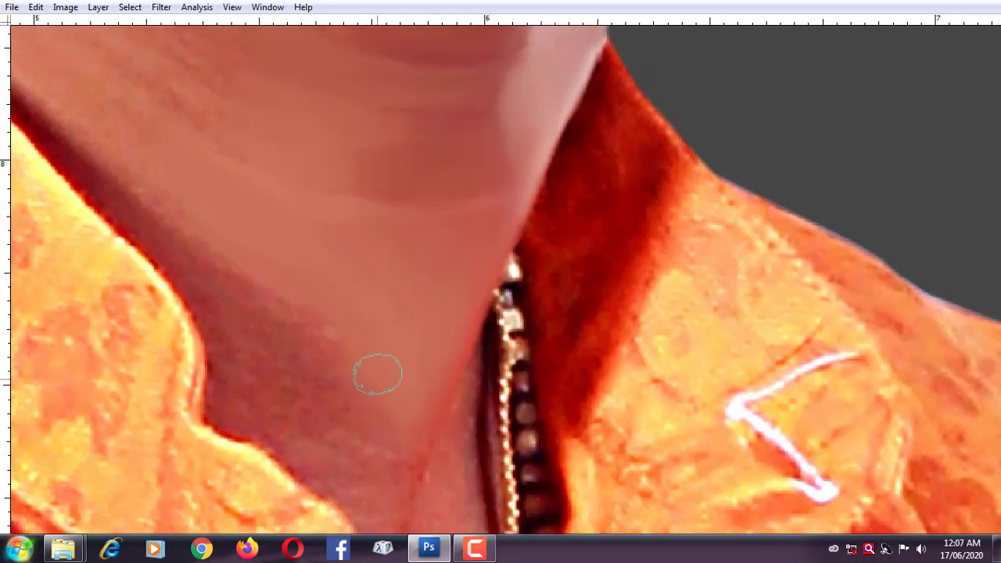
{"action": "scroll", "coordinate": [422, 391], "scroll_direction": "up", "scroll_amount": 5}
{"action": "scroll", "coordinate": [423, 391], "scroll_direction": "left", "scroll_amount": 6}
With a smaller brush, smooth the skin along the neck's edge and soften the crease across it.
{"action": "scroll", "coordinate": [438, 360], "scroll_direction": "up", "scroll_amount": 5}
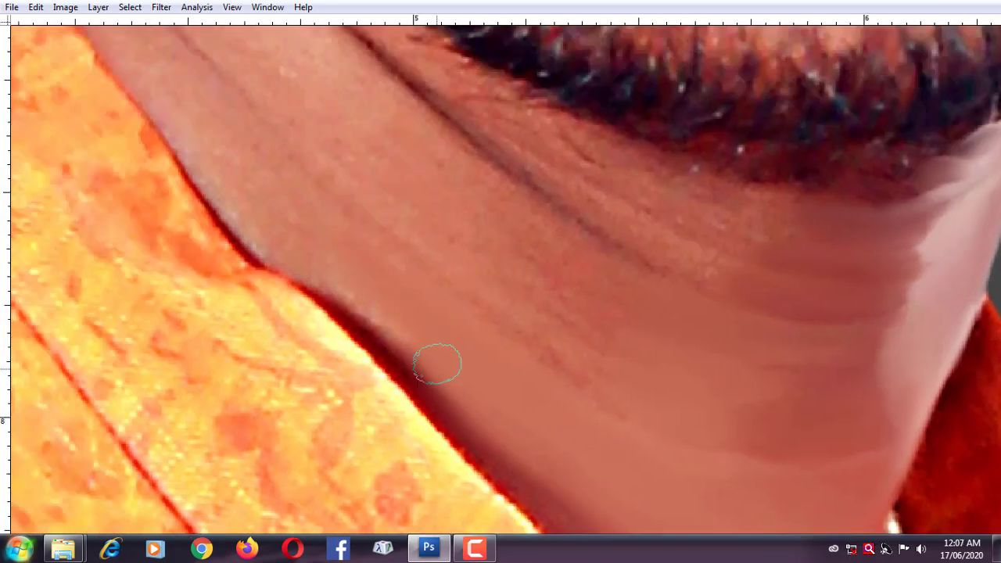
{"action": "scroll", "coordinate": [376, 315], "scroll_direction": "left", "scroll_amount": 6}
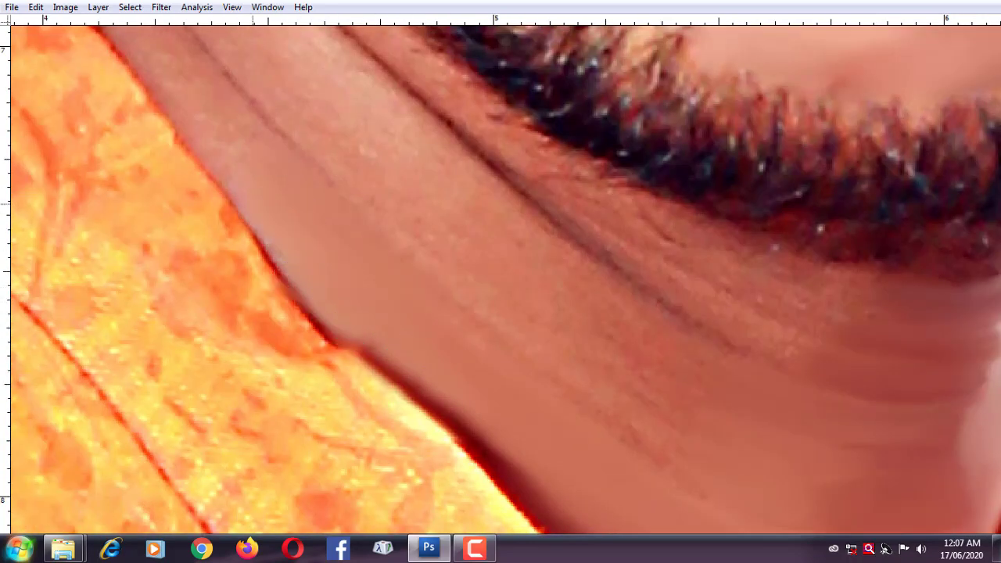
{"action": "scroll", "coordinate": [346, 282], "scroll_direction": "up", "scroll_amount": 5}
{"action": "scroll", "coordinate": [394, 284], "scroll_direction": "left", "scroll_amount": 6}
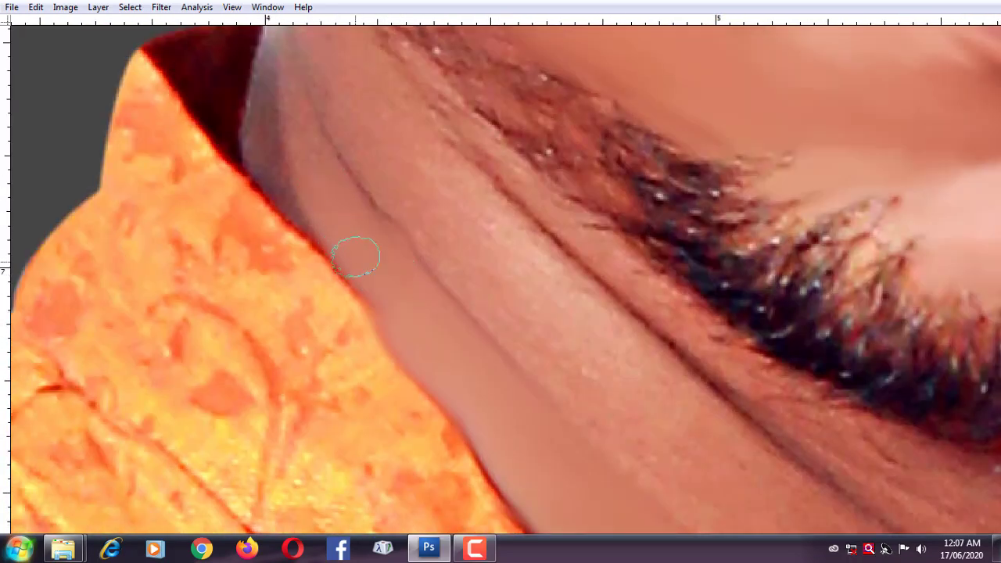
{"action": "key", "text": "bracketleft"}
{"action": "key", "text": "bracketleft"}
{"action": "key", "text": "bracketleft"}
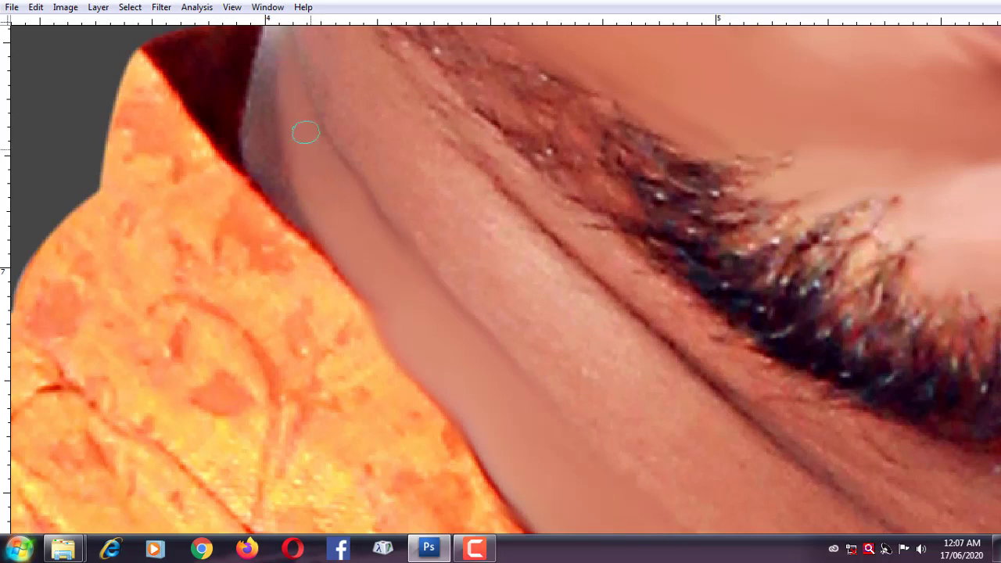
{"action": "scroll", "coordinate": [350, 127], "scroll_direction": "up", "scroll_amount": 3}
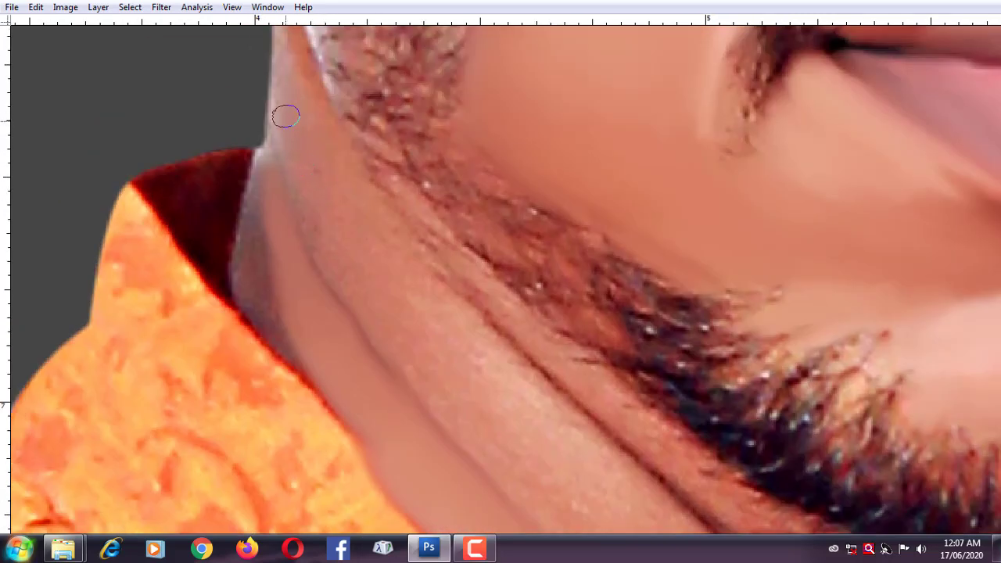
{"action": "left_click_drag", "start_coordinate": [286, 116], "coordinate": [333, 147]}
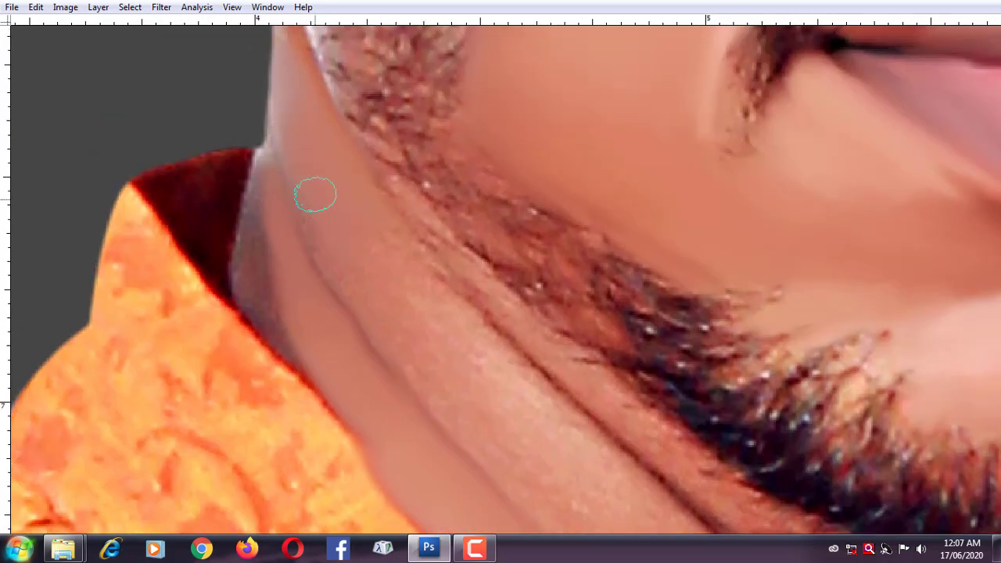
{"action": "scroll", "coordinate": [441, 308], "scroll_direction": "down", "scroll_amount": 5}
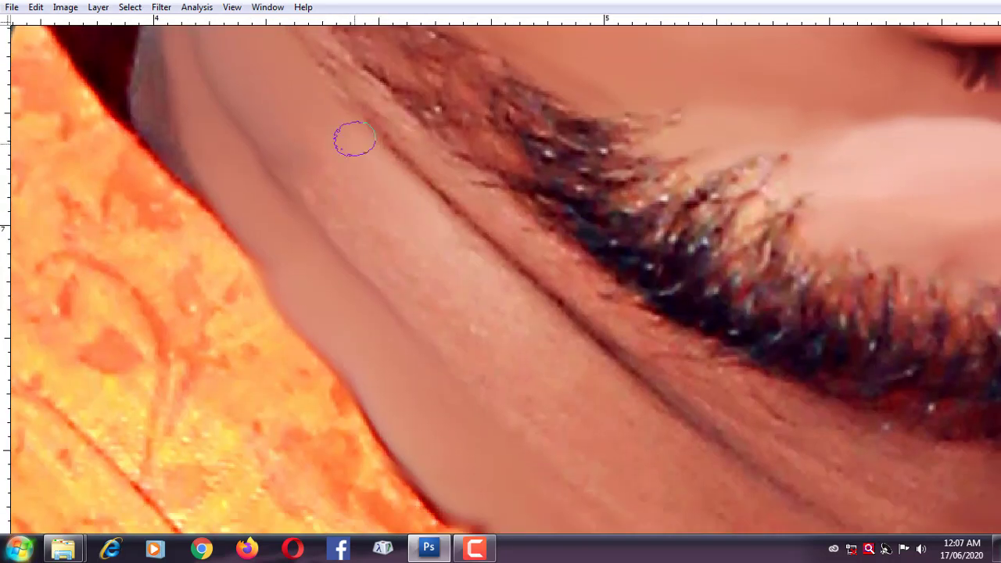
{"action": "key", "text": "ctrl+minus"}
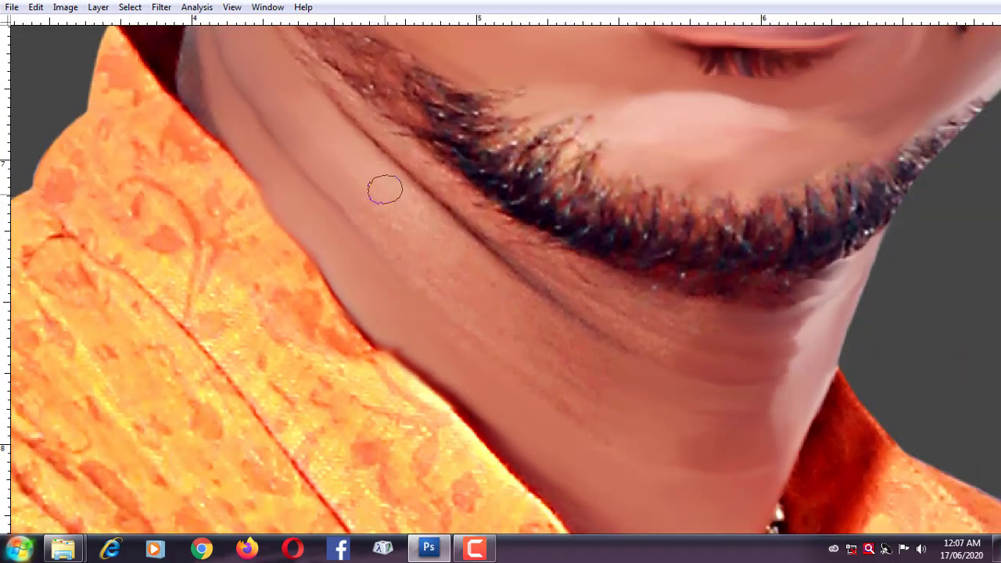
{"action": "left_click_drag", "start_coordinate": [447, 283], "coordinate": [587, 401]}
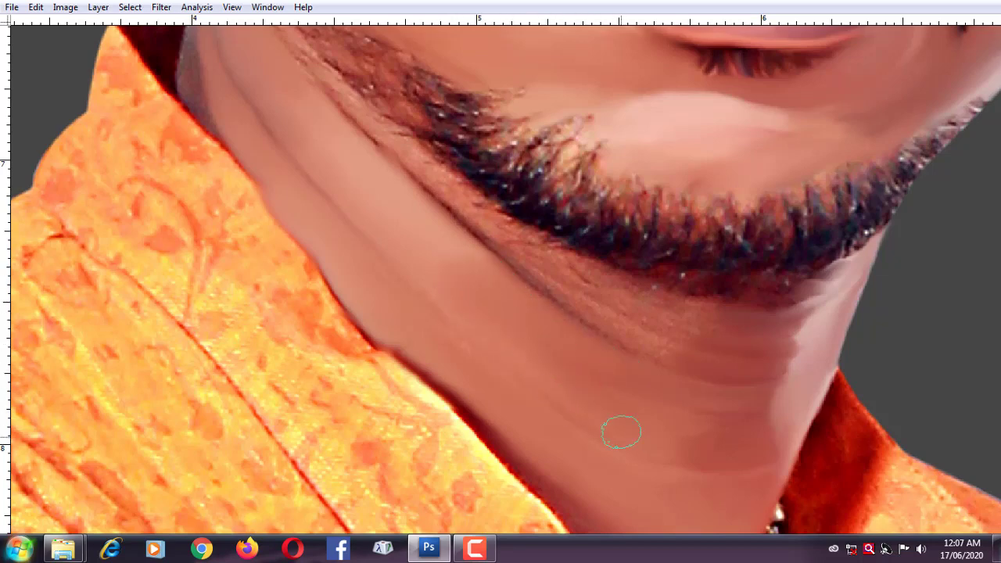
Bring the lower neck and collar into view and shrink the brush for detail near the necklace.
{"action": "scroll", "coordinate": [524, 368], "scroll_direction": "down", "scroll_amount": 3}
{"action": "scroll", "coordinate": [524, 368], "scroll_direction": "right", "scroll_amount": 3}
{"action": "scroll", "coordinate": [632, 328], "scroll_direction": "down", "scroll_amount": 3}
{"action": "scroll", "coordinate": [633, 329], "scroll_direction": "left", "scroll_amount": 2}
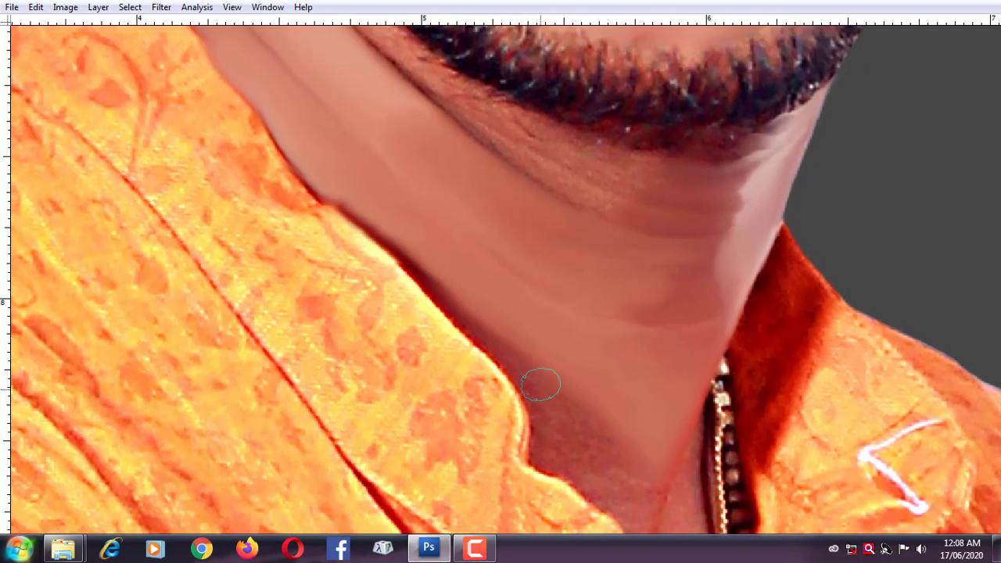
{"action": "scroll", "coordinate": [544, 384], "scroll_direction": "up", "scroll_amount": 1}
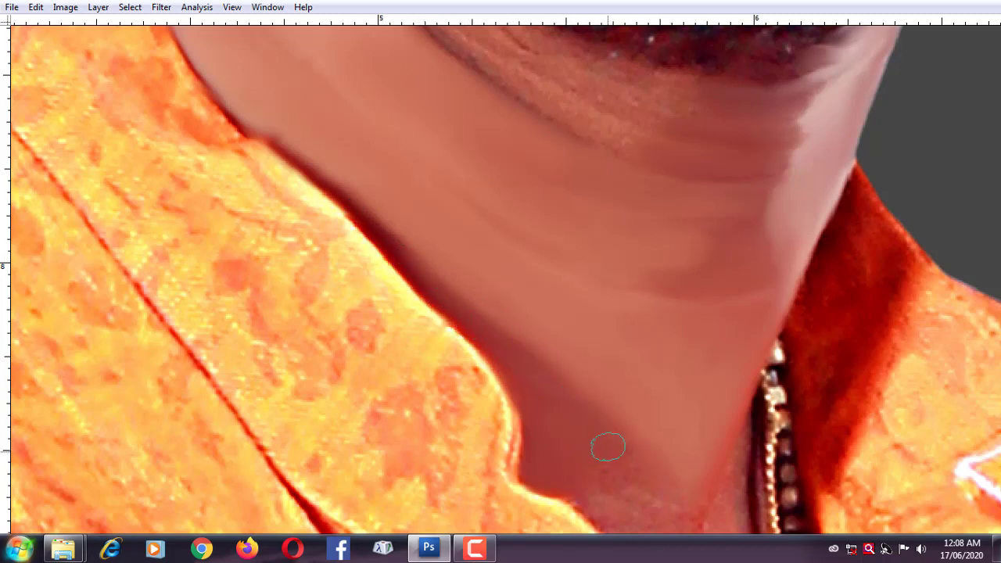
{"action": "left_click_drag", "start_coordinate": [597, 482], "coordinate": [538, 328]}
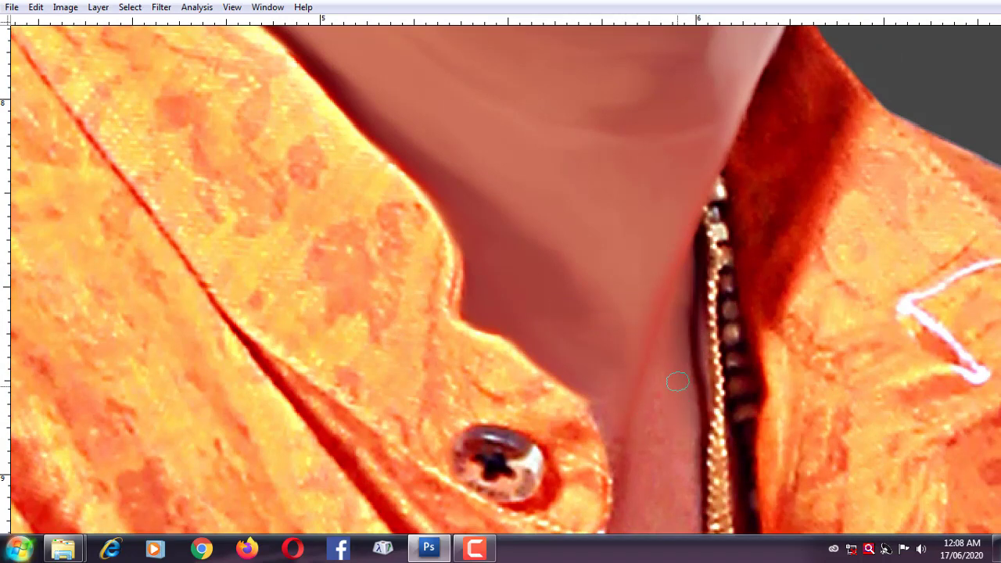
{"action": "scroll", "coordinate": [652, 237], "scroll_direction": "down", "scroll_amount": 3}
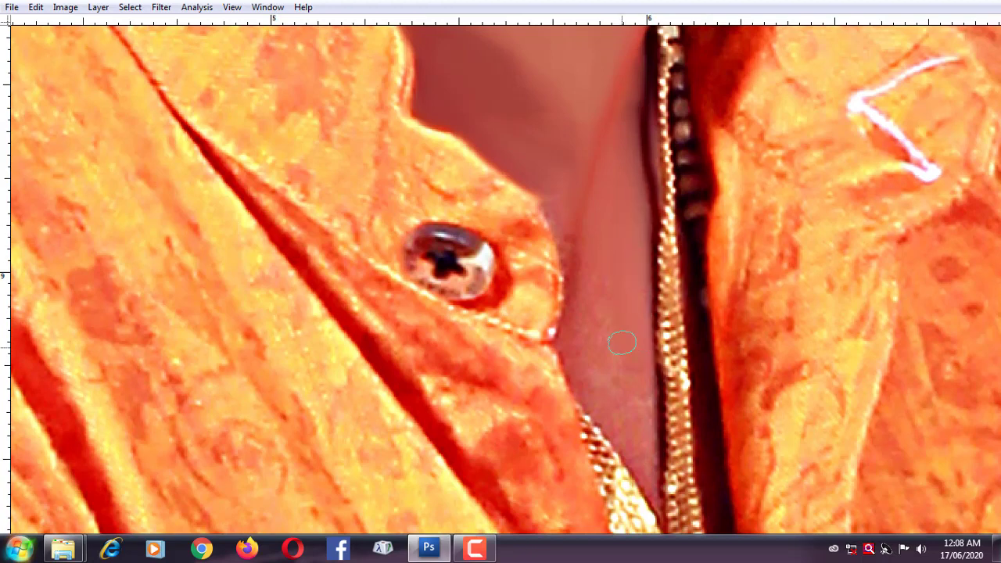
{"action": "key", "text": "bracketleft"}
{"action": "key", "text": "bracketleft"}
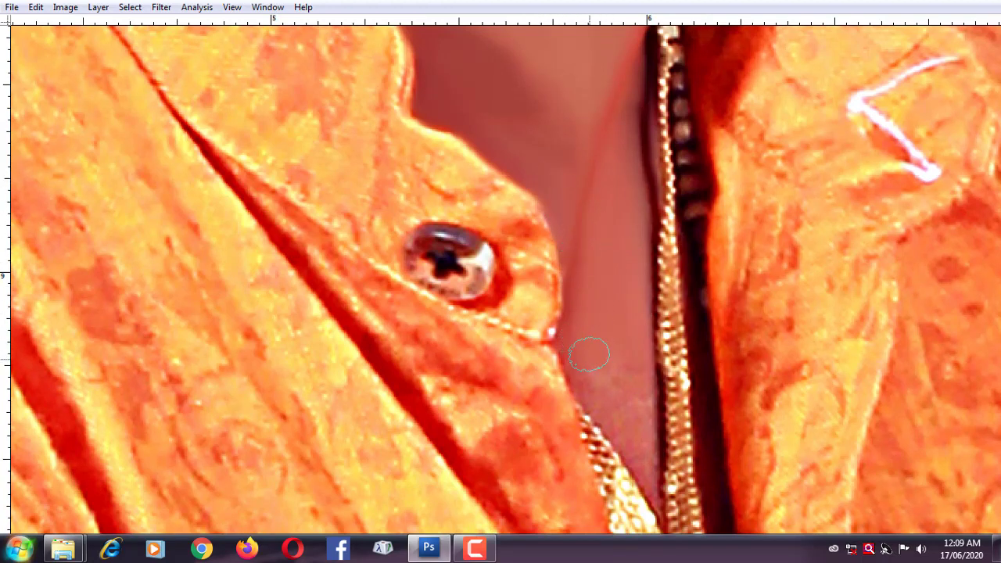
{"action": "key", "text": "bracketleft"}
{"action": "key", "text": "bracketleft"}
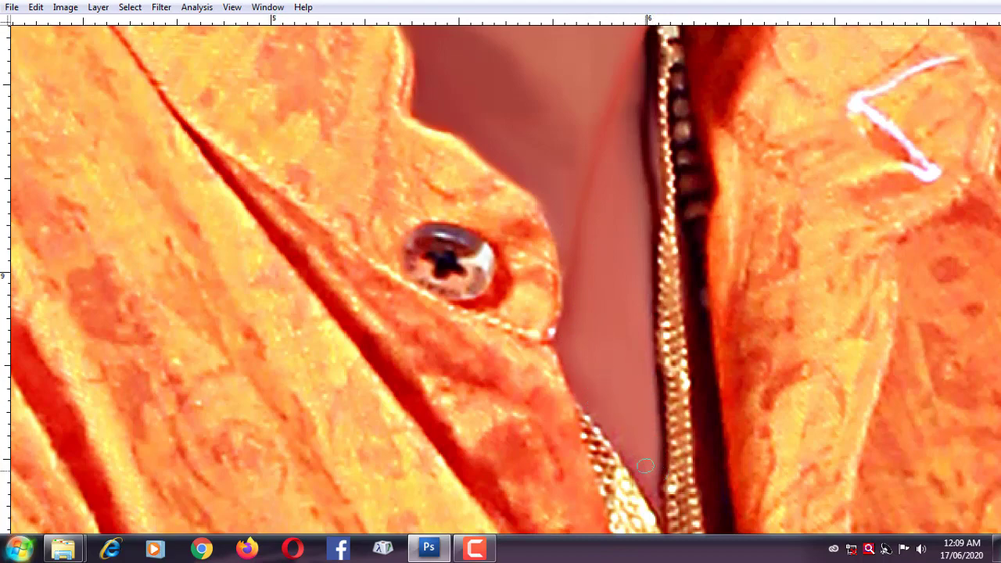
{"action": "scroll", "coordinate": [481, 273], "scroll_direction": "down", "scroll_amount": 3}
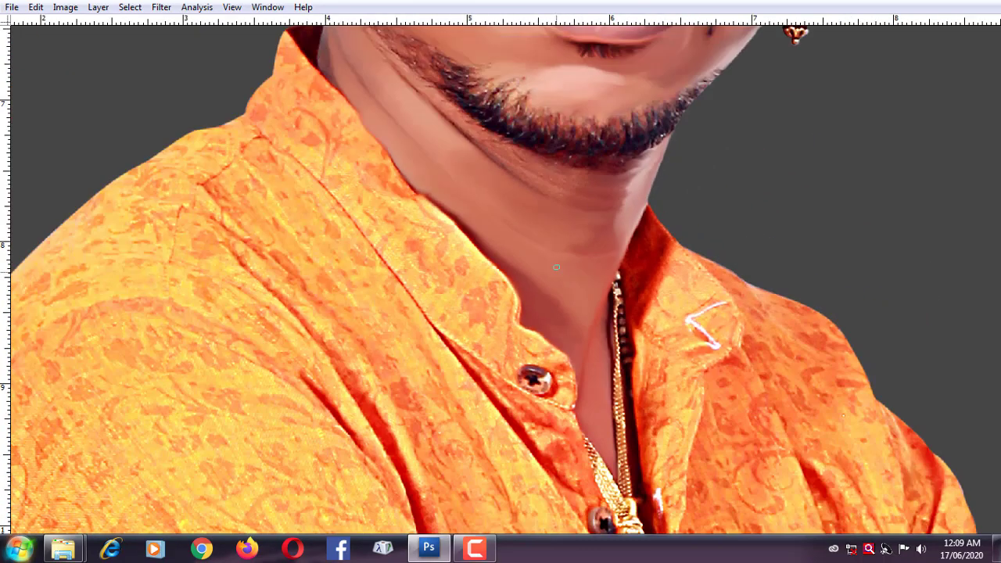
{"action": "scroll", "coordinate": [480, 273], "scroll_direction": "up", "scroll_amount": 3}
{"action": "scroll", "coordinate": [522, 249], "scroll_direction": "up", "scroll_amount": 1}
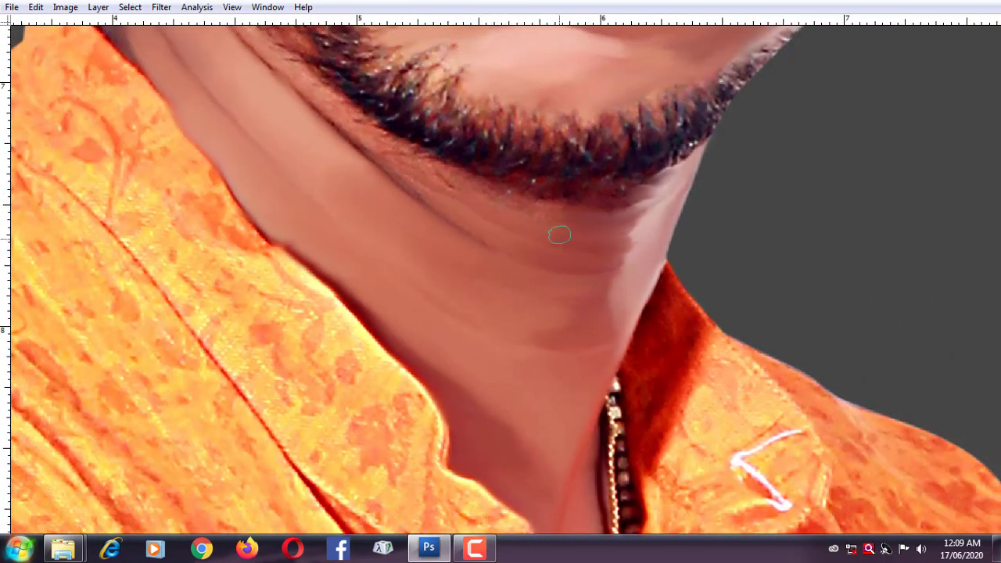
{"action": "scroll", "coordinate": [478, 201], "scroll_direction": "down", "scroll_amount": 2}
{"action": "scroll", "coordinate": [599, 362], "scroll_direction": "up", "scroll_amount": 1}
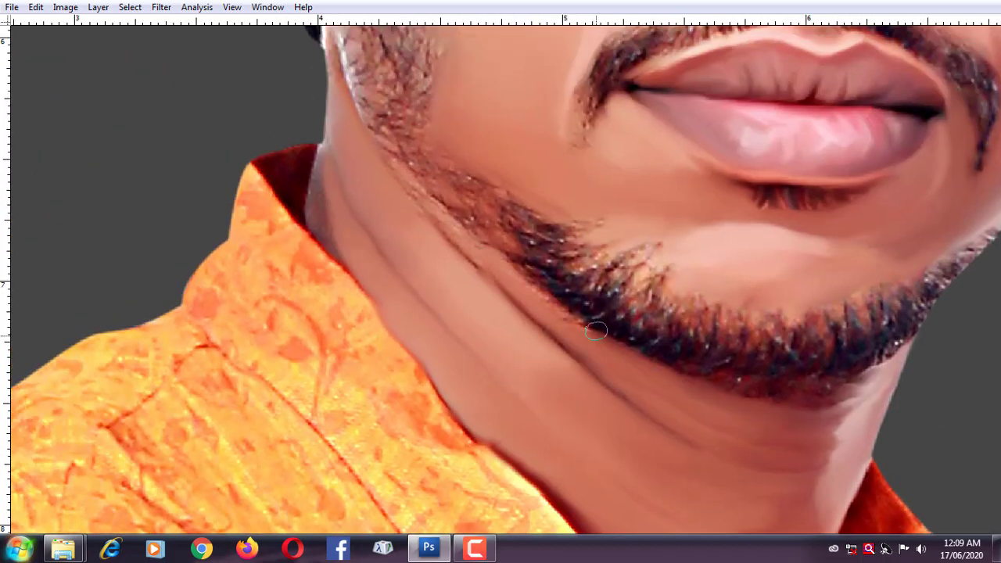
{"action": "scroll", "coordinate": [590, 336], "scroll_direction": "up", "scroll_amount": 1}
{"action": "scroll", "coordinate": [589, 336], "scroll_direction": "down", "scroll_amount": 1}
{"action": "scroll", "coordinate": [590, 336], "scroll_direction": "up", "scroll_amount": 1}
{"action": "scroll", "coordinate": [571, 397], "scroll_direction": "down", "scroll_amount": 1}
{"action": "scroll", "coordinate": [571, 397], "scroll_direction": "up", "scroll_amount": 1}
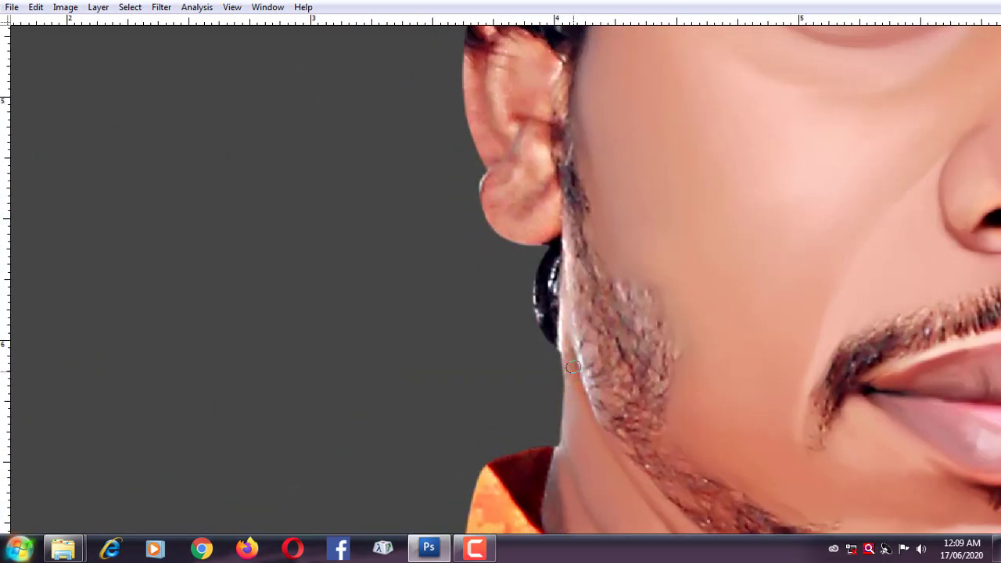
{"action": "scroll", "coordinate": [575, 336], "scroll_direction": "up", "scroll_amount": 1}
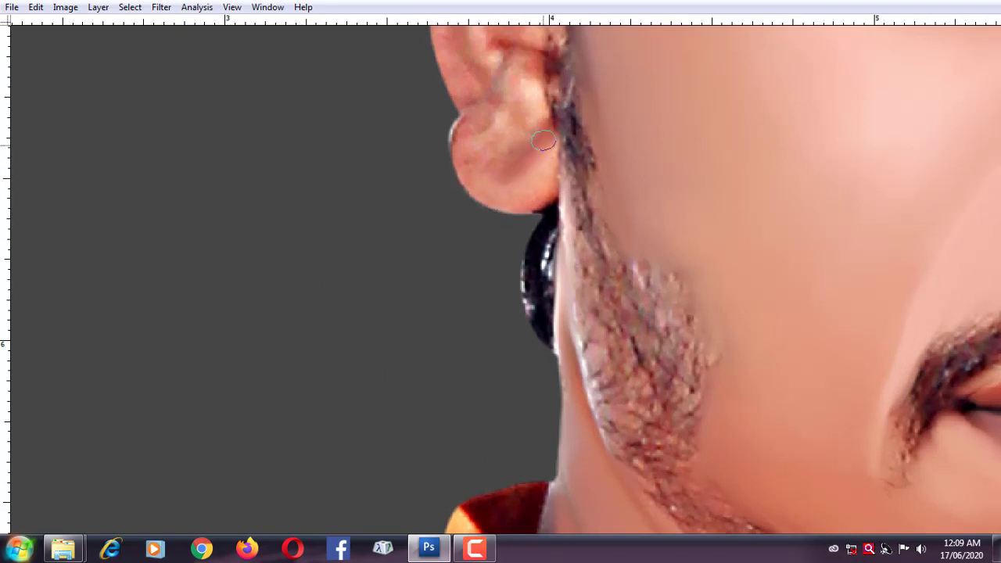
Smooth the upper earlobe fold and top of the ear, blending hair strands at its back edge.
{"action": "scroll", "coordinate": [494, 239], "scroll_direction": "up", "scroll_amount": 2}
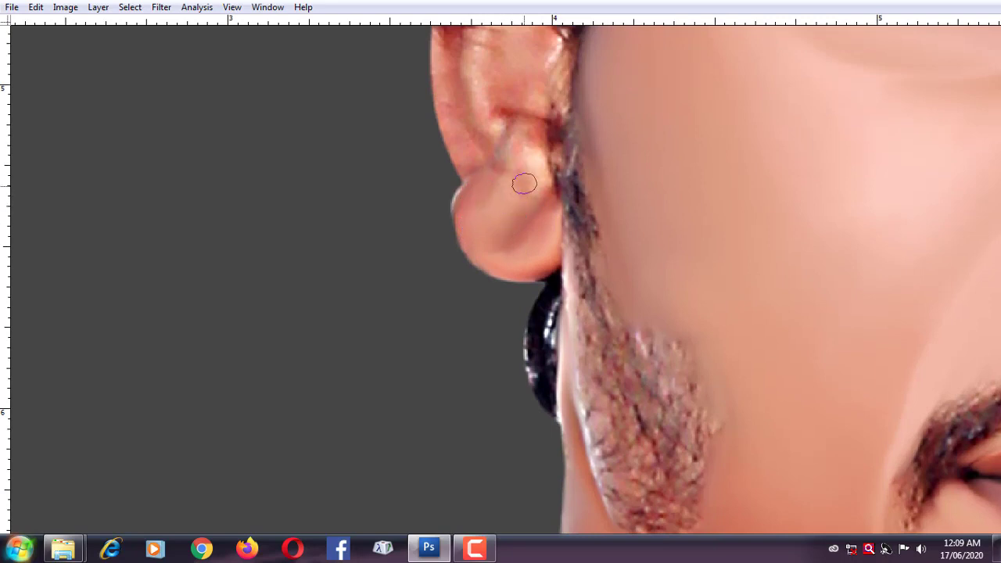
{"action": "mouse_move", "coordinate": [524, 183]}
{"action": "left_mouse_down"}
{"action": "mouse_move", "coordinate": [514, 130]}
{"action": "mouse_move", "coordinate": [537, 179]}
{"action": "mouse_move", "coordinate": [528, 149]}
{"action": "mouse_move", "coordinate": [493, 134]}
{"action": "left_mouse_up"}
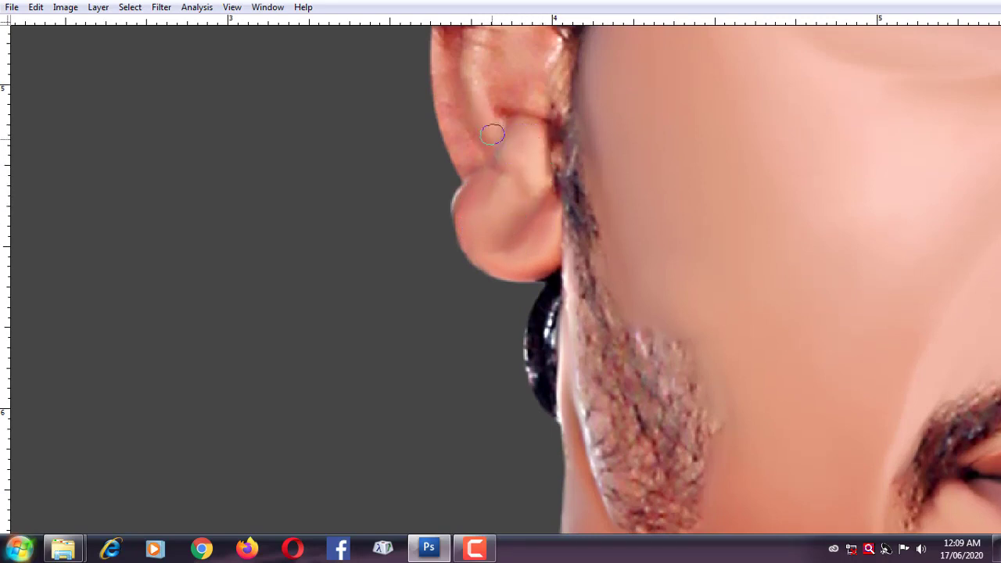
{"action": "scroll", "coordinate": [493, 134], "scroll_direction": "up", "scroll_amount": 3}
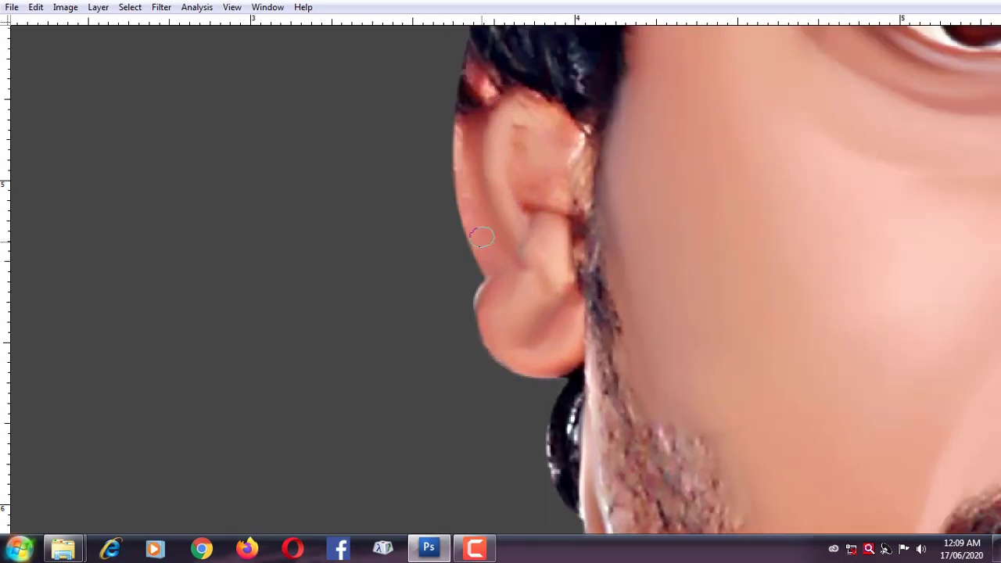
{"action": "scroll", "coordinate": [547, 252], "scroll_direction": "up", "scroll_amount": 2}
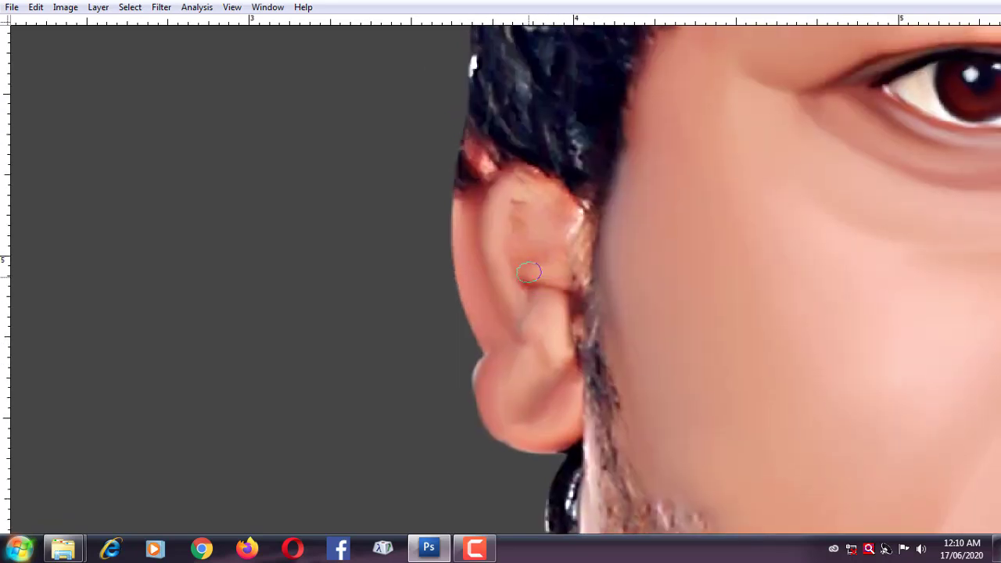
{"action": "left_click_drag", "start_coordinate": [563, 224], "coordinate": [532, 194]}
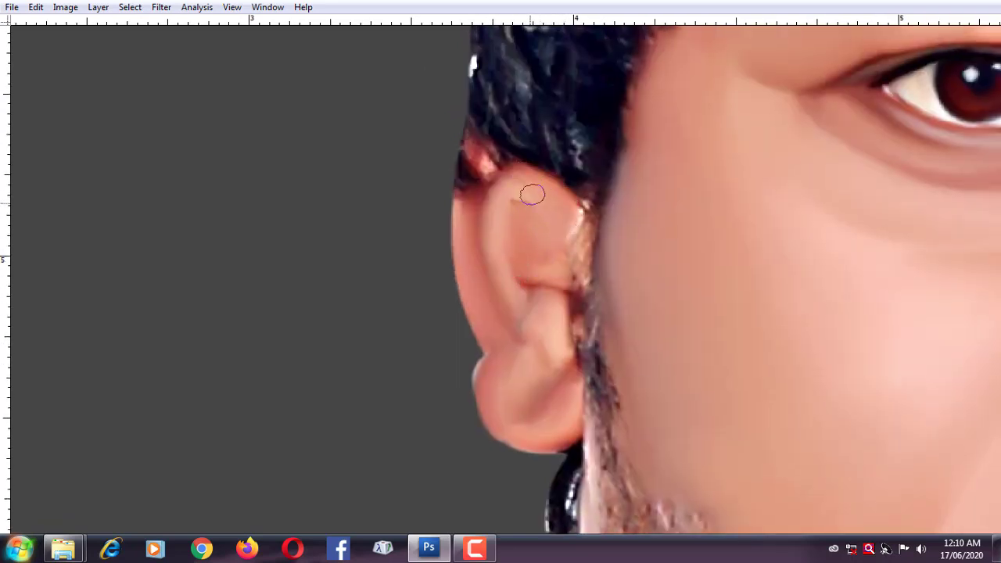
{"action": "scroll", "coordinate": [507, 274], "scroll_direction": "up", "scroll_amount": 1}
{"action": "scroll", "coordinate": [507, 326], "scroll_direction": "up", "scroll_amount": 1}
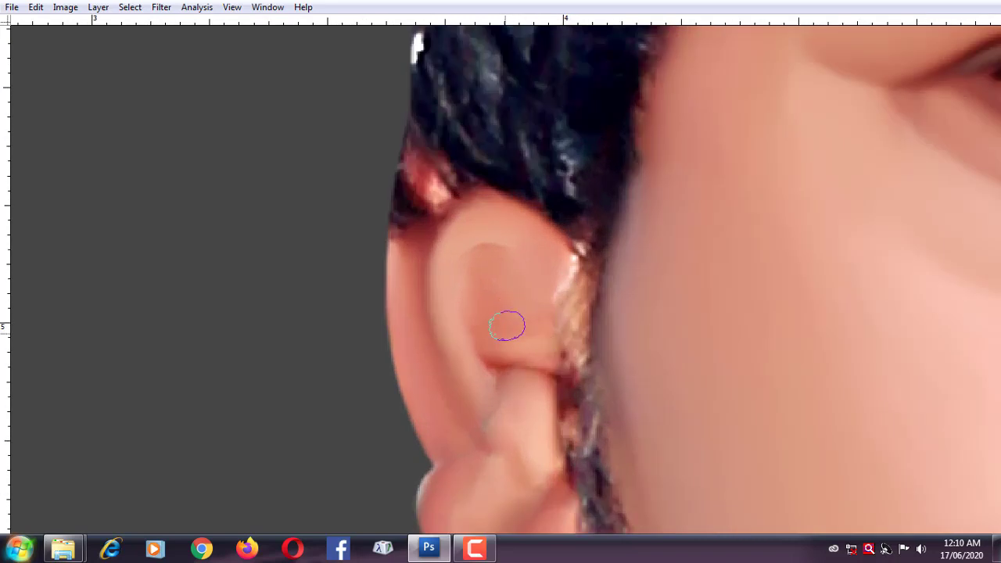
{"action": "mouse_move", "coordinate": [555, 378]}
{"action": "left_mouse_down"}
{"action": "mouse_move", "coordinate": [554, 320]}
{"action": "mouse_move", "coordinate": [576, 324]}
{"action": "mouse_move", "coordinate": [593, 293]}
{"action": "mouse_move", "coordinate": [583, 404]}
{"action": "mouse_move", "coordinate": [562, 291]}
{"action": "left_mouse_up"}
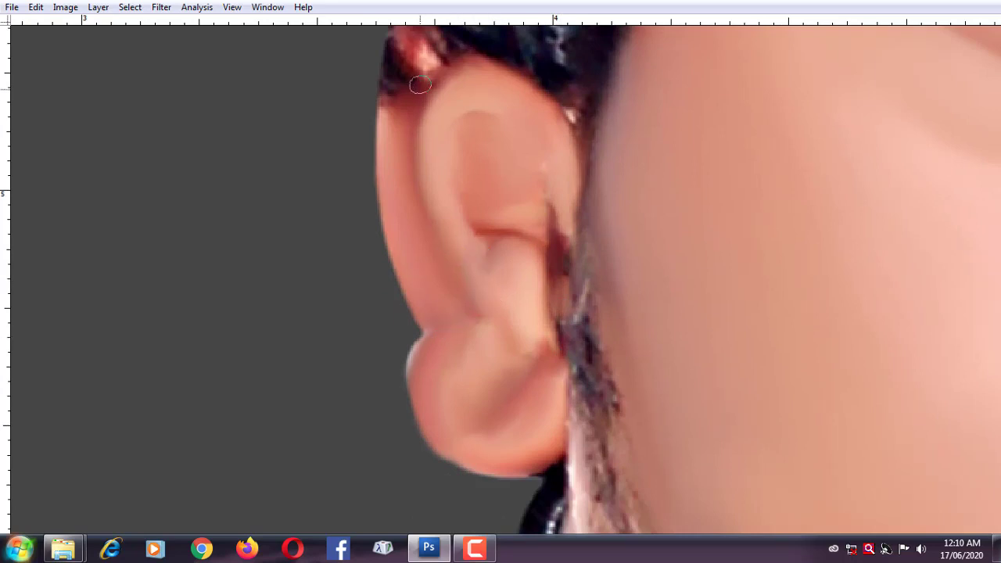
Blend the light streak and dark hair strands below the ear's back edge.
{"action": "mouse_move", "coordinate": [420, 84]}
{"action": "left_mouse_down"}
{"action": "mouse_move", "coordinate": [458, 264]}
{"action": "mouse_move", "coordinate": [330, 38]}
{"action": "left_mouse_up"}
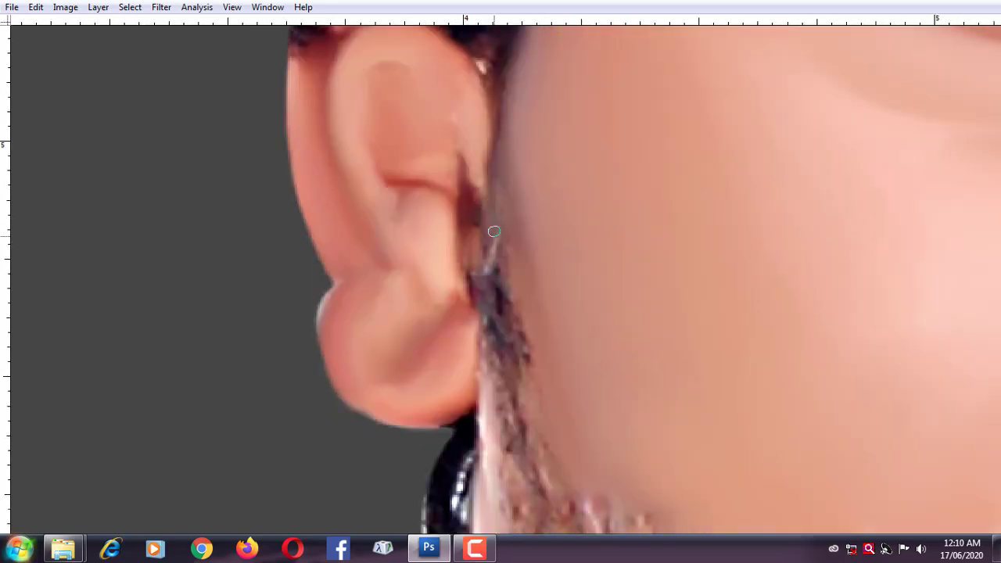
{"action": "left_click_drag", "start_coordinate": [495, 232], "coordinate": [504, 293]}
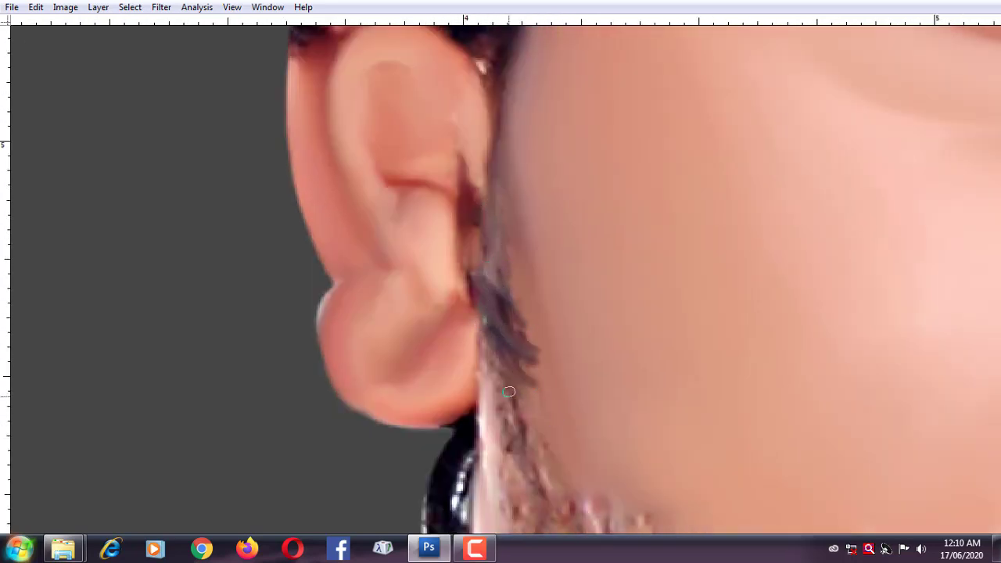
{"action": "left_click_drag", "start_coordinate": [509, 391], "coordinate": [526, 447]}
{"action": "mouse_move", "coordinate": [496, 386]}
{"action": "left_mouse_down"}
{"action": "mouse_move", "coordinate": [434, 111]}
{"action": "mouse_move", "coordinate": [456, 168]}
{"action": "left_mouse_up"}
{"action": "left_click_drag", "start_coordinate": [485, 295], "coordinate": [469, 156]}
Smudge fine hair strokes along the mustache's upper edge, extending them to its left end.
{"action": "left_click_drag", "start_coordinate": [575, 335], "coordinate": [509, 224]}
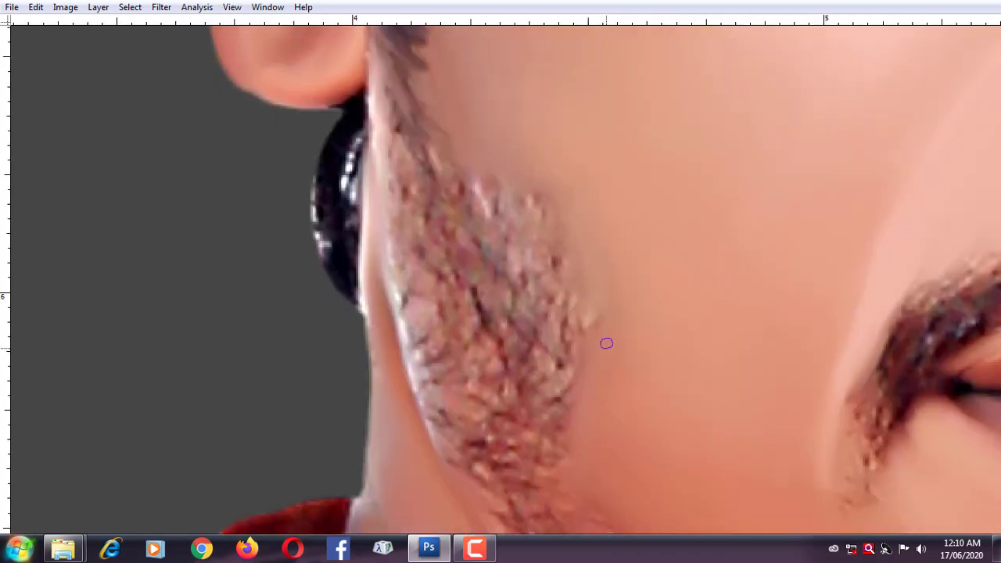
{"action": "scroll", "coordinate": [603, 341], "scroll_direction": "down", "scroll_amount": 2}
{"action": "scroll", "coordinate": [668, 294], "scroll_direction": "up", "scroll_amount": 1}
{"action": "scroll", "coordinate": [668, 294], "scroll_direction": "down", "scroll_amount": 3}
{"action": "scroll", "coordinate": [522, 360], "scroll_direction": "up", "scroll_amount": 4}
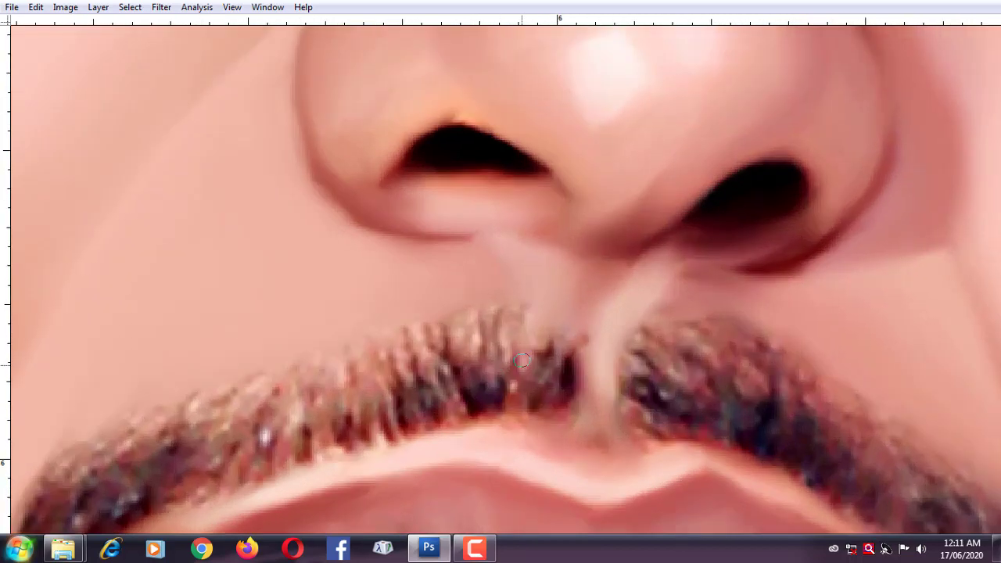
{"action": "left_click_drag", "start_coordinate": [458, 348], "coordinate": [438, 316]}
{"action": "left_click_drag", "start_coordinate": [422, 364], "coordinate": [411, 328]}
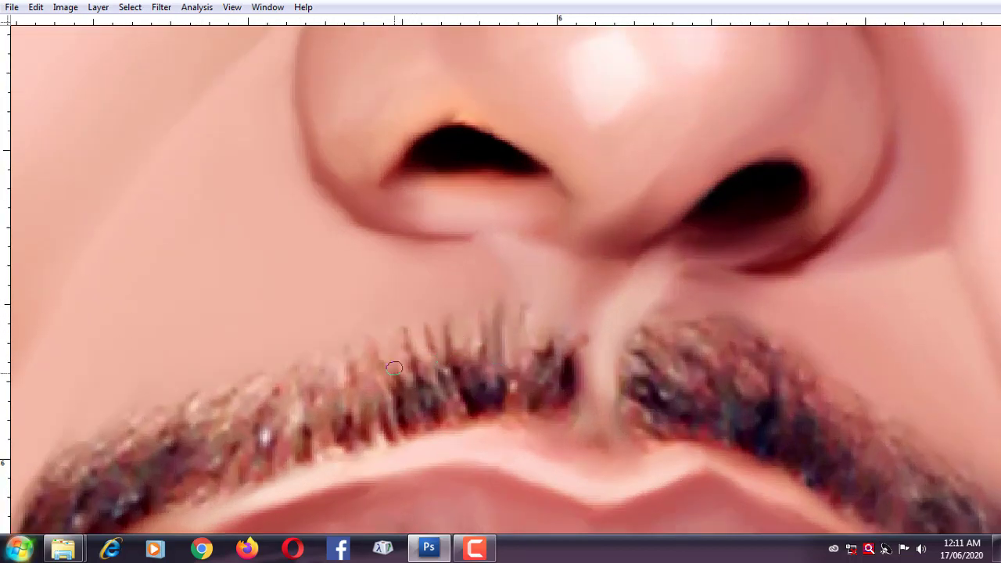
{"action": "left_click_drag", "start_coordinate": [367, 383], "coordinate": [360, 344]}
{"action": "left_click_drag", "start_coordinate": [313, 403], "coordinate": [305, 367]}
{"action": "left_click_drag", "start_coordinate": [266, 438], "coordinate": [228, 376]}
{"action": "left_click_drag", "start_coordinate": [188, 442], "coordinate": [152, 414]}
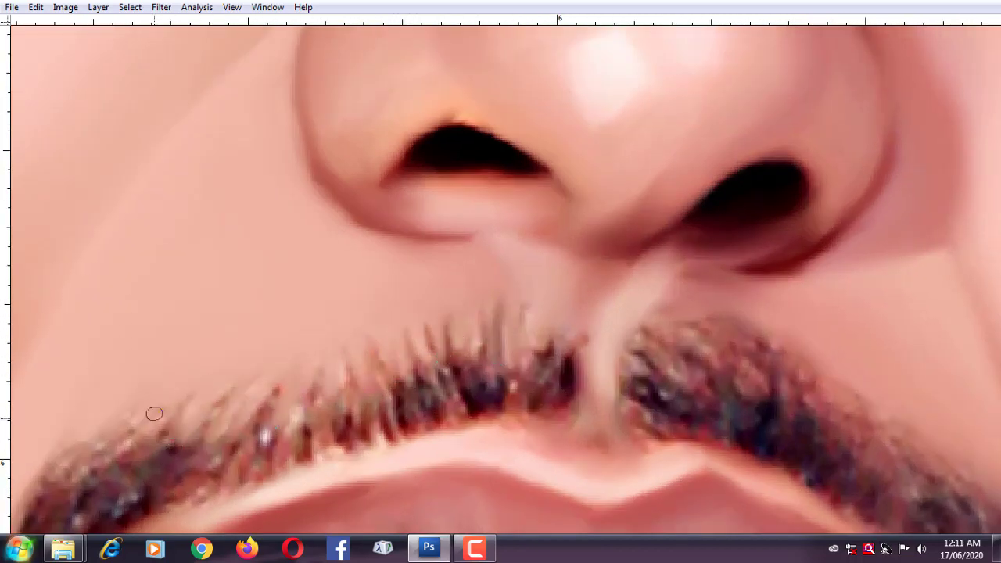
{"action": "left_click_drag", "start_coordinate": [125, 461], "coordinate": [96, 446]}
{"action": "scroll", "coordinate": [283, 312], "scroll_direction": "up", "scroll_amount": 2}
{"action": "left_click_drag", "start_coordinate": [250, 345], "coordinate": [190, 418]}
{"action": "scroll", "coordinate": [190, 418], "scroll_direction": "up", "scroll_amount": 2}
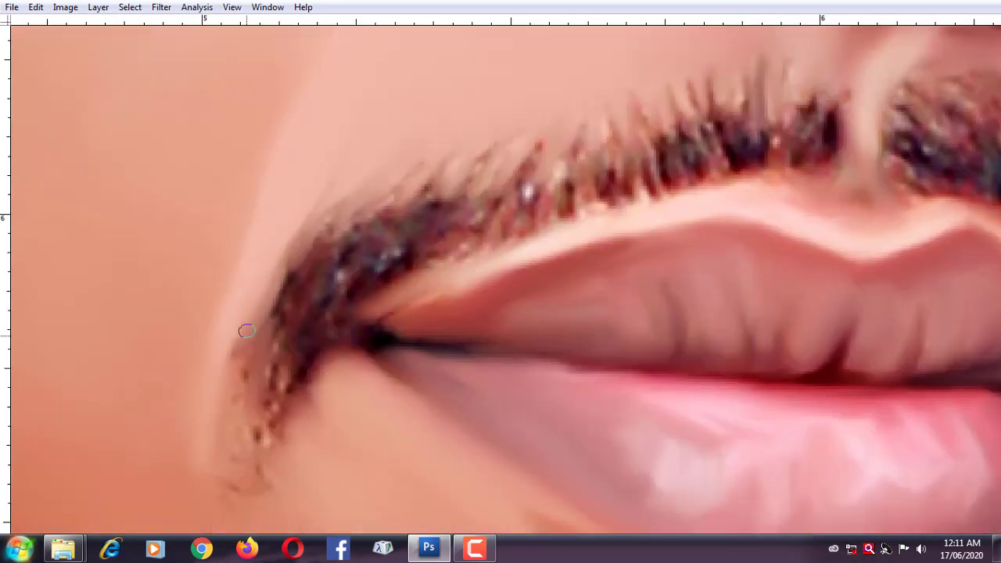
{"action": "scroll", "coordinate": [246, 331], "scroll_direction": "down", "scroll_amount": 2}
{"action": "scroll", "coordinate": [240, 418], "scroll_direction": "up", "scroll_amount": 1}
Smear the dotted right mustache half into dark streaks pulled down to its right end.
{"action": "left_click_drag", "start_coordinate": [618, 313], "coordinate": [579, 275]}
{"action": "mouse_move", "coordinate": [622, 336]}
{"action": "left_mouse_down"}
{"action": "mouse_move", "coordinate": [571, 286]}
{"action": "mouse_move", "coordinate": [563, 297]}
{"action": "left_mouse_up"}
{"action": "mouse_move", "coordinate": [594, 348]}
{"action": "left_mouse_down"}
{"action": "mouse_move", "coordinate": [560, 308]}
{"action": "mouse_move", "coordinate": [598, 356]}
{"action": "mouse_move", "coordinate": [602, 399]}
{"action": "left_mouse_up"}
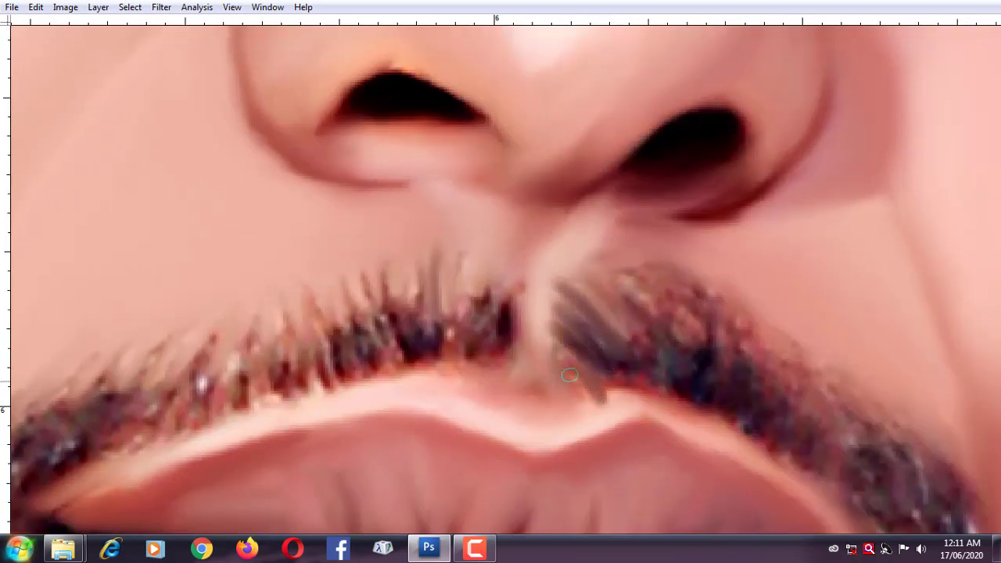
{"action": "left_click_drag", "start_coordinate": [596, 357], "coordinate": [622, 399]}
{"action": "left_click_drag", "start_coordinate": [629, 352], "coordinate": [656, 394]}
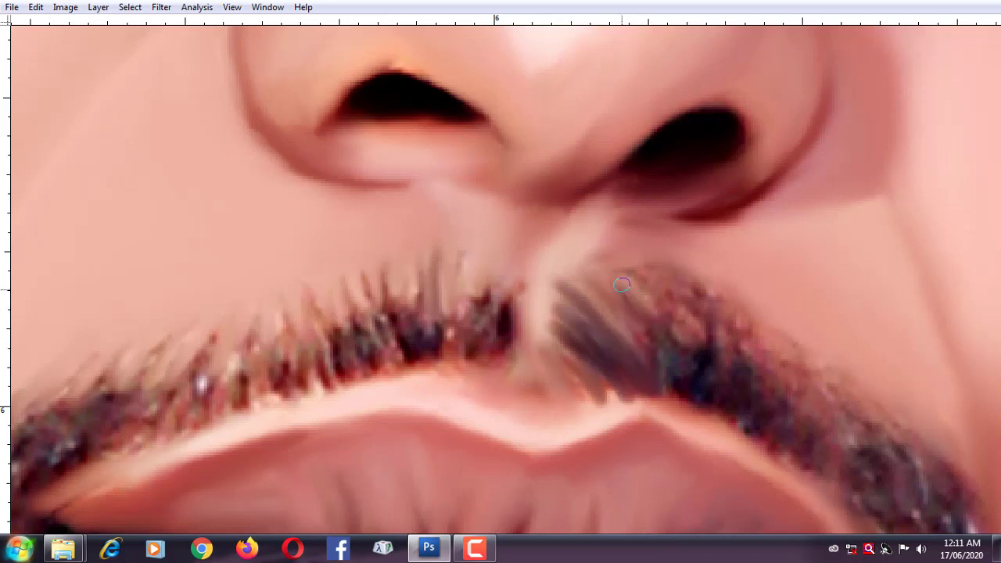
{"action": "mouse_move", "coordinate": [651, 286]}
{"action": "left_mouse_down"}
{"action": "mouse_move", "coordinate": [675, 348]}
{"action": "mouse_move", "coordinate": [700, 352]}
{"action": "left_mouse_up"}
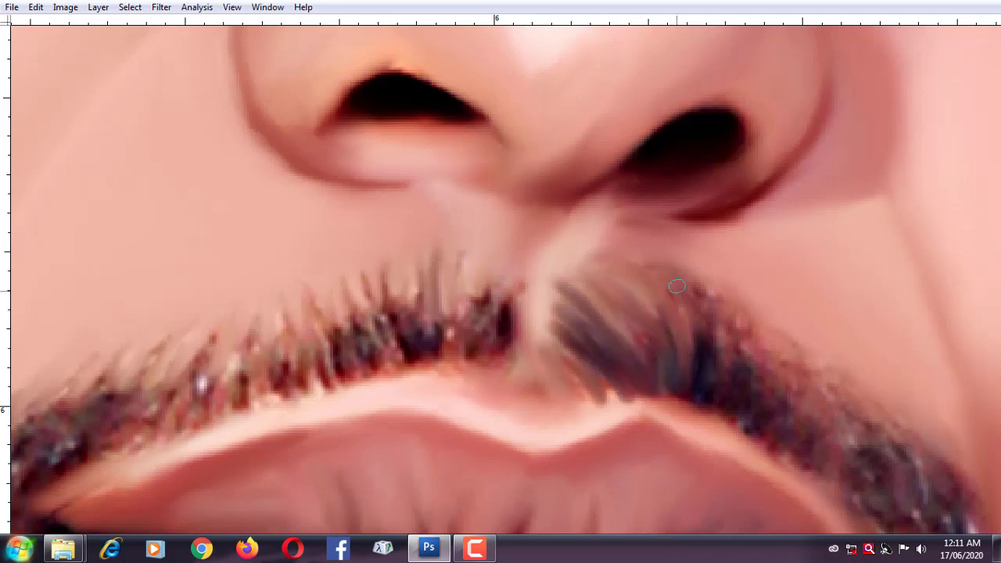
{"action": "left_click_drag", "start_coordinate": [684, 309], "coordinate": [719, 380]}
{"action": "left_click_drag", "start_coordinate": [692, 274], "coordinate": [729, 404]}
{"action": "left_click_drag", "start_coordinate": [729, 318], "coordinate": [750, 373]}
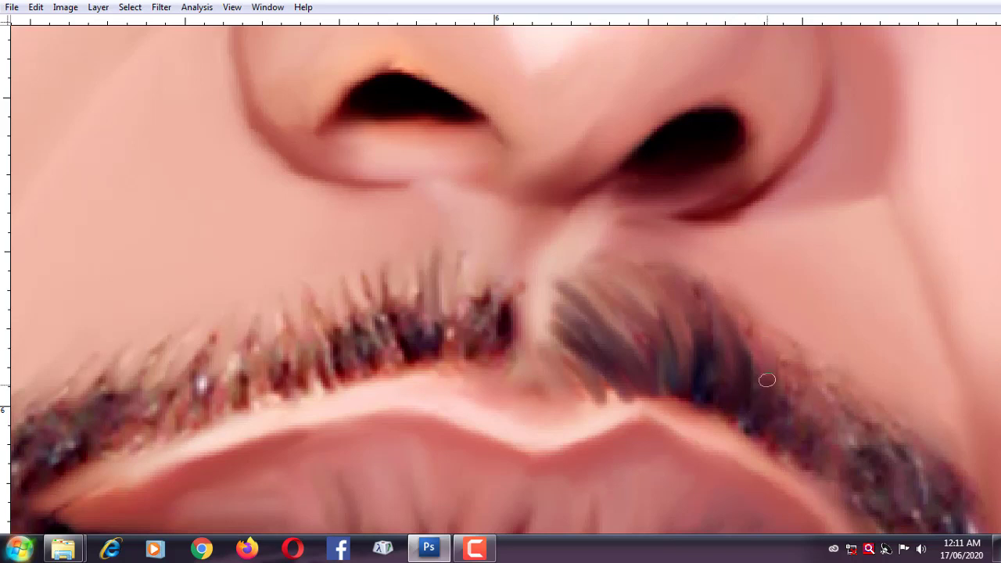
{"action": "mouse_move", "coordinate": [752, 328]}
{"action": "left_mouse_down"}
{"action": "mouse_move", "coordinate": [788, 401]}
{"action": "mouse_move", "coordinate": [623, 327]}
{"action": "left_mouse_up"}
{"action": "mouse_move", "coordinate": [728, 356]}
{"action": "left_mouse_down"}
{"action": "mouse_move", "coordinate": [743, 418]}
{"action": "mouse_move", "coordinate": [763, 413]}
{"action": "left_mouse_up"}
{"action": "mouse_move", "coordinate": [763, 351]}
{"action": "left_mouse_down"}
{"action": "mouse_move", "coordinate": [771, 431]}
{"action": "mouse_move", "coordinate": [790, 476]}
{"action": "mouse_move", "coordinate": [777, 385]}
{"action": "left_mouse_up"}
{"action": "mouse_move", "coordinate": [752, 321]}
{"action": "left_mouse_down"}
{"action": "mouse_move", "coordinate": [762, 362]}
{"action": "mouse_move", "coordinate": [755, 387]}
{"action": "left_mouse_up"}
Sharpen the right-half mustache strands into dark streaks near the lip corner.
{"action": "left_click_drag", "start_coordinate": [552, 223], "coordinate": [558, 268]}
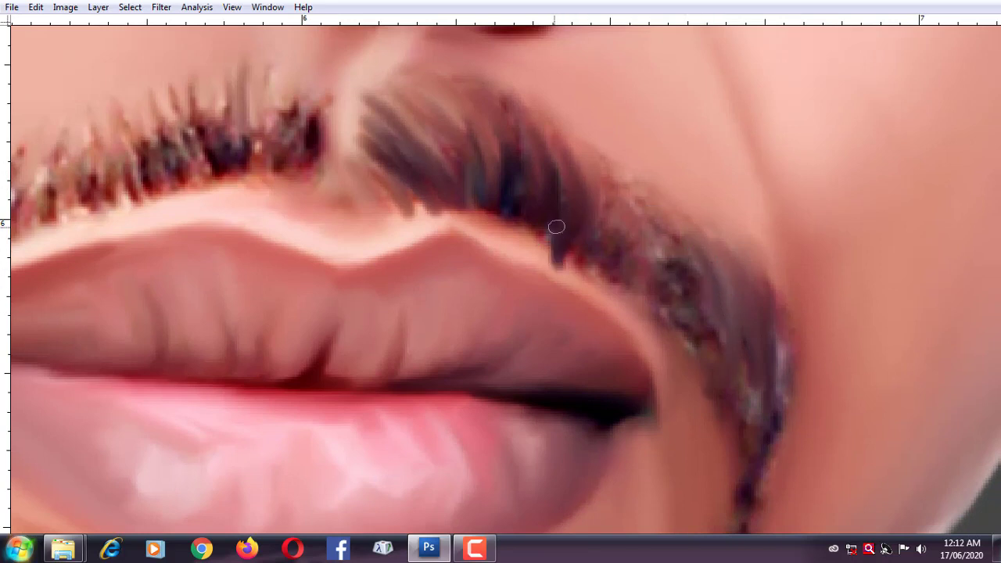
{"action": "left_click_drag", "start_coordinate": [518, 202], "coordinate": [539, 258]}
{"action": "left_click_drag", "start_coordinate": [493, 86], "coordinate": [516, 188]}
{"action": "mouse_move", "coordinate": [524, 110]}
{"action": "left_mouse_down"}
{"action": "mouse_move", "coordinate": [575, 181]}
{"action": "mouse_move", "coordinate": [595, 234]}
{"action": "left_mouse_up"}
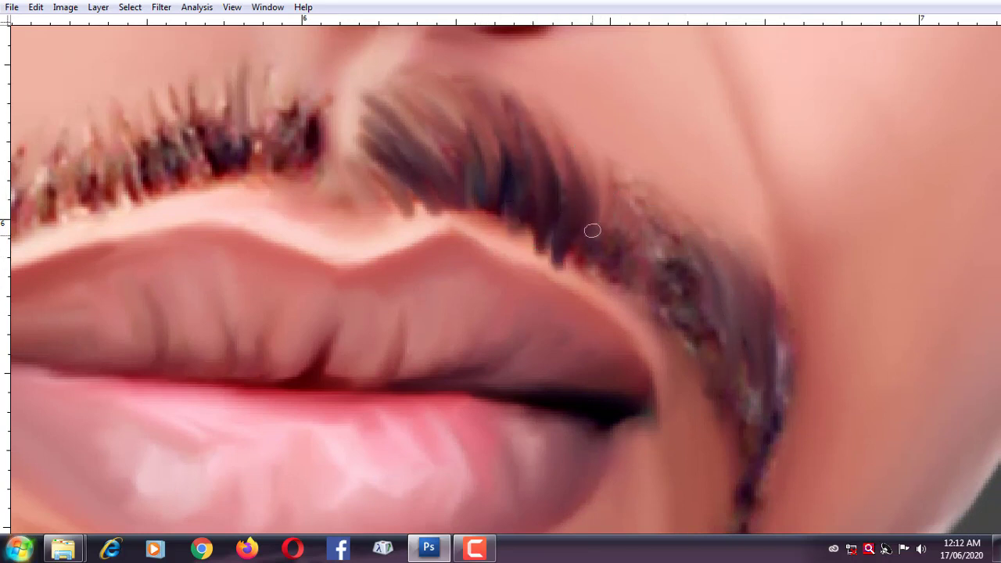
{"action": "left_click_drag", "start_coordinate": [583, 152], "coordinate": [579, 282]}
Darken the hair strands in the right half of the mustache.
{"action": "scroll", "coordinate": [469, 188], "scroll_direction": "down", "scroll_amount": 3}
{"action": "scroll", "coordinate": [390, 180], "scroll_direction": "up", "scroll_amount": 2}
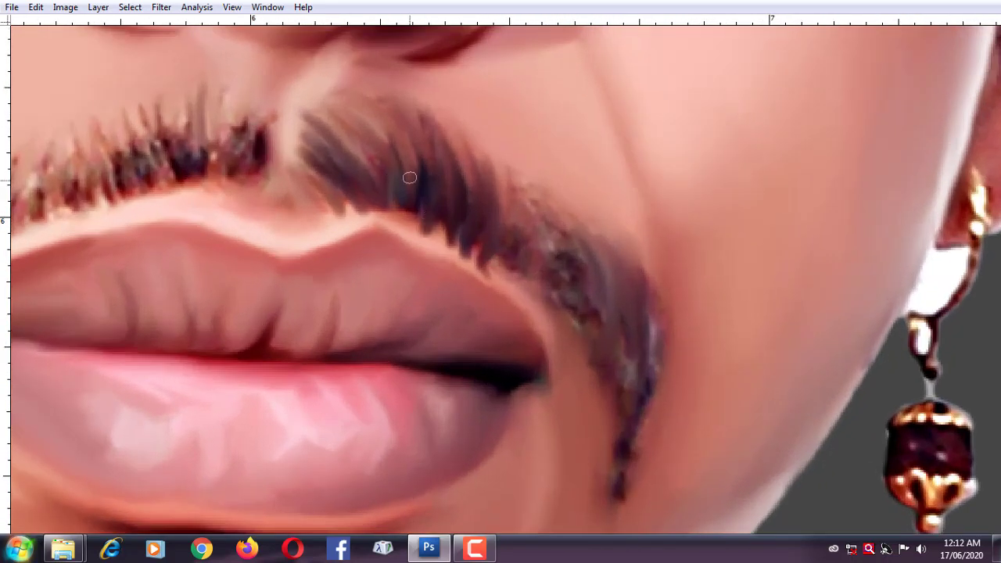
{"action": "left_click_drag", "start_coordinate": [409, 178], "coordinate": [399, 229]}
{"action": "mouse_move", "coordinate": [526, 235]}
{"action": "left_mouse_down"}
{"action": "mouse_move", "coordinate": [517, 177]}
{"action": "mouse_move", "coordinate": [567, 302]}
{"action": "left_mouse_up"}
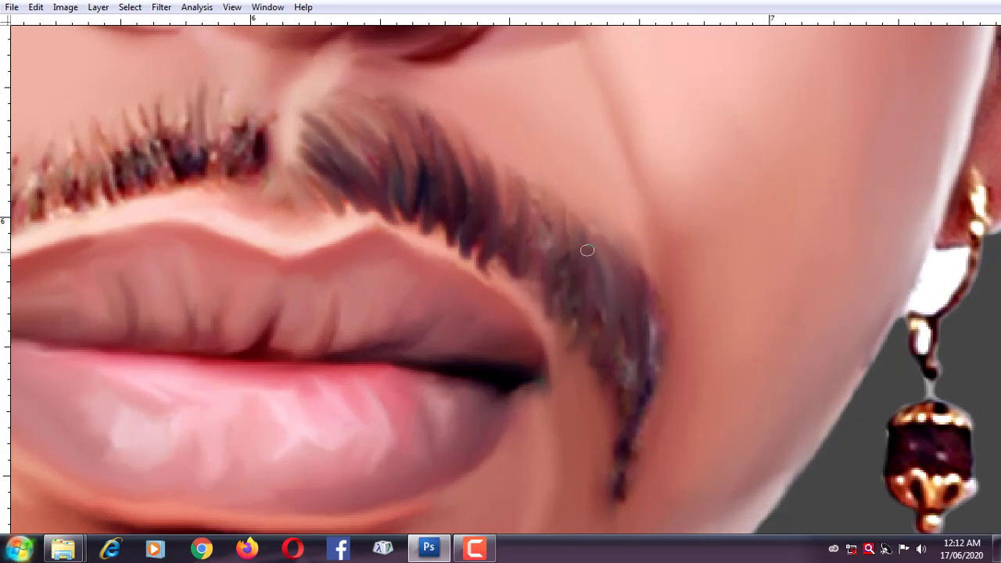
Taper the drooping mustache tip into thin strands beside the mouth corner.
{"action": "left_click_drag", "start_coordinate": [609, 367], "coordinate": [596, 282]}
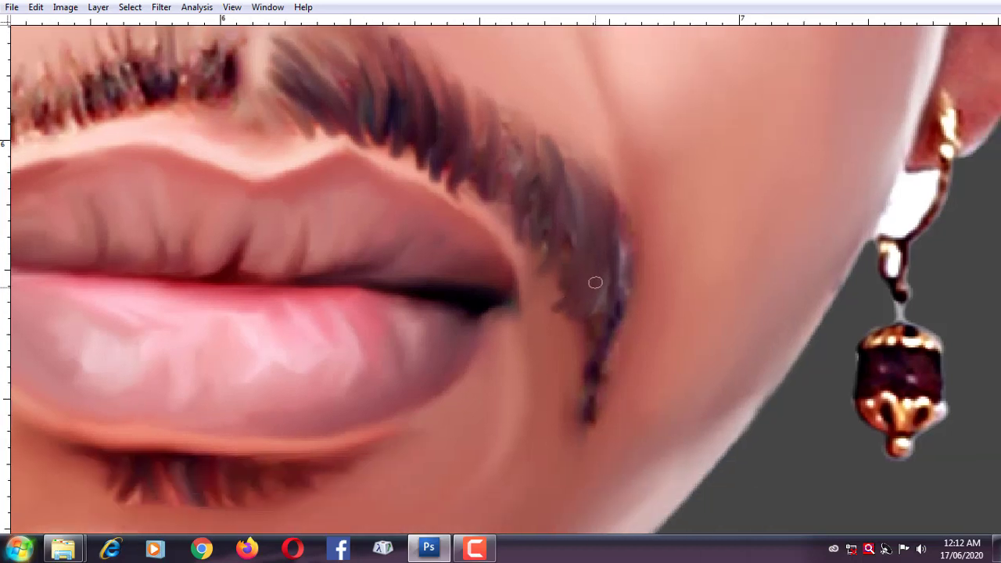
{"action": "left_click_drag", "start_coordinate": [609, 354], "coordinate": [609, 307]}
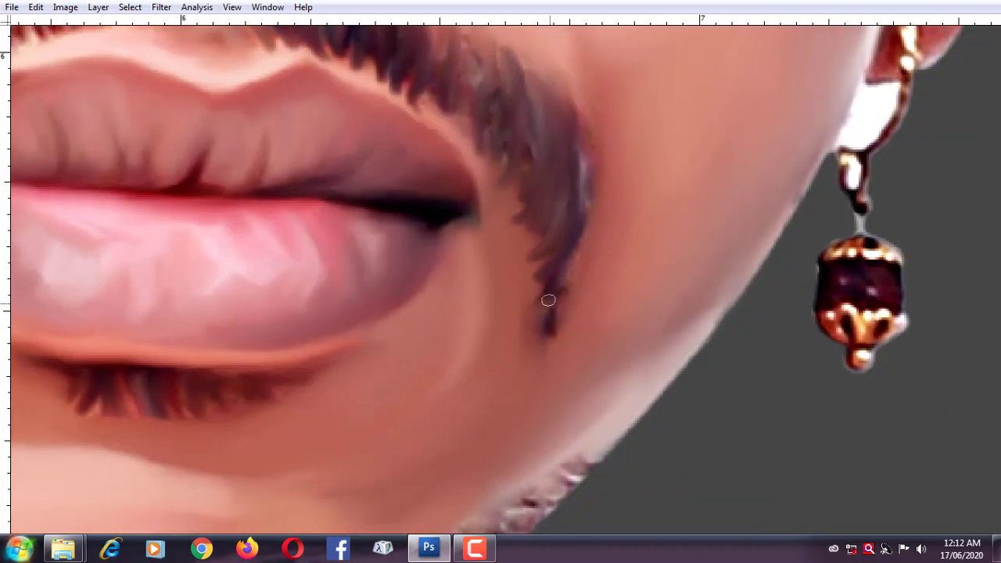
{"action": "mouse_move", "coordinate": [581, 242]}
{"action": "left_mouse_down"}
{"action": "mouse_move", "coordinate": [593, 302]}
{"action": "mouse_move", "coordinate": [585, 188]}
{"action": "mouse_move", "coordinate": [610, 329]}
{"action": "mouse_move", "coordinate": [567, 304]}
{"action": "mouse_move", "coordinate": [552, 250]}
{"action": "left_mouse_up"}
{"action": "mouse_move", "coordinate": [540, 284]}
{"action": "left_mouse_down"}
{"action": "mouse_move", "coordinate": [586, 347]}
{"action": "mouse_move", "coordinate": [540, 282]}
{"action": "left_mouse_up"}
{"action": "mouse_move", "coordinate": [540, 282]}
{"action": "left_mouse_down"}
{"action": "mouse_move", "coordinate": [571, 344]}
{"action": "mouse_move", "coordinate": [509, 297]}
{"action": "mouse_move", "coordinate": [568, 360]}
{"action": "left_mouse_up"}
{"action": "left_click_drag", "start_coordinate": [547, 391], "coordinate": [503, 339]}
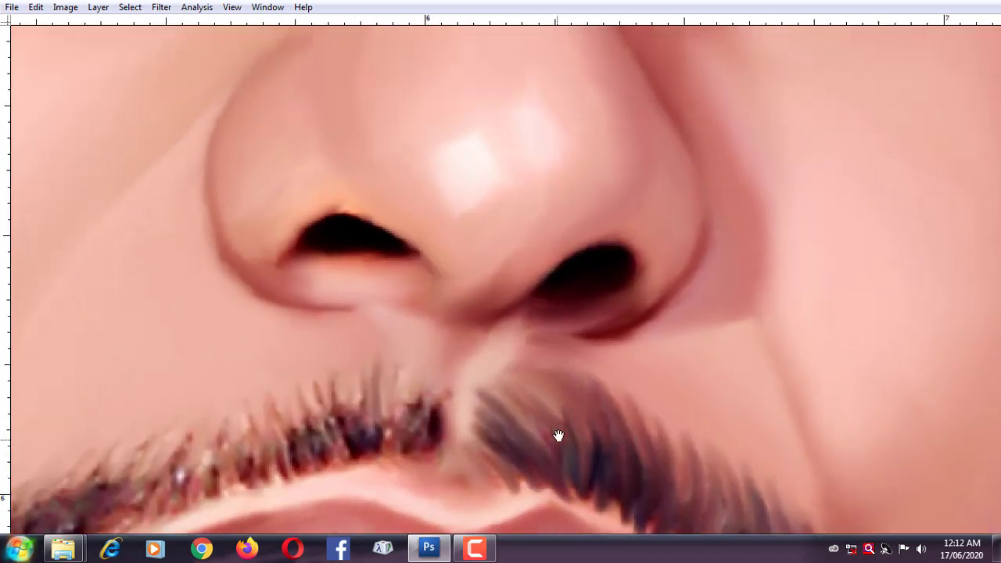
Smudge dark strands beside the central parting and extend them leftward across the mustache.
{"action": "left_click_drag", "start_coordinate": [501, 416], "coordinate": [561, 436]}
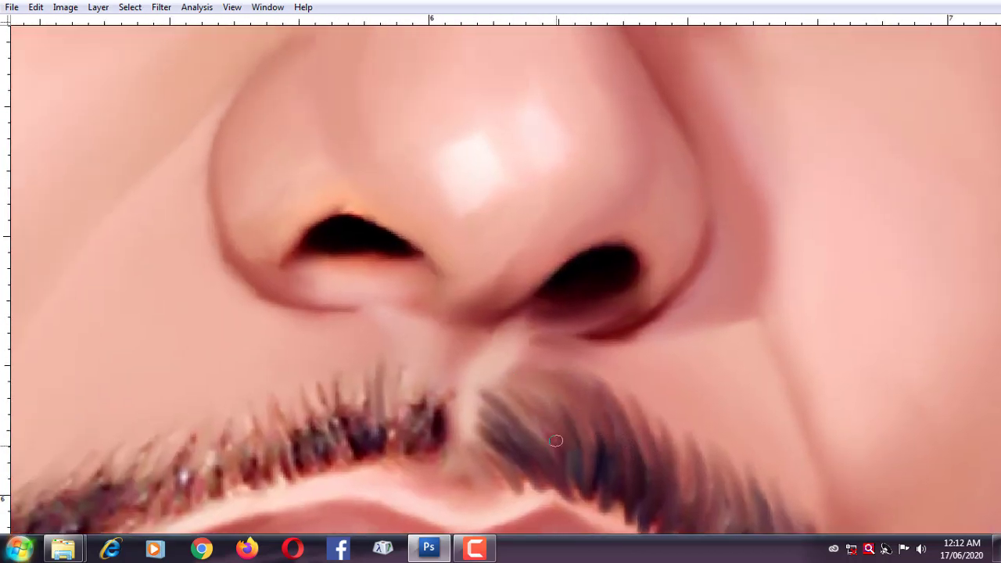
{"action": "mouse_move", "coordinate": [509, 372]}
{"action": "left_mouse_down"}
{"action": "mouse_move", "coordinate": [624, 287]}
{"action": "mouse_move", "coordinate": [532, 336]}
{"action": "mouse_move", "coordinate": [535, 281]}
{"action": "left_mouse_up"}
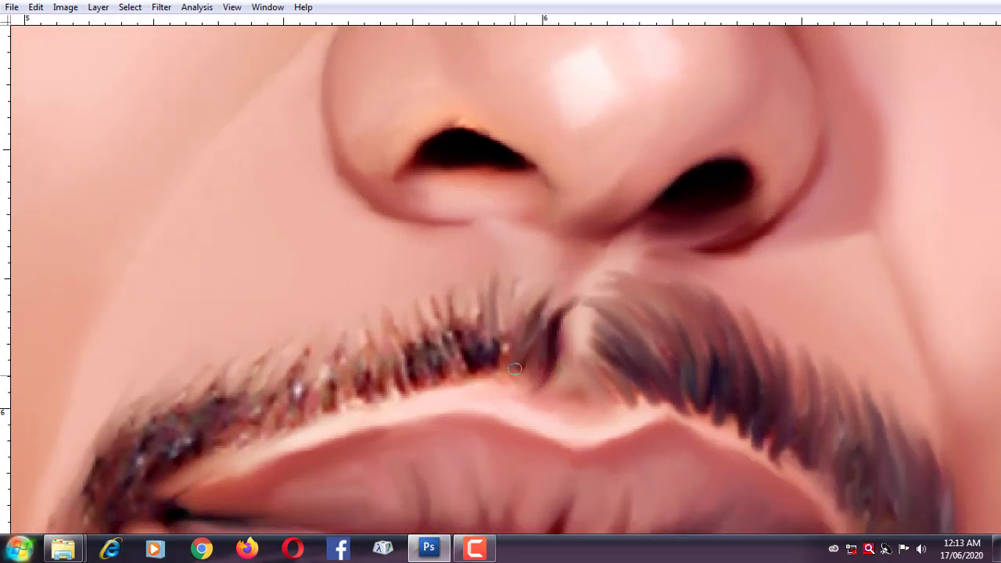
{"action": "mouse_move", "coordinate": [503, 357]}
{"action": "left_mouse_down"}
{"action": "mouse_move", "coordinate": [518, 275]}
{"action": "mouse_move", "coordinate": [495, 383]}
{"action": "mouse_move", "coordinate": [487, 322]}
{"action": "left_mouse_up"}
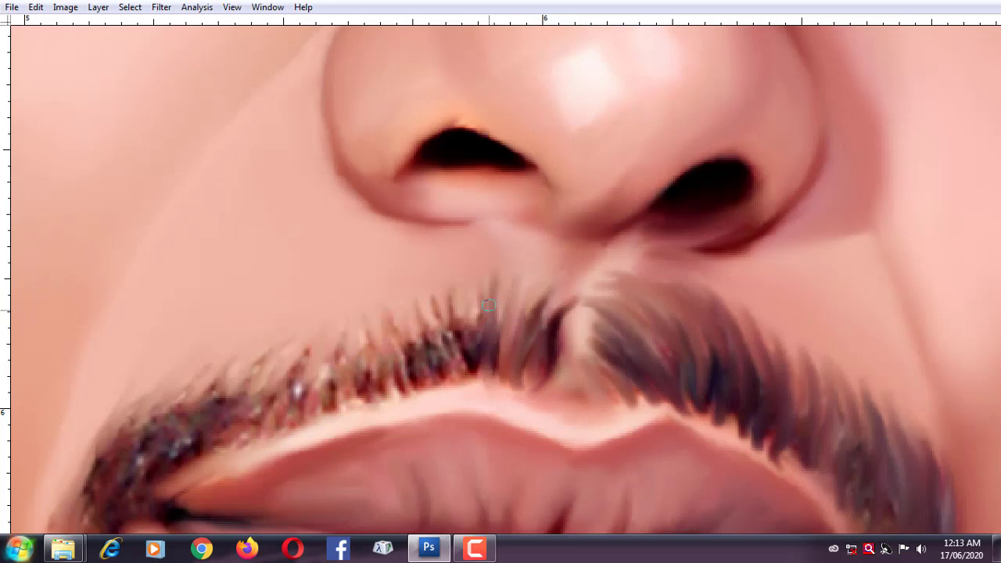
{"action": "mouse_move", "coordinate": [501, 274]}
{"action": "left_mouse_down"}
{"action": "mouse_move", "coordinate": [468, 366]}
{"action": "mouse_move", "coordinate": [474, 297]}
{"action": "left_mouse_up"}
{"action": "left_click_drag", "start_coordinate": [467, 395], "coordinate": [449, 286]}
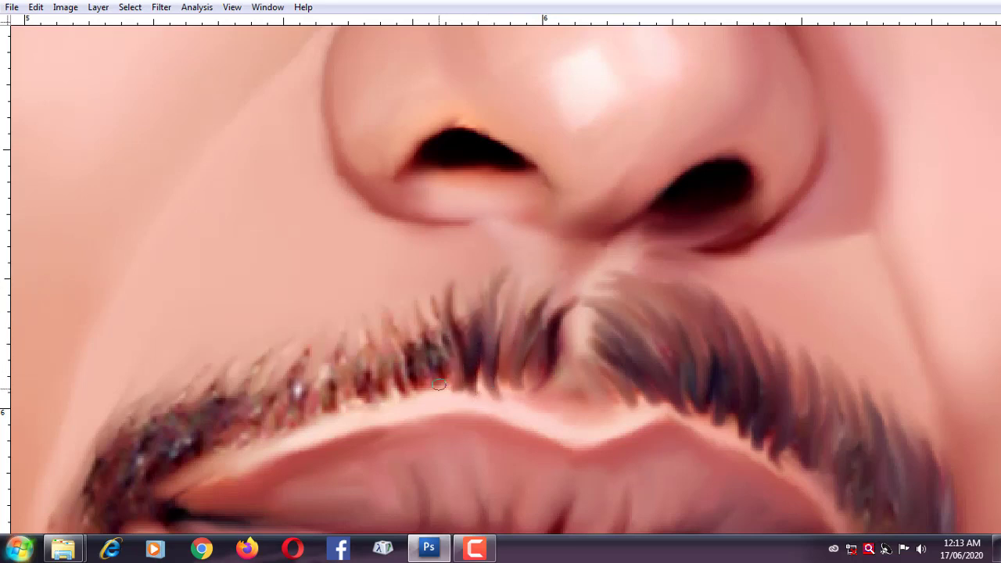
{"action": "mouse_move", "coordinate": [445, 356]}
{"action": "left_mouse_down"}
{"action": "mouse_move", "coordinate": [436, 289]}
{"action": "mouse_move", "coordinate": [424, 294]}
{"action": "left_mouse_up"}
Darken the left-half mustache strands out to above the left lip corner.
{"action": "left_click_drag", "start_coordinate": [272, 410], "coordinate": [392, 367]}
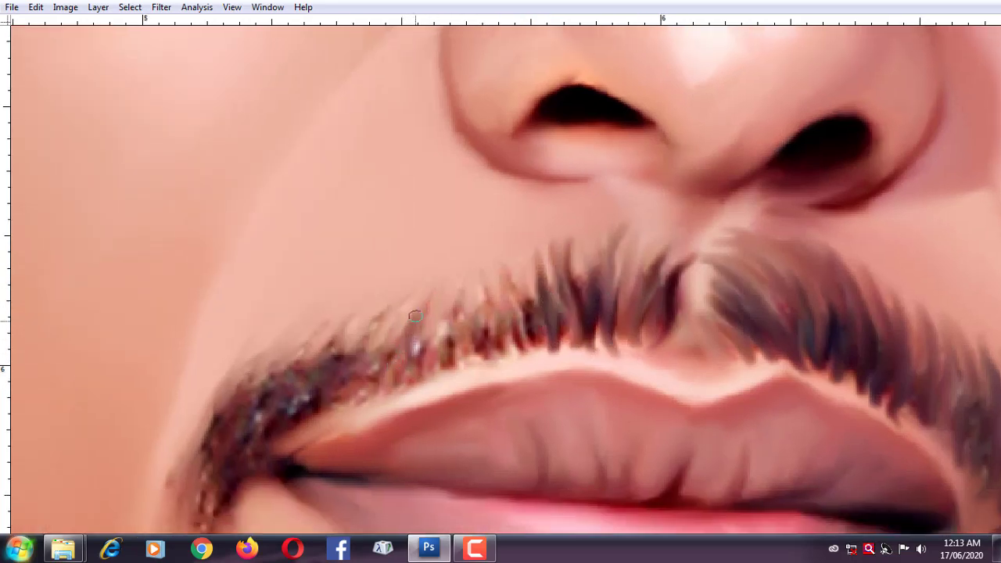
{"action": "left_click_drag", "start_coordinate": [415, 332], "coordinate": [435, 288]}
{"action": "left_click_drag", "start_coordinate": [400, 395], "coordinate": [419, 325]}
{"action": "left_click_drag", "start_coordinate": [382, 374], "coordinate": [407, 313]}
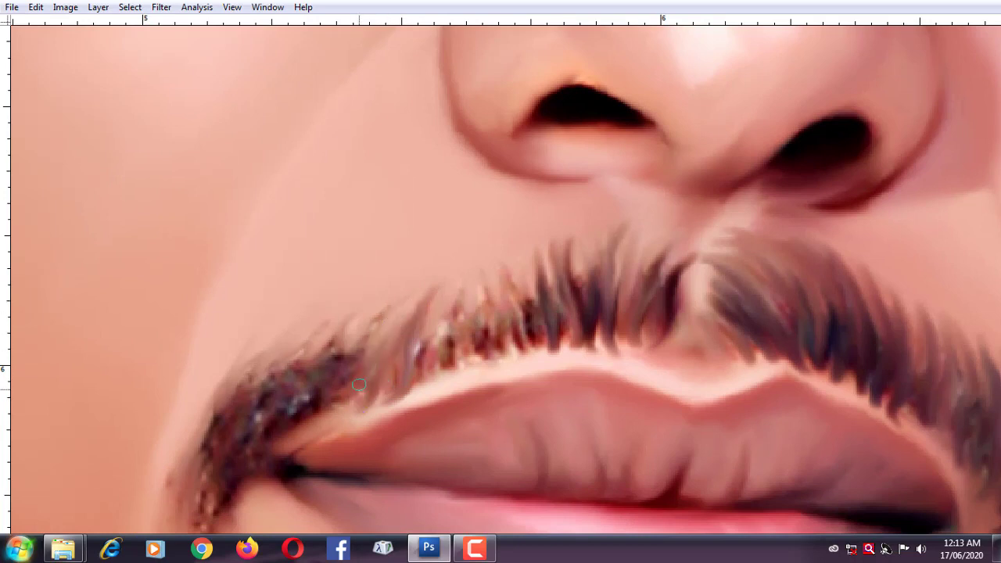
{"action": "left_click_drag", "start_coordinate": [342, 374], "coordinate": [386, 319]}
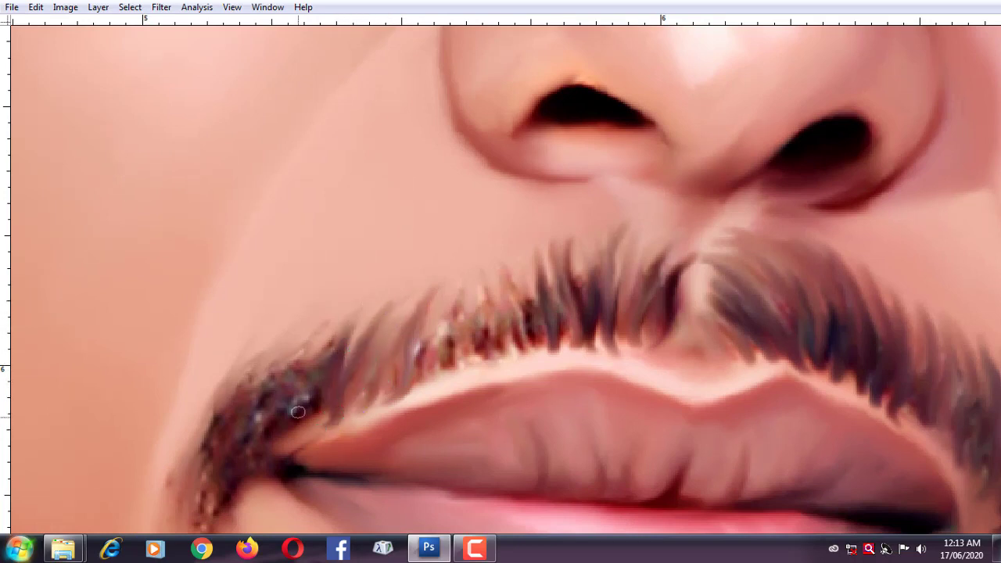
{"action": "left_click_drag", "start_coordinate": [338, 354], "coordinate": [369, 299]}
{"action": "left_click_drag", "start_coordinate": [288, 381], "coordinate": [316, 330]}
{"action": "left_click_drag", "start_coordinate": [300, 401], "coordinate": [317, 349]}
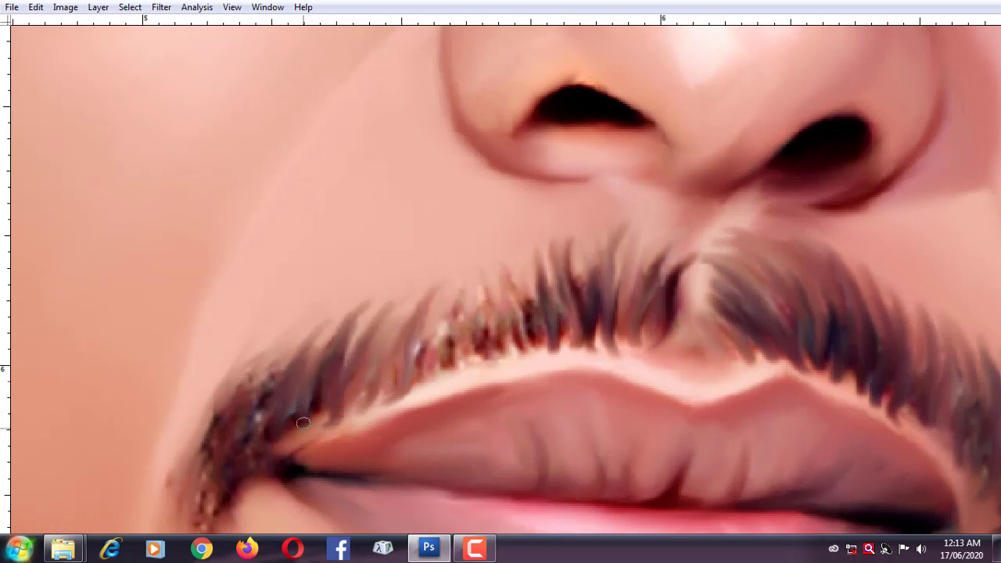
Replace the lighter reddish strands near the parting with darker smudged ones.
{"action": "left_click_drag", "start_coordinate": [448, 352], "coordinate": [463, 291]}
{"action": "mouse_move", "coordinate": [432, 371]}
{"action": "left_mouse_down"}
{"action": "mouse_move", "coordinate": [437, 316]}
{"action": "mouse_move", "coordinate": [419, 314]}
{"action": "left_mouse_up"}
{"action": "left_click_drag", "start_coordinate": [470, 345], "coordinate": [484, 291]}
{"action": "left_click_drag", "start_coordinate": [467, 367], "coordinate": [474, 288]}
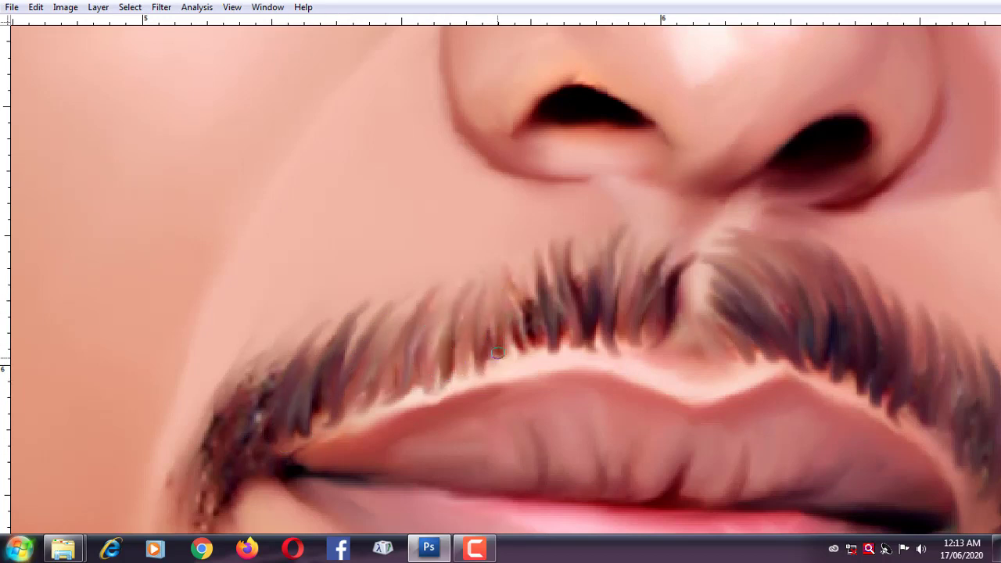
{"action": "left_click_drag", "start_coordinate": [497, 353], "coordinate": [529, 288]}
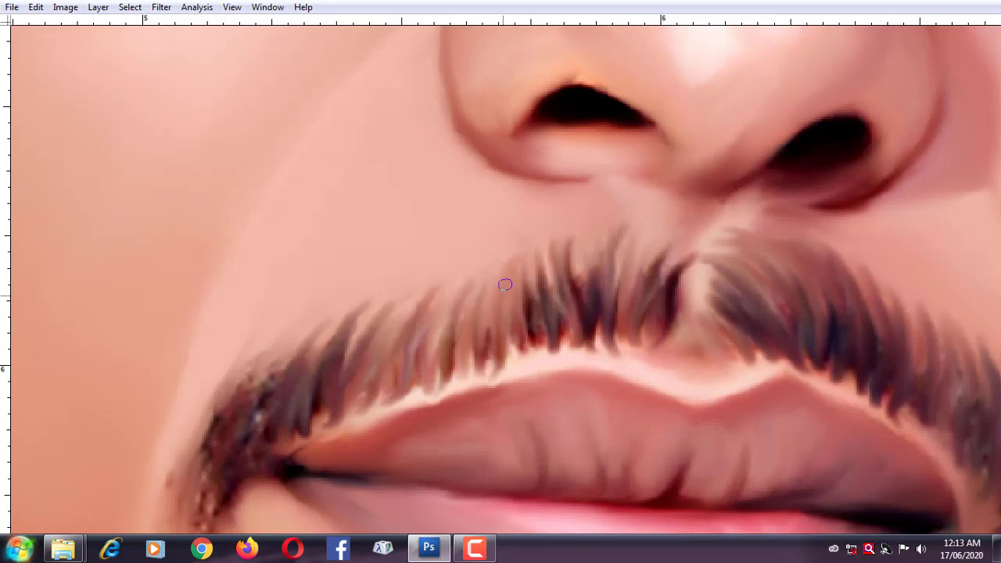
{"action": "left_click_drag", "start_coordinate": [451, 326], "coordinate": [454, 273]}
{"action": "left_click_drag", "start_coordinate": [423, 320], "coordinate": [456, 271]}
{"action": "left_click_drag", "start_coordinate": [392, 347], "coordinate": [460, 341]}
{"action": "mouse_move", "coordinate": [440, 338]}
{"action": "left_mouse_down"}
{"action": "mouse_move", "coordinate": [465, 293]}
{"action": "mouse_move", "coordinate": [438, 288]}
{"action": "left_mouse_up"}
Add dark, downward-drooping strands at the mustache's left end, then zoom out to review.
{"action": "mouse_move", "coordinate": [335, 371]}
{"action": "left_mouse_down"}
{"action": "mouse_move", "coordinate": [302, 397]}
{"action": "mouse_move", "coordinate": [366, 310]}
{"action": "mouse_move", "coordinate": [328, 383]}
{"action": "mouse_move", "coordinate": [350, 465]}
{"action": "left_mouse_up"}
{"action": "left_click_drag", "start_coordinate": [391, 338], "coordinate": [385, 432]}
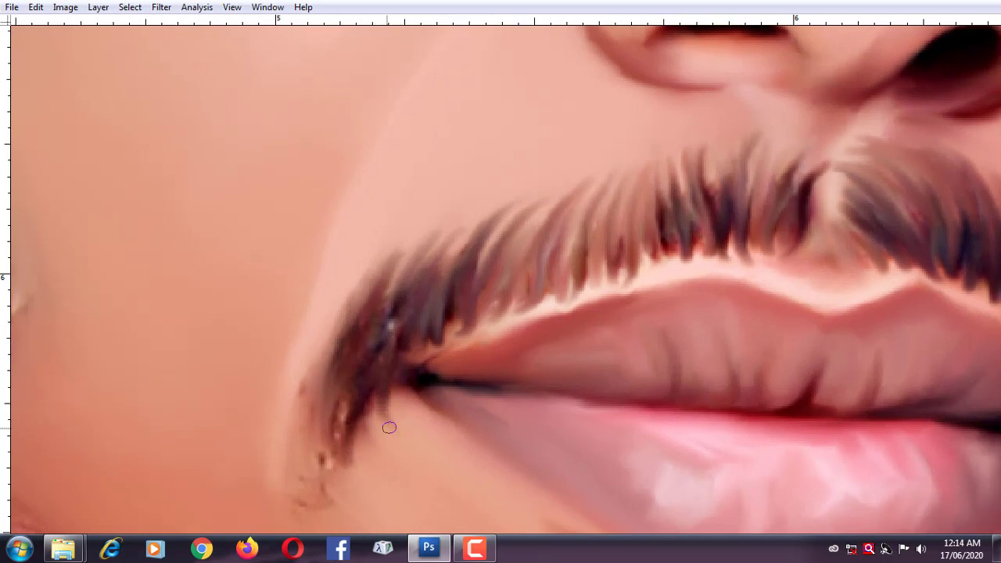
{"action": "mouse_move", "coordinate": [388, 395]}
{"action": "left_mouse_down"}
{"action": "mouse_move", "coordinate": [396, 444]}
{"action": "mouse_move", "coordinate": [357, 458]}
{"action": "left_mouse_up"}
{"action": "left_click_drag", "start_coordinate": [345, 389], "coordinate": [333, 469]}
{"action": "mouse_move", "coordinate": [369, 368]}
{"action": "left_mouse_down"}
{"action": "mouse_move", "coordinate": [365, 409]}
{"action": "mouse_move", "coordinate": [391, 291]}
{"action": "mouse_move", "coordinate": [384, 331]}
{"action": "left_mouse_up"}
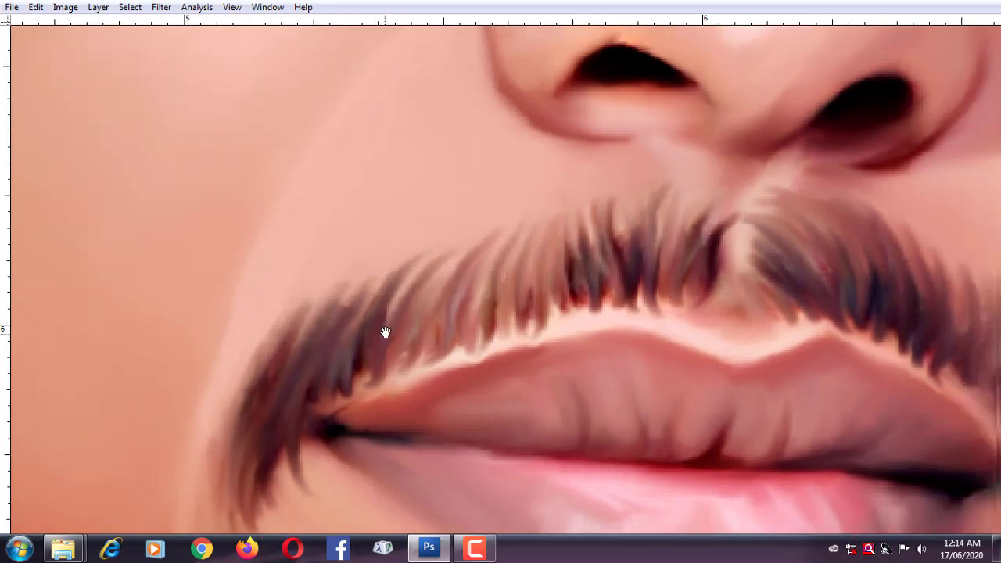
{"action": "left_click_drag", "start_coordinate": [594, 375], "coordinate": [469, 326]}
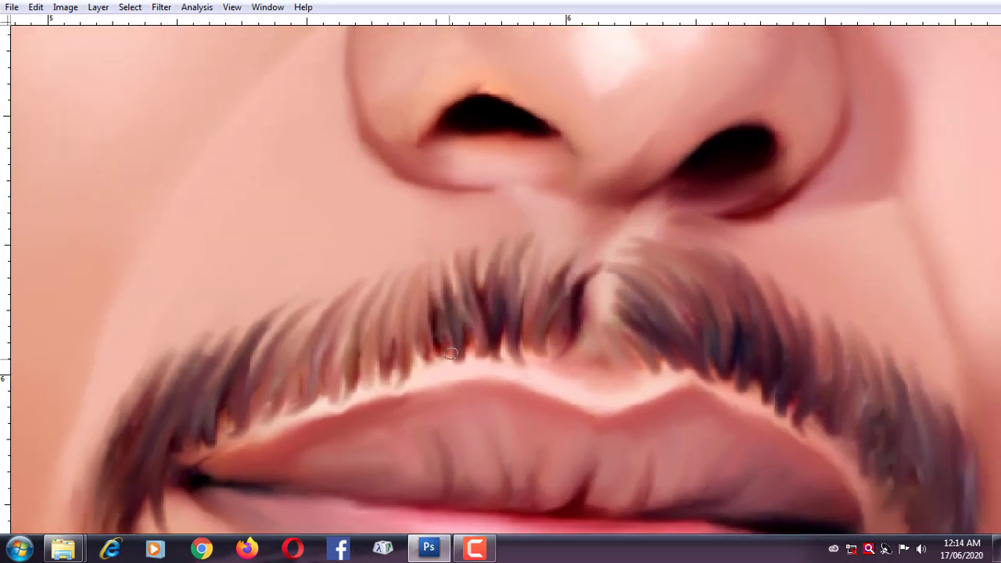
{"action": "left_click_drag", "start_coordinate": [450, 258], "coordinate": [441, 345]}
{"action": "key", "text": "ctrl+minus"}
{"action": "key", "text": "ctrl+minus"}
Smudge dark hair strands beneath the lower lip.
{"action": "key", "text": "ctrl+plus"}
{"action": "key", "text": "ctrl+plus"}
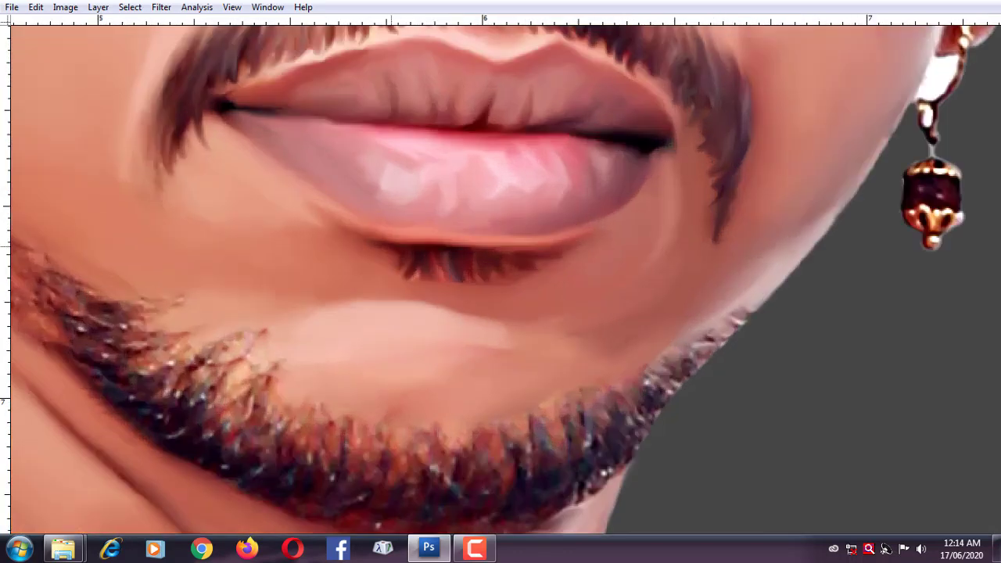
{"action": "left_click_drag", "start_coordinate": [387, 262], "coordinate": [397, 272]}
{"action": "key", "text": "ctrl+plus"}
{"action": "mouse_move", "coordinate": [417, 305]}
{"action": "left_mouse_down"}
{"action": "mouse_move", "coordinate": [474, 297]}
{"action": "mouse_move", "coordinate": [501, 262]}
{"action": "mouse_move", "coordinate": [633, 273]}
{"action": "mouse_move", "coordinate": [610, 314]}
{"action": "left_mouse_up"}
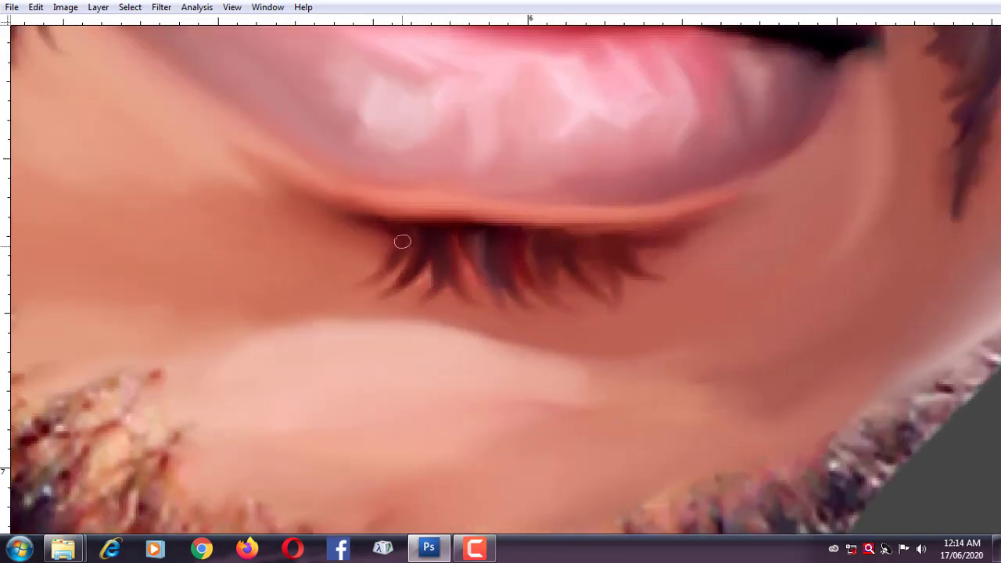
{"action": "left_click_drag", "start_coordinate": [402, 241], "coordinate": [345, 267]}
Switch the Smudge tool to the smaller 8 px brush preset.
{"action": "key", "text": "ctrl+minus"}
{"action": "scroll", "coordinate": [384, 315], "scroll_direction": "down", "scroll_amount": 5}
{"action": "key", "text": "ctrl+plus"}
{"action": "key", "text": "ctrl+plus"}
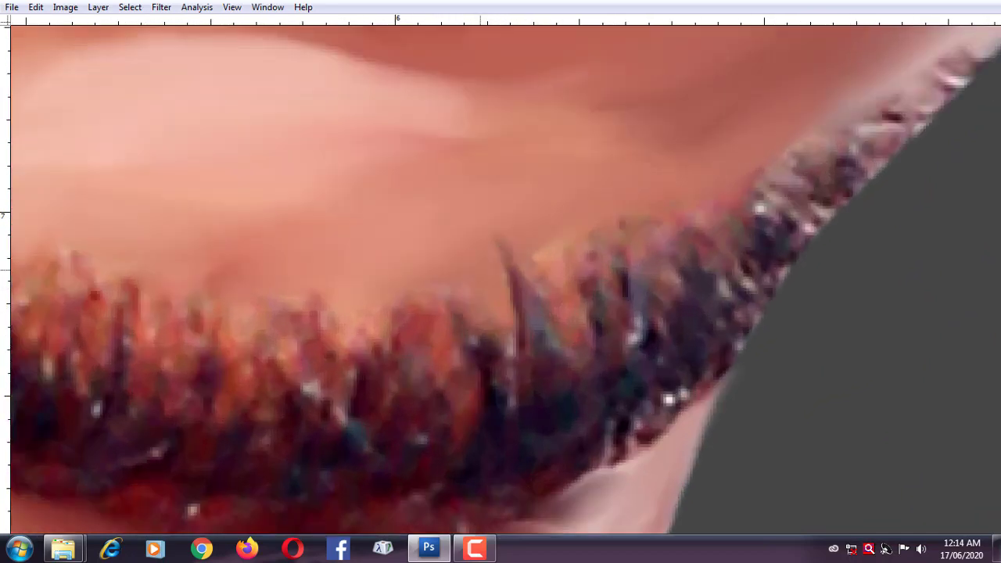
{"action": "key", "text": "Tab"}
{"action": "left_click", "coordinate": [96, 26]}
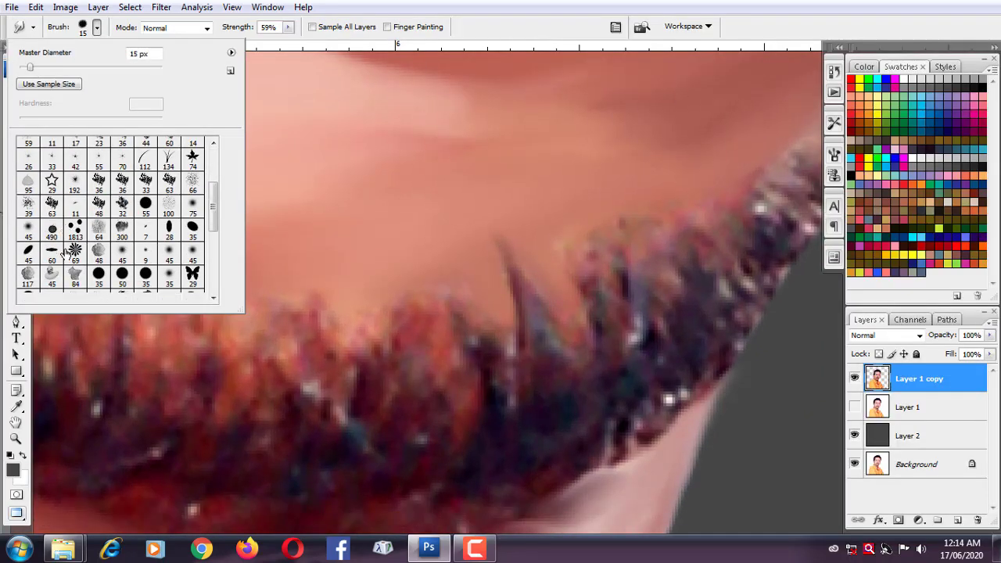
{"action": "scroll", "coordinate": [68, 252], "scroll_direction": "down", "scroll_amount": 3}
{"action": "key", "text": "Return"}
{"action": "key", "text": "ctrl+plus"}
{"action": "key", "text": "ctrl+minus"}
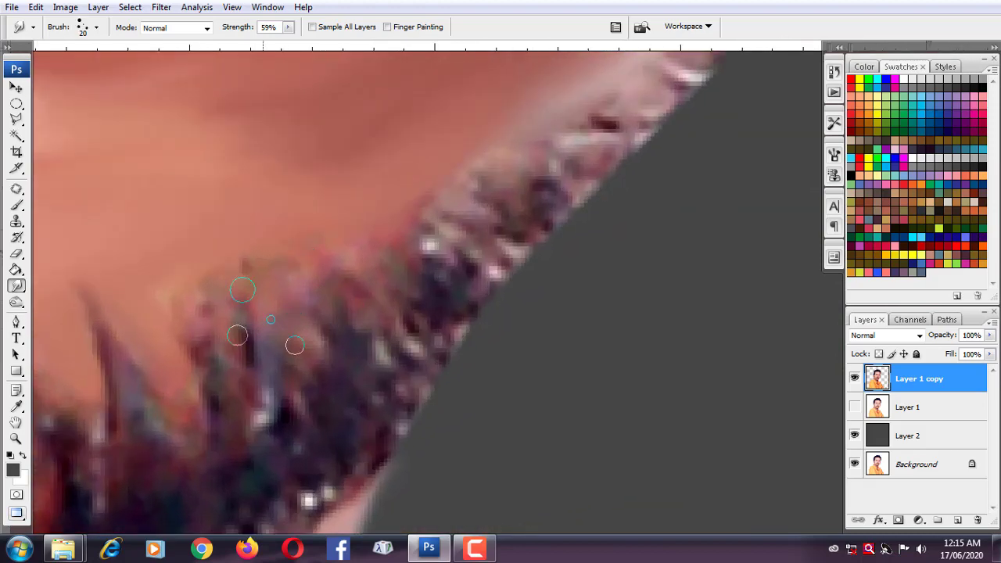
Smudge the chin beard into long strands pulled up and to the right.
{"action": "mouse_move", "coordinate": [636, 256]}
{"action": "left_mouse_down"}
{"action": "mouse_move", "coordinate": [289, 251]}
{"action": "mouse_move", "coordinate": [359, 361]}
{"action": "mouse_move", "coordinate": [490, 518]}
{"action": "left_mouse_up"}
{"action": "key", "text": "ctrl+minus"}
{"action": "mouse_move", "coordinate": [360, 337]}
{"action": "left_mouse_down"}
{"action": "mouse_move", "coordinate": [423, 293]}
{"action": "mouse_move", "coordinate": [368, 328]}
{"action": "mouse_move", "coordinate": [365, 352]}
{"action": "mouse_move", "coordinate": [449, 333]}
{"action": "left_mouse_up"}
{"action": "left_click_drag", "start_coordinate": [368, 356], "coordinate": [474, 319]}
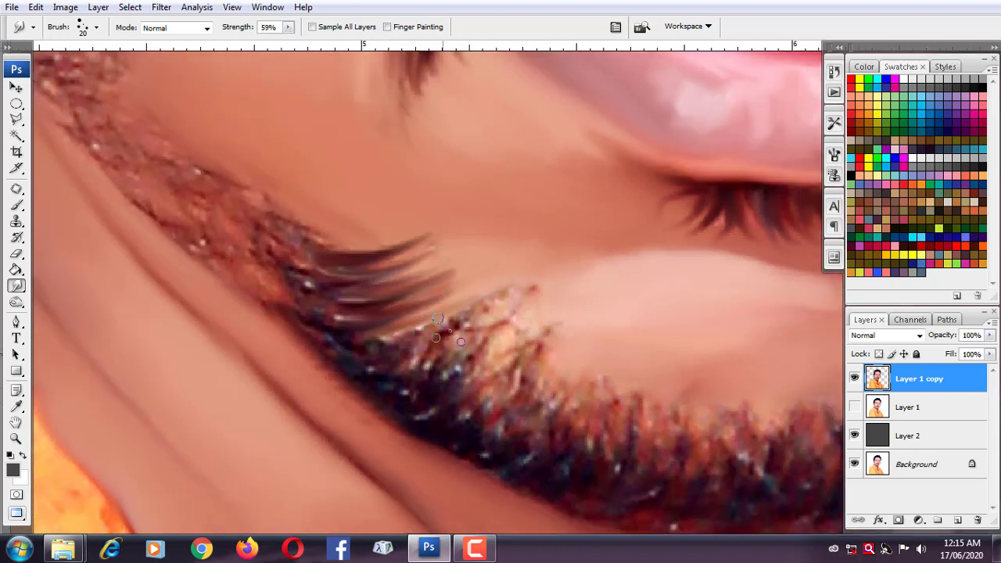
{"action": "left_click_drag", "start_coordinate": [469, 368], "coordinate": [469, 321]}
{"action": "mouse_move", "coordinate": [438, 344]}
{"action": "left_mouse_down"}
{"action": "mouse_move", "coordinate": [452, 319]}
{"action": "mouse_move", "coordinate": [497, 301]}
{"action": "left_mouse_up"}
{"action": "mouse_move", "coordinate": [383, 345]}
{"action": "left_mouse_down"}
{"action": "mouse_move", "coordinate": [485, 309]}
{"action": "mouse_move", "coordinate": [462, 313]}
{"action": "left_mouse_up"}
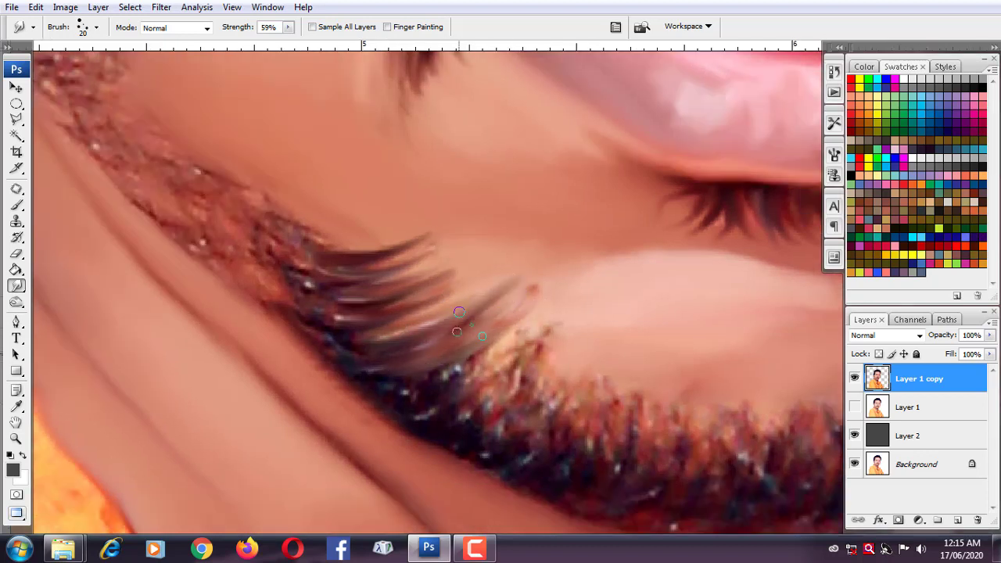
{"action": "mouse_move", "coordinate": [415, 341]}
{"action": "left_mouse_down"}
{"action": "mouse_move", "coordinate": [534, 277]}
{"action": "mouse_move", "coordinate": [507, 212]}
{"action": "mouse_move", "coordinate": [501, 269]}
{"action": "left_mouse_up"}
{"action": "mouse_move", "coordinate": [430, 325]}
{"action": "left_mouse_down"}
{"action": "mouse_move", "coordinate": [505, 259]}
{"action": "mouse_move", "coordinate": [492, 277]}
{"action": "left_mouse_up"}
Raise smudge Strength to 70% and pull the lower beard strands upward, darker and longer.
{"action": "left_click", "coordinate": [288, 27]}
{"action": "left_click_drag", "start_coordinate": [286, 41], "coordinate": [295, 41]}
{"action": "left_click_drag", "start_coordinate": [458, 340], "coordinate": [516, 250]}
{"action": "left_click_drag", "start_coordinate": [438, 289], "coordinate": [496, 223]}
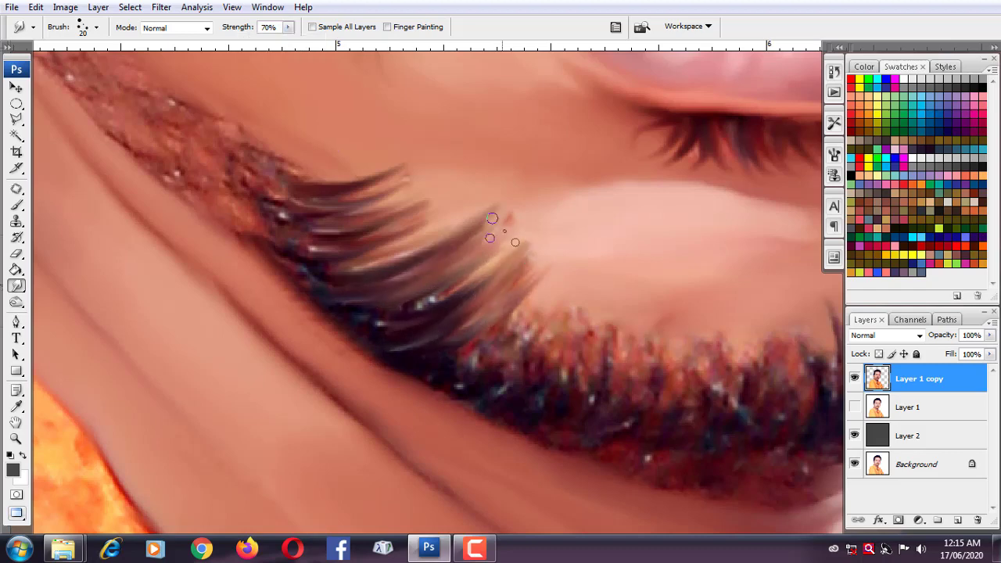
{"action": "left_click_drag", "start_coordinate": [438, 313], "coordinate": [501, 250]}
{"action": "left_click_drag", "start_coordinate": [474, 325], "coordinate": [440, 259]}
{"action": "mouse_move", "coordinate": [438, 285]}
{"action": "left_mouse_down"}
{"action": "mouse_move", "coordinate": [516, 223]}
{"action": "mouse_move", "coordinate": [532, 231]}
{"action": "left_mouse_up"}
{"action": "left_click_drag", "start_coordinate": [492, 320], "coordinate": [540, 234]}
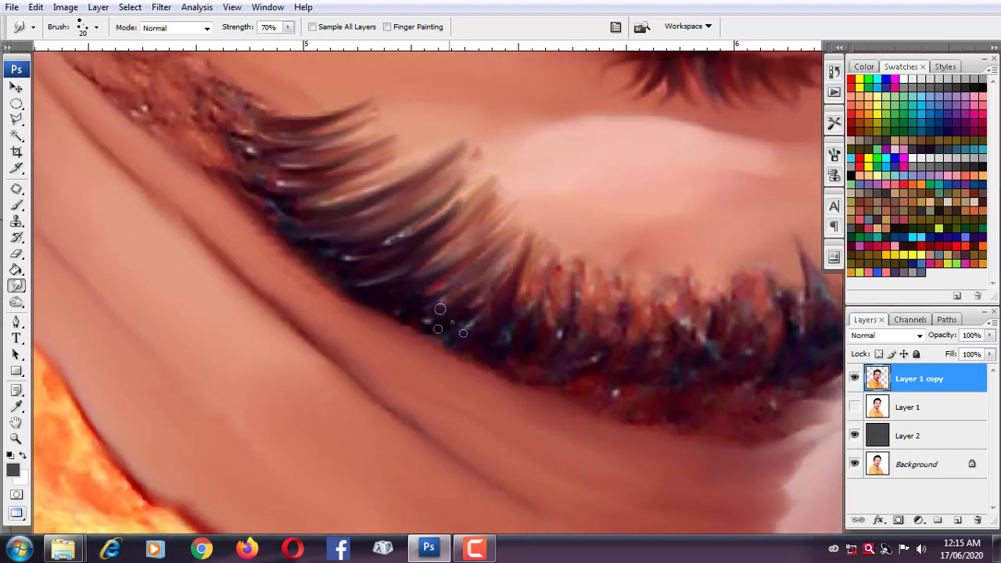
{"action": "mouse_move", "coordinate": [470, 305]}
{"action": "left_mouse_down"}
{"action": "mouse_move", "coordinate": [551, 251]}
{"action": "mouse_move", "coordinate": [520, 171]}
{"action": "left_mouse_up"}
Lengthen beard strands across the chin and flick them upward at the right end.
{"action": "scroll", "coordinate": [552, 251], "scroll_direction": "right", "scroll_amount": 1}
{"action": "scroll", "coordinate": [480, 264], "scroll_direction": "right", "scroll_amount": 1}
{"action": "scroll", "coordinate": [505, 225], "scroll_direction": "right", "scroll_amount": 1}
{"action": "left_click_drag", "start_coordinate": [467, 270], "coordinate": [446, 168]}
{"action": "left_click_drag", "start_coordinate": [430, 259], "coordinate": [403, 173]}
{"action": "left_click_drag", "start_coordinate": [395, 248], "coordinate": [380, 184]}
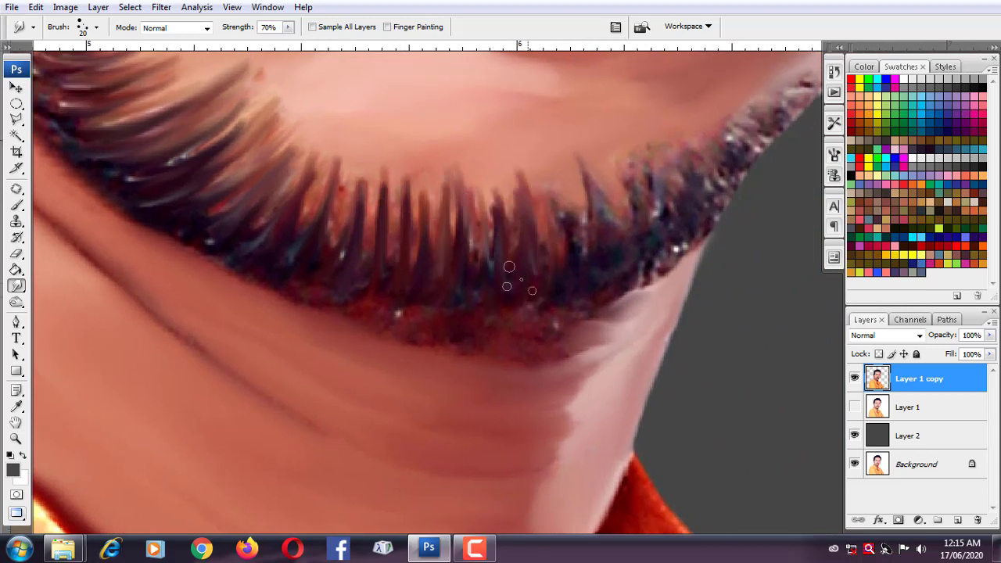
{"action": "left_click_drag", "start_coordinate": [583, 258], "coordinate": [567, 145]}
{"action": "left_click_drag", "start_coordinate": [607, 246], "coordinate": [591, 156]}
{"action": "left_click_drag", "start_coordinate": [622, 238], "coordinate": [599, 161]}
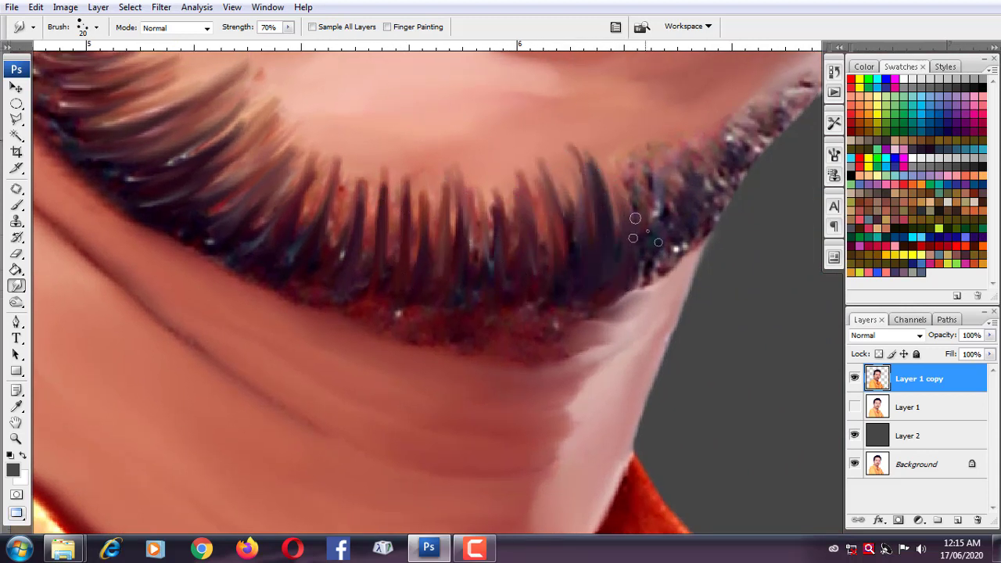
{"action": "left_click_drag", "start_coordinate": [661, 258], "coordinate": [614, 130]}
Shrink the brush to 15 and shift the view along the beard.
{"action": "scroll", "coordinate": [613, 129], "scroll_direction": "up", "scroll_amount": 1}
{"action": "key", "text": "bracketleft"}
{"action": "scroll", "coordinate": [618, 227], "scroll_direction": "right", "scroll_amount": 1}
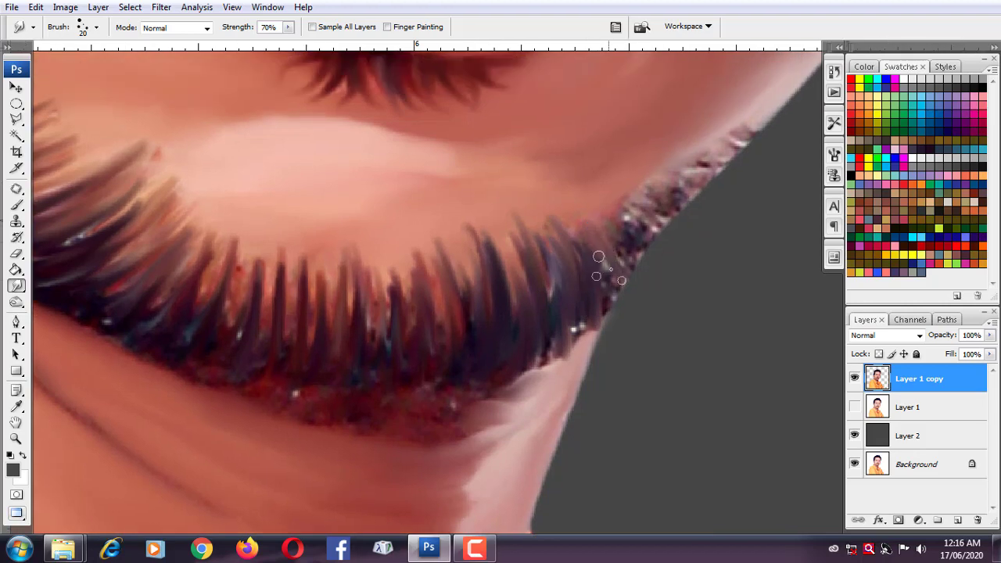
{"action": "scroll", "coordinate": [520, 234], "scroll_direction": "down", "scroll_amount": 2}
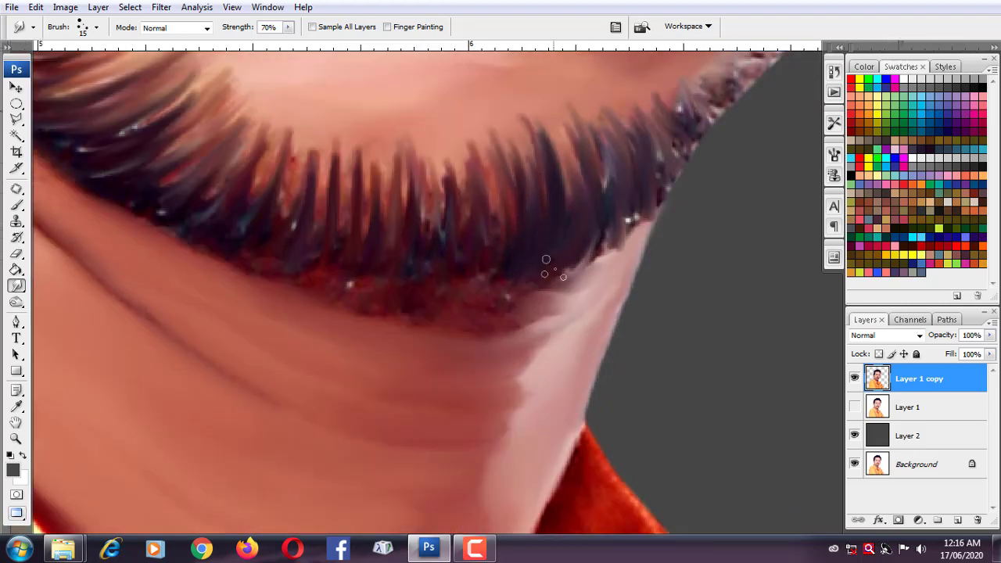
Smooth the dark red band under the beard with a 25 px hard round brush.
{"action": "left_click", "coordinate": [96, 27]}
{"action": "double_click", "coordinate": [47, 118]}
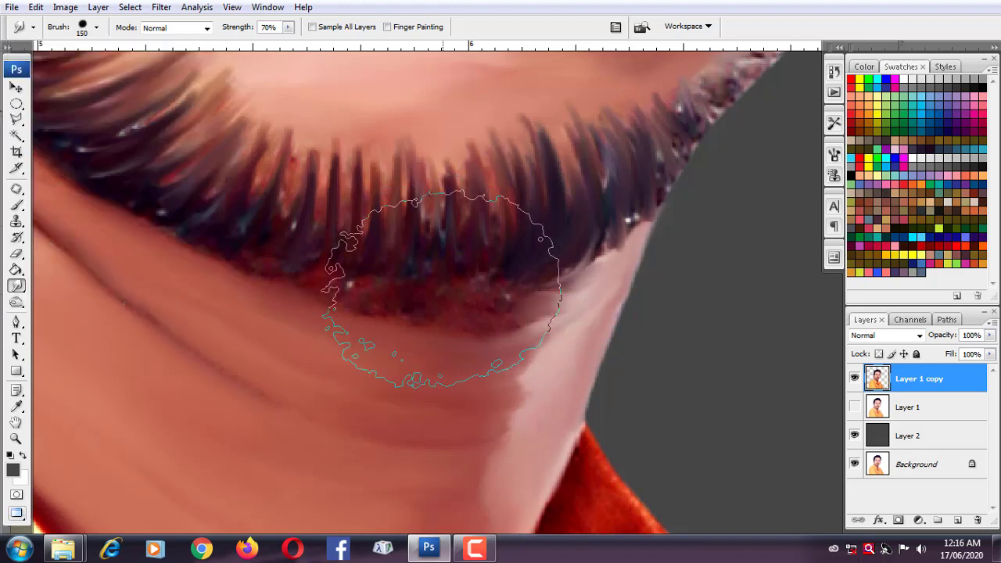
{"action": "mouse_move", "coordinate": [440, 315]}
{"action": "left_mouse_down"}
{"action": "mouse_move", "coordinate": [513, 318]}
{"action": "mouse_move", "coordinate": [331, 297]}
{"action": "mouse_move", "coordinate": [239, 271]}
{"action": "mouse_move", "coordinate": [324, 292]}
{"action": "left_mouse_up"}
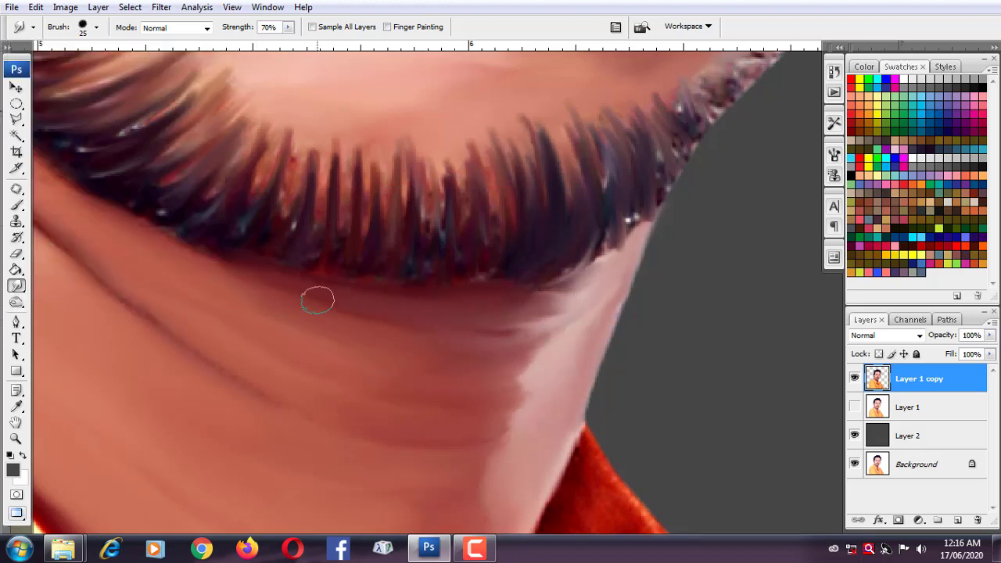
With the scattered brush, drag beard strands along the jaw and reshape the upper strands.
{"action": "left_click", "coordinate": [96, 27]}
{"action": "double_click", "coordinate": [75, 295]}
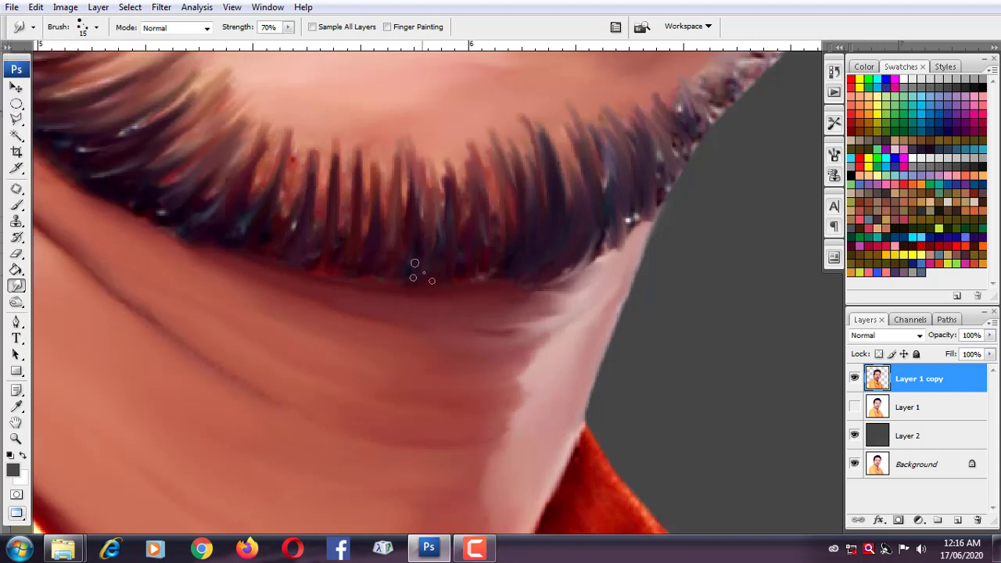
{"action": "mouse_move", "coordinate": [572, 248]}
{"action": "left_mouse_down"}
{"action": "mouse_move", "coordinate": [577, 262]}
{"action": "mouse_move", "coordinate": [611, 239]}
{"action": "left_mouse_up"}
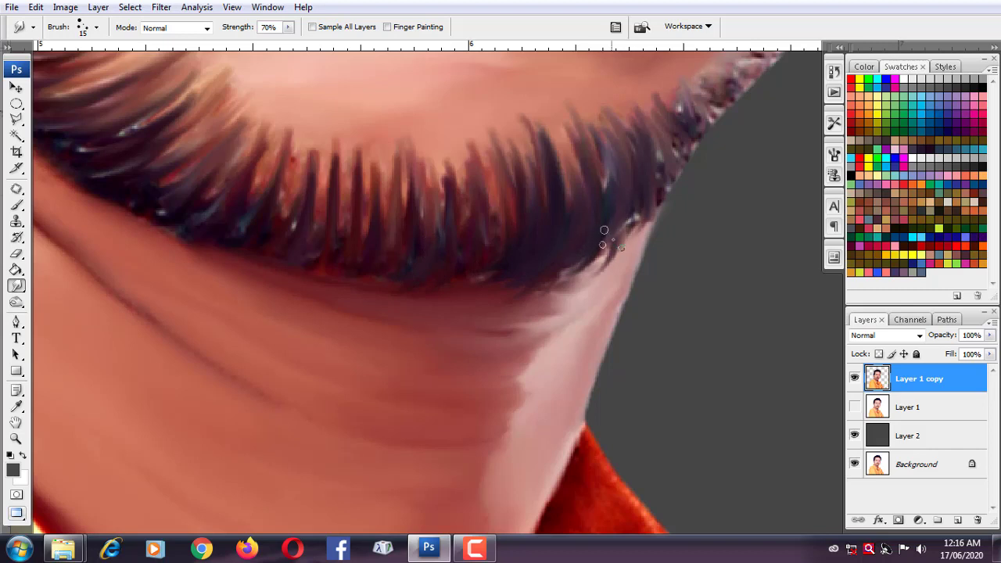
{"action": "mouse_move", "coordinate": [645, 179]}
{"action": "left_mouse_down"}
{"action": "mouse_move", "coordinate": [539, 150]}
{"action": "mouse_move", "coordinate": [507, 234]}
{"action": "mouse_move", "coordinate": [459, 251]}
{"action": "mouse_move", "coordinate": [476, 168]}
{"action": "left_mouse_up"}
{"action": "mouse_move", "coordinate": [401, 279]}
{"action": "left_mouse_down"}
{"action": "mouse_move", "coordinate": [474, 296]}
{"action": "mouse_move", "coordinate": [472, 236]}
{"action": "left_mouse_up"}
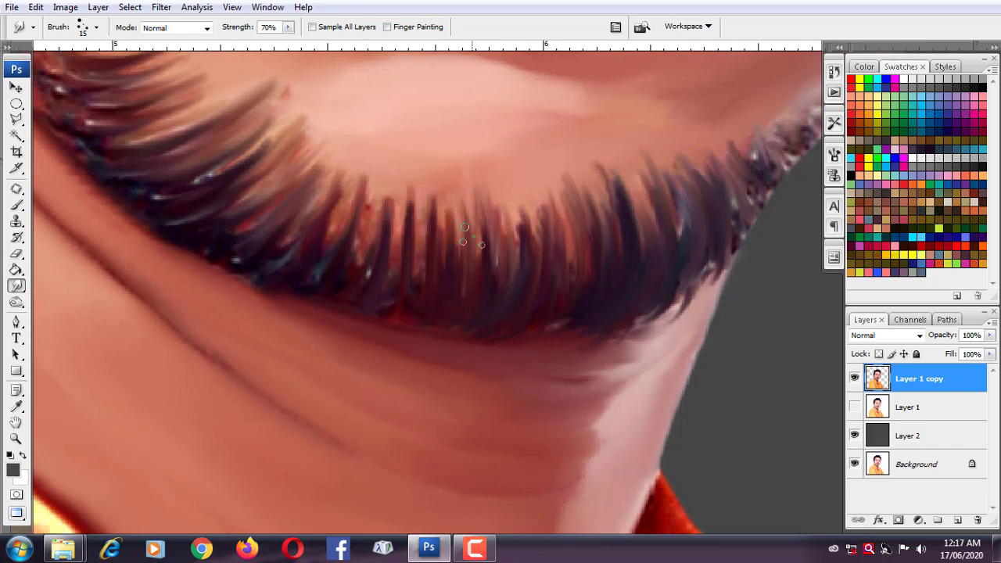
Smudge the middle and left beard strands upward, then pan toward the beard's left end.
{"action": "left_click_drag", "start_coordinate": [416, 275], "coordinate": [420, 227]}
{"action": "left_click_drag", "start_coordinate": [391, 309], "coordinate": [399, 211]}
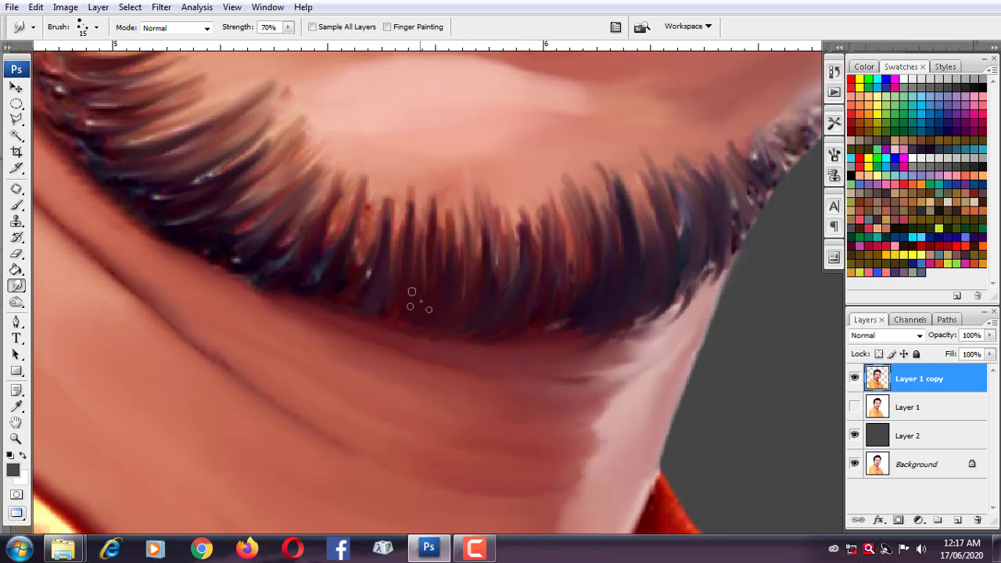
{"action": "left_click_drag", "start_coordinate": [370, 274], "coordinate": [374, 204]}
{"action": "left_click_drag", "start_coordinate": [321, 280], "coordinate": [348, 186]}
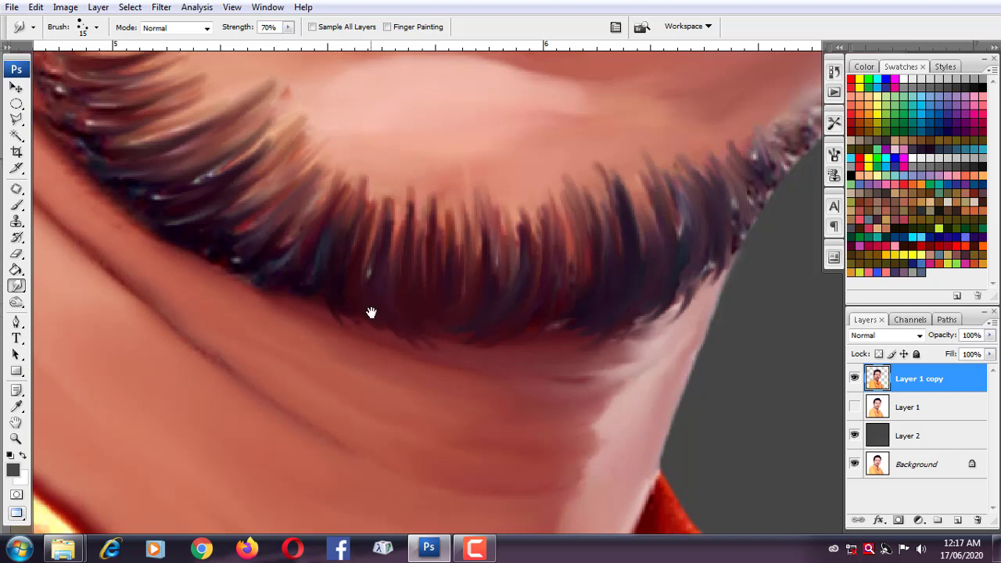
{"action": "left_click_drag", "start_coordinate": [372, 313], "coordinate": [471, 364]}
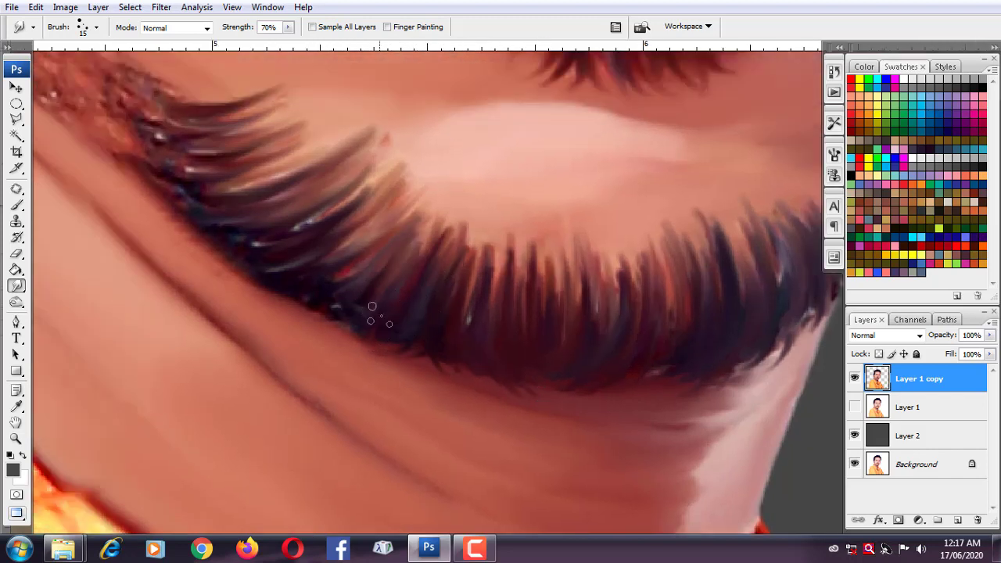
{"action": "left_click_drag", "start_coordinate": [371, 306], "coordinate": [409, 340]}
{"action": "mouse_move", "coordinate": [366, 305]}
{"action": "left_mouse_down"}
{"action": "mouse_move", "coordinate": [435, 326]}
{"action": "mouse_move", "coordinate": [459, 346]}
{"action": "mouse_move", "coordinate": [487, 407]}
{"action": "left_mouse_up"}
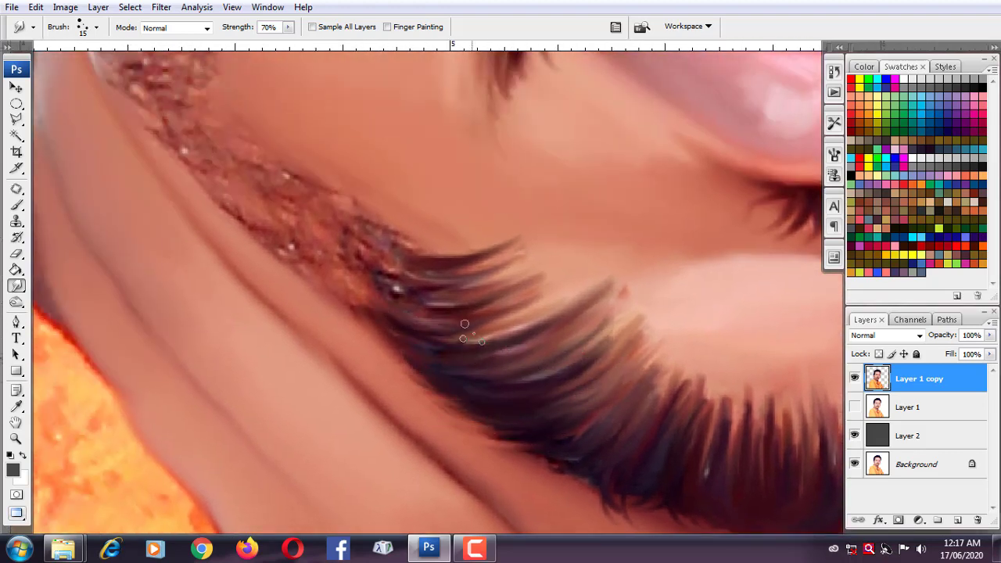
Smear the speckled jawline beard into smooth streaks.
{"action": "left_click_drag", "start_coordinate": [445, 288], "coordinate": [488, 336]}
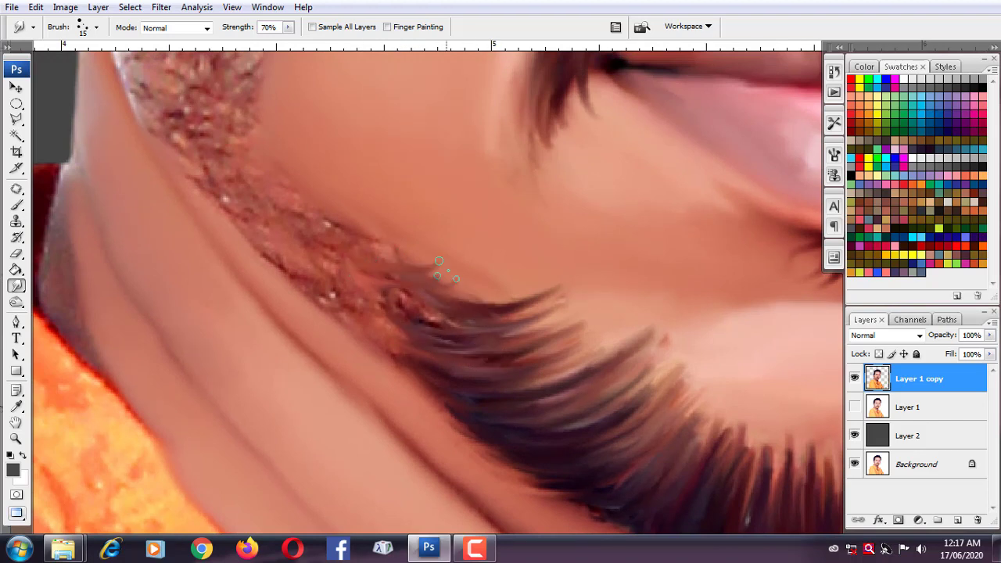
{"action": "left_click_drag", "start_coordinate": [420, 283], "coordinate": [554, 367]}
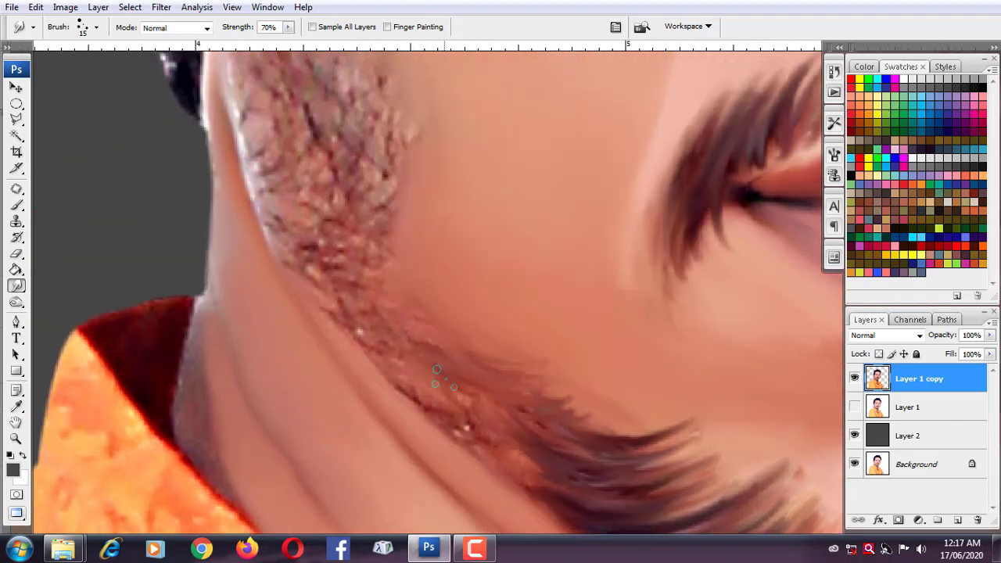
{"action": "left_click_drag", "start_coordinate": [436, 374], "coordinate": [463, 438]}
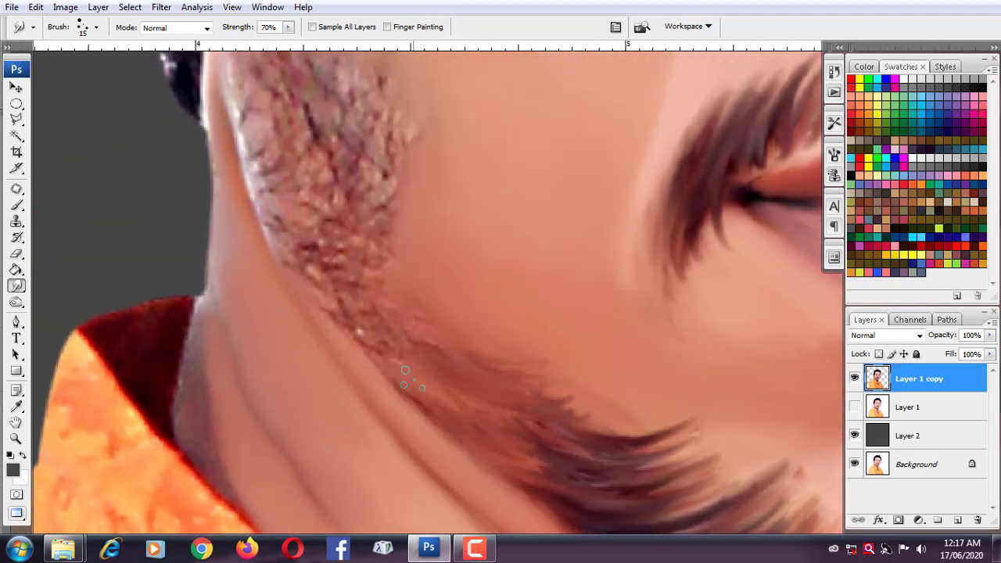
Move up to the ear and soften the dark hair strands below it.
{"action": "mouse_move", "coordinate": [407, 379]}
{"action": "left_mouse_down"}
{"action": "mouse_move", "coordinate": [449, 398]}
{"action": "mouse_move", "coordinate": [509, 464]}
{"action": "left_mouse_up"}
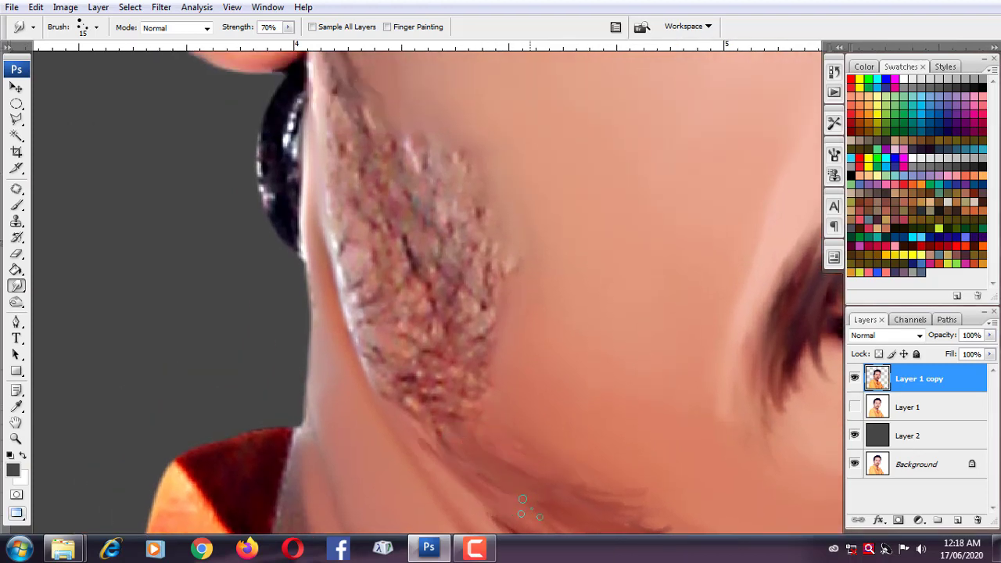
{"action": "left_click_drag", "start_coordinate": [523, 507], "coordinate": [522, 428]}
{"action": "left_click_drag", "start_coordinate": [469, 235], "coordinate": [474, 336]}
{"action": "left_click_drag", "start_coordinate": [391, 196], "coordinate": [395, 251]}
{"action": "left_click_drag", "start_coordinate": [328, 63], "coordinate": [337, 247]}
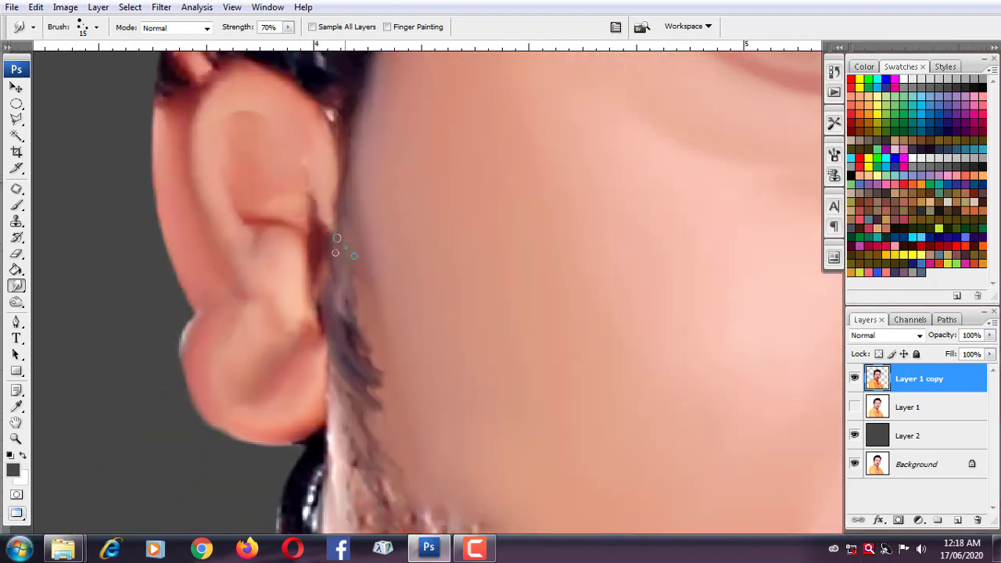
{"action": "left_click_drag", "start_coordinate": [337, 352], "coordinate": [377, 266]}
{"action": "left_click_drag", "start_coordinate": [386, 327], "coordinate": [359, 139]}
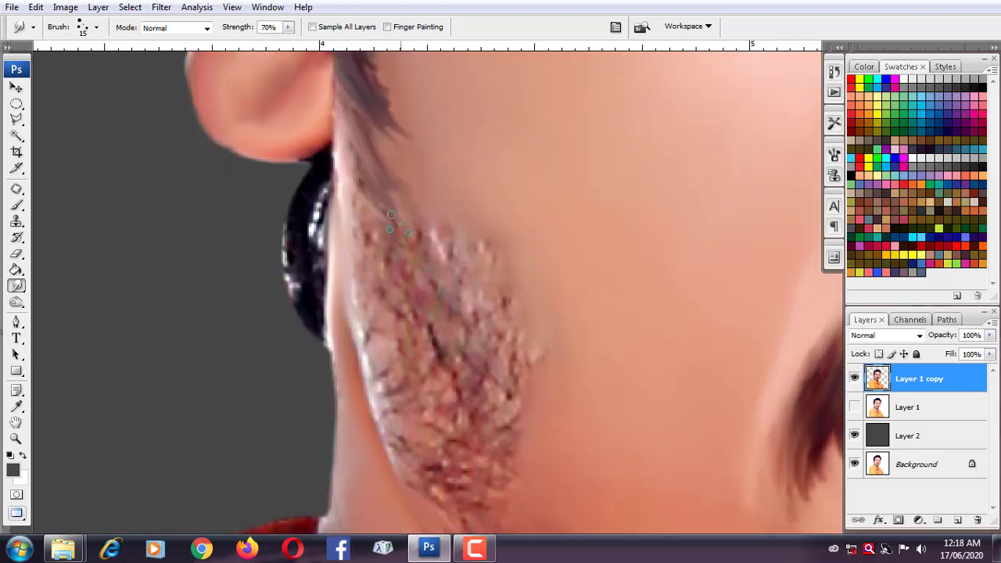
{"action": "left_click_drag", "start_coordinate": [342, 192], "coordinate": [387, 284]}
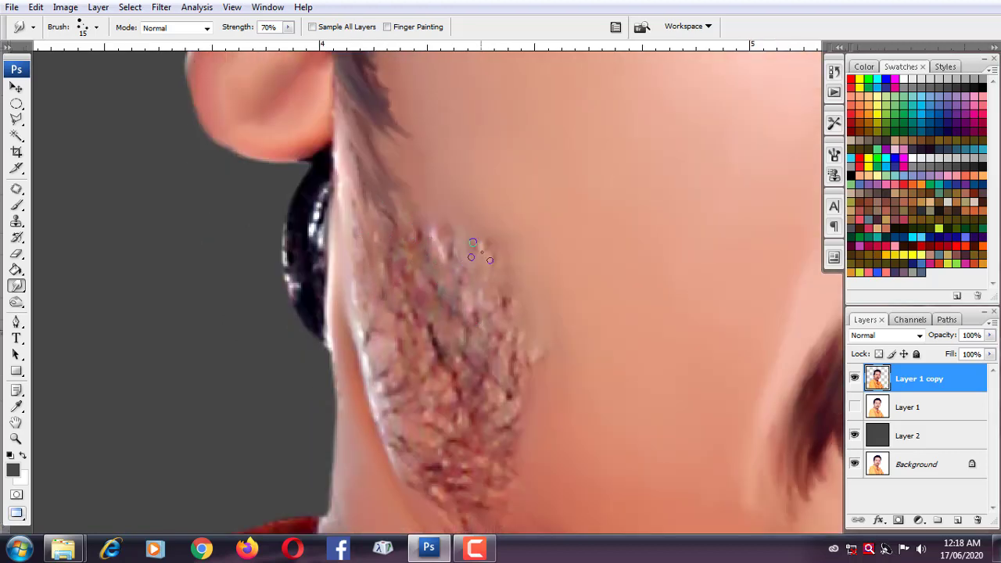
With a smaller Smudge brush, pull the chin beard edge into upward strands.
{"action": "scroll", "coordinate": [375, 168], "scroll_direction": "down", "scroll_amount": 2}
{"action": "scroll", "coordinate": [394, 297], "scroll_direction": "right", "scroll_amount": 3}
{"action": "scroll", "coordinate": [428, 322], "scroll_direction": "up", "scroll_amount": 2}
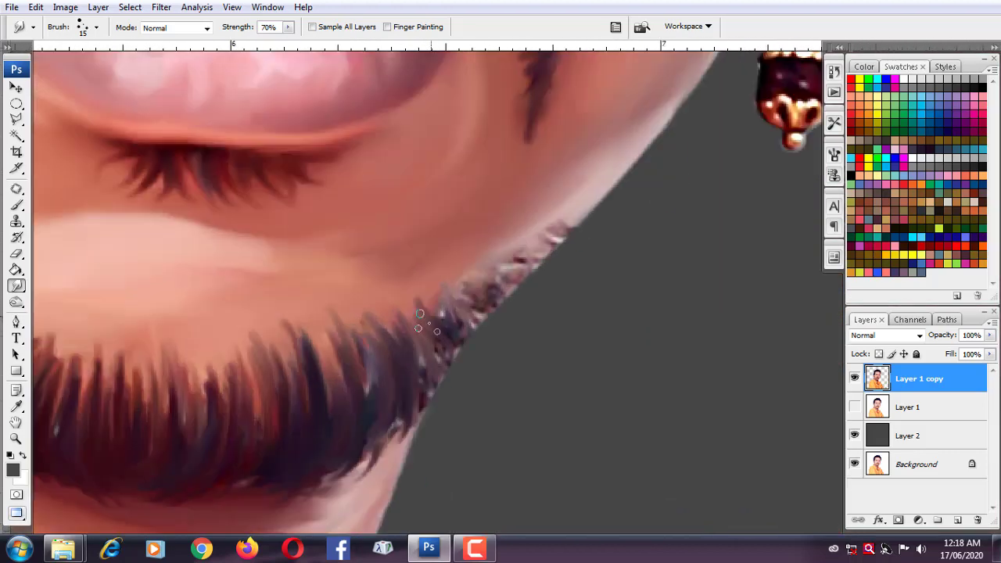
{"action": "scroll", "coordinate": [428, 322], "scroll_direction": "up", "scroll_amount": 1}
{"action": "key", "text": "bracketleft"}
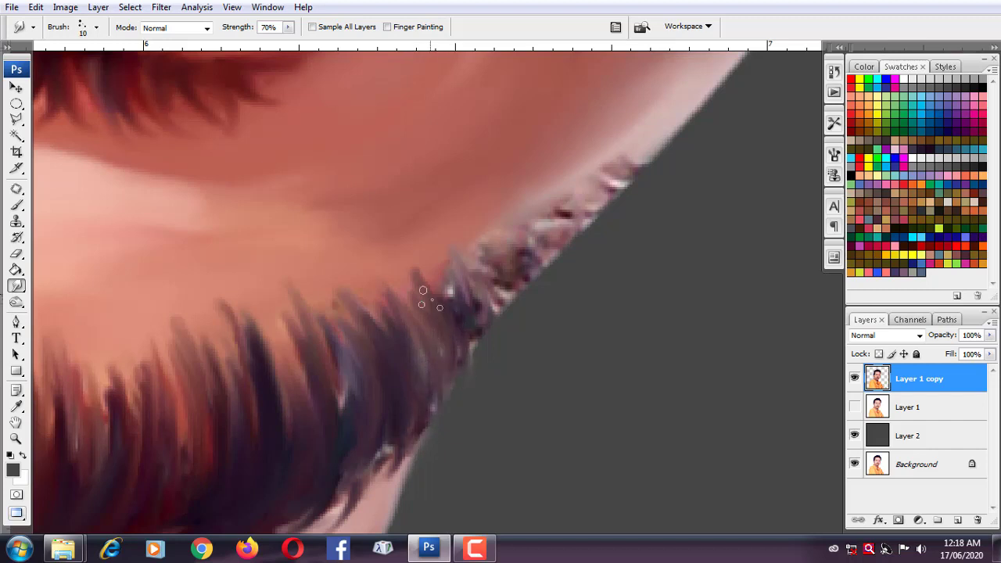
{"action": "left_click_drag", "start_coordinate": [423, 291], "coordinate": [454, 276]}
{"action": "mouse_move", "coordinate": [446, 328]}
{"action": "left_mouse_down"}
{"action": "mouse_move", "coordinate": [469, 266]}
{"action": "mouse_move", "coordinate": [482, 351]}
{"action": "mouse_move", "coordinate": [514, 275]}
{"action": "mouse_move", "coordinate": [502, 259]}
{"action": "mouse_move", "coordinate": [516, 270]}
{"action": "mouse_move", "coordinate": [528, 232]}
{"action": "left_mouse_up"}
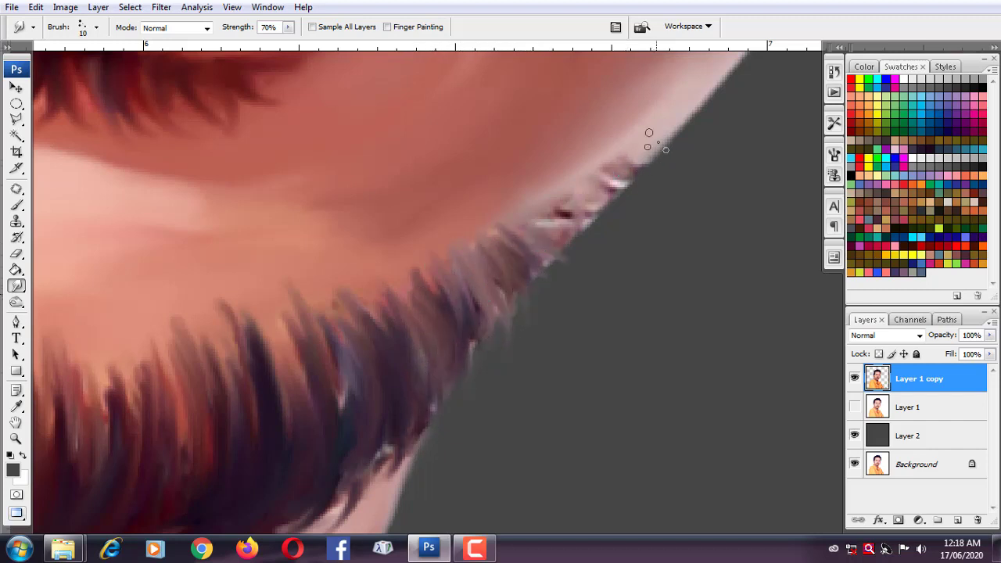
{"action": "mouse_move", "coordinate": [649, 134]}
{"action": "left_mouse_down"}
{"action": "mouse_move", "coordinate": [603, 168]}
{"action": "mouse_move", "coordinate": [599, 224]}
{"action": "mouse_move", "coordinate": [563, 208]}
{"action": "mouse_move", "coordinate": [562, 258]}
{"action": "mouse_move", "coordinate": [474, 304]}
{"action": "mouse_move", "coordinate": [457, 379]}
{"action": "left_mouse_up"}
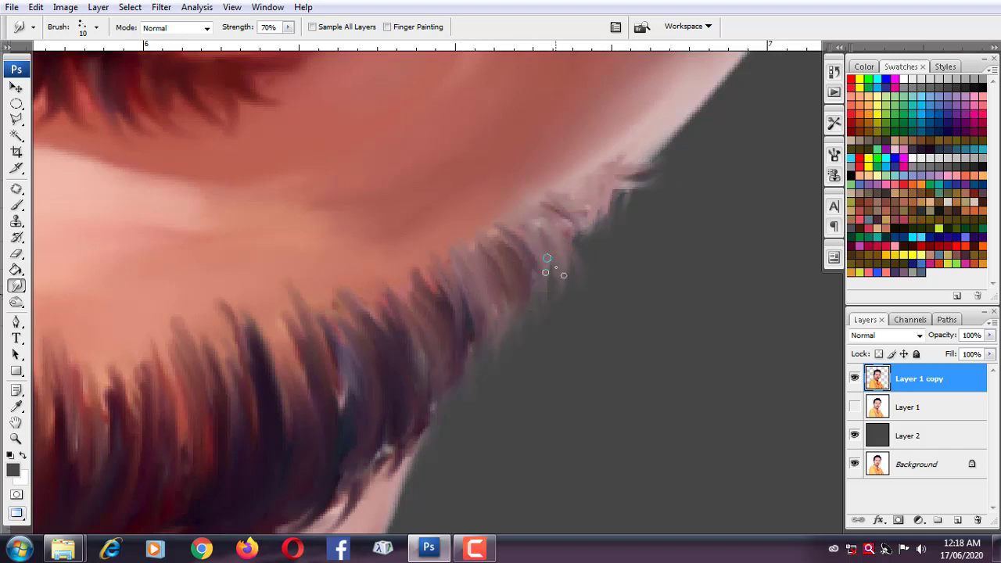
{"action": "mouse_move", "coordinate": [546, 259]}
{"action": "left_mouse_down"}
{"action": "mouse_move", "coordinate": [587, 239]}
{"action": "mouse_move", "coordinate": [679, 130]}
{"action": "left_mouse_up"}
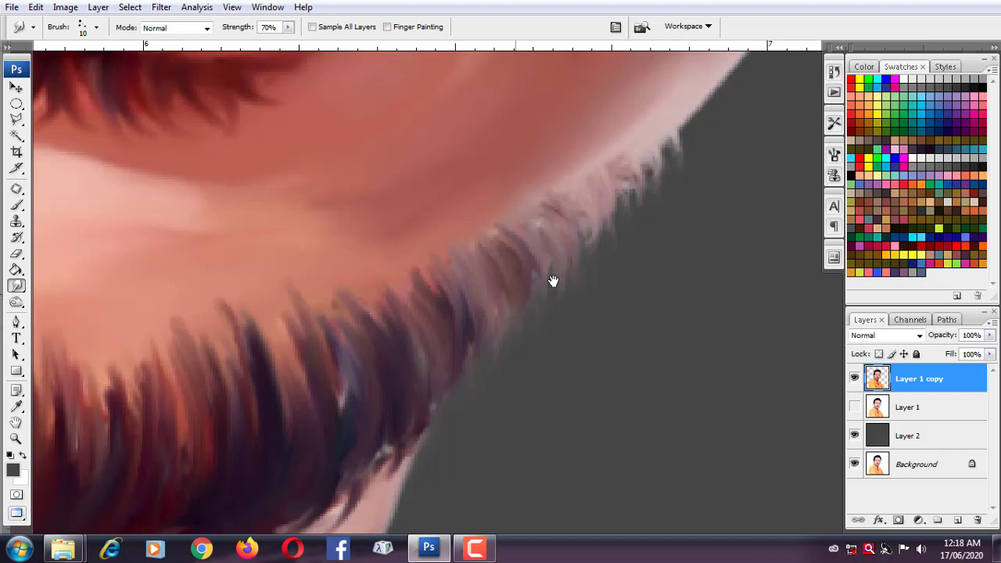
Smudge short strands along the jaw and into the lower beard.
{"action": "mouse_move", "coordinate": [553, 281]}
{"action": "left_mouse_down"}
{"action": "mouse_move", "coordinate": [611, 210]}
{"action": "mouse_move", "coordinate": [514, 235]}
{"action": "mouse_move", "coordinate": [492, 293]}
{"action": "left_mouse_up"}
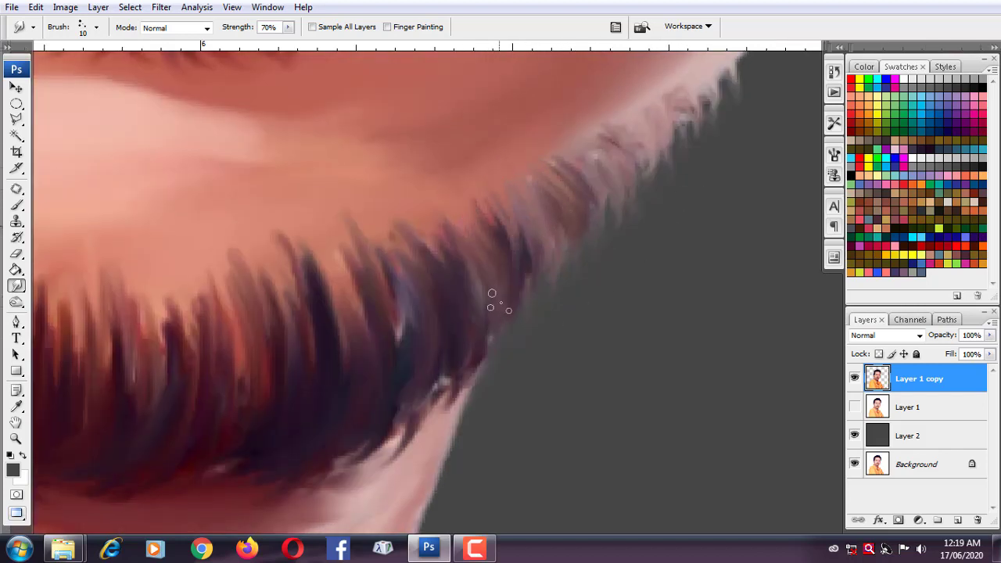
{"action": "left_click_drag", "start_coordinate": [514, 233], "coordinate": [473, 295]}
{"action": "mouse_move", "coordinate": [426, 194]}
{"action": "left_mouse_down"}
{"action": "mouse_move", "coordinate": [495, 243]}
{"action": "mouse_move", "coordinate": [465, 305]}
{"action": "left_mouse_up"}
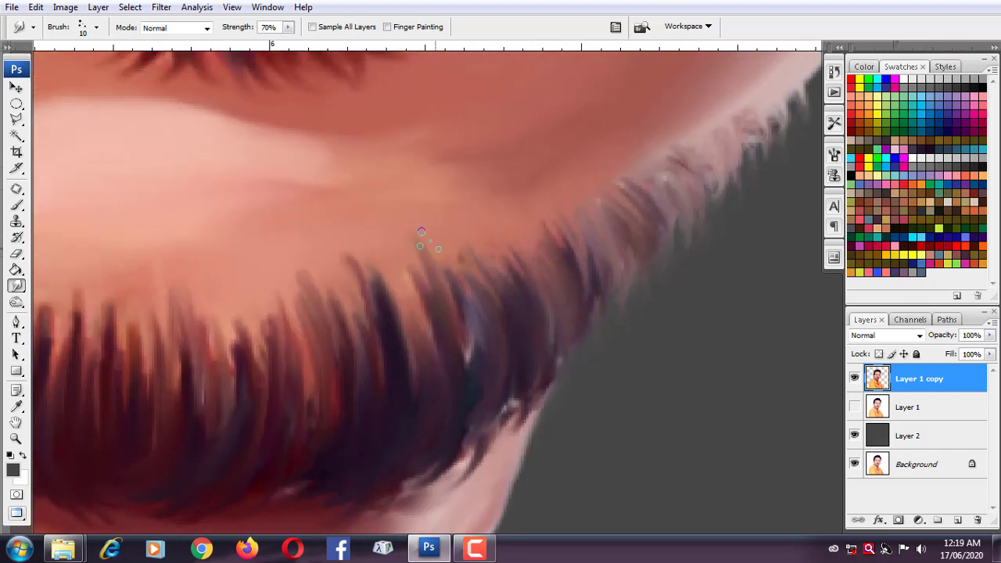
{"action": "left_click_drag", "start_coordinate": [513, 258], "coordinate": [481, 328]}
{"action": "left_click_drag", "start_coordinate": [461, 262], "coordinate": [442, 321]}
{"action": "left_click_drag", "start_coordinate": [473, 333], "coordinate": [468, 387]}
With an even smaller brush, streak the lower beard and its upper edge into fine strands.
{"action": "key", "text": "bracketleft"}
{"action": "left_click_drag", "start_coordinate": [415, 243], "coordinate": [462, 358]}
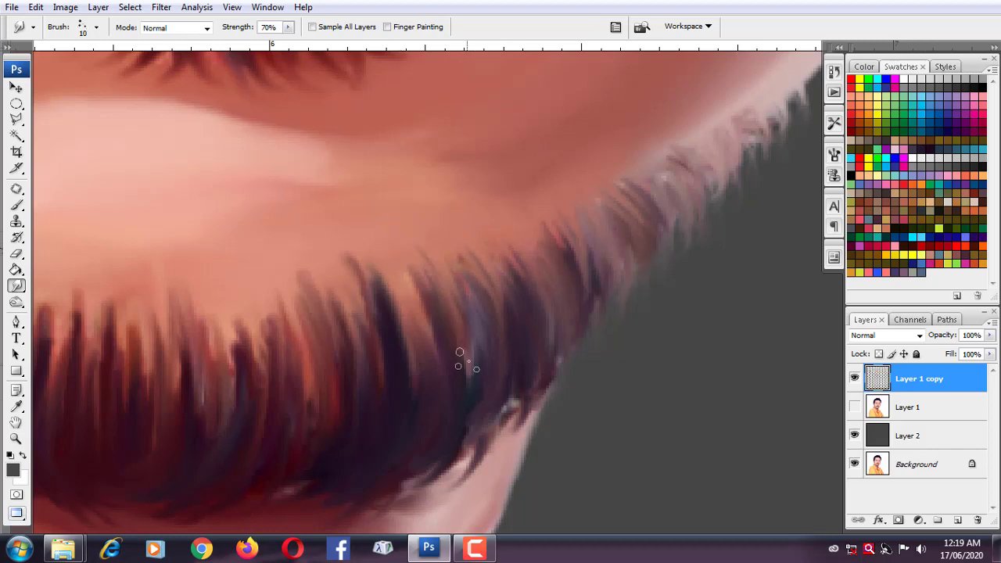
{"action": "mouse_move", "coordinate": [391, 262]}
{"action": "left_mouse_down"}
{"action": "mouse_move", "coordinate": [368, 348]}
{"action": "mouse_move", "coordinate": [462, 264]}
{"action": "left_mouse_up"}
{"action": "left_click_drag", "start_coordinate": [469, 176], "coordinate": [438, 289]}
{"action": "left_click_drag", "start_coordinate": [381, 176], "coordinate": [443, 322]}
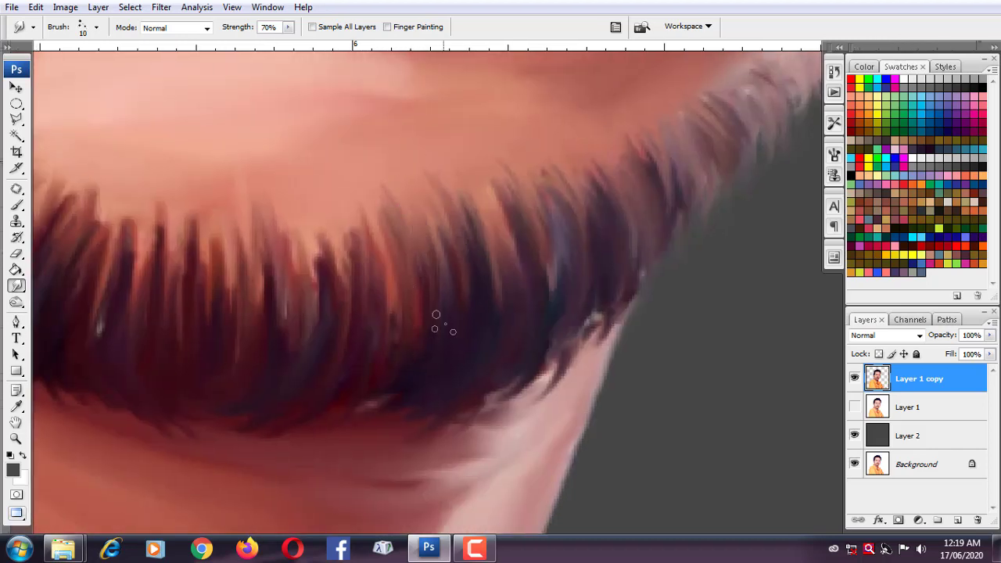
{"action": "left_click_drag", "start_coordinate": [412, 419], "coordinate": [559, 346]}
{"action": "left_click_drag", "start_coordinate": [256, 171], "coordinate": [420, 242]}
{"action": "left_click_drag", "start_coordinate": [446, 289], "coordinate": [414, 379]}
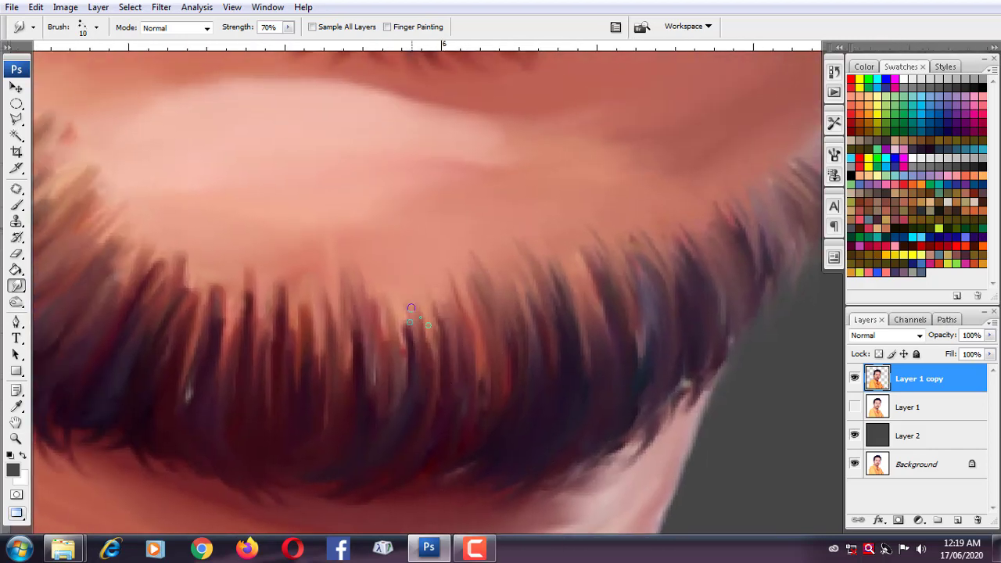
Pan across the beard to the skin above it and zoom out.
{"action": "left_click_drag", "start_coordinate": [468, 307], "coordinate": [491, 315]}
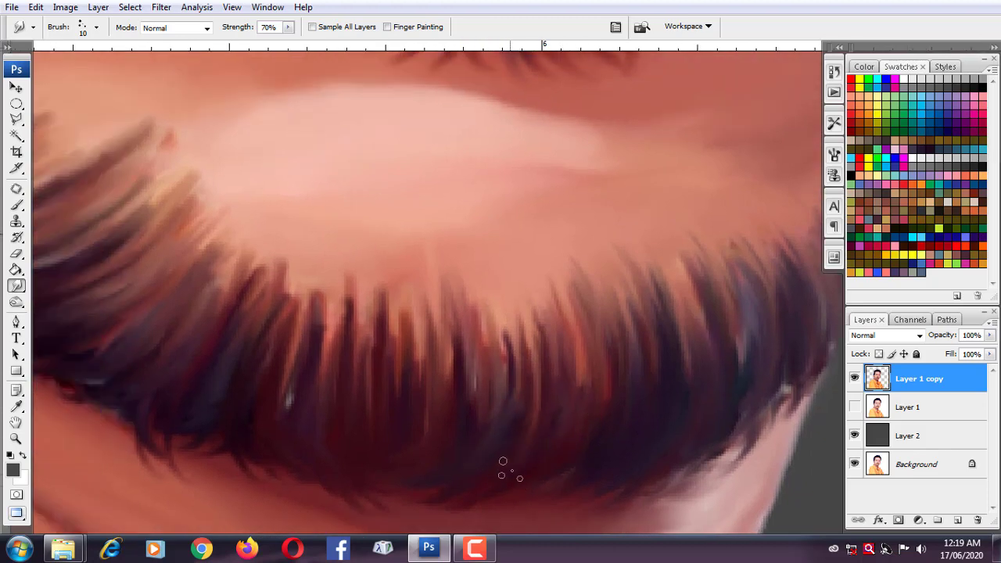
{"action": "left_click_drag", "start_coordinate": [411, 351], "coordinate": [418, 392]}
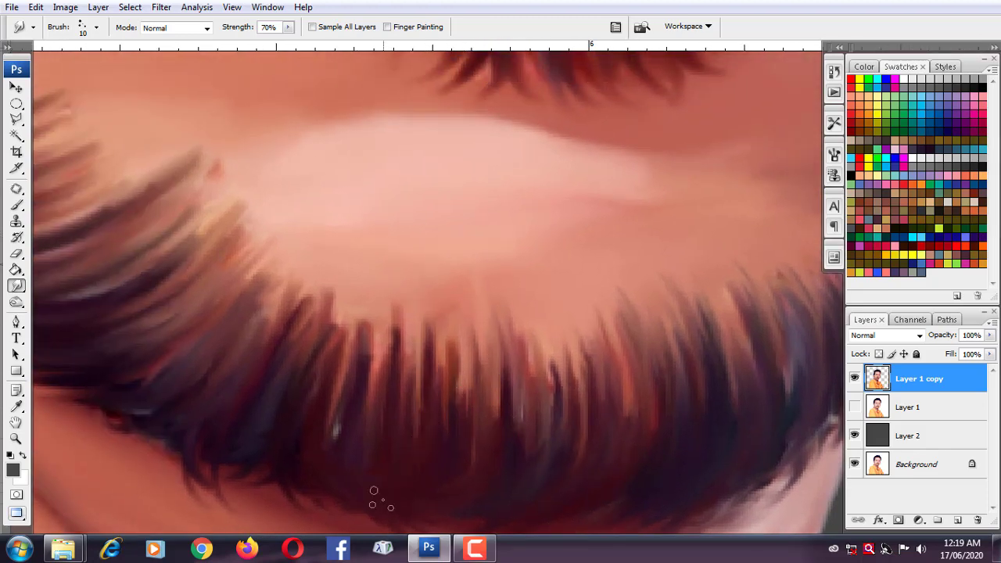
{"action": "left_click_drag", "start_coordinate": [311, 288], "coordinate": [451, 336]}
{"action": "mouse_move", "coordinate": [456, 433]}
{"action": "left_mouse_down"}
{"action": "mouse_move", "coordinate": [440, 353]}
{"action": "mouse_move", "coordinate": [431, 451]}
{"action": "left_mouse_up"}
{"action": "left_click_drag", "start_coordinate": [373, 377], "coordinate": [353, 440]}
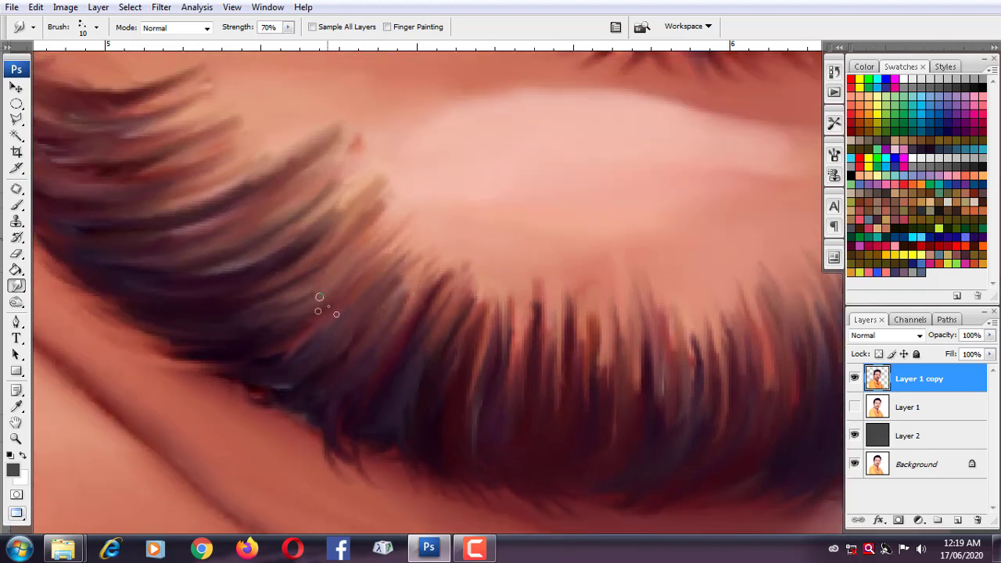
{"action": "left_click_drag", "start_coordinate": [320, 297], "coordinate": [395, 378]}
{"action": "left_click_drag", "start_coordinate": [395, 267], "coordinate": [349, 204]}
{"action": "left_click_drag", "start_coordinate": [431, 287], "coordinate": [603, 493]}
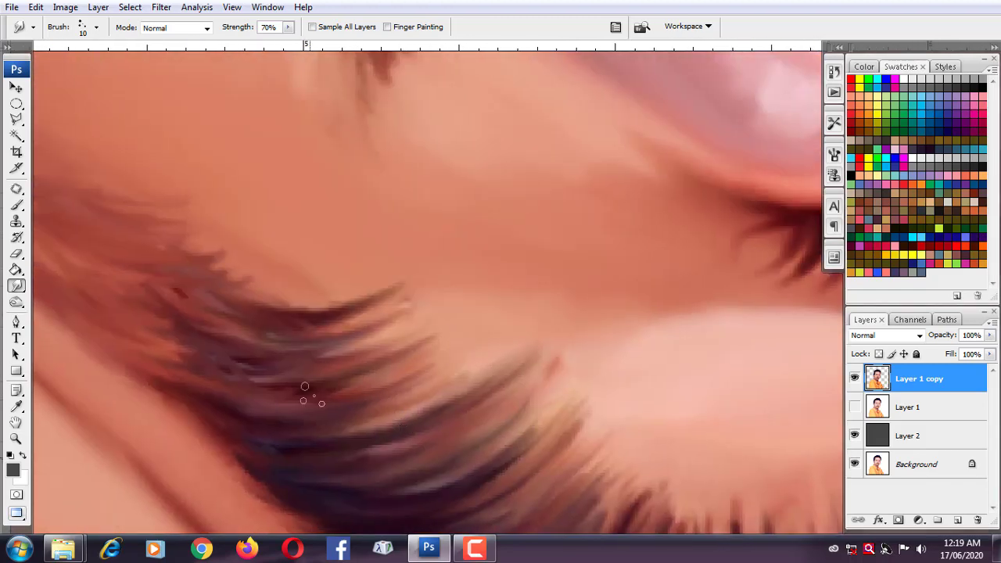
{"action": "key", "text": "ctrl+minus"}
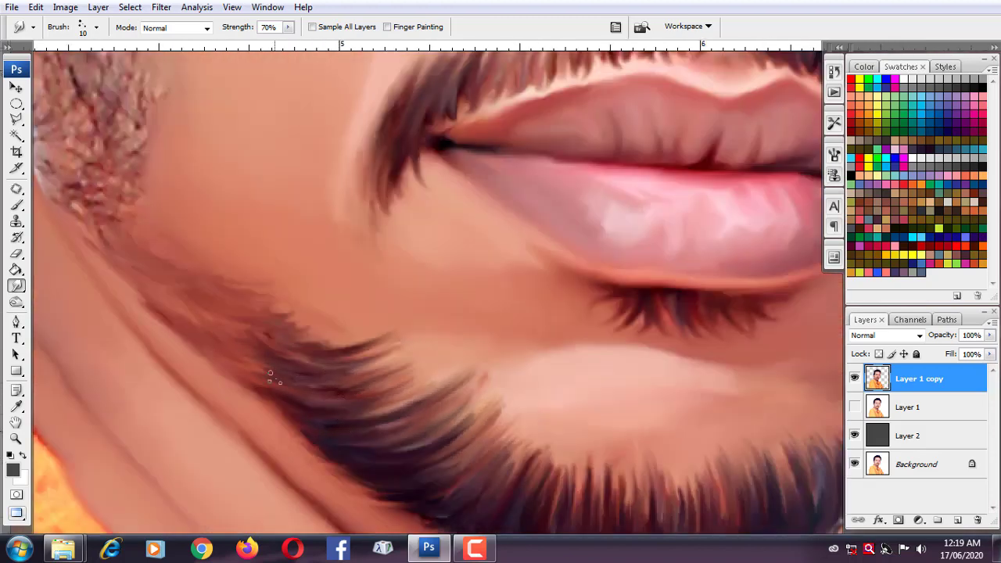
Add small smudge strokes along the side of the beard.
{"action": "left_click_drag", "start_coordinate": [321, 421], "coordinate": [263, 425]}
{"action": "key", "text": "ctrl+plus"}
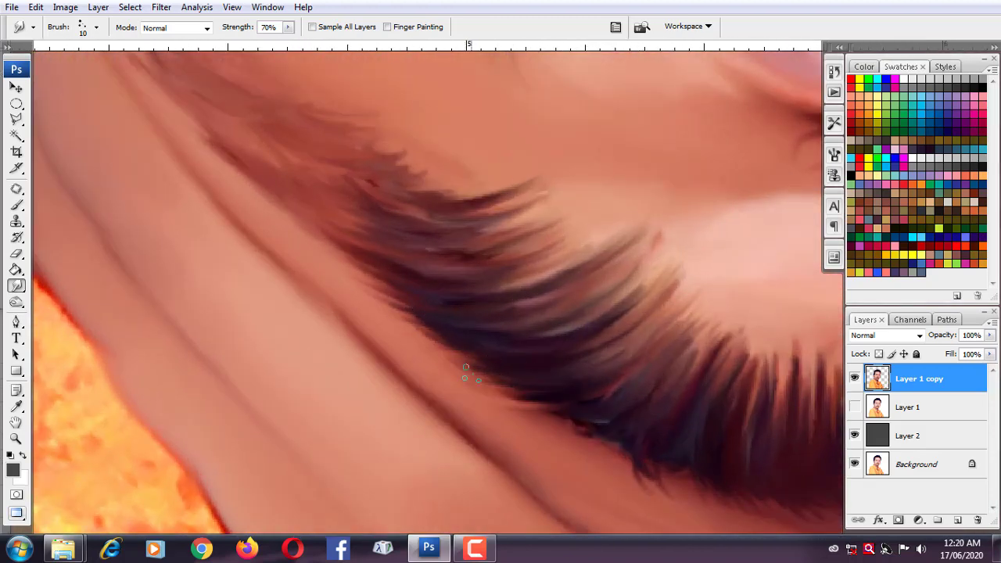
{"action": "mouse_move", "coordinate": [480, 384]}
{"action": "left_mouse_down"}
{"action": "mouse_move", "coordinate": [490, 413]}
{"action": "mouse_move", "coordinate": [576, 438]}
{"action": "mouse_move", "coordinate": [501, 364]}
{"action": "mouse_move", "coordinate": [650, 400]}
{"action": "mouse_move", "coordinate": [653, 423]}
{"action": "left_mouse_up"}
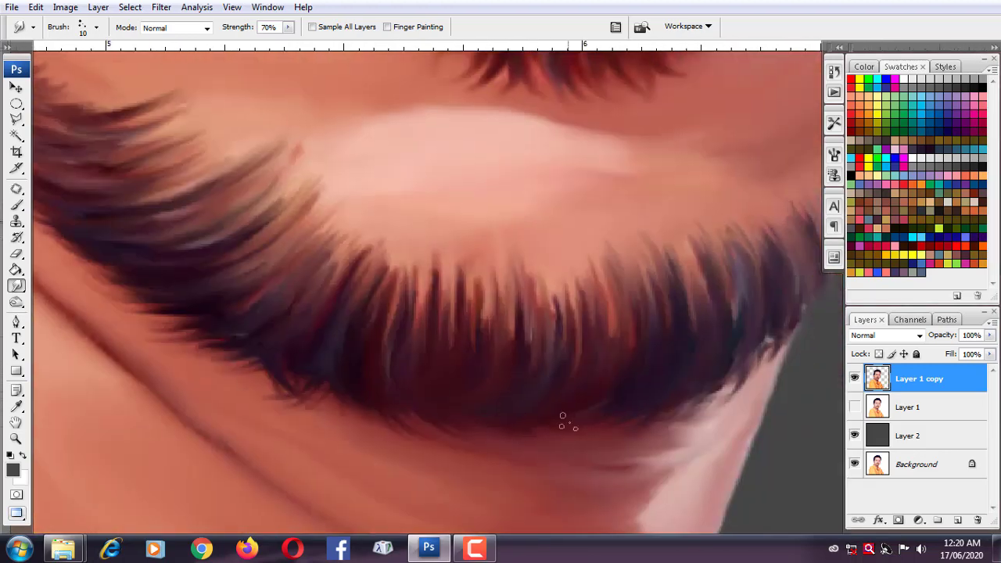
{"action": "key", "text": "ctrl+minus"}
{"action": "left_click_drag", "start_coordinate": [553, 369], "coordinate": [663, 307]}
{"action": "left_click_drag", "start_coordinate": [36, 301], "coordinate": [362, 290]}
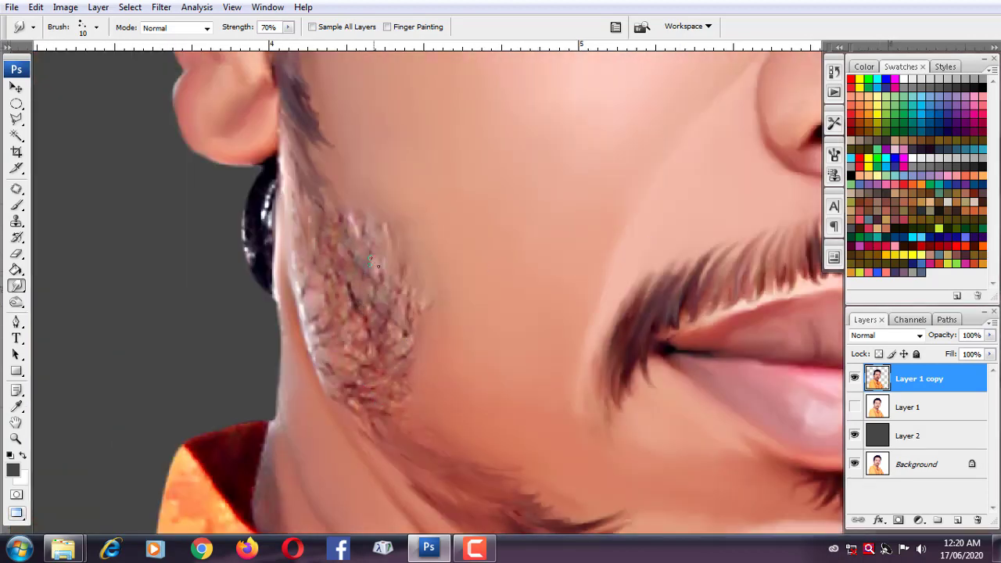
Smear the speckled cheek stubble by the ear into soft streaks toward the neck.
{"action": "scroll", "coordinate": [384, 379], "scroll_direction": "up", "scroll_amount": 1}
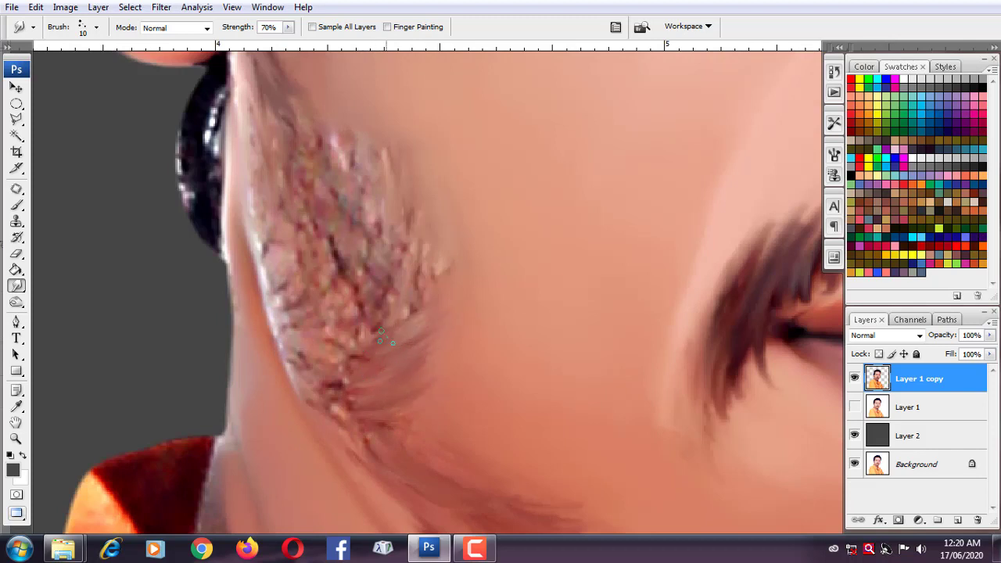
{"action": "scroll", "coordinate": [383, 338], "scroll_direction": "up", "scroll_amount": 2}
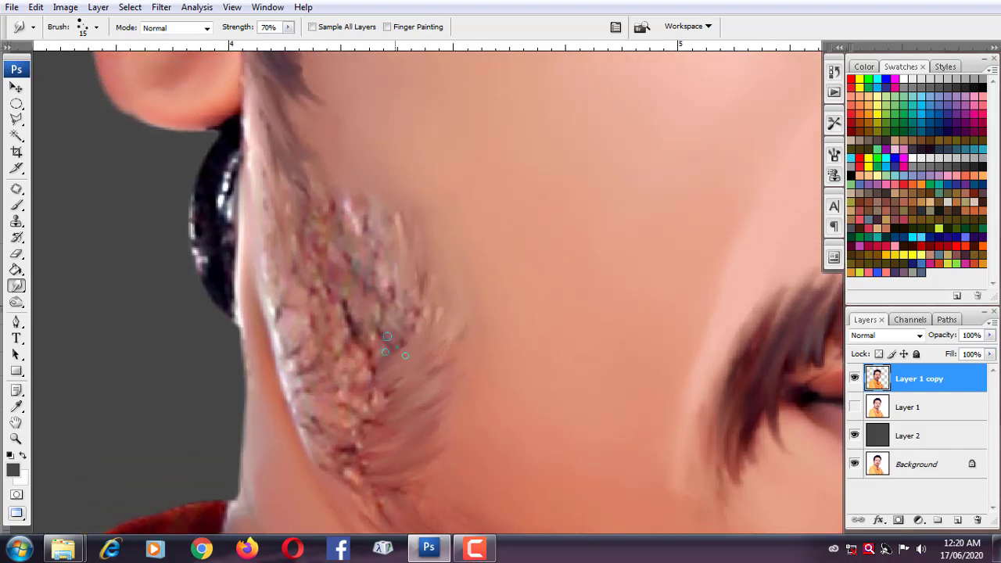
{"action": "left_click_drag", "start_coordinate": [419, 340], "coordinate": [375, 299]}
{"action": "left_click_drag", "start_coordinate": [332, 215], "coordinate": [352, 244]}
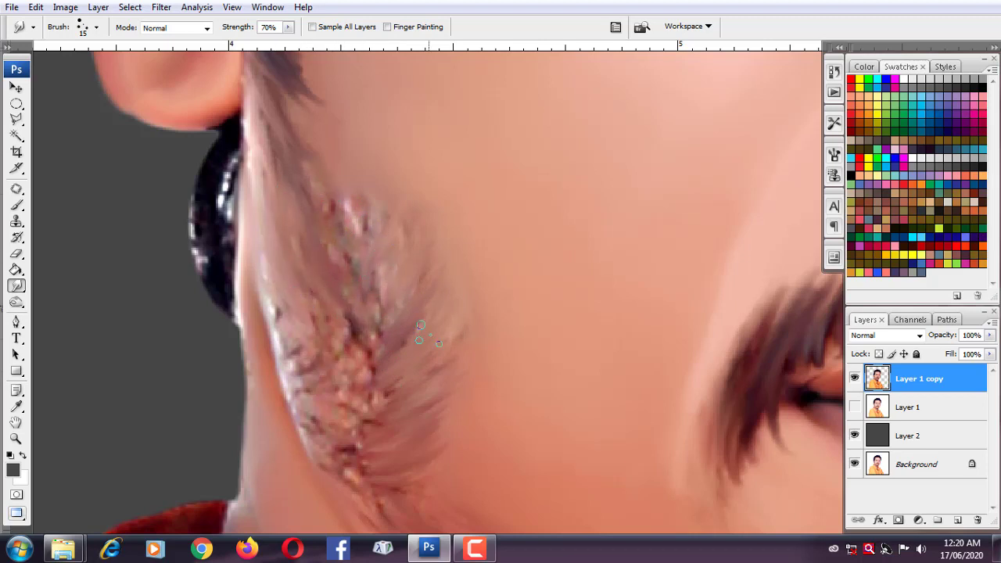
{"action": "left_click_drag", "start_coordinate": [360, 420], "coordinate": [446, 317]}
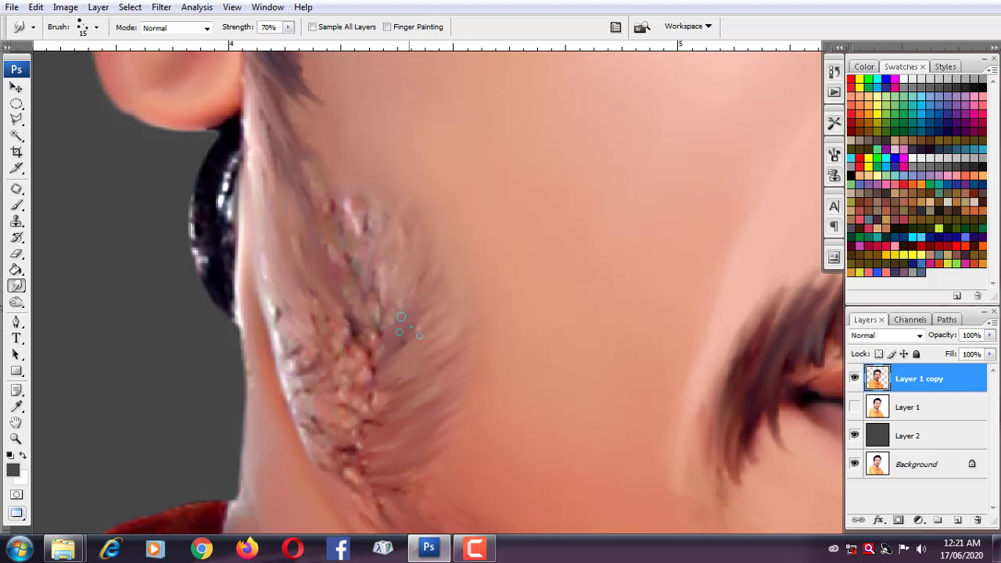
{"action": "left_click_drag", "start_coordinate": [430, 284], "coordinate": [329, 176]}
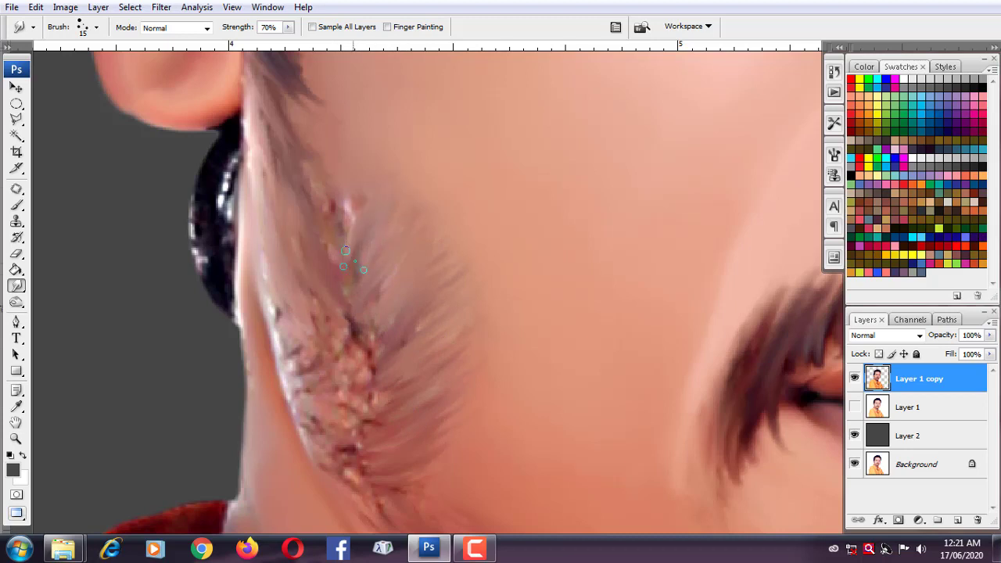
{"action": "mouse_move", "coordinate": [331, 245]}
{"action": "left_mouse_down"}
{"action": "mouse_move", "coordinate": [312, 370]}
{"action": "mouse_move", "coordinate": [356, 288]}
{"action": "mouse_move", "coordinate": [335, 316]}
{"action": "left_mouse_up"}
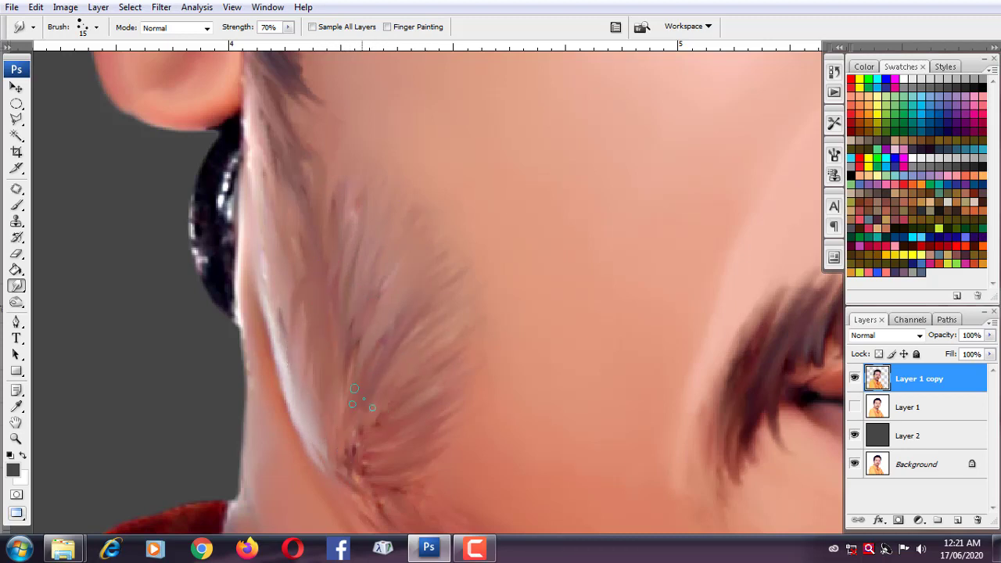
{"action": "mouse_move", "coordinate": [341, 202]}
{"action": "left_mouse_down"}
{"action": "mouse_move", "coordinate": [291, 235]}
{"action": "mouse_move", "coordinate": [304, 206]}
{"action": "mouse_move", "coordinate": [264, 262]}
{"action": "mouse_move", "coordinate": [321, 386]}
{"action": "mouse_move", "coordinate": [356, 237]}
{"action": "mouse_move", "coordinate": [342, 396]}
{"action": "mouse_move", "coordinate": [418, 294]}
{"action": "mouse_move", "coordinate": [387, 469]}
{"action": "mouse_move", "coordinate": [405, 384]}
{"action": "mouse_move", "coordinate": [402, 274]}
{"action": "mouse_move", "coordinate": [389, 373]}
{"action": "mouse_move", "coordinate": [339, 261]}
{"action": "mouse_move", "coordinate": [419, 445]}
{"action": "mouse_move", "coordinate": [399, 386]}
{"action": "left_mouse_up"}
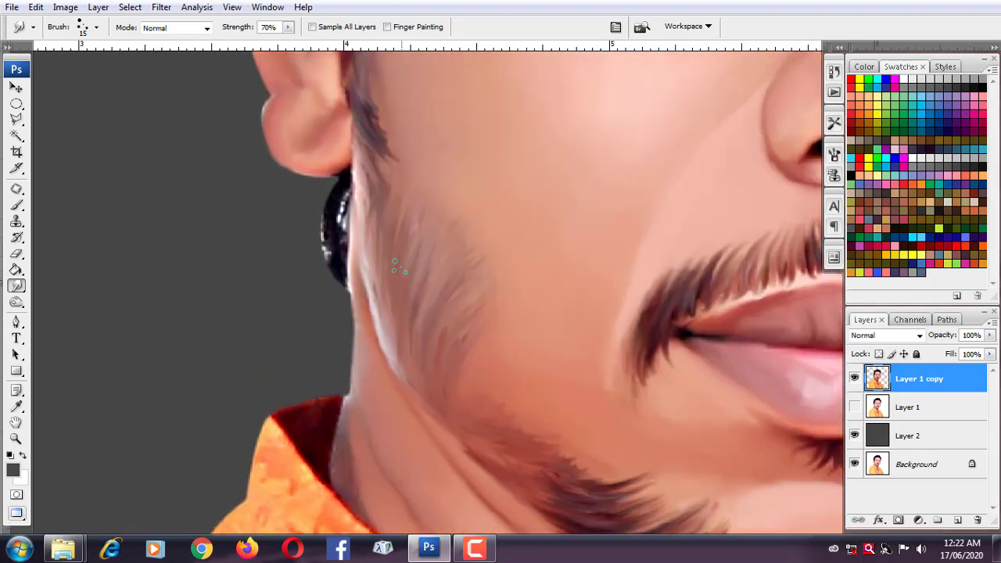
Zoom in on the jaw stubble and scroll around to inspect it.
{"action": "key", "text": "ctrl+plus"}
{"action": "scroll", "coordinate": [459, 210], "scroll_direction": "right", "scroll_amount": 2}
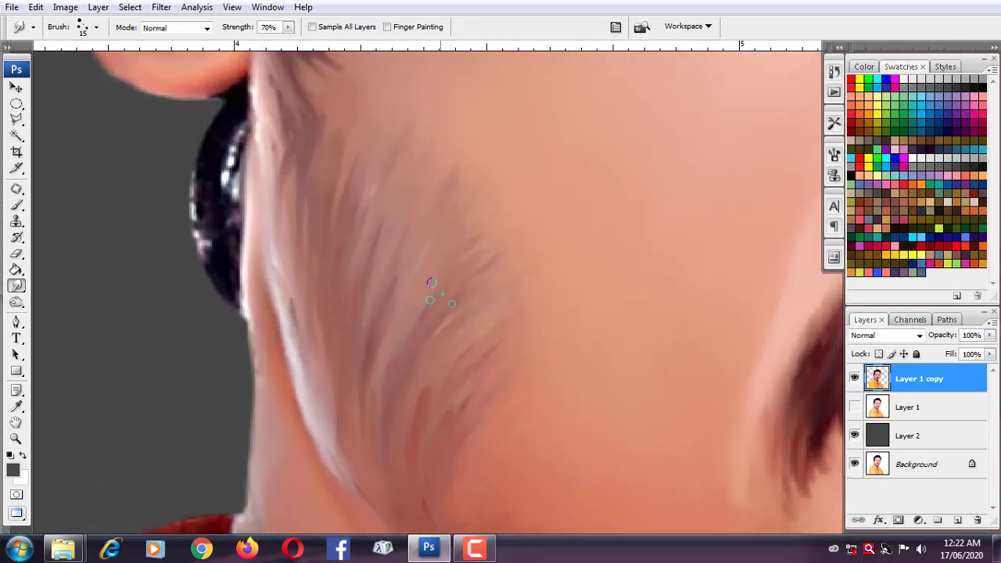
{"action": "scroll", "coordinate": [508, 305], "scroll_direction": "down", "scroll_amount": 3}
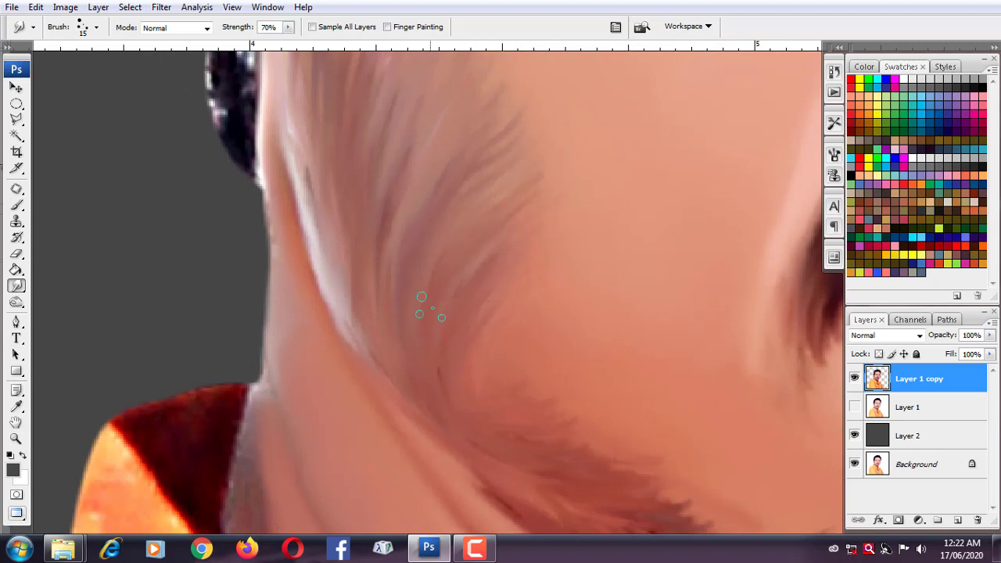
{"action": "scroll", "coordinate": [433, 159], "scroll_direction": "up", "scroll_amount": 2}
{"action": "scroll", "coordinate": [469, 219], "scroll_direction": "up", "scroll_amount": 1}
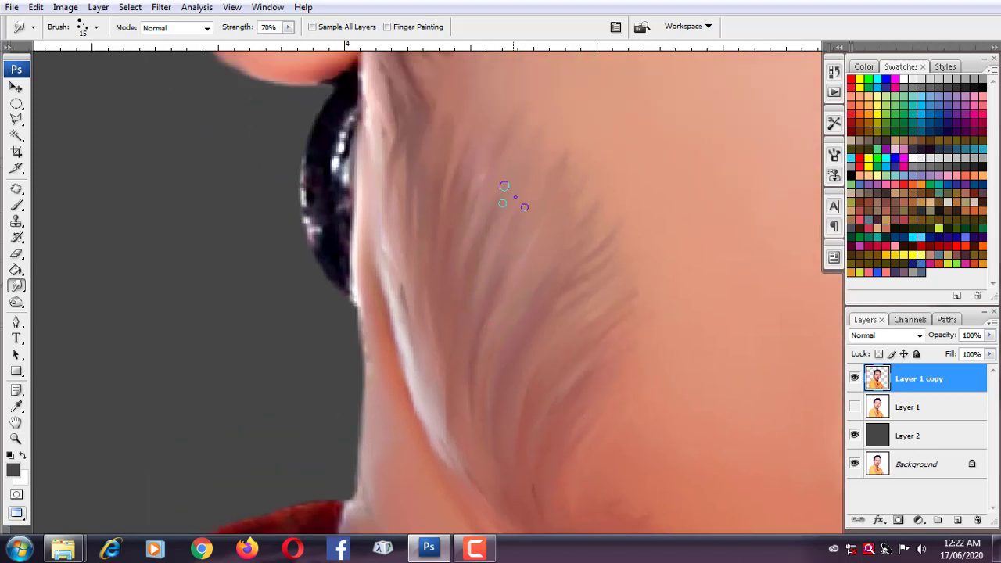
{"action": "scroll", "coordinate": [458, 254], "scroll_direction": "up", "scroll_amount": 2}
{"action": "scroll", "coordinate": [462, 317], "scroll_direction": "down", "scroll_amount": 2}
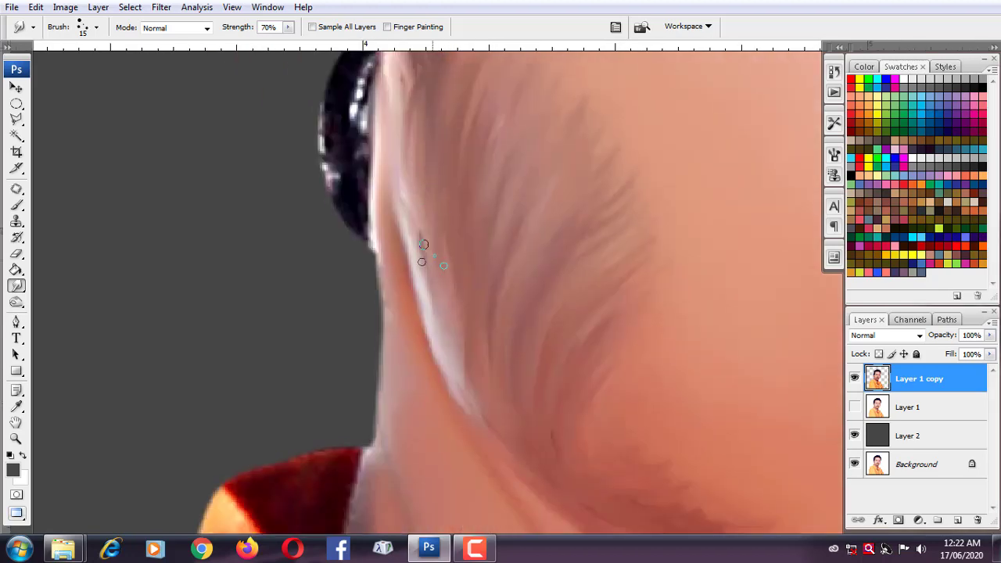
{"action": "scroll", "coordinate": [422, 251], "scroll_direction": "down", "scroll_amount": 2}
{"action": "scroll", "coordinate": [536, 336], "scroll_direction": "down", "scroll_amount": 3}
{"action": "scroll", "coordinate": [432, 305], "scroll_direction": "up", "scroll_amount": 2}
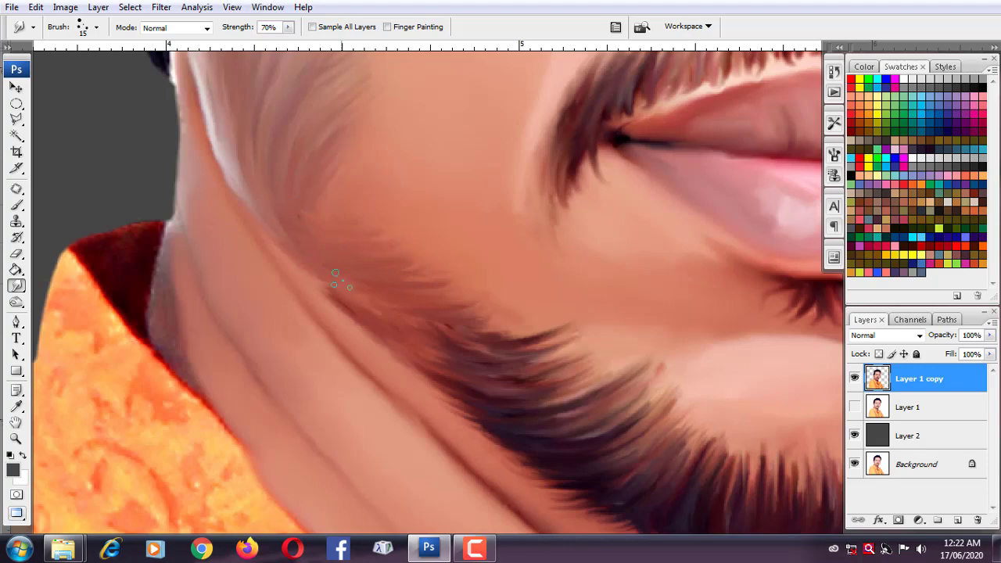
{"action": "scroll", "coordinate": [404, 338], "scroll_direction": "down", "scroll_amount": 3}
{"action": "scroll", "coordinate": [369, 235], "scroll_direction": "down", "scroll_amount": 2}
Smudge a first hairline strand toward the upper right, with the panels hidden.
{"action": "scroll", "coordinate": [383, 297], "scroll_direction": "up", "scroll_amount": 2}
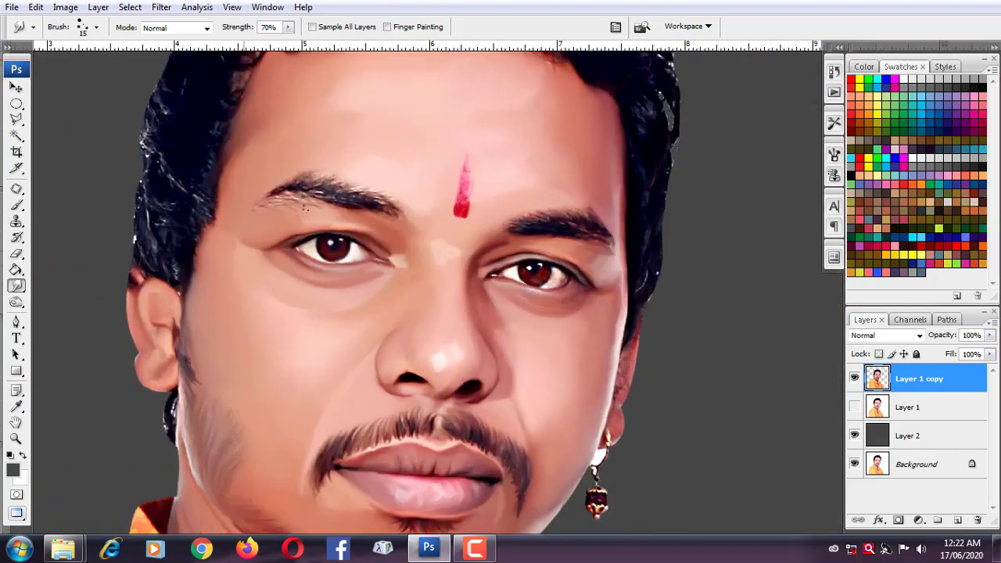
{"action": "scroll", "coordinate": [389, 319], "scroll_direction": "up", "scroll_amount": 3}
{"action": "scroll", "coordinate": [389, 319], "scroll_direction": "up", "scroll_amount": 2}
{"action": "scroll", "coordinate": [509, 280], "scroll_direction": "up", "scroll_amount": 1}
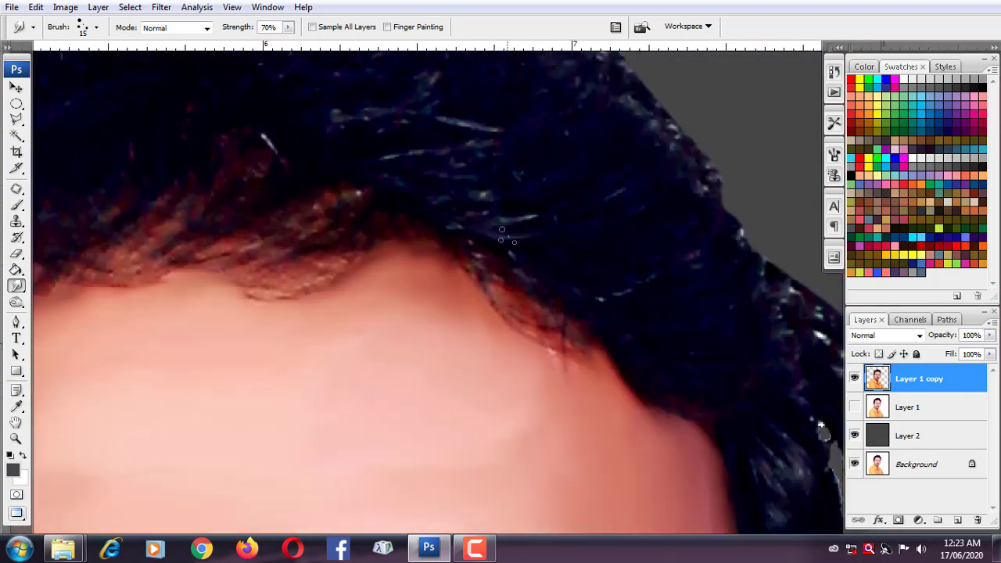
{"action": "left_click_drag", "start_coordinate": [505, 234], "coordinate": [557, 219]}
{"action": "scroll", "coordinate": [502, 219], "scroll_direction": "down", "scroll_amount": 1}
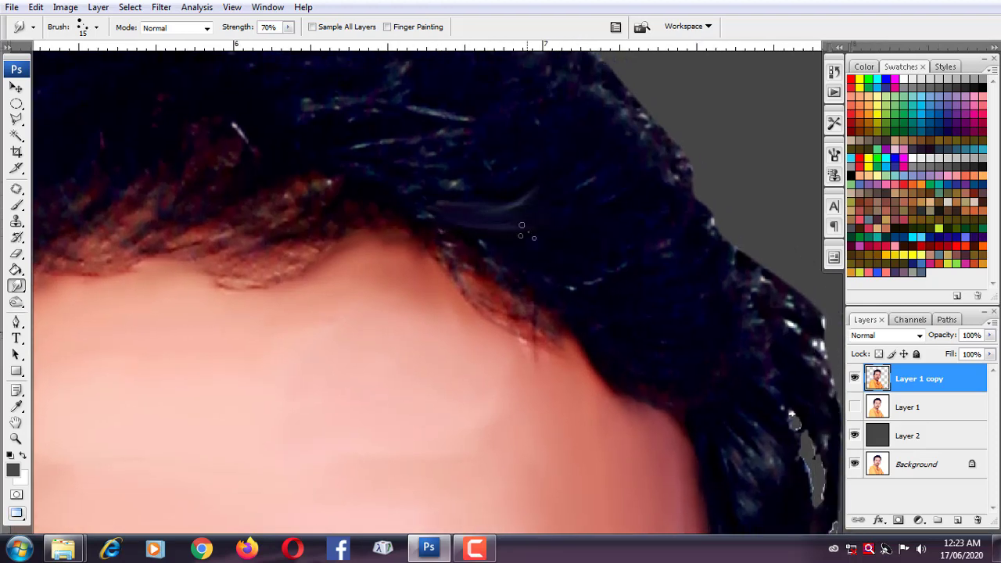
{"action": "key", "text": "Tab"}
{"action": "scroll", "coordinate": [509, 188], "scroll_direction": "up", "scroll_amount": 1}
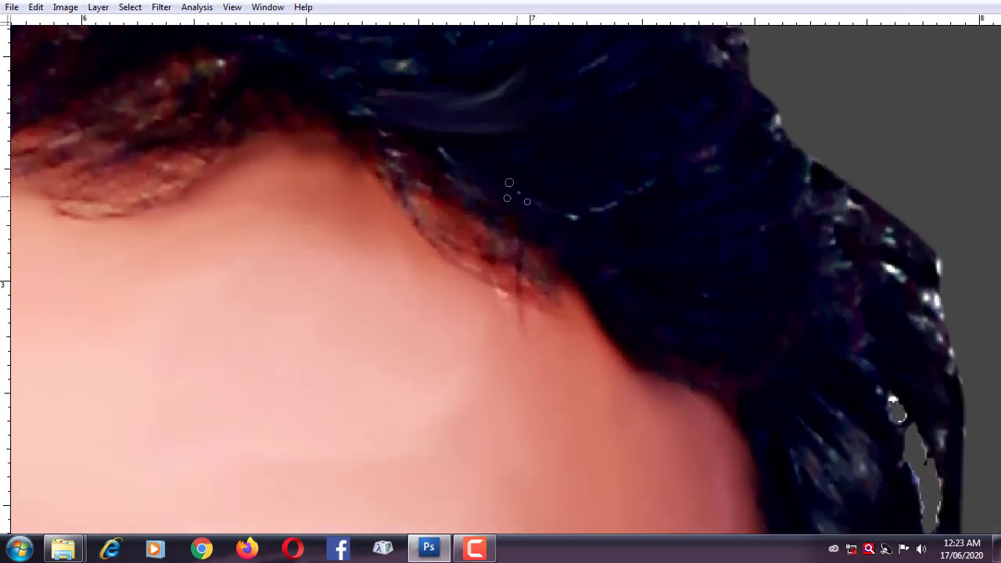
{"action": "left_click_drag", "start_coordinate": [421, 196], "coordinate": [515, 294]}
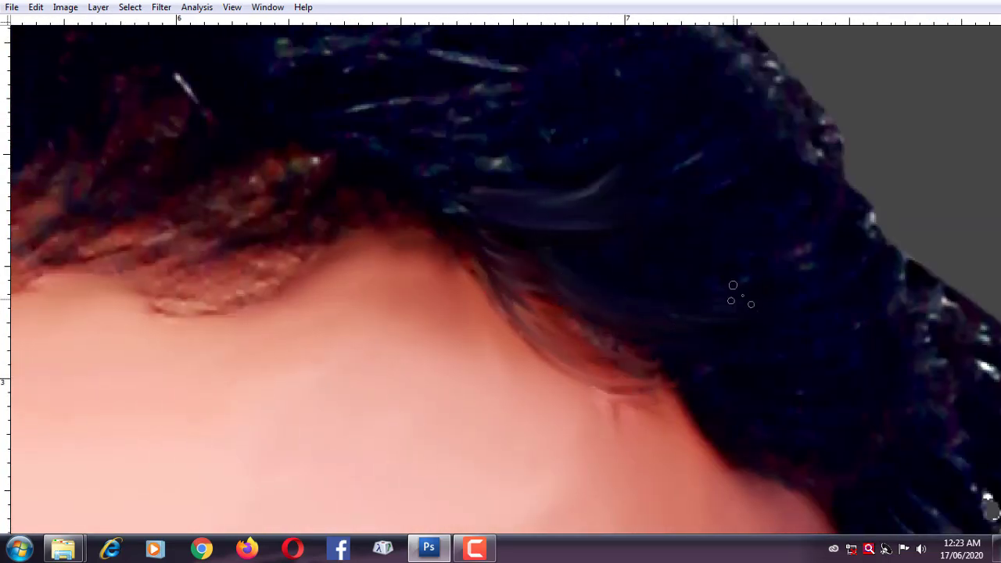
{"action": "scroll", "coordinate": [742, 295], "scroll_direction": "up", "scroll_amount": 3}
Pick a 25 px brush, reduce it to 20 px, and smudge the hairline strands outward.
{"action": "key", "text": "Tab"}
{"action": "left_click", "coordinate": [97, 27]}
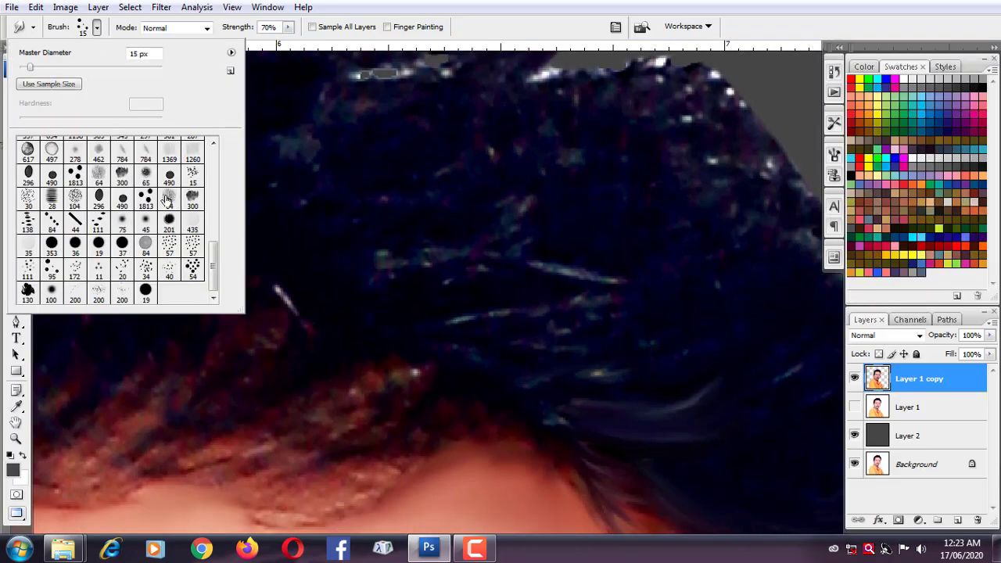
{"action": "double_click", "coordinate": [167, 199]}
{"action": "scroll", "coordinate": [428, 250], "scroll_direction": "down", "scroll_amount": 2}
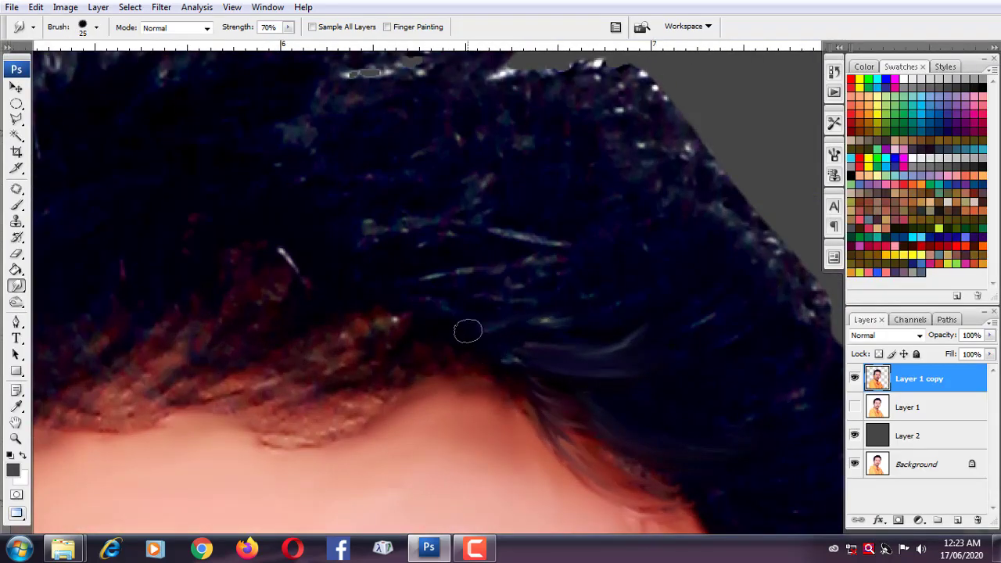
{"action": "key", "text": "bracketleft"}
{"action": "left_click_drag", "start_coordinate": [582, 314], "coordinate": [485, 321]}
{"action": "left_click_drag", "start_coordinate": [597, 351], "coordinate": [649, 335]}
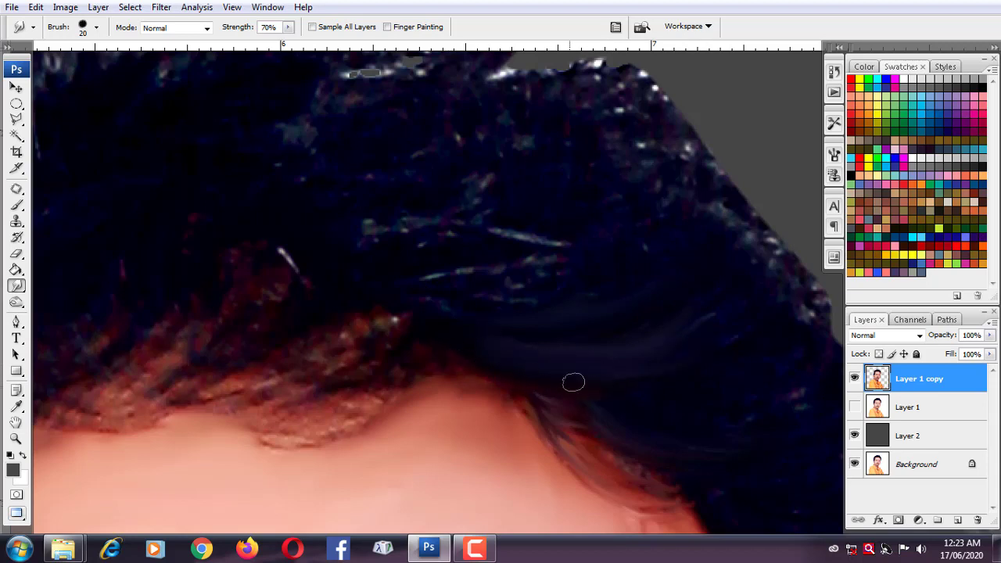
{"action": "left_click_drag", "start_coordinate": [709, 426], "coordinate": [398, 334]}
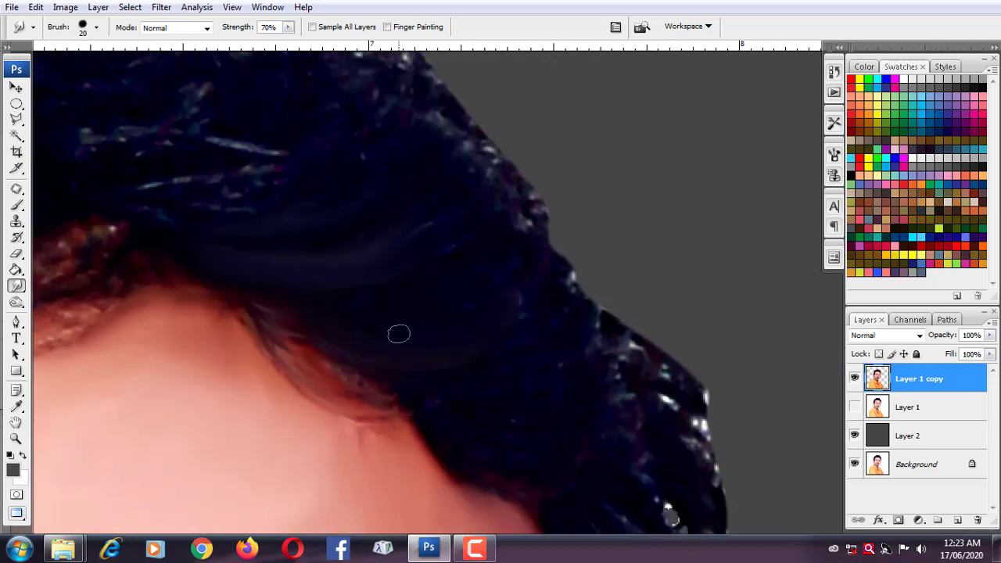
{"action": "left_click_drag", "start_coordinate": [556, 313], "coordinate": [527, 230]}
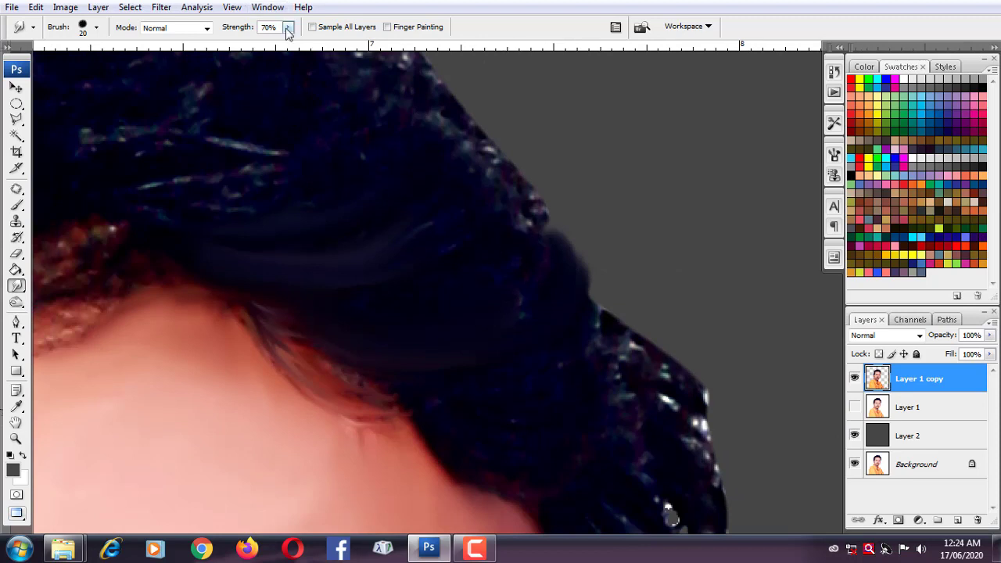
Raise the Smudge strength to 75% and hide the panels.
{"action": "left_click", "coordinate": [289, 27]}
{"action": "left_click_drag", "start_coordinate": [290, 40], "coordinate": [292, 40]}
{"action": "left_click", "coordinate": [297, 103]}
{"action": "key", "text": "Tab"}
Pull the right hair edge into the background and drag dark hair over the reddish strands.
{"action": "scroll", "coordinate": [545, 346], "scroll_direction": "down", "scroll_amount": 3}
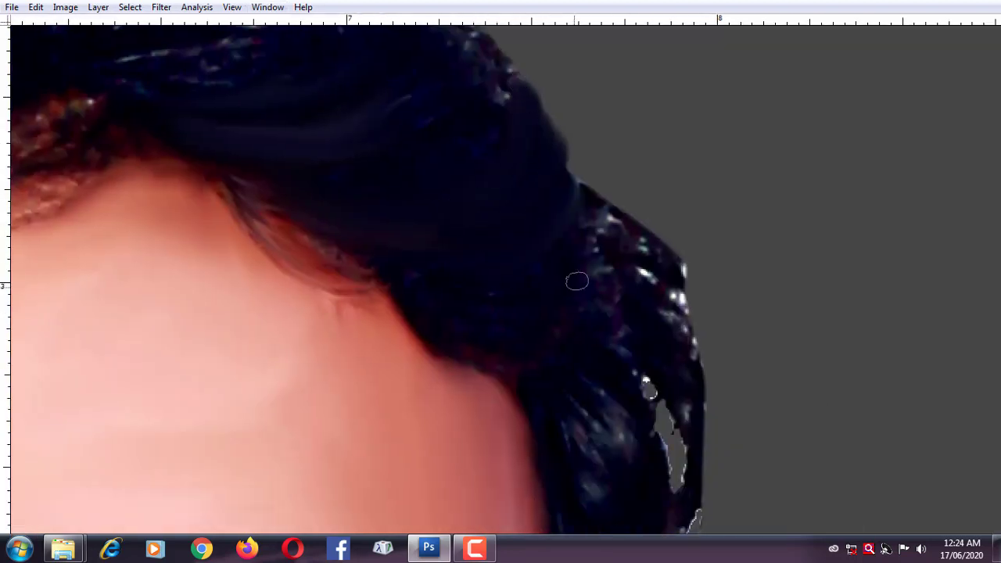
{"action": "left_click_drag", "start_coordinate": [548, 235], "coordinate": [578, 160]}
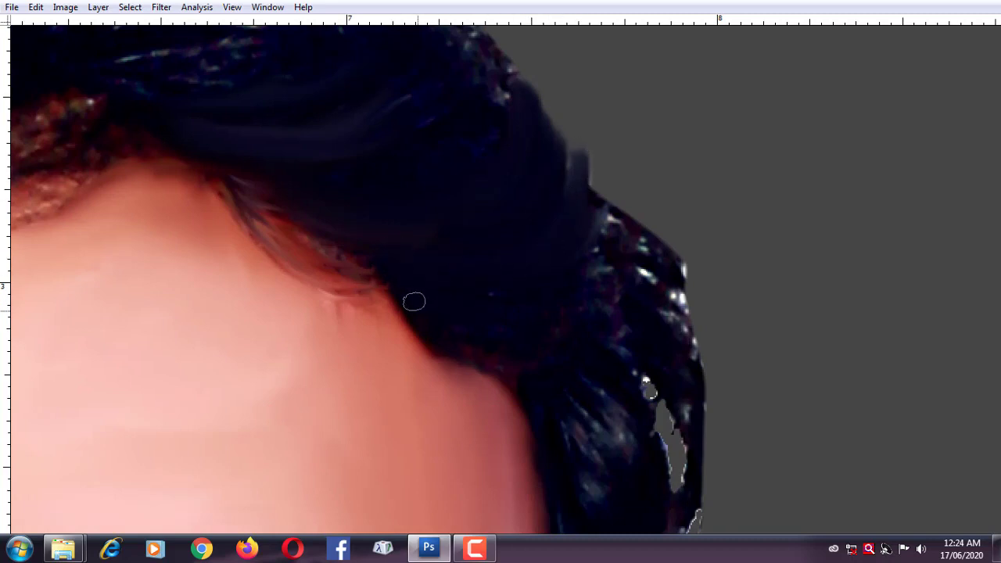
{"action": "left_click_drag", "start_coordinate": [415, 301], "coordinate": [398, 278]}
{"action": "mouse_move", "coordinate": [221, 172]}
{"action": "left_mouse_down"}
{"action": "mouse_move", "coordinate": [239, 223]}
{"action": "mouse_move", "coordinate": [320, 245]}
{"action": "left_mouse_up"}
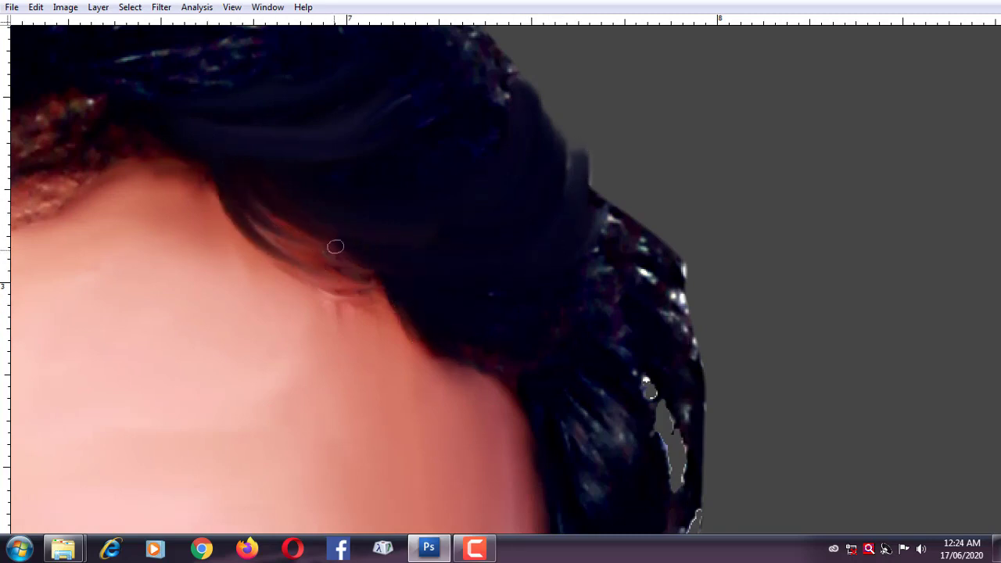
{"action": "mouse_move", "coordinate": [377, 279]}
{"action": "left_mouse_down"}
{"action": "mouse_move", "coordinate": [452, 317]}
{"action": "mouse_move", "coordinate": [493, 381]}
{"action": "left_mouse_up"}
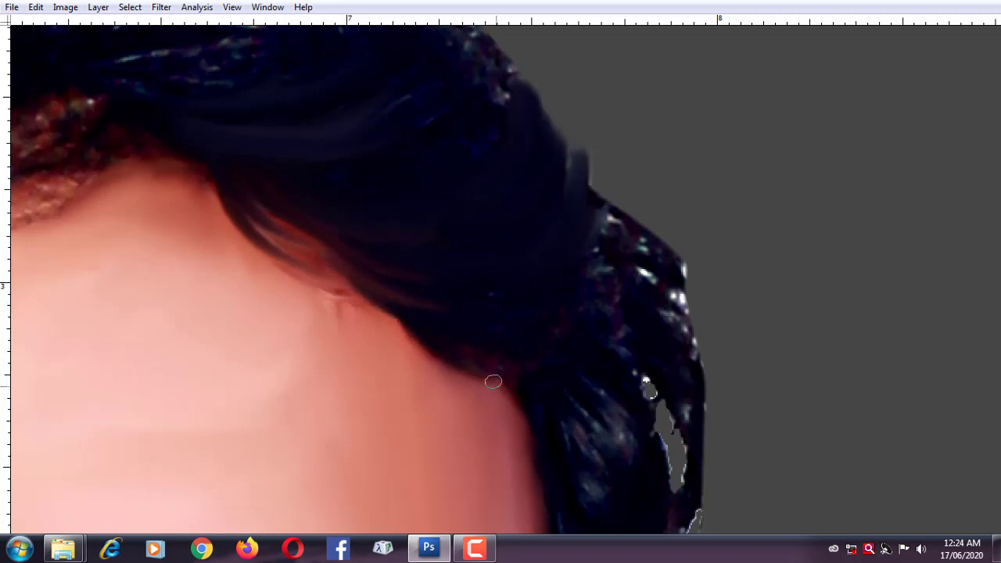
{"action": "mouse_move", "coordinate": [412, 320]}
{"action": "left_mouse_down"}
{"action": "mouse_move", "coordinate": [431, 337]}
{"action": "mouse_move", "coordinate": [451, 335]}
{"action": "left_mouse_up"}
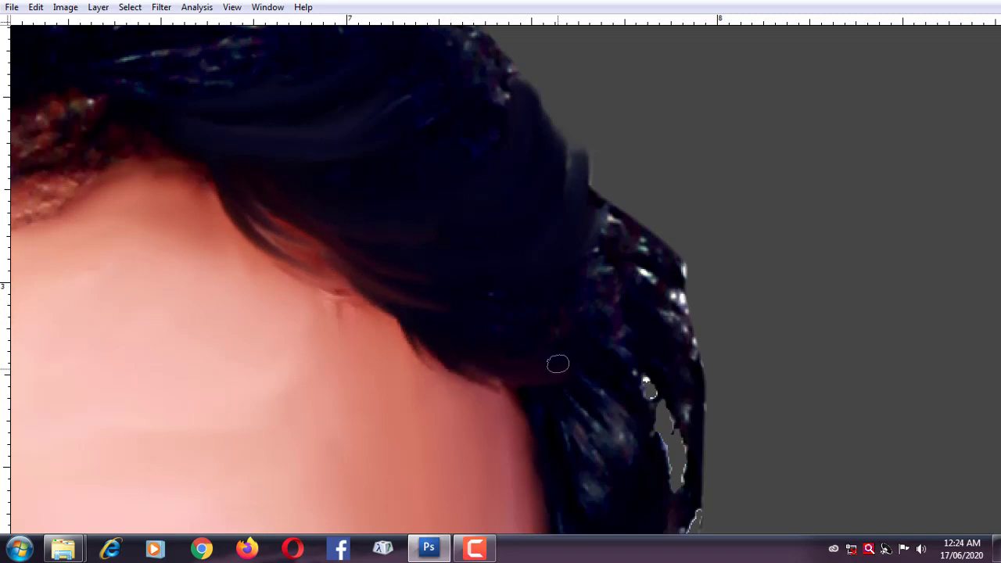
Paint a dark curving hair strand and smooth the top edge of the curl.
{"action": "scroll", "coordinate": [532, 313], "scroll_direction": "up", "scroll_amount": 3}
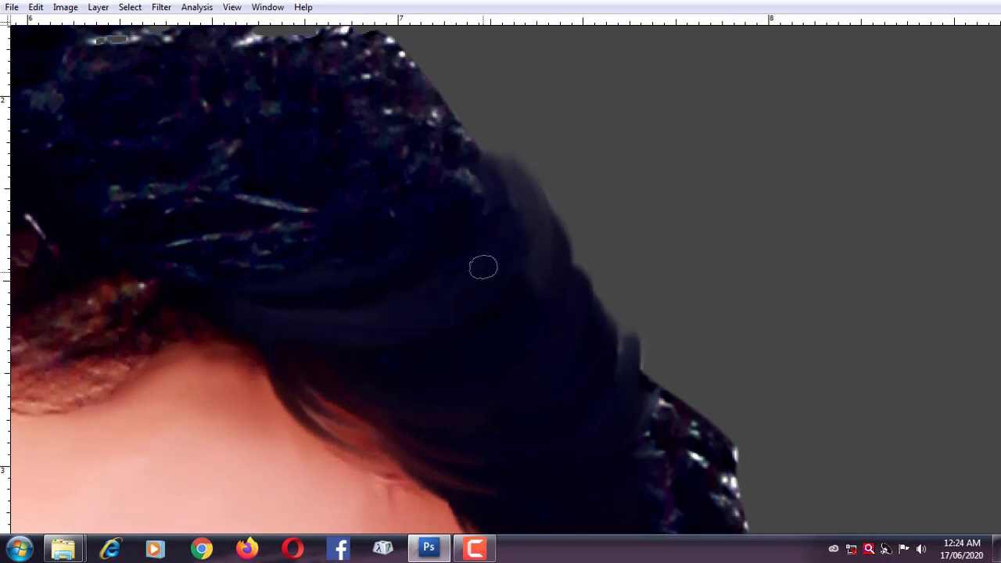
{"action": "scroll", "coordinate": [483, 266], "scroll_direction": "up", "scroll_amount": 1}
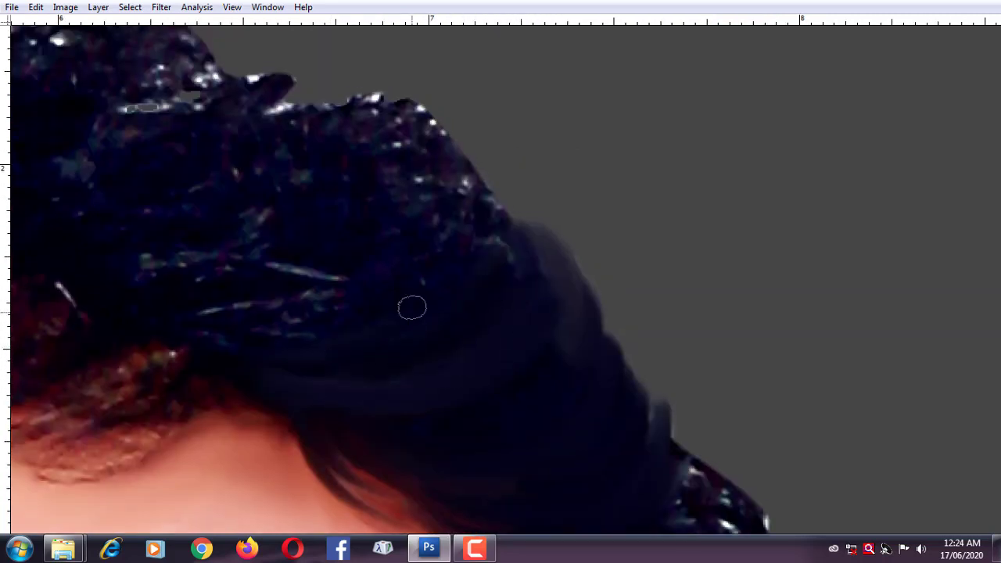
{"action": "scroll", "coordinate": [411, 305], "scroll_direction": "up", "scroll_amount": 1}
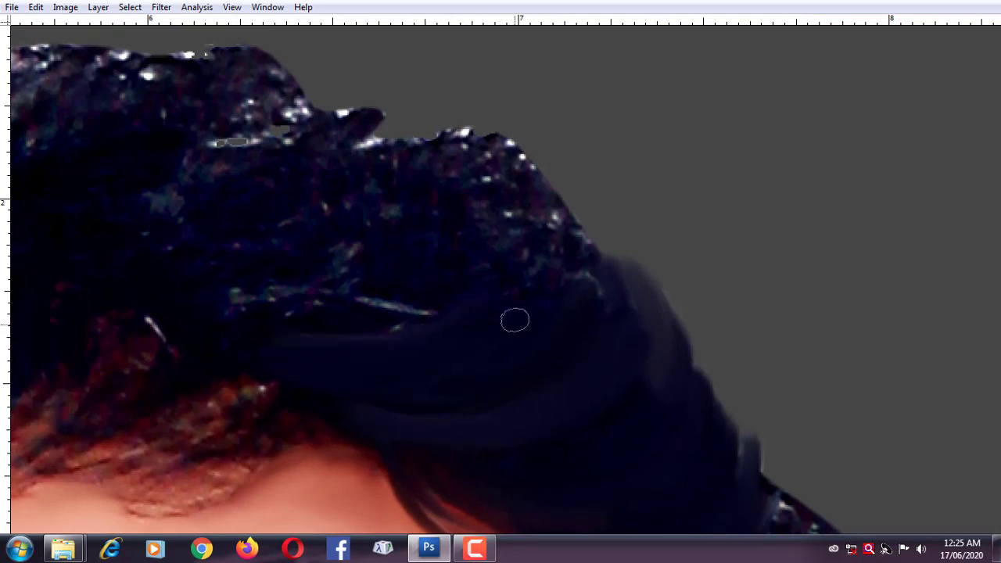
{"action": "scroll", "coordinate": [496, 284], "scroll_direction": "down", "scroll_amount": 2}
{"action": "scroll", "coordinate": [496, 284], "scroll_direction": "left", "scroll_amount": 3}
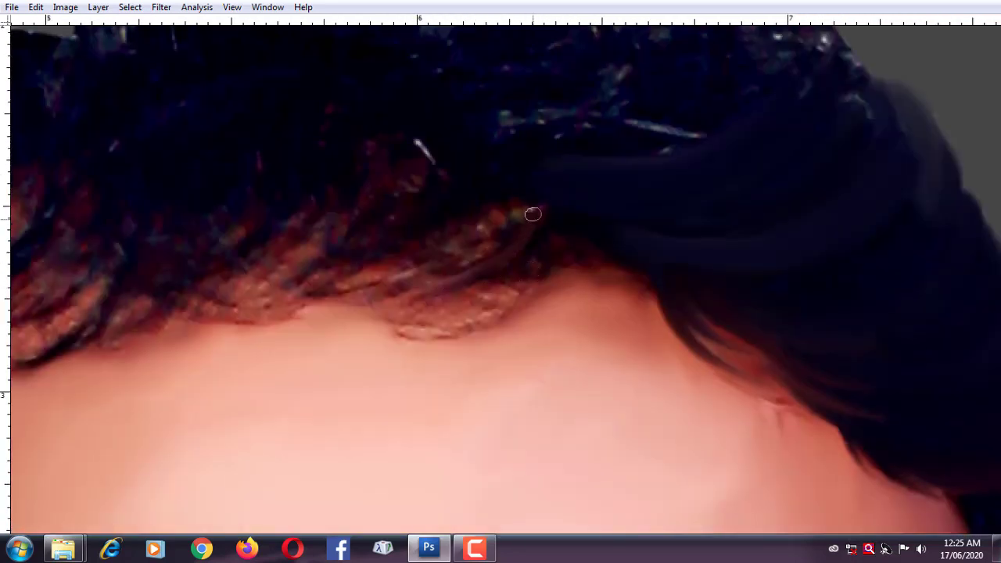
{"action": "left_click_drag", "start_coordinate": [552, 214], "coordinate": [408, 286]}
{"action": "scroll", "coordinate": [408, 287], "scroll_direction": "down", "scroll_amount": 3}
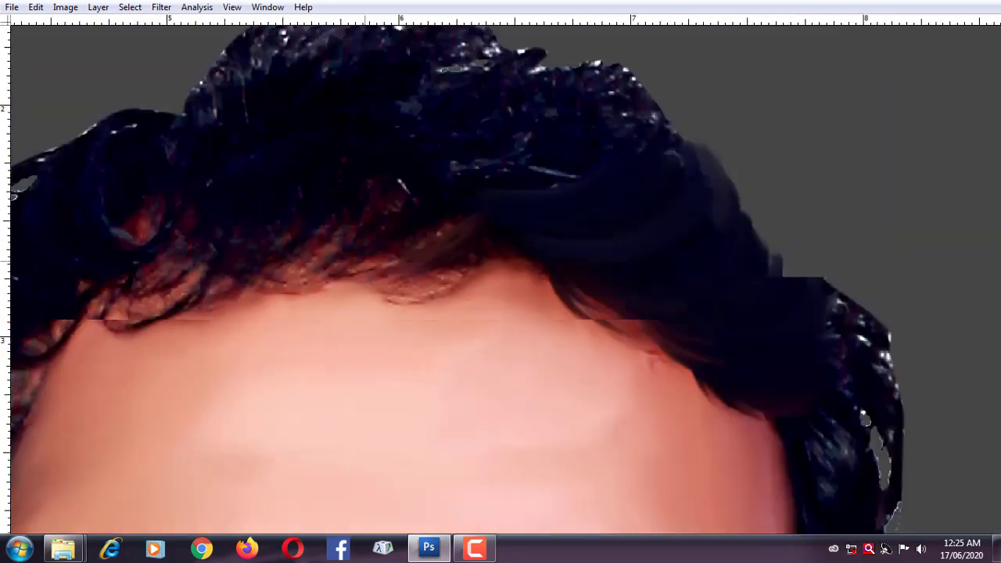
{"action": "scroll", "coordinate": [298, 284], "scroll_direction": "up", "scroll_amount": 2}
{"action": "mouse_move", "coordinate": [310, 173]}
{"action": "left_mouse_down"}
{"action": "mouse_move", "coordinate": [339, 161]}
{"action": "mouse_move", "coordinate": [287, 271]}
{"action": "mouse_move", "coordinate": [348, 340]}
{"action": "left_mouse_up"}
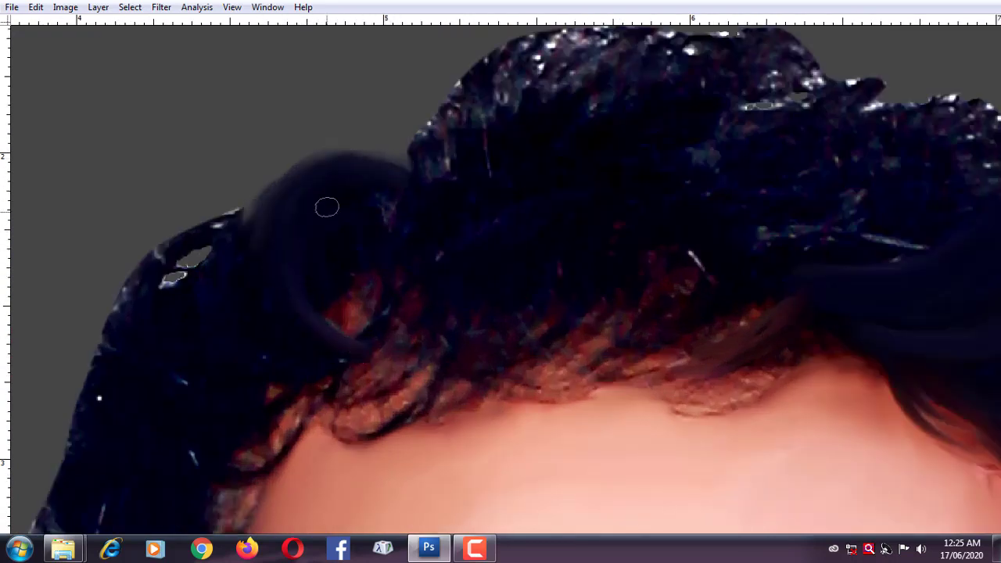
Cover the grey gap along the left curl and smudge brownish strands along the hairline.
{"action": "mouse_move", "coordinate": [294, 250]}
{"action": "left_mouse_down"}
{"action": "mouse_move", "coordinate": [253, 195]}
{"action": "mouse_move", "coordinate": [172, 277]}
{"action": "mouse_move", "coordinate": [117, 295]}
{"action": "mouse_move", "coordinate": [254, 212]}
{"action": "left_mouse_up"}
{"action": "scroll", "coordinate": [254, 212], "scroll_direction": "down", "scroll_amount": 3}
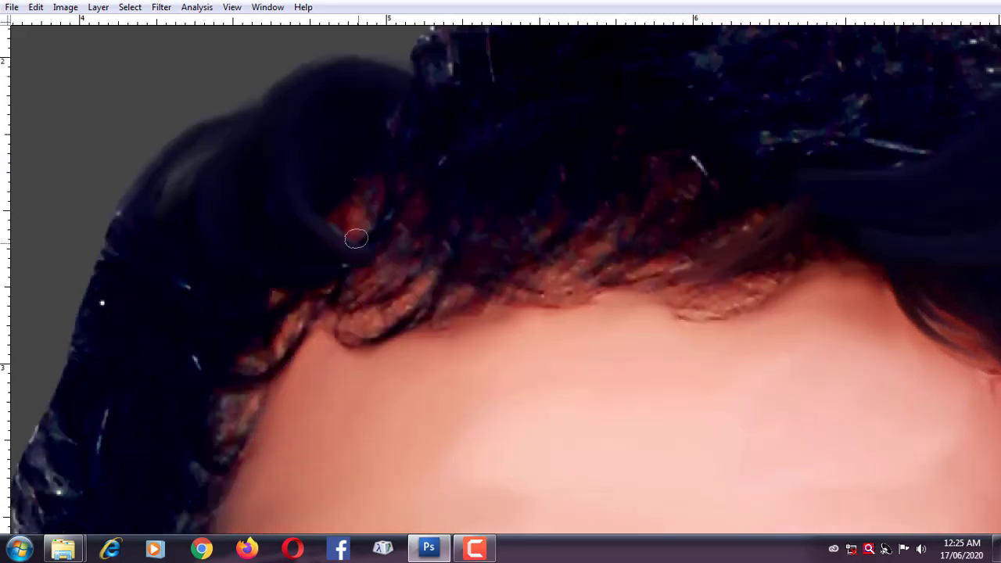
{"action": "mouse_move", "coordinate": [356, 238]}
{"action": "left_mouse_down"}
{"action": "mouse_move", "coordinate": [364, 196]}
{"action": "mouse_move", "coordinate": [298, 321]}
{"action": "mouse_move", "coordinate": [347, 307]}
{"action": "mouse_move", "coordinate": [404, 190]}
{"action": "left_mouse_up"}
{"action": "mouse_move", "coordinate": [543, 234]}
{"action": "left_mouse_down"}
{"action": "mouse_move", "coordinate": [543, 284]}
{"action": "mouse_move", "coordinate": [687, 219]}
{"action": "mouse_move", "coordinate": [766, 252]}
{"action": "mouse_move", "coordinate": [777, 274]}
{"action": "left_mouse_up"}
Smooth the left temple hair edge, darkening the light strands and removing the specks.
{"action": "left_click_drag", "start_coordinate": [491, 280], "coordinate": [622, 184]}
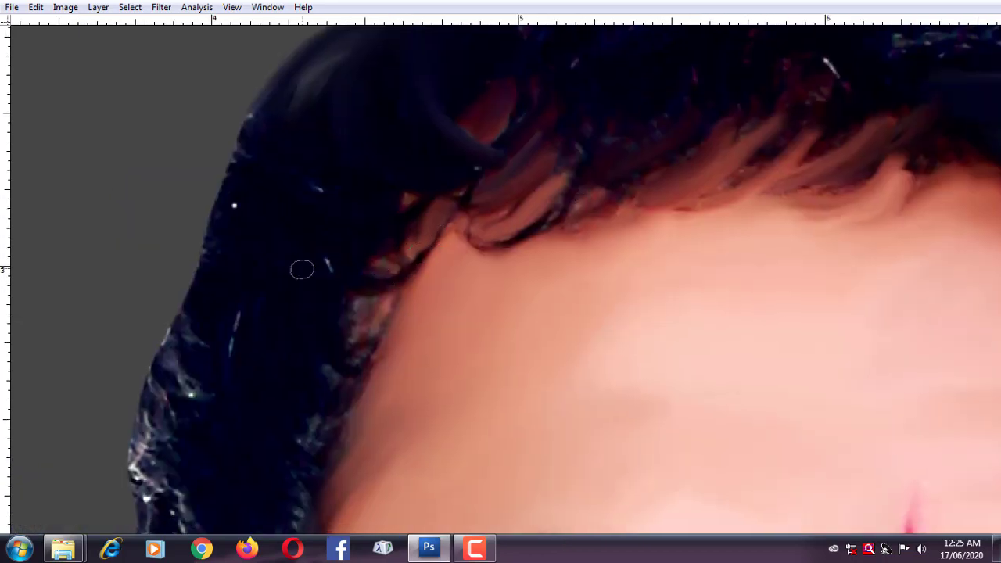
{"action": "mouse_move", "coordinate": [319, 112]}
{"action": "left_mouse_down"}
{"action": "mouse_move", "coordinate": [318, 81]}
{"action": "mouse_move", "coordinate": [263, 165]}
{"action": "mouse_move", "coordinate": [242, 143]}
{"action": "mouse_move", "coordinate": [261, 97]}
{"action": "mouse_move", "coordinate": [328, 264]}
{"action": "mouse_move", "coordinate": [240, 270]}
{"action": "mouse_move", "coordinate": [321, 217]}
{"action": "mouse_move", "coordinate": [308, 250]}
{"action": "mouse_move", "coordinate": [327, 270]}
{"action": "mouse_move", "coordinate": [291, 313]}
{"action": "mouse_move", "coordinate": [332, 323]}
{"action": "mouse_move", "coordinate": [424, 277]}
{"action": "mouse_move", "coordinate": [377, 325]}
{"action": "left_mouse_up"}
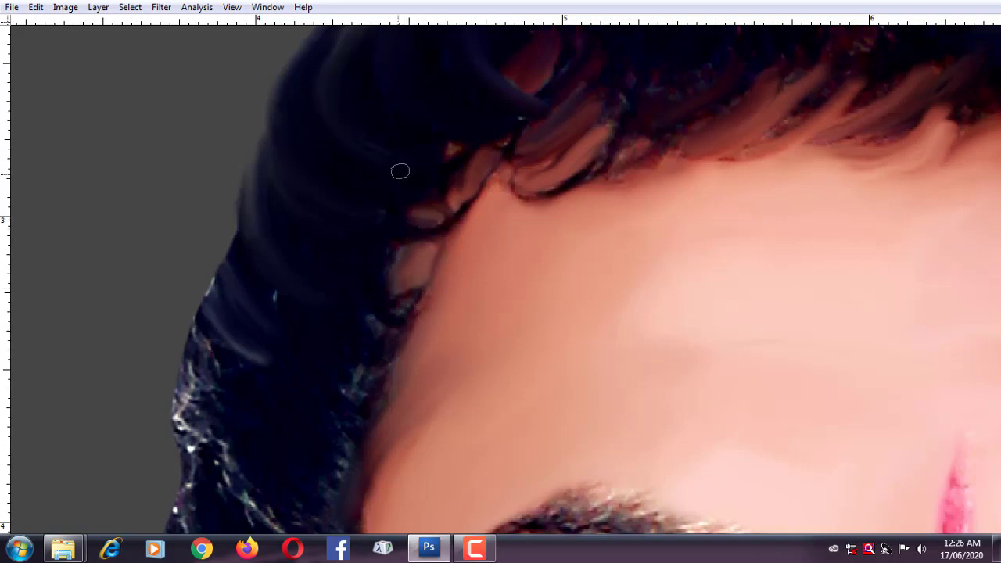
{"action": "mouse_move", "coordinate": [400, 170]}
{"action": "left_mouse_down"}
{"action": "mouse_move", "coordinate": [466, 172]}
{"action": "mouse_move", "coordinate": [370, 201]}
{"action": "mouse_move", "coordinate": [411, 242]}
{"action": "mouse_move", "coordinate": [340, 232]}
{"action": "mouse_move", "coordinate": [449, 226]}
{"action": "mouse_move", "coordinate": [403, 297]}
{"action": "mouse_move", "coordinate": [367, 302]}
{"action": "mouse_move", "coordinate": [436, 273]}
{"action": "mouse_move", "coordinate": [390, 273]}
{"action": "left_mouse_up"}
{"action": "scroll", "coordinate": [415, 263], "scroll_direction": "down", "scroll_amount": 2}
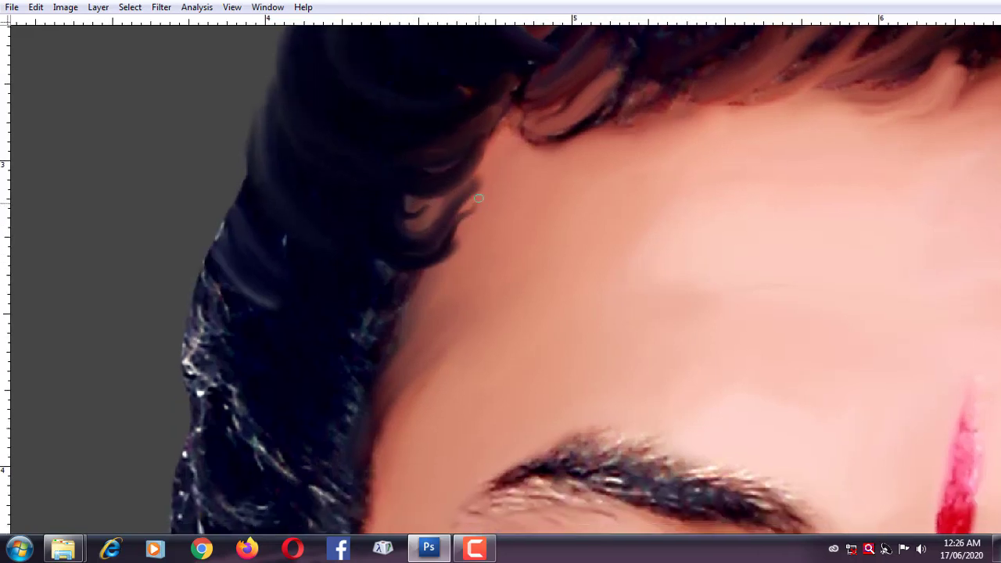
{"action": "left_click_drag", "start_coordinate": [479, 178], "coordinate": [443, 260]}
{"action": "scroll", "coordinate": [421, 311], "scroll_direction": "up", "scroll_amount": 4}
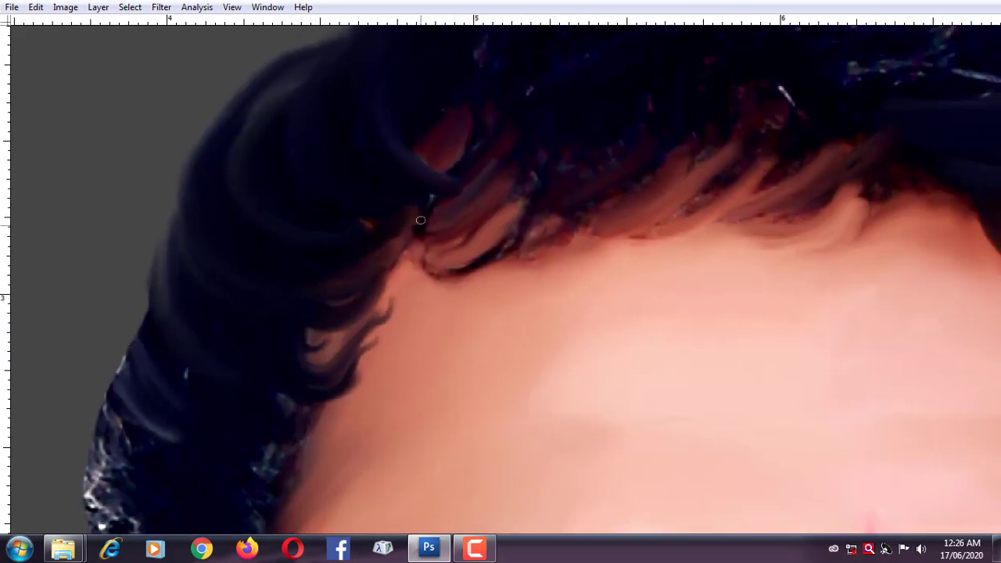
{"action": "left_click_drag", "start_coordinate": [420, 220], "coordinate": [407, 269]}
{"action": "mouse_move", "coordinate": [532, 205]}
{"action": "left_mouse_down"}
{"action": "mouse_move", "coordinate": [469, 268]}
{"action": "mouse_move", "coordinate": [518, 208]}
{"action": "mouse_move", "coordinate": [422, 268]}
{"action": "mouse_move", "coordinate": [428, 290]}
{"action": "mouse_move", "coordinate": [517, 202]}
{"action": "mouse_move", "coordinate": [513, 270]}
{"action": "left_mouse_up"}
{"action": "left_click_drag", "start_coordinate": [571, 223], "coordinate": [494, 300]}
Extend dark hair into the background and smudge the hair edge along the skin.
{"action": "scroll", "coordinate": [465, 278], "scroll_direction": "down", "scroll_amount": 3}
{"action": "scroll", "coordinate": [464, 277], "scroll_direction": "left", "scroll_amount": 3}
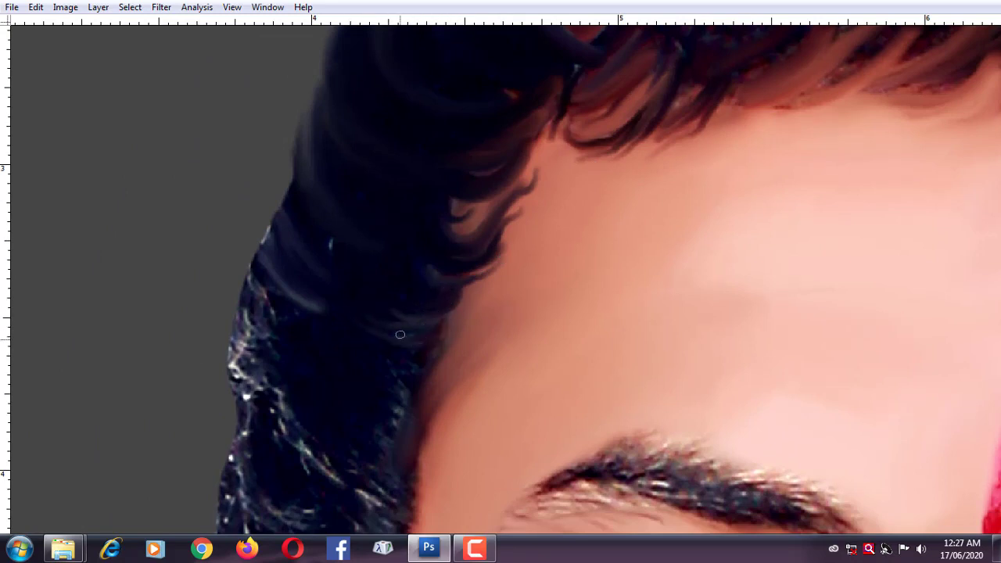
{"action": "left_click_drag", "start_coordinate": [318, 313], "coordinate": [378, 300]}
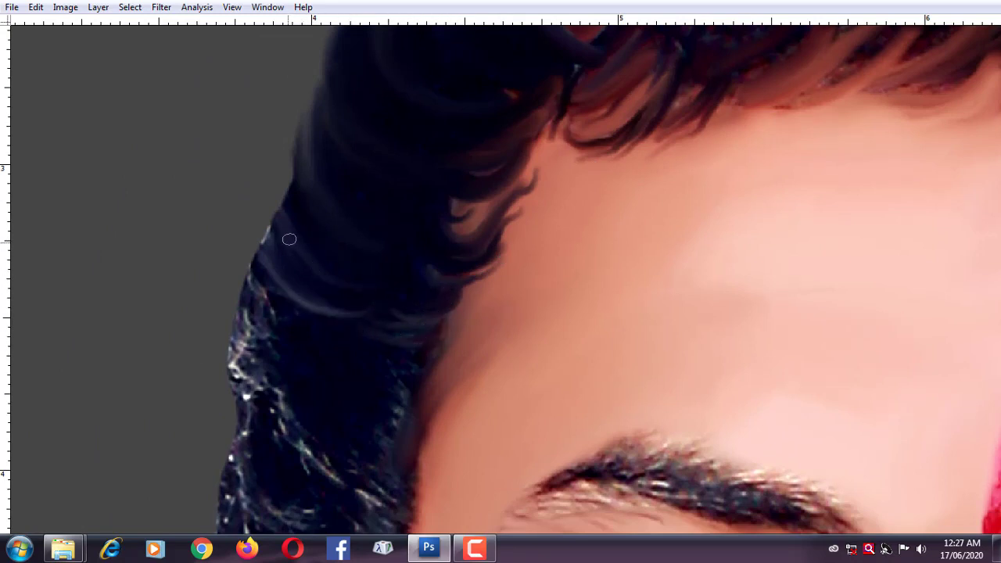
{"action": "mouse_move", "coordinate": [289, 239]}
{"action": "left_mouse_down"}
{"action": "mouse_move", "coordinate": [287, 167]}
{"action": "mouse_move", "coordinate": [268, 216]}
{"action": "mouse_move", "coordinate": [263, 200]}
{"action": "left_mouse_up"}
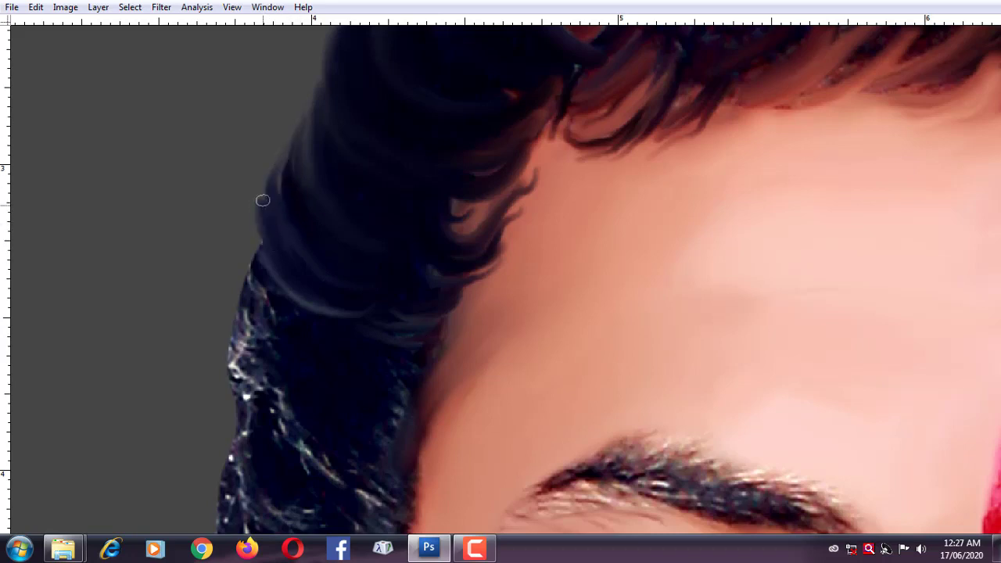
{"action": "mouse_move", "coordinate": [266, 263]}
{"action": "left_mouse_down"}
{"action": "mouse_move", "coordinate": [384, 243]}
{"action": "mouse_move", "coordinate": [363, 319]}
{"action": "mouse_move", "coordinate": [391, 305]}
{"action": "mouse_move", "coordinate": [400, 263]}
{"action": "left_mouse_up"}
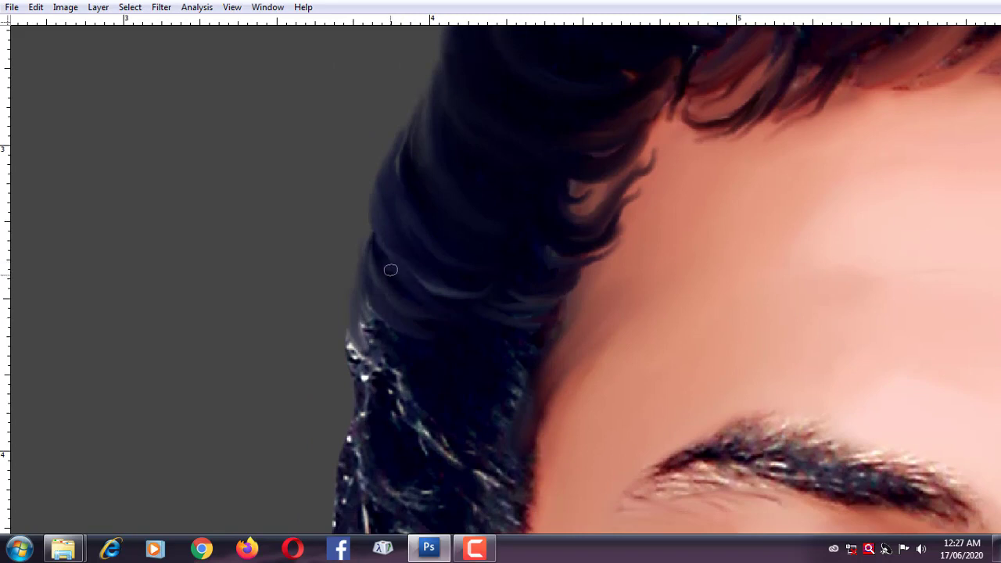
{"action": "mouse_move", "coordinate": [529, 340]}
{"action": "left_mouse_down"}
{"action": "mouse_move", "coordinate": [541, 319]}
{"action": "mouse_move", "coordinate": [596, 334]}
{"action": "mouse_move", "coordinate": [549, 246]}
{"action": "left_mouse_up"}
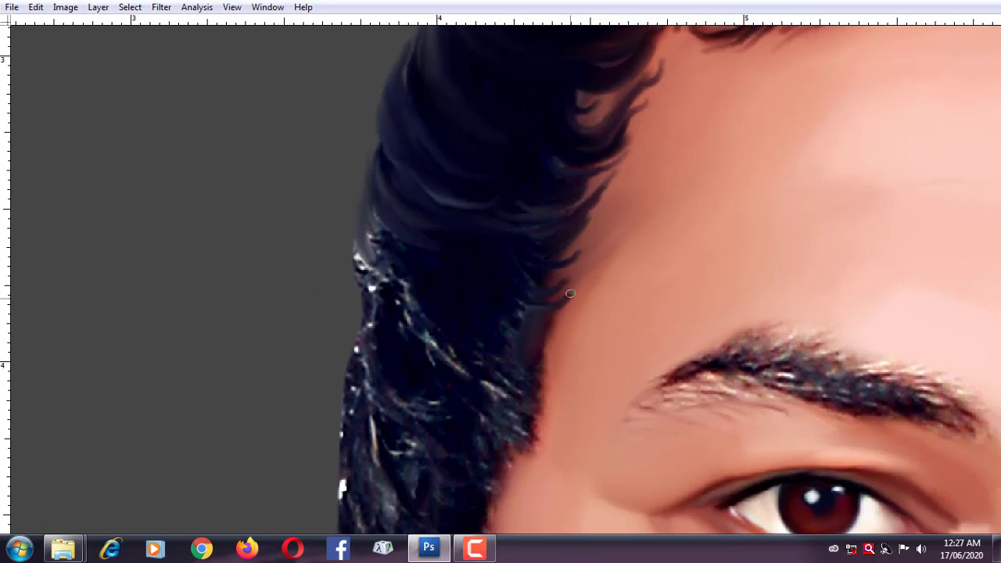
Smudge the light strands along the left hair edge into a smooth, dark curved band.
{"action": "scroll", "coordinate": [570, 294], "scroll_direction": "down", "scroll_amount": 2}
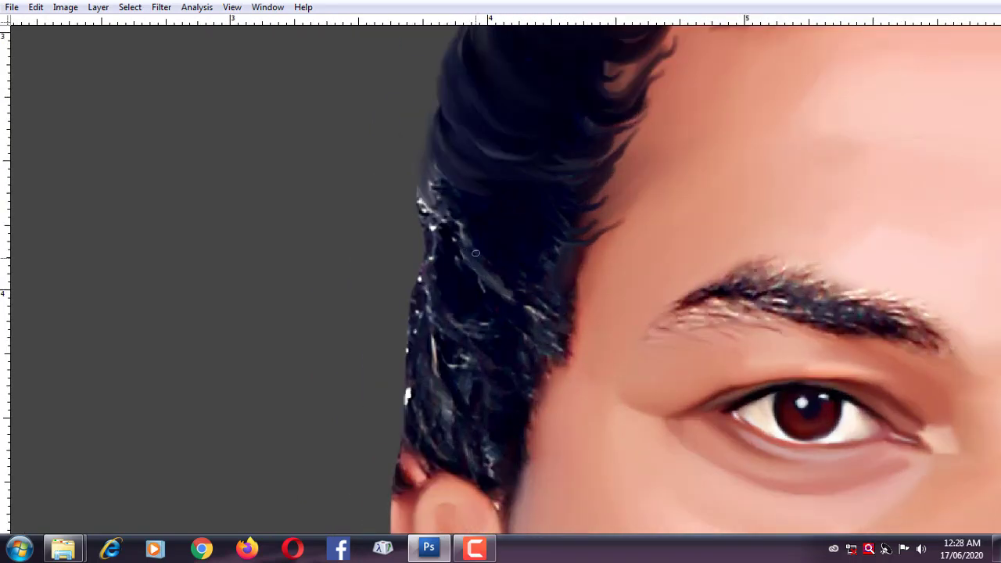
{"action": "scroll", "coordinate": [463, 259], "scroll_direction": "up", "scroll_amount": 2}
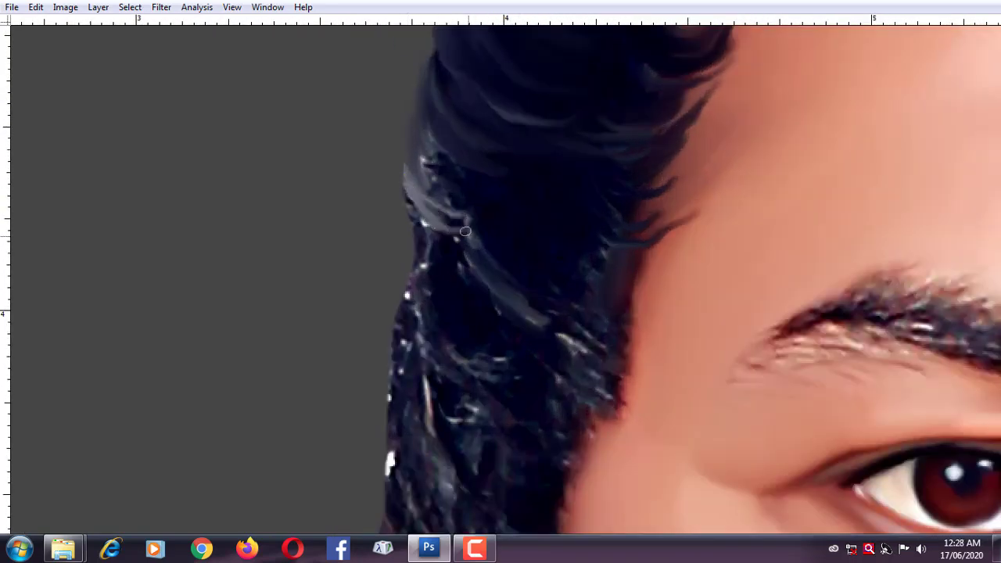
{"action": "left_click_drag", "start_coordinate": [417, 193], "coordinate": [485, 212]}
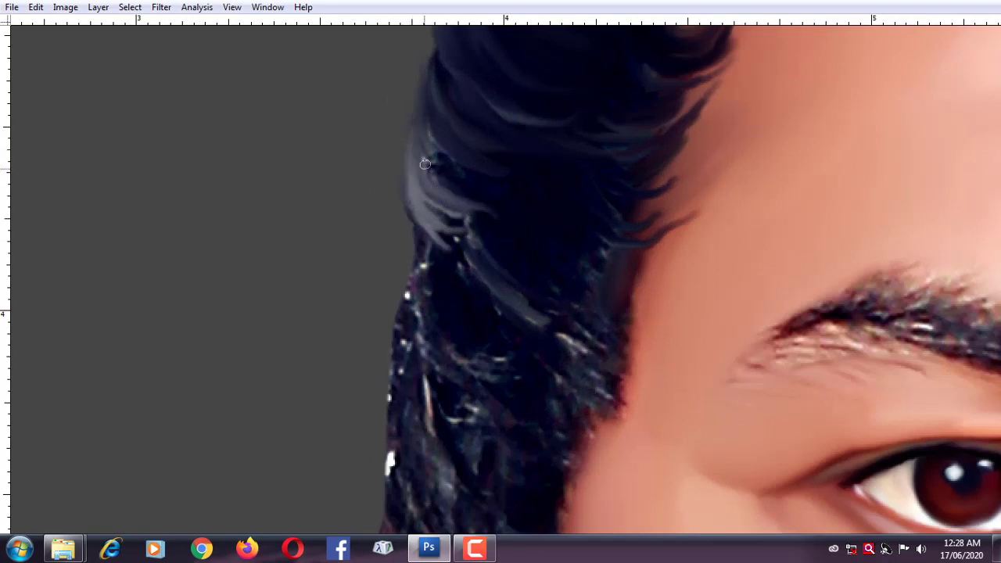
{"action": "left_click_drag", "start_coordinate": [422, 133], "coordinate": [496, 257]}
{"action": "mouse_move", "coordinate": [430, 223]}
{"action": "left_mouse_down"}
{"action": "mouse_move", "coordinate": [467, 273]}
{"action": "mouse_move", "coordinate": [423, 291]}
{"action": "left_mouse_up"}
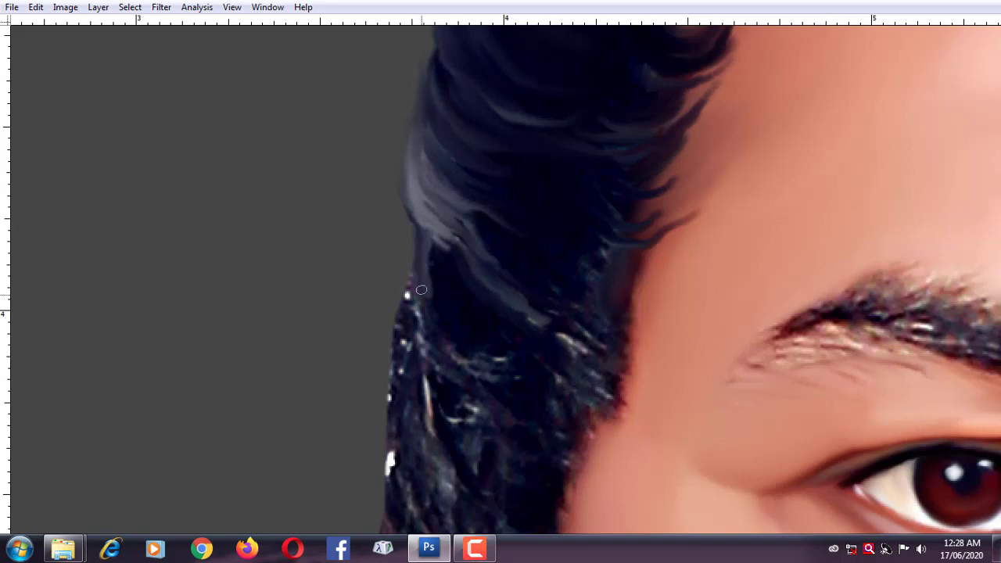
{"action": "left_click_drag", "start_coordinate": [403, 195], "coordinate": [442, 254]}
{"action": "left_click_drag", "start_coordinate": [414, 212], "coordinate": [435, 279]}
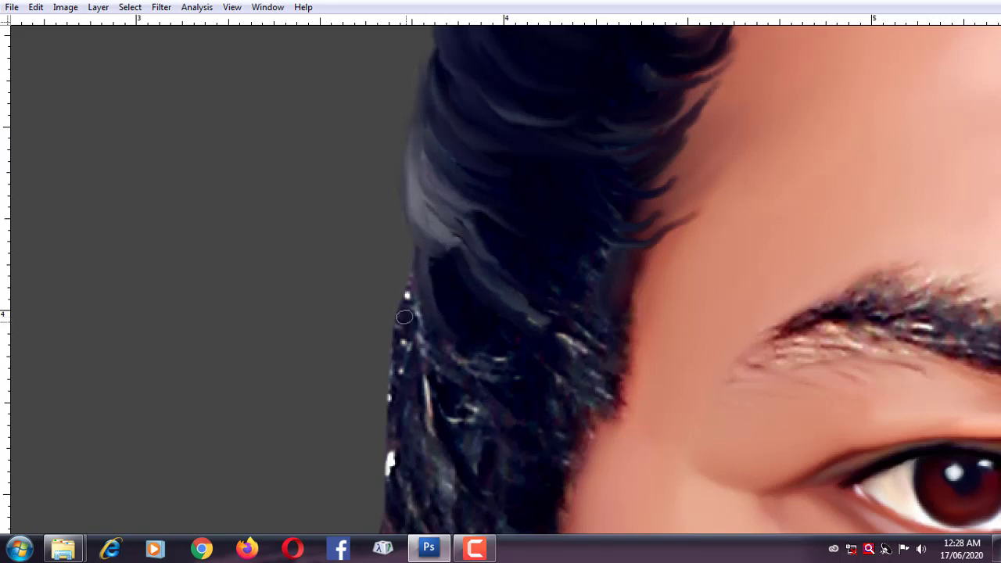
{"action": "left_click_drag", "start_coordinate": [403, 316], "coordinate": [405, 380]}
{"action": "left_click_drag", "start_coordinate": [423, 309], "coordinate": [524, 363]}
{"action": "left_click_drag", "start_coordinate": [458, 351], "coordinate": [463, 383]}
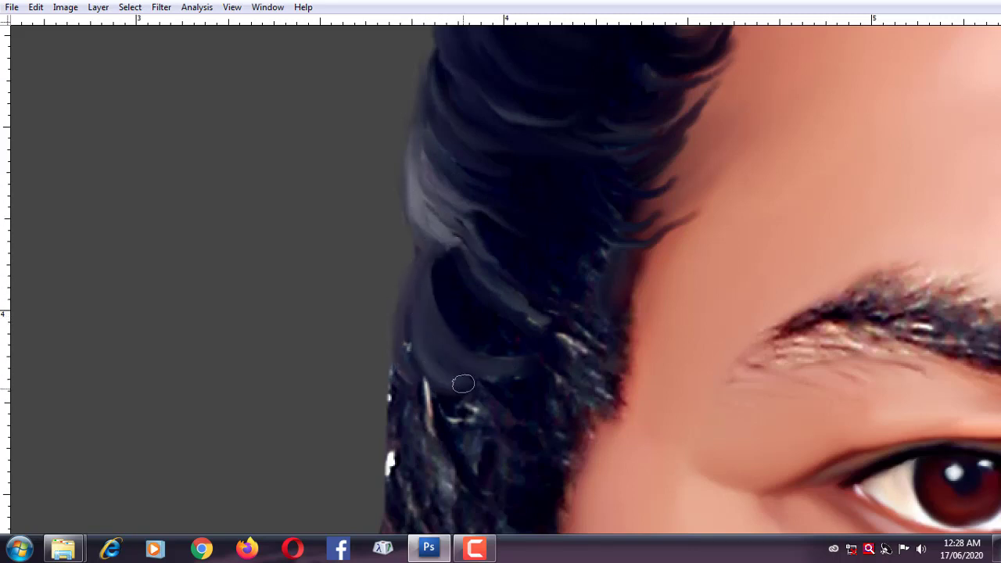
{"action": "mouse_move", "coordinate": [406, 337]}
{"action": "left_mouse_down"}
{"action": "mouse_move", "coordinate": [470, 418]}
{"action": "mouse_move", "coordinate": [446, 418]}
{"action": "left_mouse_up"}
{"action": "mouse_move", "coordinate": [453, 461]}
{"action": "left_mouse_down"}
{"action": "mouse_move", "coordinate": [404, 372]}
{"action": "mouse_move", "coordinate": [440, 444]}
{"action": "left_mouse_up"}
Smudge dark strands above the temple down into the forehead edge and skin.
{"action": "left_click_drag", "start_coordinate": [393, 193], "coordinate": [425, 235]}
{"action": "scroll", "coordinate": [425, 219], "scroll_direction": "up", "scroll_amount": 2}
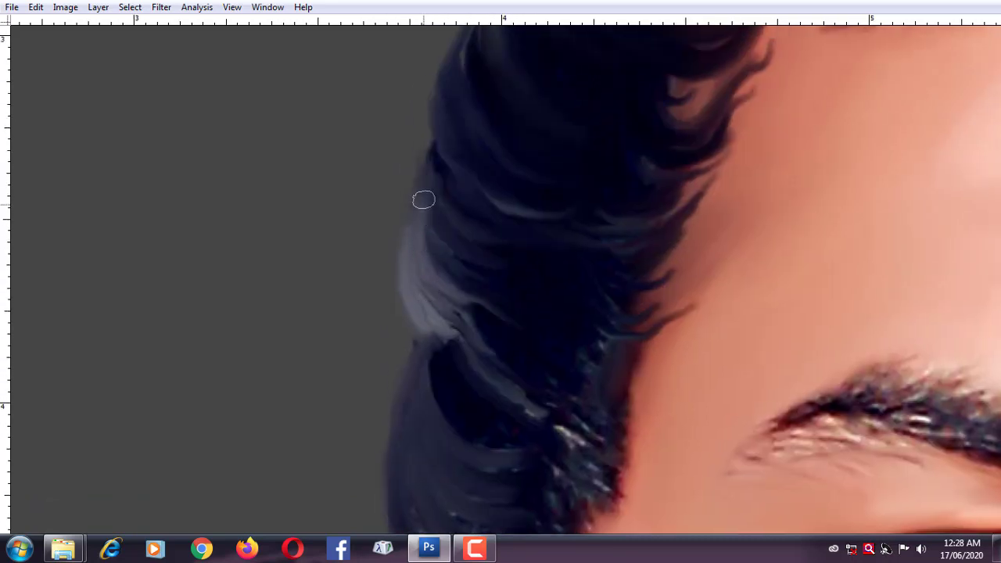
{"action": "left_click_drag", "start_coordinate": [425, 198], "coordinate": [493, 302]}
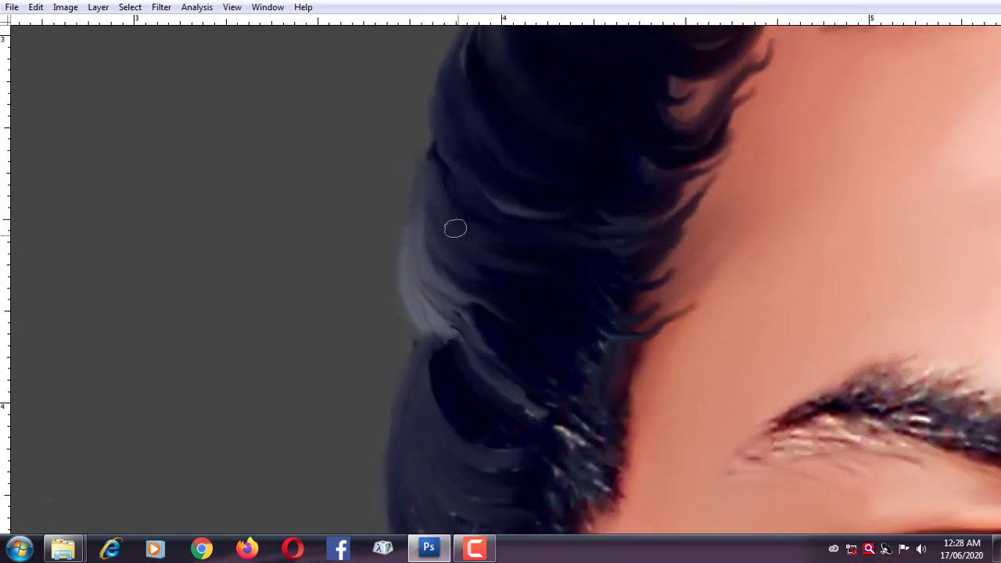
{"action": "mouse_move", "coordinate": [455, 227]}
{"action": "left_mouse_down"}
{"action": "mouse_move", "coordinate": [648, 326]}
{"action": "mouse_move", "coordinate": [589, 328]}
{"action": "mouse_move", "coordinate": [569, 380]}
{"action": "left_mouse_up"}
{"action": "mouse_move", "coordinate": [609, 408]}
{"action": "left_mouse_down"}
{"action": "mouse_move", "coordinate": [665, 385]}
{"action": "mouse_move", "coordinate": [556, 394]}
{"action": "mouse_move", "coordinate": [649, 411]}
{"action": "left_mouse_up"}
{"action": "mouse_move", "coordinate": [595, 430]}
{"action": "left_mouse_down"}
{"action": "mouse_move", "coordinate": [665, 432]}
{"action": "mouse_move", "coordinate": [603, 474]}
{"action": "mouse_move", "coordinate": [568, 424]}
{"action": "mouse_move", "coordinate": [574, 401]}
{"action": "left_mouse_up"}
{"action": "left_click_drag", "start_coordinate": [489, 361], "coordinate": [429, 202]}
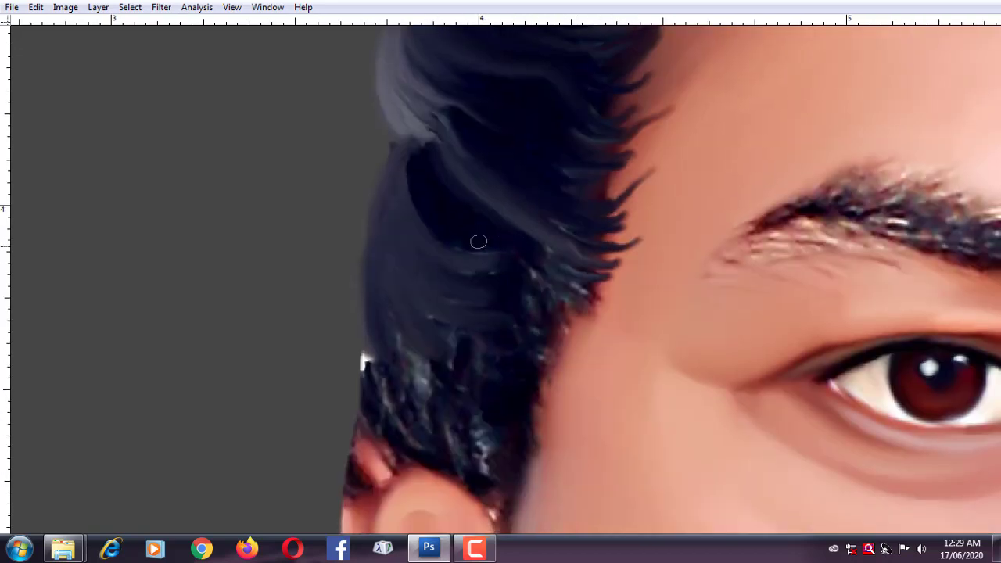
{"action": "mouse_move", "coordinate": [478, 242]}
{"action": "left_mouse_down"}
{"action": "mouse_move", "coordinate": [440, 288]}
{"action": "mouse_move", "coordinate": [396, 235]}
{"action": "mouse_move", "coordinate": [522, 328]}
{"action": "mouse_move", "coordinate": [564, 339]}
{"action": "left_mouse_up"}
{"action": "left_click_drag", "start_coordinate": [566, 297], "coordinate": [557, 280]}
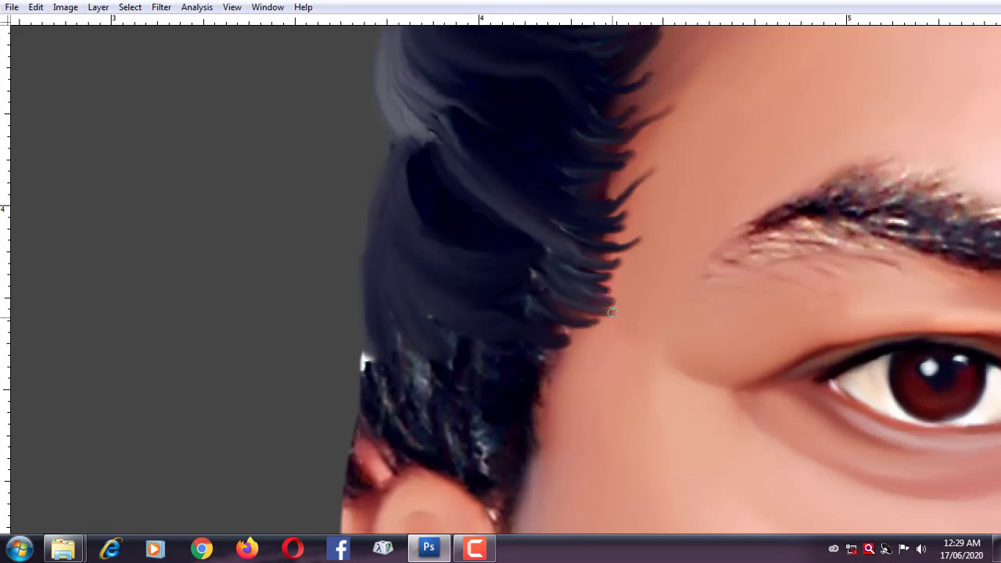
{"action": "mouse_move", "coordinate": [534, 342]}
{"action": "left_mouse_down"}
{"action": "mouse_move", "coordinate": [528, 349]}
{"action": "mouse_move", "coordinate": [572, 386]}
{"action": "left_mouse_up"}
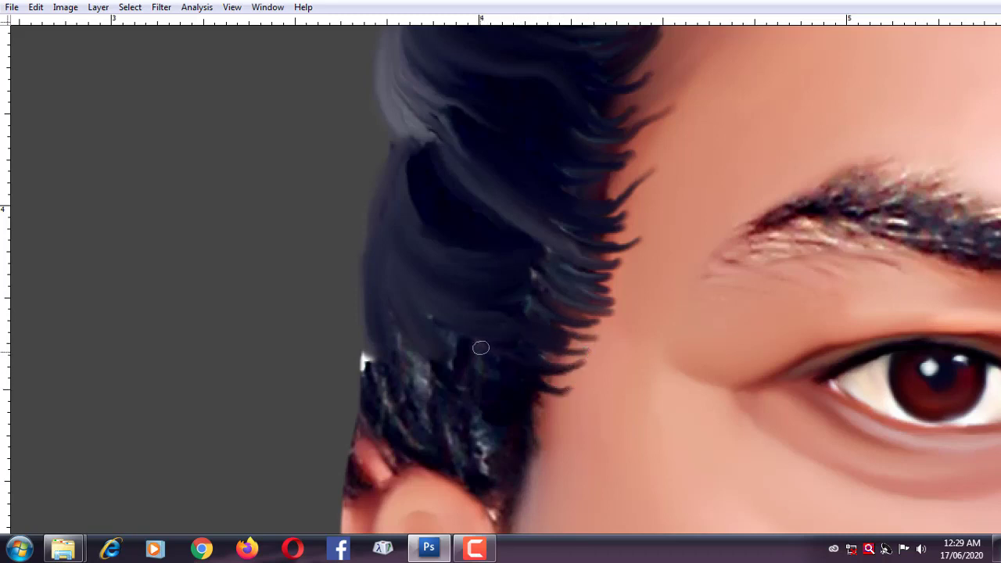
With a smaller brush, darken the light strands and bluish streak above the ear.
{"action": "key", "text": "bracketleft"}
{"action": "mouse_move", "coordinate": [423, 321]}
{"action": "left_mouse_down"}
{"action": "mouse_move", "coordinate": [400, 297]}
{"action": "mouse_move", "coordinate": [384, 377]}
{"action": "mouse_move", "coordinate": [392, 423]}
{"action": "mouse_move", "coordinate": [364, 407]}
{"action": "mouse_move", "coordinate": [446, 473]}
{"action": "left_mouse_up"}
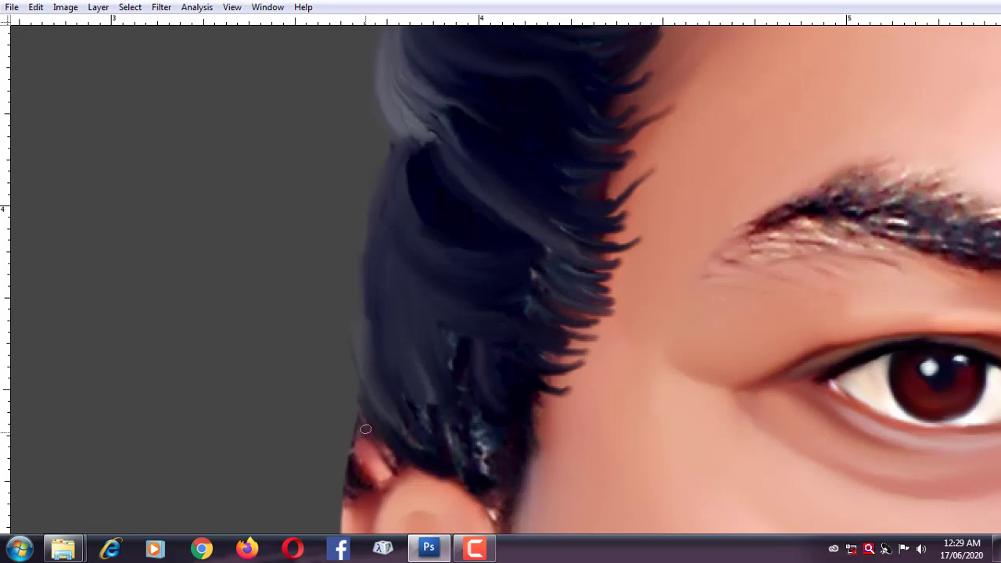
{"action": "scroll", "coordinate": [385, 333], "scroll_direction": "down", "scroll_amount": 3}
{"action": "mouse_move", "coordinate": [393, 339]}
{"action": "left_mouse_down"}
{"action": "mouse_move", "coordinate": [383, 367]}
{"action": "mouse_move", "coordinate": [436, 380]}
{"action": "mouse_move", "coordinate": [458, 352]}
{"action": "left_mouse_up"}
{"action": "mouse_move", "coordinate": [429, 320]}
{"action": "left_mouse_down"}
{"action": "mouse_move", "coordinate": [490, 368]}
{"action": "mouse_move", "coordinate": [484, 316]}
{"action": "left_mouse_up"}
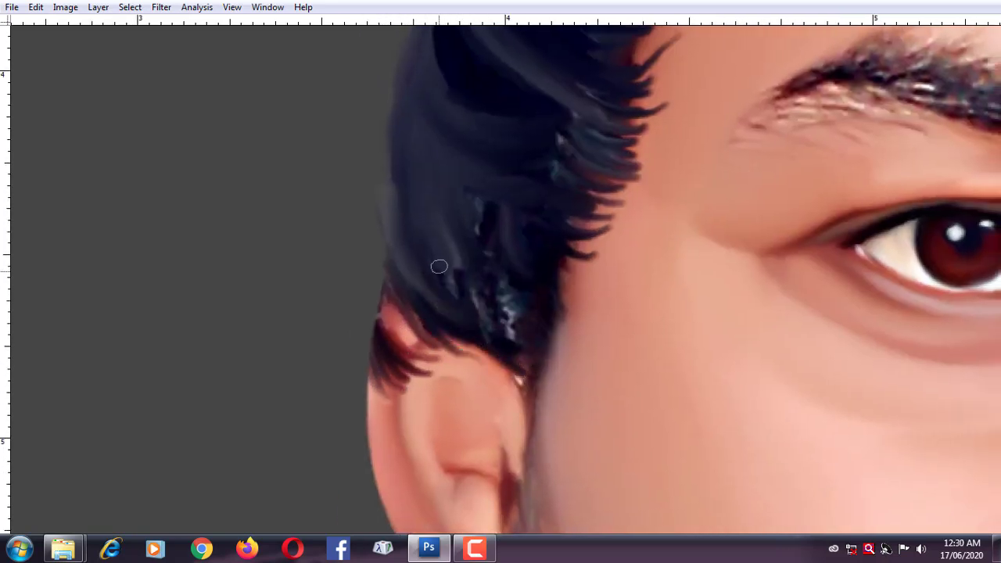
{"action": "mouse_move", "coordinate": [439, 267]}
{"action": "left_mouse_down"}
{"action": "mouse_move", "coordinate": [496, 331]}
{"action": "mouse_move", "coordinate": [498, 312]}
{"action": "mouse_move", "coordinate": [533, 357]}
{"action": "mouse_move", "coordinate": [535, 387]}
{"action": "left_mouse_up"}
{"action": "mouse_move", "coordinate": [501, 298]}
{"action": "left_mouse_down"}
{"action": "mouse_move", "coordinate": [532, 331]}
{"action": "mouse_move", "coordinate": [495, 243]}
{"action": "mouse_move", "coordinate": [561, 285]}
{"action": "mouse_move", "coordinate": [578, 272]}
{"action": "left_mouse_up"}
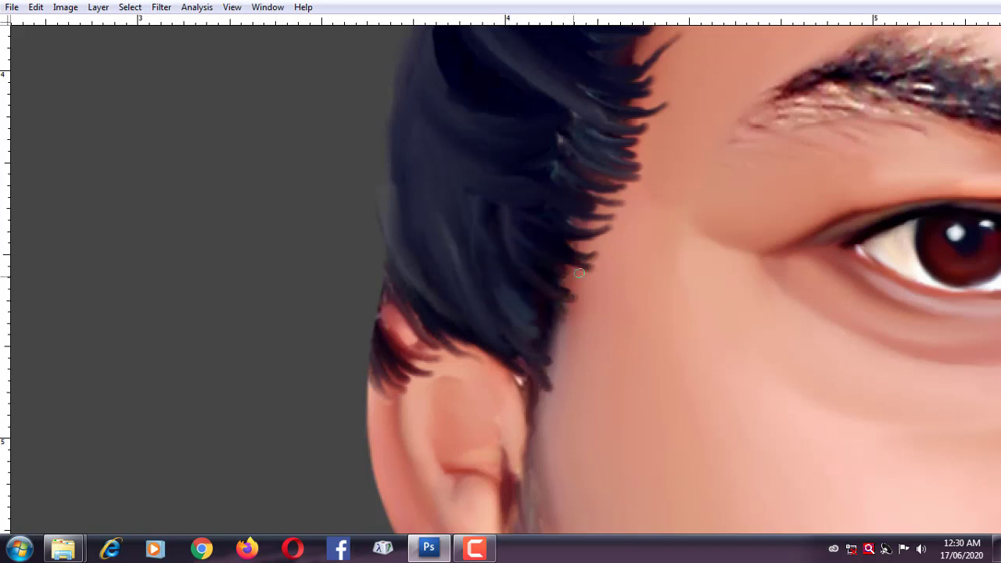
Fit the portrait in view and smudge the pupil edges and lower iris at brush size 15.
{"action": "key", "text": "ctrl+0"}
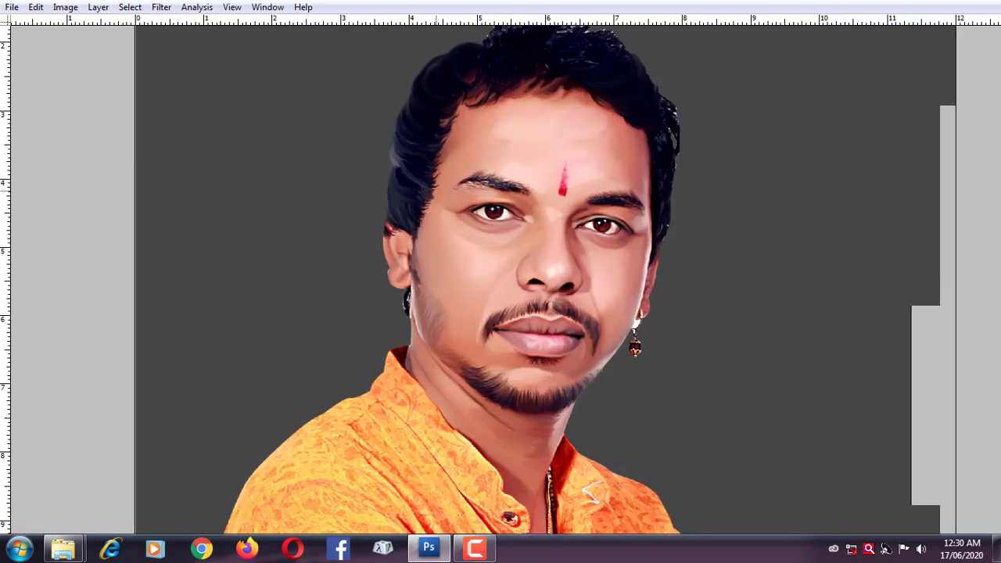
{"action": "key", "text": "Tab"}
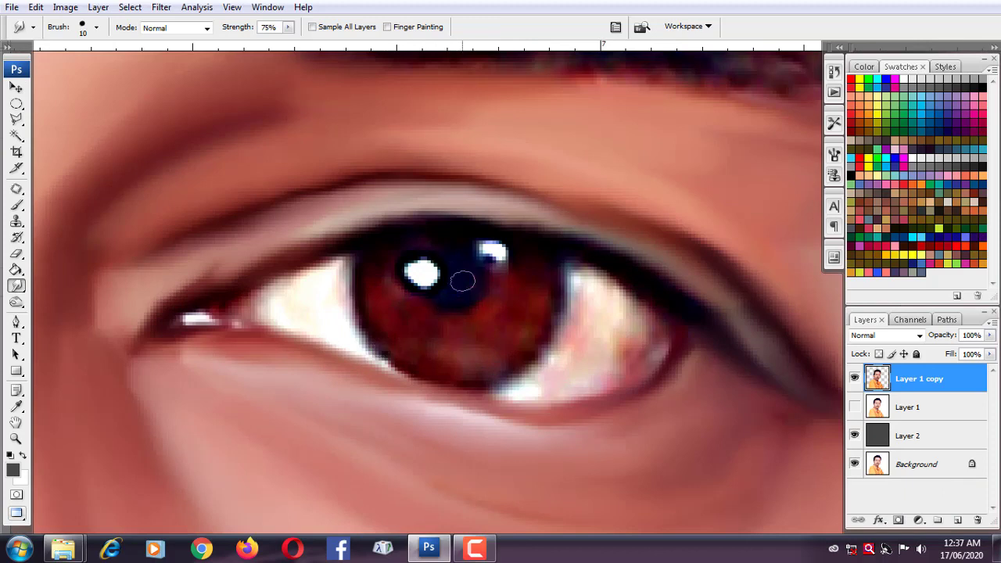
{"action": "mouse_move", "coordinate": [462, 281]}
{"action": "left_mouse_down"}
{"action": "mouse_move", "coordinate": [425, 298]}
{"action": "mouse_move", "coordinate": [447, 264]}
{"action": "mouse_move", "coordinate": [458, 281]}
{"action": "mouse_move", "coordinate": [392, 266]}
{"action": "left_mouse_up"}
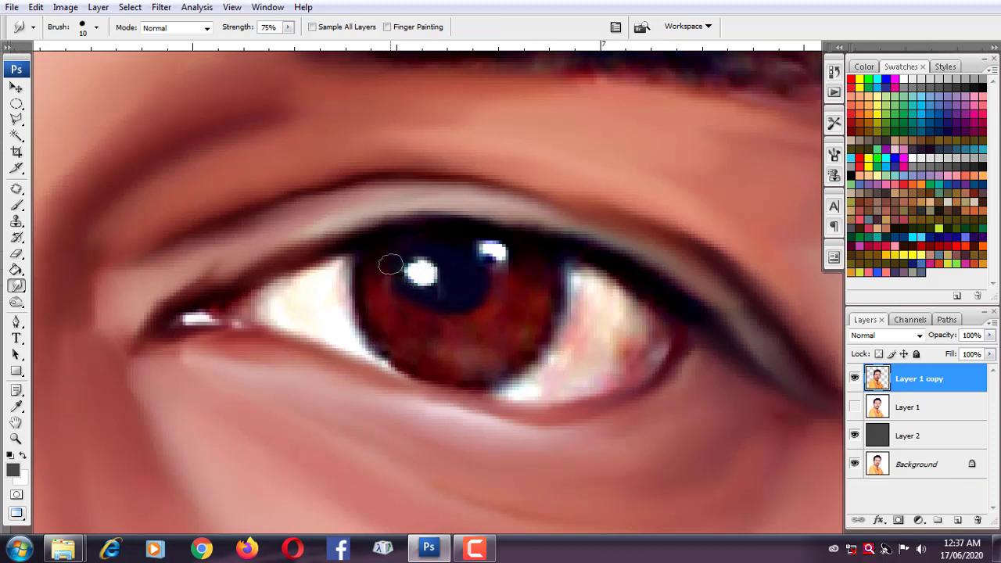
{"action": "left_click_drag", "start_coordinate": [524, 248], "coordinate": [413, 228]}
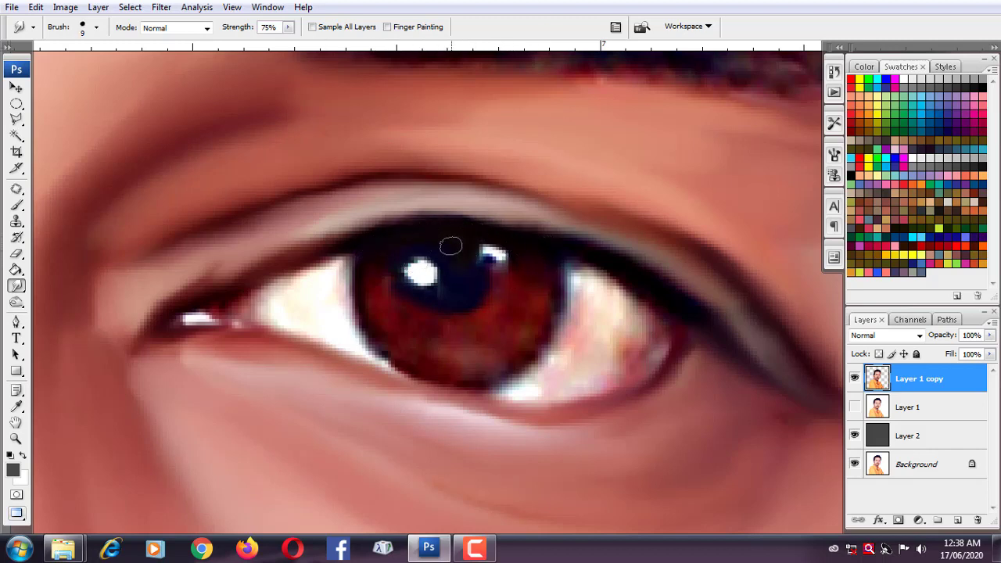
{"action": "key", "text": "bracketright"}
{"action": "key", "text": "bracketright"}
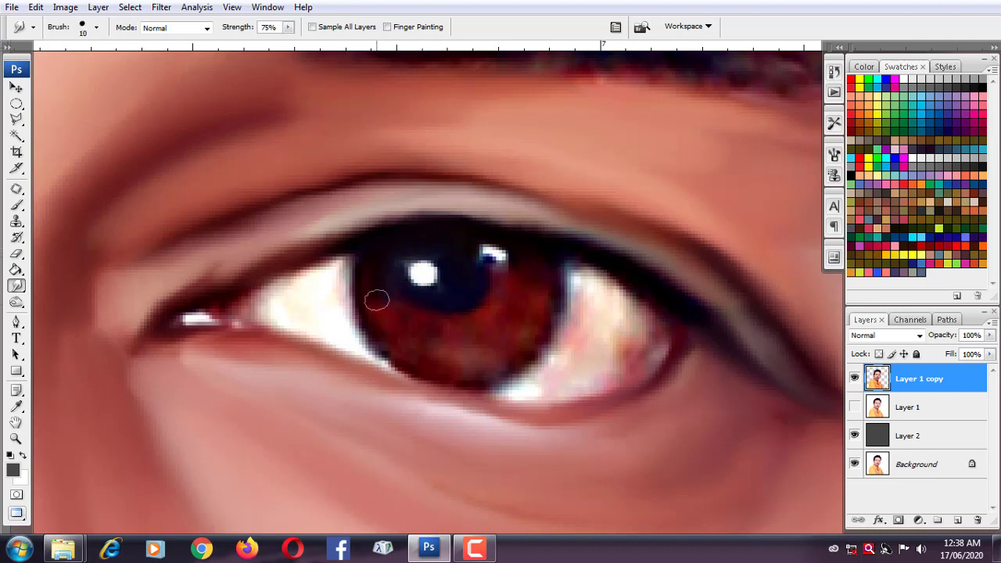
{"action": "mouse_move", "coordinate": [379, 273]}
{"action": "left_mouse_down"}
{"action": "mouse_move", "coordinate": [415, 324]}
{"action": "mouse_move", "coordinate": [461, 336]}
{"action": "mouse_move", "coordinate": [510, 287]}
{"action": "mouse_move", "coordinate": [512, 319]}
{"action": "mouse_move", "coordinate": [534, 263]}
{"action": "mouse_move", "coordinate": [507, 357]}
{"action": "mouse_move", "coordinate": [487, 368]}
{"action": "mouse_move", "coordinate": [376, 327]}
{"action": "mouse_move", "coordinate": [404, 358]}
{"action": "mouse_move", "coordinate": [514, 351]}
{"action": "mouse_move", "coordinate": [462, 363]}
{"action": "mouse_move", "coordinate": [518, 306]}
{"action": "mouse_move", "coordinate": [524, 346]}
{"action": "mouse_move", "coordinate": [420, 351]}
{"action": "mouse_move", "coordinate": [459, 371]}
{"action": "mouse_move", "coordinate": [586, 300]}
{"action": "mouse_move", "coordinate": [523, 391]}
{"action": "mouse_move", "coordinate": [554, 386]}
{"action": "mouse_move", "coordinate": [530, 380]}
{"action": "mouse_move", "coordinate": [561, 357]}
{"action": "mouse_move", "coordinate": [602, 380]}
{"action": "mouse_move", "coordinate": [642, 360]}
{"action": "mouse_move", "coordinate": [588, 284]}
{"action": "mouse_move", "coordinate": [586, 353]}
{"action": "mouse_move", "coordinate": [603, 358]}
{"action": "mouse_move", "coordinate": [576, 305]}
{"action": "mouse_move", "coordinate": [524, 383]}
{"action": "mouse_move", "coordinate": [633, 362]}
{"action": "left_mouse_up"}
{"action": "key", "text": "bracketright"}
{"action": "key", "text": "bracketright"}
{"action": "key", "text": "bracketright"}
{"action": "key", "text": "bracketright"}
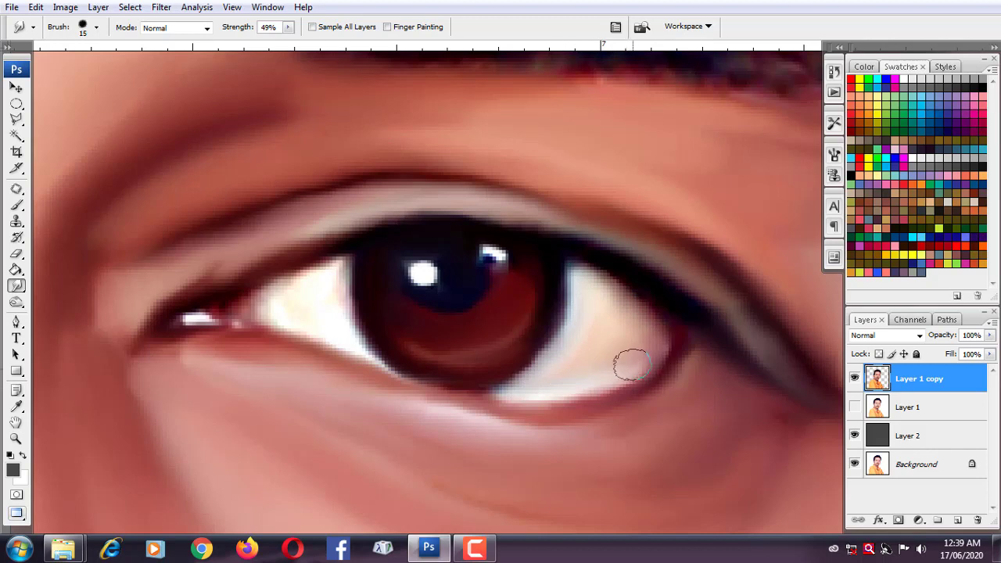
Smooth the eye white, lower lid and inner corner, shrinking the brush to about 8 for fine work.
{"action": "key", "text": "bracketleft"}
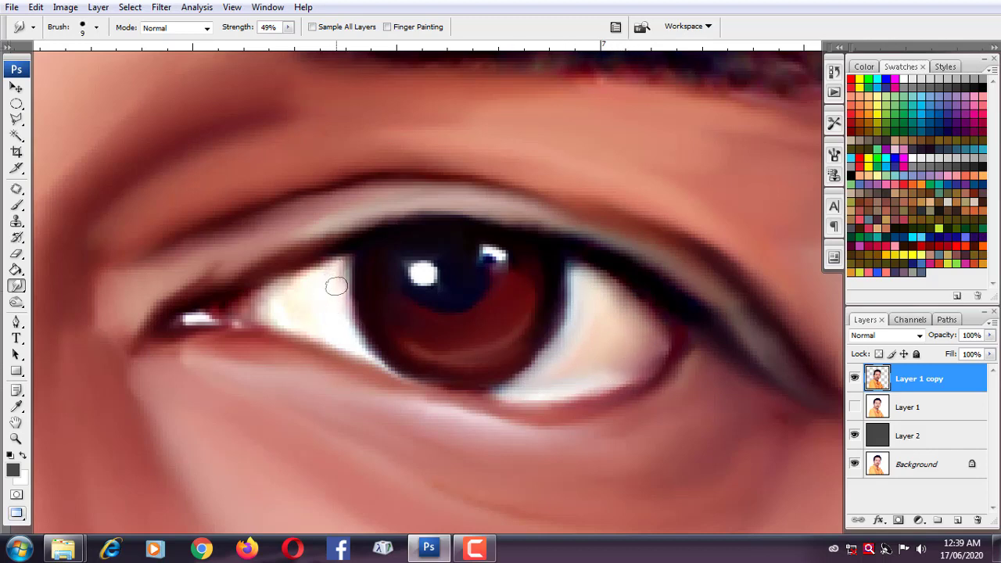
{"action": "mouse_move", "coordinate": [337, 287]}
{"action": "left_mouse_down"}
{"action": "mouse_move", "coordinate": [348, 334]}
{"action": "mouse_move", "coordinate": [509, 392]}
{"action": "mouse_move", "coordinate": [632, 381]}
{"action": "mouse_move", "coordinate": [509, 391]}
{"action": "left_mouse_up"}
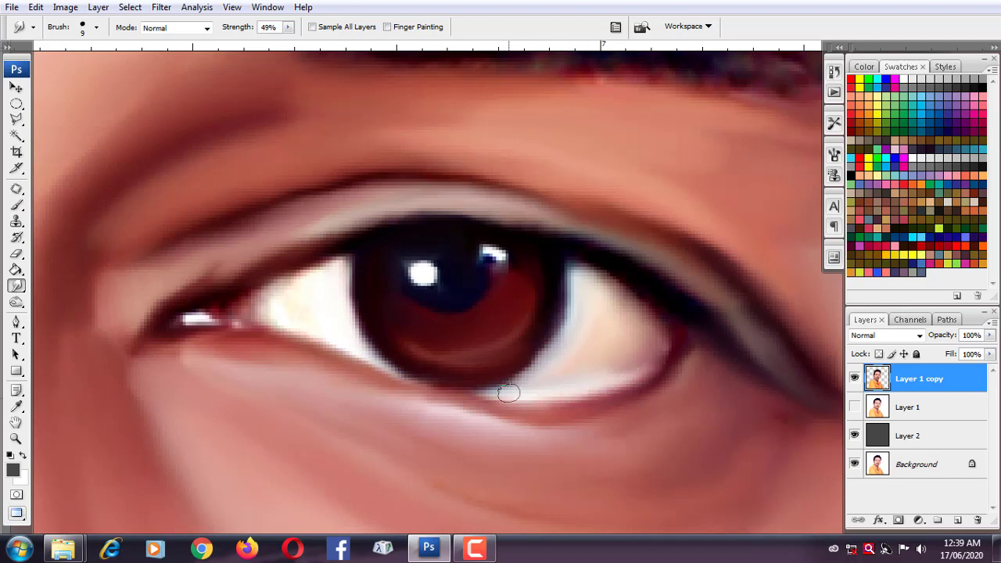
{"action": "left_click_drag", "start_coordinate": [516, 425], "coordinate": [584, 424]}
{"action": "key", "text": "bracketright"}
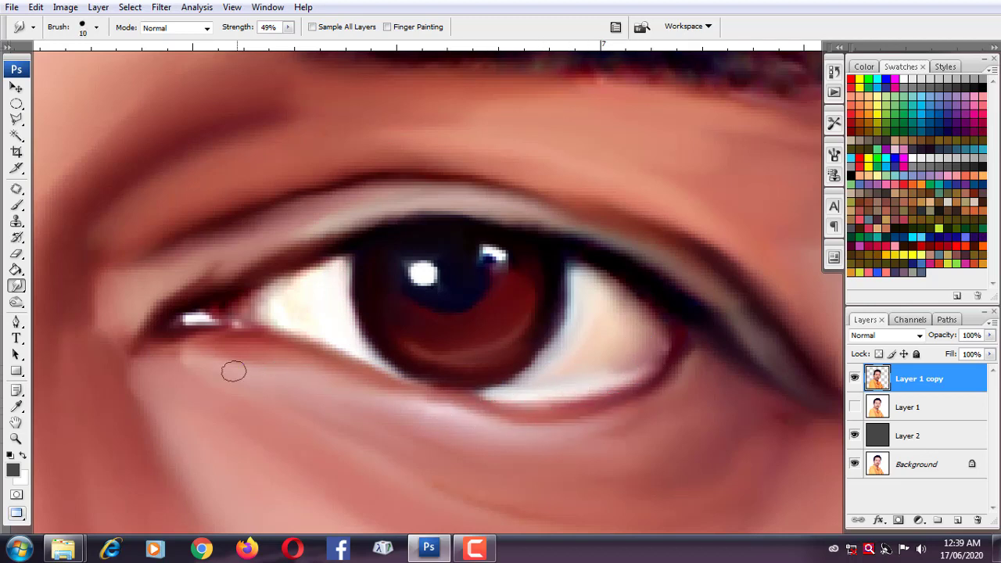
{"action": "mouse_move", "coordinate": [260, 302]}
{"action": "left_mouse_down"}
{"action": "mouse_move", "coordinate": [308, 293]}
{"action": "mouse_move", "coordinate": [336, 324]}
{"action": "left_mouse_up"}
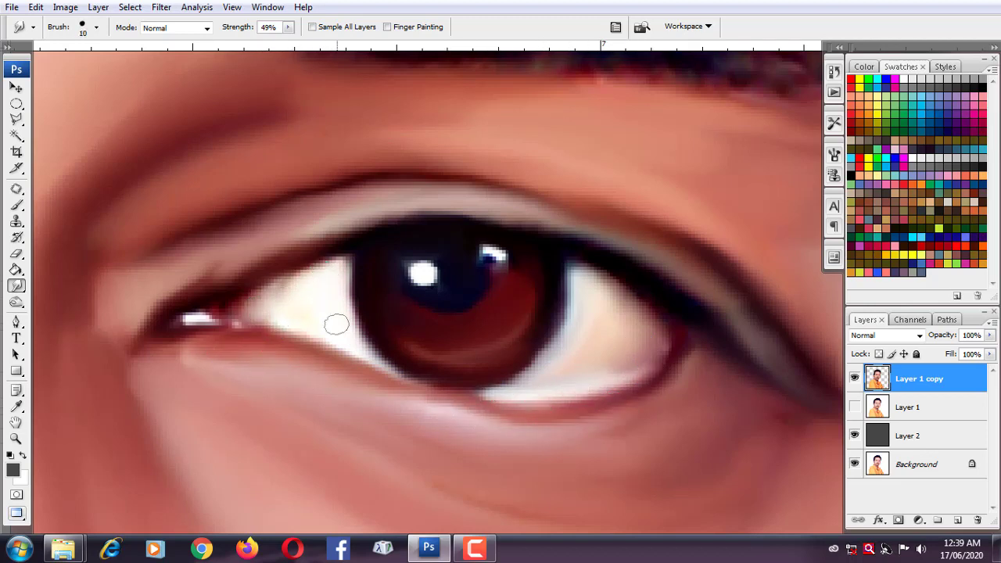
{"action": "key", "text": "bracketleft"}
{"action": "key", "text": "bracketleft"}
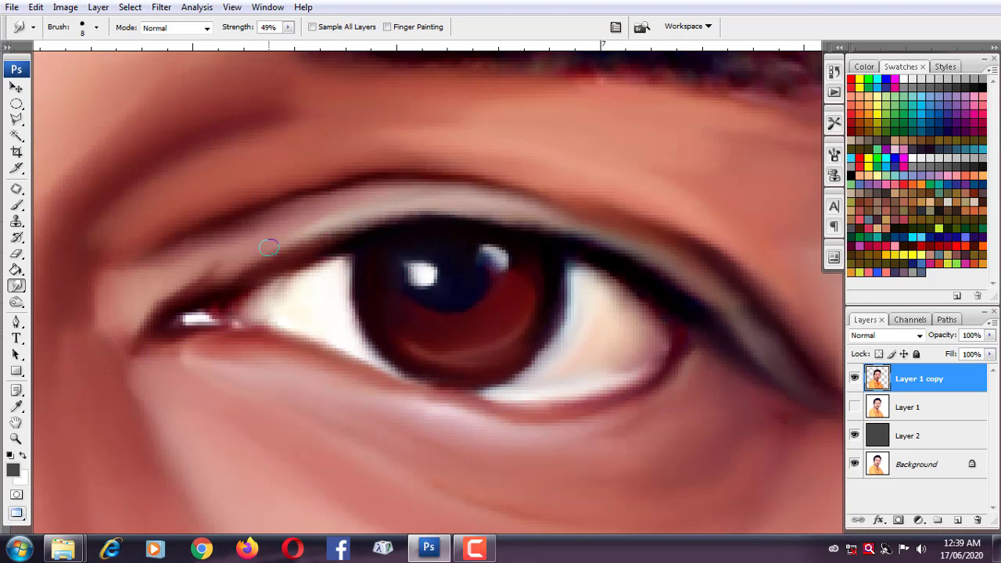
{"action": "scroll", "coordinate": [232, 211], "scroll_direction": "down", "scroll_amount": 2}
{"action": "scroll", "coordinate": [174, 270], "scroll_direction": "up", "scroll_amount": 2}
{"action": "scroll", "coordinate": [313, 283], "scroll_direction": "up", "scroll_amount": 1}
{"action": "key", "text": "bracketleft"}
{"action": "key", "text": "bracketleft"}
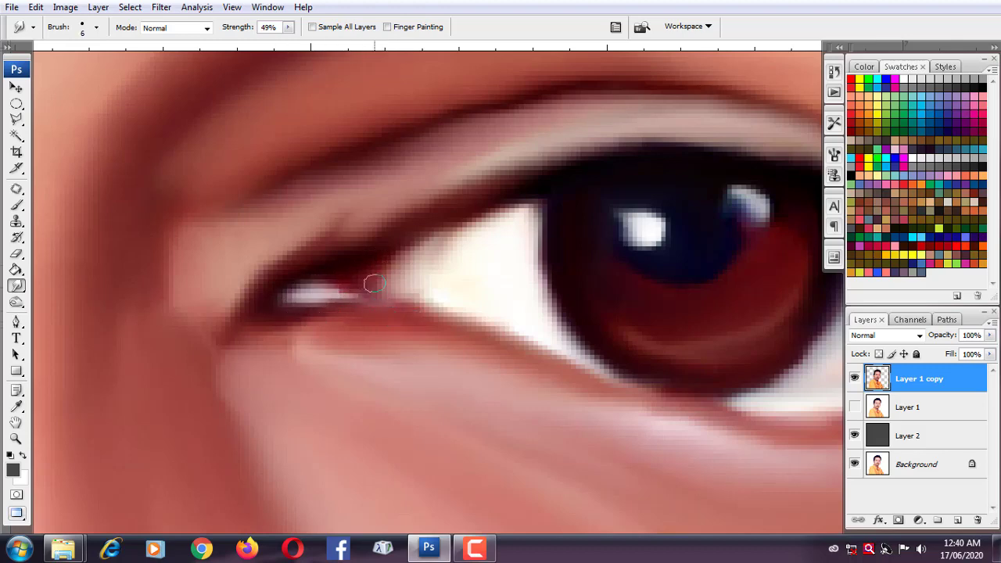
{"action": "scroll", "coordinate": [374, 283], "scroll_direction": "down", "scroll_amount": 2}
{"action": "key", "text": "bracketright"}
{"action": "scroll", "coordinate": [385, 230], "scroll_direction": "down", "scroll_amount": 2}
With a larger brush, smear the upper hair edge and bright highlights into the grey background.
{"action": "key", "text": "bracketright"}
{"action": "key", "text": "bracketright"}
{"action": "key", "text": "bracketright"}
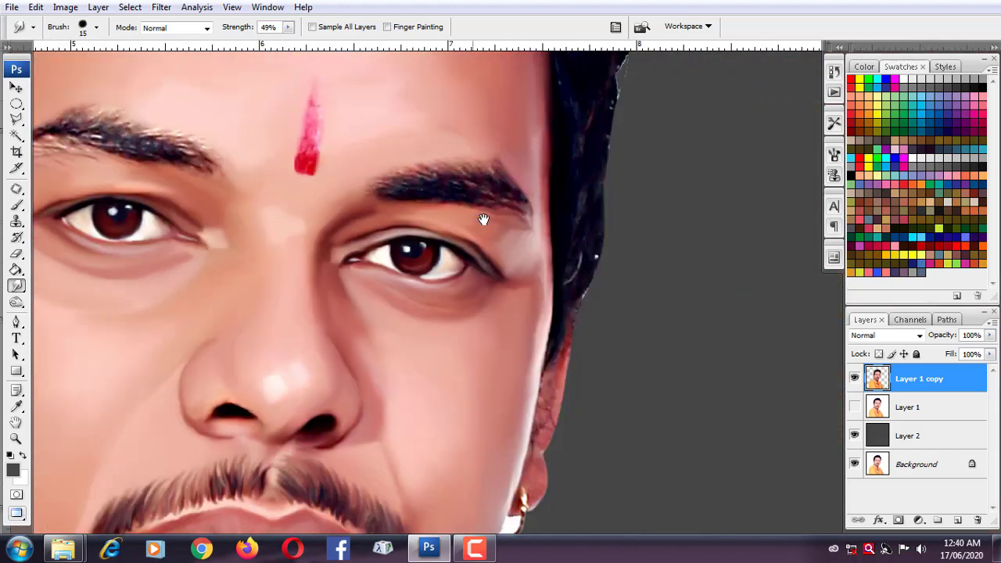
{"action": "left_click_drag", "start_coordinate": [485, 227], "coordinate": [485, 509]}
{"action": "scroll", "coordinate": [417, 356], "scroll_direction": "up", "scroll_amount": 2}
{"action": "mouse_move", "coordinate": [344, 359]}
{"action": "left_mouse_down"}
{"action": "mouse_move", "coordinate": [458, 326]}
{"action": "mouse_move", "coordinate": [464, 340]}
{"action": "mouse_move", "coordinate": [514, 306]}
{"action": "mouse_move", "coordinate": [534, 324]}
{"action": "mouse_move", "coordinate": [456, 217]}
{"action": "mouse_move", "coordinate": [441, 297]}
{"action": "mouse_move", "coordinate": [473, 253]}
{"action": "mouse_move", "coordinate": [434, 261]}
{"action": "mouse_move", "coordinate": [421, 226]}
{"action": "left_mouse_up"}
{"action": "mouse_move", "coordinate": [500, 251]}
{"action": "left_mouse_down"}
{"action": "mouse_move", "coordinate": [521, 219]}
{"action": "mouse_move", "coordinate": [534, 405]}
{"action": "mouse_move", "coordinate": [530, 273]}
{"action": "mouse_move", "coordinate": [579, 433]}
{"action": "mouse_move", "coordinate": [590, 431]}
{"action": "mouse_move", "coordinate": [599, 320]}
{"action": "mouse_move", "coordinate": [579, 224]}
{"action": "mouse_move", "coordinate": [552, 253]}
{"action": "mouse_move", "coordinate": [545, 188]}
{"action": "left_mouse_up"}
{"action": "scroll", "coordinate": [590, 386], "scroll_direction": "down", "scroll_amount": 3}
{"action": "scroll", "coordinate": [544, 188], "scroll_direction": "up", "scroll_amount": 5}
{"action": "scroll", "coordinate": [545, 188], "scroll_direction": "left", "scroll_amount": 5}
{"action": "mouse_move", "coordinate": [496, 400]}
{"action": "left_mouse_down"}
{"action": "mouse_move", "coordinate": [547, 391]}
{"action": "mouse_move", "coordinate": [519, 376]}
{"action": "mouse_move", "coordinate": [532, 273]}
{"action": "mouse_move", "coordinate": [569, 304]}
{"action": "left_mouse_up"}
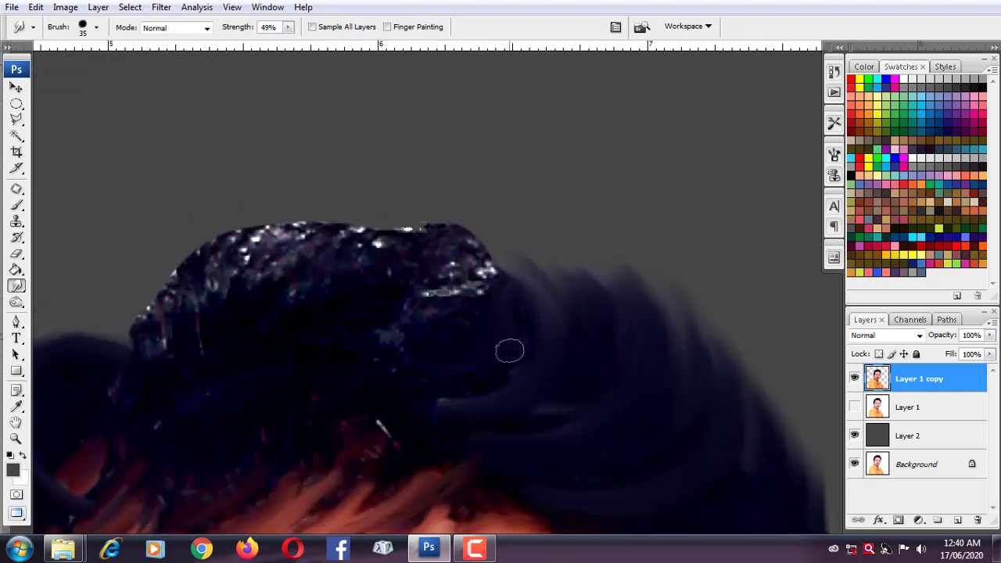
With a smaller brush, smudge the light hair-edge patch upward and darken the edge strands.
{"action": "scroll", "coordinate": [438, 278], "scroll_direction": "down", "scroll_amount": 2}
{"action": "scroll", "coordinate": [438, 279], "scroll_direction": "left", "scroll_amount": 6}
{"action": "scroll", "coordinate": [376, 286], "scroll_direction": "down", "scroll_amount": 1}
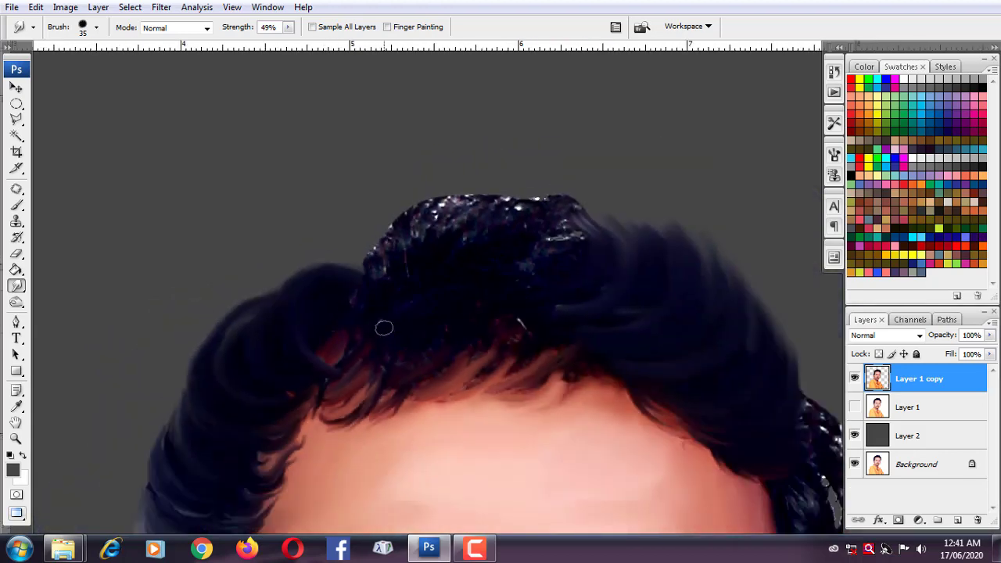
{"action": "scroll", "coordinate": [384, 328], "scroll_direction": "down", "scroll_amount": 5}
{"action": "scroll", "coordinate": [351, 416], "scroll_direction": "up", "scroll_amount": 1}
{"action": "scroll", "coordinate": [407, 394], "scroll_direction": "up", "scroll_amount": 1}
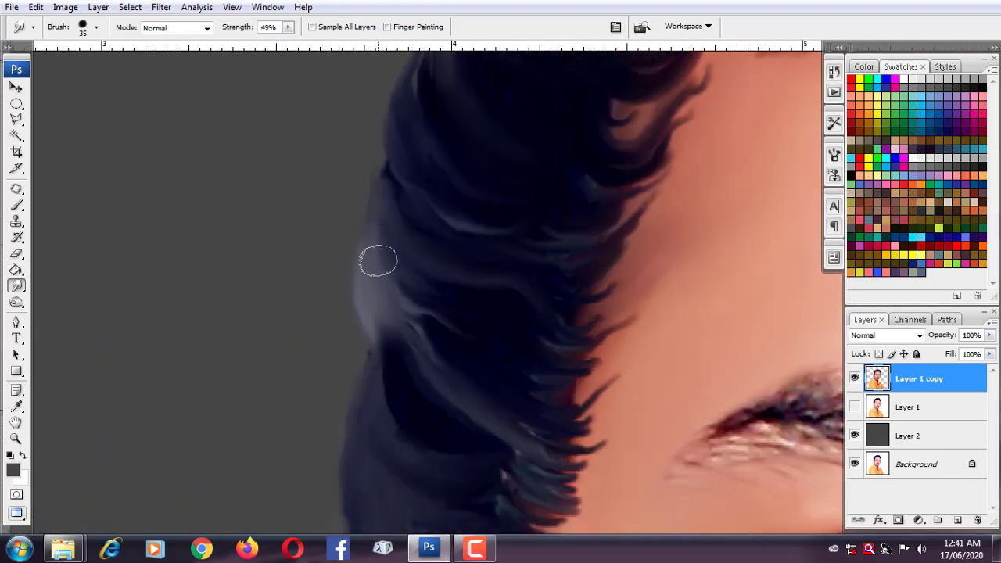
{"action": "key", "text": "bracketleft"}
{"action": "left_click_drag", "start_coordinate": [385, 372], "coordinate": [352, 255]}
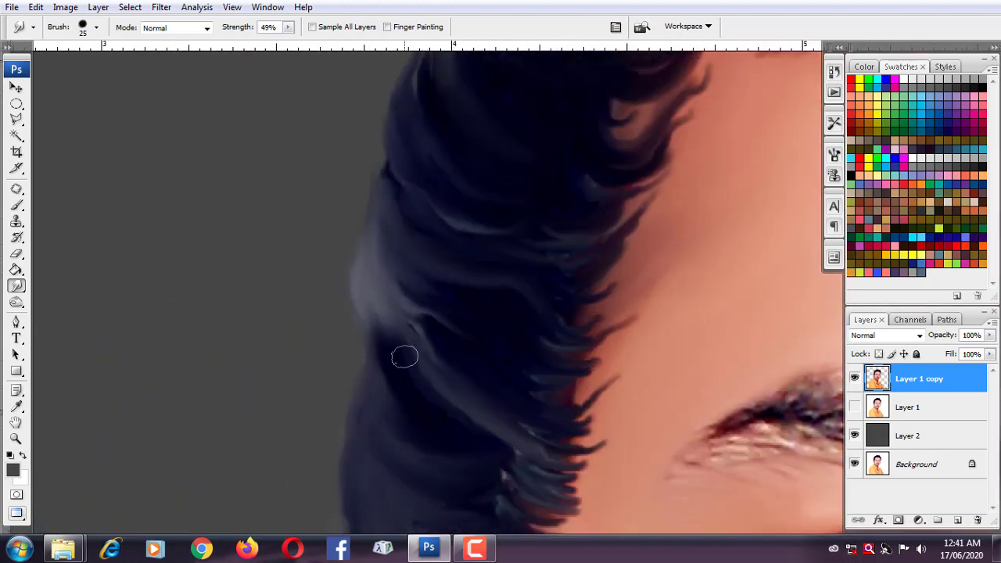
{"action": "left_click_drag", "start_coordinate": [404, 357], "coordinate": [427, 353]}
{"action": "scroll", "coordinate": [500, 196], "scroll_direction": "up", "scroll_amount": 2}
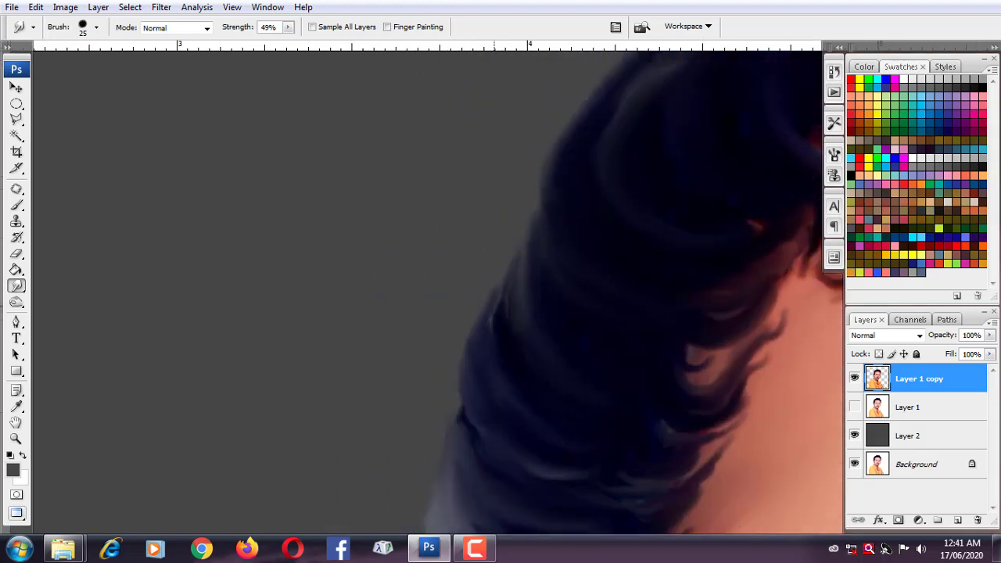
{"action": "scroll", "coordinate": [527, 368], "scroll_direction": "up", "scroll_amount": 2}
{"action": "scroll", "coordinate": [563, 302], "scroll_direction": "up", "scroll_amount": 2}
{"action": "scroll", "coordinate": [496, 320], "scroll_direction": "right", "scroll_amount": 2}
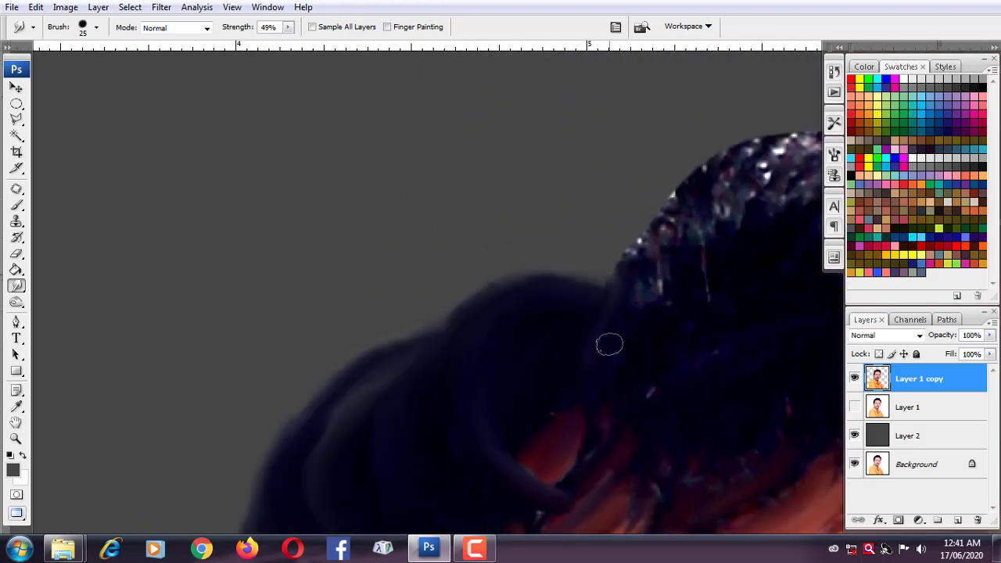
{"action": "scroll", "coordinate": [548, 174], "scroll_direction": "right", "scroll_amount": 2}
Soften the lower hair-edge strands and blend the hairline strands into the skin.
{"action": "left_click_drag", "start_coordinate": [424, 320], "coordinate": [487, 369]}
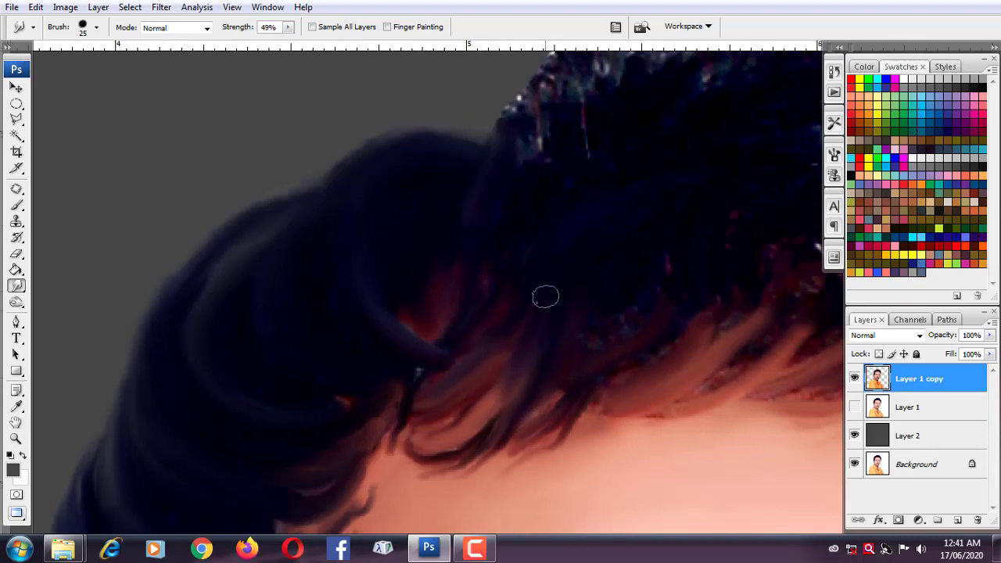
{"action": "left_click_drag", "start_coordinate": [664, 320], "coordinate": [580, 346]}
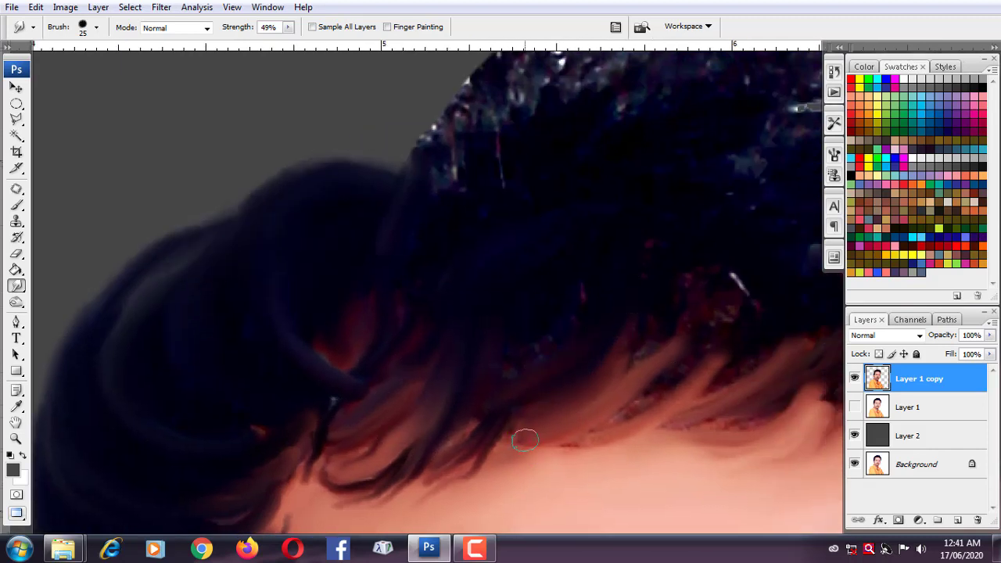
{"action": "mouse_move", "coordinate": [558, 456]}
{"action": "left_mouse_down"}
{"action": "mouse_move", "coordinate": [683, 365]}
{"action": "mouse_move", "coordinate": [764, 364]}
{"action": "mouse_move", "coordinate": [644, 425]}
{"action": "mouse_move", "coordinate": [700, 386]}
{"action": "mouse_move", "coordinate": [645, 291]}
{"action": "left_mouse_up"}
{"action": "mouse_move", "coordinate": [751, 292]}
{"action": "left_mouse_down"}
{"action": "mouse_move", "coordinate": [699, 342]}
{"action": "mouse_move", "coordinate": [594, 389]}
{"action": "left_mouse_up"}
{"action": "mouse_move", "coordinate": [627, 331]}
{"action": "left_mouse_down"}
{"action": "mouse_move", "coordinate": [662, 252]}
{"action": "mouse_move", "coordinate": [652, 273]}
{"action": "mouse_move", "coordinate": [586, 321]}
{"action": "mouse_move", "coordinate": [595, 284]}
{"action": "left_mouse_up"}
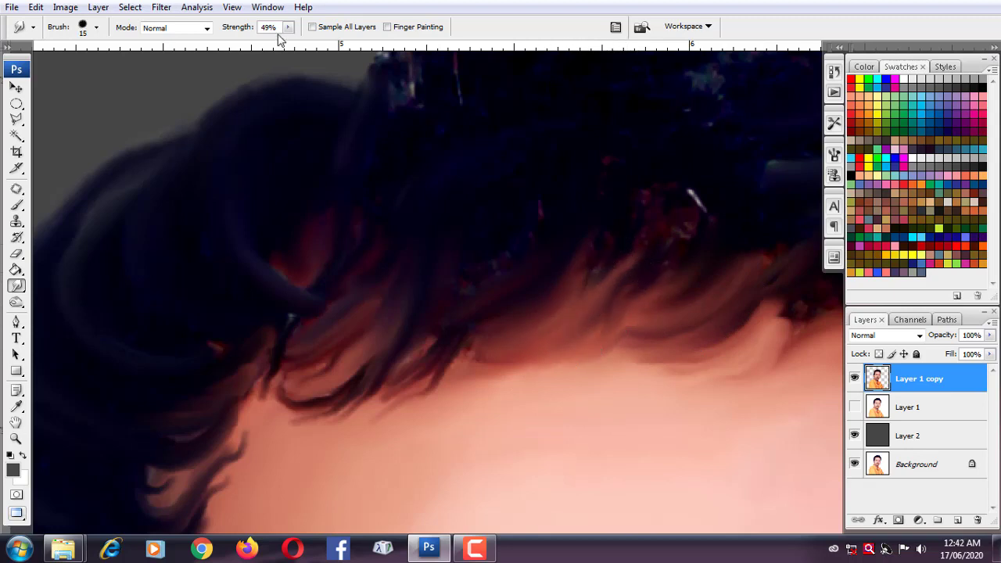
Raise Smudge strength to 65% and pull the fringe strands down into the forehead.
{"action": "left_click_drag", "start_coordinate": [288, 27], "coordinate": [301, 44]}
{"action": "key", "text": "bracketleft"}
{"action": "left_click_drag", "start_coordinate": [595, 286], "coordinate": [578, 338]}
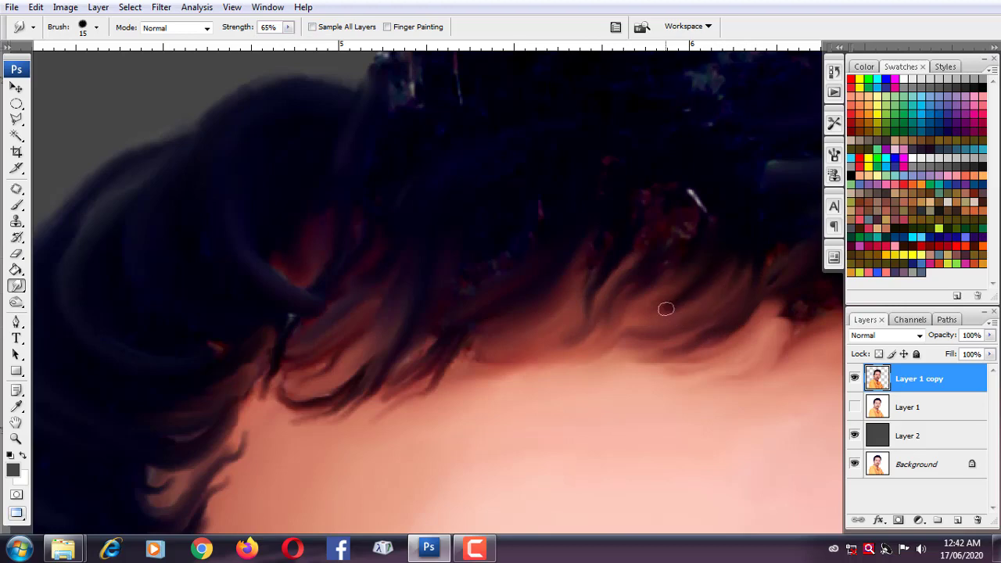
{"action": "left_click_drag", "start_coordinate": [661, 344], "coordinate": [646, 286]}
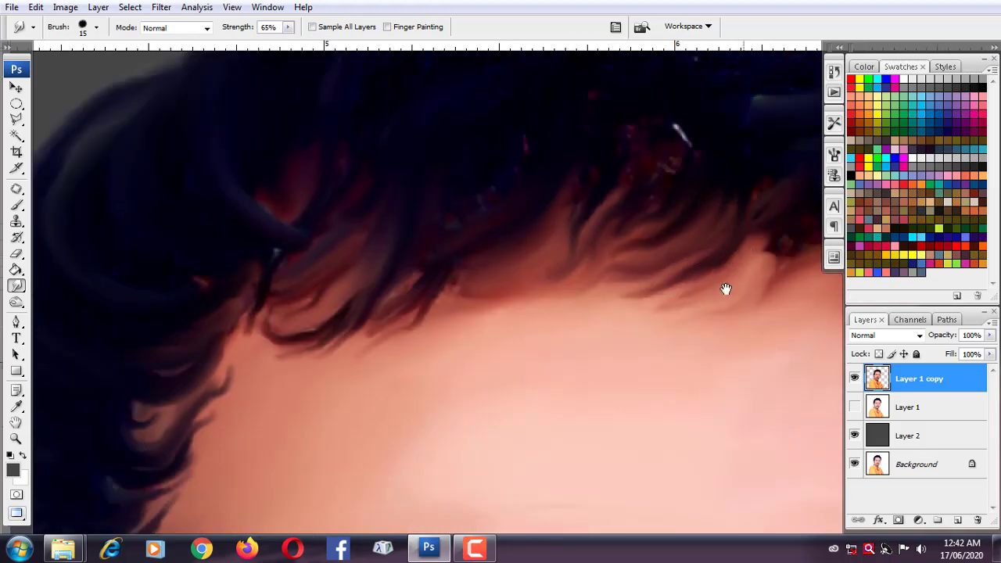
{"action": "left_click_drag", "start_coordinate": [726, 290], "coordinate": [634, 301]}
{"action": "left_click_drag", "start_coordinate": [684, 274], "coordinate": [654, 325]}
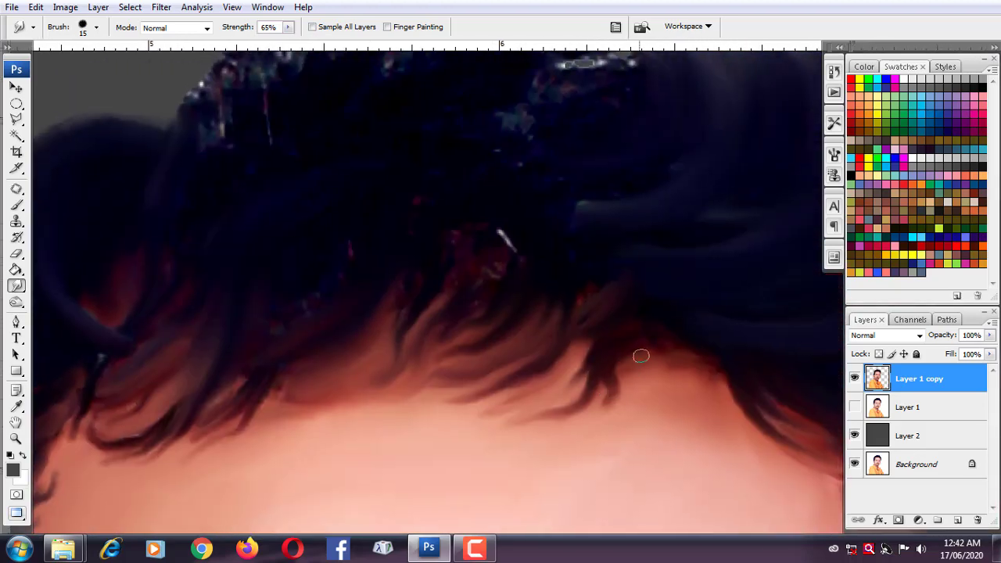
{"action": "mouse_move", "coordinate": [722, 259]}
{"action": "left_mouse_down"}
{"action": "mouse_move", "coordinate": [639, 353]}
{"action": "mouse_move", "coordinate": [722, 425]}
{"action": "mouse_move", "coordinate": [610, 281]}
{"action": "mouse_move", "coordinate": [505, 344]}
{"action": "mouse_move", "coordinate": [459, 421]}
{"action": "left_mouse_up"}
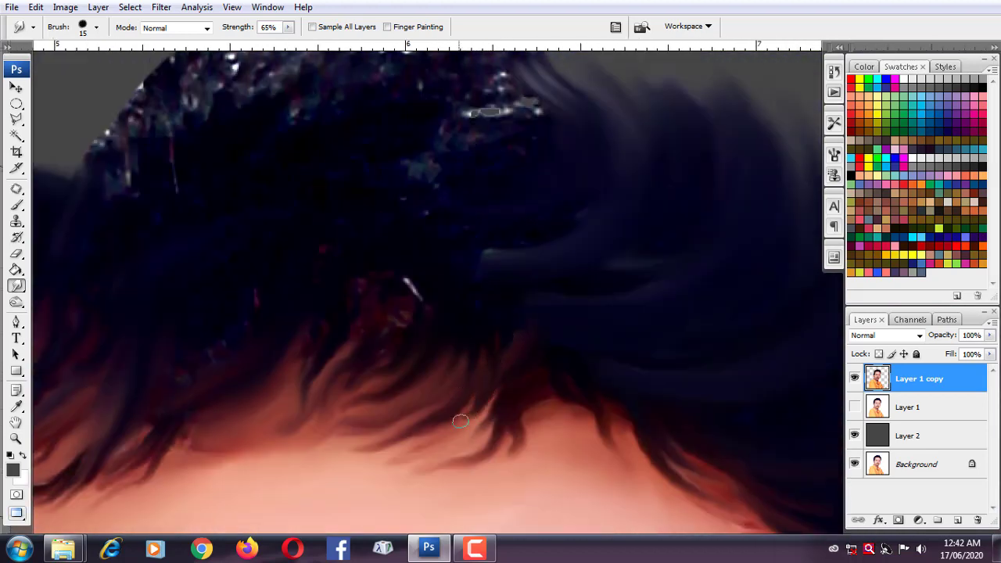
{"action": "key", "text": "bracketright"}
{"action": "left_click_drag", "start_coordinate": [501, 270], "coordinate": [427, 266]}
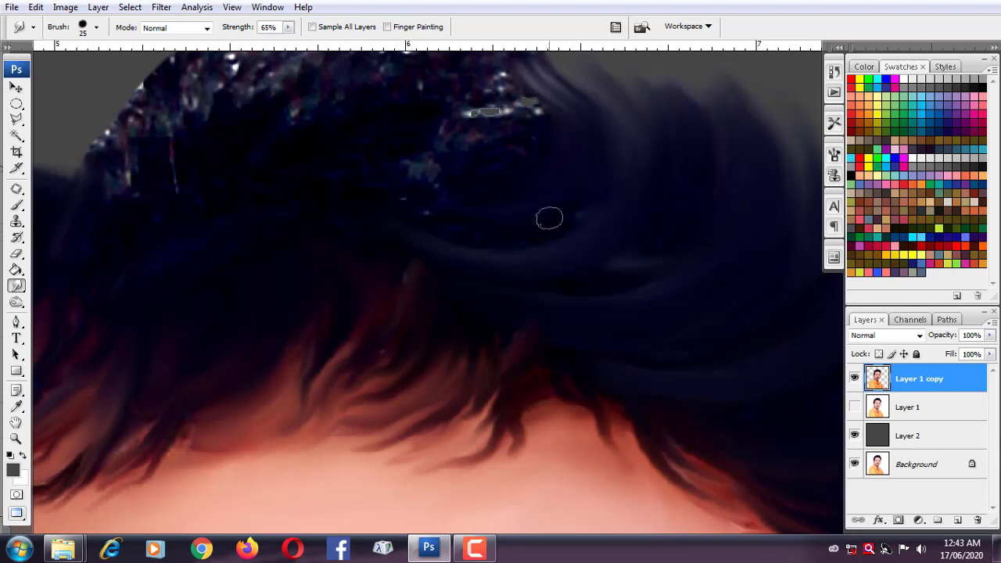
Smear the glittery crown and top hair edge into smooth, dark swirling strokes with the 25 px brush.
{"action": "left_click_drag", "start_coordinate": [425, 167], "coordinate": [467, 285]}
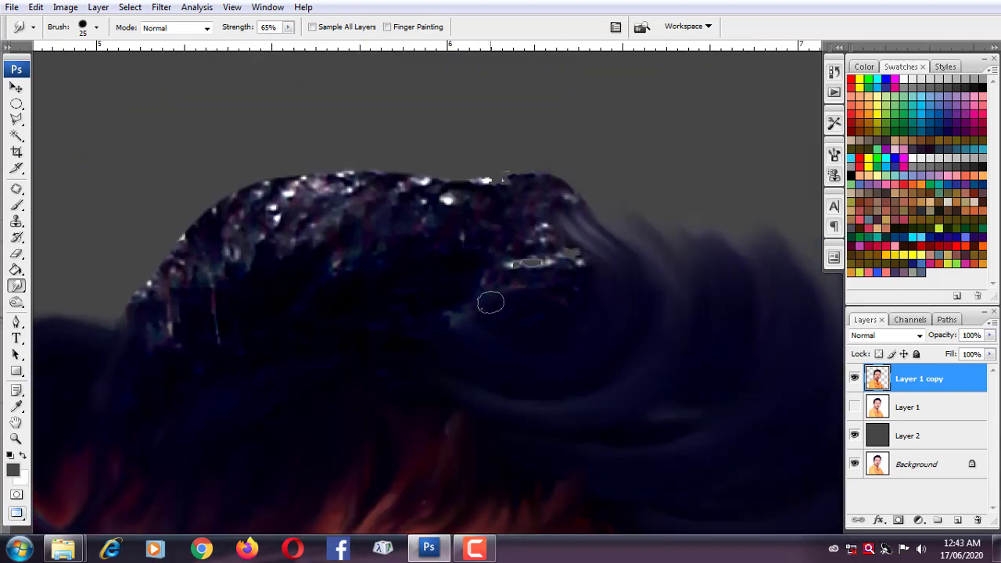
{"action": "mouse_move", "coordinate": [517, 259]}
{"action": "left_mouse_down"}
{"action": "mouse_move", "coordinate": [474, 327]}
{"action": "mouse_move", "coordinate": [487, 253]}
{"action": "mouse_move", "coordinate": [574, 203]}
{"action": "mouse_move", "coordinate": [539, 167]}
{"action": "mouse_move", "coordinate": [550, 183]}
{"action": "mouse_move", "coordinate": [543, 196]}
{"action": "mouse_move", "coordinate": [568, 221]}
{"action": "mouse_move", "coordinate": [478, 261]}
{"action": "mouse_move", "coordinate": [479, 227]}
{"action": "mouse_move", "coordinate": [467, 251]}
{"action": "mouse_move", "coordinate": [528, 177]}
{"action": "mouse_move", "coordinate": [445, 230]}
{"action": "mouse_move", "coordinate": [451, 208]}
{"action": "mouse_move", "coordinate": [383, 292]}
{"action": "mouse_move", "coordinate": [475, 210]}
{"action": "mouse_move", "coordinate": [589, 230]}
{"action": "left_mouse_up"}
{"action": "mouse_move", "coordinate": [558, 174]}
{"action": "left_mouse_down"}
{"action": "mouse_move", "coordinate": [565, 153]}
{"action": "mouse_move", "coordinate": [650, 172]}
{"action": "left_mouse_up"}
{"action": "scroll", "coordinate": [531, 266], "scroll_direction": "down", "scroll_amount": 2}
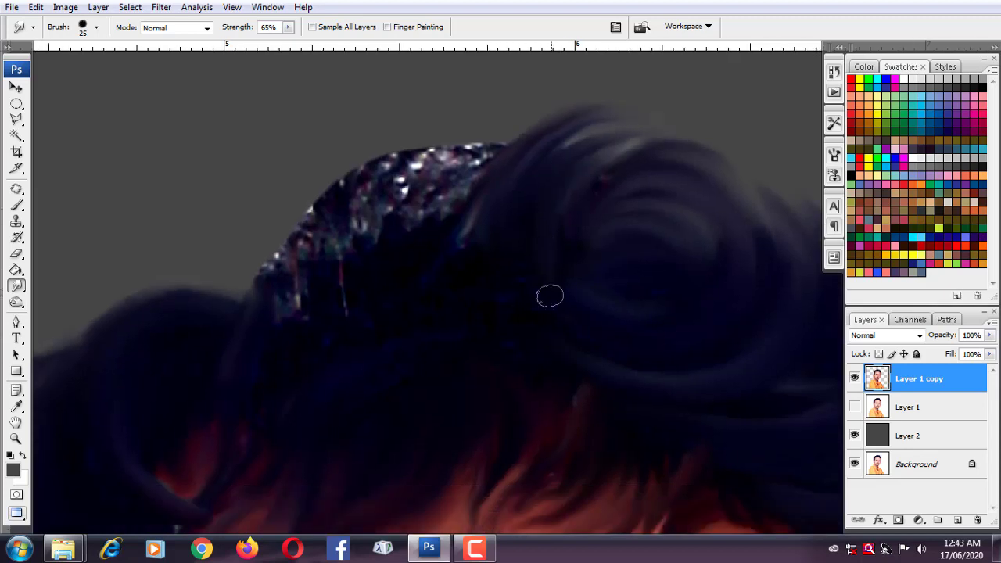
{"action": "mouse_move", "coordinate": [499, 244]}
{"action": "left_mouse_down"}
{"action": "mouse_move", "coordinate": [469, 161]}
{"action": "mouse_move", "coordinate": [454, 175]}
{"action": "mouse_move", "coordinate": [435, 157]}
{"action": "mouse_move", "coordinate": [383, 253]}
{"action": "left_mouse_up"}
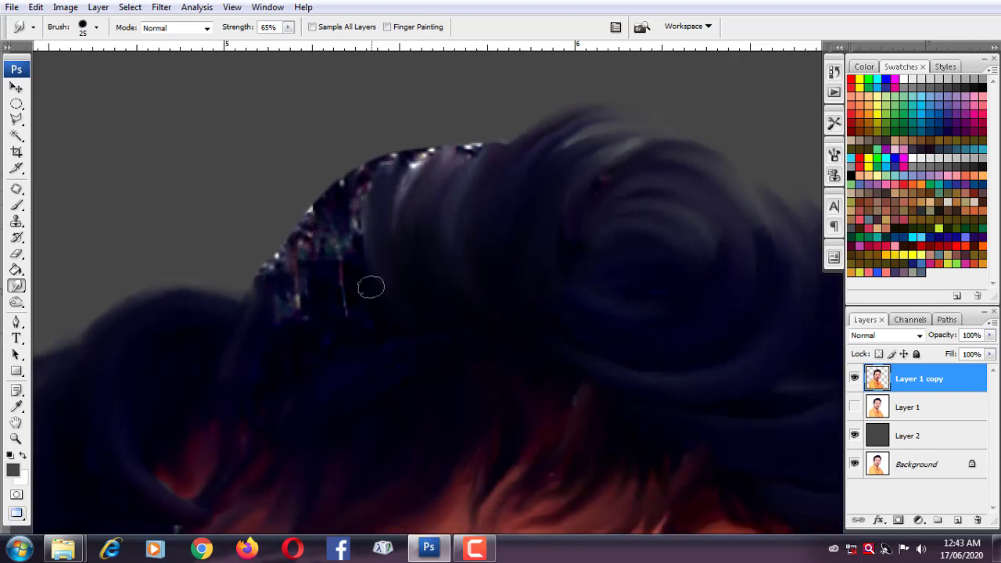
{"action": "mouse_move", "coordinate": [371, 288]}
{"action": "left_mouse_down"}
{"action": "mouse_move", "coordinate": [333, 250]}
{"action": "mouse_move", "coordinate": [320, 263]}
{"action": "mouse_move", "coordinate": [349, 334]}
{"action": "mouse_move", "coordinate": [320, 344]}
{"action": "mouse_move", "coordinate": [288, 302]}
{"action": "mouse_move", "coordinate": [360, 159]}
{"action": "mouse_move", "coordinate": [442, 152]}
{"action": "mouse_move", "coordinate": [420, 179]}
{"action": "mouse_move", "coordinate": [455, 197]}
{"action": "mouse_move", "coordinate": [517, 167]}
{"action": "mouse_move", "coordinate": [469, 170]}
{"action": "mouse_move", "coordinate": [514, 185]}
{"action": "mouse_move", "coordinate": [625, 166]}
{"action": "mouse_move", "coordinate": [639, 214]}
{"action": "mouse_move", "coordinate": [679, 233]}
{"action": "left_mouse_up"}
{"action": "scroll", "coordinate": [470, 169], "scroll_direction": "right", "scroll_amount": 2}
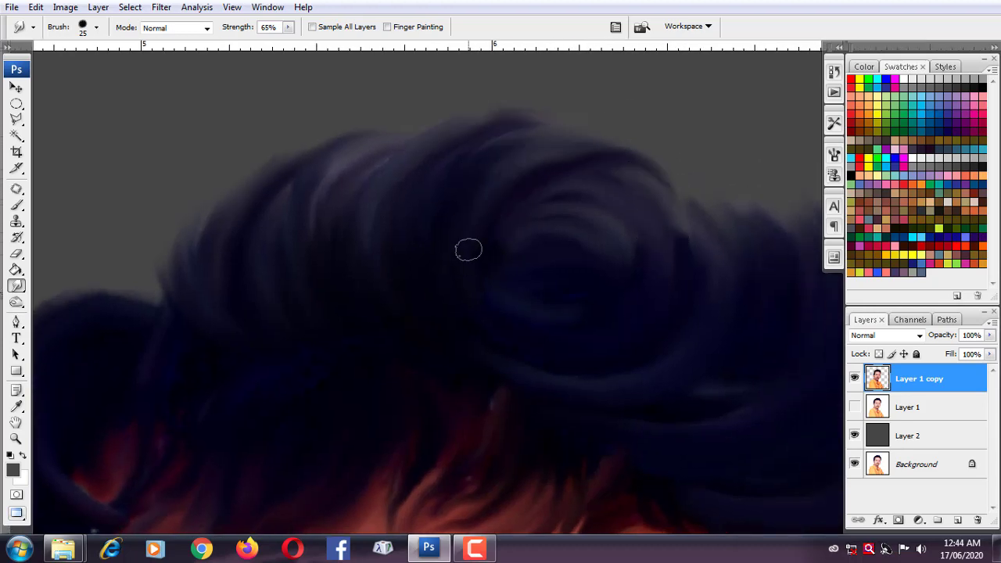
{"action": "scroll", "coordinate": [465, 230], "scroll_direction": "down", "scroll_amount": 2}
Enlarge the brush to 30 px and fill the grey gaps in the side hair beside the temple.
{"action": "scroll", "coordinate": [461, 260], "scroll_direction": "up", "scroll_amount": 1}
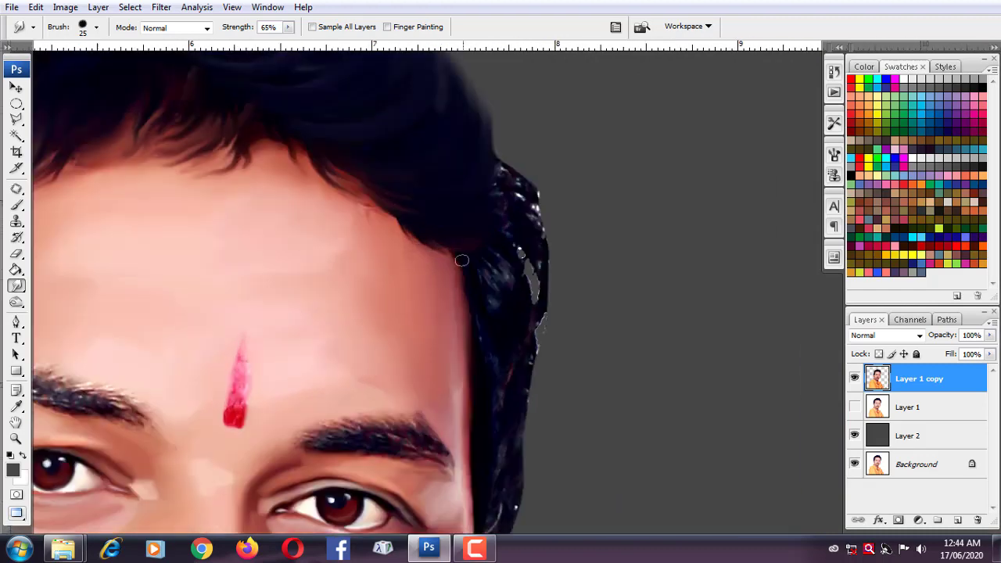
{"action": "scroll", "coordinate": [462, 261], "scroll_direction": "up", "scroll_amount": 1}
{"action": "mouse_move", "coordinate": [505, 160]}
{"action": "left_mouse_down"}
{"action": "mouse_move", "coordinate": [527, 139]}
{"action": "mouse_move", "coordinate": [499, 139]}
{"action": "mouse_move", "coordinate": [556, 223]}
{"action": "mouse_move", "coordinate": [570, 269]}
{"action": "mouse_move", "coordinate": [583, 248]}
{"action": "mouse_move", "coordinate": [533, 213]}
{"action": "mouse_move", "coordinate": [557, 322]}
{"action": "left_mouse_up"}
{"action": "key", "text": "]"}
{"action": "mouse_move", "coordinate": [524, 222]}
{"action": "left_mouse_down"}
{"action": "mouse_move", "coordinate": [559, 339]}
{"action": "mouse_move", "coordinate": [517, 273]}
{"action": "mouse_move", "coordinate": [487, 286]}
{"action": "mouse_move", "coordinate": [519, 308]}
{"action": "mouse_move", "coordinate": [536, 259]}
{"action": "mouse_move", "coordinate": [510, 335]}
{"action": "mouse_move", "coordinate": [545, 386]}
{"action": "mouse_move", "coordinate": [481, 333]}
{"action": "left_mouse_up"}
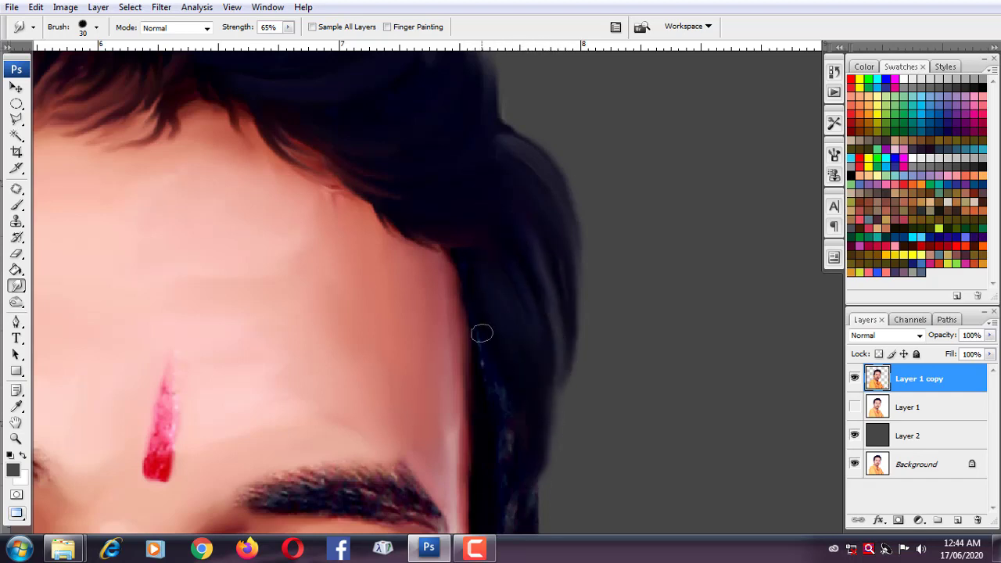
{"action": "scroll", "coordinate": [532, 304], "scroll_direction": "down", "scroll_amount": 2}
{"action": "scroll", "coordinate": [528, 390], "scroll_direction": "down", "scroll_amount": 3}
{"action": "mouse_move", "coordinate": [527, 390]}
{"action": "left_mouse_down"}
{"action": "mouse_move", "coordinate": [543, 445]}
{"action": "mouse_move", "coordinate": [527, 402]}
{"action": "mouse_move", "coordinate": [577, 373]}
{"action": "left_mouse_up"}
Pull the dark hair edge down over the face edge and smooth the ear's reddish texture.
{"action": "scroll", "coordinate": [540, 392], "scroll_direction": "down", "scroll_amount": 2}
{"action": "scroll", "coordinate": [540, 391], "scroll_direction": "left", "scroll_amount": 1}
{"action": "scroll", "coordinate": [574, 352], "scroll_direction": "down", "scroll_amount": 3}
{"action": "scroll", "coordinate": [571, 324], "scroll_direction": "left", "scroll_amount": 1}
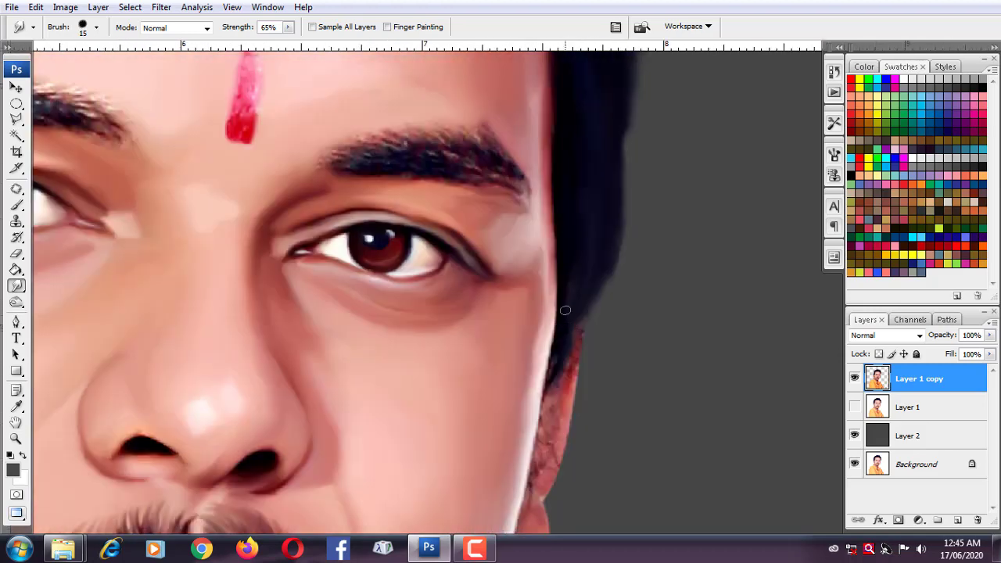
{"action": "left_click_drag", "start_coordinate": [565, 311], "coordinate": [567, 337]}
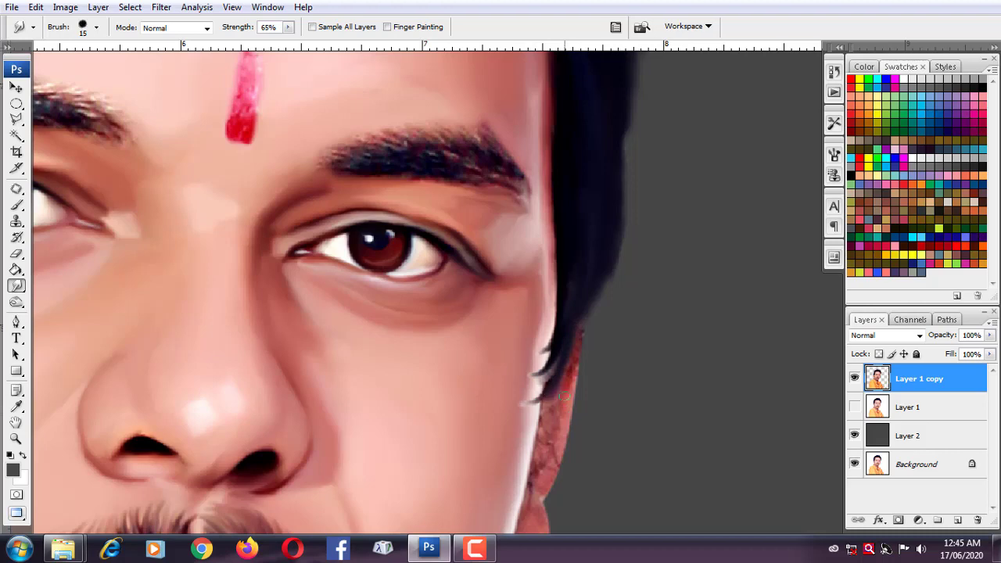
{"action": "left_click_drag", "start_coordinate": [568, 391], "coordinate": [559, 423]}
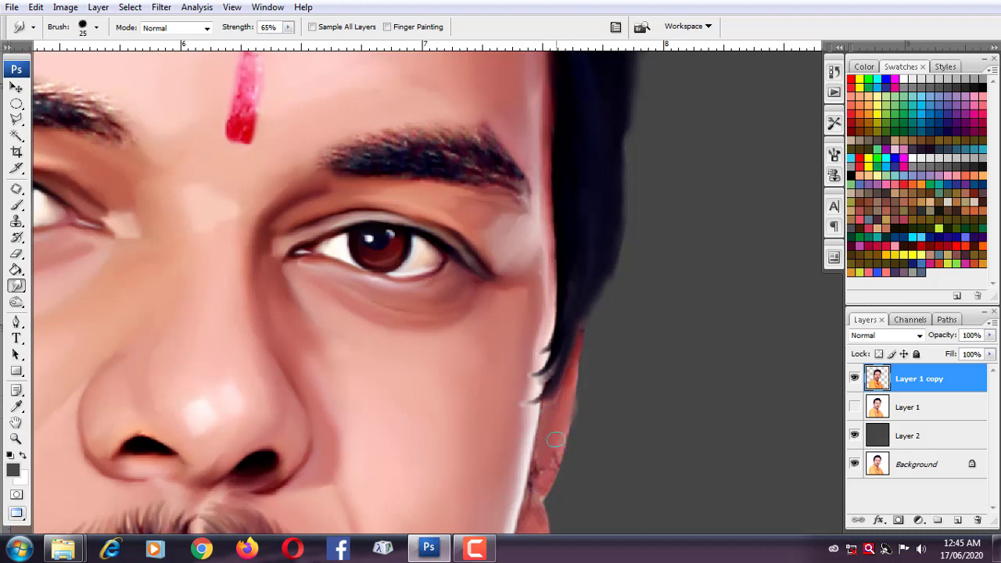
{"action": "scroll", "coordinate": [550, 434], "scroll_direction": "down", "scroll_amount": 1}
{"action": "scroll", "coordinate": [553, 409], "scroll_direction": "down", "scroll_amount": 3}
{"action": "scroll", "coordinate": [549, 371], "scroll_direction": "up", "scroll_amount": 1}
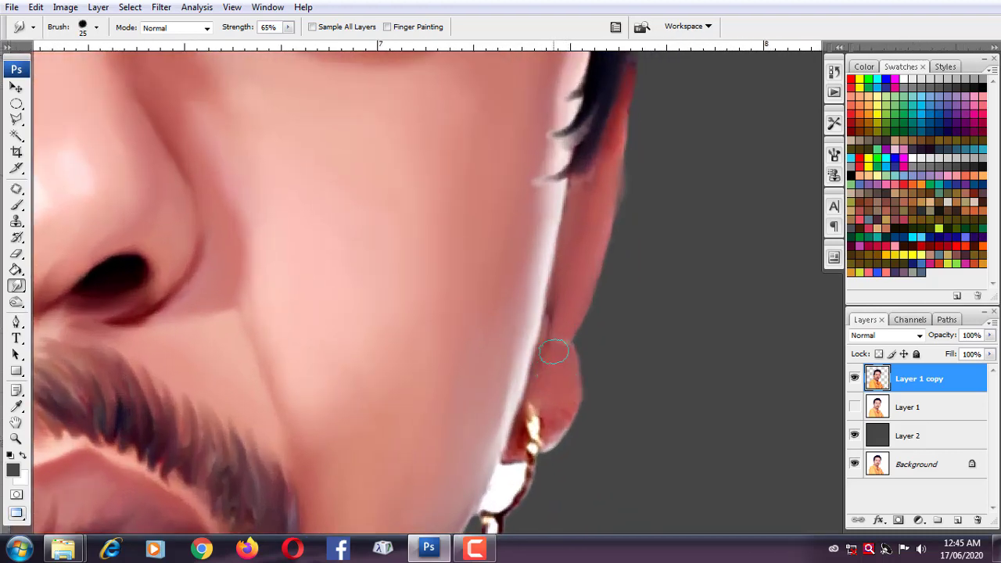
{"action": "scroll", "coordinate": [613, 313], "scroll_direction": "down", "scroll_amount": 3}
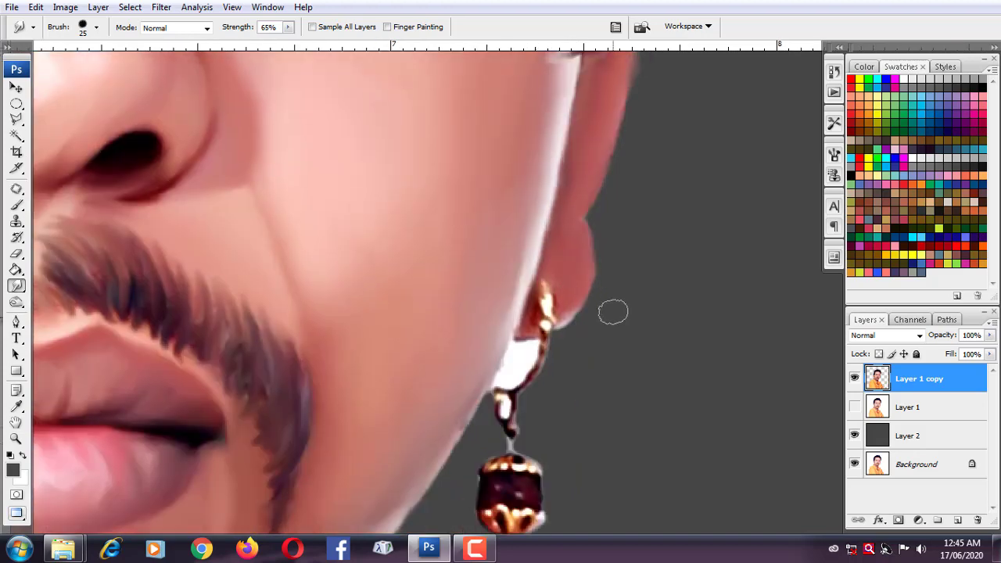
Outline the earring hook with a Pen path and make it a selection with 2 px feather.
{"action": "left_click", "coordinate": [16, 322]}
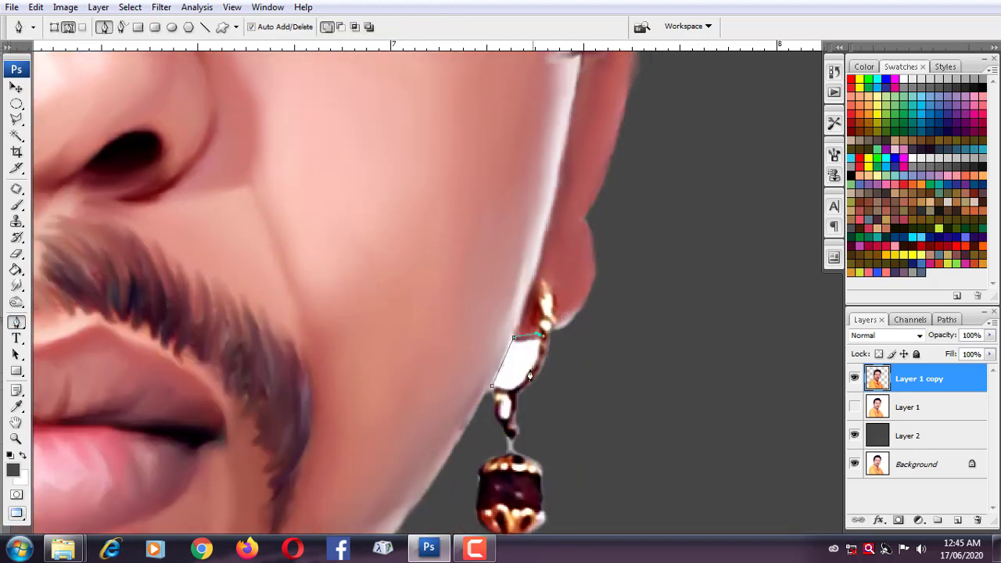
{"action": "right_click", "coordinate": [493, 391]}
{"action": "left_click", "coordinate": [548, 446]}
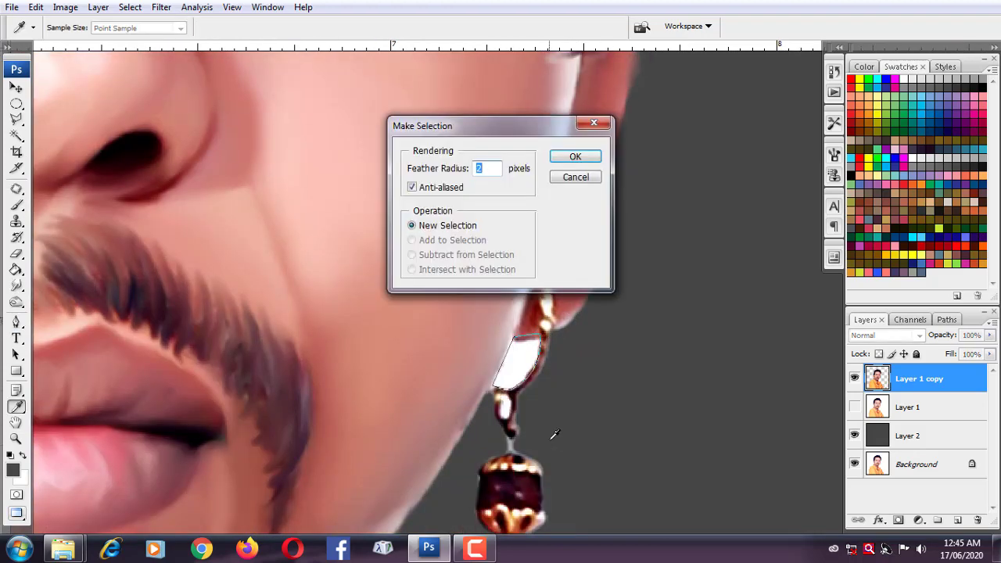
{"action": "key", "text": "Return"}
{"action": "scroll", "coordinate": [488, 426], "scroll_direction": "up", "scroll_amount": 1}
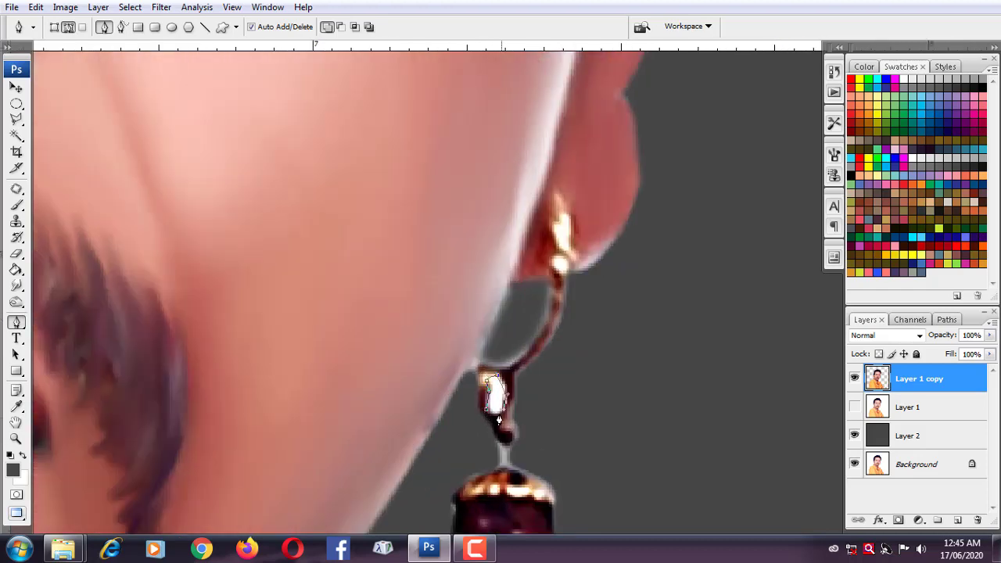
{"action": "right_click", "coordinate": [499, 420]}
{"action": "left_click", "coordinate": [521, 316]}
{"action": "key", "text": "Return"}
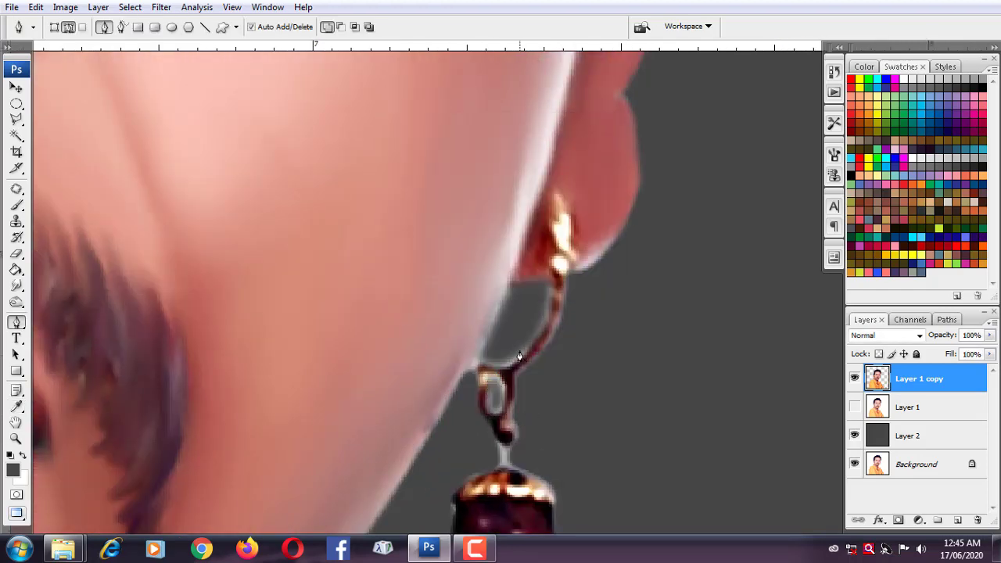
Smudge the earring hook near the ear to reshape its loop.
{"action": "key", "text": "r"}
{"action": "mouse_move", "coordinate": [559, 234]}
{"action": "left_mouse_down"}
{"action": "mouse_move", "coordinate": [549, 306]}
{"action": "mouse_move", "coordinate": [514, 367]}
{"action": "left_mouse_up"}
{"action": "left_click_drag", "start_coordinate": [507, 403], "coordinate": [503, 442]}
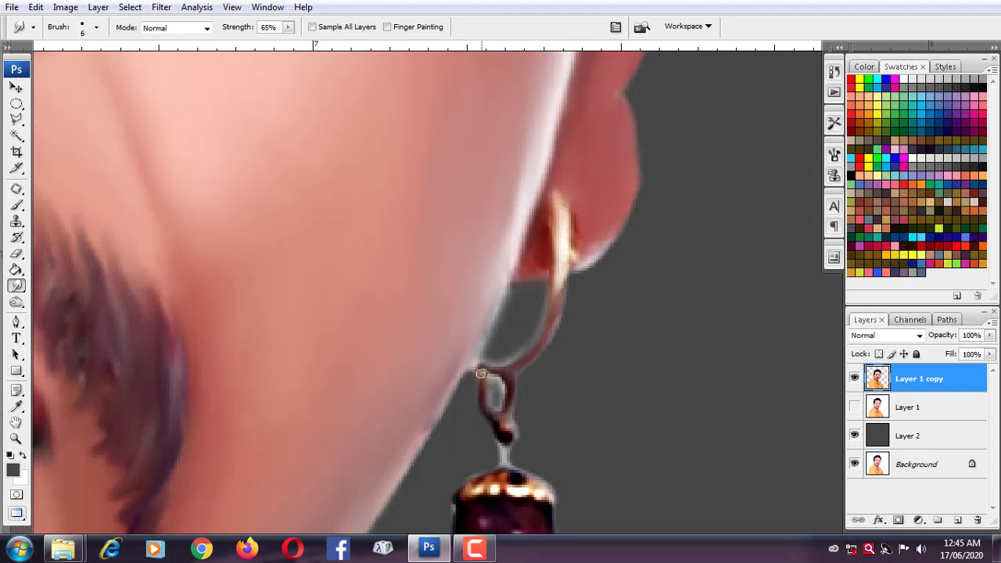
{"action": "mouse_move", "coordinate": [535, 251]}
{"action": "left_mouse_down"}
{"action": "mouse_move", "coordinate": [579, 250]}
{"action": "mouse_move", "coordinate": [635, 149]}
{"action": "left_mouse_up"}
{"action": "scroll", "coordinate": [551, 298], "scroll_direction": "down", "scroll_amount": 5}
{"action": "scroll", "coordinate": [550, 298], "scroll_direction": "up", "scroll_amount": 3}
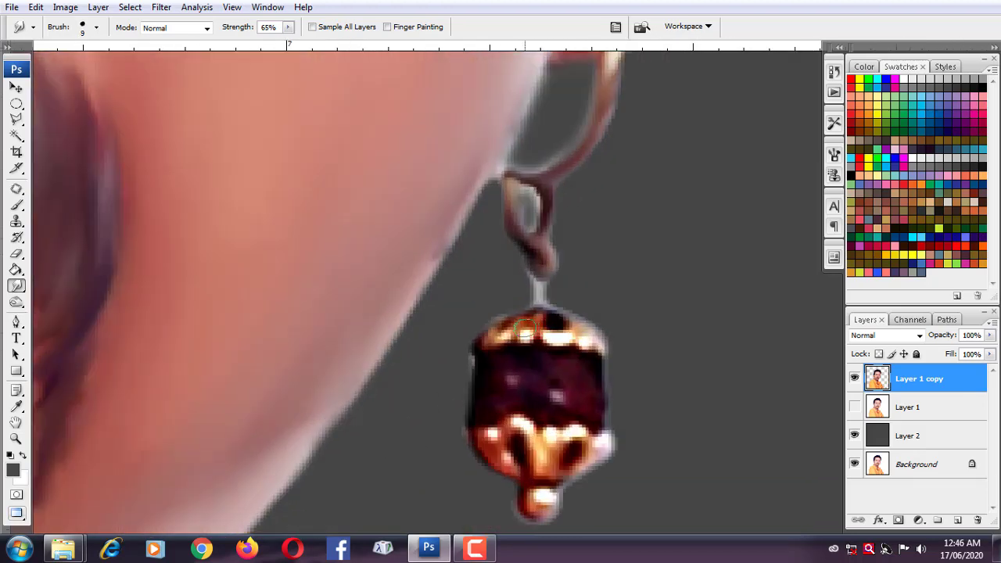
Smooth the bulb's top edges and smear its lower orange petals.
{"action": "mouse_move", "coordinate": [539, 319]}
{"action": "left_mouse_down"}
{"action": "mouse_move", "coordinate": [470, 352]}
{"action": "mouse_move", "coordinate": [557, 348]}
{"action": "left_mouse_up"}
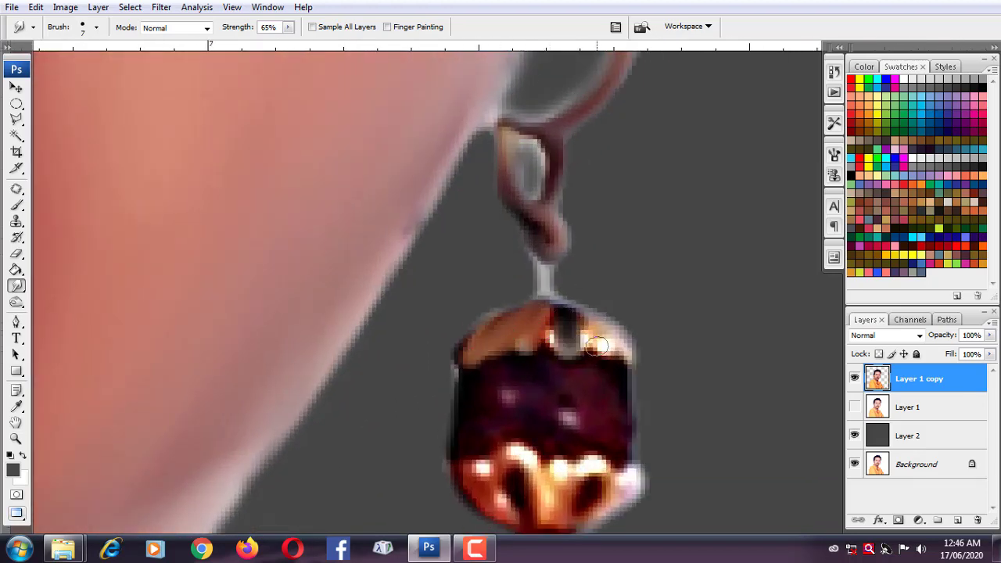
{"action": "mouse_move", "coordinate": [598, 322]}
{"action": "left_mouse_down"}
{"action": "mouse_move", "coordinate": [632, 401]}
{"action": "mouse_move", "coordinate": [563, 399]}
{"action": "mouse_move", "coordinate": [539, 362]}
{"action": "mouse_move", "coordinate": [480, 434]}
{"action": "mouse_move", "coordinate": [506, 398]}
{"action": "mouse_move", "coordinate": [535, 261]}
{"action": "mouse_move", "coordinate": [586, 356]}
{"action": "mouse_move", "coordinate": [547, 328]}
{"action": "left_mouse_up"}
{"action": "key", "text": "bracketright"}
{"action": "left_click_drag", "start_coordinate": [539, 364], "coordinate": [509, 338]}
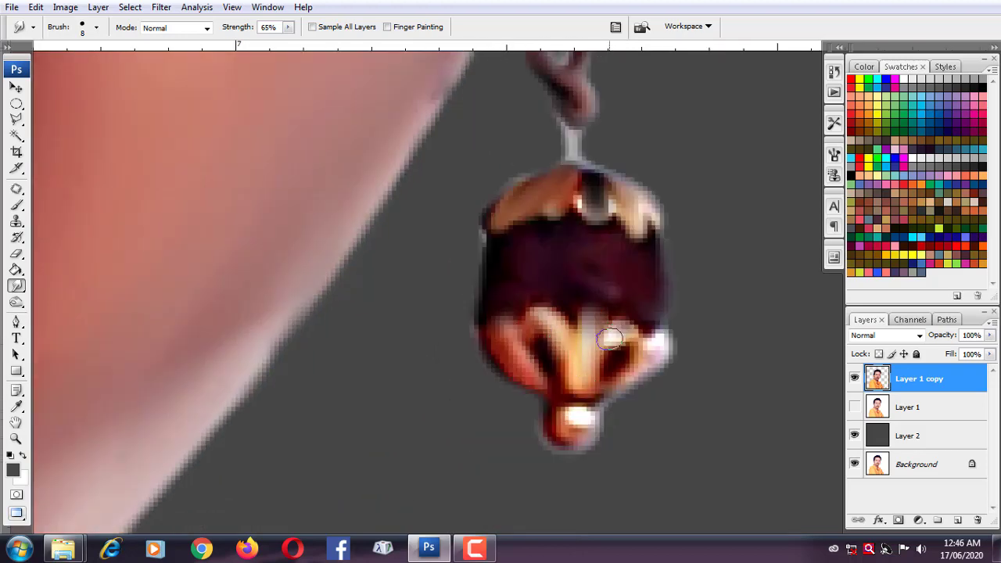
{"action": "scroll", "coordinate": [603, 397], "scroll_direction": "down", "scroll_amount": 1}
{"action": "scroll", "coordinate": [579, 383], "scroll_direction": "down", "scroll_amount": 1}
With a smaller smudge brush, pull the eyebrow's tail and middle into dark hair strands.
{"action": "scroll", "coordinate": [550, 354], "scroll_direction": "down", "scroll_amount": 2}
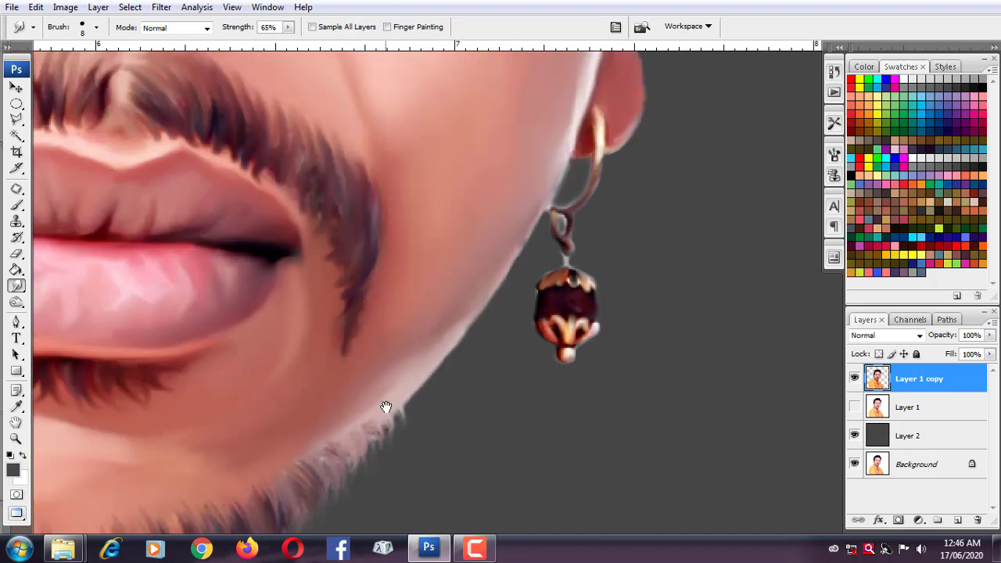
{"action": "scroll", "coordinate": [292, 252], "scroll_direction": "up", "scroll_amount": 1}
{"action": "scroll", "coordinate": [293, 253], "scroll_direction": "down", "scroll_amount": 2}
{"action": "scroll", "coordinate": [461, 338], "scroll_direction": "up", "scroll_amount": 1}
{"action": "scroll", "coordinate": [461, 338], "scroll_direction": "up", "scroll_amount": 1}
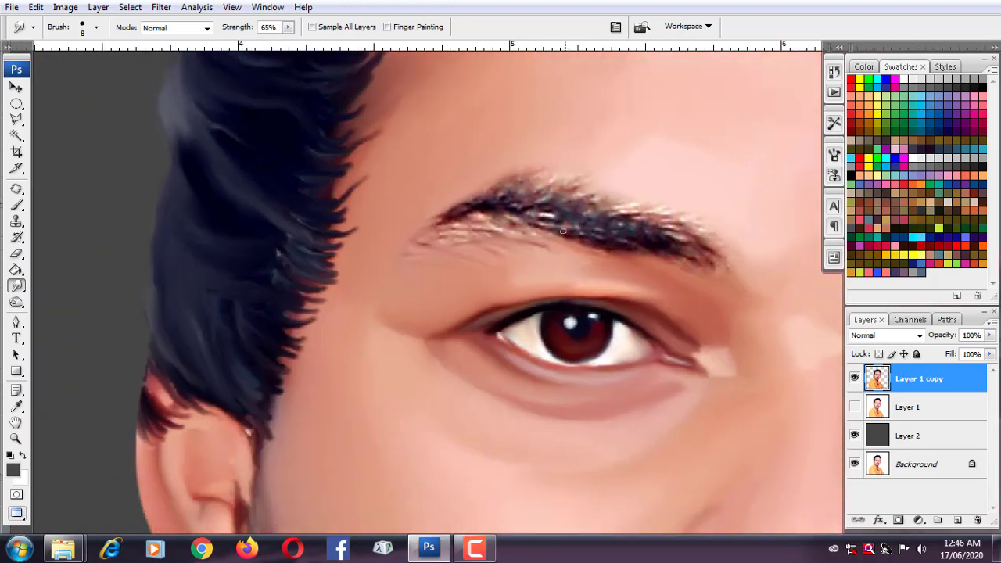
{"action": "scroll", "coordinate": [446, 243], "scroll_direction": "up", "scroll_amount": 1}
{"action": "key", "text": "bracketleft"}
{"action": "left_click_drag", "start_coordinate": [717, 260], "coordinate": [806, 304]}
{"action": "scroll", "coordinate": [782, 301], "scroll_direction": "right", "scroll_amount": 2}
{"action": "left_click_drag", "start_coordinate": [667, 263], "coordinate": [697, 283]}
{"action": "mouse_move", "coordinate": [568, 225]}
{"action": "left_mouse_down"}
{"action": "mouse_move", "coordinate": [665, 260]}
{"action": "mouse_move", "coordinate": [629, 261]}
{"action": "mouse_move", "coordinate": [618, 288]}
{"action": "left_mouse_up"}
{"action": "left_click_drag", "start_coordinate": [532, 240], "coordinate": [579, 279]}
Turn the light streaks along the eyebrow's top edge into dark upward strands.
{"action": "mouse_move", "coordinate": [454, 227]}
{"action": "left_mouse_down"}
{"action": "mouse_move", "coordinate": [498, 244]}
{"action": "mouse_move", "coordinate": [604, 239]}
{"action": "left_mouse_up"}
{"action": "mouse_move", "coordinate": [547, 212]}
{"action": "left_mouse_down"}
{"action": "mouse_move", "coordinate": [682, 249]}
{"action": "mouse_move", "coordinate": [677, 240]}
{"action": "left_mouse_up"}
{"action": "mouse_move", "coordinate": [611, 216]}
{"action": "left_mouse_down"}
{"action": "mouse_move", "coordinate": [649, 212]}
{"action": "mouse_move", "coordinate": [551, 205]}
{"action": "mouse_move", "coordinate": [600, 198]}
{"action": "left_mouse_up"}
{"action": "mouse_move", "coordinate": [512, 209]}
{"action": "left_mouse_down"}
{"action": "mouse_move", "coordinate": [583, 192]}
{"action": "mouse_move", "coordinate": [550, 181]}
{"action": "left_mouse_up"}
{"action": "mouse_move", "coordinate": [479, 195]}
{"action": "left_mouse_down"}
{"action": "mouse_move", "coordinate": [540, 177]}
{"action": "mouse_move", "coordinate": [507, 169]}
{"action": "left_mouse_up"}
{"action": "mouse_move", "coordinate": [435, 184]}
{"action": "left_mouse_down"}
{"action": "mouse_move", "coordinate": [485, 156]}
{"action": "mouse_move", "coordinate": [462, 150]}
{"action": "mouse_move", "coordinate": [520, 222]}
{"action": "mouse_move", "coordinate": [510, 214]}
{"action": "left_mouse_up"}
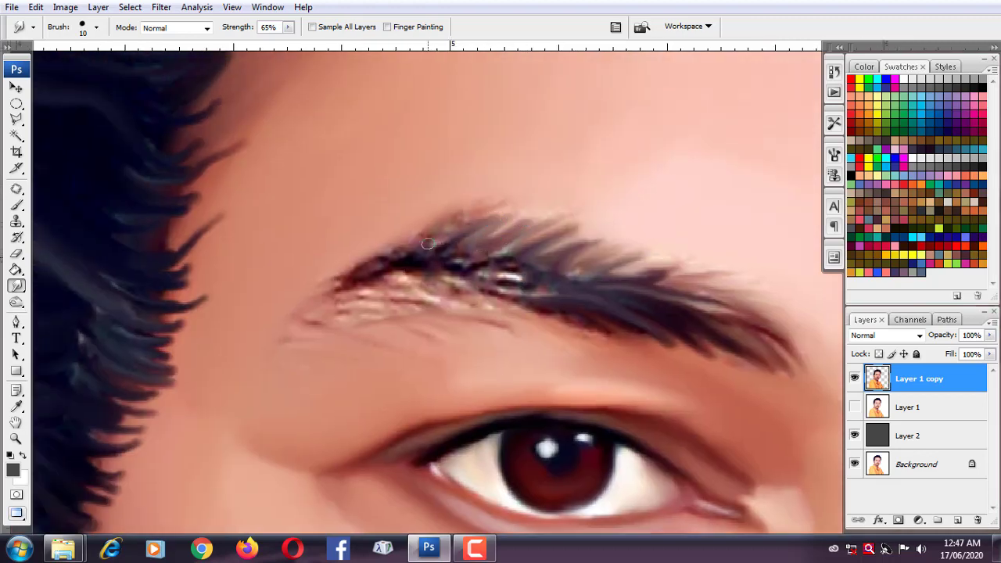
{"action": "left_click_drag", "start_coordinate": [438, 244], "coordinate": [482, 215]}
Pull the eyebrow's dark inner end down-left, covering the highlight streaks beneath it.
{"action": "key", "text": "bracketleft"}
{"action": "key", "text": "bracketleft"}
{"action": "key", "text": "bracketright"}
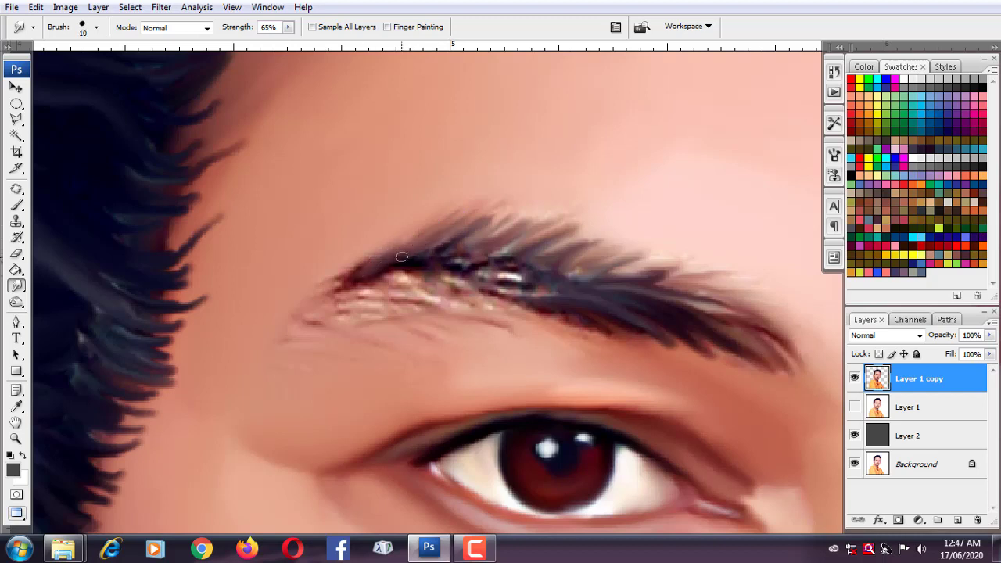
{"action": "left_click_drag", "start_coordinate": [398, 258], "coordinate": [302, 301]}
{"action": "mouse_move", "coordinate": [403, 264]}
{"action": "left_mouse_down"}
{"action": "mouse_move", "coordinate": [510, 252]}
{"action": "mouse_move", "coordinate": [559, 278]}
{"action": "mouse_move", "coordinate": [438, 271]}
{"action": "mouse_move", "coordinate": [517, 299]}
{"action": "mouse_move", "coordinate": [344, 299]}
{"action": "mouse_move", "coordinate": [449, 307]}
{"action": "mouse_move", "coordinate": [397, 281]}
{"action": "mouse_move", "coordinate": [346, 313]}
{"action": "mouse_move", "coordinate": [370, 315]}
{"action": "left_mouse_up"}
{"action": "key", "text": "bracketright"}
{"action": "key", "text": "bracketright"}
{"action": "key", "text": "bracketright"}
{"action": "mouse_move", "coordinate": [286, 323]}
{"action": "left_mouse_down"}
{"action": "mouse_move", "coordinate": [496, 275]}
{"action": "mouse_move", "coordinate": [313, 331]}
{"action": "left_mouse_up"}
{"action": "key", "text": "bracketright"}
Darken the remaining brow highlights and extend the eyebrow's tail and inner end.
{"action": "scroll", "coordinate": [454, 263], "scroll_direction": "right", "scroll_amount": 2}
{"action": "left_click_drag", "start_coordinate": [454, 264], "coordinate": [498, 269]}
{"action": "key", "text": "bracketleft"}
{"action": "key", "text": "bracketleft"}
{"action": "mouse_move", "coordinate": [575, 264]}
{"action": "left_mouse_down"}
{"action": "mouse_move", "coordinate": [628, 276]}
{"action": "mouse_move", "coordinate": [393, 331]}
{"action": "left_mouse_up"}
{"action": "mouse_move", "coordinate": [461, 304]}
{"action": "left_mouse_down"}
{"action": "mouse_move", "coordinate": [553, 295]}
{"action": "mouse_move", "coordinate": [457, 282]}
{"action": "mouse_move", "coordinate": [600, 273]}
{"action": "mouse_move", "coordinate": [605, 263]}
{"action": "mouse_move", "coordinate": [726, 284]}
{"action": "mouse_move", "coordinate": [743, 250]}
{"action": "mouse_move", "coordinate": [718, 236]}
{"action": "left_mouse_up"}
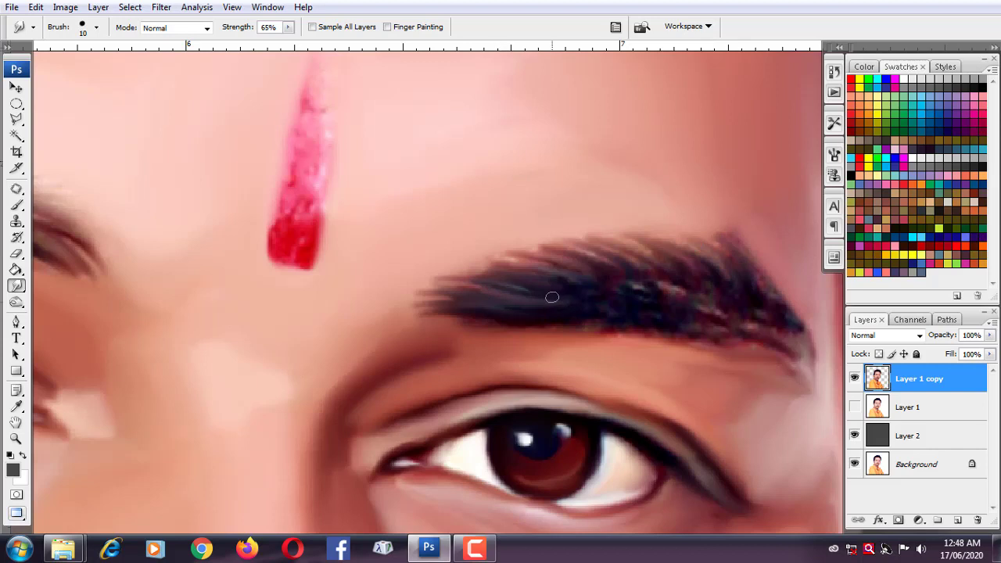
At 75% smudge strength, soften the eyebrow's lower edge and thicken its outer tail.
{"action": "left_click_drag", "start_coordinate": [551, 298], "coordinate": [598, 285]}
{"action": "left_click_drag", "start_coordinate": [291, 27], "coordinate": [298, 45]}
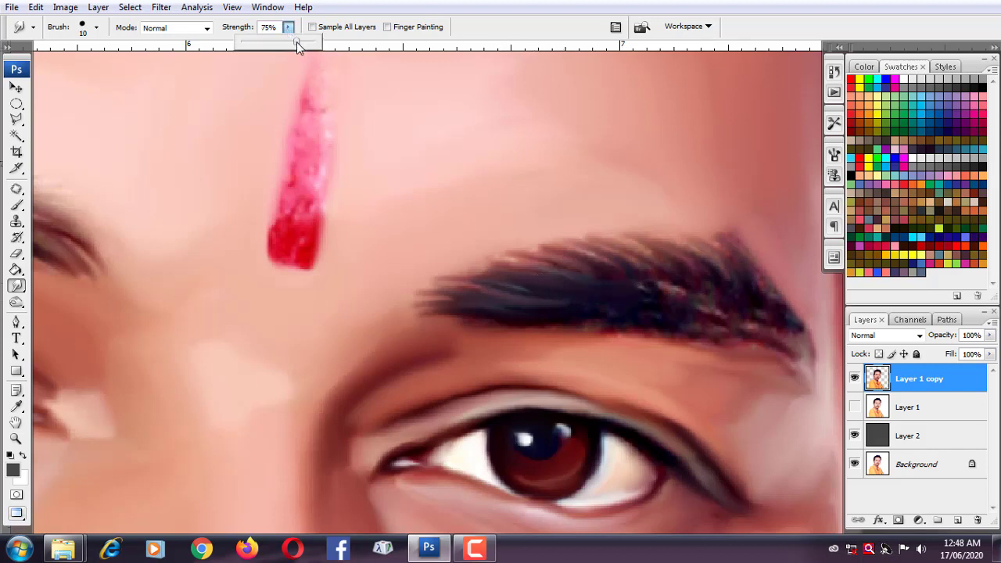
{"action": "mouse_move", "coordinate": [530, 334]}
{"action": "left_mouse_down"}
{"action": "mouse_move", "coordinate": [607, 329]}
{"action": "mouse_move", "coordinate": [646, 349]}
{"action": "mouse_move", "coordinate": [657, 306]}
{"action": "mouse_move", "coordinate": [648, 284]}
{"action": "mouse_move", "coordinate": [723, 287]}
{"action": "mouse_move", "coordinate": [727, 269]}
{"action": "mouse_move", "coordinate": [785, 319]}
{"action": "left_mouse_up"}
{"action": "left_click_drag", "start_coordinate": [715, 302], "coordinate": [700, 297]}
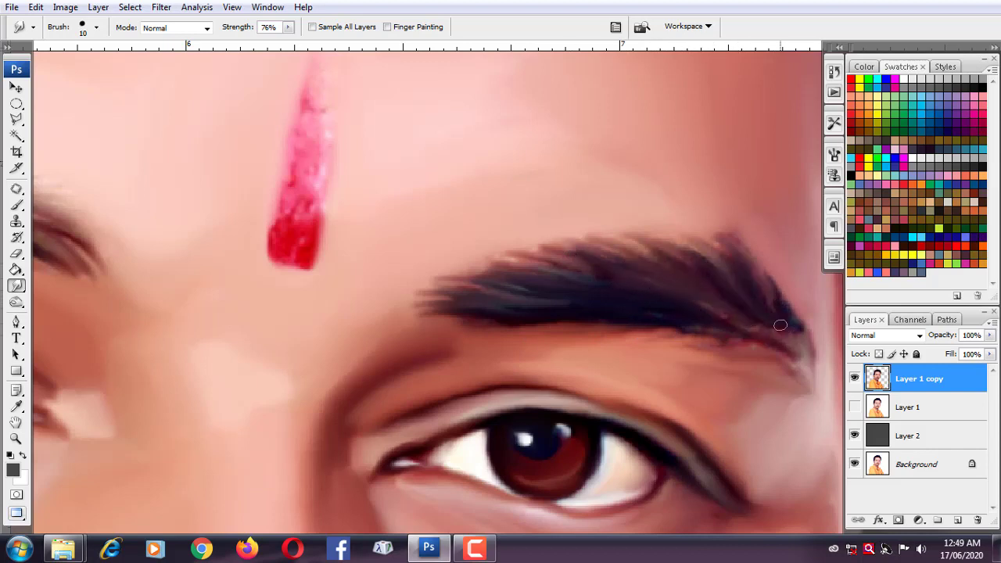
{"action": "mouse_move", "coordinate": [780, 325]}
{"action": "left_mouse_down"}
{"action": "mouse_move", "coordinate": [794, 324]}
{"action": "mouse_move", "coordinate": [805, 342]}
{"action": "mouse_move", "coordinate": [778, 347]}
{"action": "mouse_move", "coordinate": [682, 319]}
{"action": "mouse_move", "coordinate": [656, 330]}
{"action": "mouse_move", "coordinate": [780, 346]}
{"action": "mouse_move", "coordinate": [798, 335]}
{"action": "mouse_move", "coordinate": [799, 355]}
{"action": "left_mouse_up"}
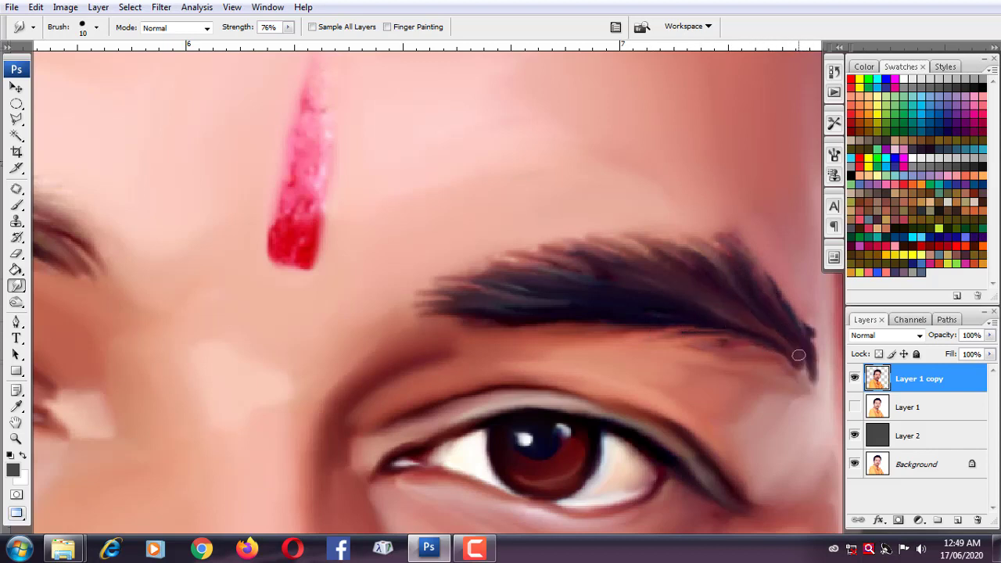
{"action": "left_click_drag", "start_coordinate": [766, 276], "coordinate": [818, 334]}
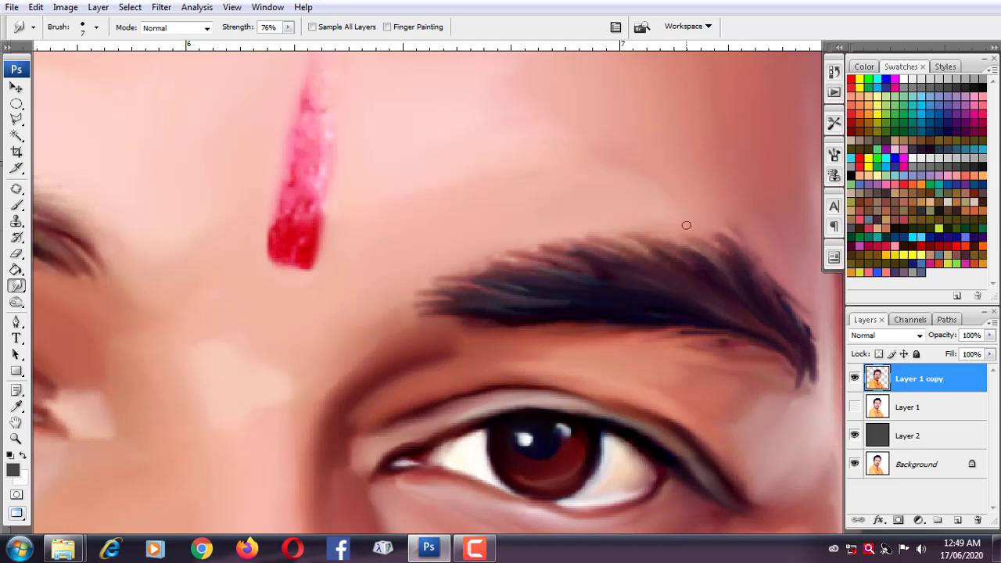
Blend the eyebrow's upper edge into the skin and feather its hair tips.
{"action": "left_click_drag", "start_coordinate": [686, 225], "coordinate": [730, 280]}
{"action": "left_click_drag", "start_coordinate": [632, 244], "coordinate": [699, 276]}
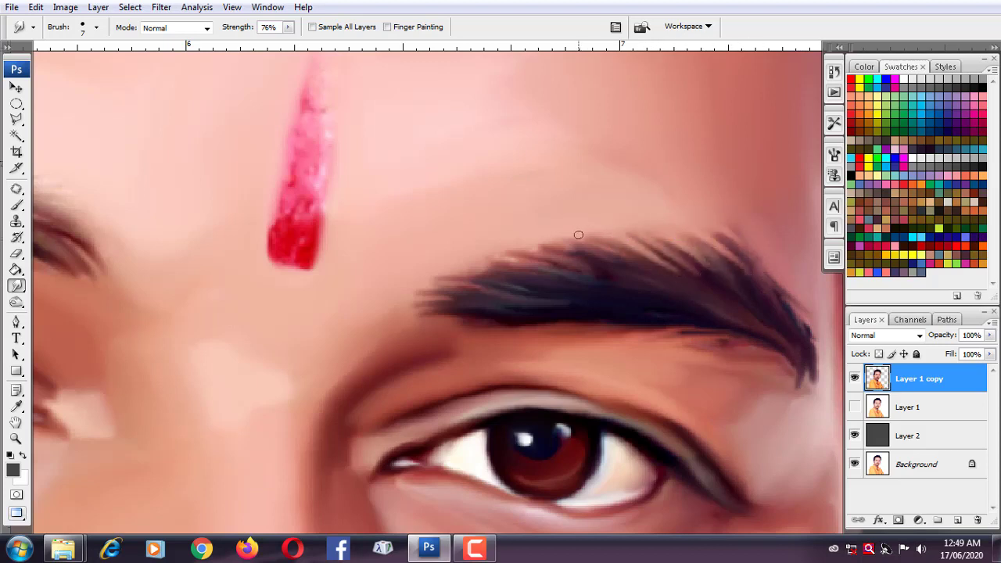
{"action": "left_click_drag", "start_coordinate": [578, 234], "coordinate": [640, 266]}
{"action": "mouse_move", "coordinate": [542, 236]}
{"action": "left_mouse_down"}
{"action": "mouse_move", "coordinate": [632, 268]}
{"action": "mouse_move", "coordinate": [611, 273]}
{"action": "left_mouse_up"}
{"action": "mouse_move", "coordinate": [489, 266]}
{"action": "left_mouse_down"}
{"action": "mouse_move", "coordinate": [535, 283]}
{"action": "mouse_move", "coordinate": [621, 283]}
{"action": "left_mouse_up"}
Feather the upper eyebrow hairs up-left into the forehead.
{"action": "mouse_move", "coordinate": [736, 279]}
{"action": "left_mouse_down"}
{"action": "mouse_move", "coordinate": [697, 270]}
{"action": "mouse_move", "coordinate": [649, 234]}
{"action": "left_mouse_up"}
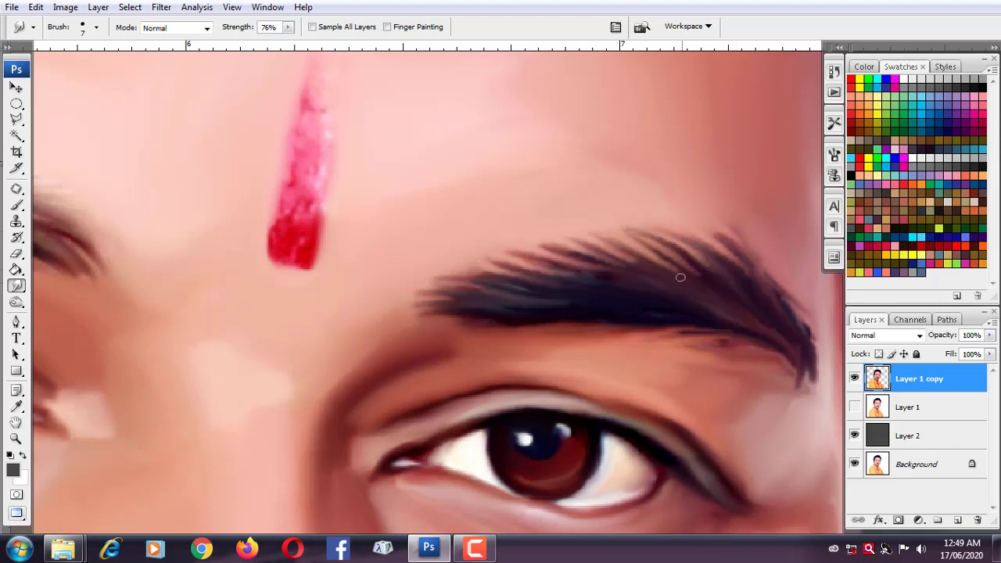
{"action": "left_click_drag", "start_coordinate": [677, 276], "coordinate": [631, 259]}
{"action": "mouse_move", "coordinate": [683, 286]}
{"action": "left_mouse_down"}
{"action": "mouse_move", "coordinate": [606, 231]}
{"action": "mouse_move", "coordinate": [590, 238]}
{"action": "left_mouse_up"}
{"action": "left_click_drag", "start_coordinate": [646, 279], "coordinate": [576, 241]}
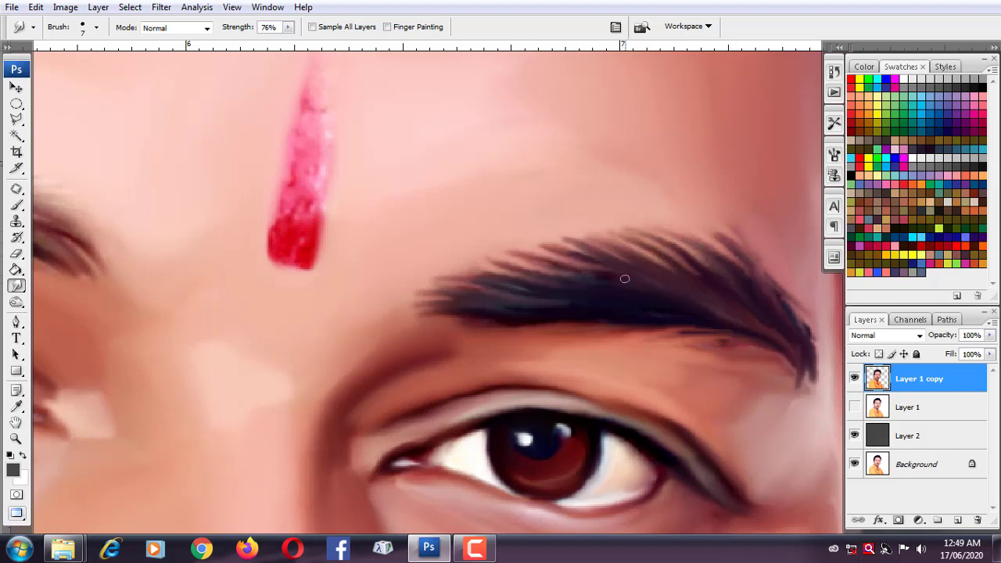
{"action": "mouse_move", "coordinate": [622, 280]}
{"action": "left_mouse_down"}
{"action": "mouse_move", "coordinate": [509, 256]}
{"action": "mouse_move", "coordinate": [540, 266]}
{"action": "left_mouse_up"}
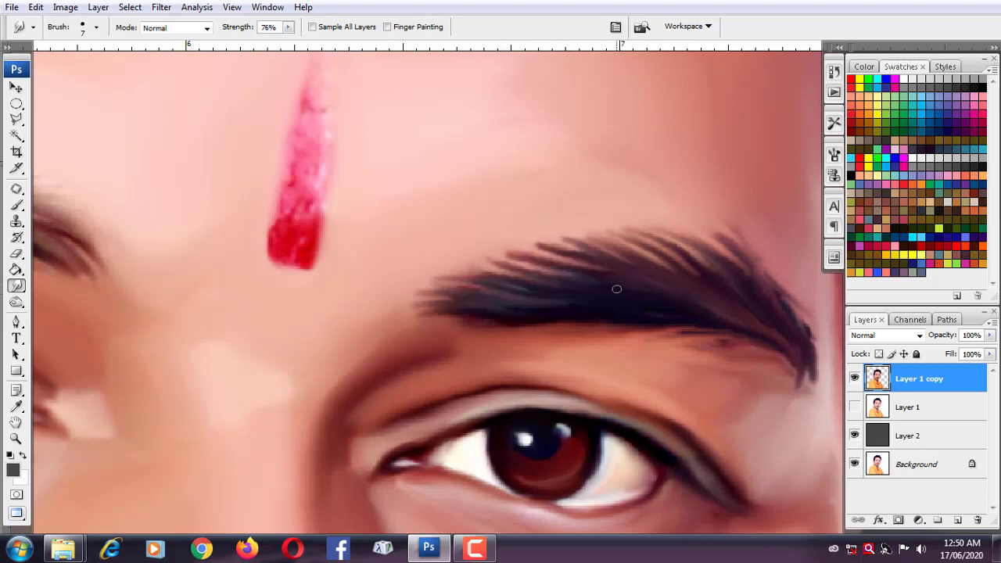
At 60% strength, pull inner and upper hairs into wispy strokes and smooth the reddish patch below.
{"action": "key", "text": "ctrl+plus"}
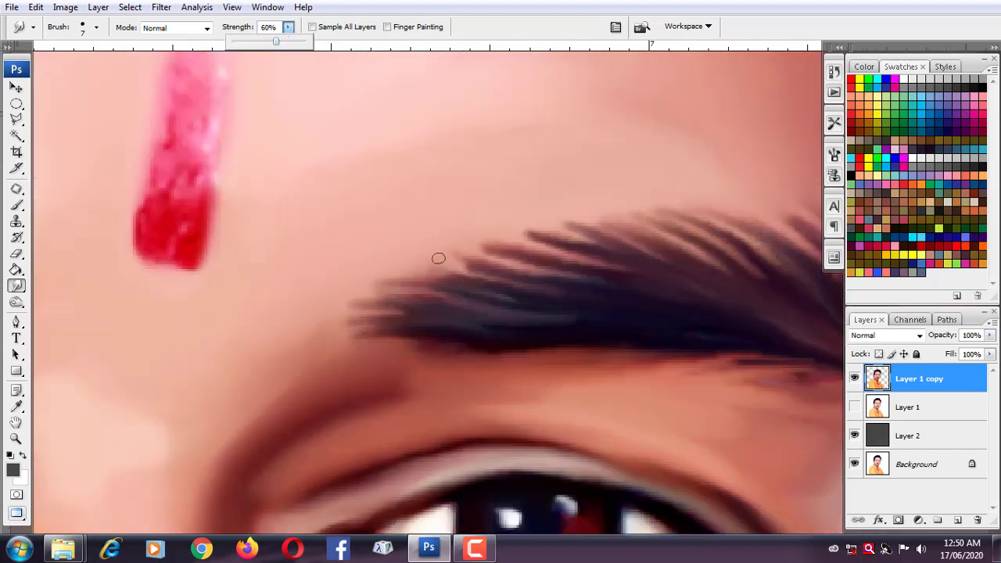
{"action": "left_click_drag", "start_coordinate": [438, 258], "coordinate": [431, 253]}
{"action": "left_click_drag", "start_coordinate": [509, 249], "coordinate": [420, 240]}
{"action": "left_click_drag", "start_coordinate": [575, 252], "coordinate": [493, 230]}
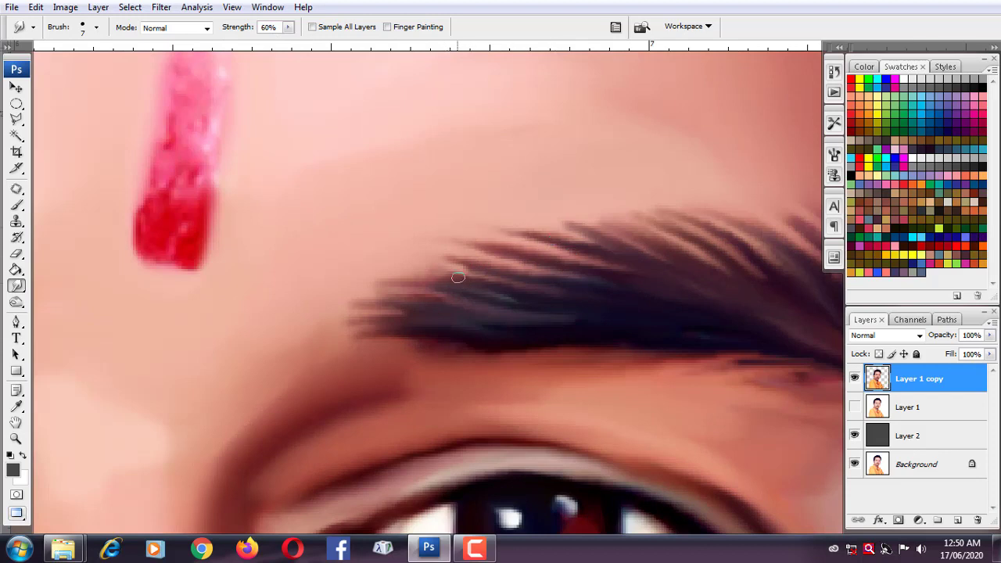
{"action": "left_click_drag", "start_coordinate": [384, 358], "coordinate": [251, 364]}
{"action": "left_click_drag", "start_coordinate": [617, 356], "coordinate": [519, 275]}
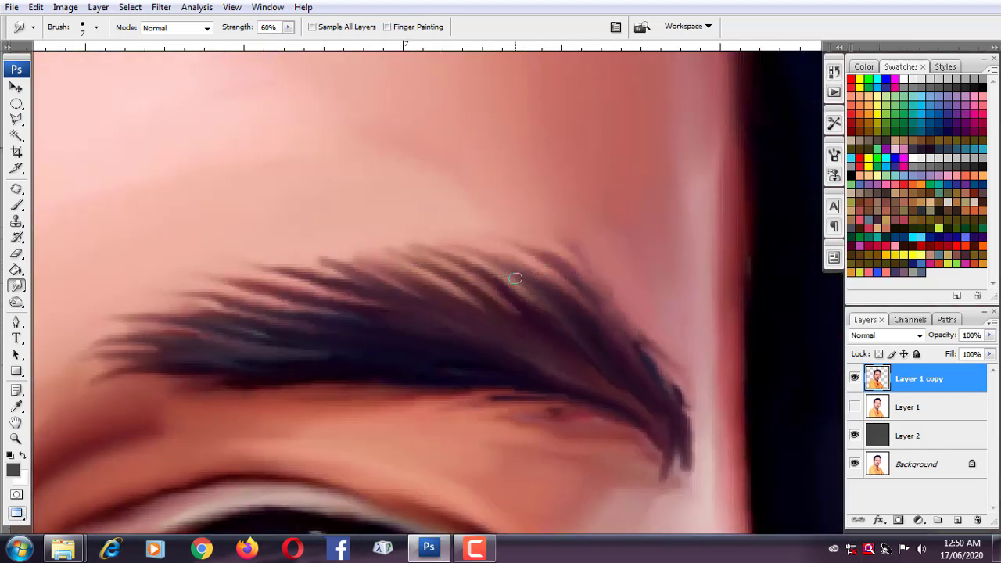
{"action": "left_click_drag", "start_coordinate": [563, 319], "coordinate": [443, 267]}
{"action": "left_click_drag", "start_coordinate": [501, 413], "coordinate": [592, 418]}
Check the whole portrait, then zoom onto the mustache and pull a hair upward into a fine strand.
{"action": "scroll", "coordinate": [593, 418], "scroll_direction": "down", "scroll_amount": 5}
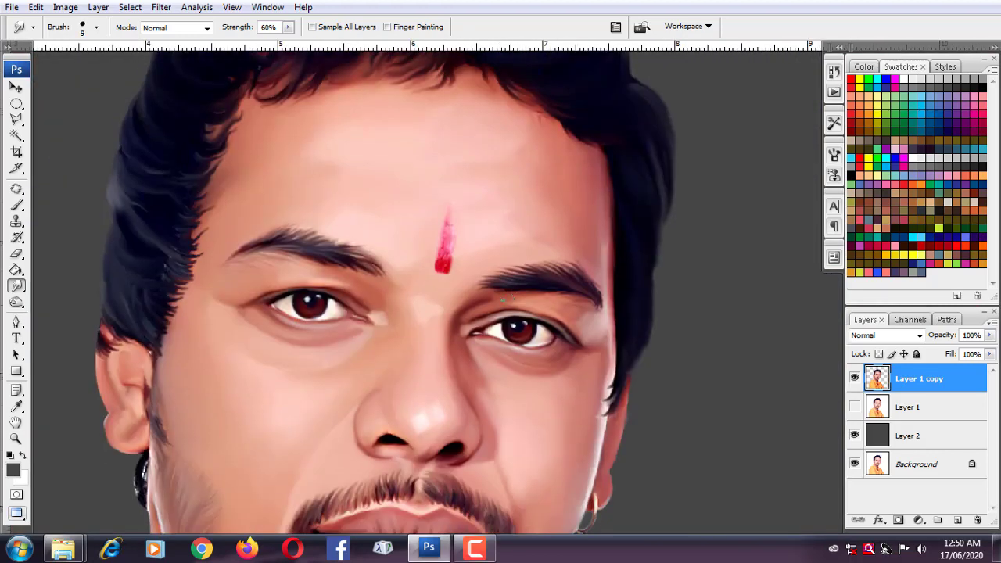
{"action": "scroll", "coordinate": [386, 277], "scroll_direction": "down", "scroll_amount": 5}
{"action": "scroll", "coordinate": [478, 377], "scroll_direction": "up", "scroll_amount": 3}
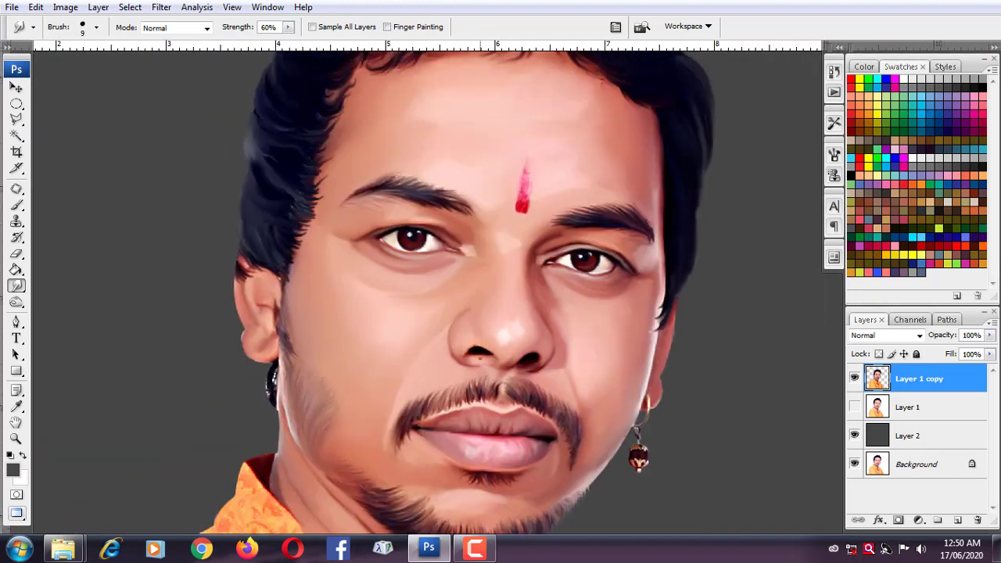
{"action": "scroll", "coordinate": [480, 357], "scroll_direction": "down", "scroll_amount": 5}
{"action": "scroll", "coordinate": [480, 254], "scroll_direction": "up", "scroll_amount": 4}
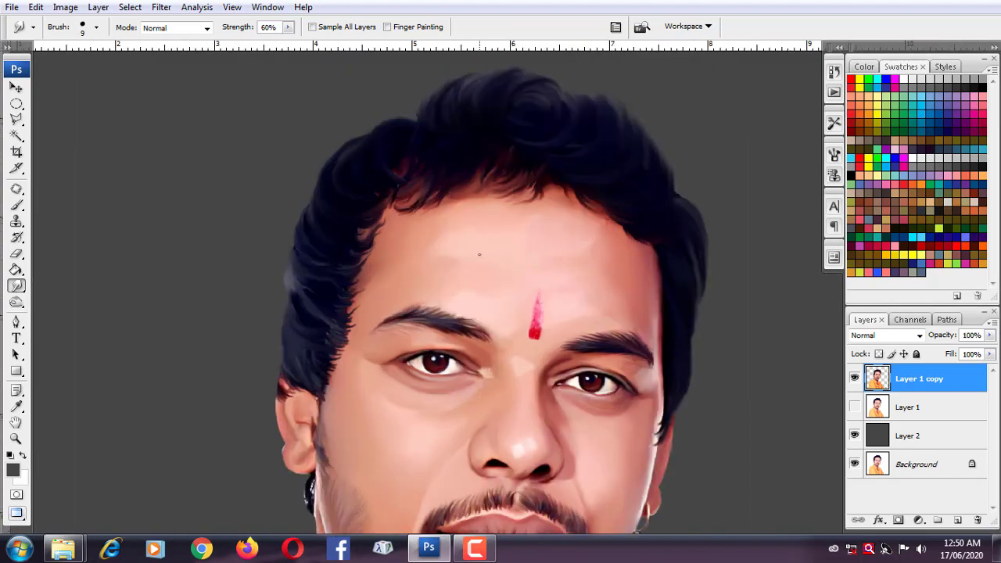
{"action": "scroll", "coordinate": [515, 377], "scroll_direction": "down", "scroll_amount": 5}
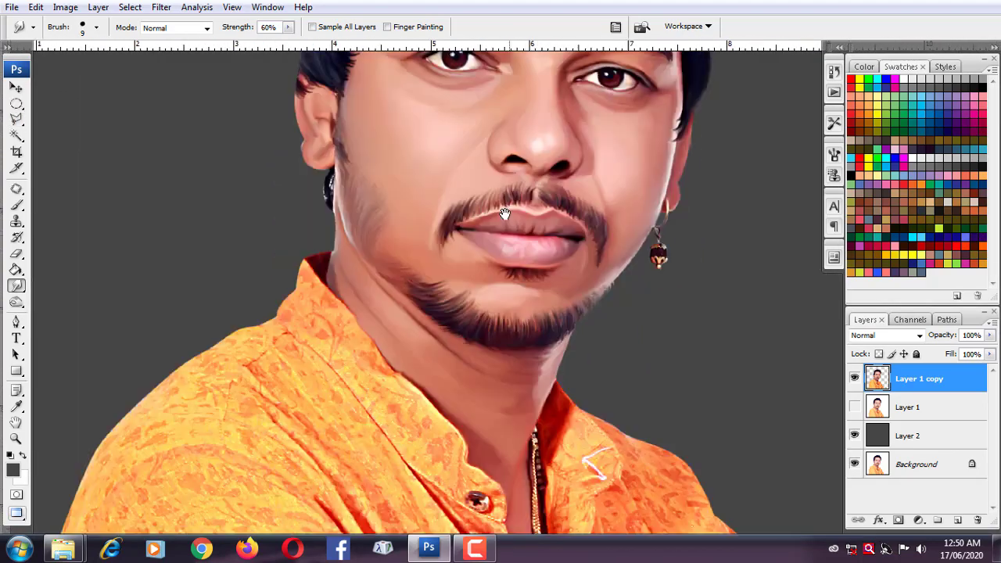
{"action": "scroll", "coordinate": [515, 377], "scroll_direction": "down", "scroll_amount": 3}
{"action": "scroll", "coordinate": [515, 377], "scroll_direction": "down", "scroll_amount": 3}
{"action": "scroll", "coordinate": [458, 412], "scroll_direction": "up", "scroll_amount": 10}
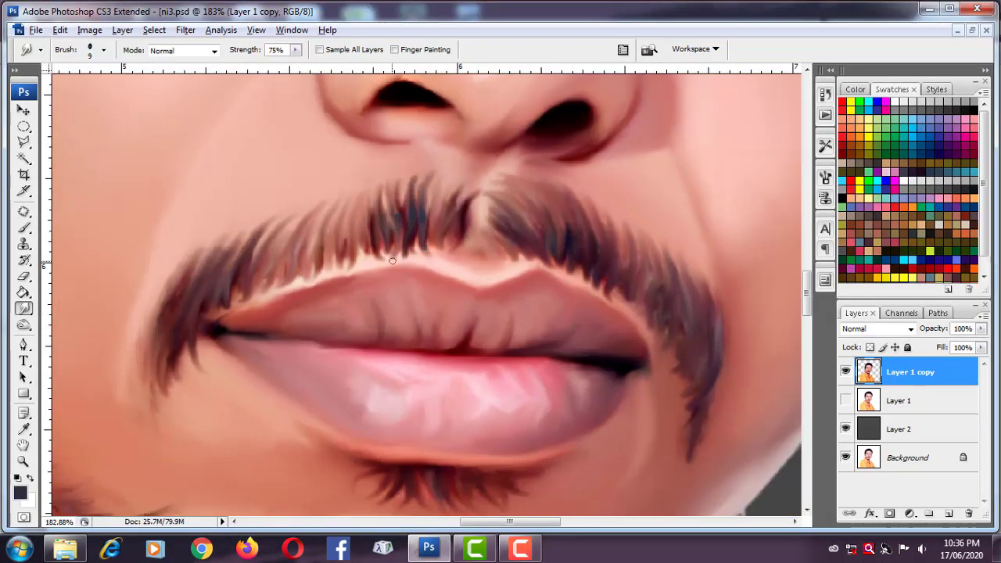
{"action": "left_click_drag", "start_coordinate": [395, 221], "coordinate": [395, 178]}
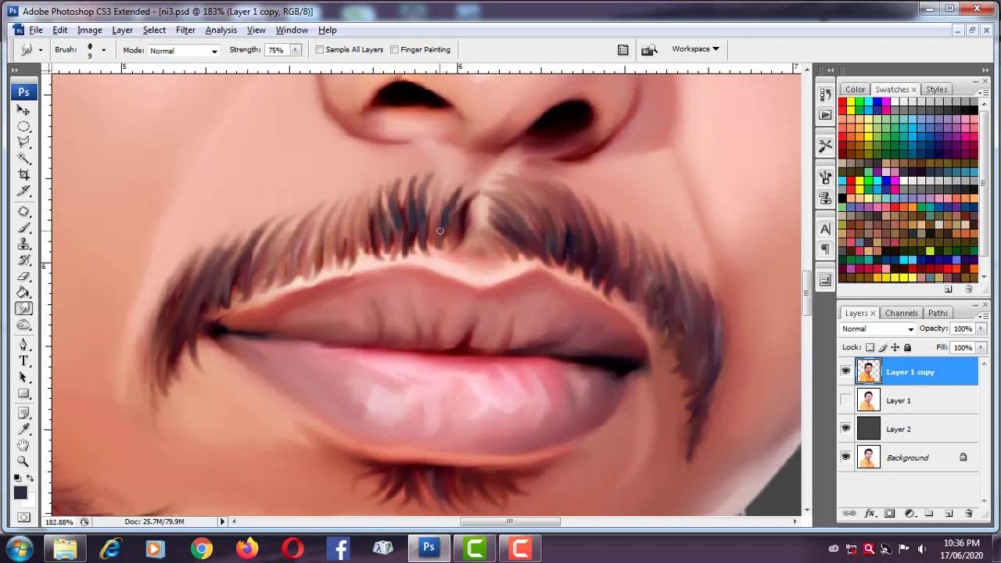
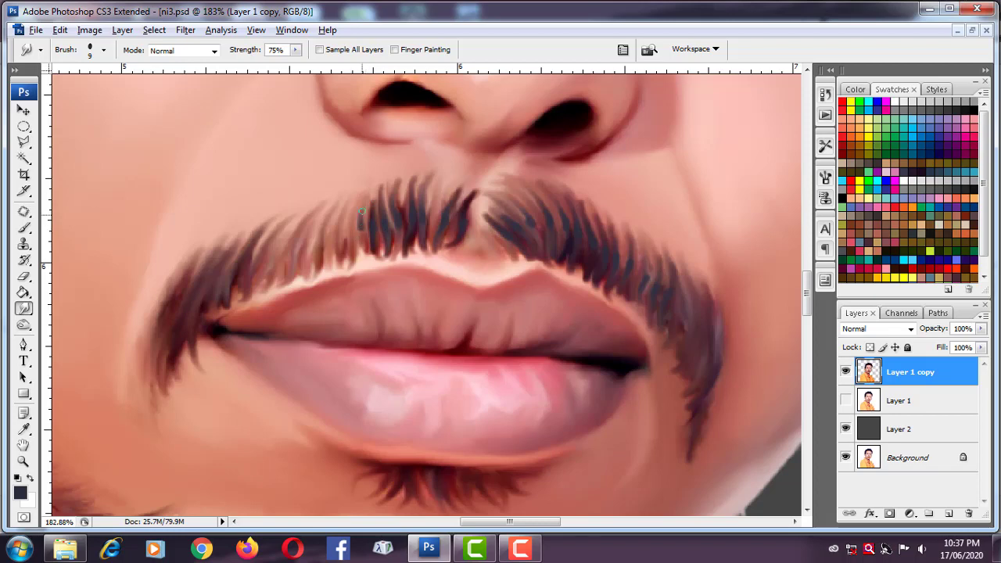
Smudge the first mustache hairs upward into finer strokes at 75% strength.
{"action": "mouse_move", "coordinate": [327, 247]}
{"action": "left_mouse_down"}
{"action": "mouse_move", "coordinate": [344, 204]}
{"action": "mouse_move", "coordinate": [327, 211]}
{"action": "left_mouse_up"}
{"action": "left_click_drag", "start_coordinate": [317, 269], "coordinate": [319, 239]}
{"action": "scroll", "coordinate": [317, 251], "scroll_direction": "up", "scroll_amount": 3}
{"action": "left_click_drag", "start_coordinate": [273, 262], "coordinate": [293, 170]}
{"action": "scroll", "coordinate": [293, 170], "scroll_direction": "down", "scroll_amount": 2}
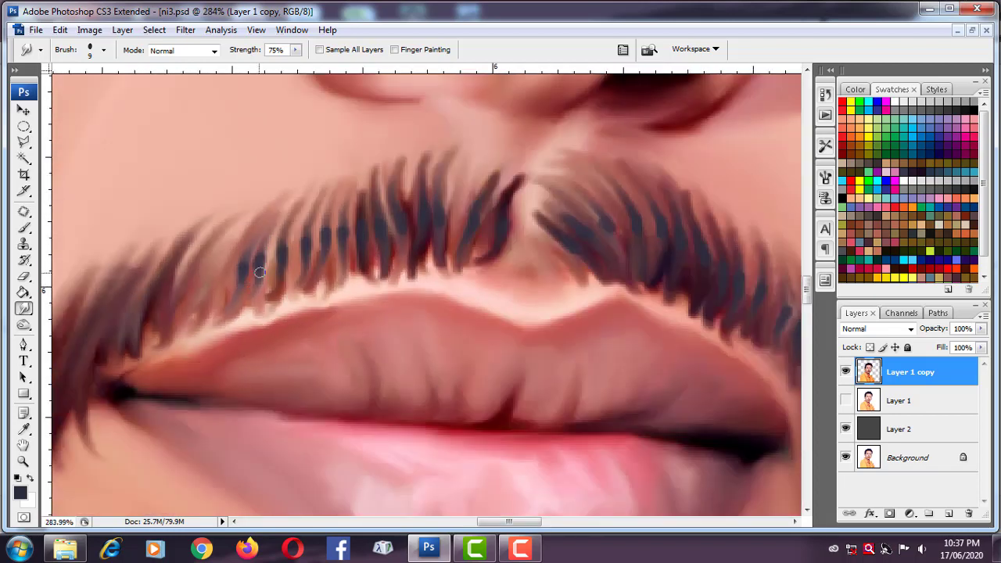
{"action": "scroll", "coordinate": [501, 250], "scroll_direction": "up", "scroll_amount": 2}
Stretch more mustache hairs upward into longer painted strokes across the lip.
{"action": "left_click_drag", "start_coordinate": [501, 266], "coordinate": [559, 176]}
{"action": "left_click_drag", "start_coordinate": [583, 231], "coordinate": [618, 156]}
{"action": "left_click_drag", "start_coordinate": [642, 207], "coordinate": [643, 154]}
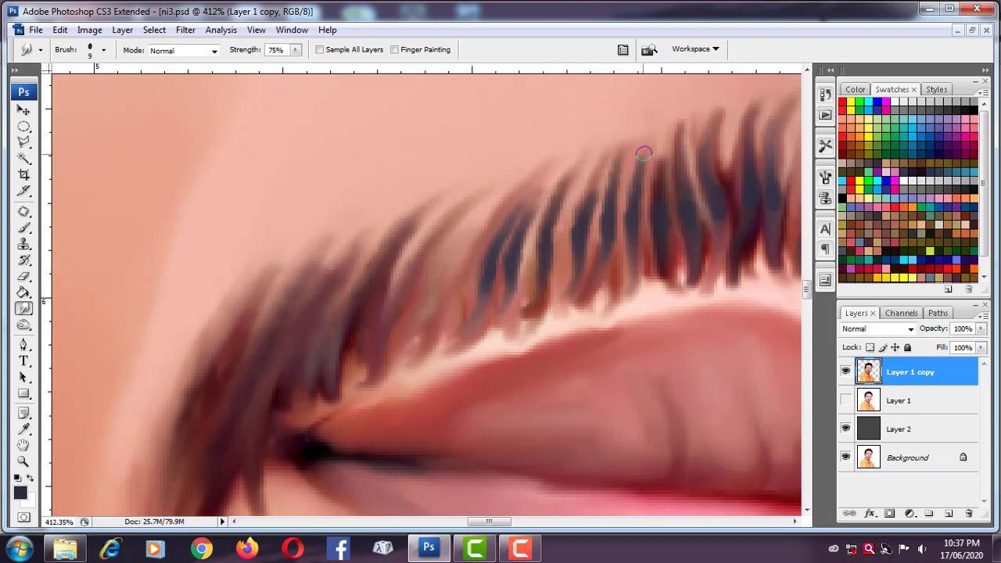
{"action": "left_click_drag", "start_coordinate": [348, 320], "coordinate": [407, 222]}
{"action": "left_click_drag", "start_coordinate": [340, 352], "coordinate": [372, 273]}
{"action": "left_click_drag", "start_coordinate": [395, 309], "coordinate": [446, 227]}
{"action": "left_click_drag", "start_coordinate": [392, 329], "coordinate": [481, 212]}
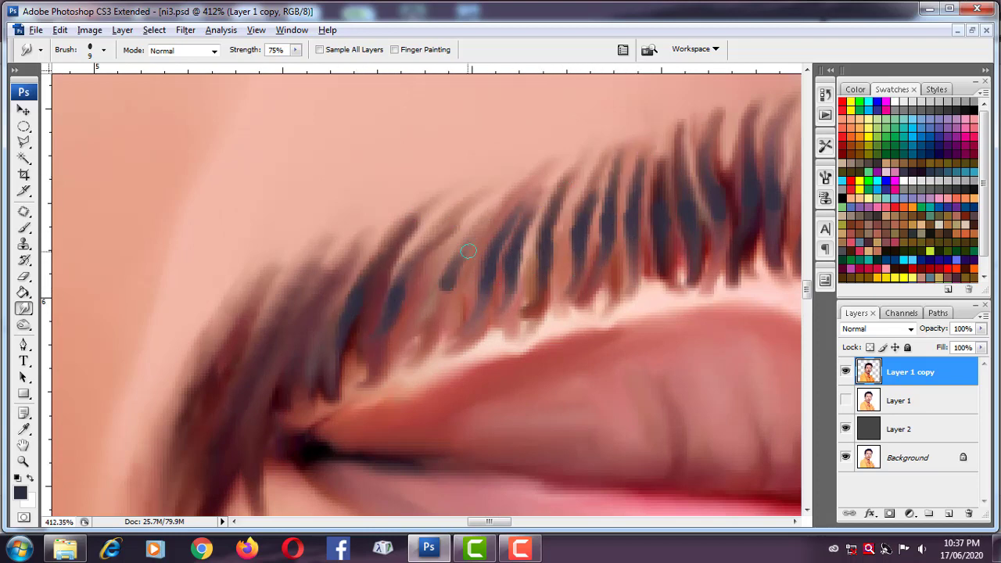
{"action": "left_click_drag", "start_coordinate": [422, 352], "coordinate": [450, 274]}
Pull the remaining hairs up, darken the mustache's left end, and brush white smoke beside the face.
{"action": "scroll", "coordinate": [285, 367], "scroll_direction": "down", "scroll_amount": 3}
{"action": "scroll", "coordinate": [517, 266], "scroll_direction": "up", "scroll_amount": 2}
{"action": "mouse_move", "coordinate": [520, 265]}
{"action": "left_mouse_down"}
{"action": "mouse_move", "coordinate": [540, 207]}
{"action": "mouse_move", "coordinate": [521, 223]}
{"action": "left_mouse_up"}
{"action": "left_click_drag", "start_coordinate": [497, 345], "coordinate": [496, 302]}
{"action": "scroll", "coordinate": [560, 251], "scroll_direction": "right", "scroll_amount": 5}
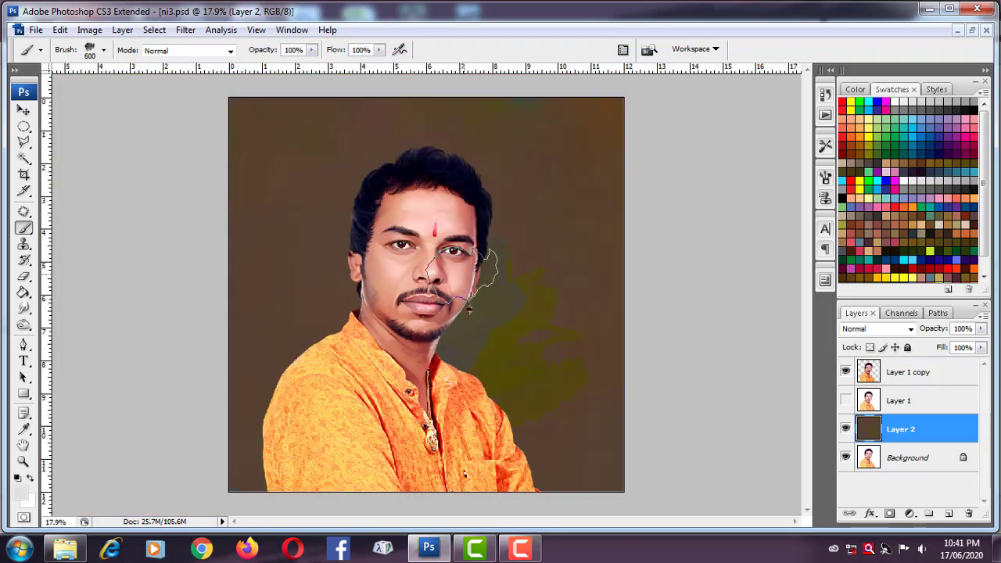
{"action": "mouse_move", "coordinate": [500, 235]}
{"action": "left_mouse_down"}
{"action": "mouse_move", "coordinate": [452, 380]}
{"action": "mouse_move", "coordinate": [313, 219]}
{"action": "left_mouse_up"}
With a larger brush, paint white, black and light blue cloud strokes around the head and shoulders.
{"action": "key", "text": "]"}
{"action": "left_click", "coordinate": [340, 285]}
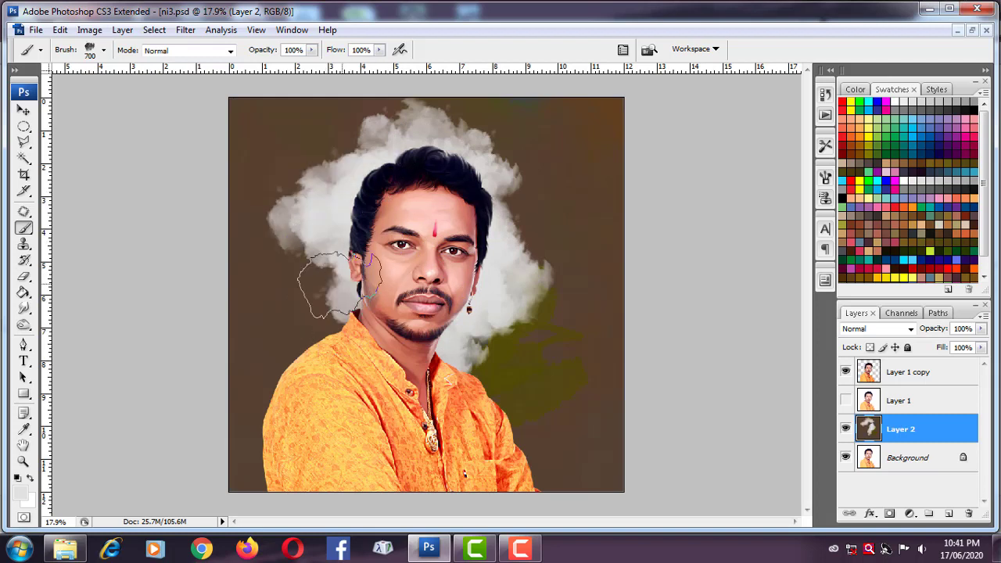
{"action": "left_click", "coordinate": [927, 164]}
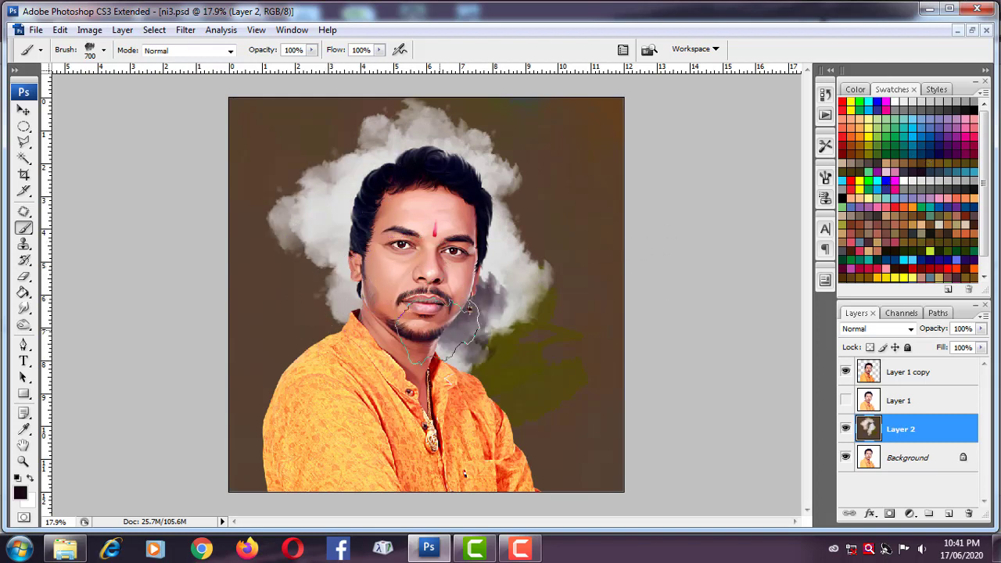
{"action": "mouse_move", "coordinate": [454, 298]}
{"action": "left_mouse_down"}
{"action": "mouse_move", "coordinate": [514, 357]}
{"action": "mouse_move", "coordinate": [414, 289]}
{"action": "mouse_move", "coordinate": [266, 360]}
{"action": "left_mouse_up"}
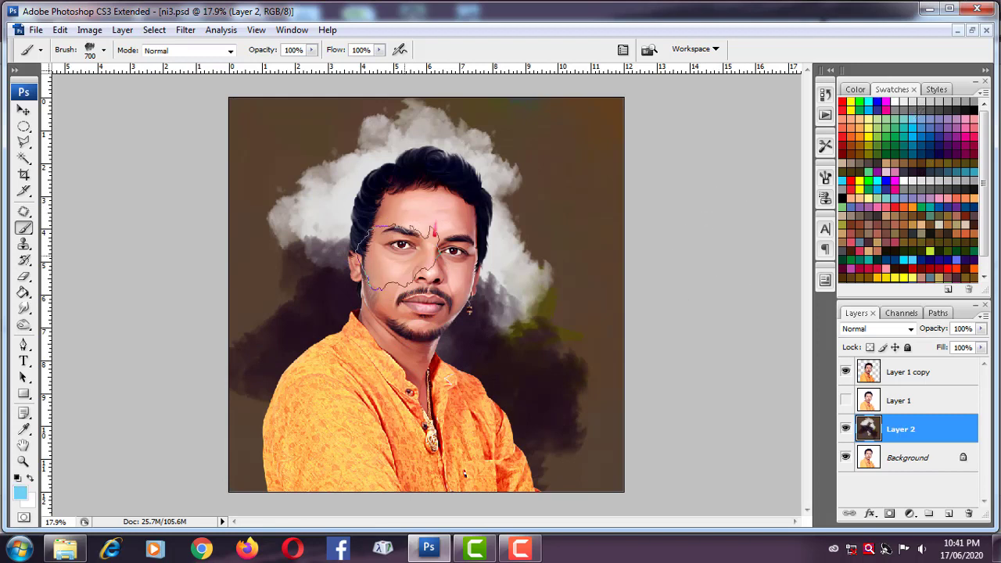
{"action": "mouse_move", "coordinate": [501, 211]}
{"action": "left_mouse_down"}
{"action": "mouse_move", "coordinate": [547, 227]}
{"action": "mouse_move", "coordinate": [593, 302]}
{"action": "mouse_move", "coordinate": [501, 141]}
{"action": "mouse_move", "coordinate": [265, 184]}
{"action": "mouse_move", "coordinate": [266, 231]}
{"action": "left_mouse_up"}
Brush tan and near-black patches behind the head, into the lower-left background and right of the face.
{"action": "left_click", "coordinate": [875, 247]}
{"action": "left_click_drag", "start_coordinate": [469, 219], "coordinate": [375, 188]}
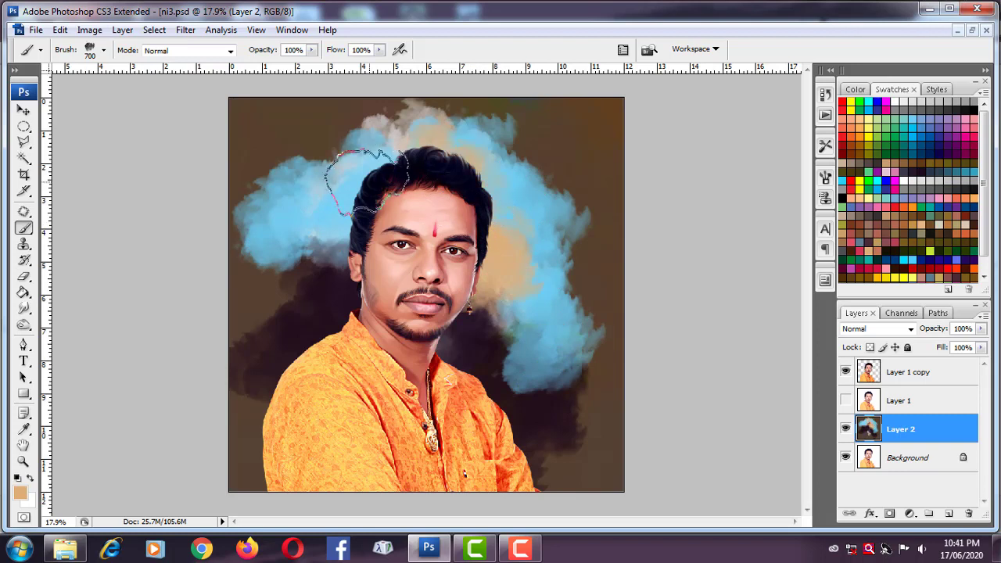
{"action": "left_click_drag", "start_coordinate": [313, 258], "coordinate": [258, 376]}
{"action": "left_click", "coordinate": [929, 164]}
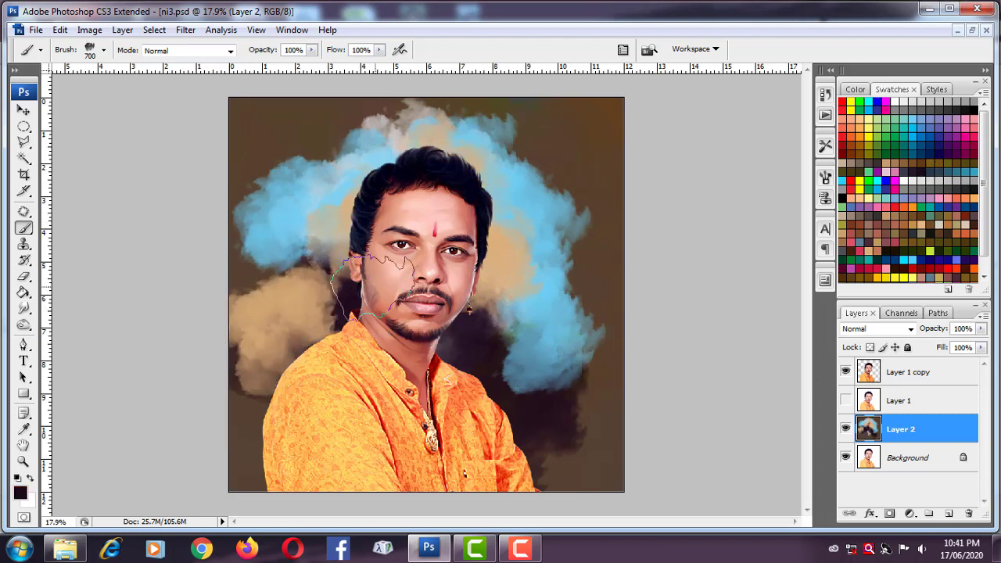
{"action": "left_click_drag", "start_coordinate": [414, 266], "coordinate": [344, 242]}
{"action": "left_click_drag", "start_coordinate": [336, 313], "coordinate": [251, 438]}
{"action": "left_click_drag", "start_coordinate": [509, 311], "coordinate": [535, 291]}
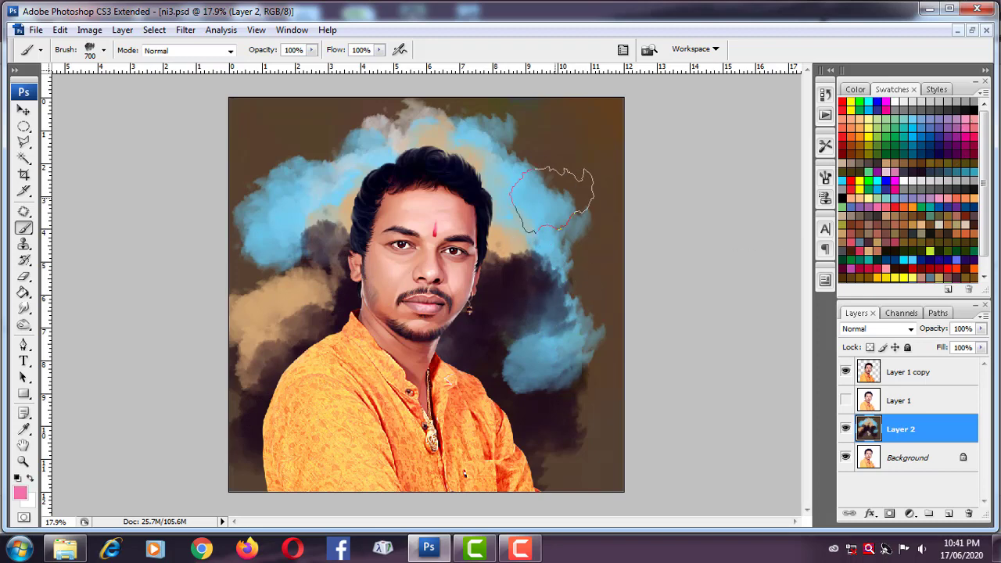
{"action": "left_click", "coordinate": [24, 111]}
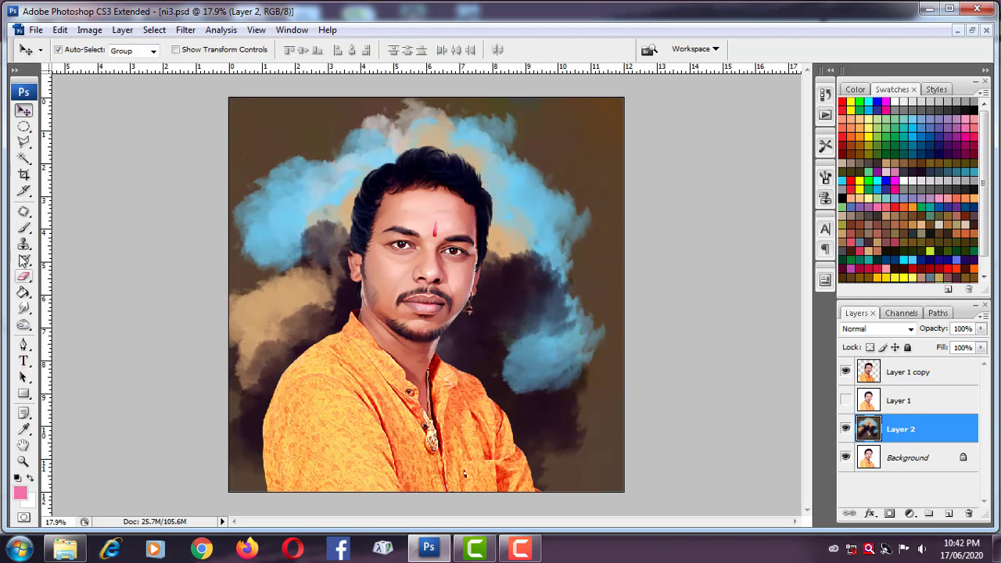
{"action": "left_click", "coordinate": [23, 228]}
With a large soft Smudge brush, blend the background at the hair edge and beside the neck.
{"action": "key", "text": "r"}
{"action": "left_click", "coordinate": [104, 52]}
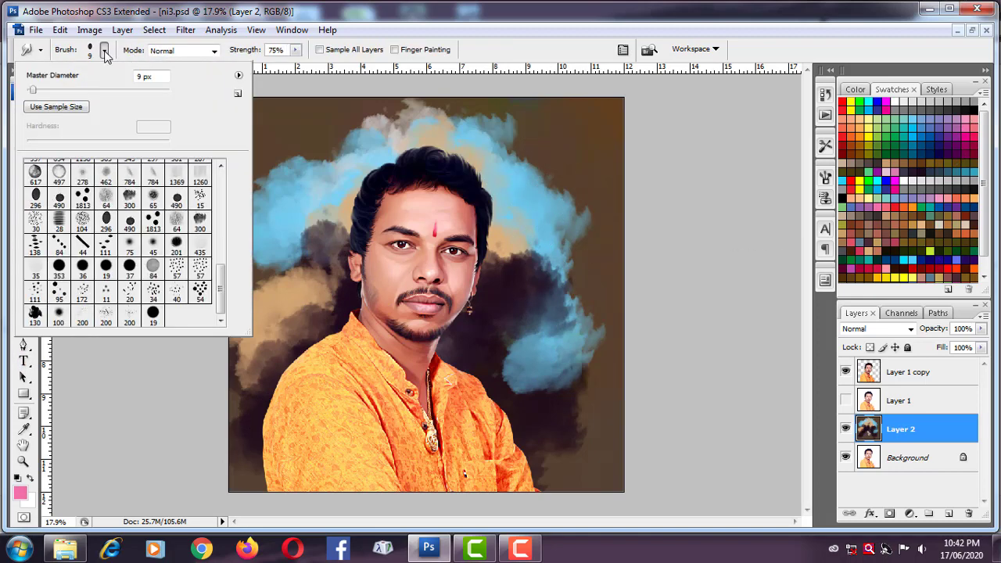
{"action": "double_click", "coordinate": [176, 248]}
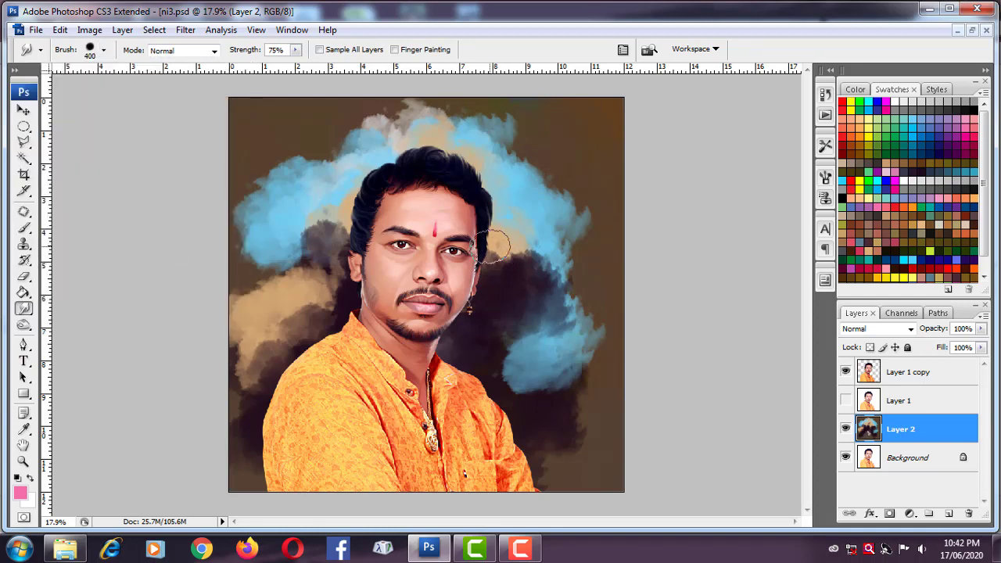
{"action": "left_click_drag", "start_coordinate": [493, 245], "coordinate": [482, 315]}
{"action": "mouse_move", "coordinate": [464, 367]}
{"action": "left_mouse_down"}
{"action": "mouse_move", "coordinate": [509, 384]}
{"action": "mouse_move", "coordinate": [508, 341]}
{"action": "mouse_move", "coordinate": [537, 384]}
{"action": "mouse_move", "coordinate": [563, 396]}
{"action": "mouse_move", "coordinate": [566, 317]}
{"action": "mouse_move", "coordinate": [509, 286]}
{"action": "mouse_move", "coordinate": [525, 261]}
{"action": "mouse_move", "coordinate": [507, 219]}
{"action": "mouse_move", "coordinate": [586, 205]}
{"action": "left_mouse_up"}
{"action": "key", "text": "bracketright"}
{"action": "key", "text": "bracketright"}
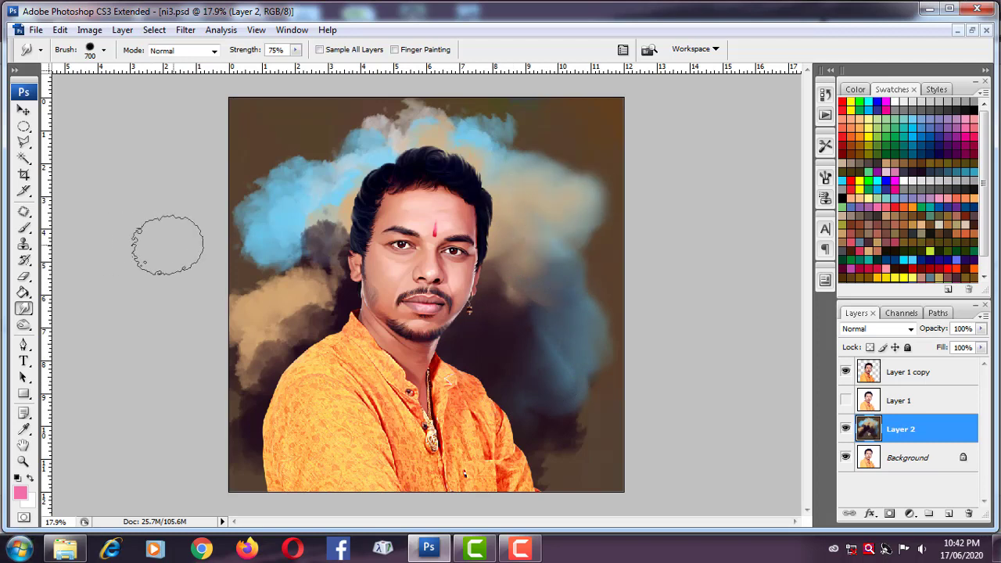
Smear the blue cloud, left-shoulder darks, lower-right background and top clouds with resized brushes.
{"action": "key", "text": "bracketright"}
{"action": "mouse_move", "coordinate": [352, 180]}
{"action": "left_mouse_down"}
{"action": "mouse_move", "coordinate": [331, 290]}
{"action": "mouse_move", "coordinate": [290, 368]}
{"action": "left_mouse_up"}
{"action": "key", "text": "bracketright"}
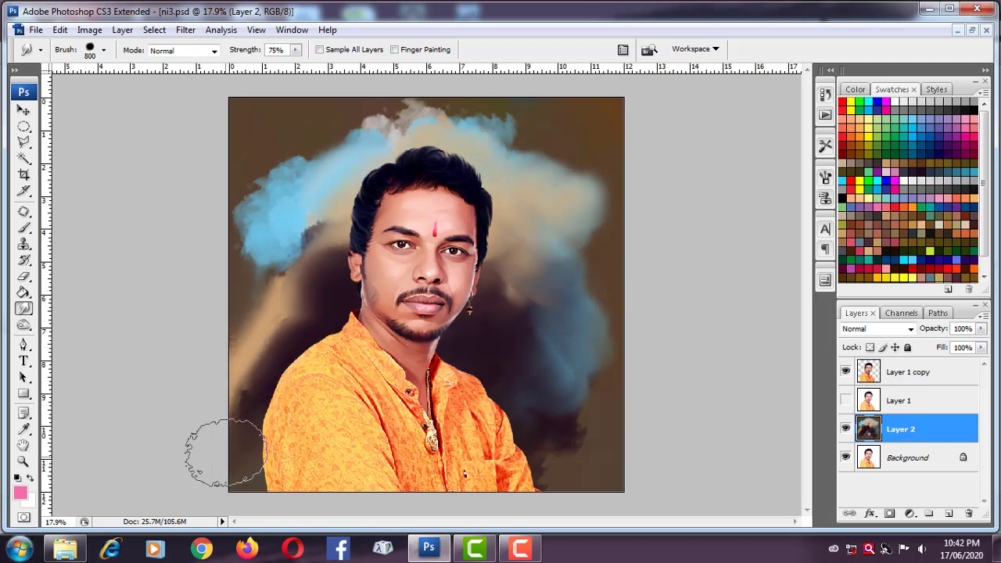
{"action": "mouse_move", "coordinate": [216, 454]}
{"action": "left_mouse_down"}
{"action": "mouse_move", "coordinate": [279, 336]}
{"action": "mouse_move", "coordinate": [328, 329]}
{"action": "mouse_move", "coordinate": [290, 279]}
{"action": "mouse_move", "coordinate": [313, 156]}
{"action": "mouse_move", "coordinate": [358, 146]}
{"action": "mouse_move", "coordinate": [264, 212]}
{"action": "mouse_move", "coordinate": [269, 224]}
{"action": "mouse_move", "coordinate": [344, 239]}
{"action": "mouse_move", "coordinate": [321, 297]}
{"action": "mouse_move", "coordinate": [337, 258]}
{"action": "mouse_move", "coordinate": [271, 254]}
{"action": "mouse_move", "coordinate": [290, 302]}
{"action": "mouse_move", "coordinate": [230, 440]}
{"action": "left_mouse_up"}
{"action": "key", "text": "bracketright"}
{"action": "key", "text": "bracketleft"}
{"action": "key", "text": "bracketleft"}
{"action": "key", "text": "bracketleft"}
{"action": "key", "text": "bracketleft"}
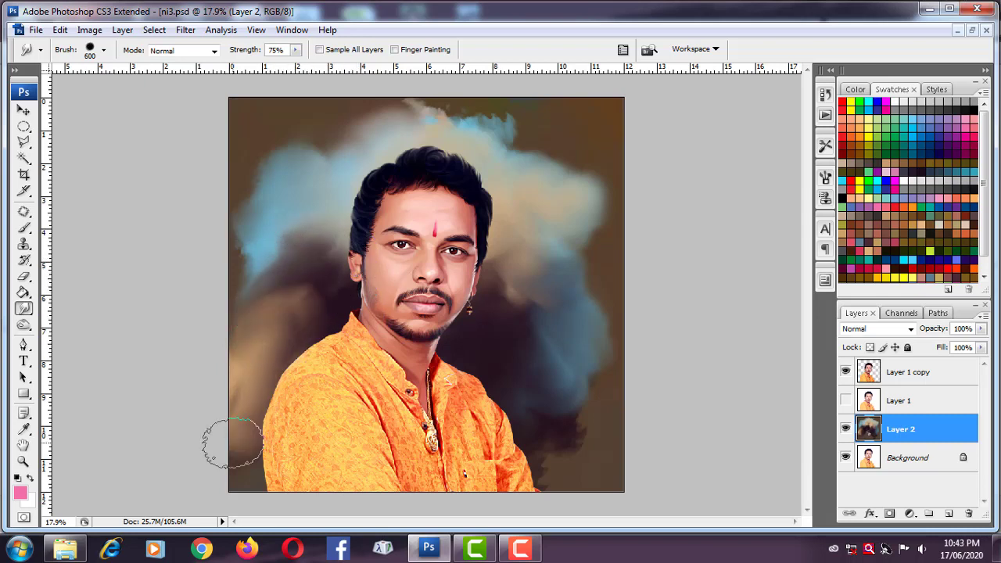
{"action": "key", "text": "bracketright"}
{"action": "key", "text": "bracketright"}
{"action": "mouse_move", "coordinate": [571, 477]}
{"action": "left_mouse_down"}
{"action": "mouse_move", "coordinate": [518, 496]}
{"action": "mouse_move", "coordinate": [579, 352]}
{"action": "mouse_move", "coordinate": [547, 309]}
{"action": "mouse_move", "coordinate": [547, 235]}
{"action": "mouse_move", "coordinate": [649, 369]}
{"action": "left_mouse_up"}
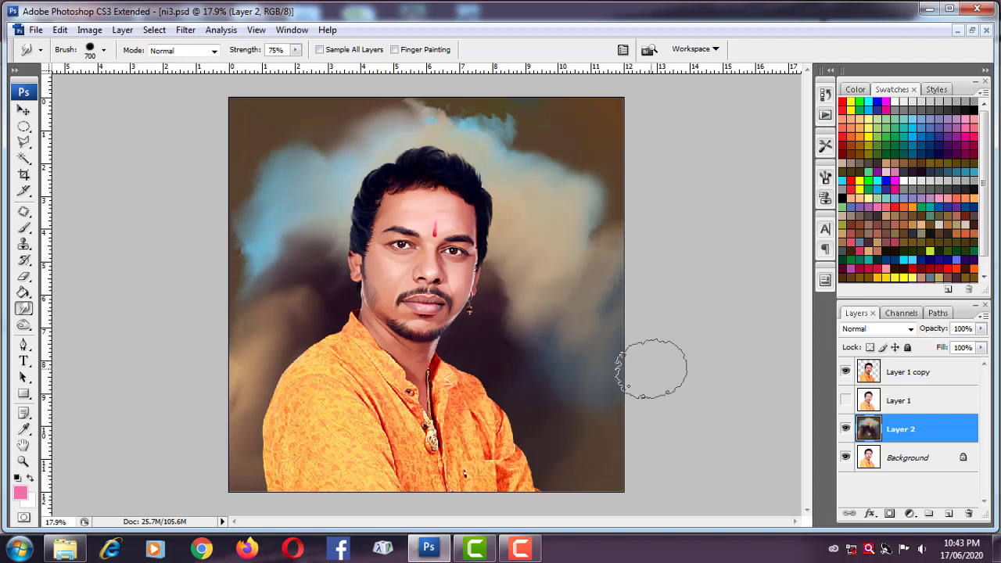
{"action": "key", "text": "bracketleft"}
{"action": "mouse_move", "coordinate": [358, 190]}
{"action": "left_mouse_down"}
{"action": "mouse_move", "coordinate": [275, 130]}
{"action": "mouse_move", "coordinate": [164, 130]}
{"action": "left_mouse_up"}
{"action": "mouse_move", "coordinate": [541, 107]}
{"action": "left_mouse_down"}
{"action": "mouse_move", "coordinate": [398, 116]}
{"action": "mouse_move", "coordinate": [477, 156]}
{"action": "mouse_move", "coordinate": [590, 162]}
{"action": "left_mouse_up"}
Smear dark background toward the face and blend the areas left of the face, neck and right of the head.
{"action": "key", "text": "bracketright"}
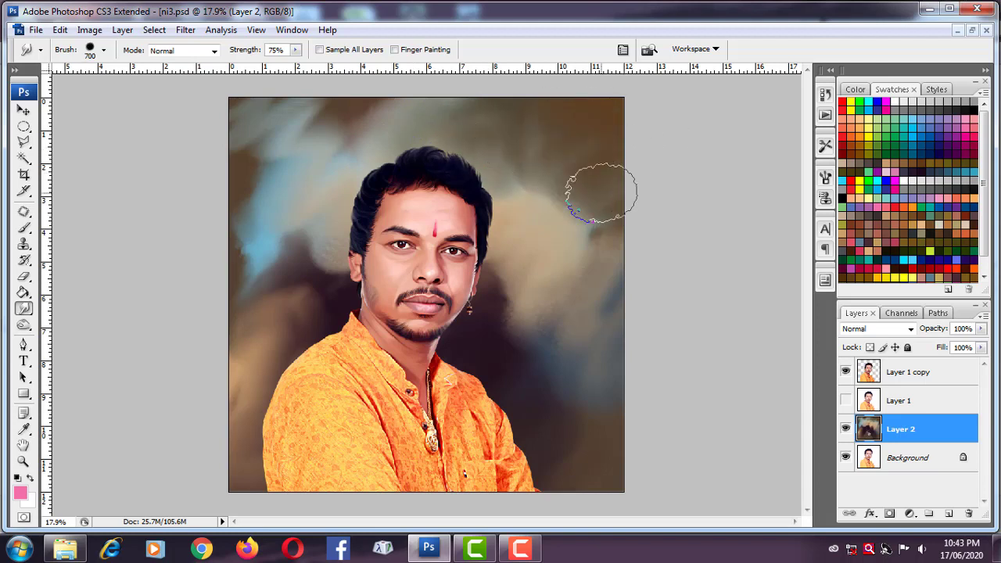
{"action": "mouse_move", "coordinate": [599, 503]}
{"action": "left_mouse_down"}
{"action": "mouse_move", "coordinate": [532, 323]}
{"action": "mouse_move", "coordinate": [485, 296]}
{"action": "mouse_move", "coordinate": [342, 280]}
{"action": "mouse_move", "coordinate": [306, 342]}
{"action": "mouse_move", "coordinate": [252, 286]}
{"action": "mouse_move", "coordinate": [321, 196]}
{"action": "mouse_move", "coordinate": [242, 251]}
{"action": "mouse_move", "coordinate": [273, 107]}
{"action": "mouse_move", "coordinate": [241, 118]}
{"action": "mouse_move", "coordinate": [258, 128]}
{"action": "mouse_move", "coordinate": [250, 183]}
{"action": "mouse_move", "coordinate": [389, 98]}
{"action": "left_mouse_up"}
{"action": "key", "text": "bracketleft"}
{"action": "key", "text": "bracketleft"}
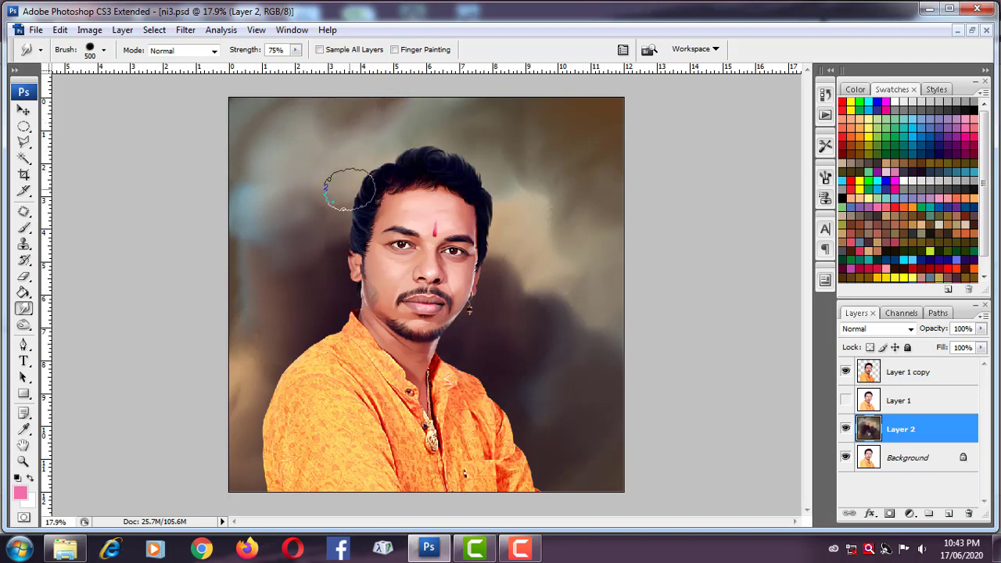
{"action": "key", "text": "bracketleft"}
{"action": "key", "text": "bracketleft"}
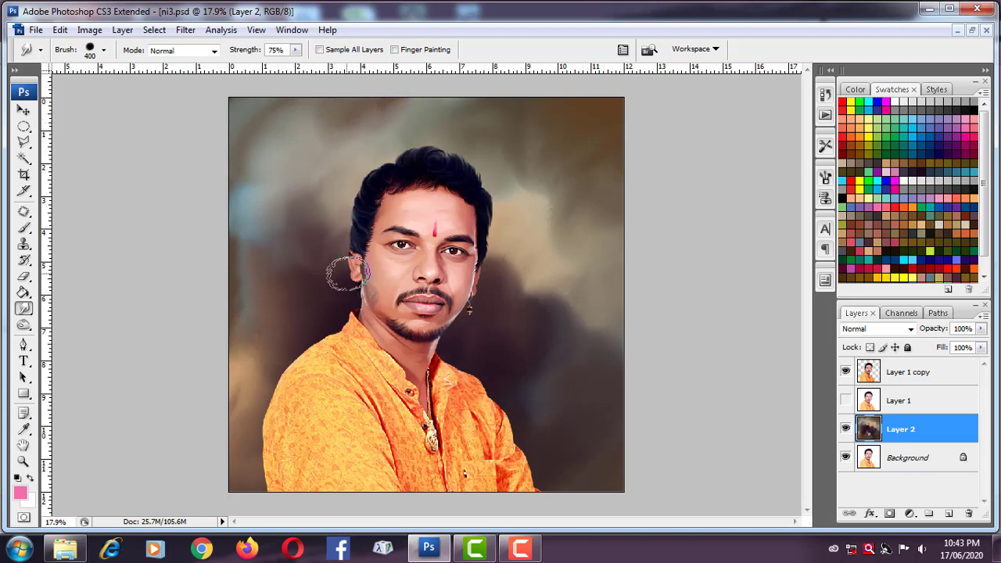
{"action": "mouse_move", "coordinate": [326, 299]}
{"action": "left_mouse_down"}
{"action": "mouse_move", "coordinate": [277, 261]}
{"action": "mouse_move", "coordinate": [277, 329]}
{"action": "mouse_move", "coordinate": [251, 313]}
{"action": "mouse_move", "coordinate": [255, 378]}
{"action": "left_mouse_up"}
{"action": "key", "text": "bracketright"}
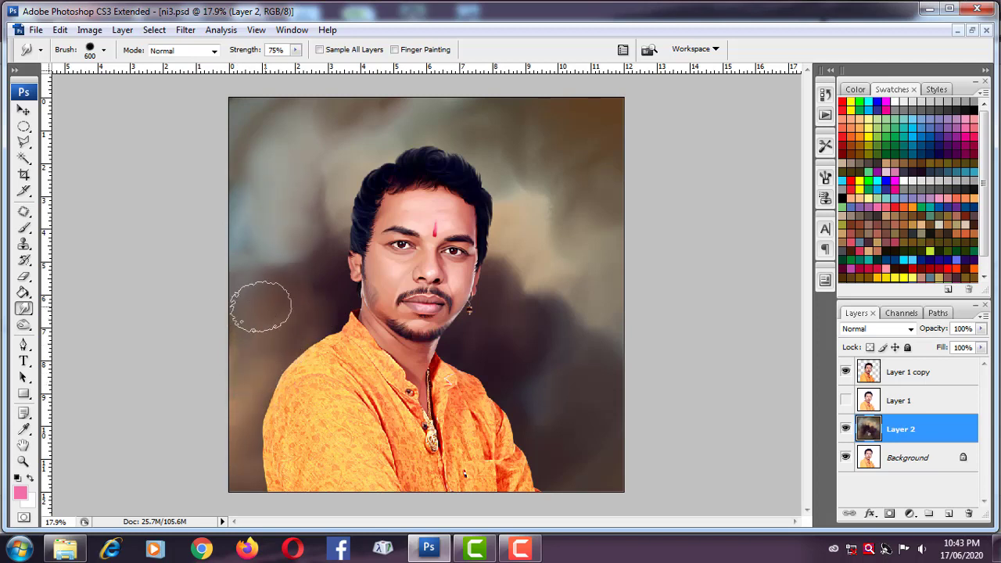
{"action": "key", "text": "bracketleft"}
{"action": "left_click_drag", "start_coordinate": [301, 270], "coordinate": [321, 335]}
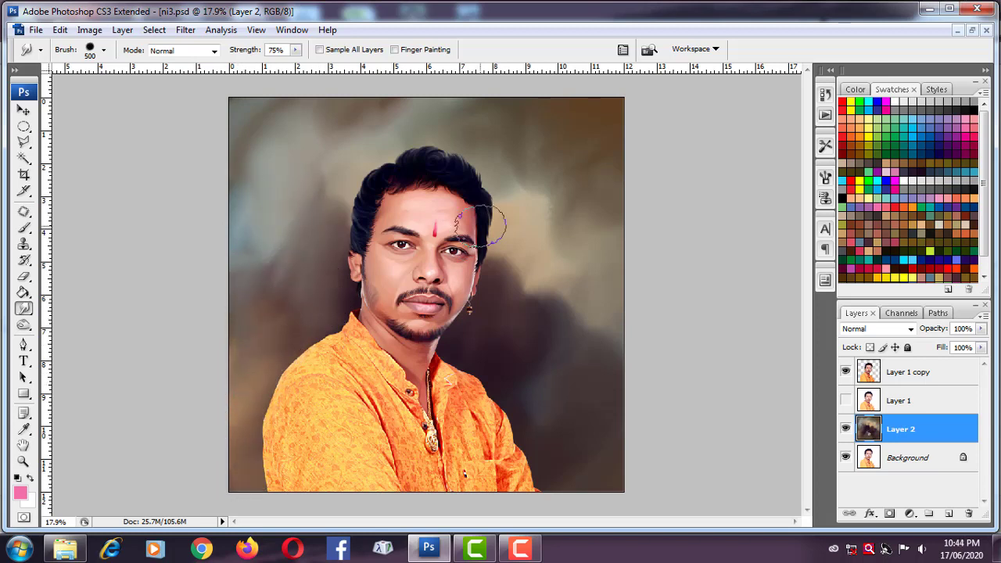
{"action": "mouse_move", "coordinate": [503, 212]}
{"action": "left_mouse_down"}
{"action": "mouse_move", "coordinate": [499, 223]}
{"action": "mouse_move", "coordinate": [518, 196]}
{"action": "left_mouse_up"}
Fit the whole painting on screen to review the blended backdrop.
{"action": "key", "text": "bracketright"}
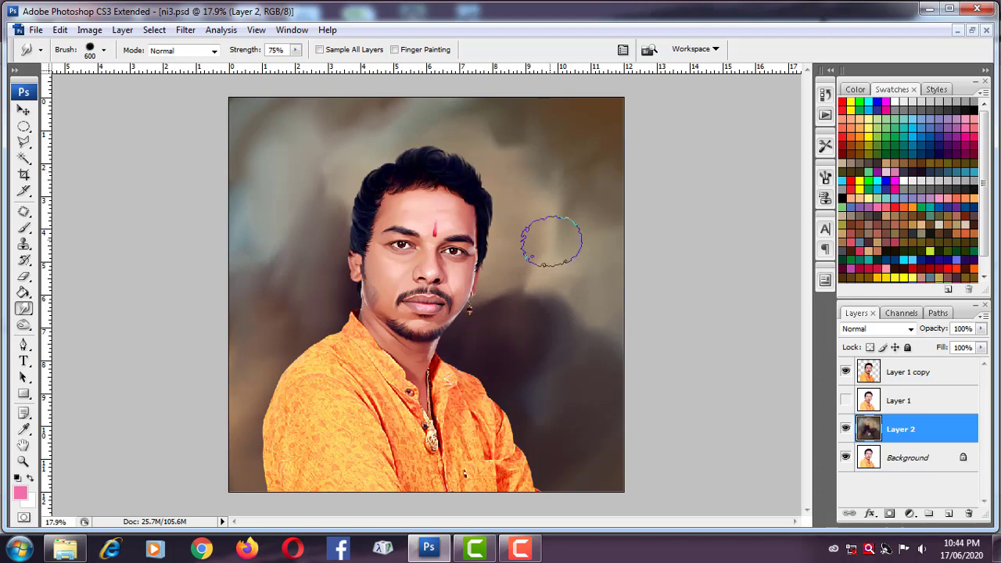
{"action": "key", "text": "ctrl+minus"}
{"action": "key", "text": "v"}
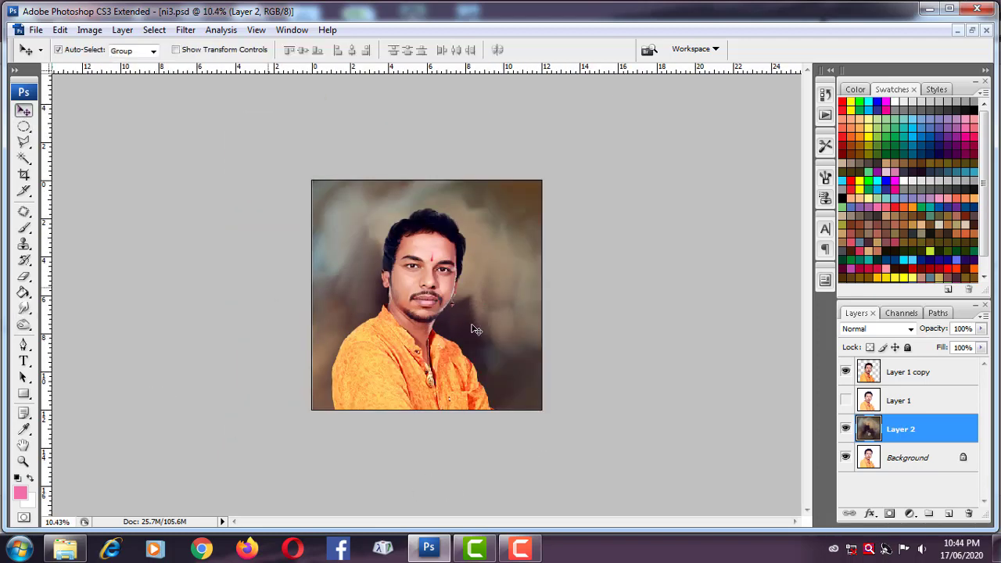
{"action": "key", "text": "ctrl+0"}
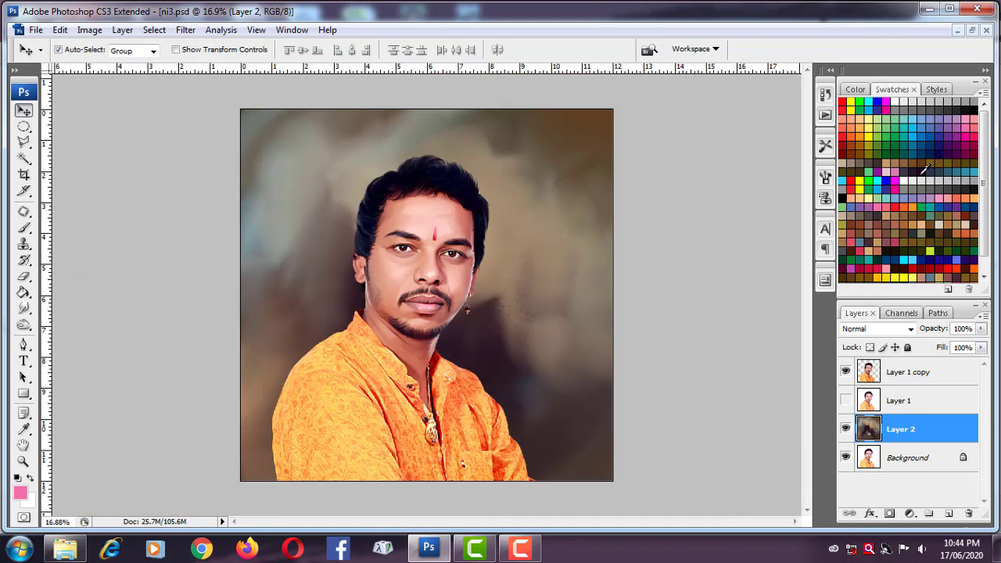
Set the foreground colour to black.
{"action": "key", "text": "i"}
{"action": "left_click", "coordinate": [21, 493]}
{"action": "left_click_drag", "start_coordinate": [713, 196], "coordinate": [774, 278]}
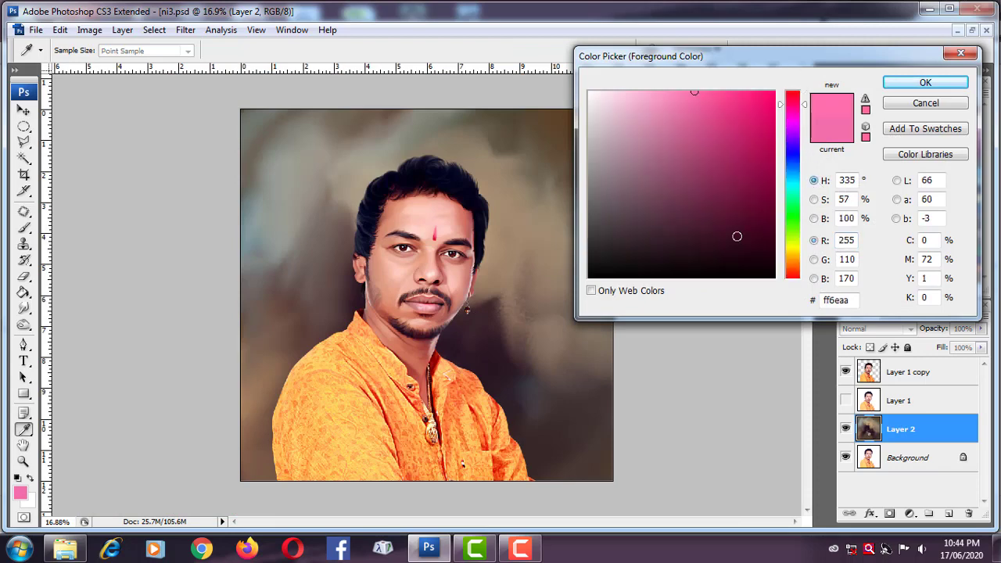
{"action": "left_click", "coordinate": [898, 86]}
{"action": "key", "text": "v"}
With a 400 px Smudge brush, smear the dark background right of the neck toward the lower right.
{"action": "left_click", "coordinate": [24, 308]}
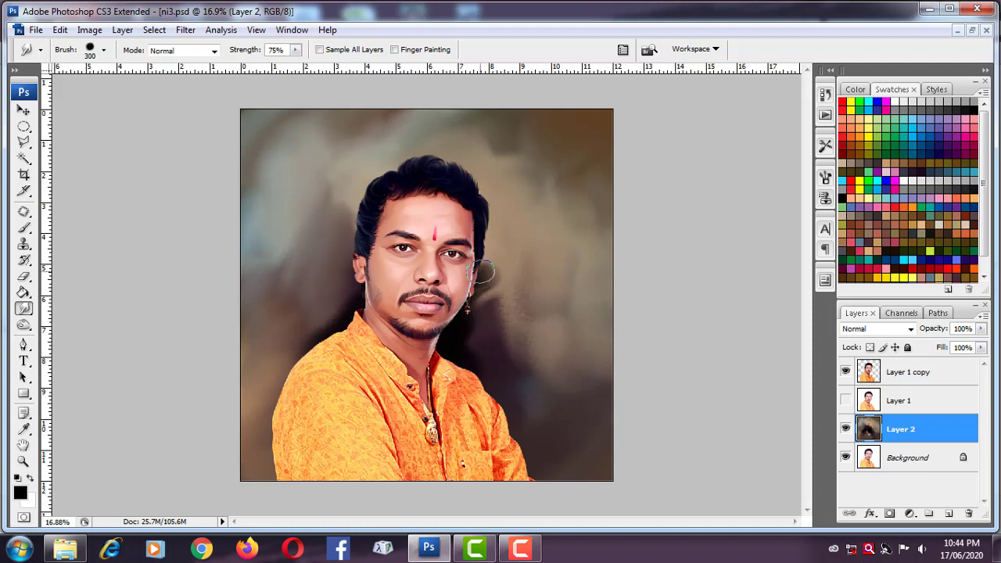
{"action": "key", "text": "bracketright"}
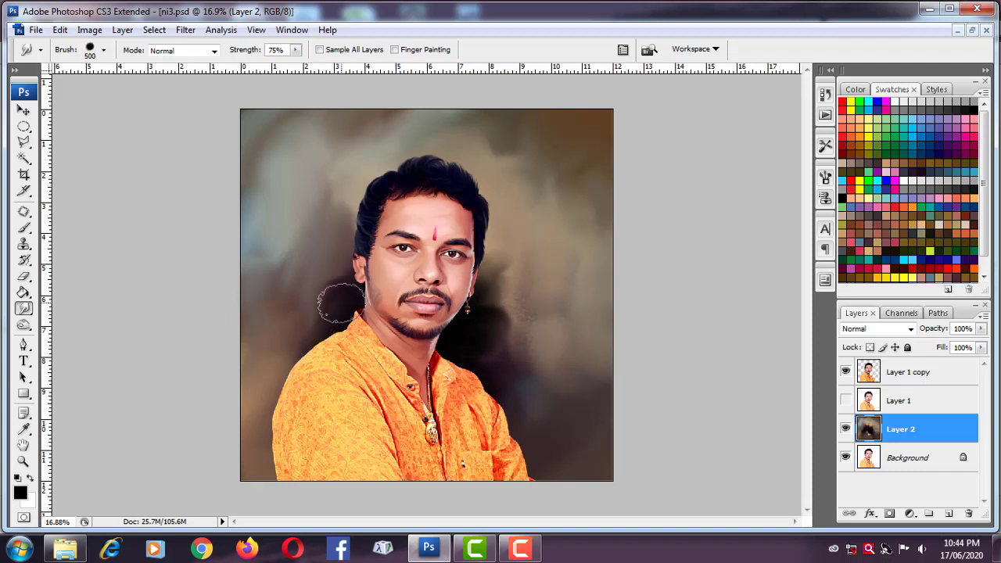
{"action": "key", "text": "bracketright"}
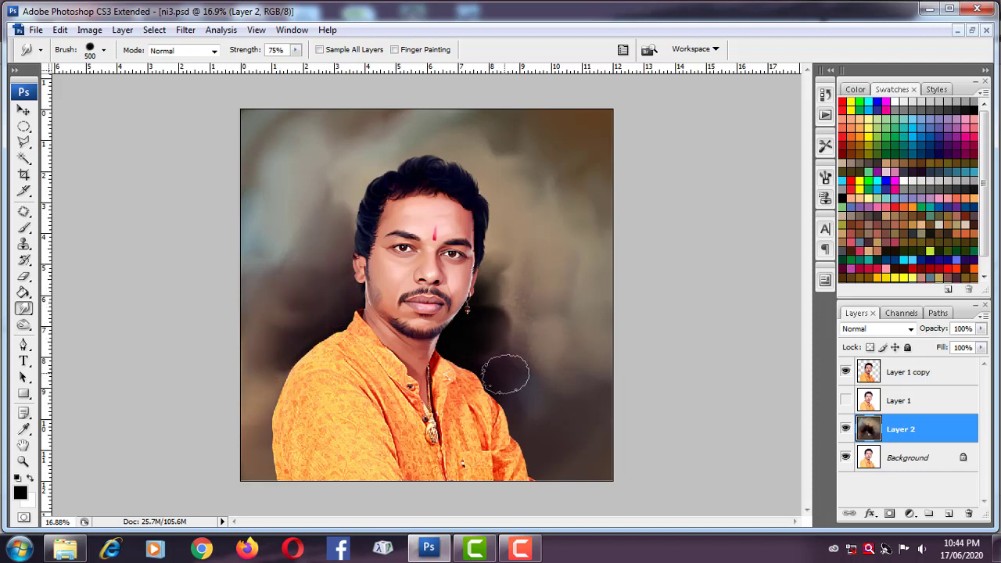
{"action": "key", "text": "bracketleft"}
{"action": "left_click_drag", "start_coordinate": [487, 358], "coordinate": [563, 397]}
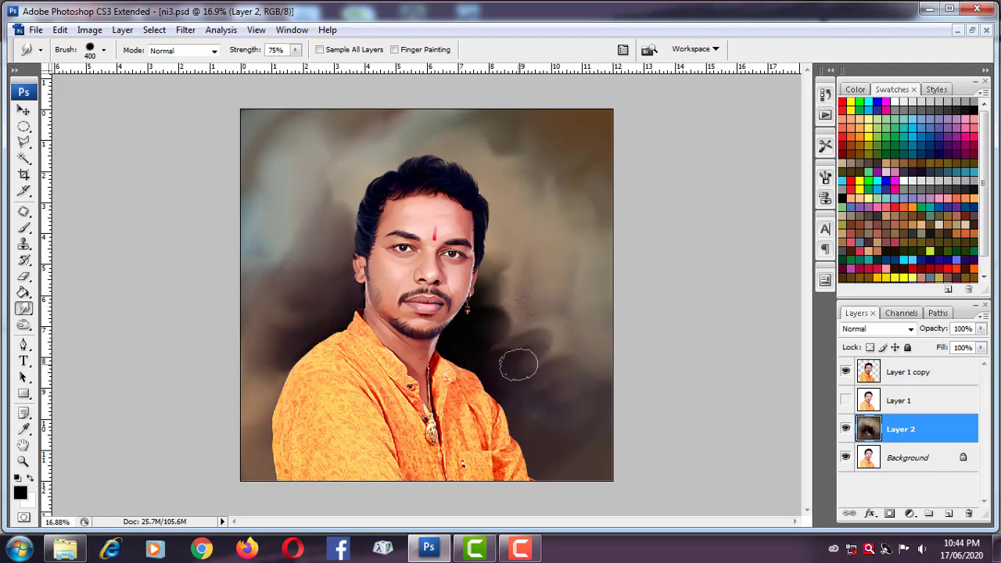
{"action": "left_click_drag", "start_coordinate": [519, 364], "coordinate": [559, 425]}
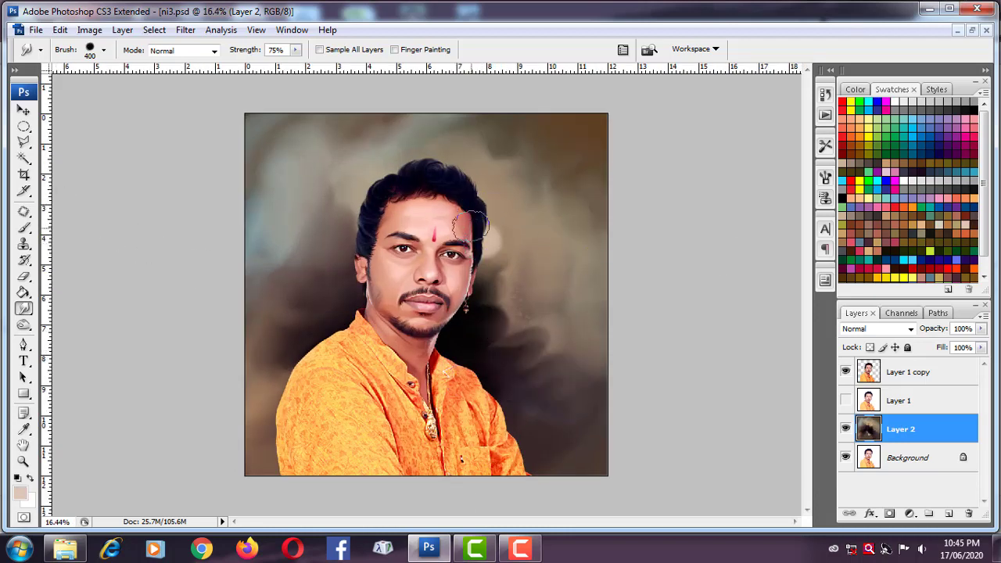
Smudge the upper-left background, the top hair edge and the hair beside the left cheek, then fit the image.
{"action": "left_click_drag", "start_coordinate": [469, 227], "coordinate": [489, 238]}
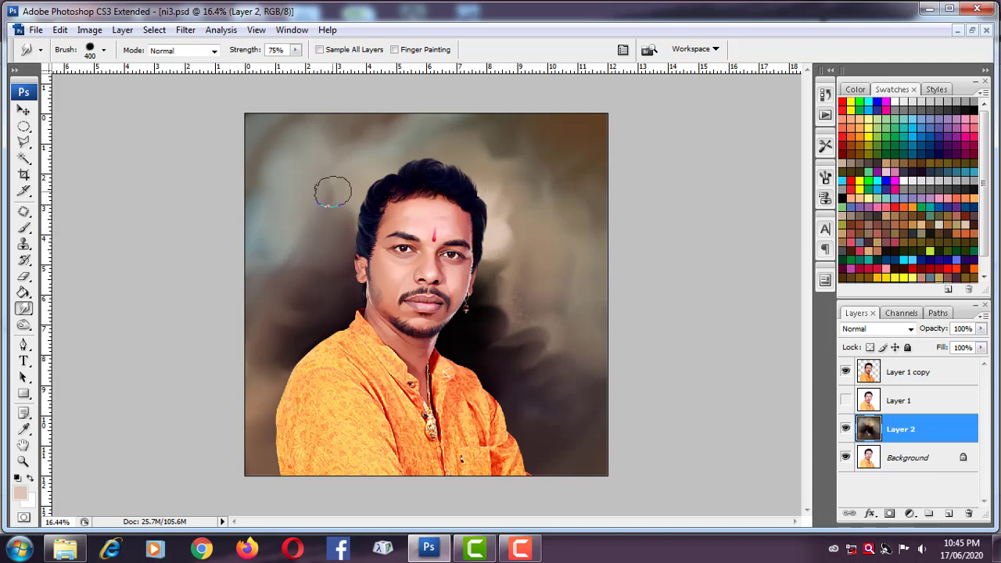
{"action": "mouse_move", "coordinate": [321, 173]}
{"action": "left_mouse_down"}
{"action": "mouse_move", "coordinate": [268, 222]}
{"action": "mouse_move", "coordinate": [275, 163]}
{"action": "mouse_move", "coordinate": [240, 140]}
{"action": "left_mouse_up"}
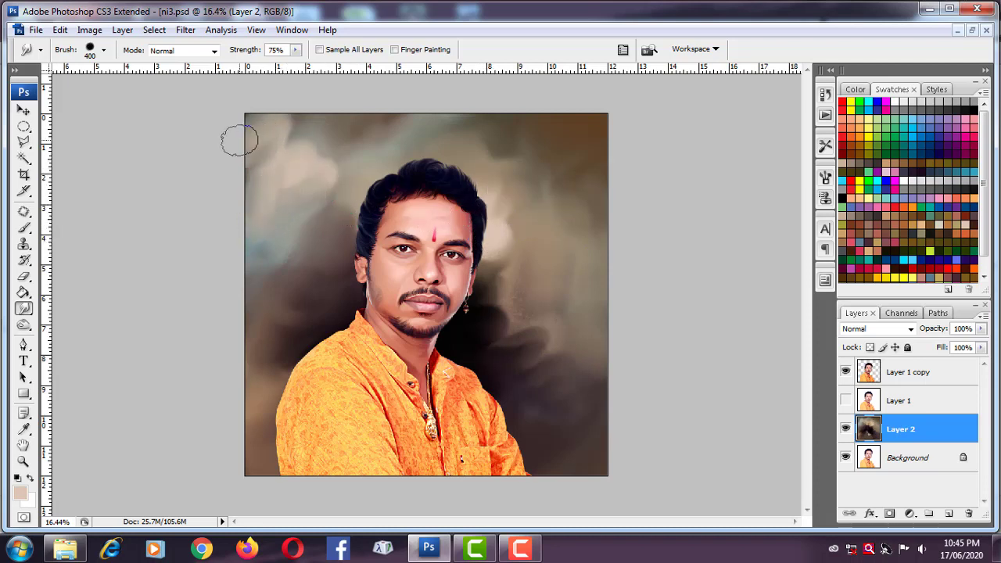
{"action": "mouse_move", "coordinate": [290, 175]}
{"action": "left_mouse_down"}
{"action": "mouse_move", "coordinate": [242, 128]}
{"action": "mouse_move", "coordinate": [337, 143]}
{"action": "mouse_move", "coordinate": [262, 227]}
{"action": "mouse_move", "coordinate": [301, 229]}
{"action": "mouse_move", "coordinate": [331, 206]}
{"action": "mouse_move", "coordinate": [268, 235]}
{"action": "mouse_move", "coordinate": [286, 196]}
{"action": "left_mouse_up"}
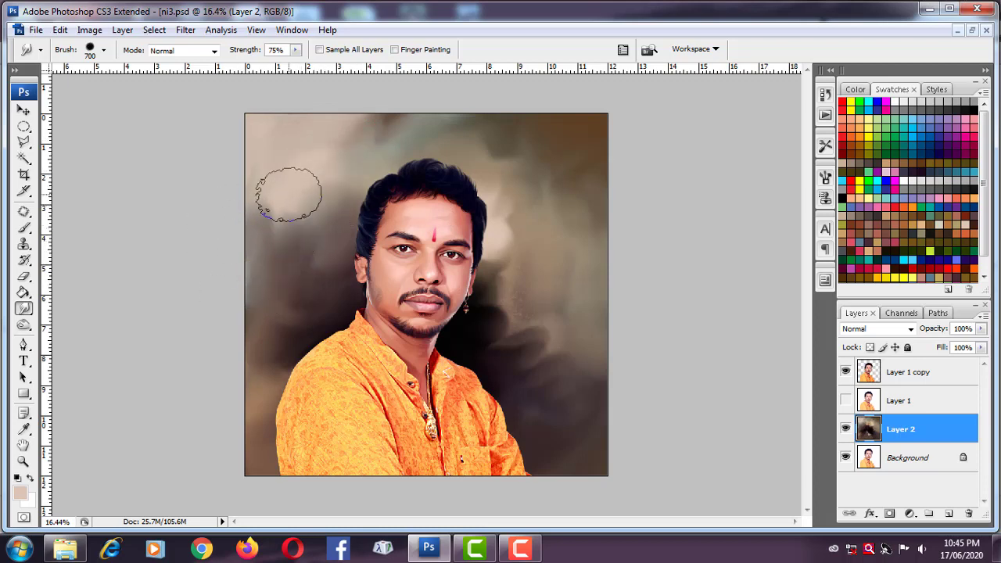
{"action": "key", "text": "bracketleft"}
{"action": "left_click_drag", "start_coordinate": [462, 193], "coordinate": [438, 163]}
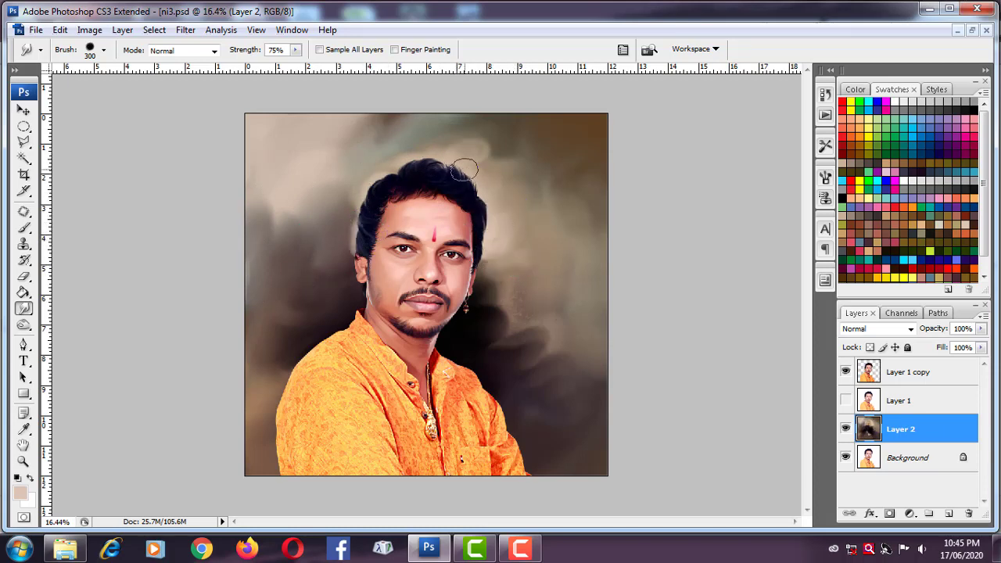
{"action": "key", "text": "bracketright"}
{"action": "key", "text": "bracketright"}
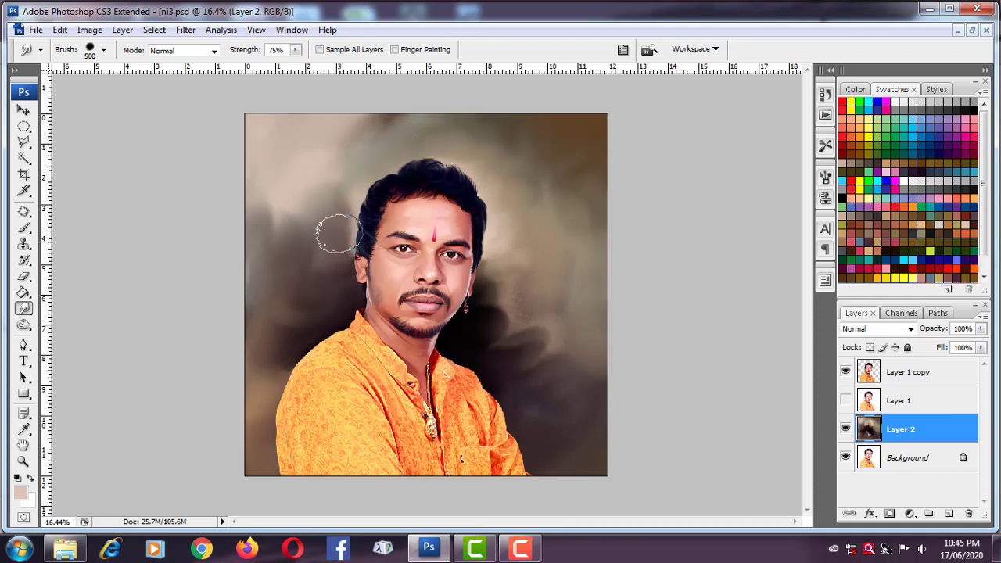
{"action": "mouse_move", "coordinate": [338, 232]}
{"action": "left_mouse_down"}
{"action": "mouse_move", "coordinate": [329, 272]}
{"action": "mouse_move", "coordinate": [331, 257]}
{"action": "mouse_move", "coordinate": [354, 284]}
{"action": "left_mouse_up"}
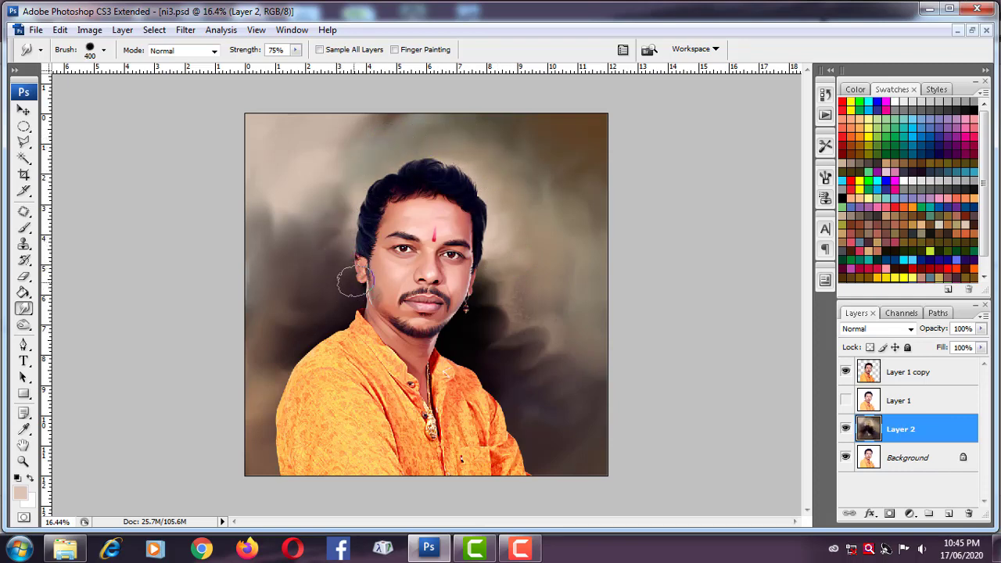
{"action": "key", "text": "ctrl+plus"}
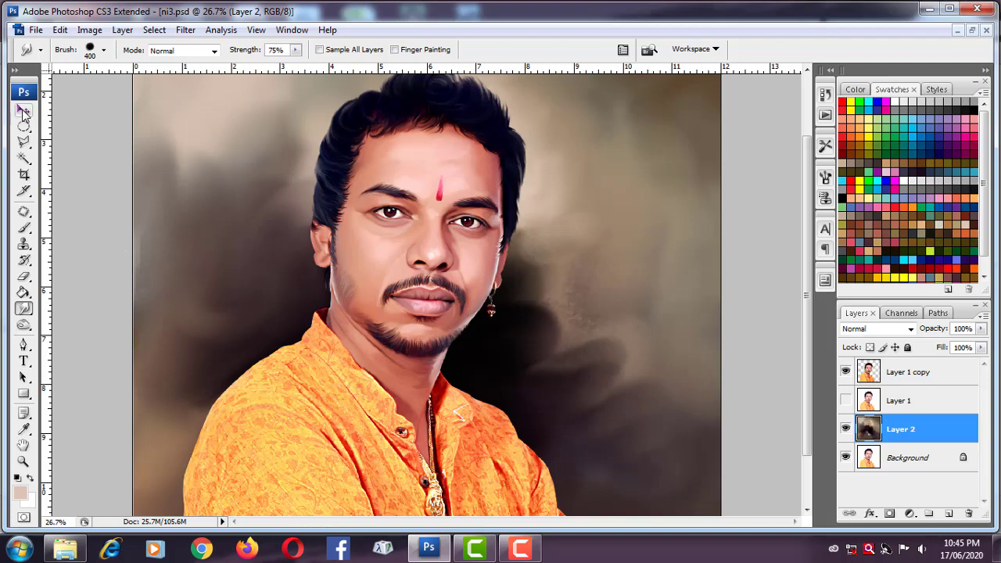
{"action": "left_click", "coordinate": [24, 112]}
{"action": "key", "text": "ctrl+0"}
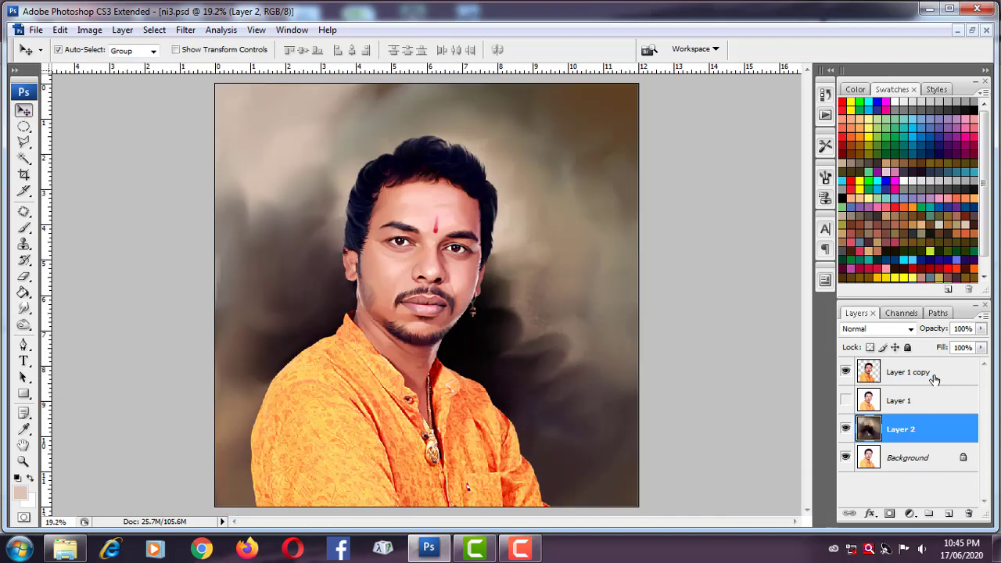
Set Layer 3 to Color blend mode with a 250 px painting brush.
{"action": "left_click", "coordinate": [401, 312]}
{"action": "scroll", "coordinate": [430, 308], "scroll_direction": "up", "scroll_amount": 2}
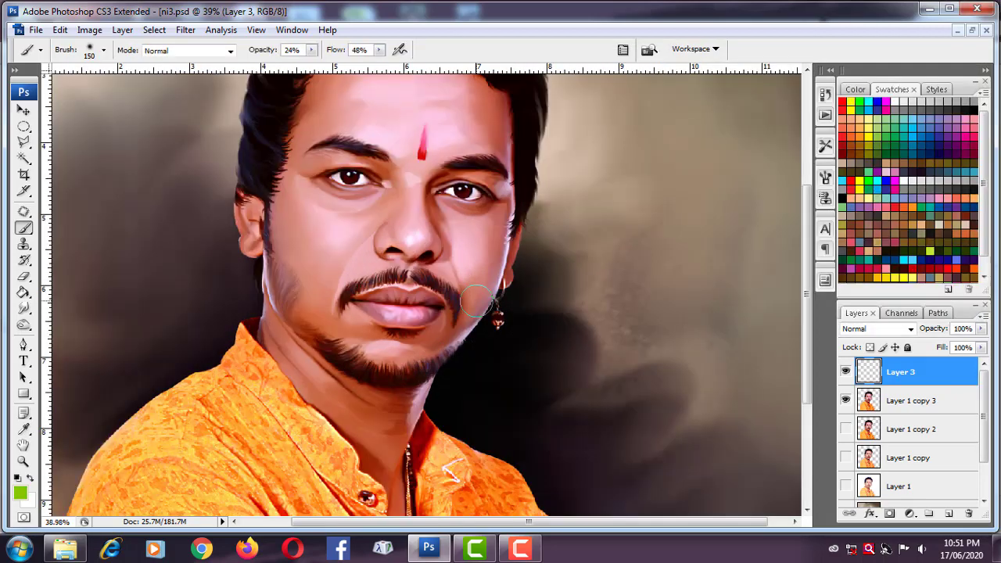
{"action": "key", "text": "bracketright"}
{"action": "key", "text": "bracketright"}
{"action": "key", "text": "bracketright"}
{"action": "left_click", "coordinate": [876, 328]}
Glaze the beard and lips in green, zooming in closely around the moustache.
{"action": "key", "text": "bracketleft"}
{"action": "key", "text": "bracketleft"}
{"action": "scroll", "coordinate": [406, 277], "scroll_direction": "up", "scroll_amount": 2}
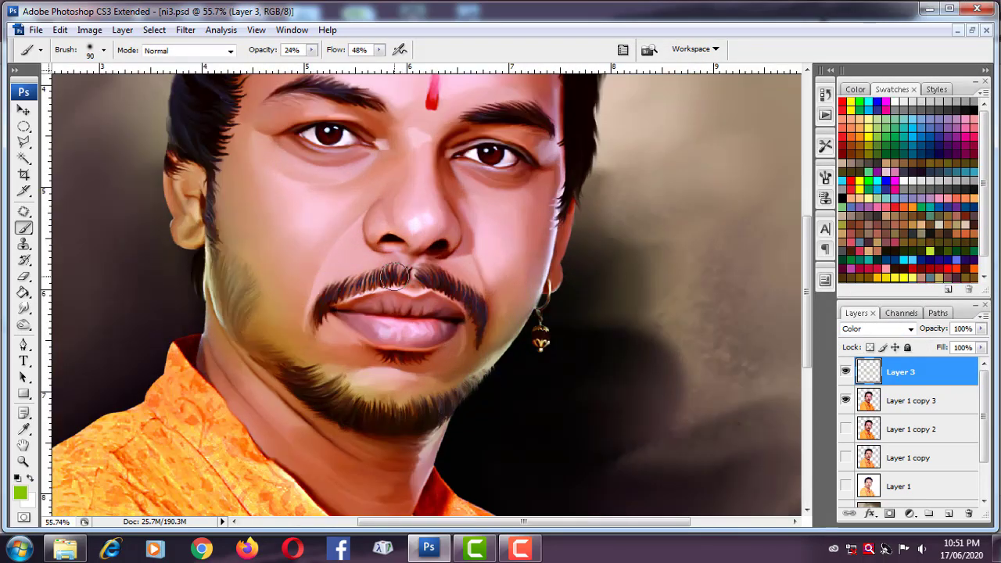
{"action": "scroll", "coordinate": [325, 382], "scroll_direction": "down", "scroll_amount": 3}
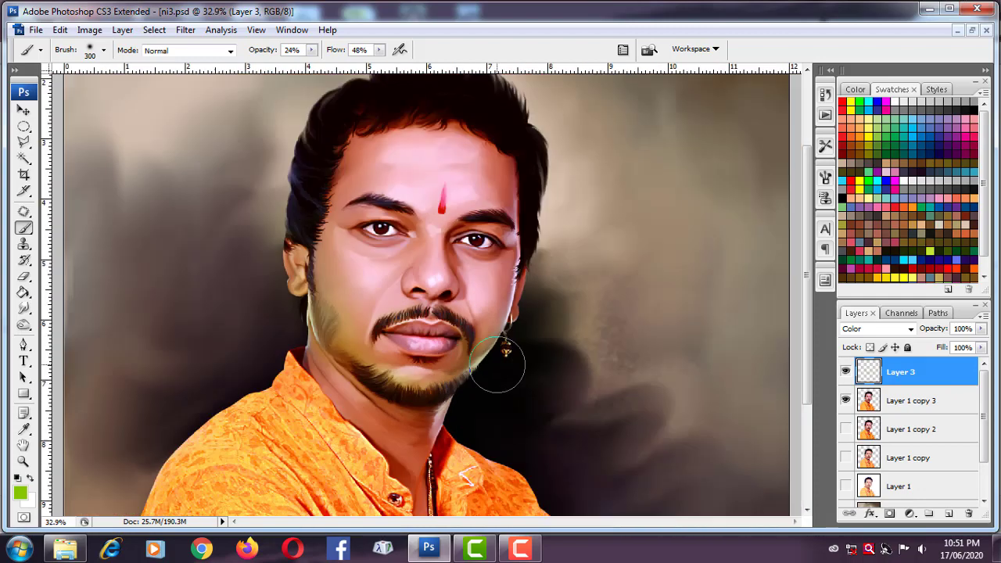
{"action": "key", "text": "bracketleft"}
{"action": "key", "text": "bracketleft"}
{"action": "key", "text": "bracketleft"}
{"action": "key", "text": "x"}
{"action": "scroll", "coordinate": [424, 368], "scroll_direction": "up", "scroll_amount": 2}
{"action": "key", "text": "bracketleft"}
{"action": "key", "text": "bracketleft"}
{"action": "key", "text": "bracketleft"}
{"action": "scroll", "coordinate": [423, 368], "scroll_direction": "up", "scroll_amount": 3}
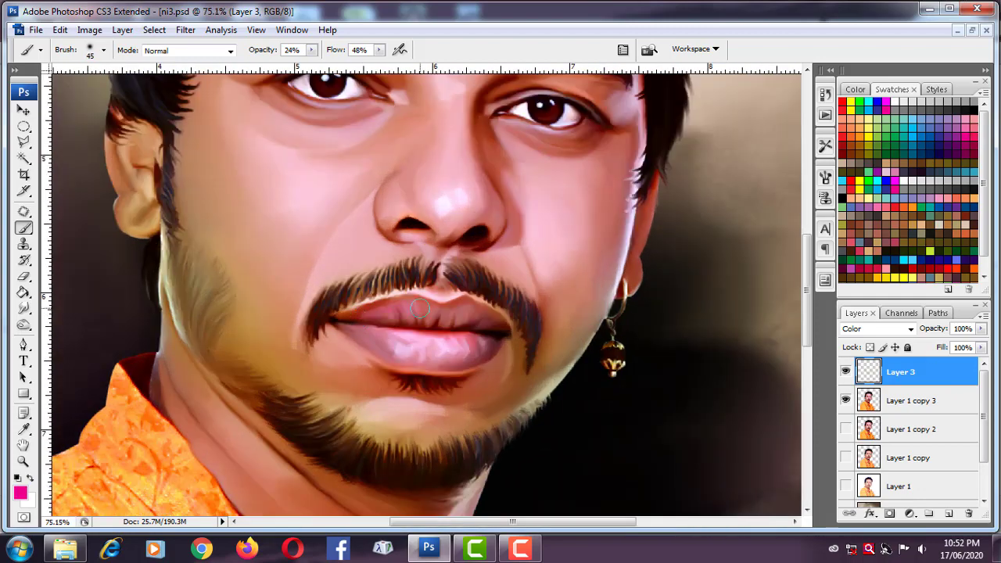
{"action": "scroll", "coordinate": [467, 311], "scroll_direction": "down", "scroll_amount": 4}
{"action": "key", "text": "bracketright"}
{"action": "key", "text": "bracketright"}
{"action": "key", "text": "bracketright"}
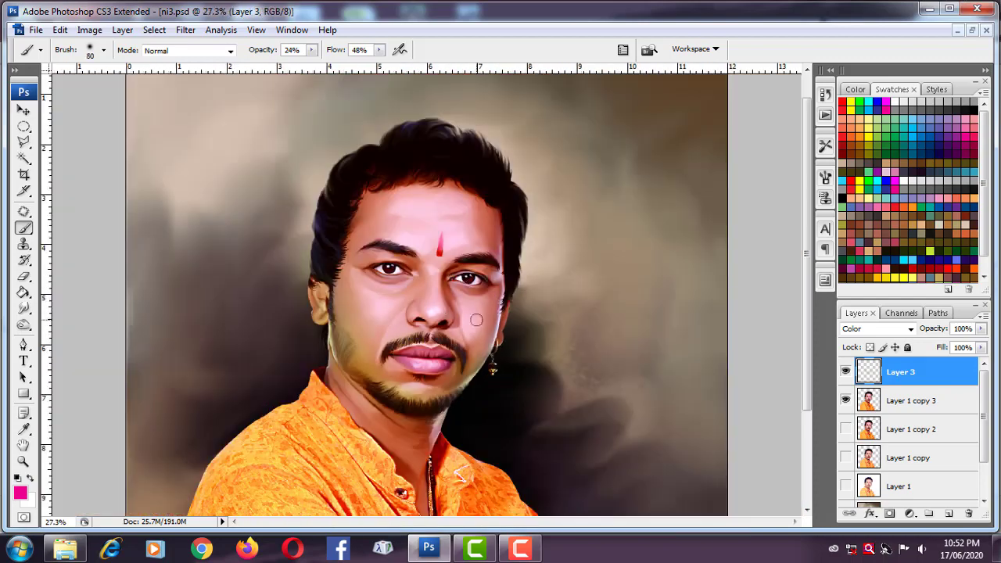
Pick a pink colour and glaze around the nose with a 100 px brush.
{"action": "left_click", "coordinate": [21, 495]}
{"action": "left_click", "coordinate": [693, 206]}
{"action": "left_click", "coordinate": [912, 76]}
{"action": "key", "text": "bracketright"}
{"action": "key", "text": "bracketright"}
{"action": "key", "text": "bracketleft"}
{"action": "key", "text": "bracketleft"}
{"action": "key", "text": "bracketleft"}
{"action": "scroll", "coordinate": [439, 315], "scroll_direction": "up", "scroll_amount": 4}
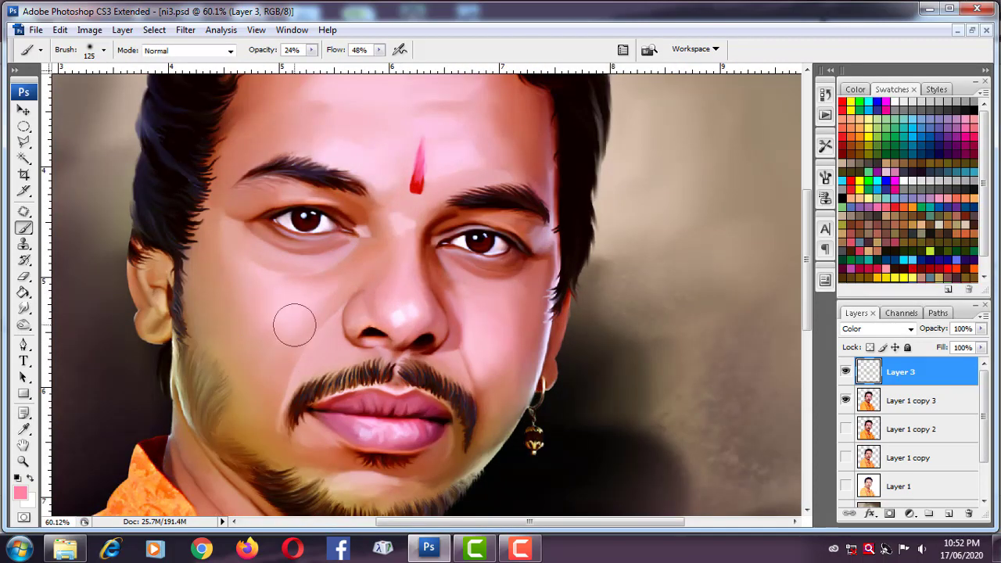
{"action": "scroll", "coordinate": [473, 154], "scroll_direction": "down", "scroll_amount": 3}
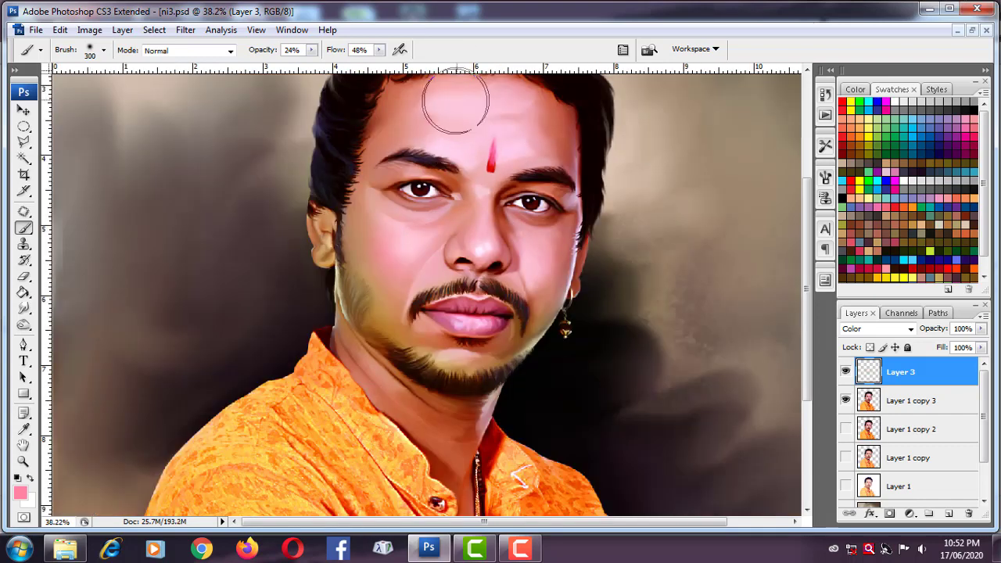
{"action": "key", "text": "bracketleft"}
{"action": "key", "text": "bracketleft"}
{"action": "scroll", "coordinate": [468, 138], "scroll_direction": "up", "scroll_amount": 3}
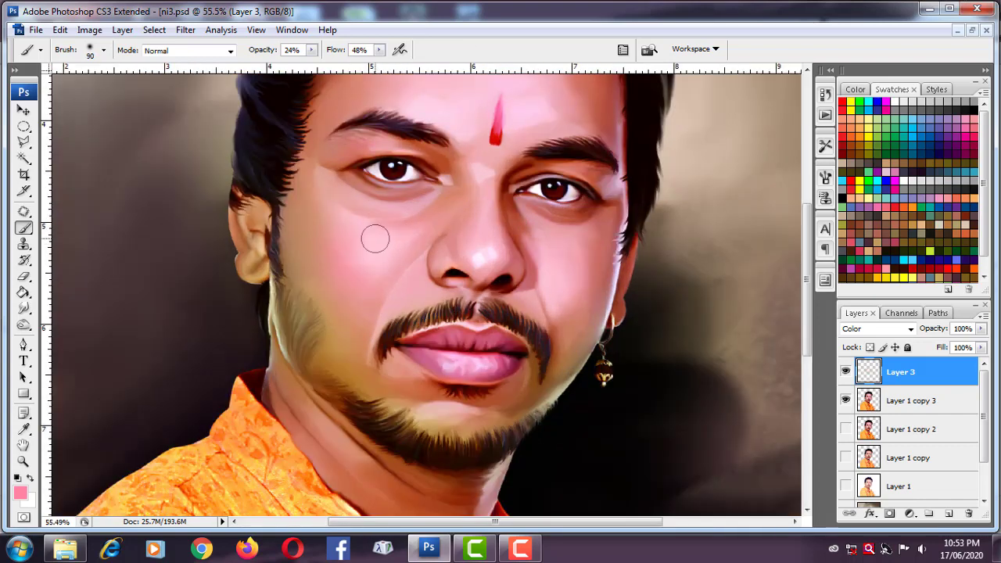
Switch to orange-red and glaze the lips and cheeks with 80 to 250 px brushes.
{"action": "left_click", "coordinate": [20, 495]}
{"action": "left_click", "coordinate": [923, 79]}
{"action": "key", "text": "bracketleft"}
{"action": "key", "text": "bracketleft"}
{"action": "key", "text": "bracketleft"}
{"action": "key", "text": "bracketright"}
{"action": "key", "text": "bracketright"}
{"action": "key", "text": "bracketright"}
{"action": "scroll", "coordinate": [519, 262], "scroll_direction": "up", "scroll_amount": 2}
{"action": "scroll", "coordinate": [591, 247], "scroll_direction": "down", "scroll_amount": 2}
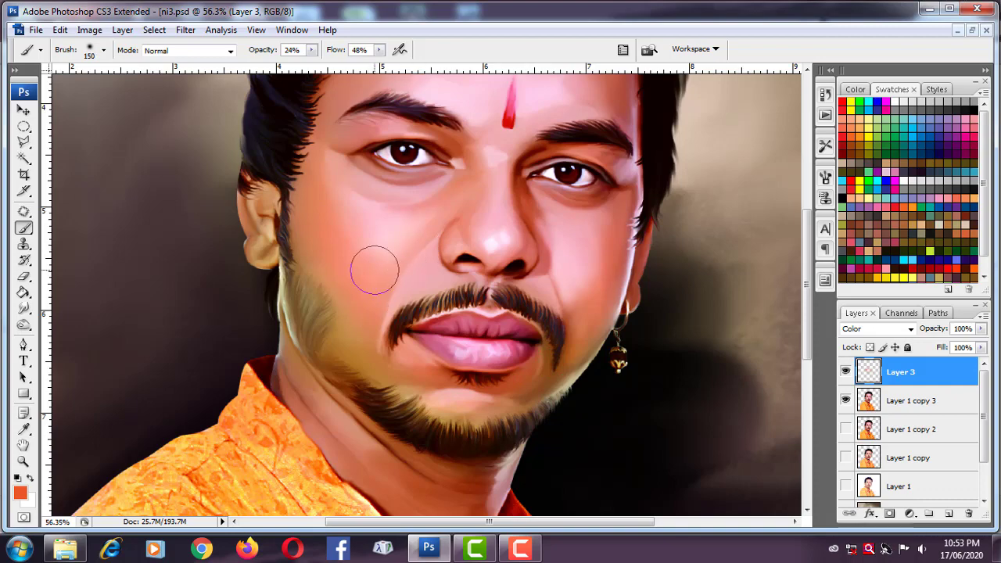
{"action": "scroll", "coordinate": [340, 268], "scroll_direction": "down", "scroll_amount": 1}
{"action": "key", "text": "bracketright"}
{"action": "key", "text": "bracketright"}
{"action": "scroll", "coordinate": [431, 166], "scroll_direction": "down", "scroll_amount": 1}
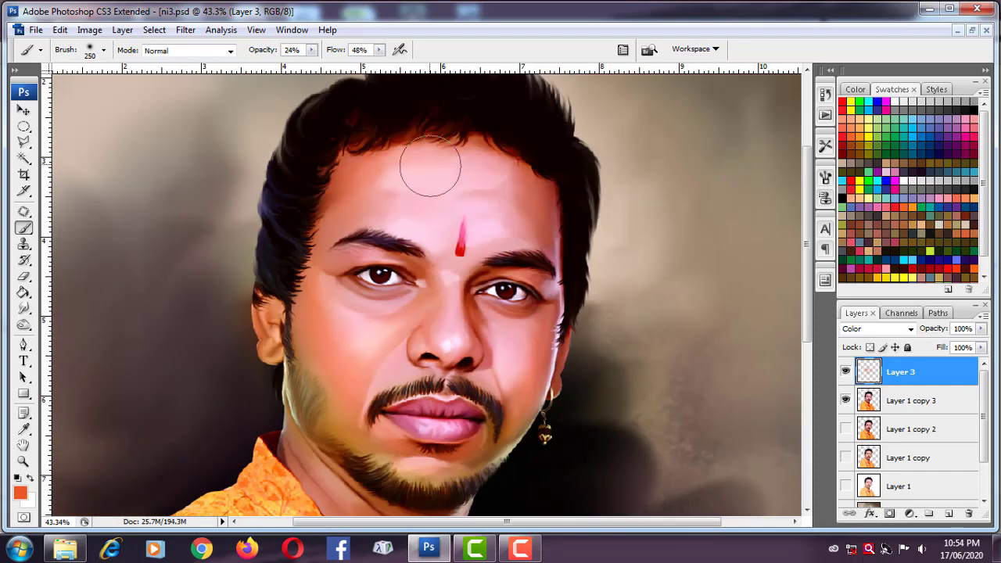
Pick a red glaze colour and tint the face and forehead.
{"action": "left_click", "coordinate": [21, 491]}
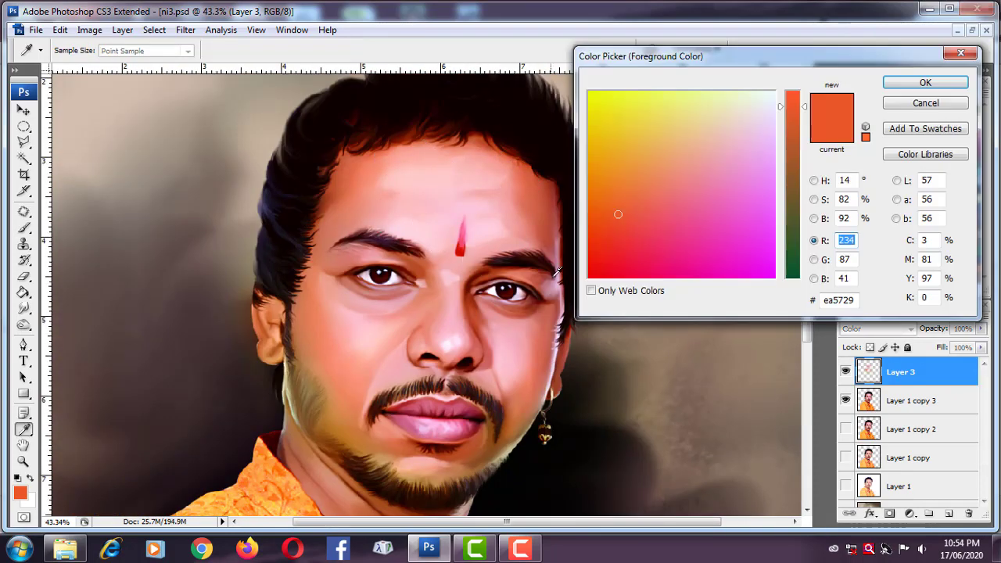
{"action": "left_click", "coordinate": [621, 245]}
{"action": "left_click", "coordinate": [921, 81]}
{"action": "key", "text": "bracketleft"}
{"action": "key", "text": "bracketleft"}
{"action": "key", "text": "bracketleft"}
{"action": "scroll", "coordinate": [462, 305], "scroll_direction": "up", "scroll_amount": 3}
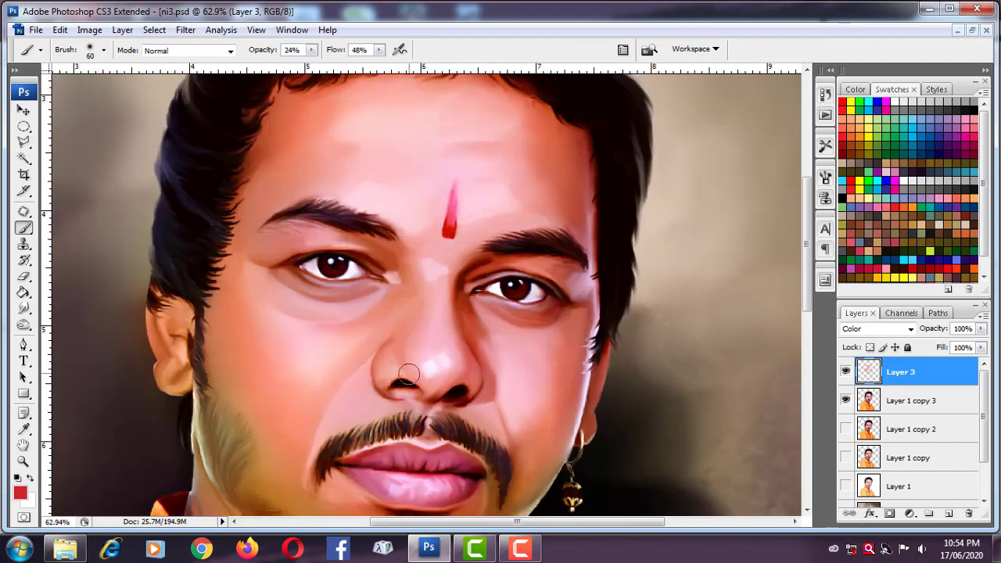
{"action": "mouse_move", "coordinate": [383, 292]}
{"action": "left_mouse_down"}
{"action": "mouse_move", "coordinate": [469, 290]}
{"action": "mouse_move", "coordinate": [497, 415]}
{"action": "left_mouse_up"}
{"action": "key", "text": "bracketright"}
{"action": "key", "text": "bracketright"}
{"action": "key", "text": "bracketright"}
Glaze the chin area with a new colour, then pink with a 70 px brush.
{"action": "left_click", "coordinate": [20, 491]}
{"action": "left_click", "coordinate": [936, 83]}
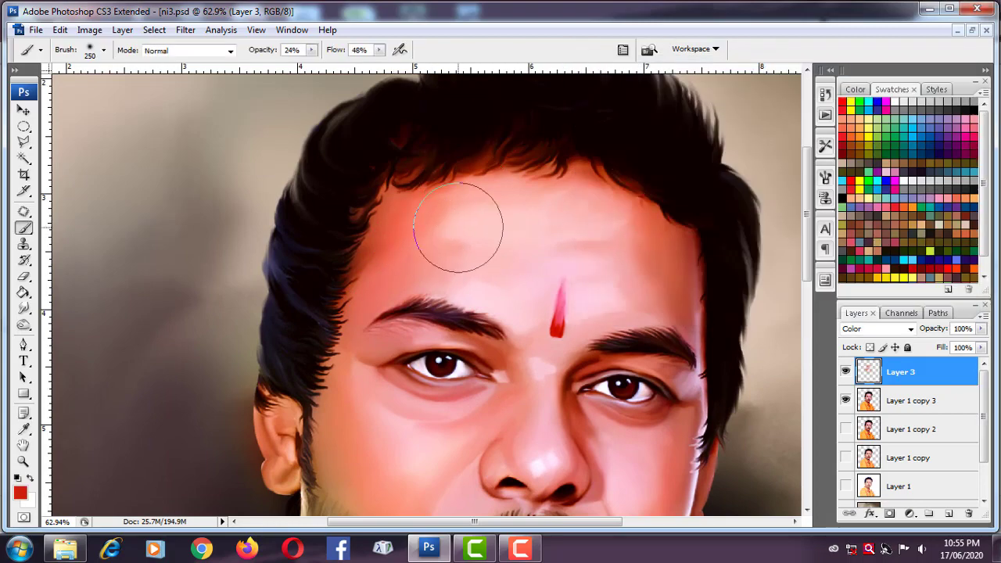
{"action": "scroll", "coordinate": [459, 227], "scroll_direction": "down", "scroll_amount": 5}
{"action": "key", "text": "bracketleft"}
{"action": "key", "text": "bracketleft"}
{"action": "left_click", "coordinate": [20, 491]}
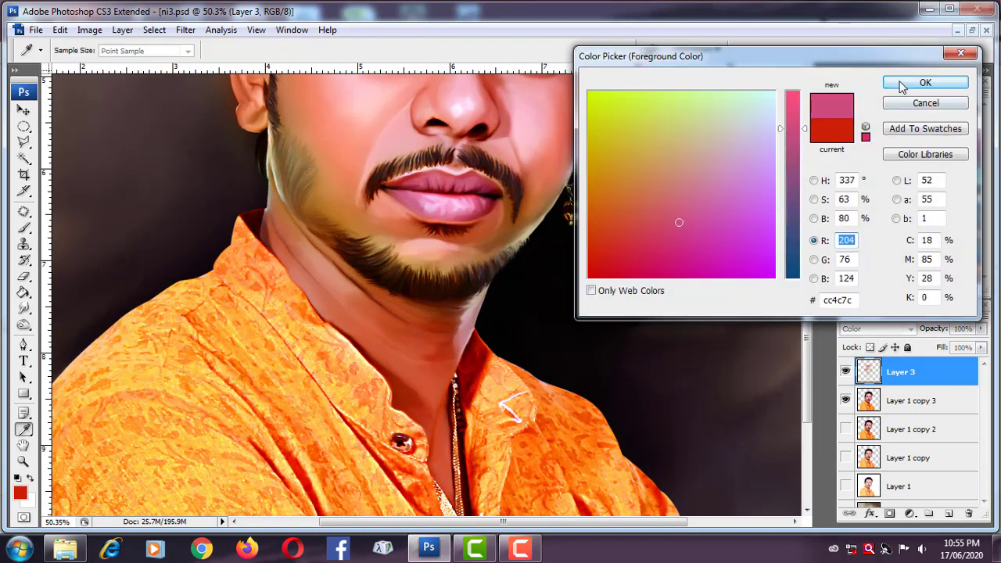
{"action": "left_click", "coordinate": [952, 81]}
{"action": "key", "text": "bracketleft"}
{"action": "key", "text": "bracketleft"}
{"action": "key", "text": "bracketleft"}
Glaze yellow along the ear and hair edges, widening the brush for broader tints.
{"action": "left_click", "coordinate": [20, 491]}
{"action": "left_click", "coordinate": [946, 79]}
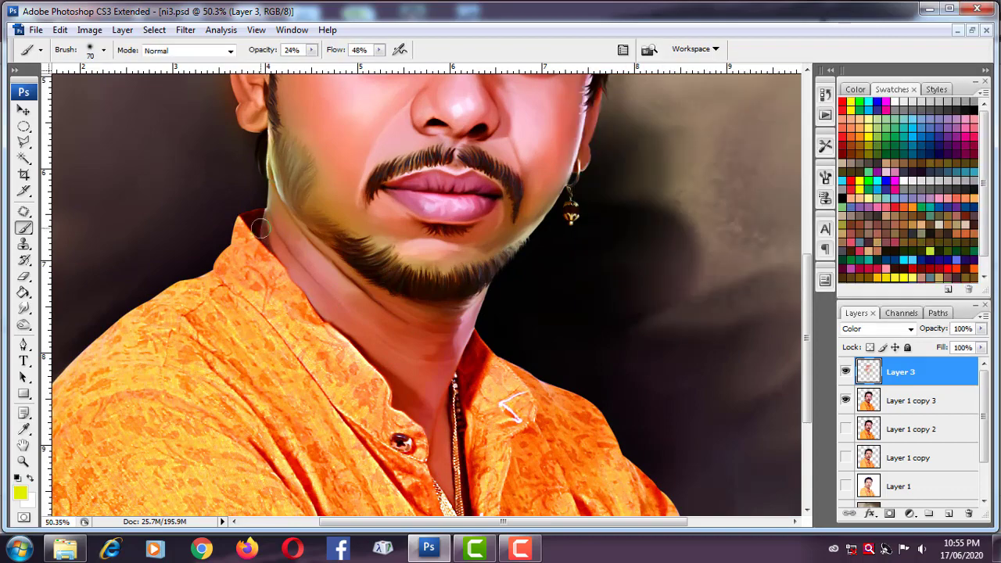
{"action": "key", "text": "bracketleft"}
{"action": "key", "text": "bracketleft"}
{"action": "key", "text": "bracketleft"}
{"action": "scroll", "coordinate": [288, 125], "scroll_direction": "up", "scroll_amount": 5}
{"action": "scroll", "coordinate": [288, 125], "scroll_direction": "down", "scroll_amount": 5}
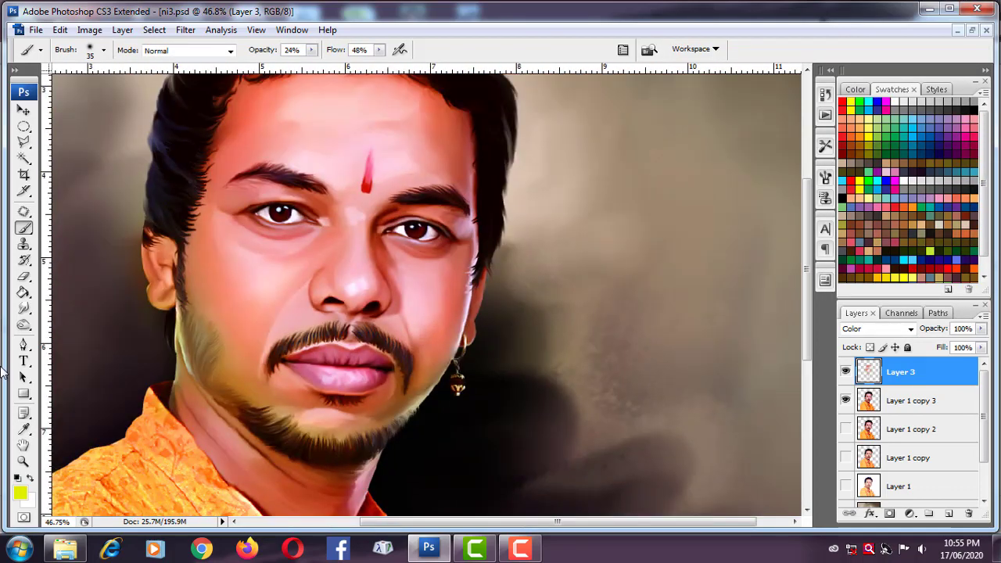
{"action": "scroll", "coordinate": [308, 451], "scroll_direction": "down", "scroll_amount": 3}
{"action": "key", "text": "bracketright"}
{"action": "key", "text": "bracketright"}
{"action": "key", "text": "bracketright"}
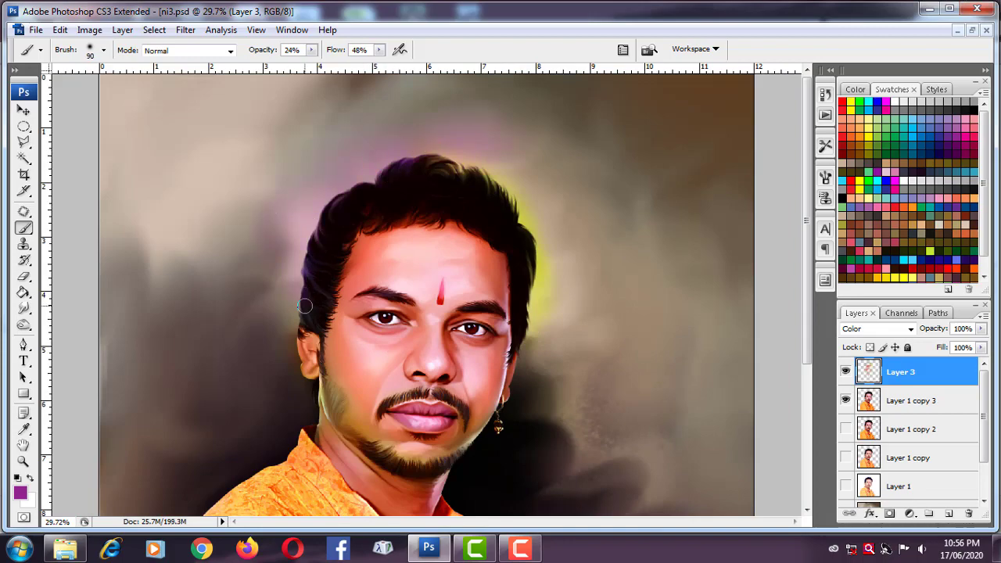
Pick a yellow-green glaze colour and size the brush for the chin and ear edge.
{"action": "scroll", "coordinate": [305, 306], "scroll_direction": "down", "scroll_amount": 2}
{"action": "key", "text": "bracketright"}
{"action": "key", "text": "bracketright"}
{"action": "key", "text": "bracketright"}
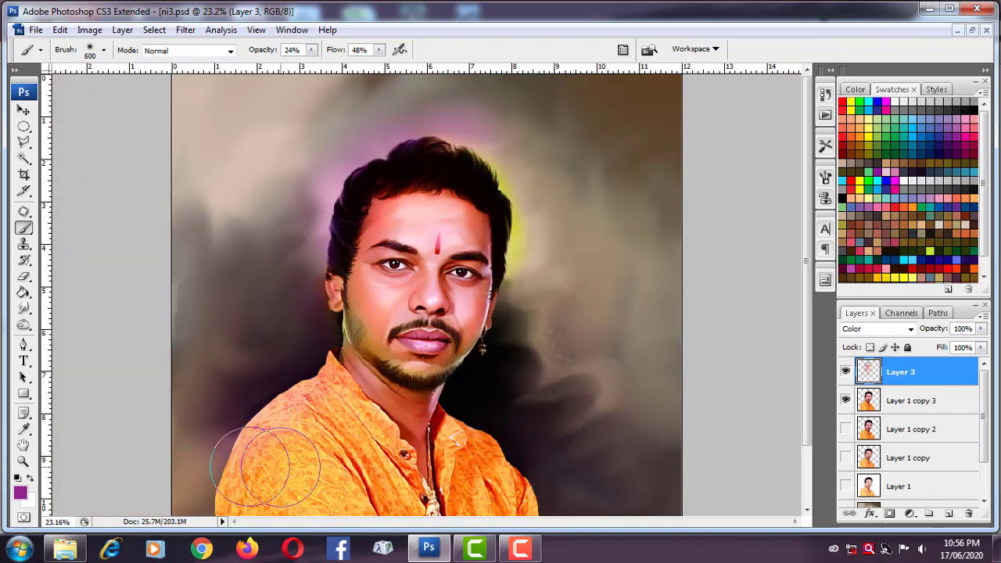
{"action": "scroll", "coordinate": [282, 391], "scroll_direction": "down", "scroll_amount": 2}
{"action": "key", "text": "bracketleft"}
{"action": "key", "text": "bracketleft"}
{"action": "key", "text": "bracketleft"}
{"action": "left_click", "coordinate": [19, 493]}
{"action": "key", "text": "Return"}
{"action": "scroll", "coordinate": [445, 350], "scroll_direction": "up", "scroll_amount": 8}
{"action": "key", "text": "bracketleft"}
{"action": "key", "text": "bracketleft"}
{"action": "key", "text": "bracketleft"}
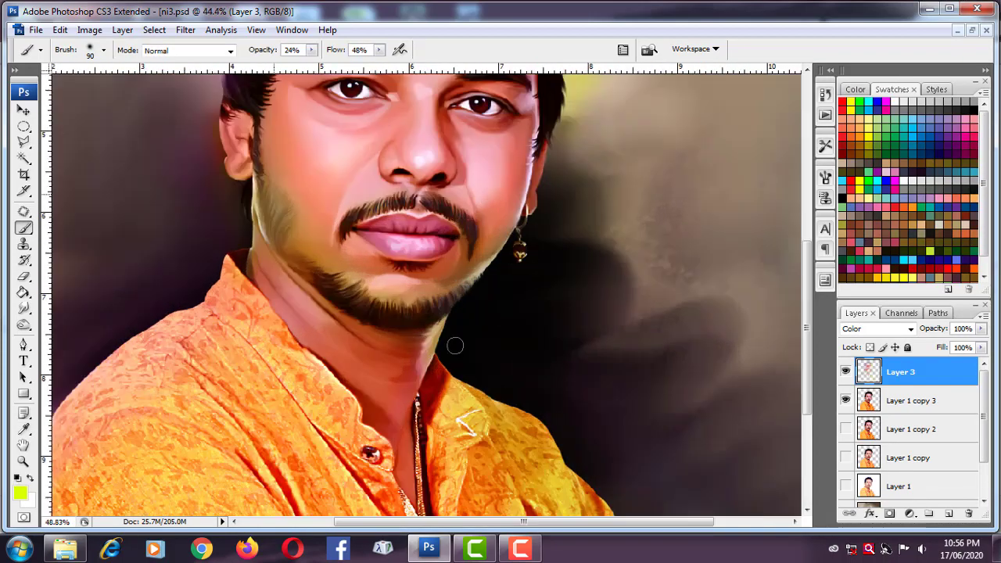
{"action": "scroll", "coordinate": [454, 347], "scroll_direction": "up", "scroll_amount": 3}
{"action": "scroll", "coordinate": [576, 191], "scroll_direction": "up", "scroll_amount": 3}
{"action": "key", "text": "bracketleft"}
{"action": "key", "text": "bracketleft"}
{"action": "key", "text": "bracketleft"}
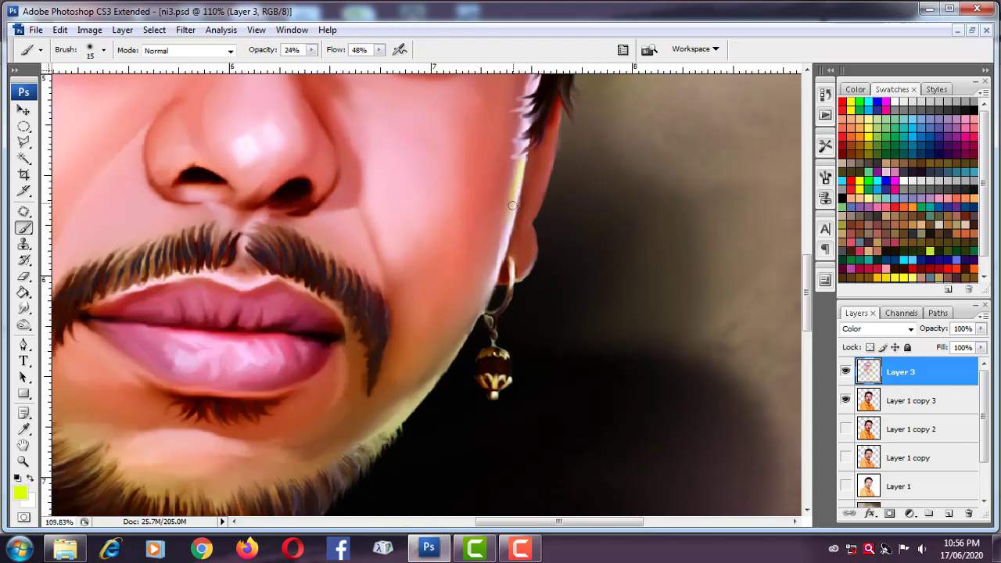
{"action": "scroll", "coordinate": [526, 162], "scroll_direction": "down", "scroll_amount": 2}
{"action": "scroll", "coordinate": [547, 235], "scroll_direction": "up", "scroll_amount": 3}
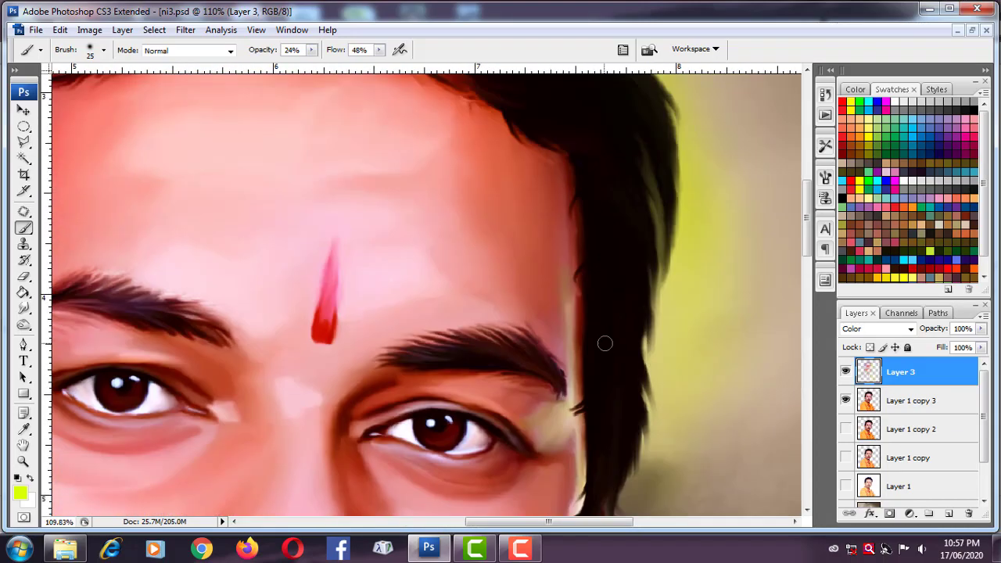
{"action": "scroll", "coordinate": [603, 342], "scroll_direction": "down", "scroll_amount": 3}
{"action": "key", "text": "bracketright"}
Shrink the brush to 9 and tint the eye edges yellow-green.
{"action": "scroll", "coordinate": [509, 313], "scroll_direction": "down", "scroll_amount": 3}
{"action": "scroll", "coordinate": [484, 359], "scroll_direction": "left", "scroll_amount": 2}
{"action": "scroll", "coordinate": [551, 309], "scroll_direction": "up", "scroll_amount": 3}
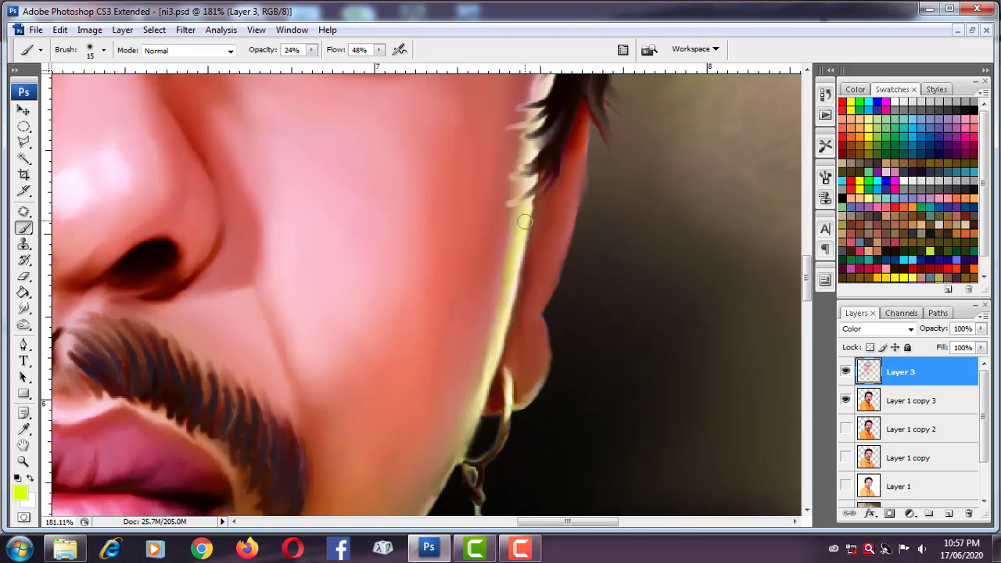
{"action": "scroll", "coordinate": [532, 298], "scroll_direction": "up", "scroll_amount": 3}
{"action": "scroll", "coordinate": [508, 290], "scroll_direction": "up", "scroll_amount": 5}
{"action": "scroll", "coordinate": [489, 281], "scroll_direction": "up", "scroll_amount": 2}
{"action": "key", "text": "bracketleft"}
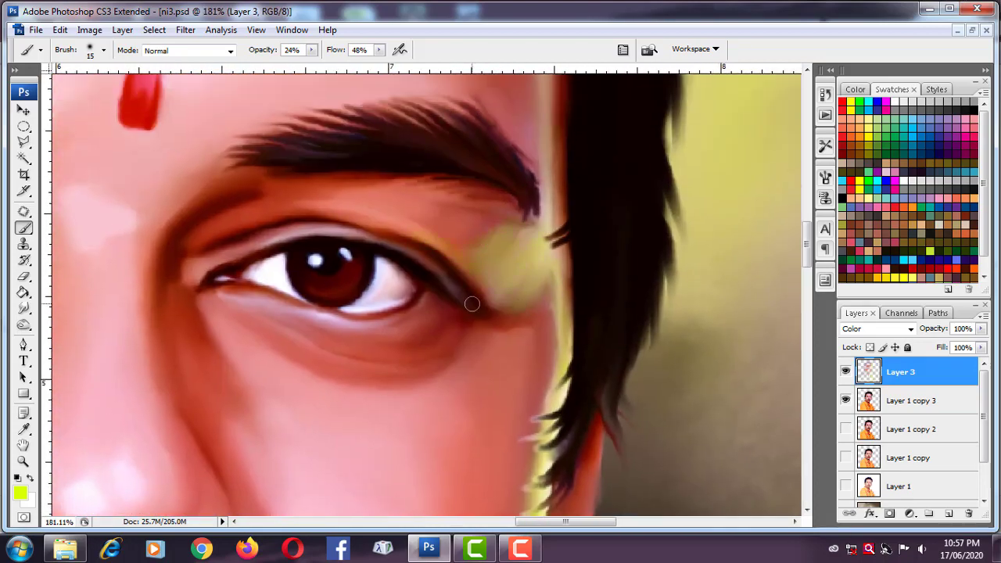
{"action": "key", "text": "bracketleft"}
{"action": "key", "text": "bracketleft"}
{"action": "scroll", "coordinate": [466, 297], "scroll_direction": "up", "scroll_amount": 1}
{"action": "scroll", "coordinate": [459, 291], "scroll_direction": "left", "scroll_amount": 1}
{"action": "scroll", "coordinate": [484, 357], "scroll_direction": "down", "scroll_amount": 2}
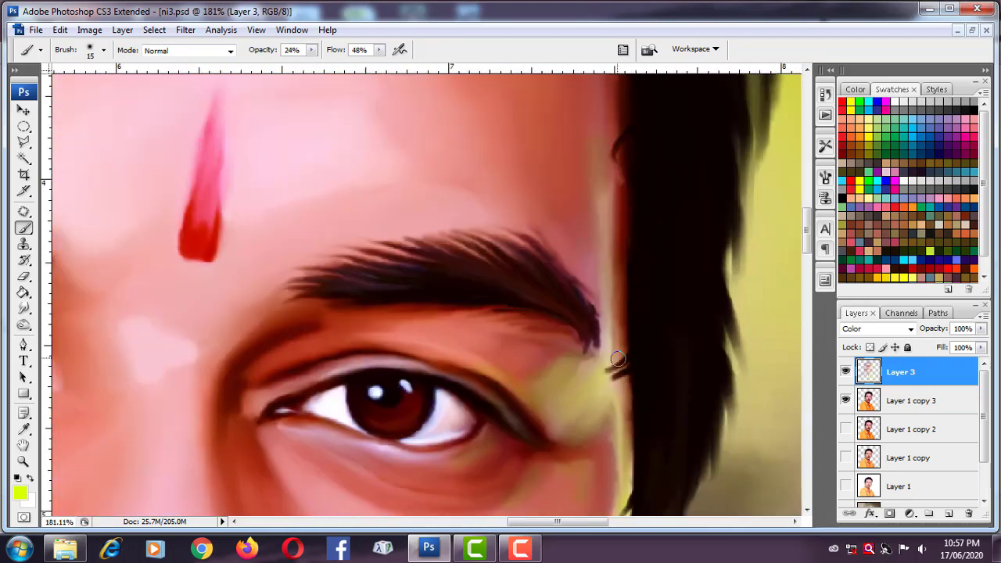
{"action": "scroll", "coordinate": [493, 328], "scroll_direction": "down", "scroll_amount": 1}
{"action": "scroll", "coordinate": [514, 275], "scroll_direction": "down", "scroll_amount": 3}
{"action": "scroll", "coordinate": [380, 425], "scroll_direction": "down", "scroll_amount": 1}
{"action": "scroll", "coordinate": [379, 425], "scroll_direction": "down", "scroll_amount": 2}
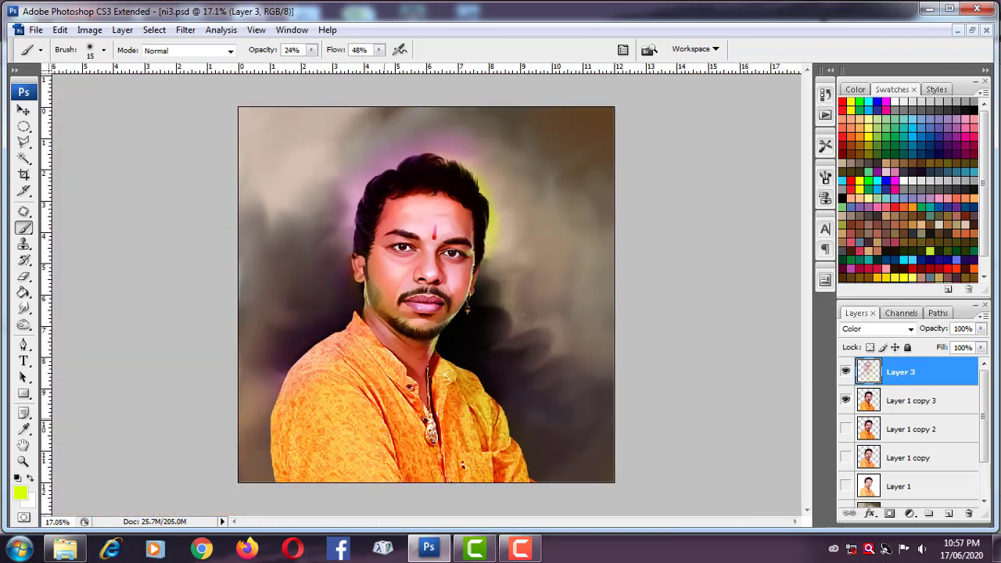
{"action": "scroll", "coordinate": [379, 425], "scroll_direction": "up", "scroll_amount": 2}
{"action": "scroll", "coordinate": [379, 425], "scroll_direction": "down", "scroll_amount": 2}
{"action": "scroll", "coordinate": [284, 204], "scroll_direction": "up", "scroll_amount": 4}
{"action": "scroll", "coordinate": [284, 203], "scroll_direction": "up", "scroll_amount": 2}
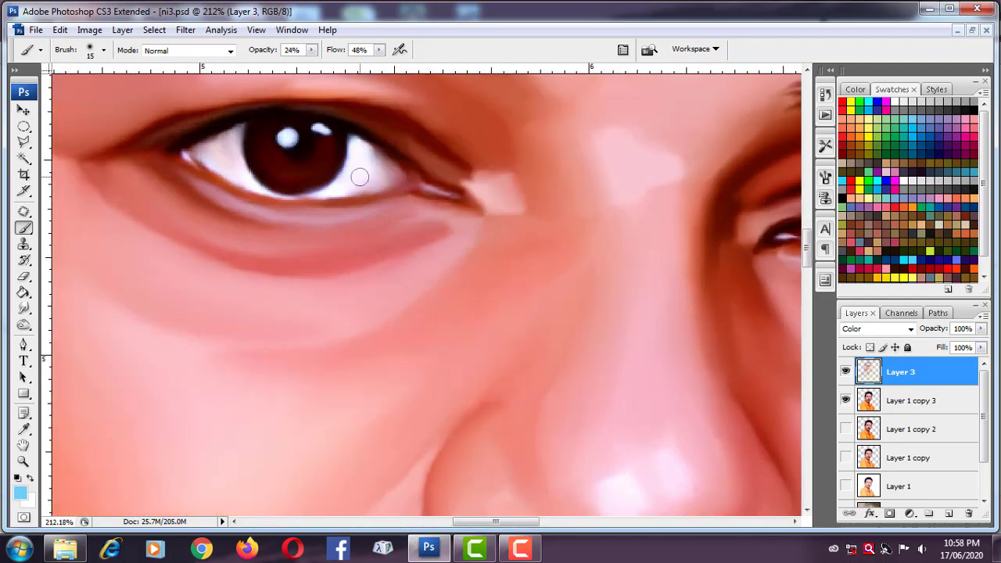
{"action": "scroll", "coordinate": [374, 188], "scroll_direction": "right", "scroll_amount": 5}
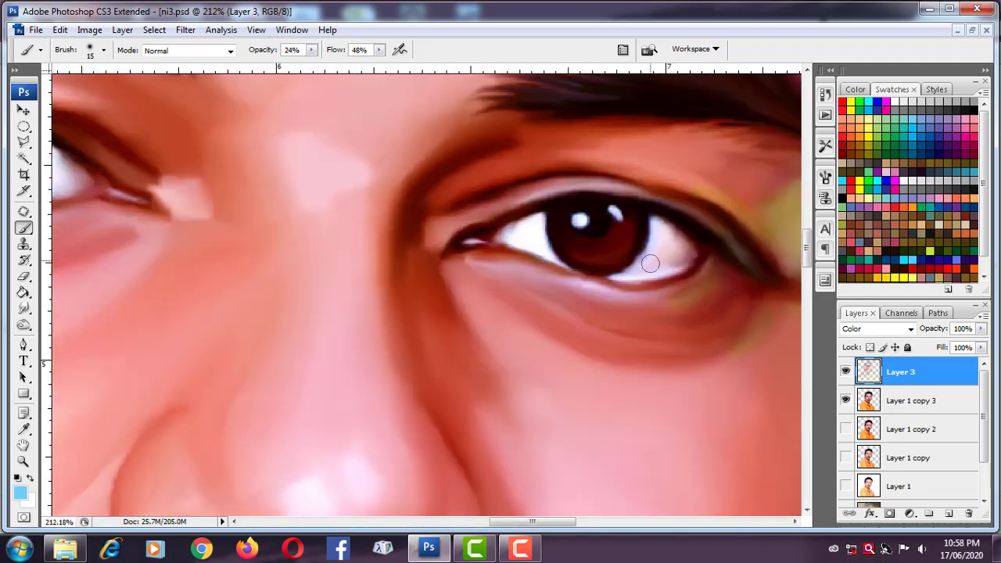
{"action": "scroll", "coordinate": [677, 249], "scroll_direction": "down", "scroll_amount": 5}
Soften the Layer 3 colour glaze with a 6.1-pixel Gaussian Blur.
{"action": "key", "text": "ctrl+alt+f"}
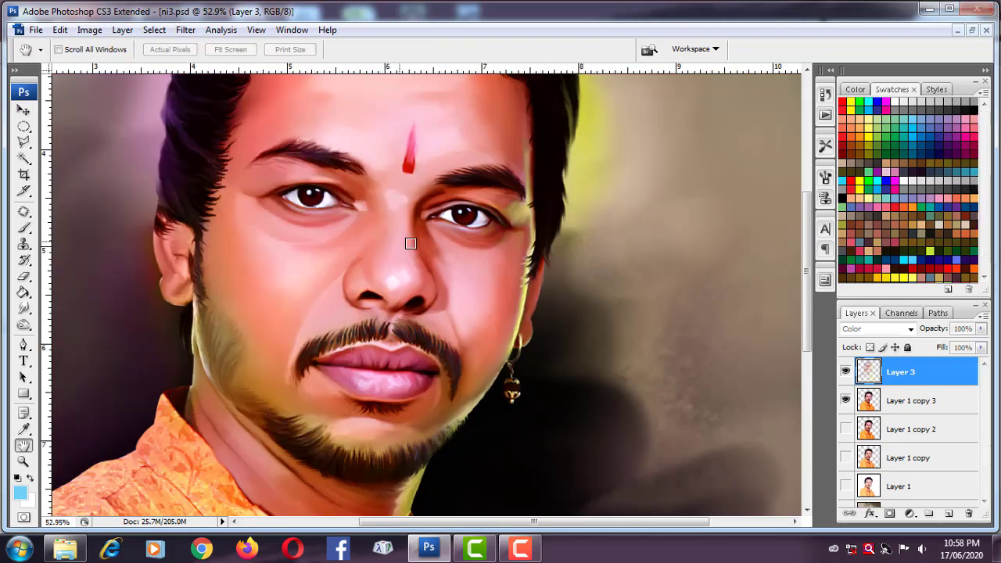
{"action": "key", "text": "Return"}
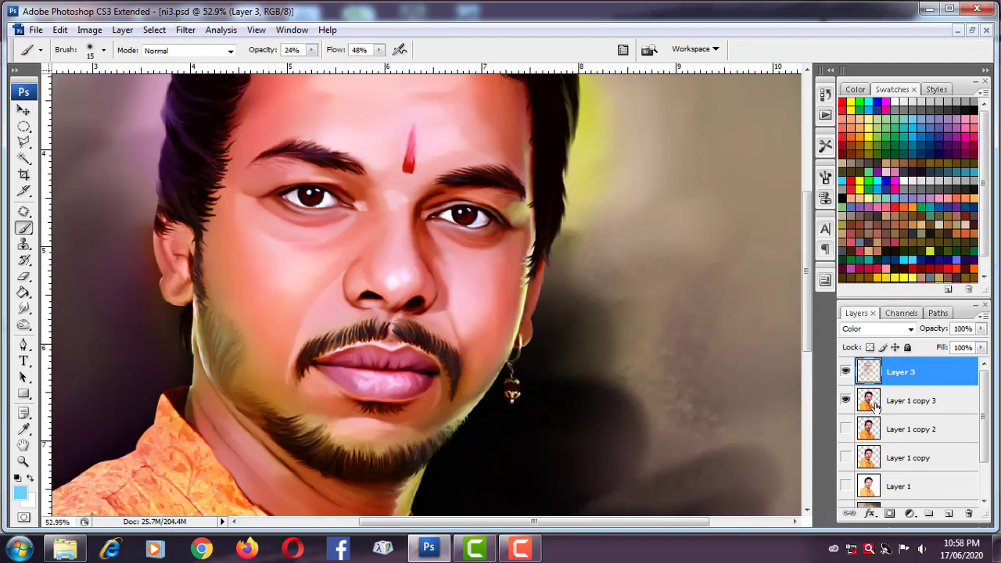
{"action": "scroll", "coordinate": [463, 464], "scroll_direction": "down", "scroll_amount": 5}
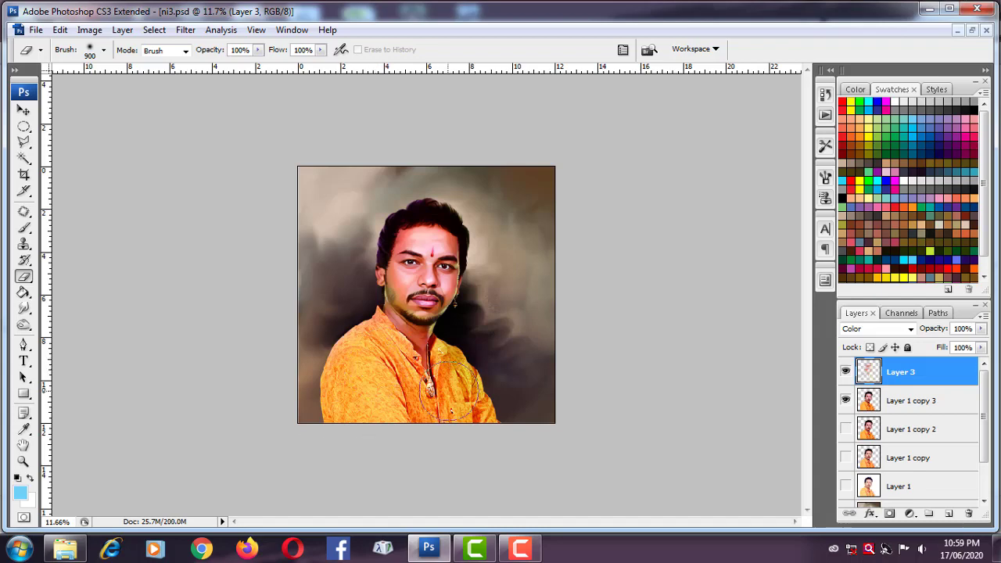
{"action": "key", "text": "v"}
{"action": "scroll", "coordinate": [382, 278], "scroll_direction": "up", "scroll_amount": 2}
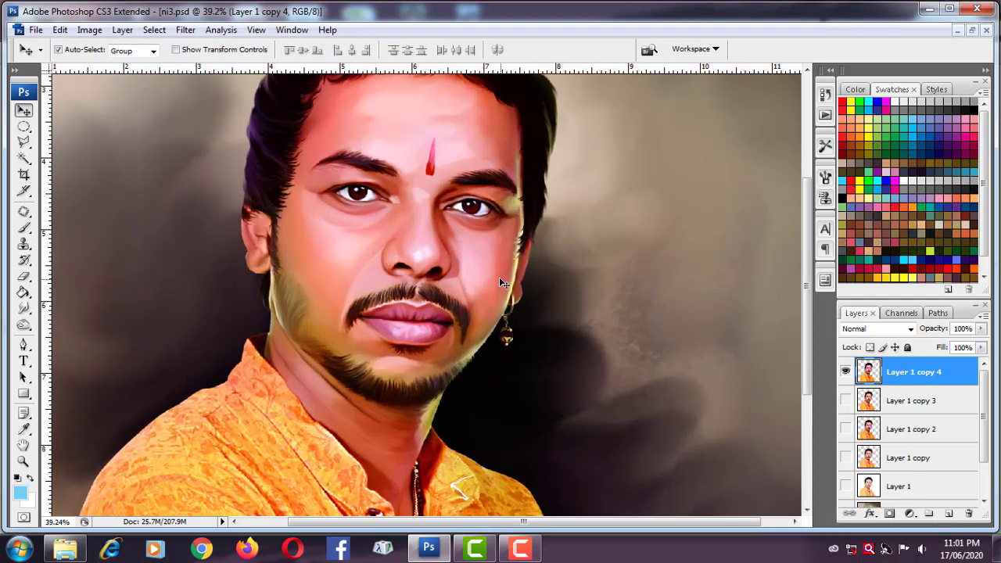
Switch to the Smudge tool and enlarge its brush to 70 over the eye and upper cheek.
{"action": "scroll", "coordinate": [501, 282], "scroll_direction": "down", "scroll_amount": 2}
{"action": "scroll", "coordinate": [438, 287], "scroll_direction": "up", "scroll_amount": 1}
{"action": "scroll", "coordinate": [391, 292], "scroll_direction": "up", "scroll_amount": 3}
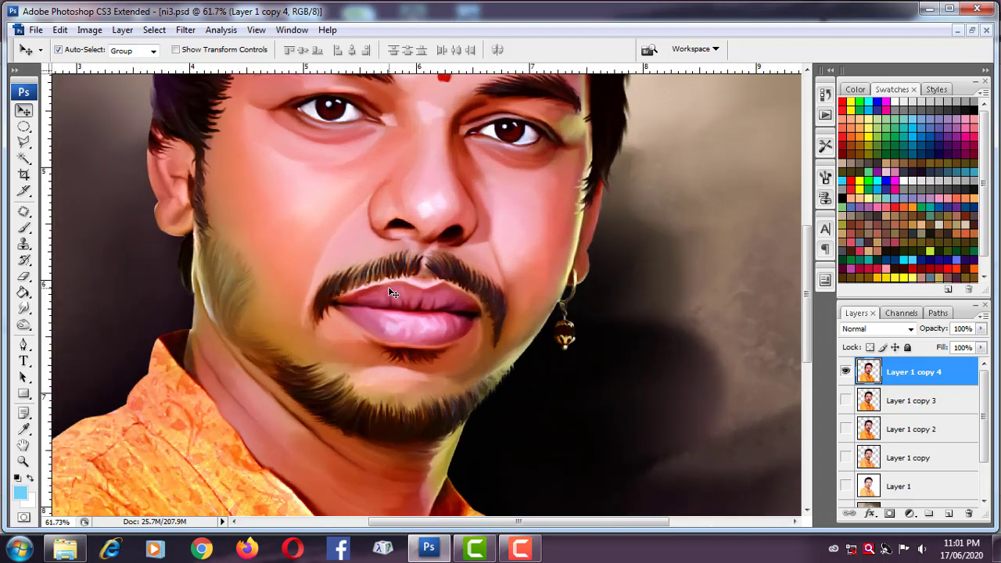
{"action": "key", "text": "r"}
{"action": "scroll", "coordinate": [287, 218], "scroll_direction": "down", "scroll_amount": 1}
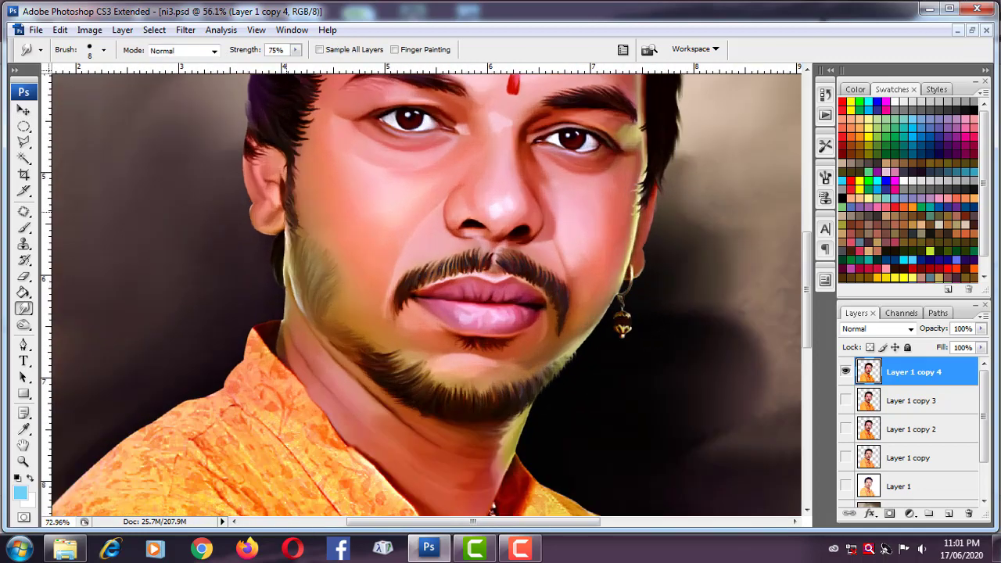
{"action": "scroll", "coordinate": [284, 204], "scroll_direction": "up", "scroll_amount": 3}
{"action": "left_click_drag", "start_coordinate": [372, 211], "coordinate": [341, 294]}
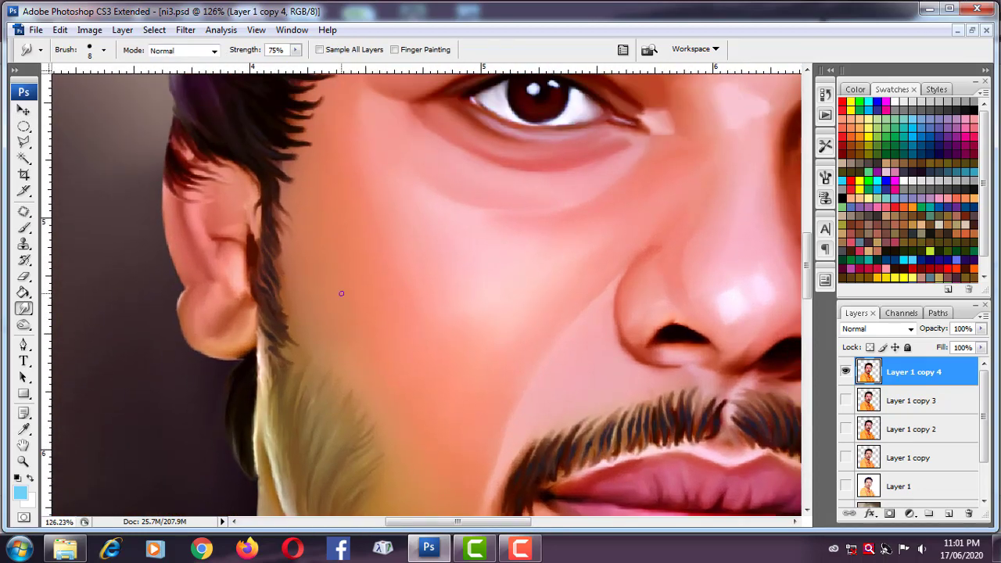
{"action": "key", "text": "bracketright"}
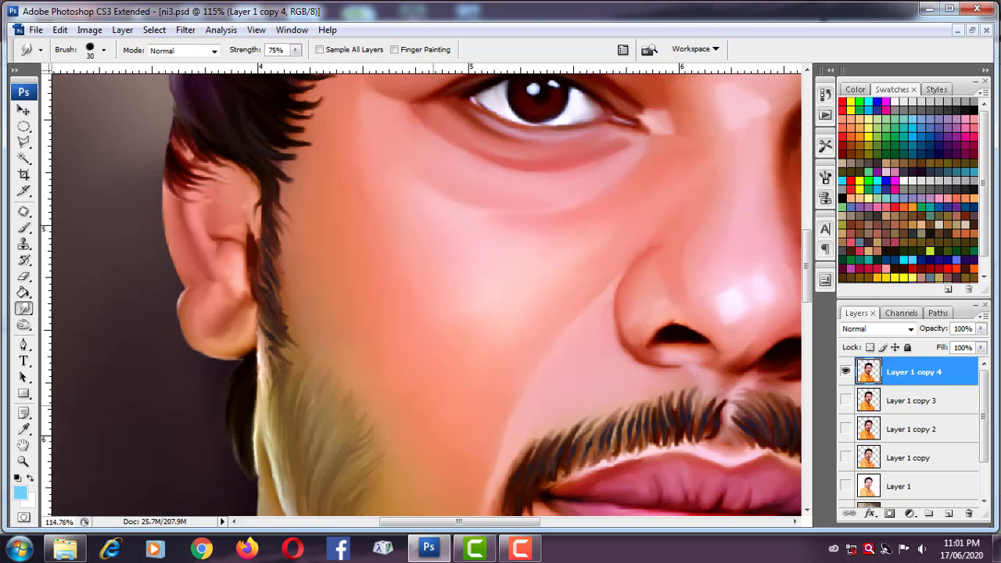
{"action": "scroll", "coordinate": [341, 294], "scroll_direction": "down", "scroll_amount": 3}
{"action": "scroll", "coordinate": [357, 291], "scroll_direction": "up", "scroll_amount": 2}
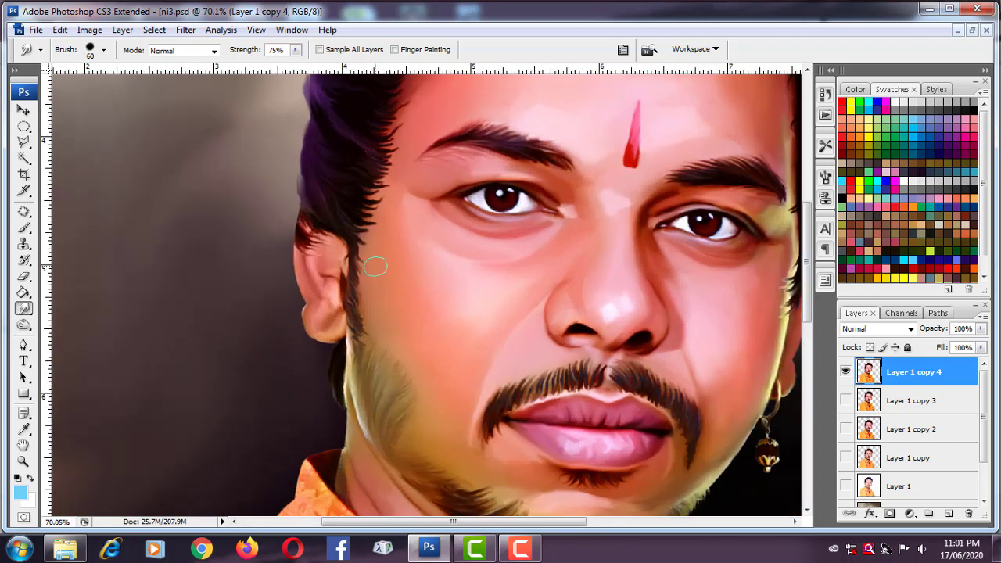
{"action": "scroll", "coordinate": [374, 266], "scroll_direction": "up", "scroll_amount": 1}
{"action": "scroll", "coordinate": [389, 279], "scroll_direction": "up", "scroll_amount": 1}
{"action": "key", "text": "bracketright"}
{"action": "scroll", "coordinate": [425, 286], "scroll_direction": "up", "scroll_amount": 1}
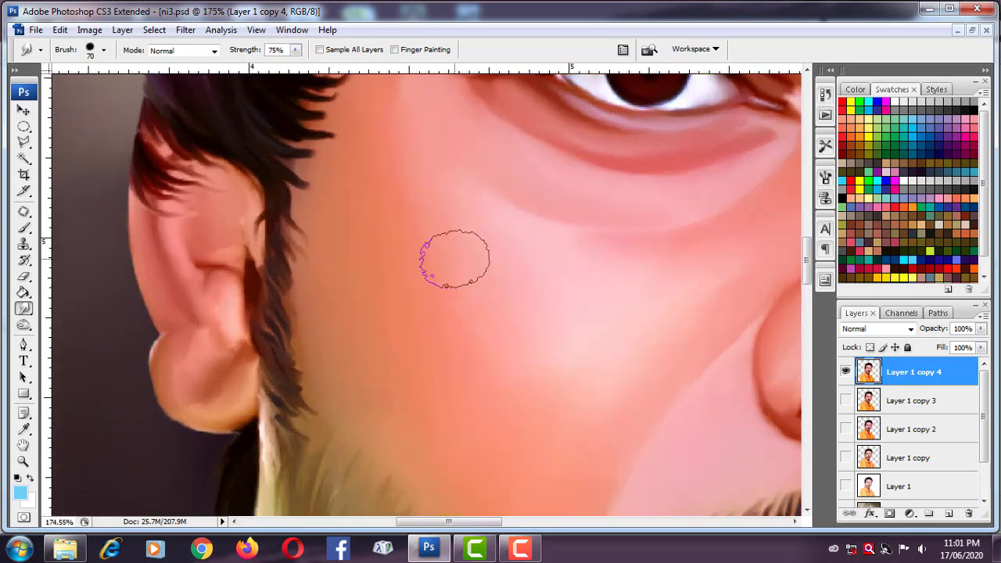
Hide the panels, pan up to the forehead and bindi, then restore the panels.
{"action": "key", "text": "p"}
{"action": "key", "text": "r"}
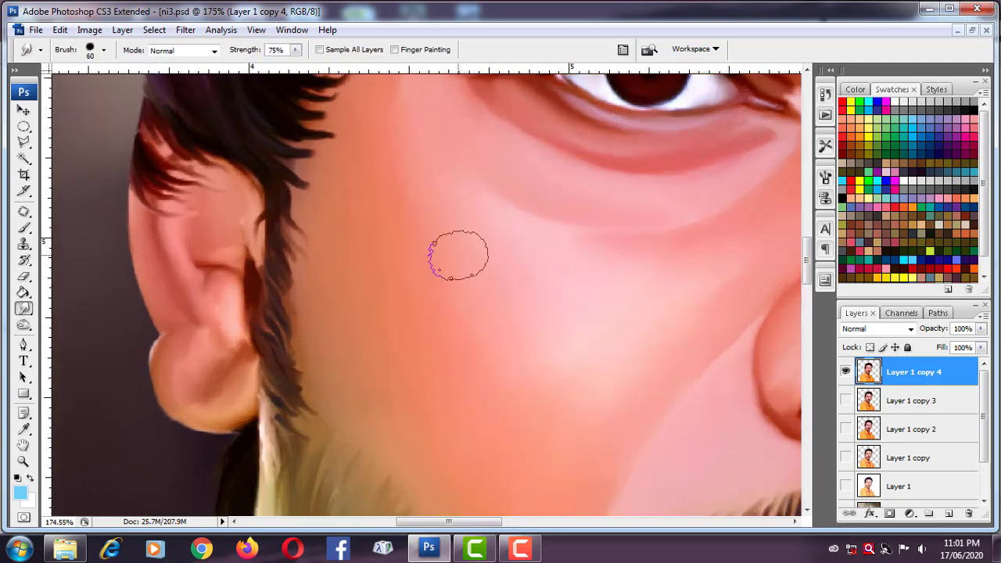
{"action": "left_click_drag", "start_coordinate": [458, 249], "coordinate": [302, 353]}
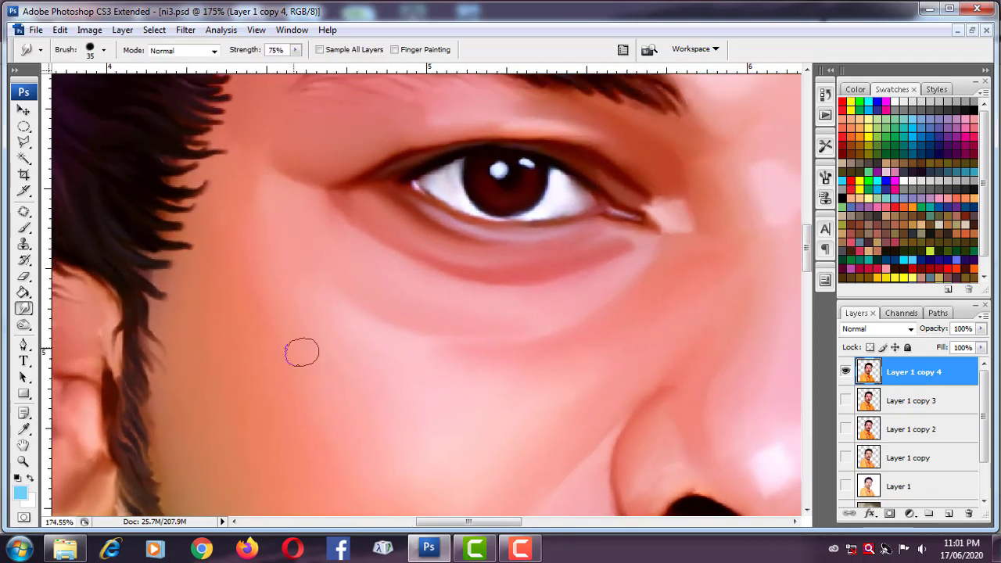
{"action": "key", "text": "Tab"}
{"action": "left_click_drag", "start_coordinate": [413, 241], "coordinate": [199, 437]}
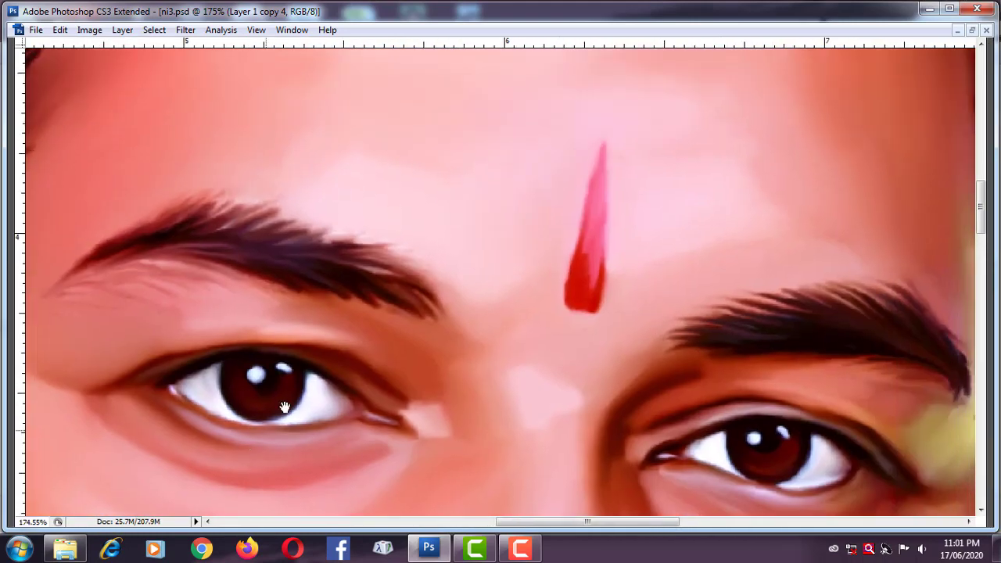
{"action": "scroll", "coordinate": [357, 378], "scroll_direction": "up", "scroll_amount": 5}
{"action": "scroll", "coordinate": [353, 359], "scroll_direction": "up", "scroll_amount": 3, "text": "alt"}
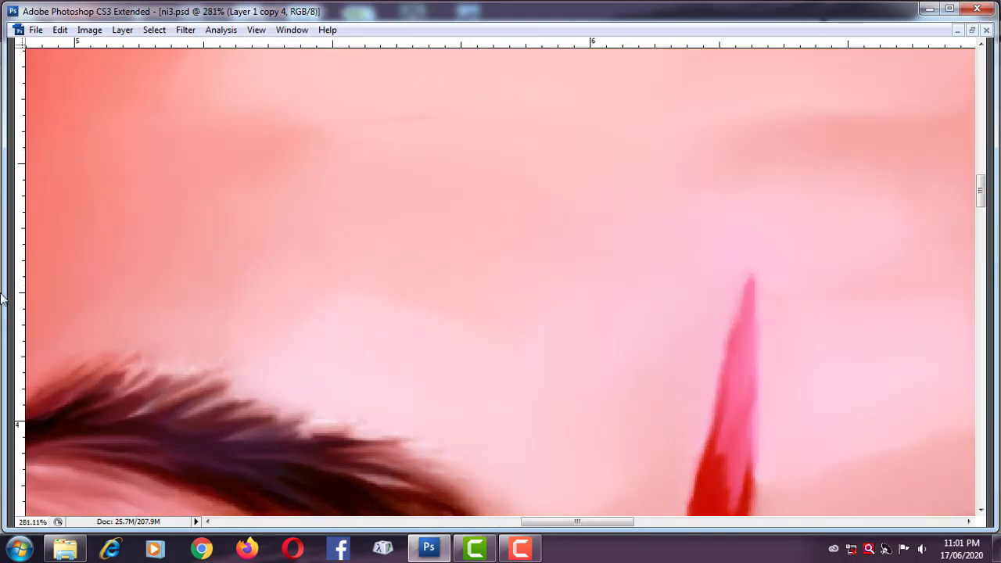
{"action": "scroll", "coordinate": [232, 222], "scroll_direction": "down", "scroll_amount": 2, "text": "alt"}
{"action": "scroll", "coordinate": [230, 217], "scroll_direction": "down", "scroll_amount": 1, "text": "alt"}
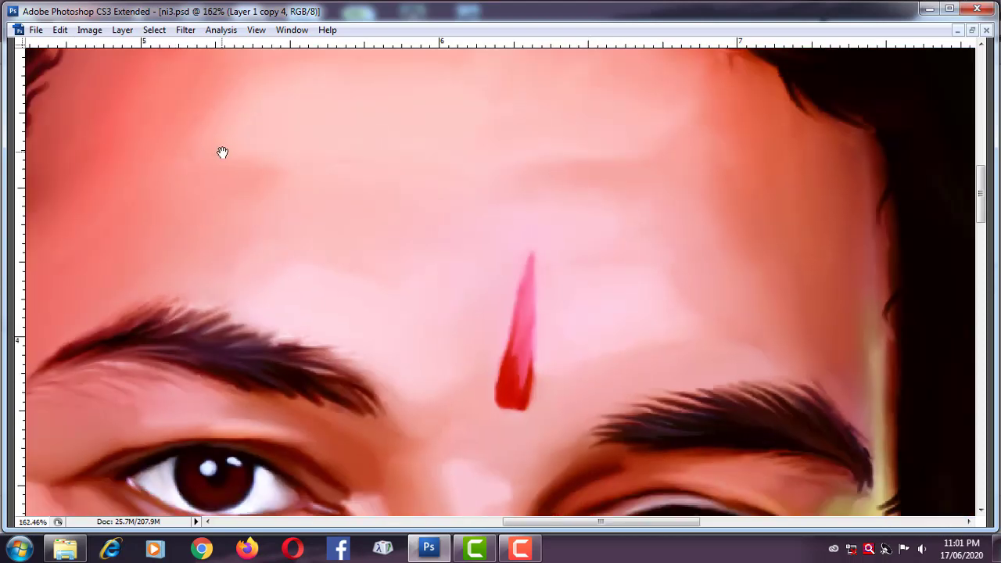
{"action": "left_click_drag", "start_coordinate": [222, 151], "coordinate": [275, 250]}
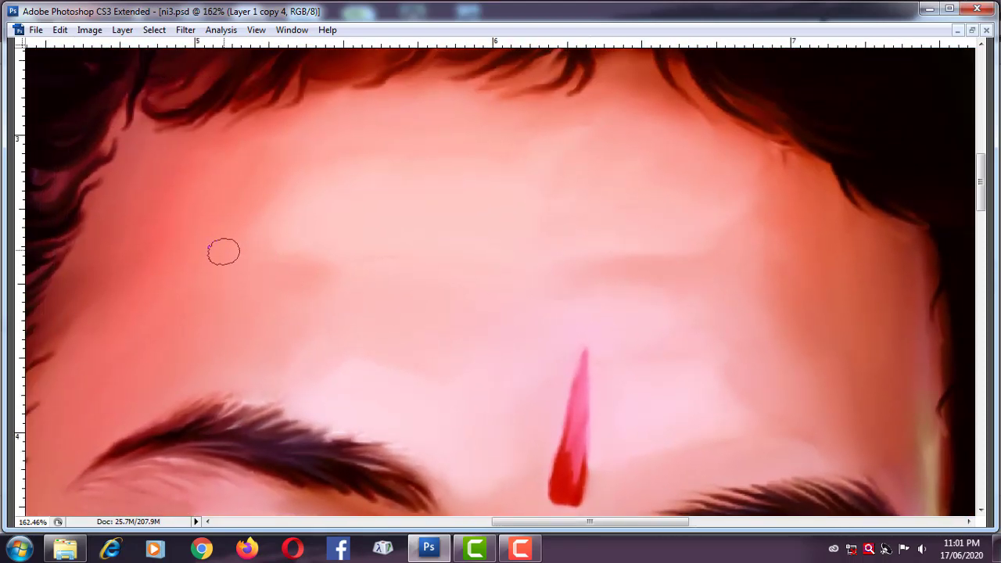
{"action": "key", "text": "Tab"}
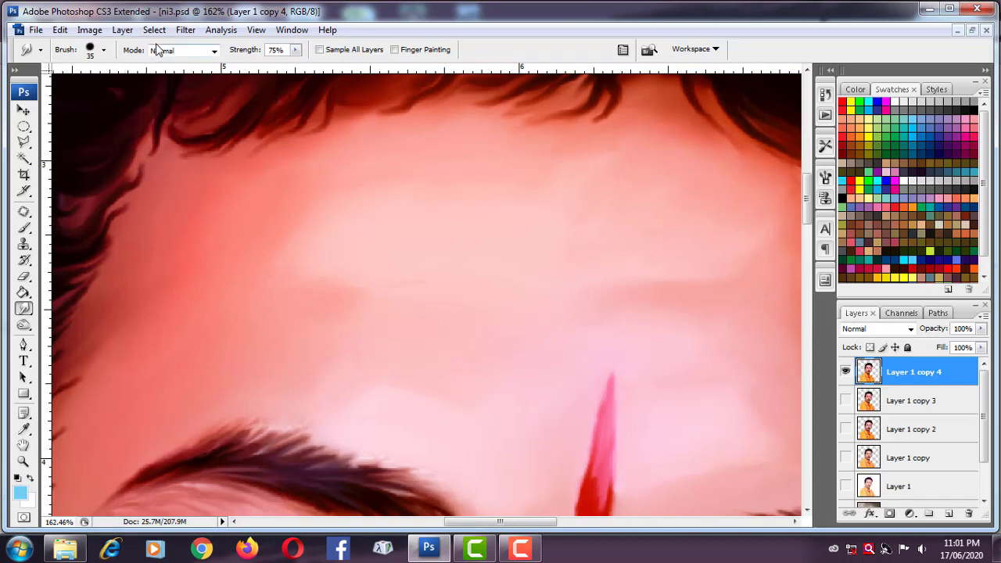
Lower the Smudge strength to 39% and settle the brush at size 50.
{"action": "left_click", "coordinate": [294, 50]}
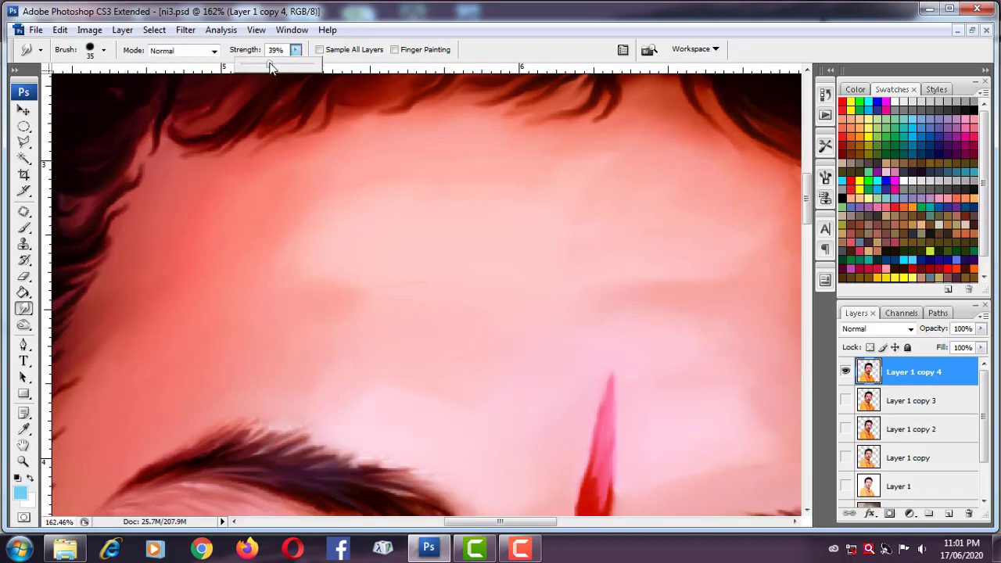
{"action": "left_click", "coordinate": [280, 235]}
{"action": "key", "text": "bracketright"}
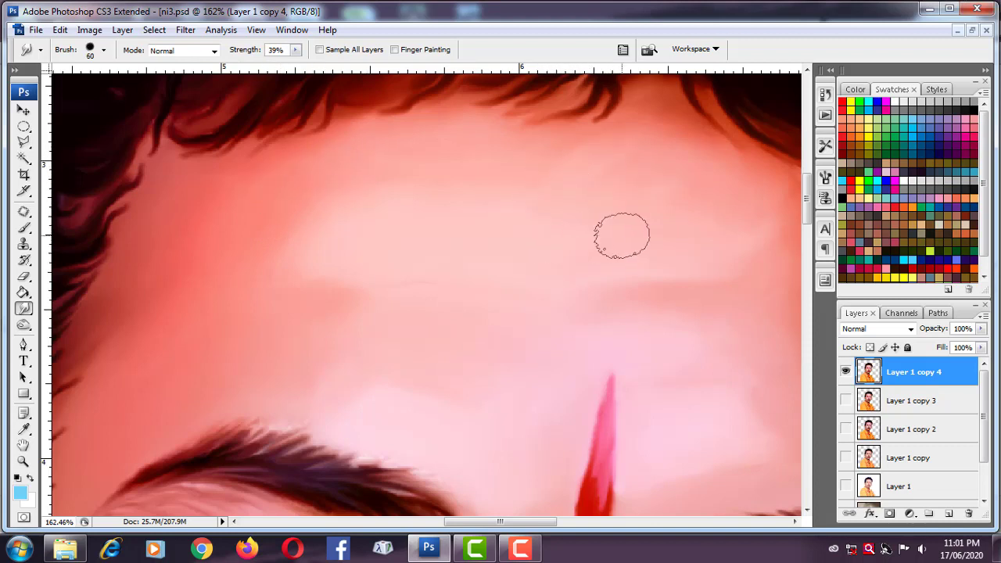
{"action": "key", "text": "bracketright"}
{"action": "key", "text": "bracketright"}
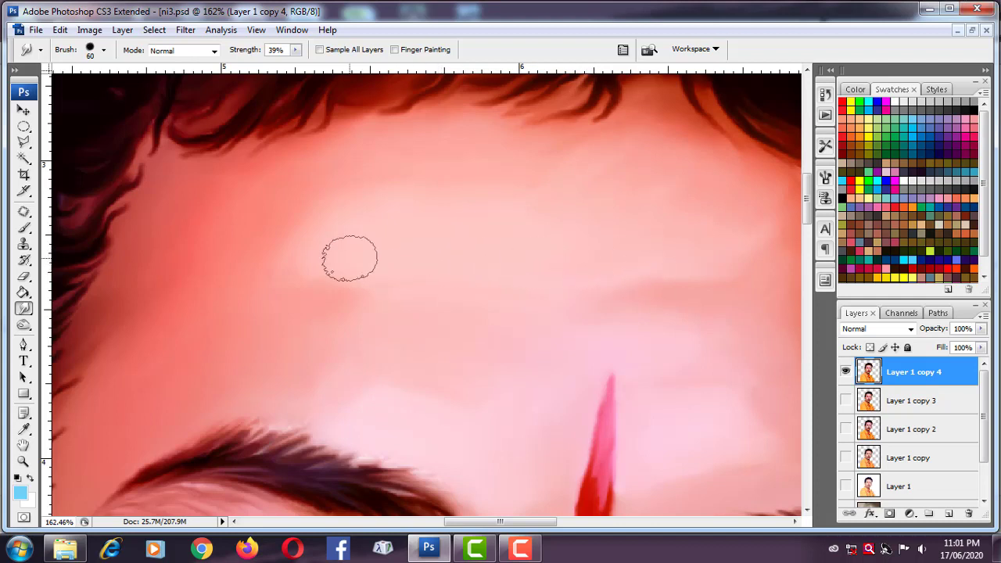
{"action": "key", "text": "bracketleft"}
{"action": "key", "text": "bracketleft"}
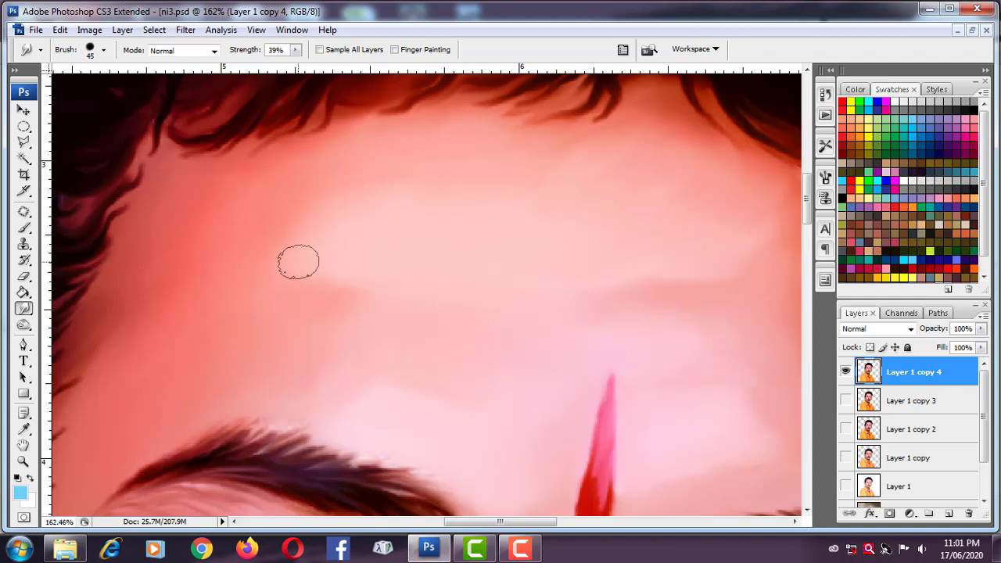
{"action": "key", "text": "bracketright"}
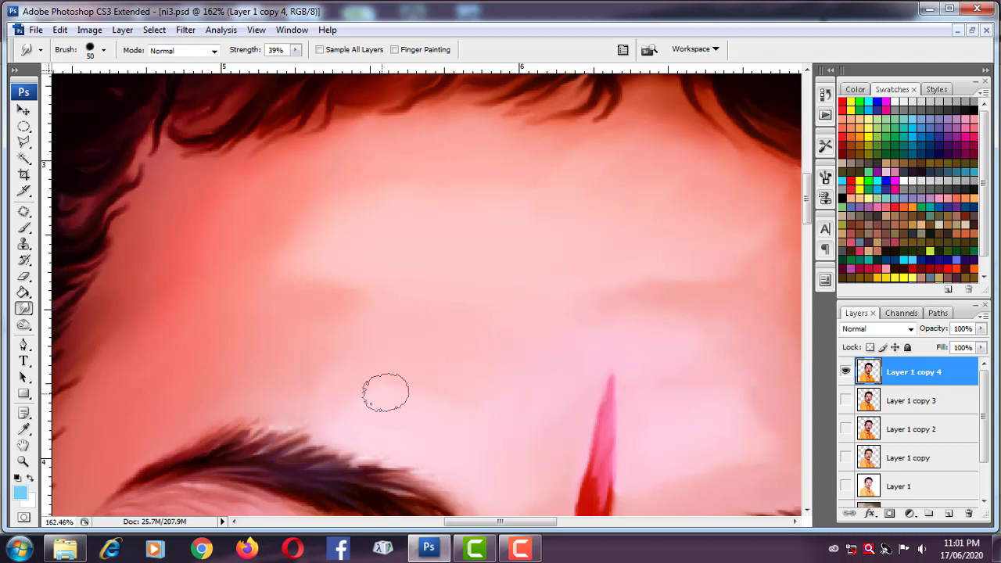
Smudge across the forehead and brows, then move to the cheek, ear and mustache and zoom out.
{"action": "left_click_drag", "start_coordinate": [670, 341], "coordinate": [592, 278]}
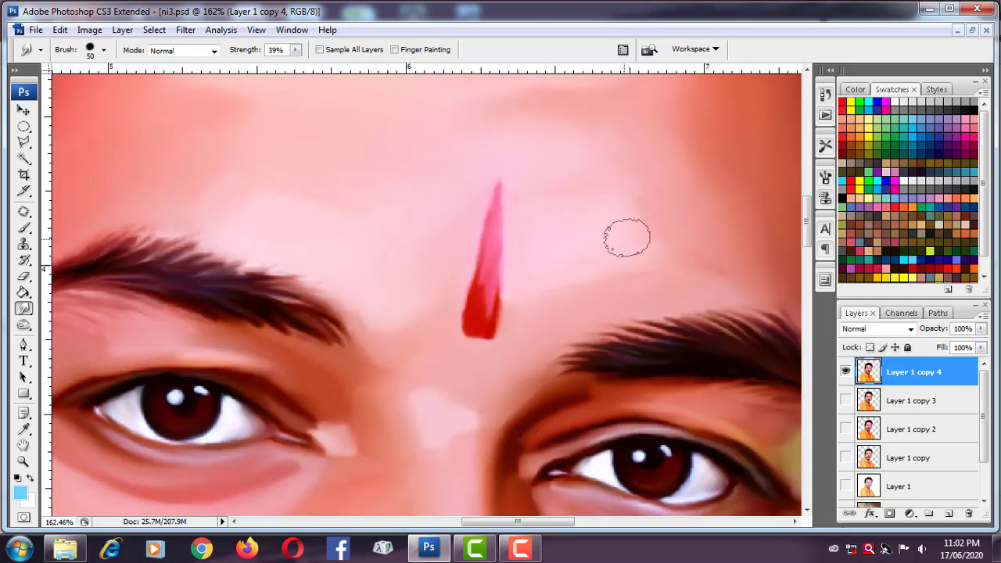
{"action": "left_click_drag", "start_coordinate": [726, 257], "coordinate": [694, 126]}
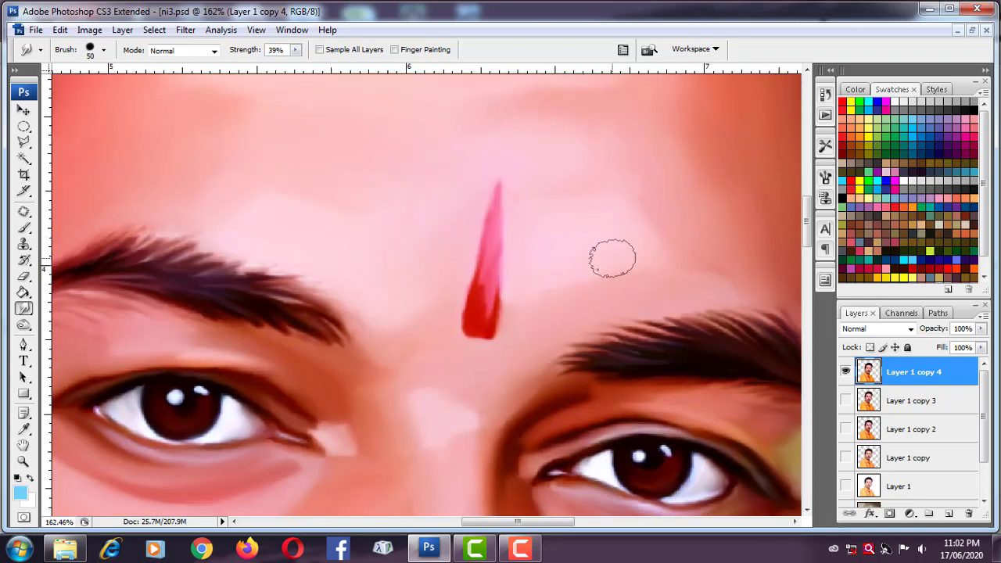
{"action": "left_click_drag", "start_coordinate": [553, 354], "coordinate": [595, 221]}
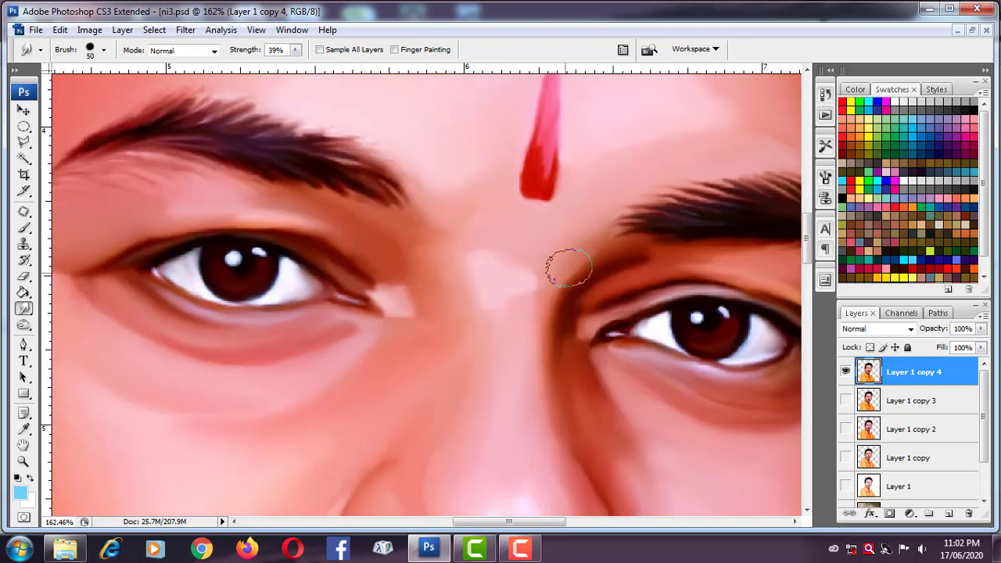
{"action": "left_click_drag", "start_coordinate": [485, 501], "coordinate": [496, 212]}
{"action": "left_click_drag", "start_coordinate": [208, 341], "coordinate": [460, 252]}
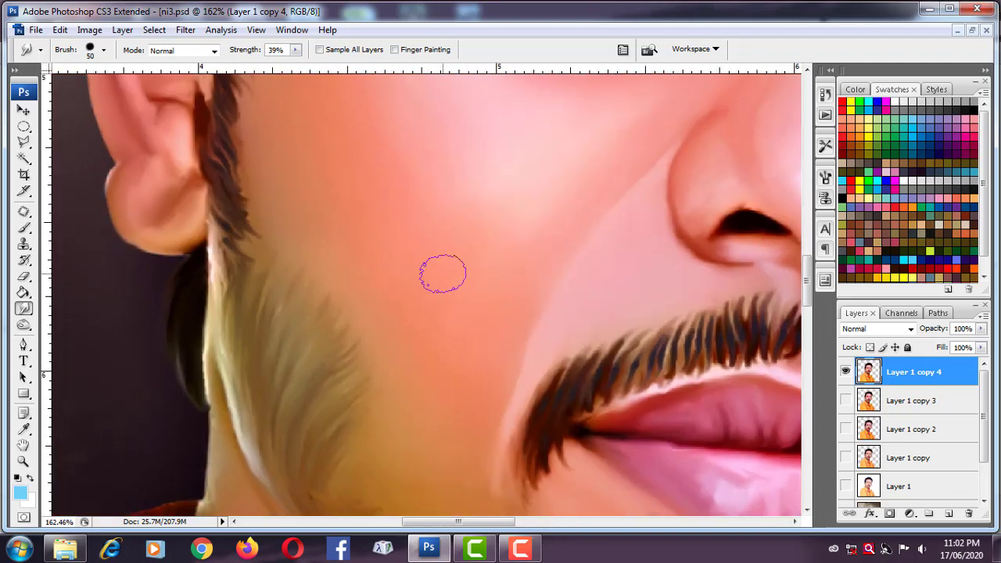
{"action": "scroll", "coordinate": [442, 274], "scroll_direction": "down", "scroll_amount": 3}
{"action": "scroll", "coordinate": [443, 274], "scroll_direction": "down", "scroll_amount": 2}
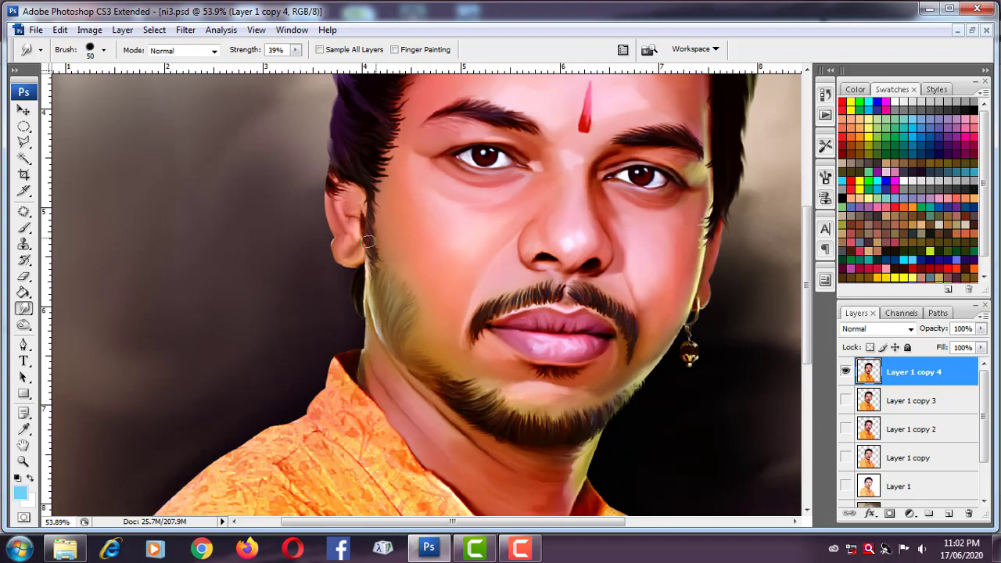
Hide the panels and zoom and pan around the full portrait to review the finished painting.
{"action": "scroll", "coordinate": [411, 219], "scroll_direction": "down", "scroll_amount": 2}
{"action": "key", "text": "Tab"}
{"action": "scroll", "coordinate": [446, 403], "scroll_direction": "up", "scroll_amount": 1}
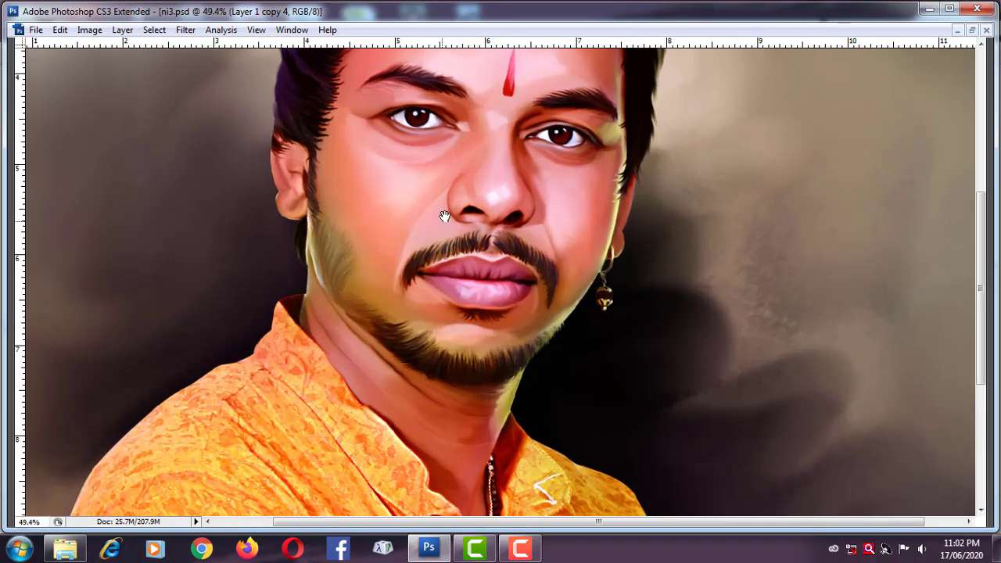
{"action": "scroll", "coordinate": [446, 403], "scroll_direction": "up", "scroll_amount": 1}
{"action": "scroll", "coordinate": [442, 402], "scroll_direction": "down", "scroll_amount": 1}
{"action": "scroll", "coordinate": [442, 402], "scroll_direction": "down", "scroll_amount": 1}
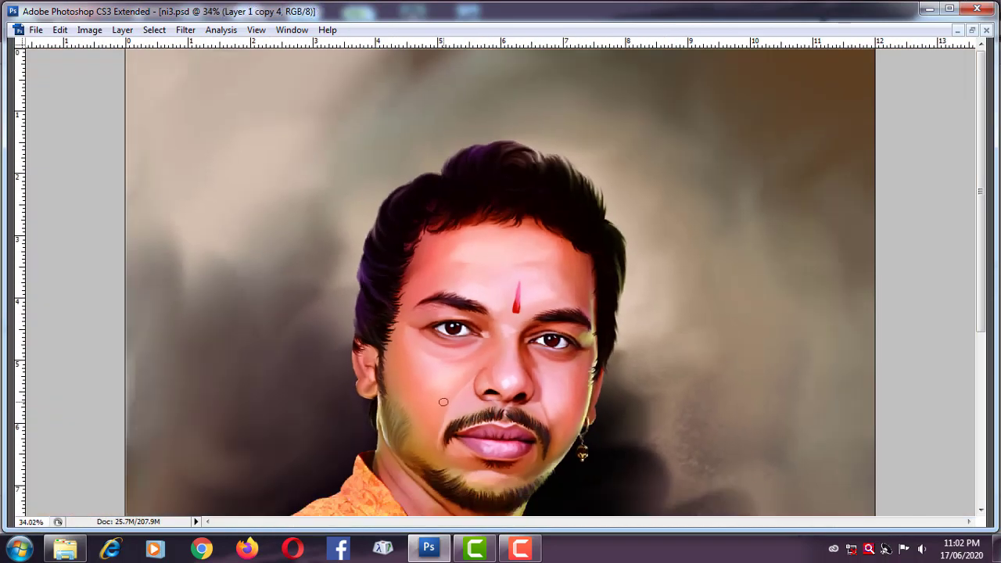
{"action": "scroll", "coordinate": [444, 402], "scroll_direction": "down", "scroll_amount": 1}
{"action": "left_click_drag", "start_coordinate": [453, 379], "coordinate": [420, 348]}
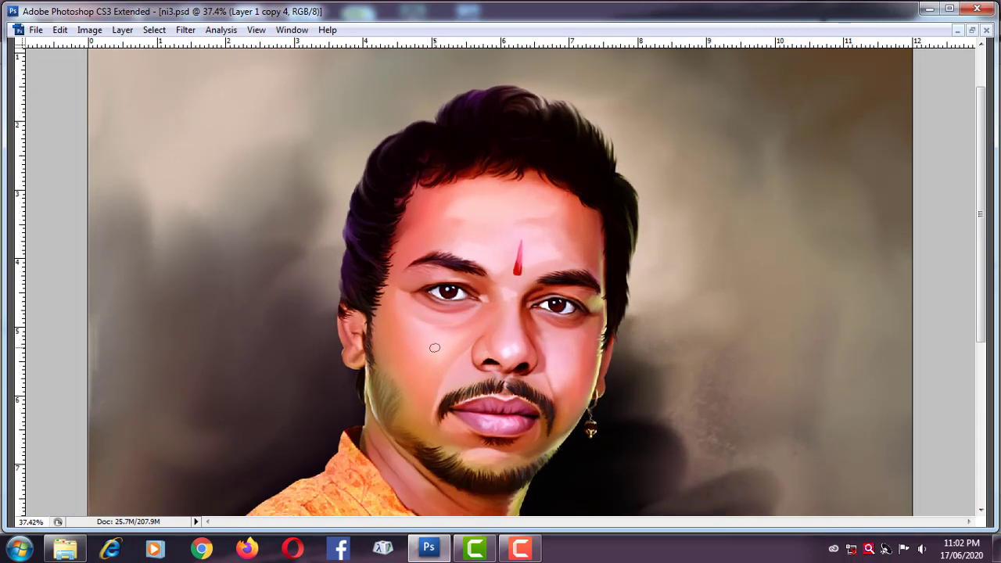
{"action": "scroll", "coordinate": [435, 348], "scroll_direction": "up", "scroll_amount": 3}
{"action": "left_click_drag", "start_coordinate": [450, 397], "coordinate": [443, 357]}
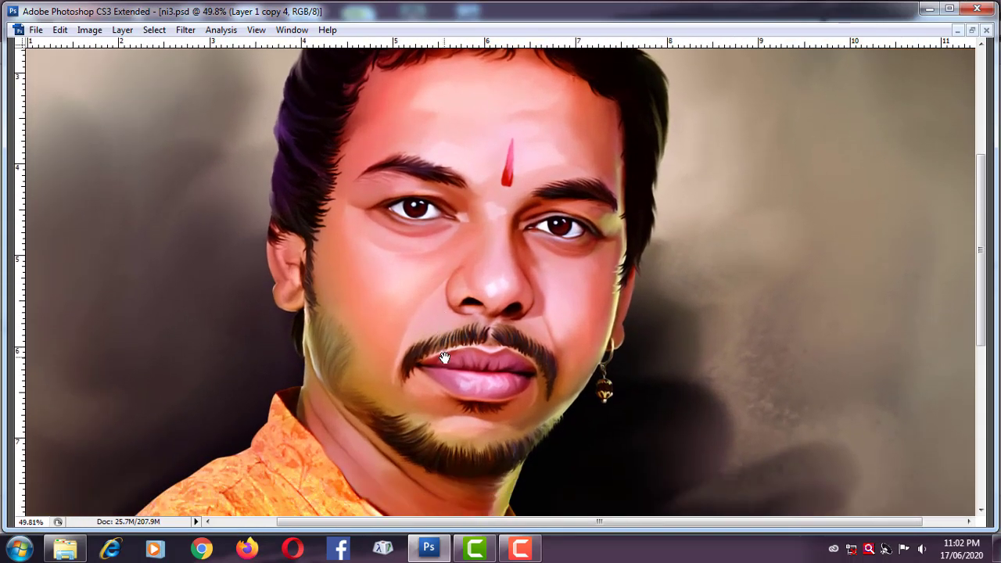
{"action": "scroll", "coordinate": [443, 373], "scroll_direction": "down", "scroll_amount": 2}
{"action": "scroll", "coordinate": [443, 375], "scroll_direction": "down", "scroll_amount": 2}
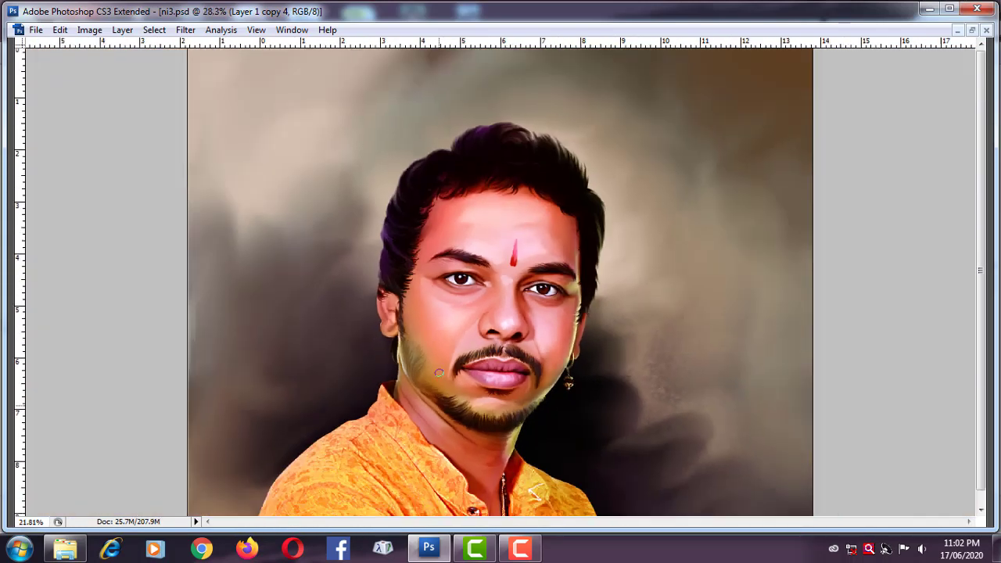
{"action": "scroll", "coordinate": [439, 382], "scroll_direction": "down", "scroll_amount": 1}
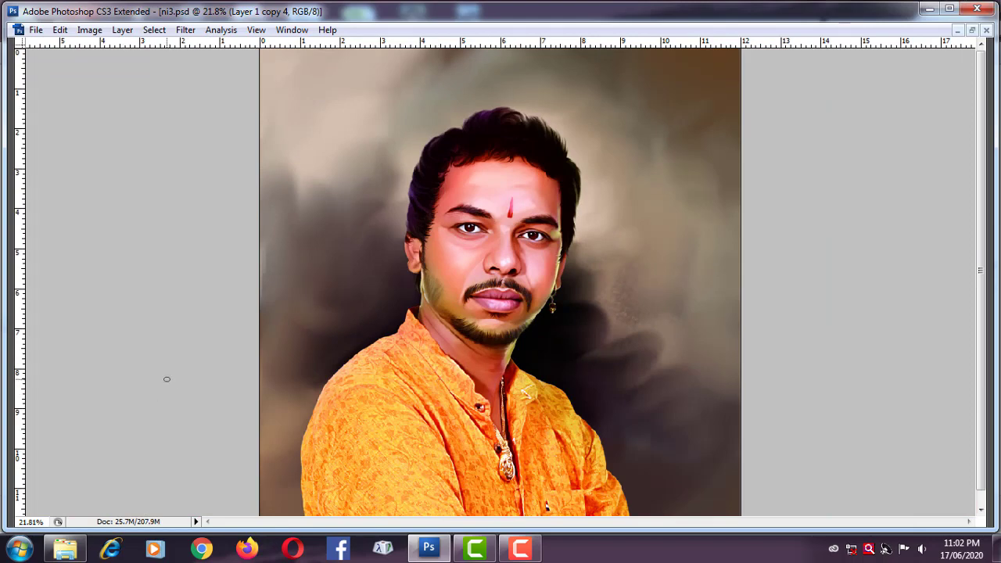
{"action": "scroll", "coordinate": [167, 379], "scroll_direction": "up", "scroll_amount": 3}
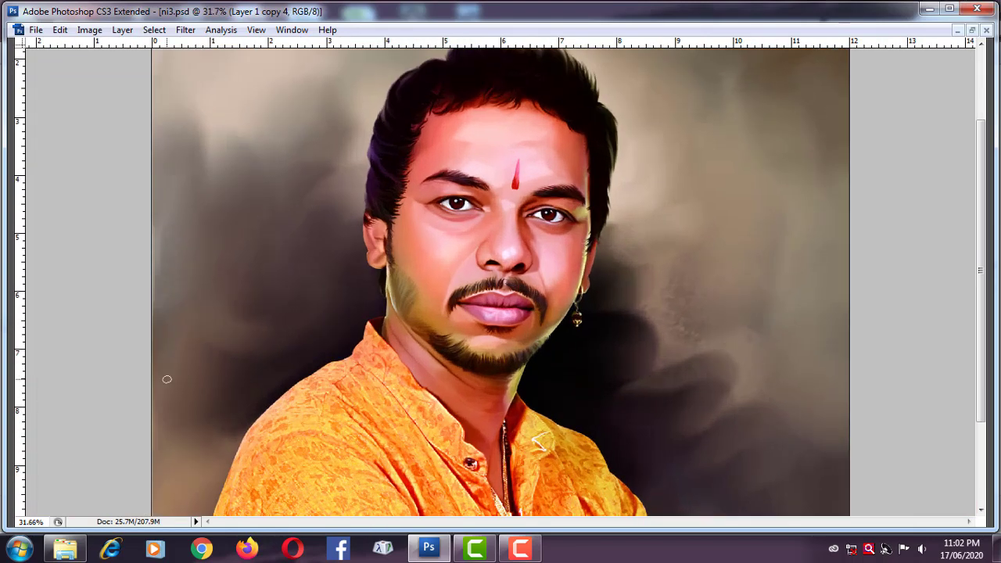